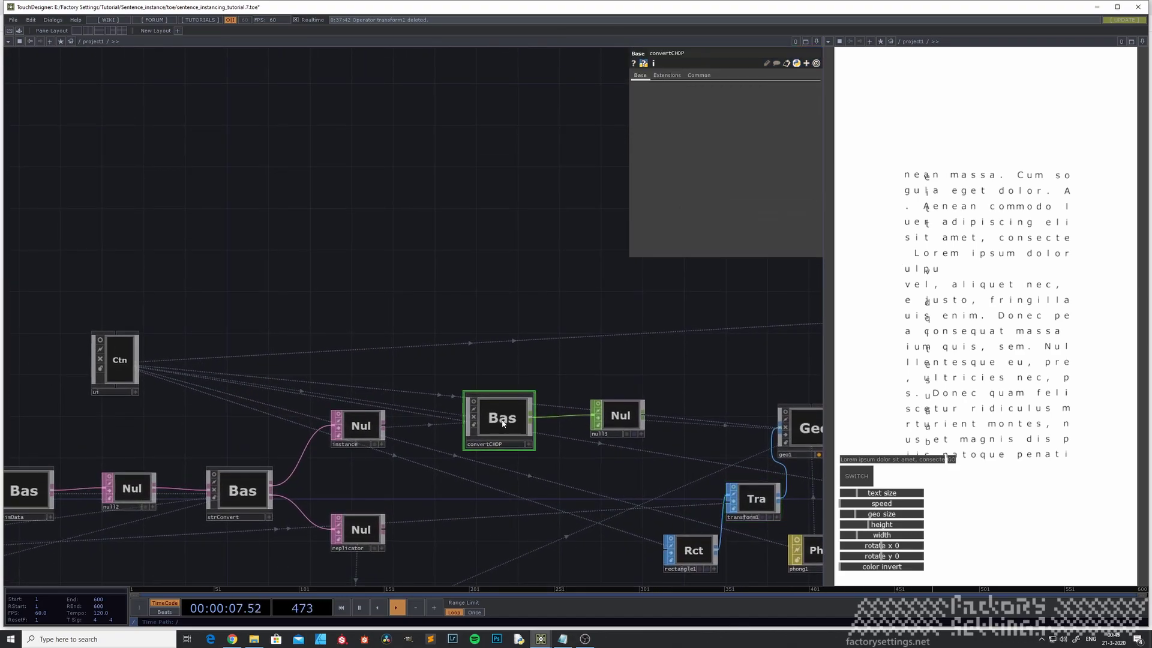
Examine the operator network inside the convertCHOP base, from its source data to the merge and output, and return to the project level.
double_click(493, 420)
drag(325, 232, 455, 398)
scroll(390, 332, down, 2)
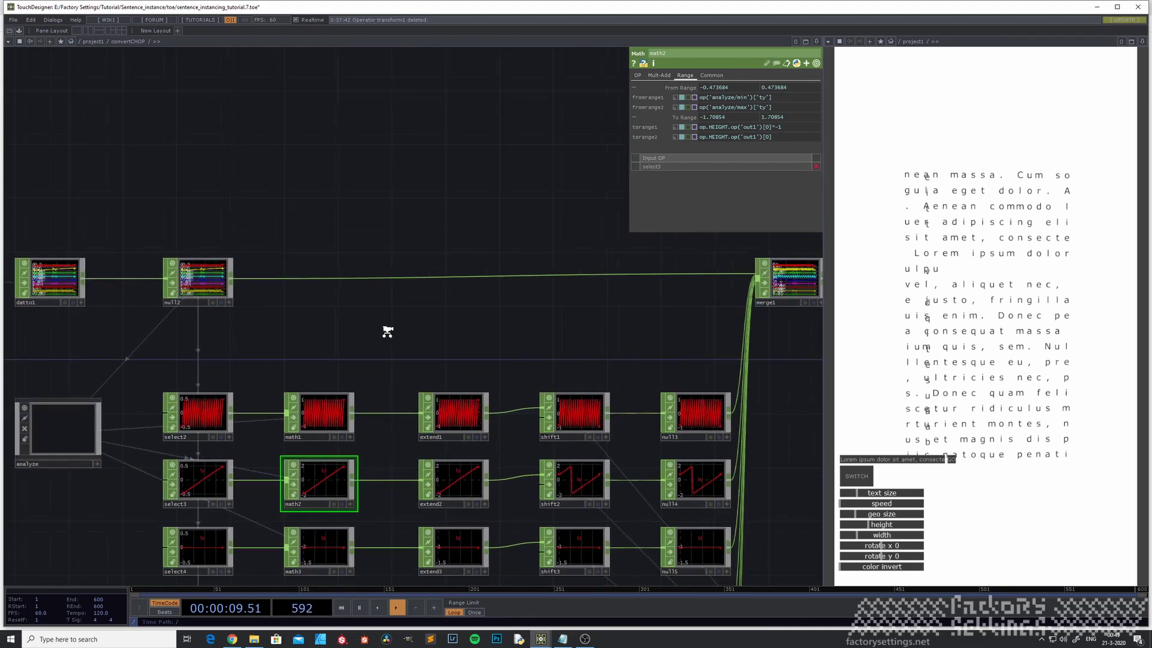
drag(459, 220, 321, 280)
drag(617, 277, 456, 286)
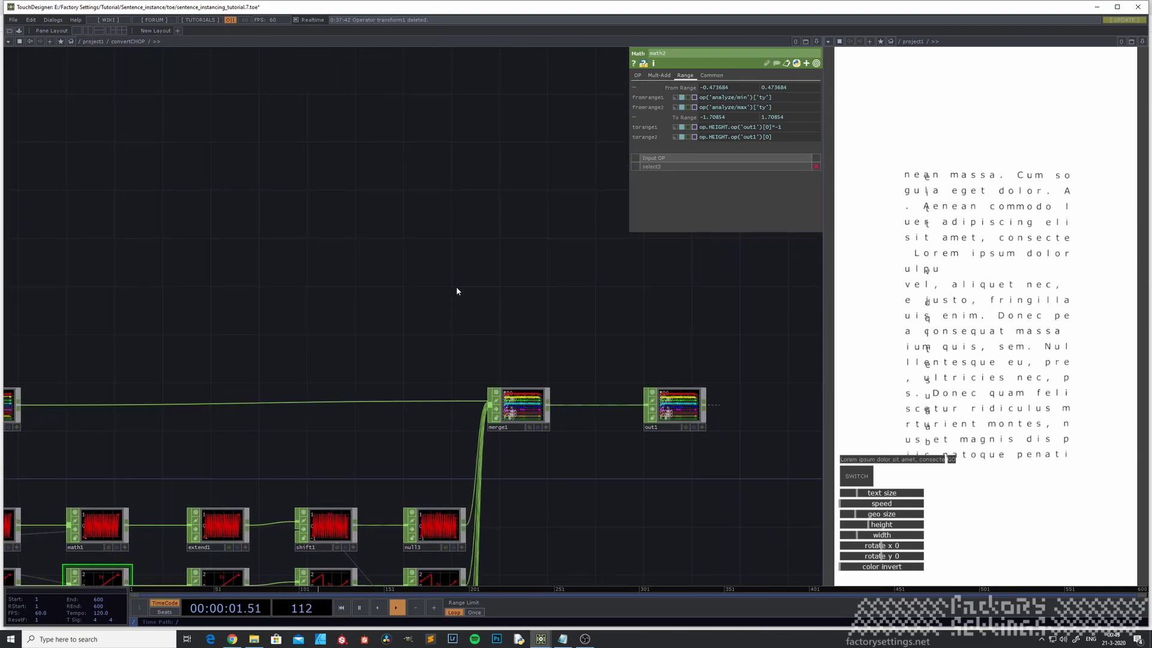
drag(351, 346, 526, 340)
scroll(526, 340, down, 1)
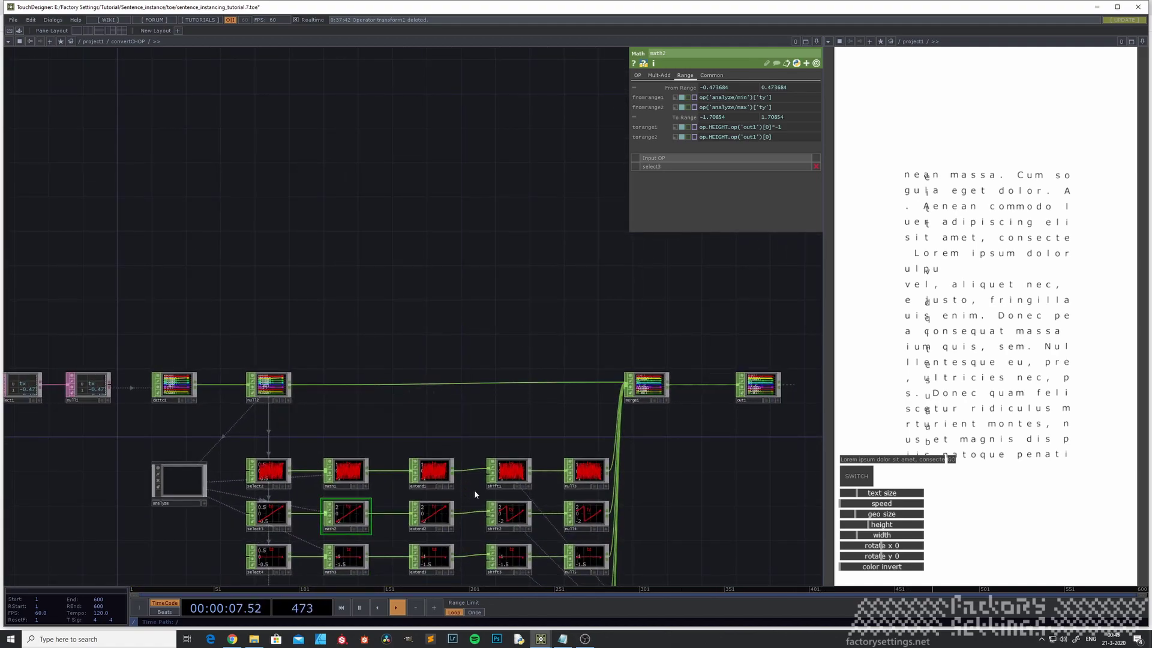
scroll(471, 494, up, 2)
scroll(473, 492, down, 2)
drag(498, 420, 437, 403)
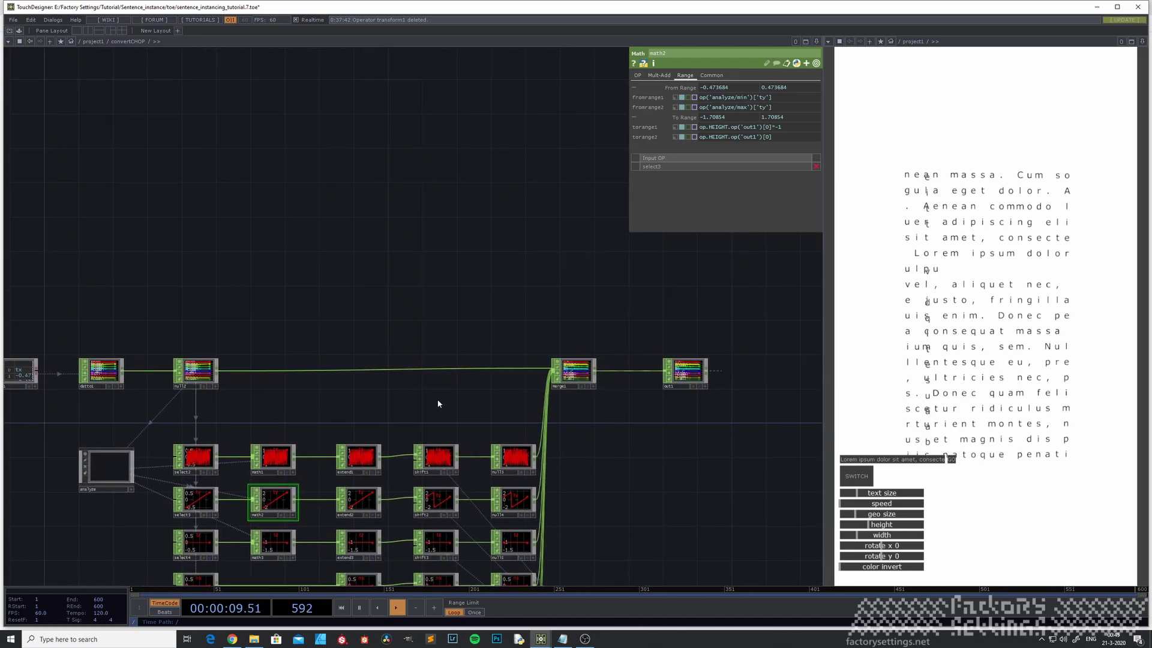
key(u)
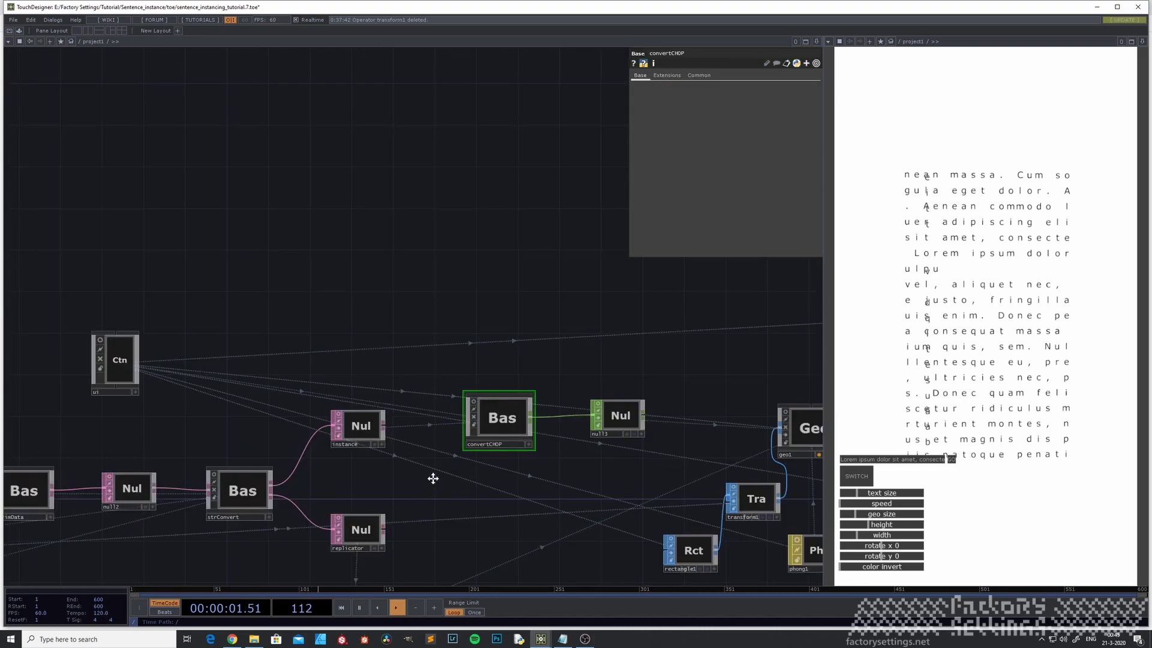
Review the Instance parameters of the geo1 geometry component.
scroll(441, 486, down, 3)
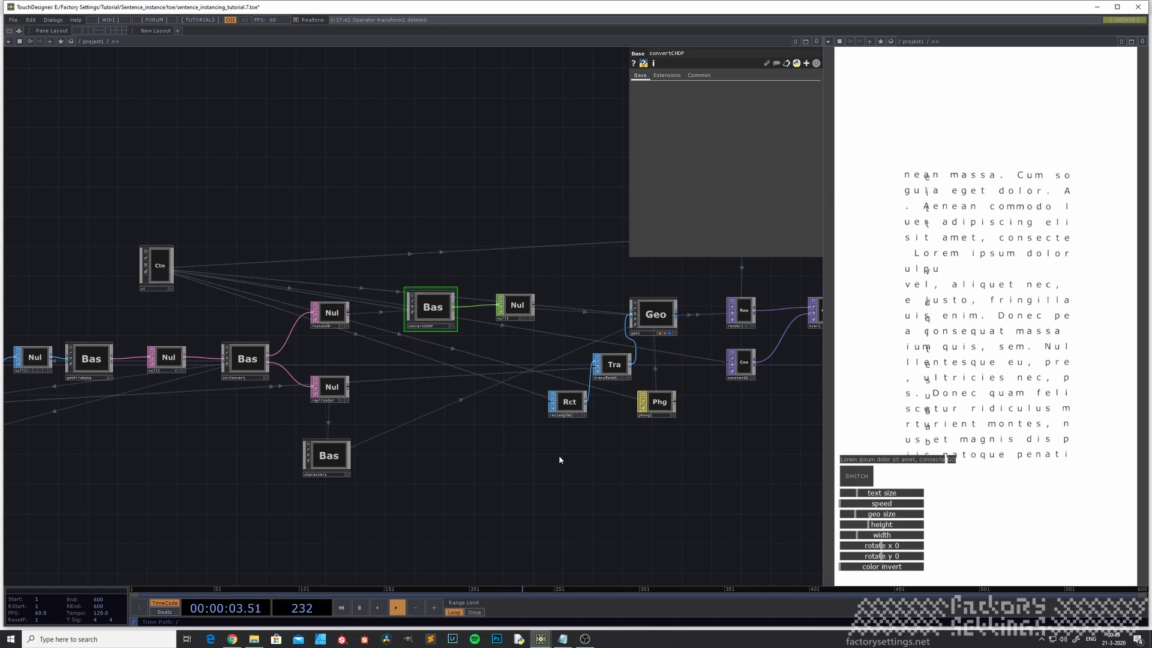
drag(559, 459, 344, 480)
click(440, 335)
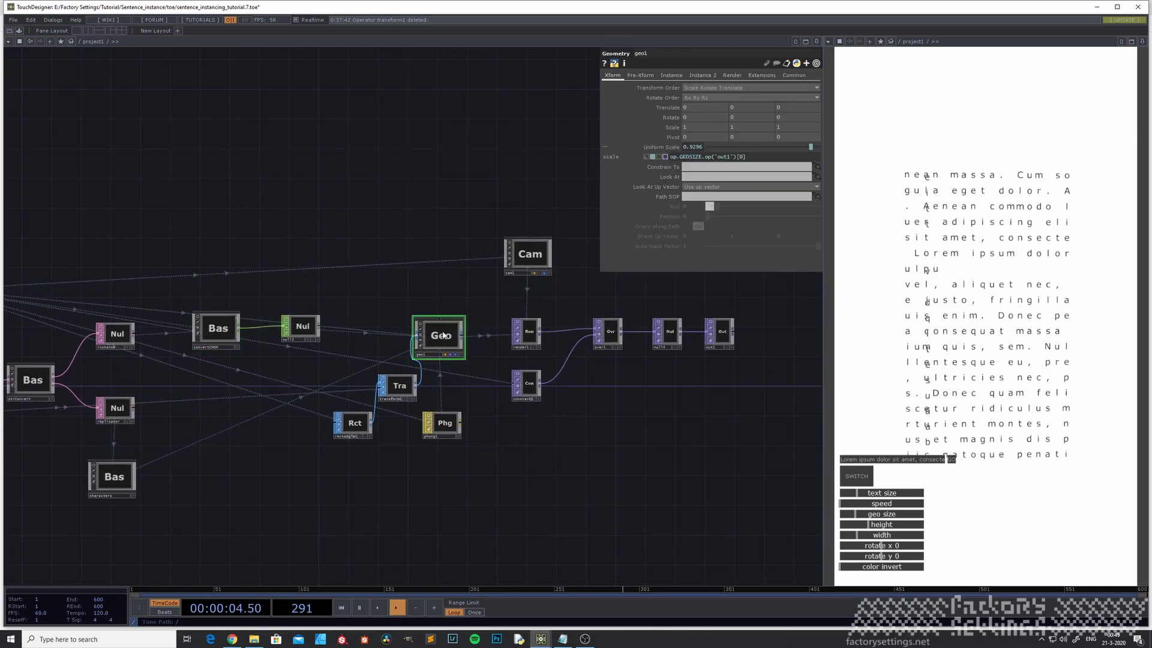
click(669, 75)
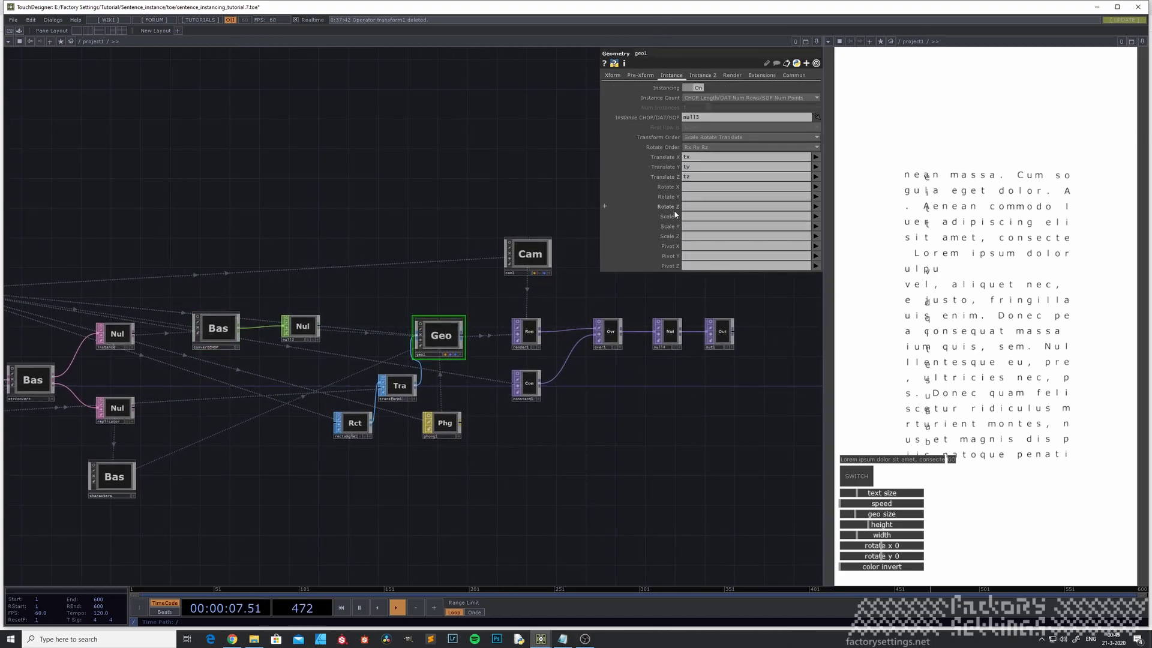
drag(308, 248, 375, 284)
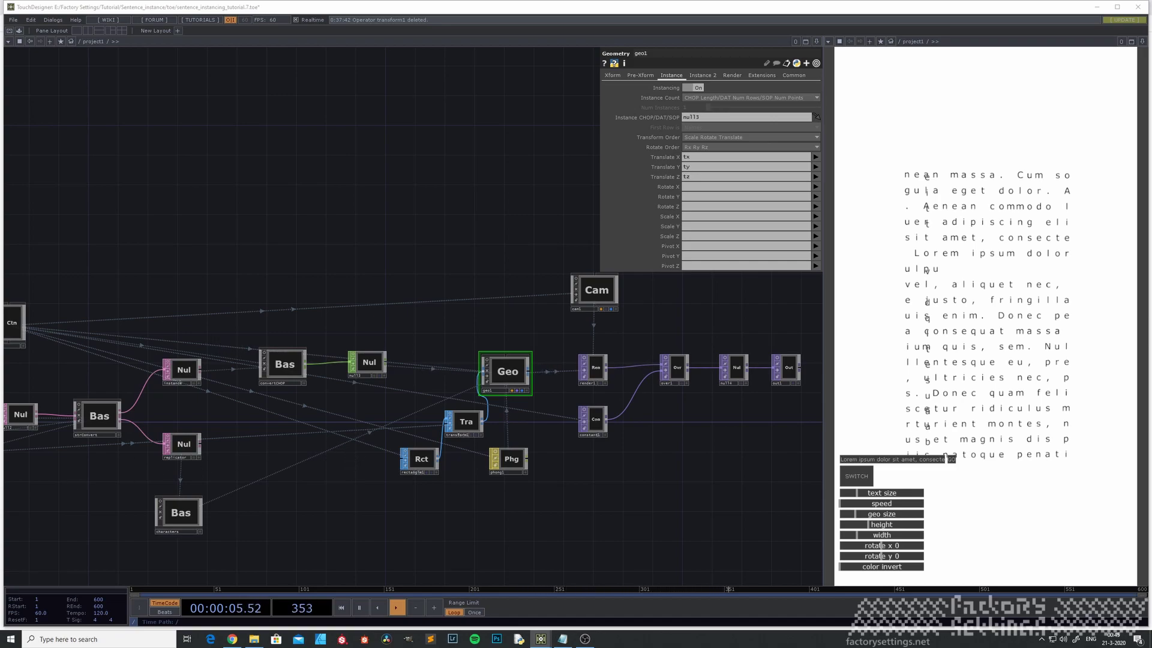
Add a Base component inside convertCHOP, in the empty space above the chain leading to merge1.
double_click(285, 364)
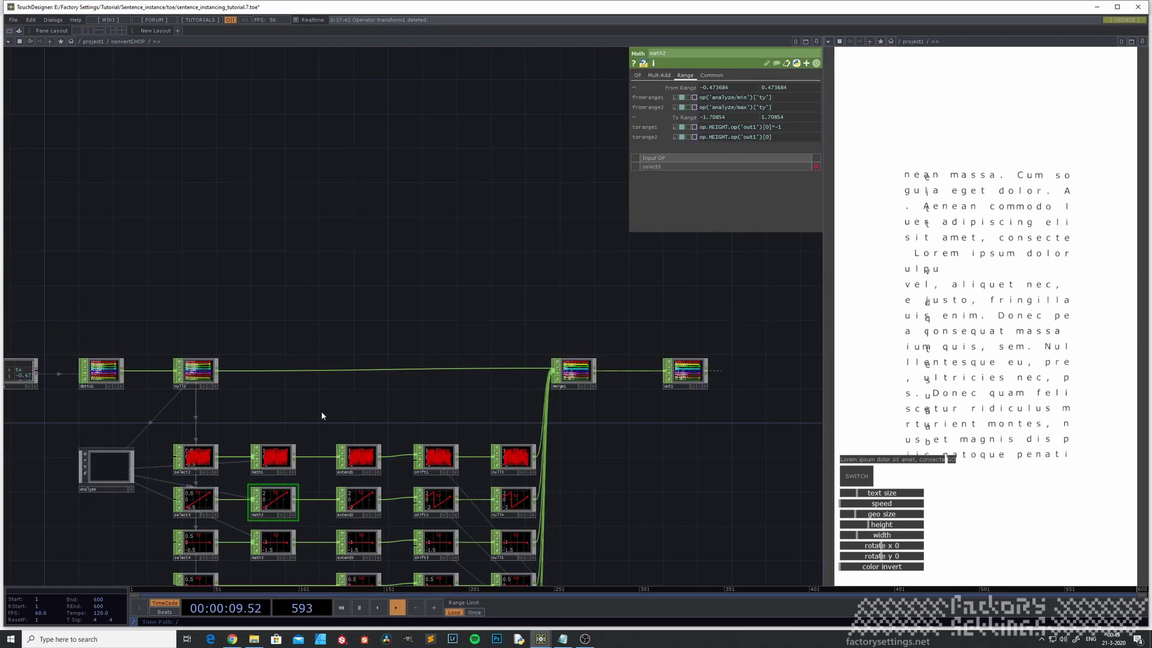
drag(321, 413, 413, 409)
drag(193, 521, 254, 411)
drag(552, 275, 403, 327)
scroll(383, 354, up, 5)
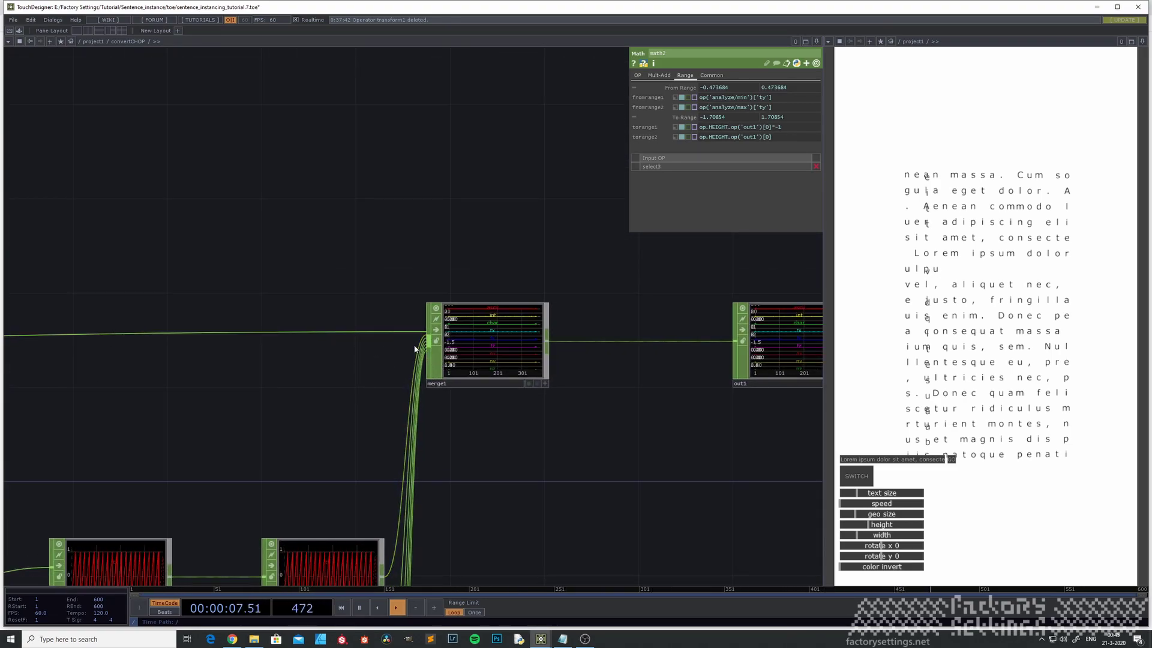
drag(312, 383, 359, 431)
scroll(360, 432, down, 3)
drag(294, 309, 404, 306)
key(Tab)
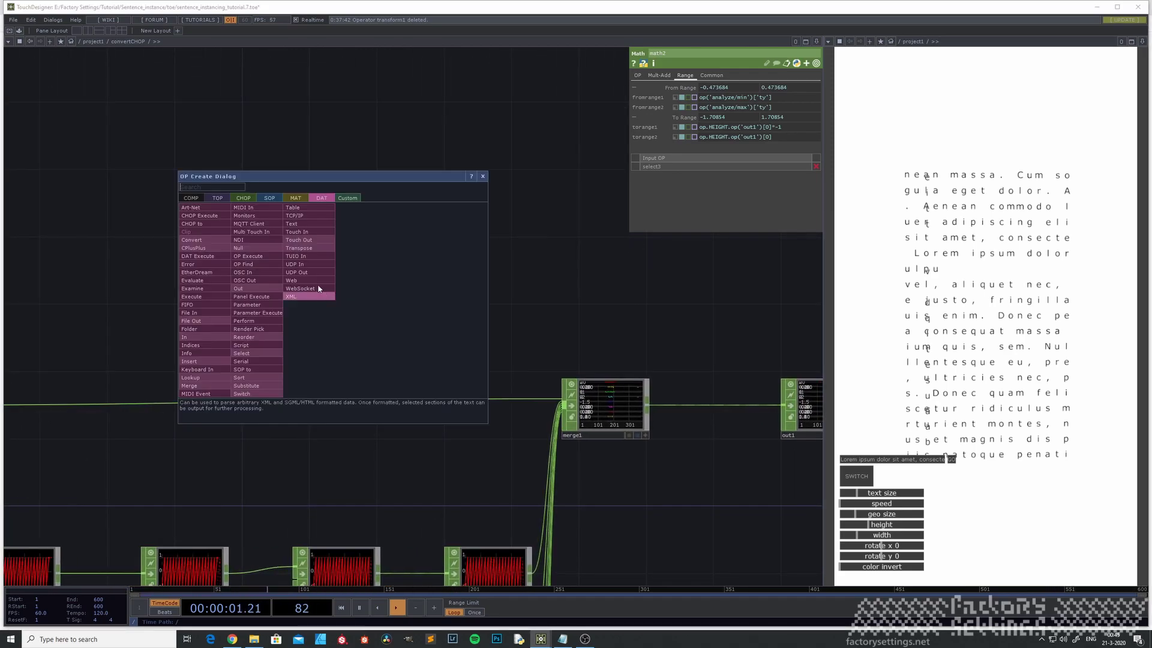
click(195, 199)
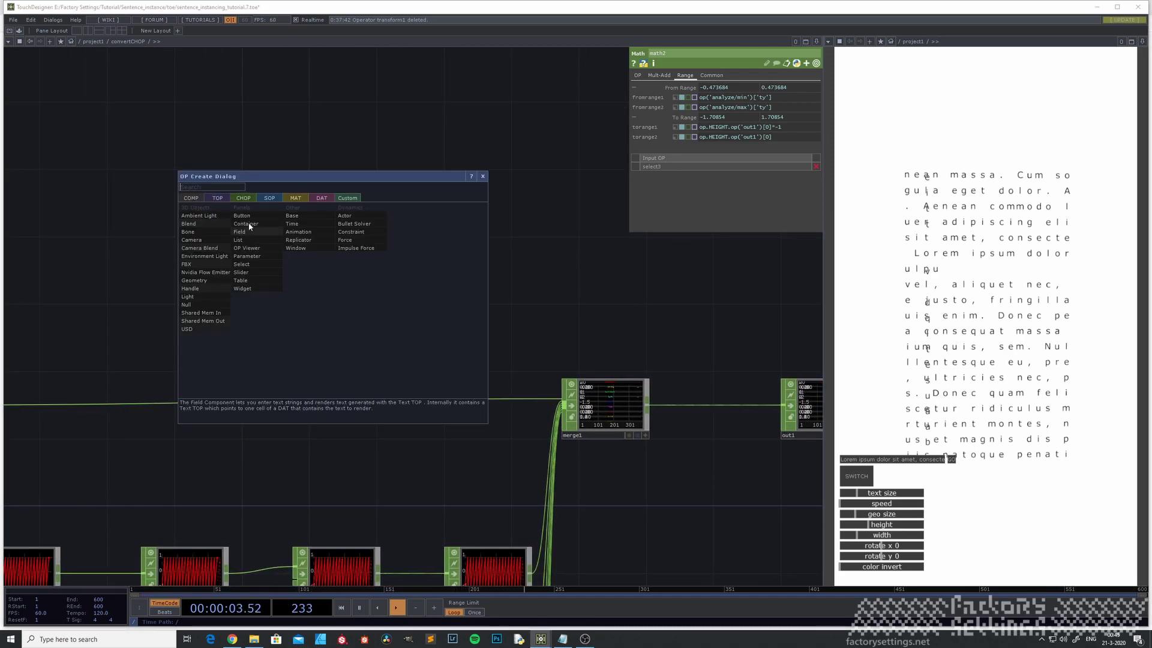
click(274, 211)
click(264, 226)
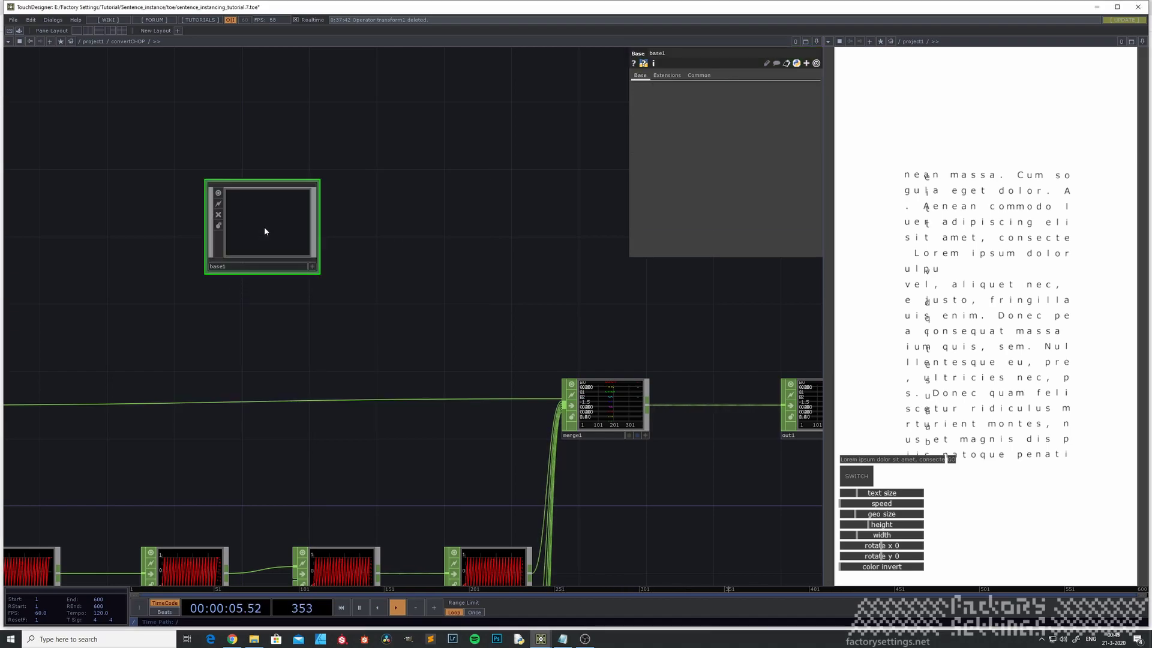
Rename the new Base component to texture and set its Global OP Shortcut to TEXTURE.
click(230, 267)
double_click(230, 267)
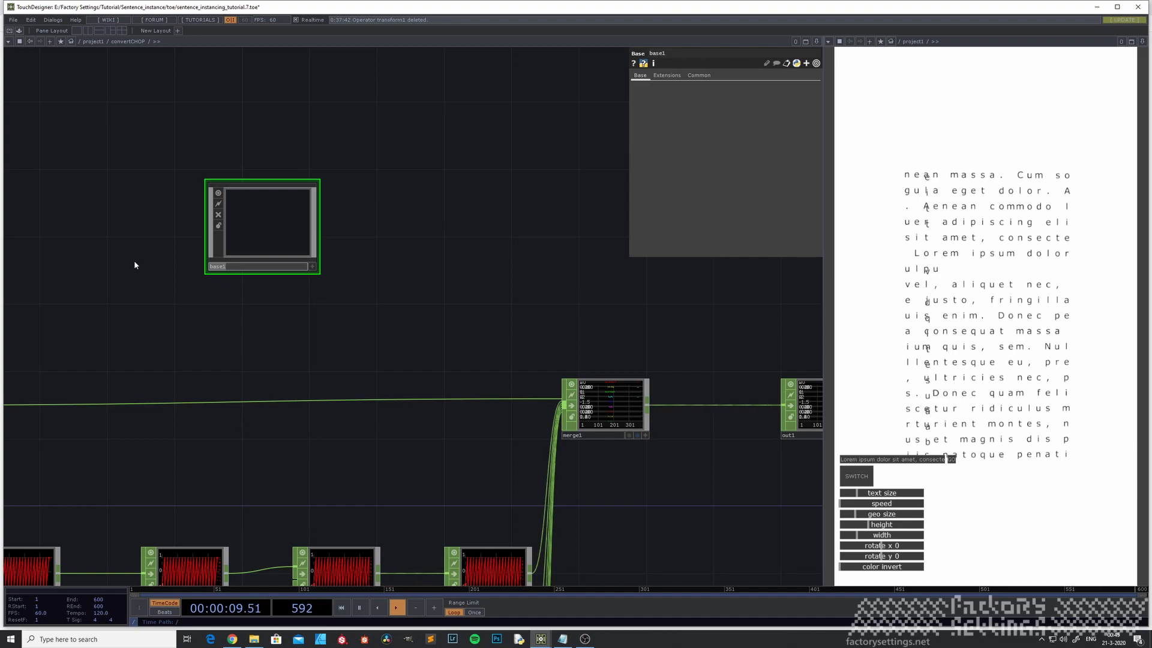
text(texture)
key(Return)
click(699, 75)
click(719, 98)
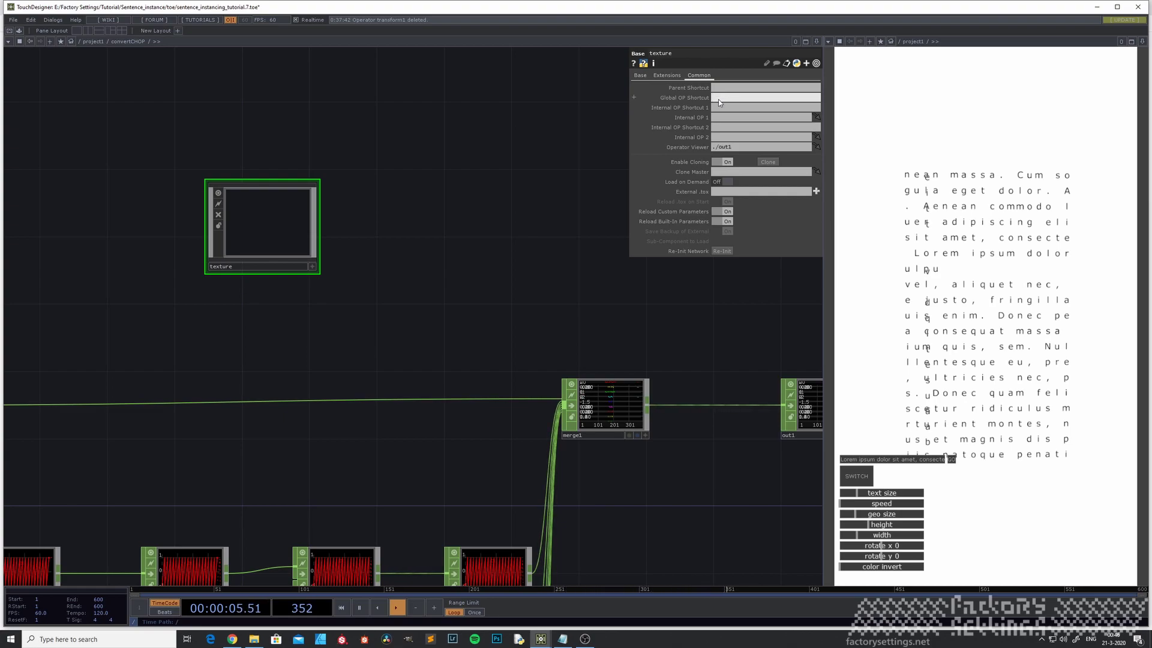
text(TEXTURE)
click(419, 207)
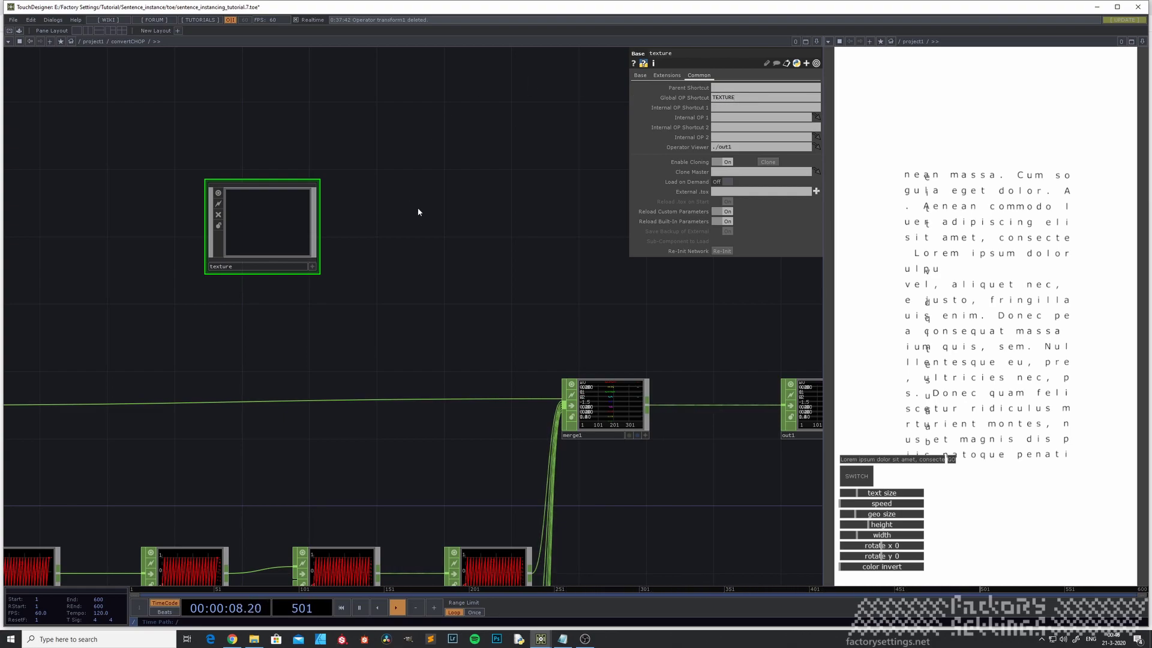
Add a Ramp TOP inside the texture base and display its Common parameters with the resolution settings.
double_click(259, 217)
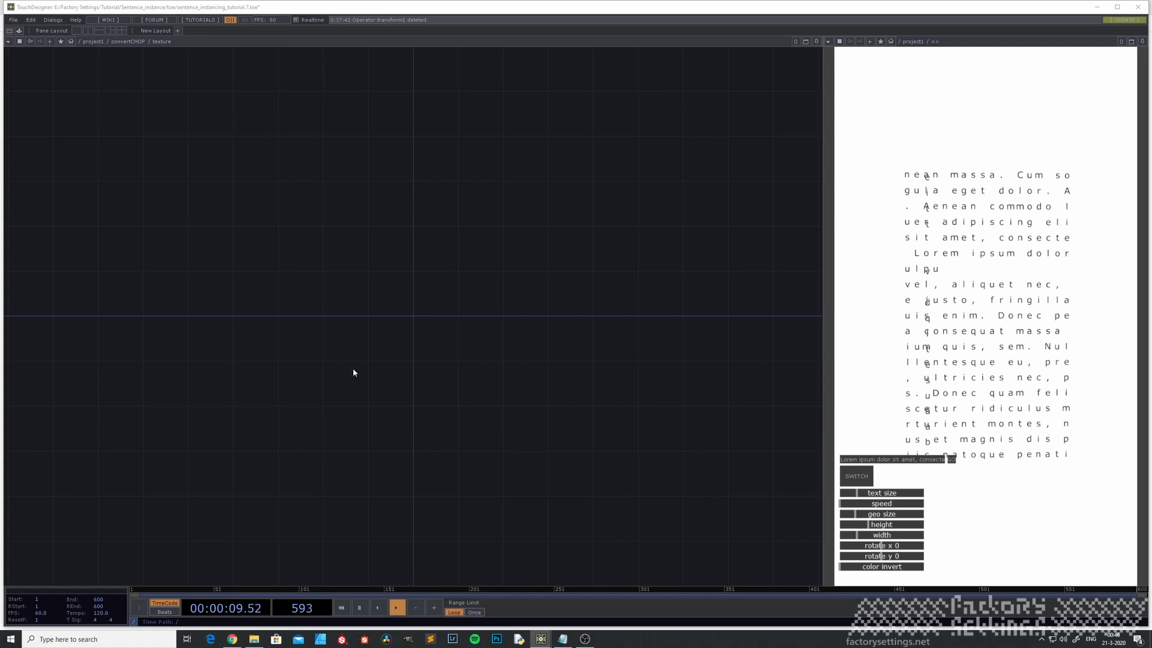
key(Tab)
click(223, 269)
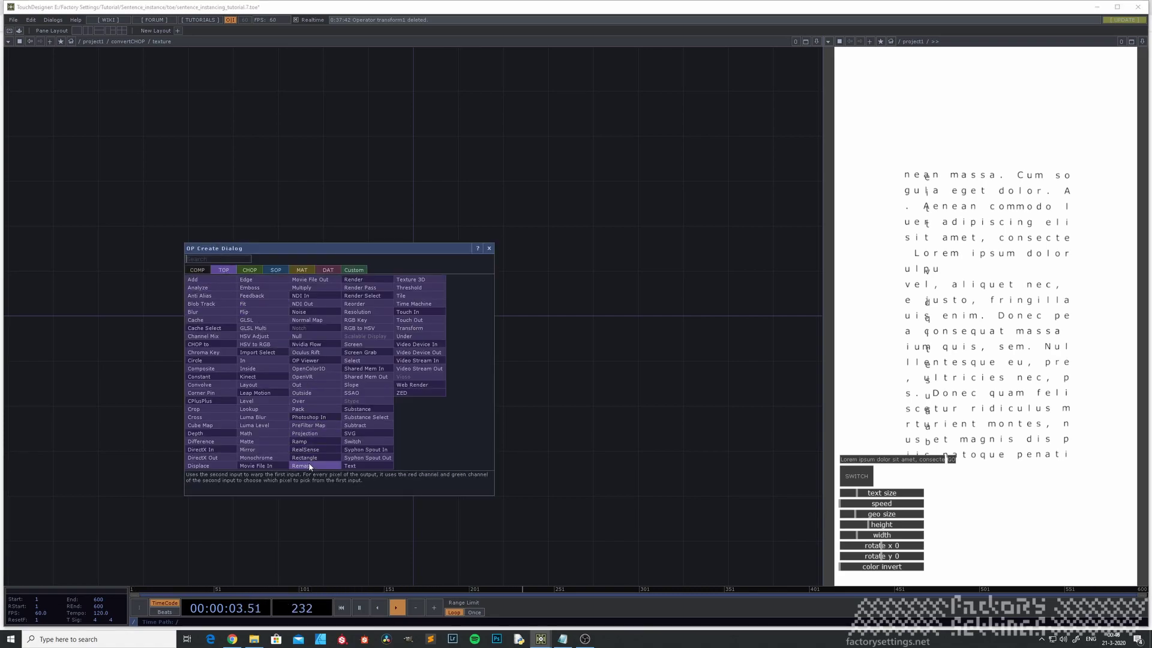
click(298, 442)
click(355, 332)
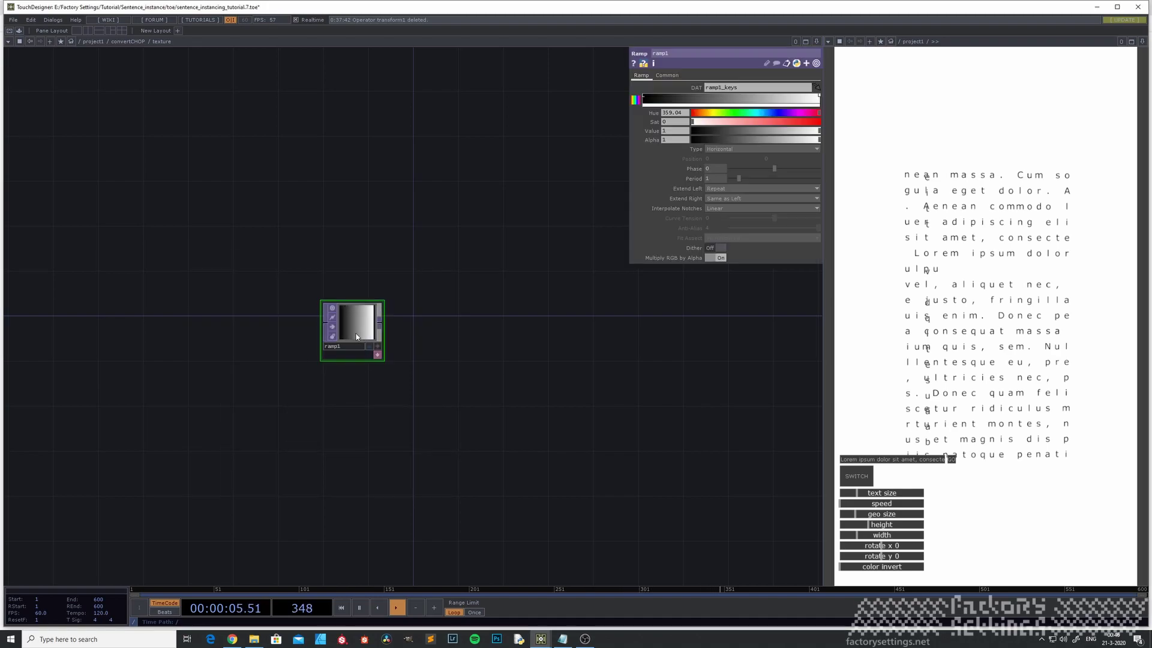
scroll(354, 335, up, 3)
scroll(350, 333, up, 2)
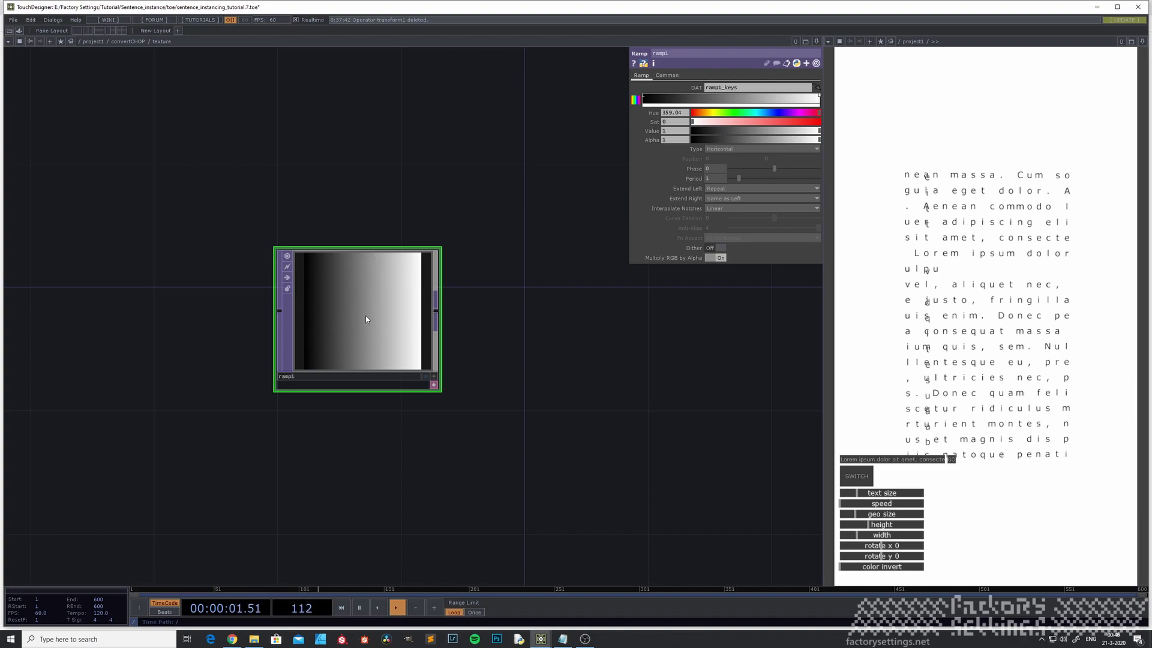
scroll(408, 345, down, 2)
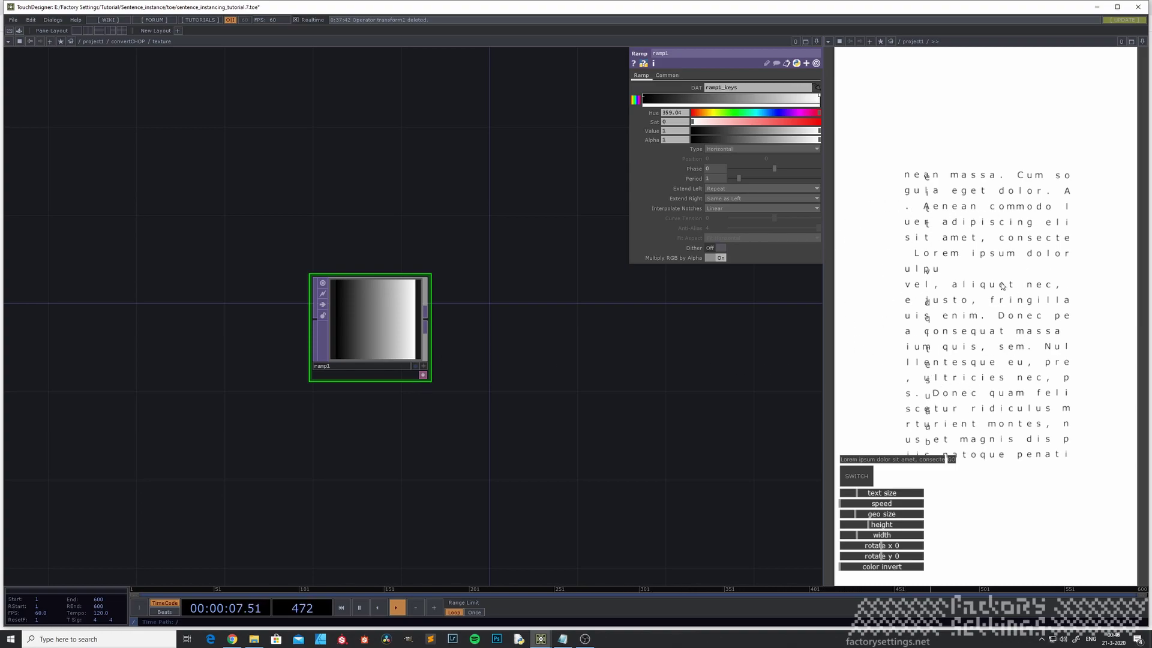
drag(528, 400, 489, 469)
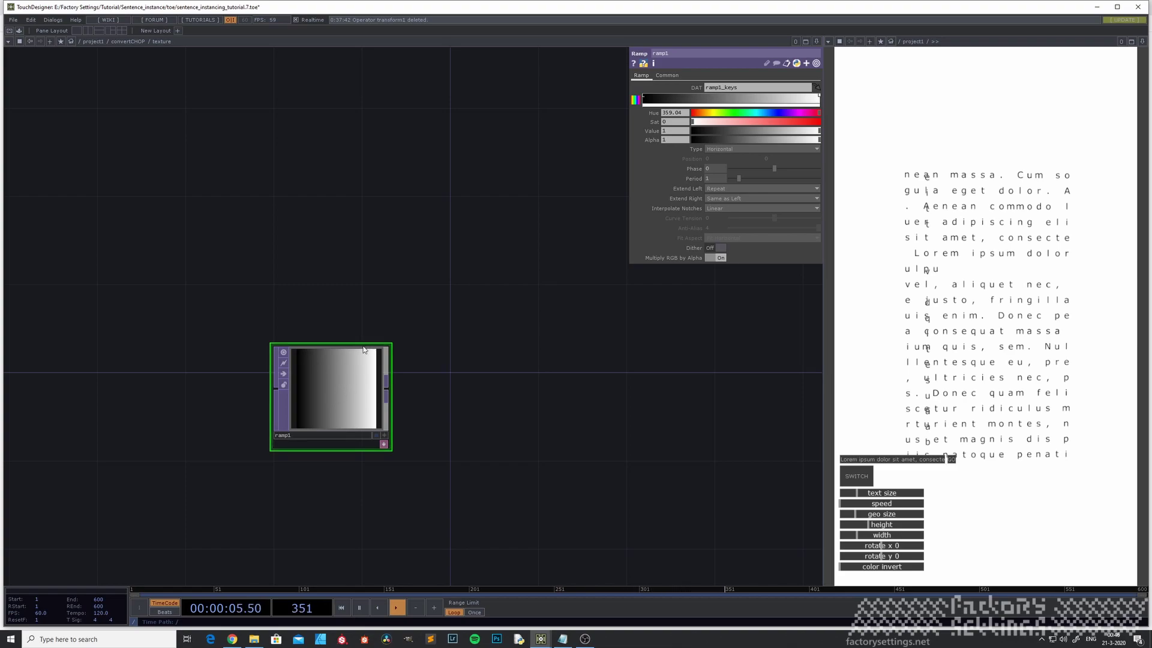
click(669, 76)
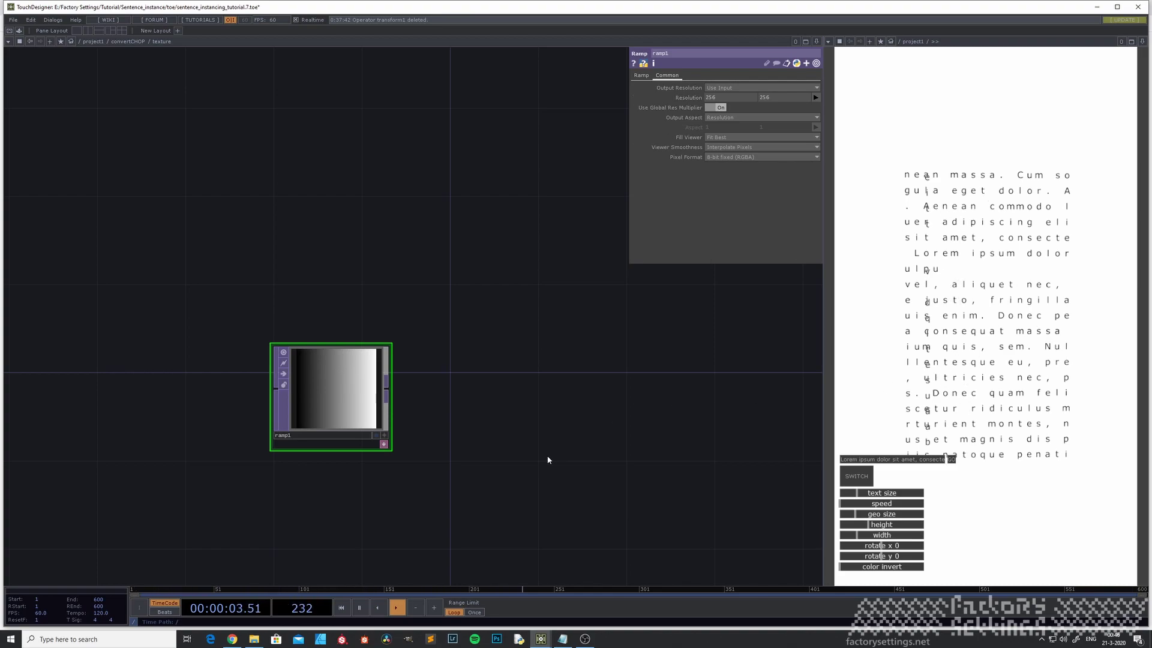
scroll(512, 407, down, 3)
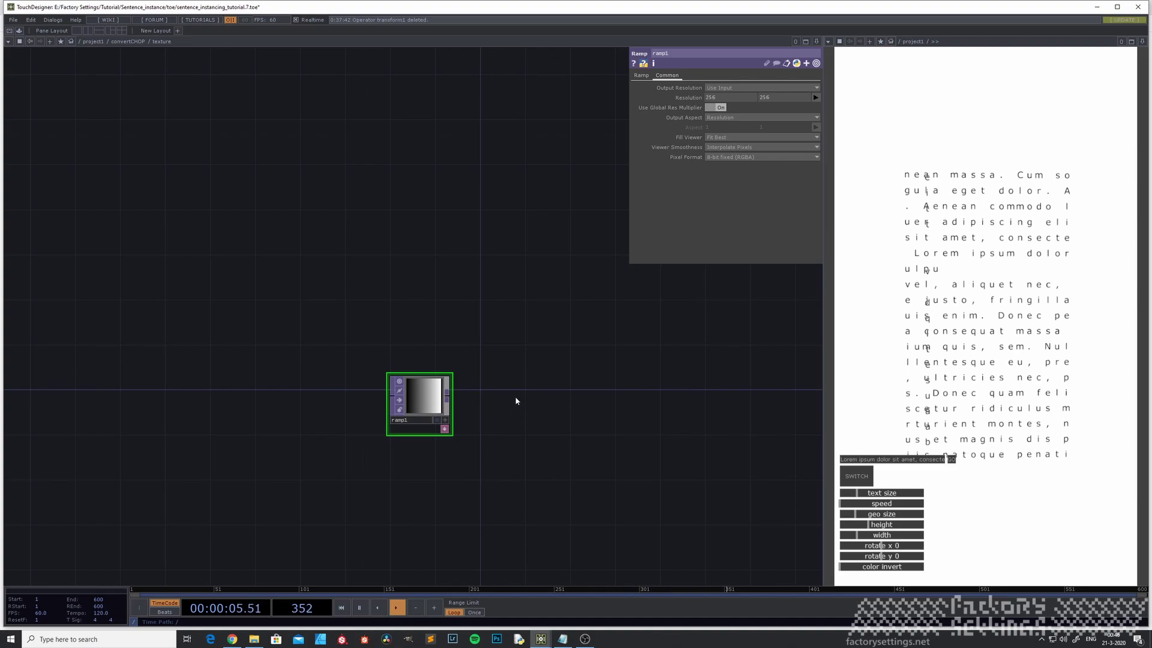
Examine the grid base at project level, checking the rows and columns expressions of grid1 inside it.
key(u)
drag(329, 439, 519, 372)
middle_drag(519, 372, 426, 410)
middle_drag(160, 478, 242, 474)
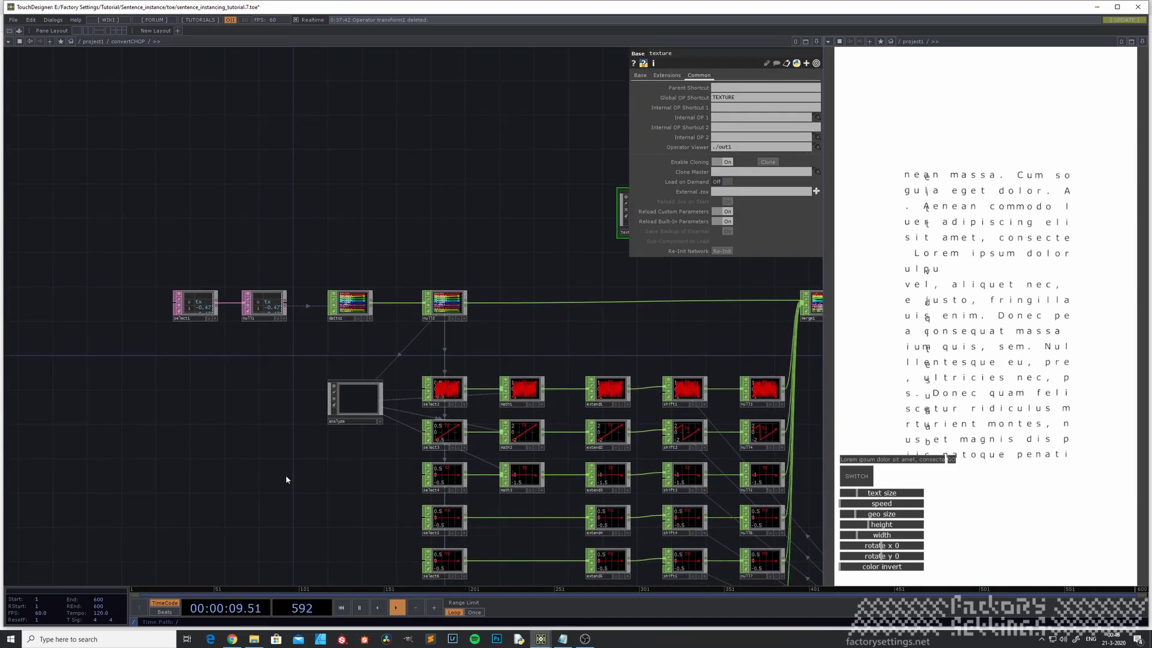
key(u)
middle_drag(120, 479, 332, 492)
scroll(332, 492, up, 5)
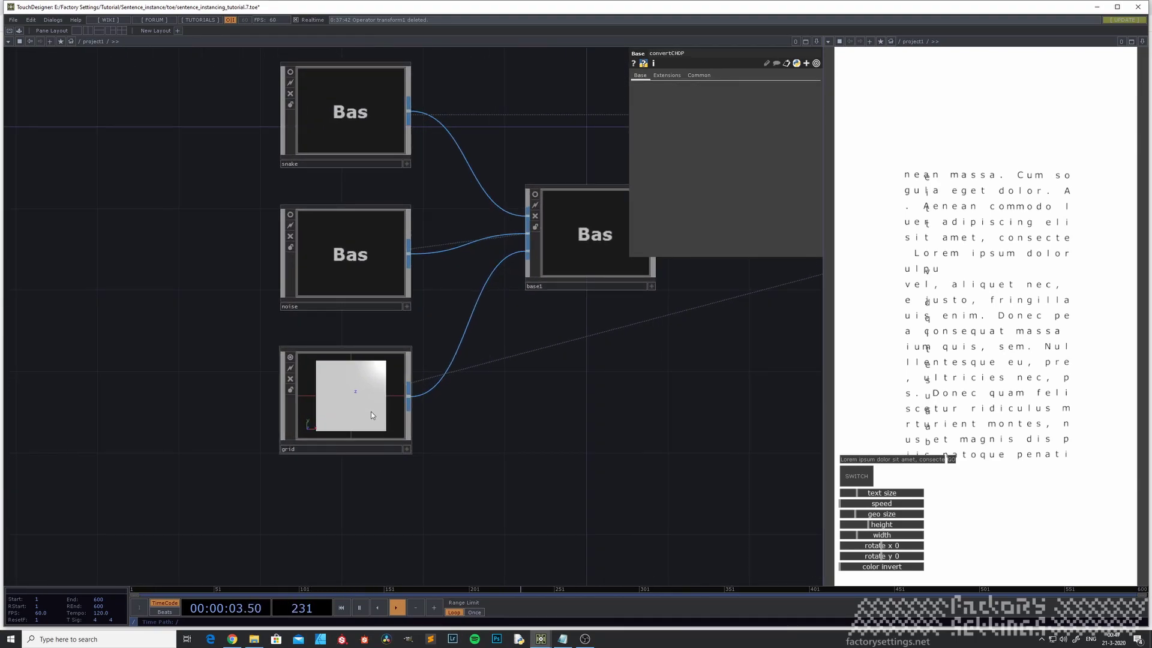
scroll(370, 411, up, 2)
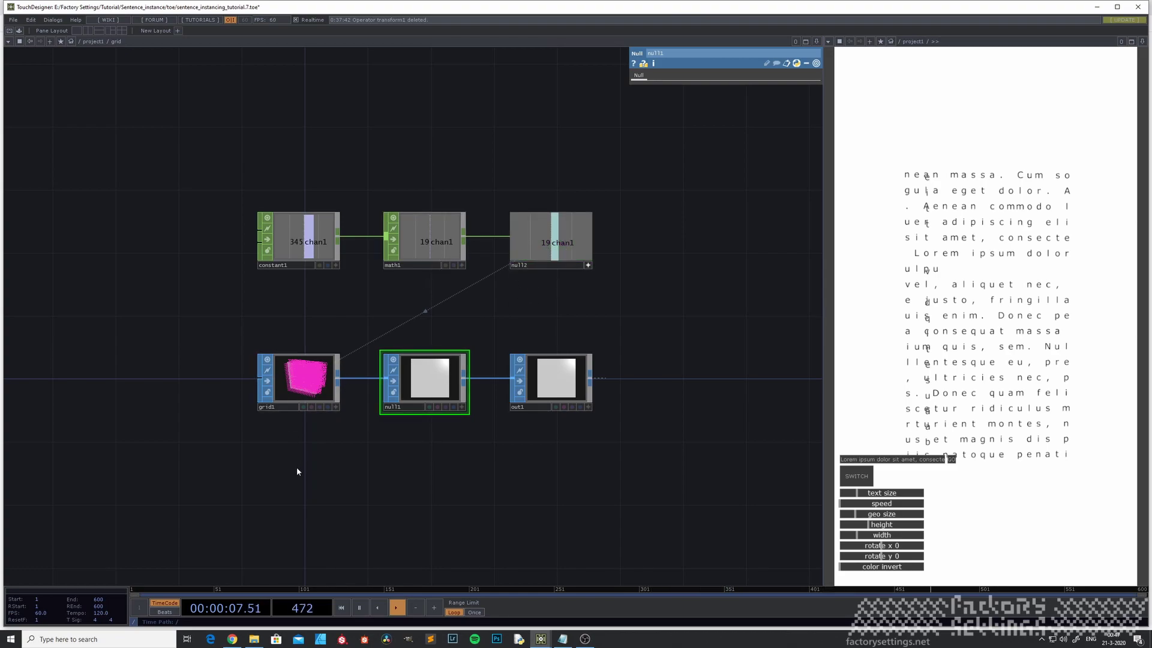
scroll(297, 469, up, 2)
scroll(301, 463, down, 4)
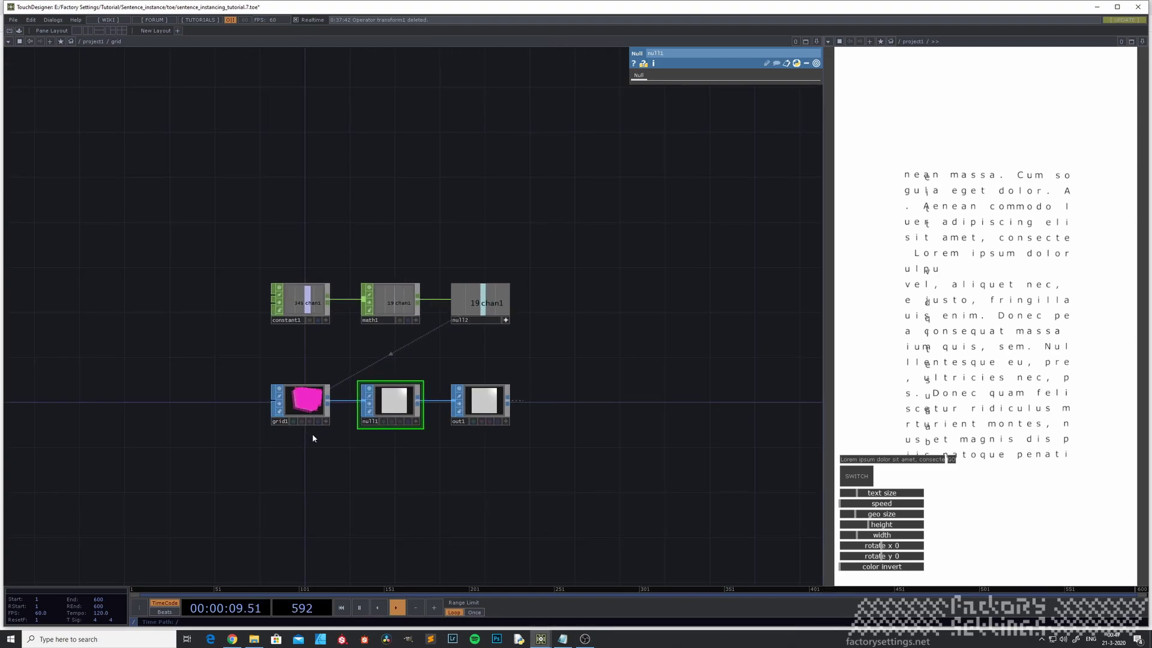
scroll(318, 442, down, 2)
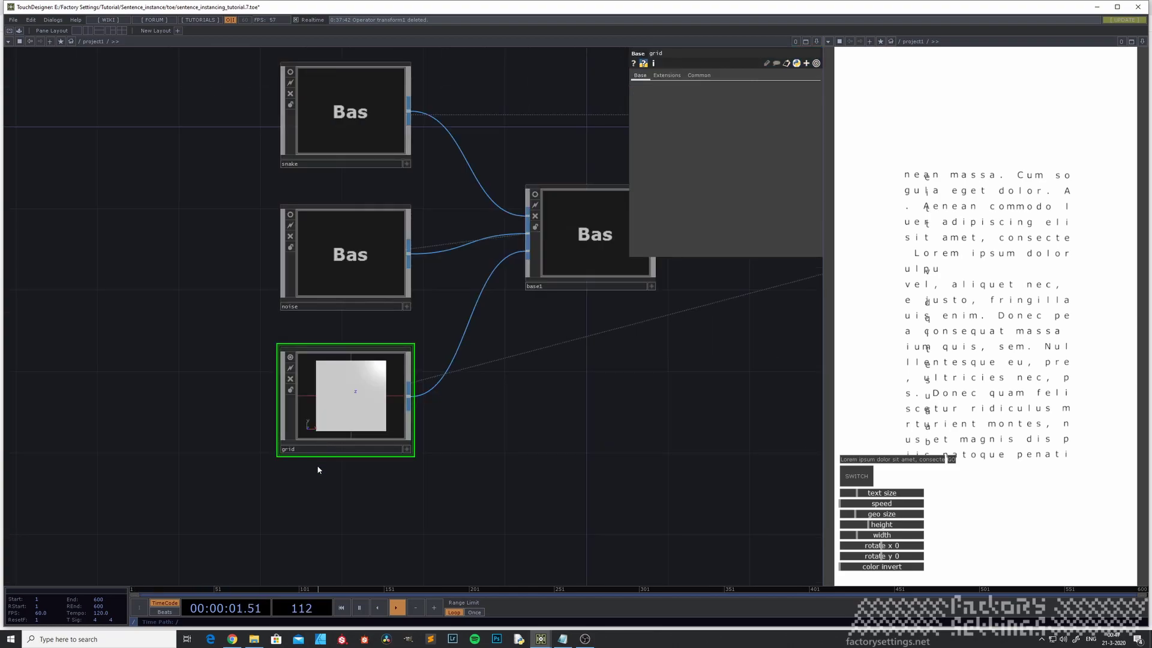
scroll(302, 403, up, 2)
click(302, 405)
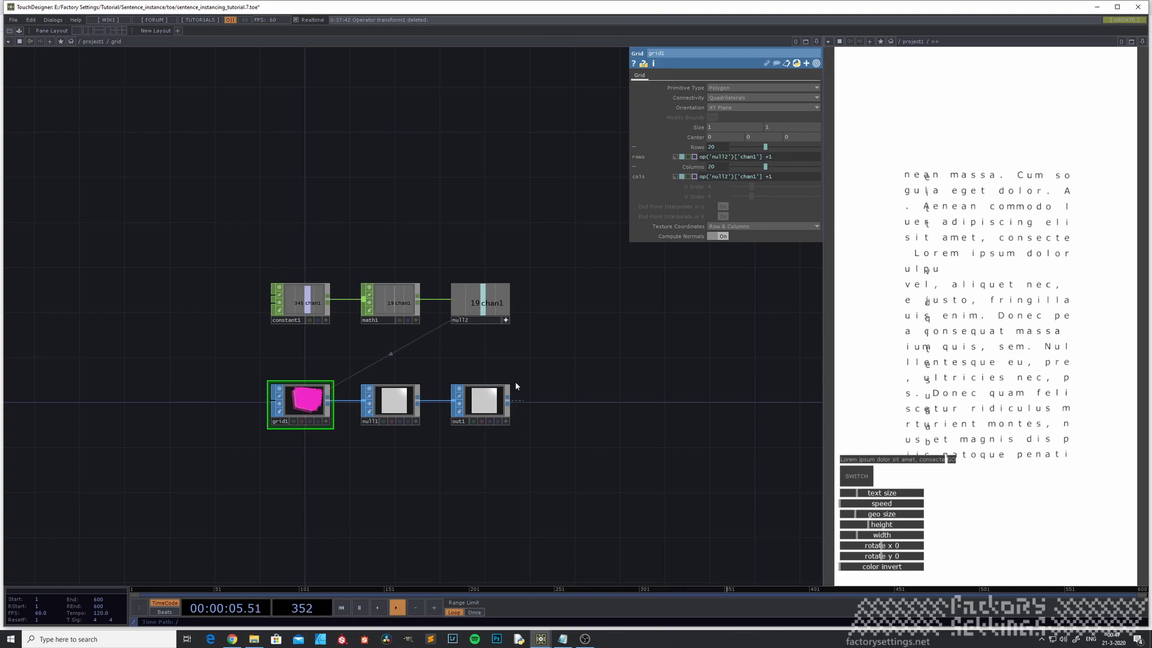
scroll(431, 492, down, 2)
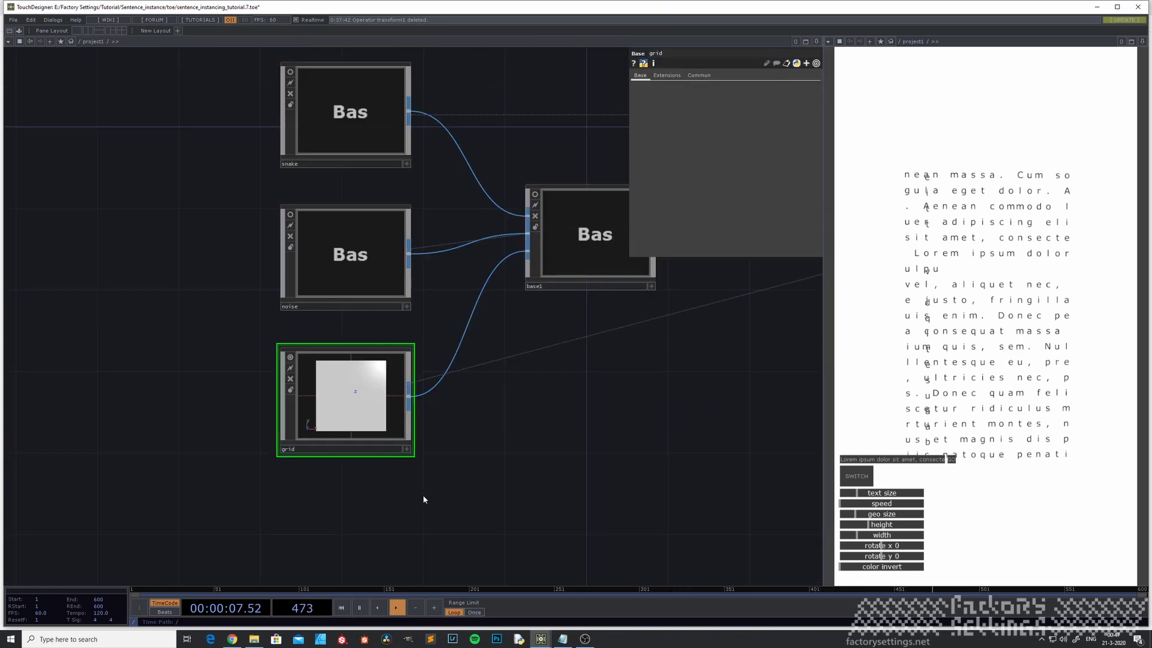
Set the grid base's Global OP Shortcut to GRID.
click(699, 75)
click(720, 99)
text(GRID)
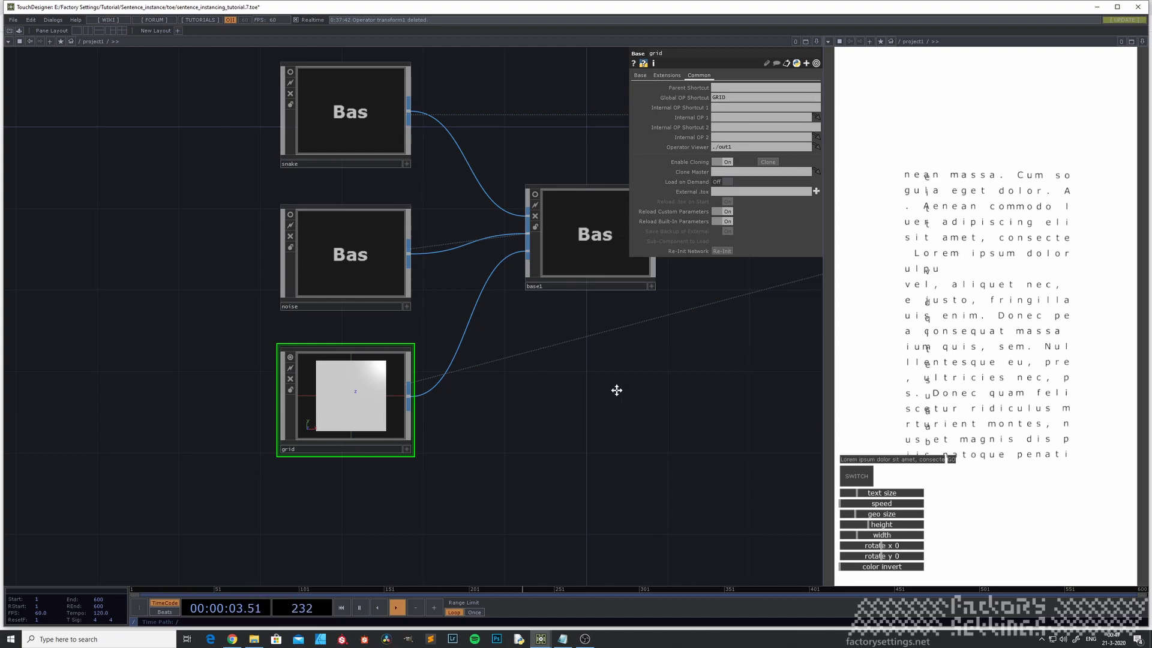
Return to the texture base inside convertCHOP and display the Common parameters of ramp1.
drag(638, 390, 420, 388)
scroll(420, 389, down, 1)
scroll(420, 388, down, 1)
drag(633, 405, 474, 418)
click(456, 336)
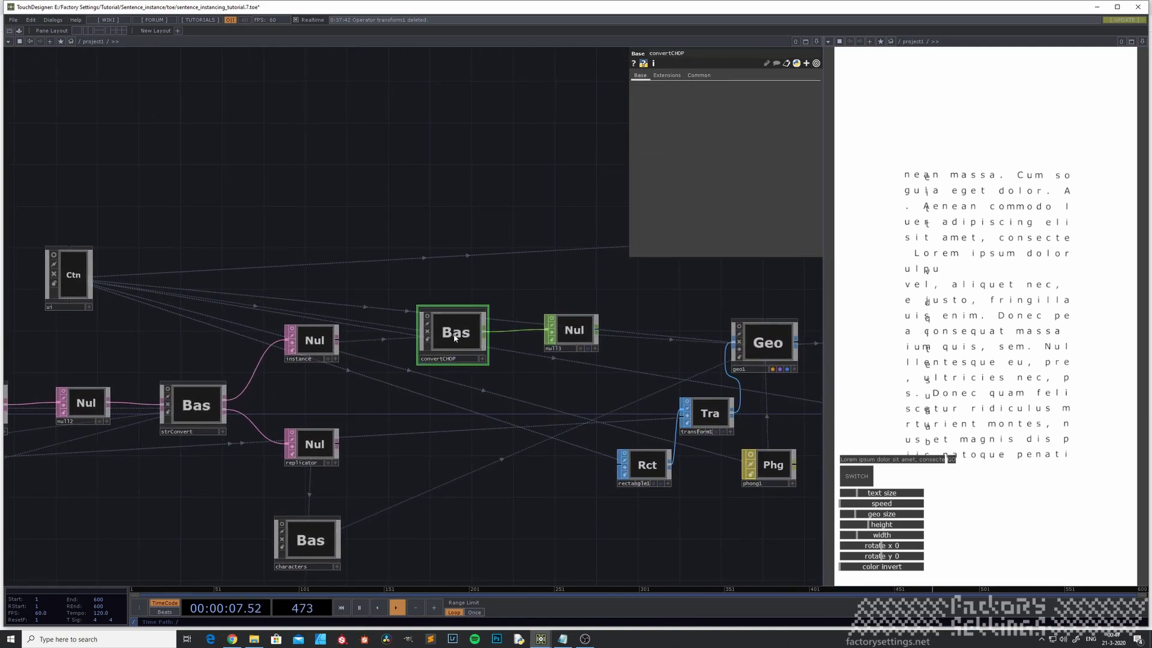
double_click(456, 336)
drag(451, 273, 343, 322)
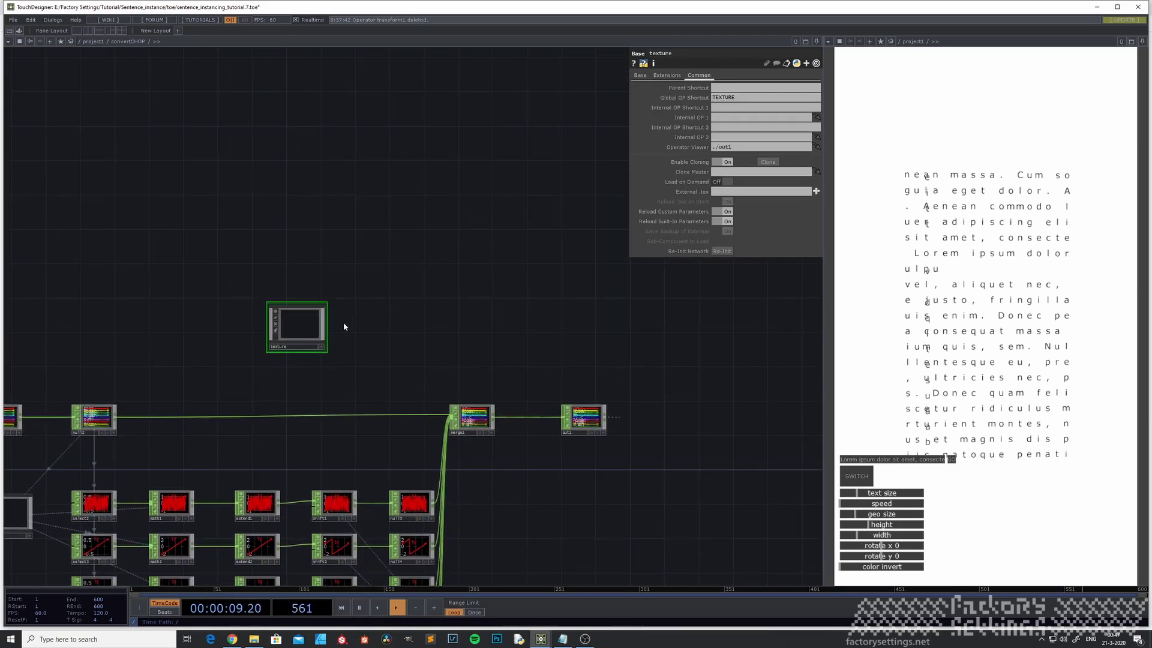
double_click(302, 322)
scroll(411, 385, up, 2)
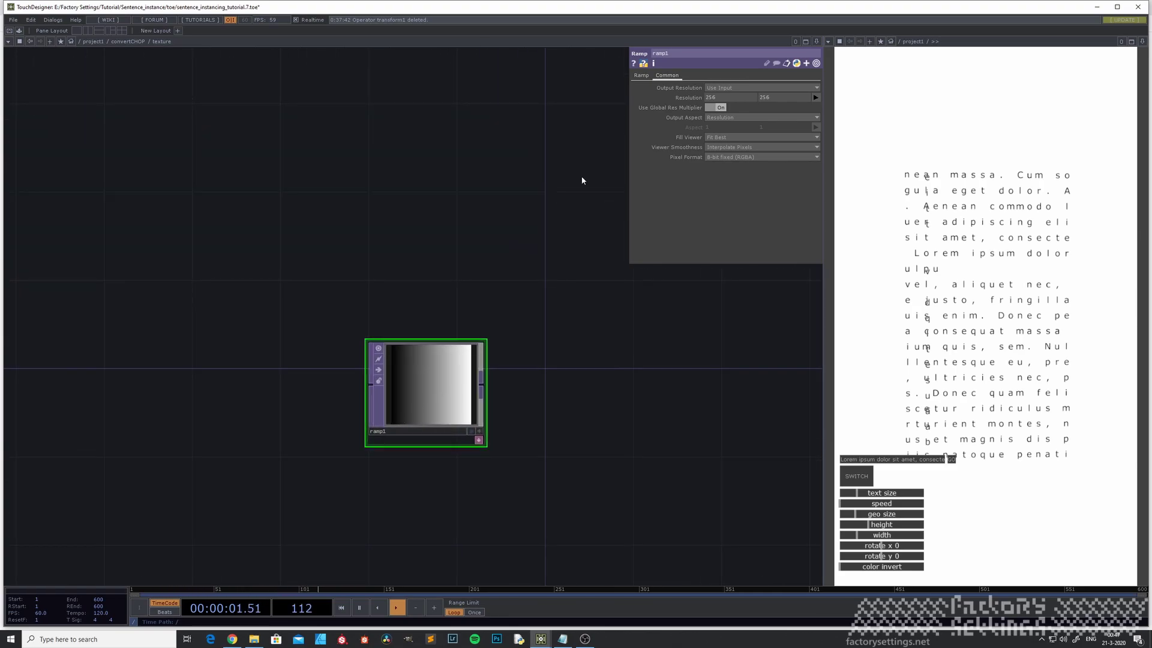
Try to drive ramp1's resolution width with the expression op.GRID.op('null1')[0].
text(op('null1)
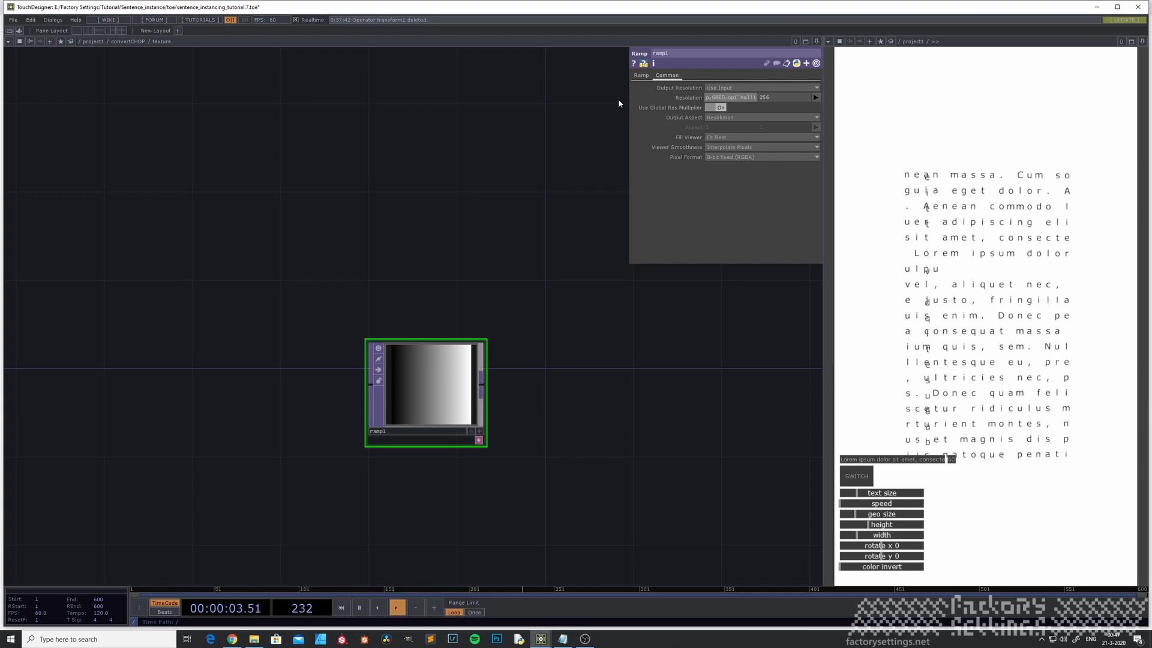
text(')[0)
key(Return)
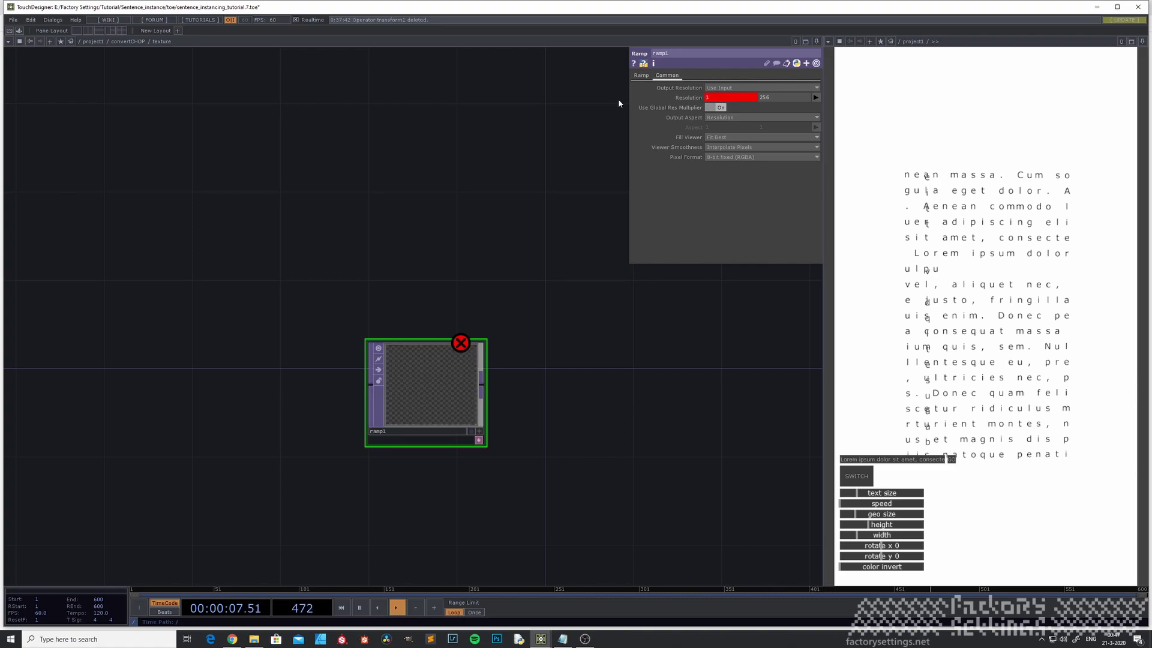
Check the name of the Null CHOP inside the grid base and return to the texture base.
key(u)
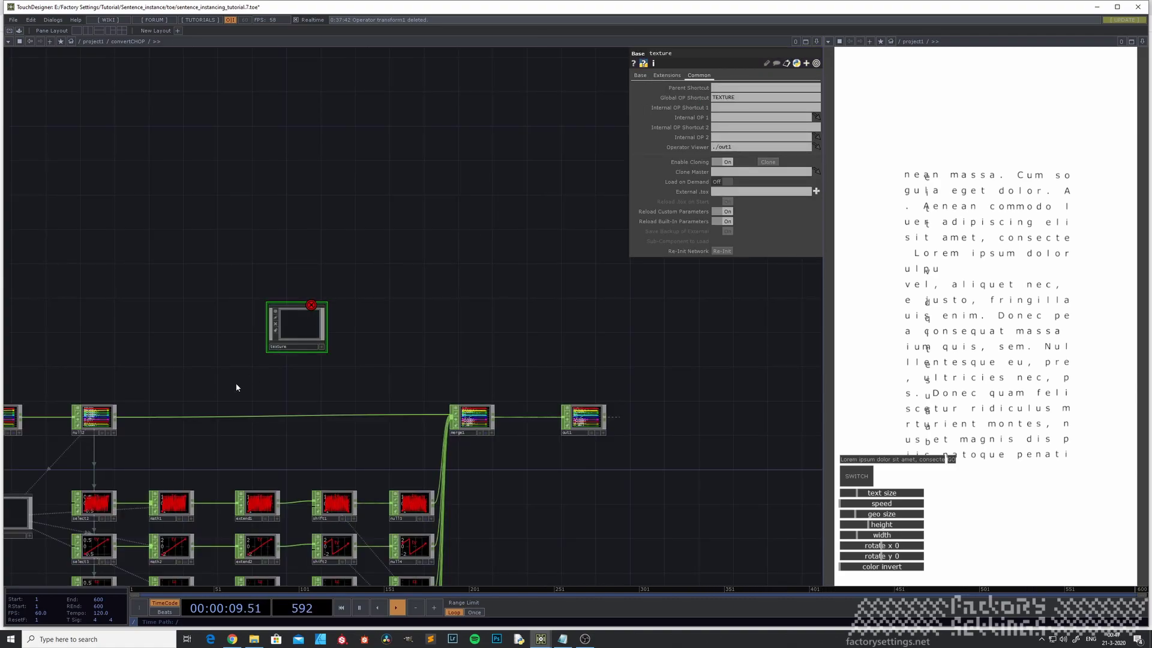
key(u)
drag(492, 475, 630, 471)
drag(450, 453, 781, 367)
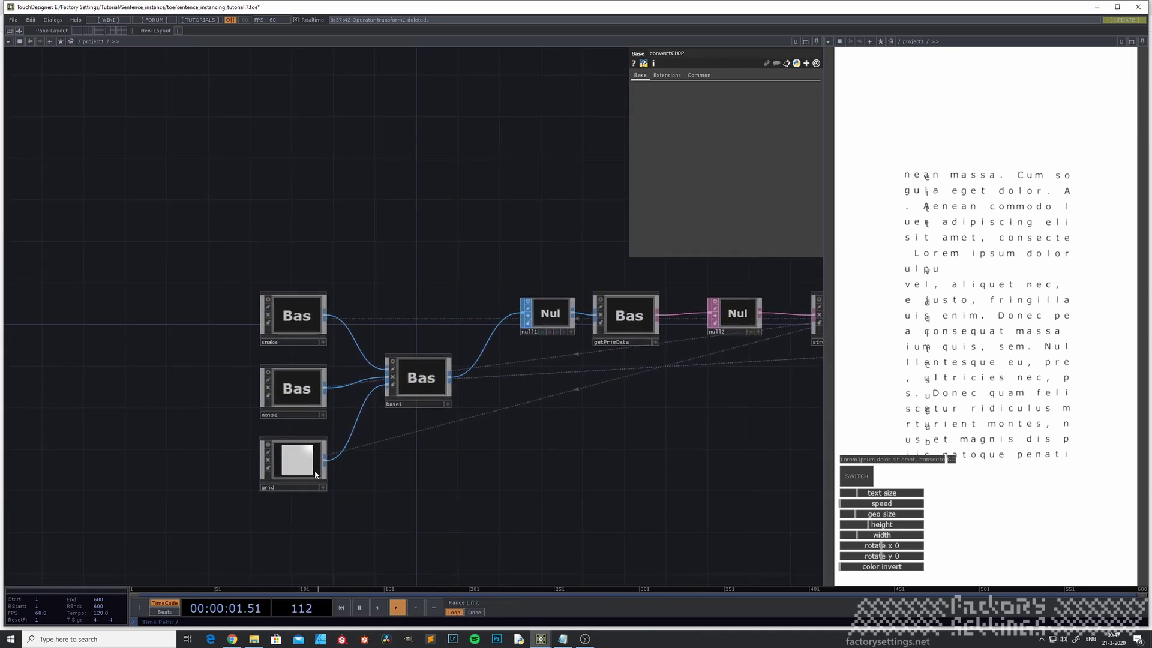
key(i)
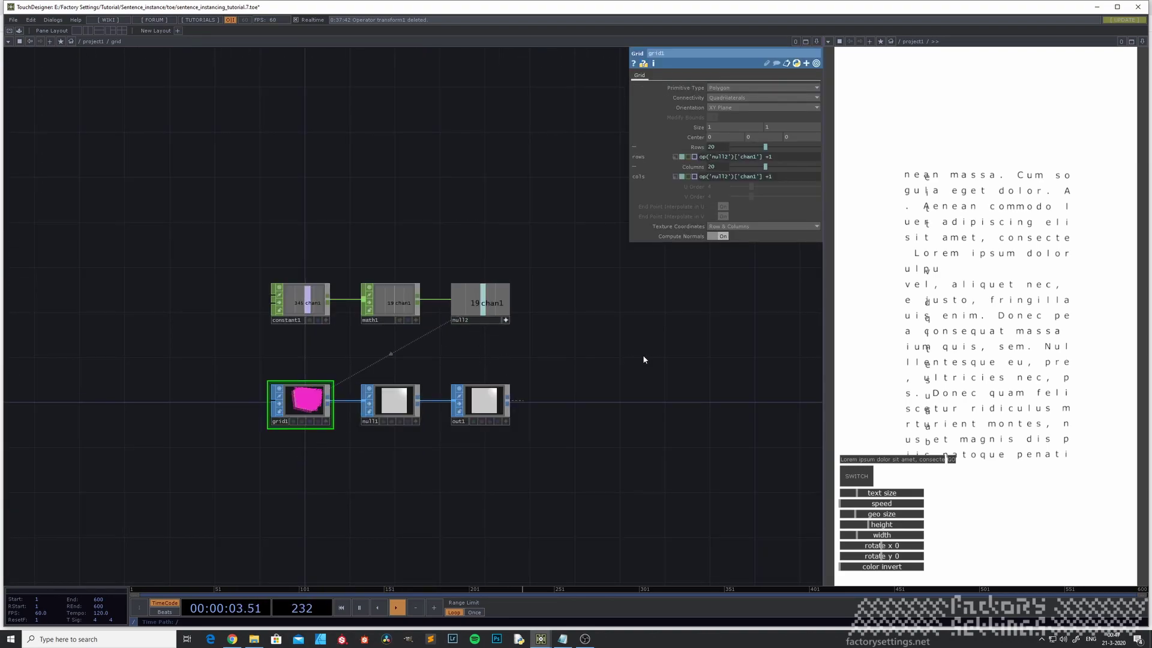
key(u)
drag(686, 410, 365, 521)
click(591, 396)
key(i)
click(303, 324)
key(i)
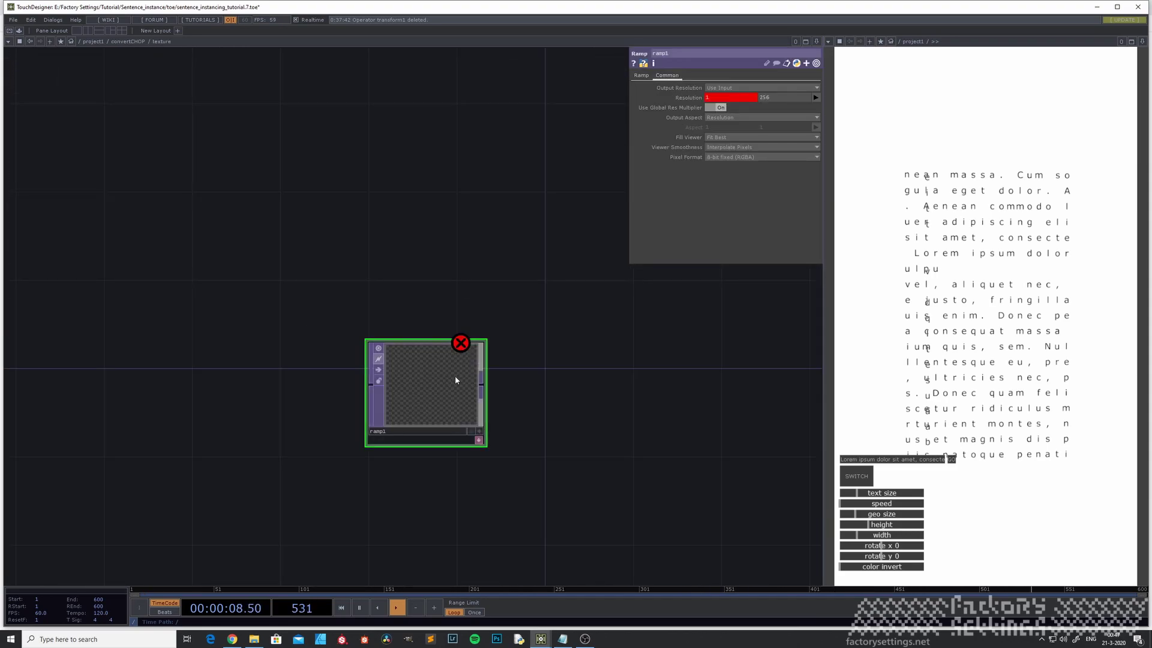
Set both the resolution width and height of ramp1 to the expression op.GRID.op('null2')[0].
click(634, 97)
click(753, 108)
text(2')[0)
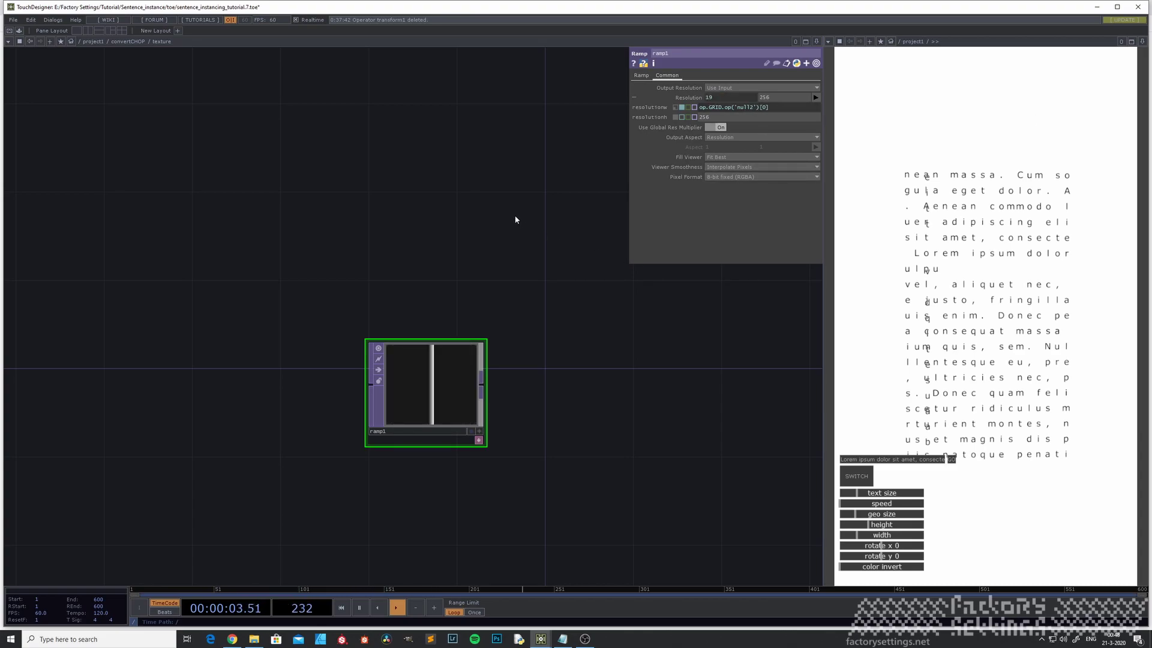
click(727, 108)
key(ctrl+c)
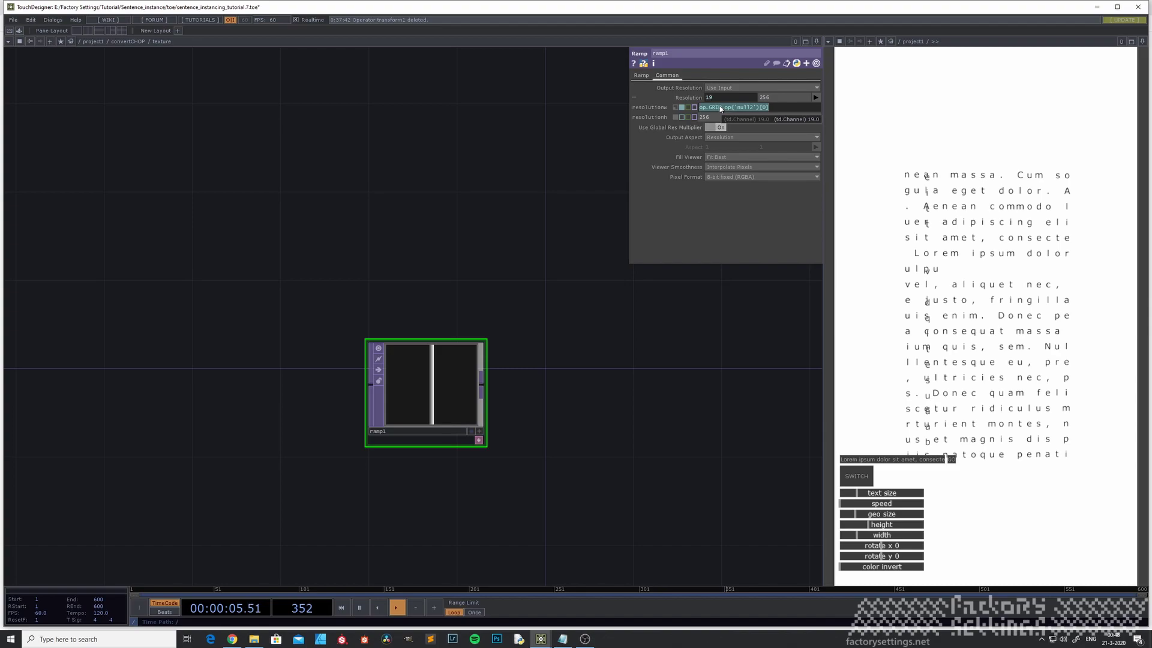
click(724, 119)
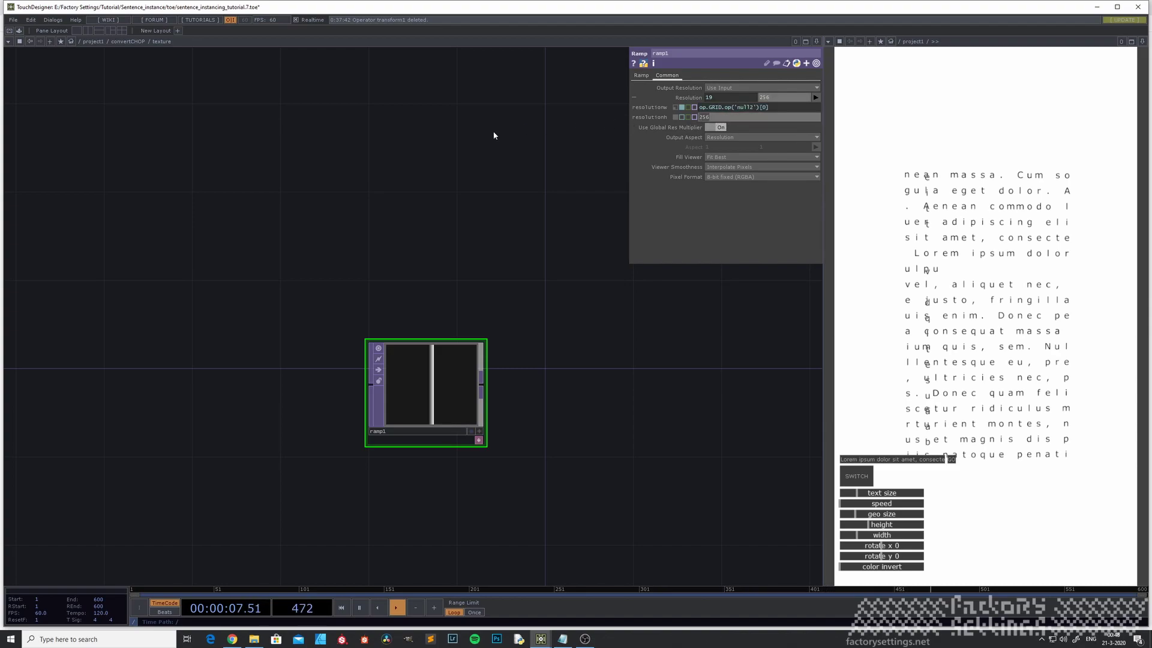
key(ctrl+v)
key(Return)
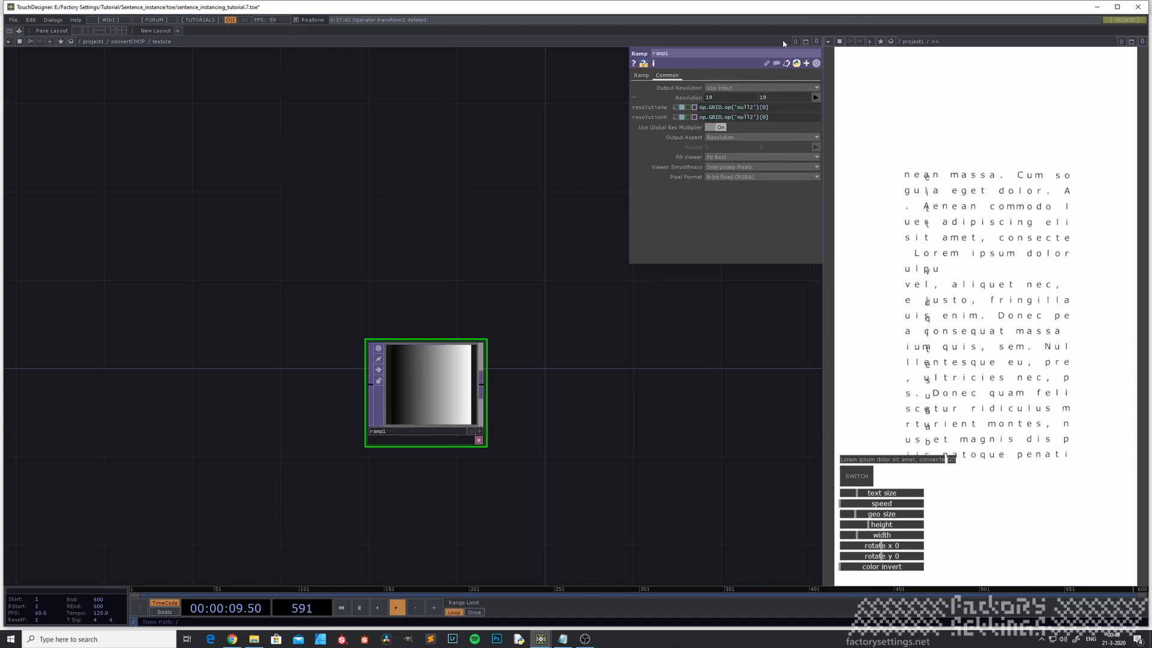
Set ramp1's Viewer Smoothness to Nearest Pixel and inspect the pixel values in its active viewer.
click(720, 169)
click(725, 176)
scroll(420, 424, up, 5)
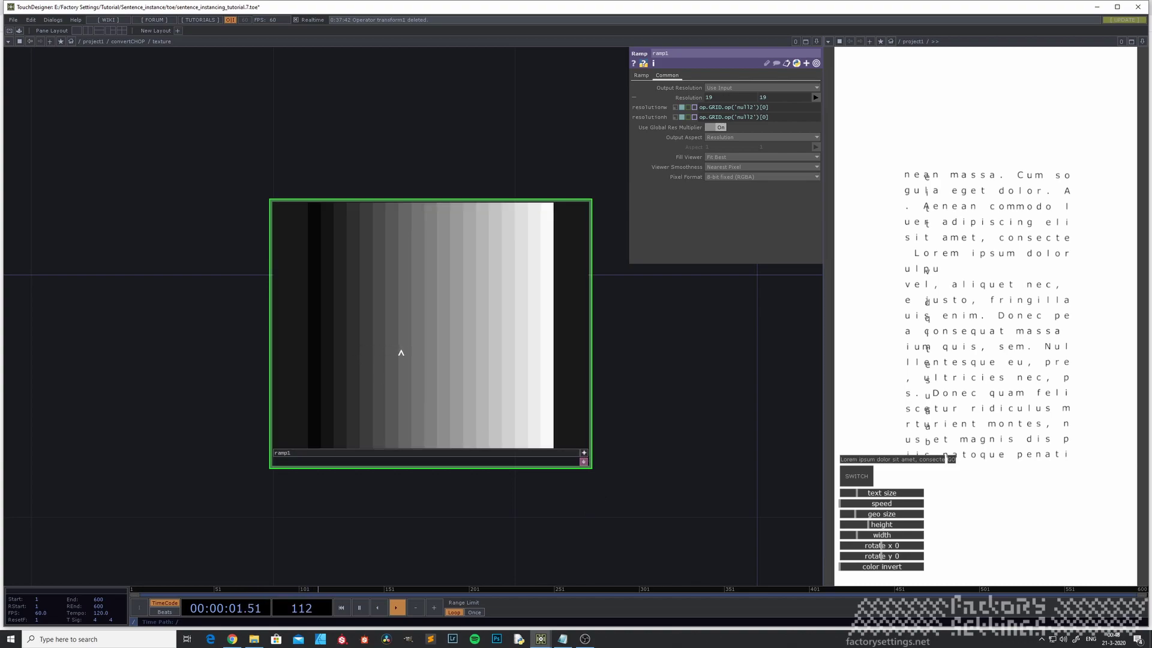
right_click(400, 353)
click(409, 336)
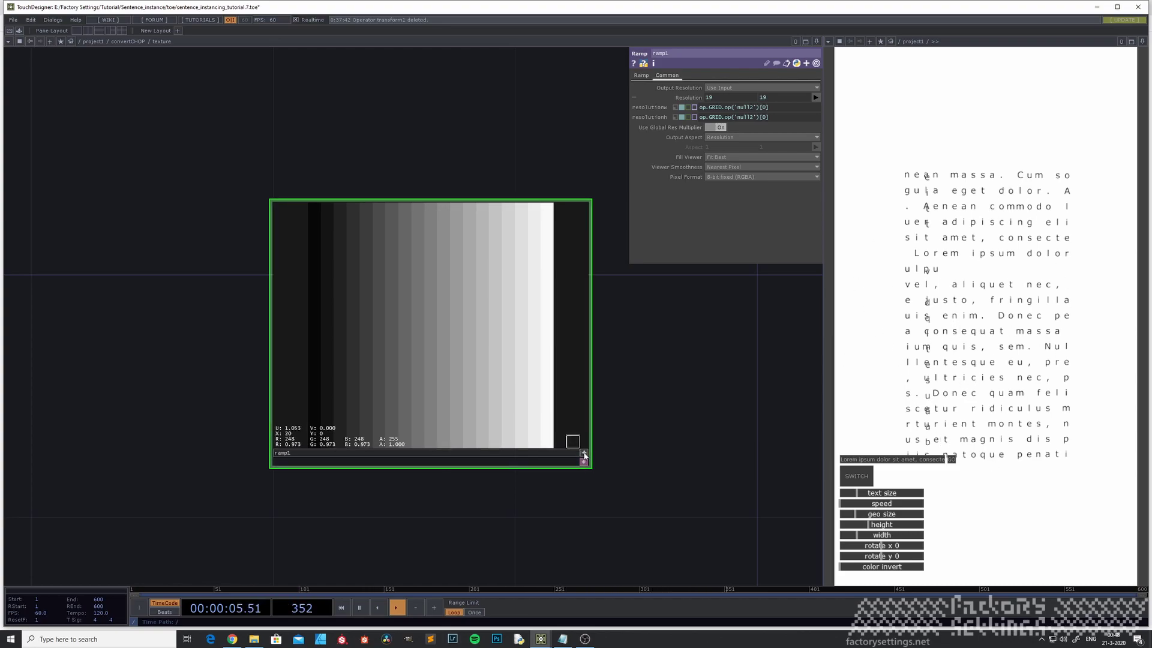
Add a Null TOP connected to the output of ramp1.
scroll(470, 515, down, 3)
drag(470, 514, 360, 384)
scroll(352, 488, down, 1)
scroll(352, 488, down, 1)
click(286, 417)
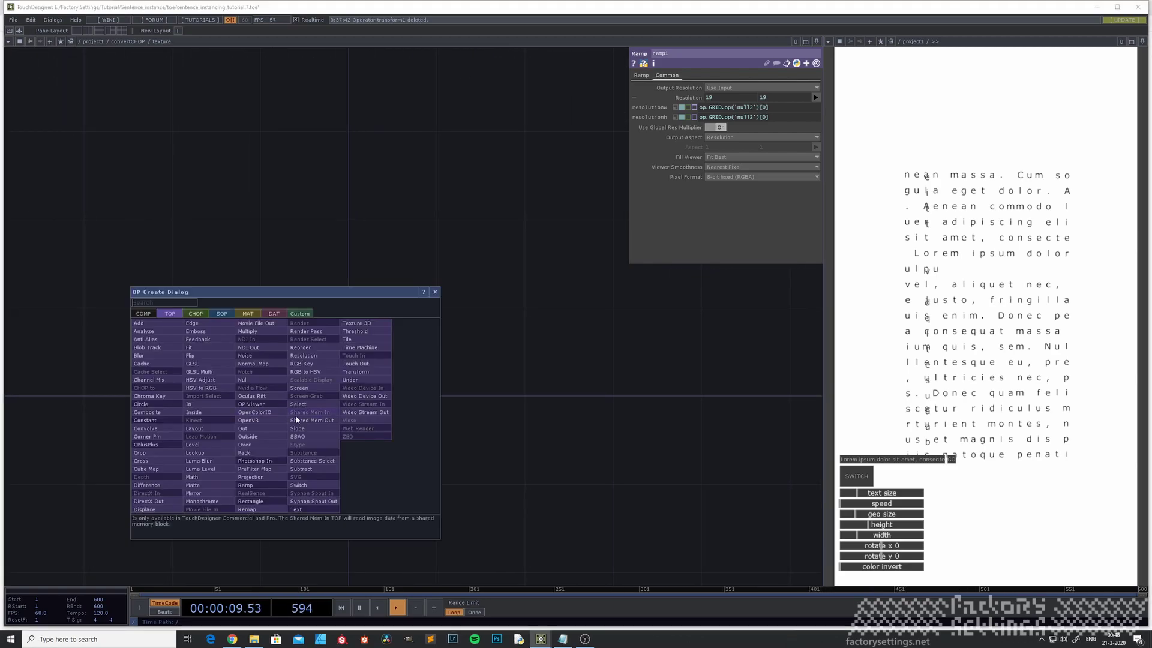
click(274, 380)
click(435, 418)
Display ramp1's Ramp parameters and shift its Phase to -0.31.
click(239, 419)
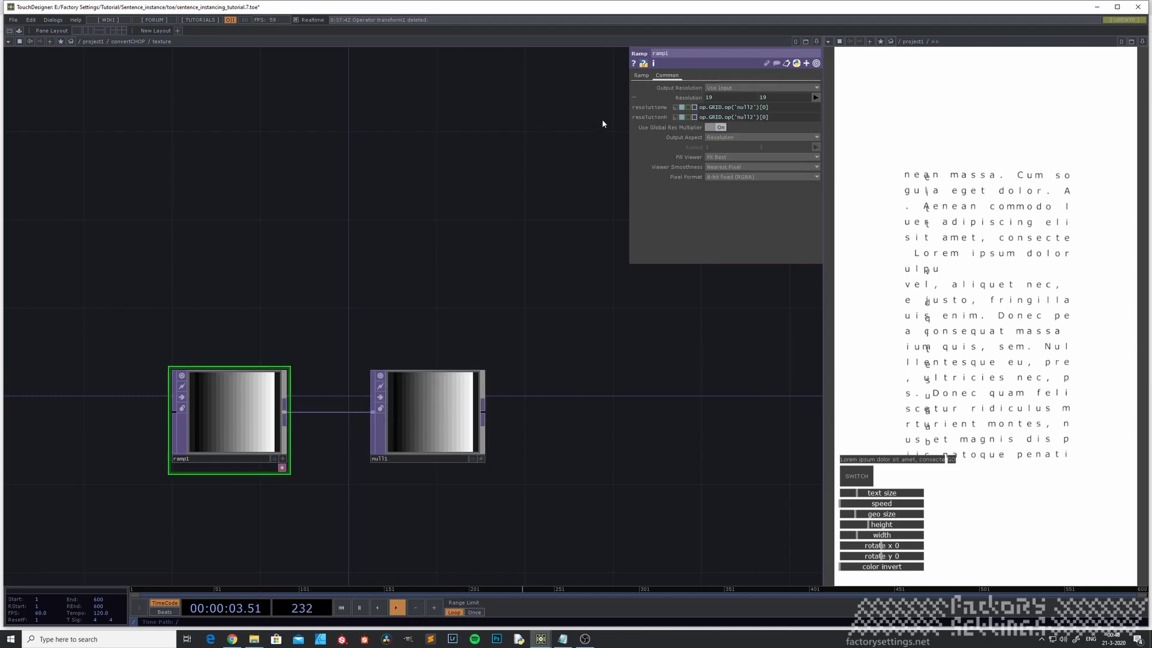
click(640, 75)
scroll(442, 223, down, 4)
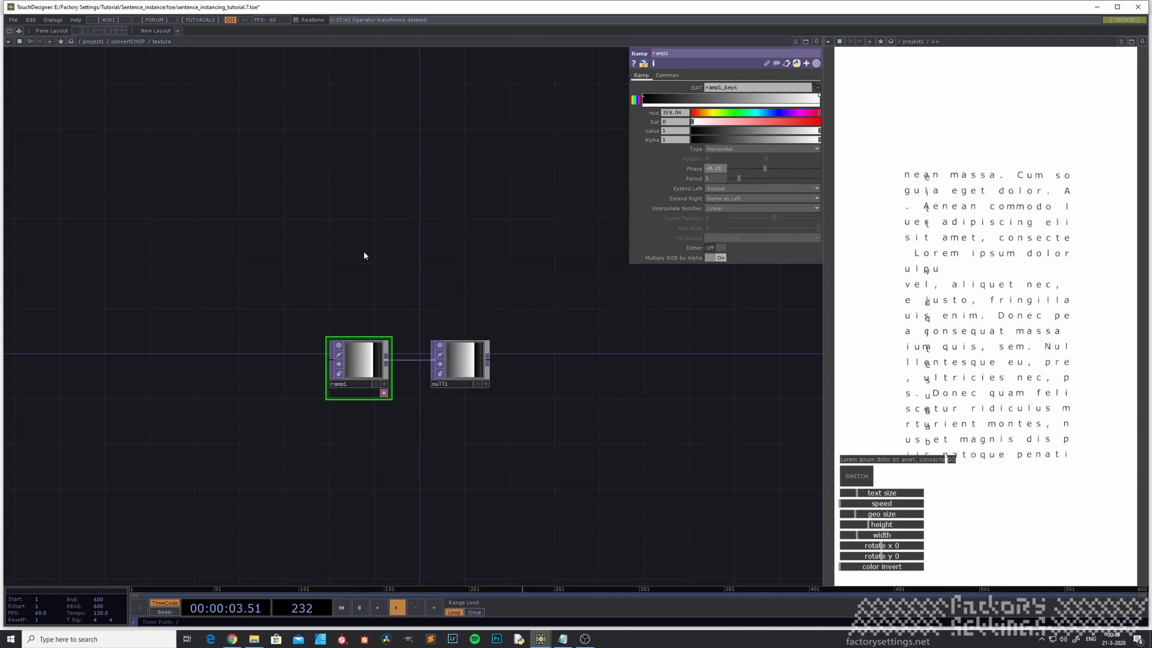
Add an LFO CHOP feeding a Null CHOP above ramp1 and set the LFO's Frequency to 0.57.
key(Tab)
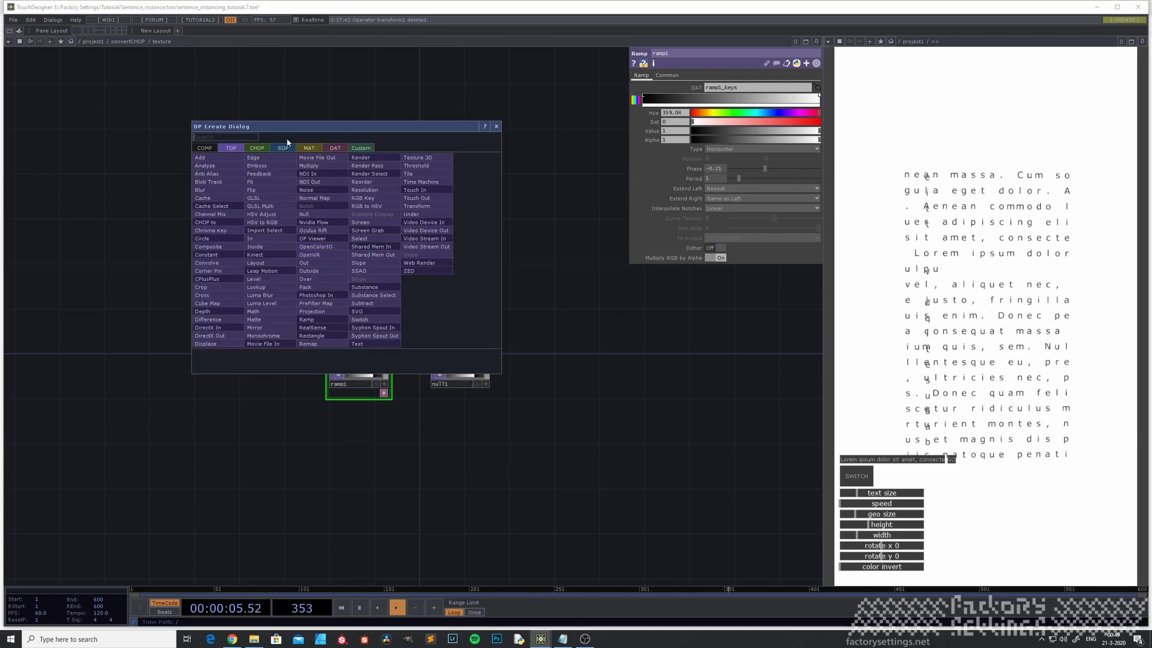
click(257, 148)
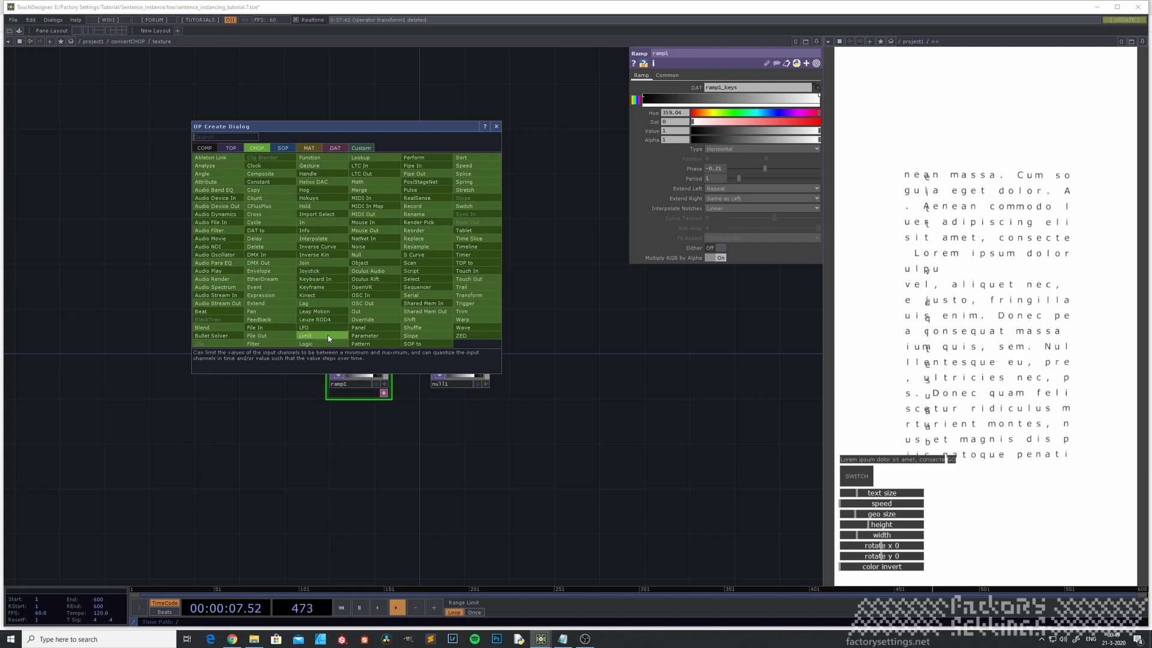
click(322, 328)
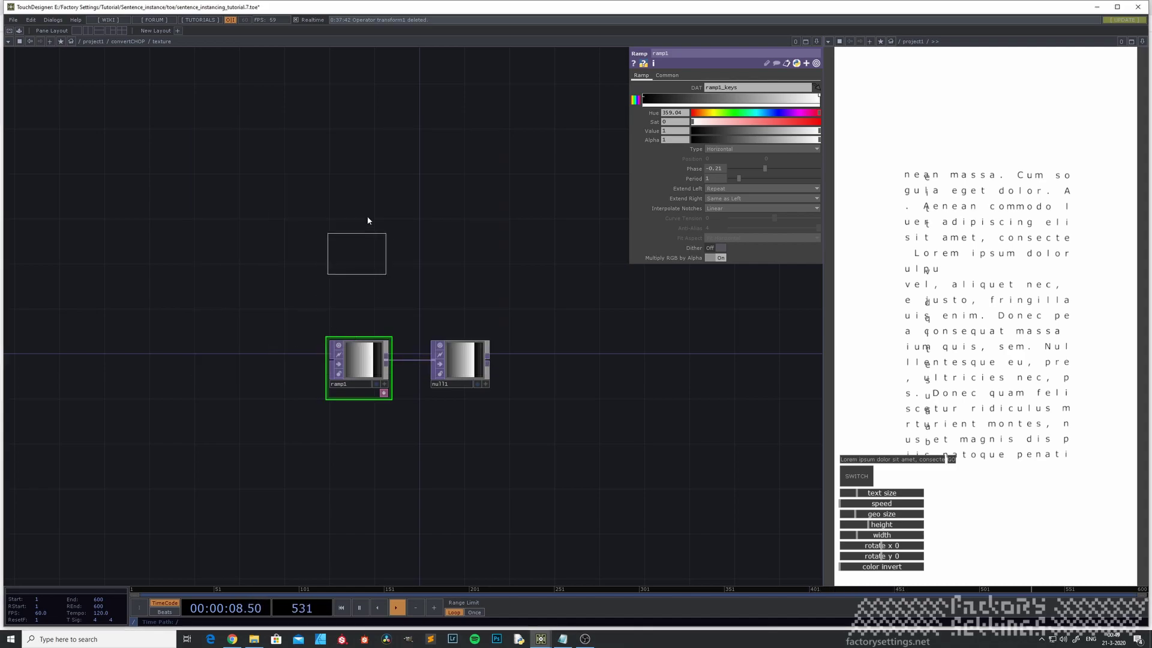
click(356, 263)
right_click(389, 265)
click(420, 268)
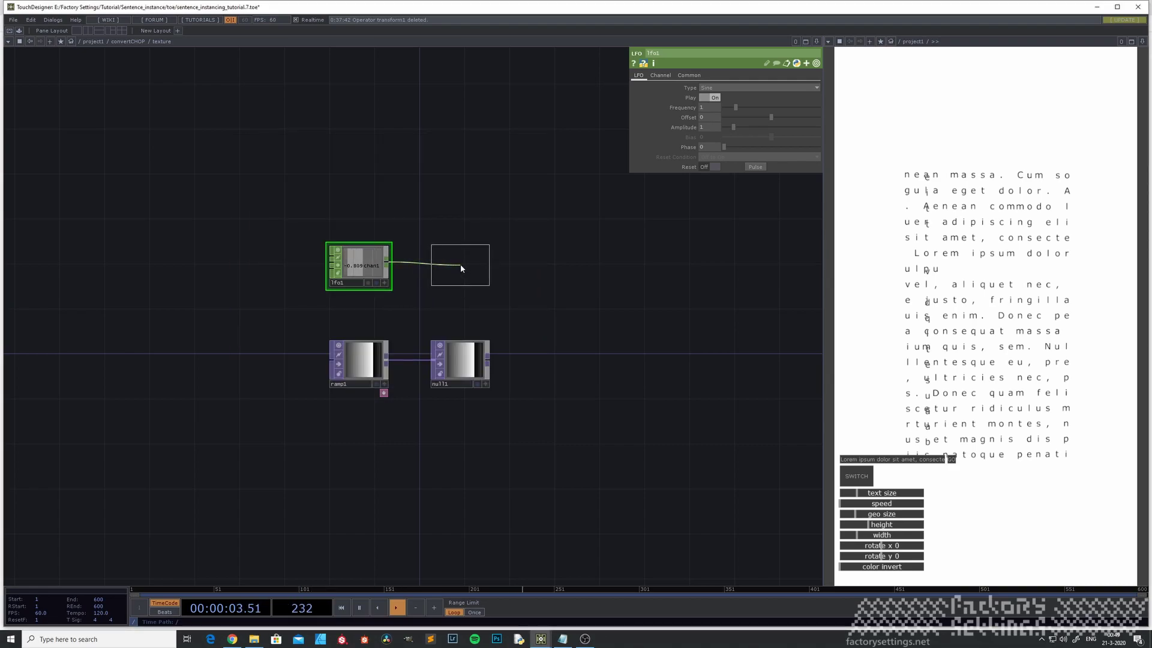
click(460, 266)
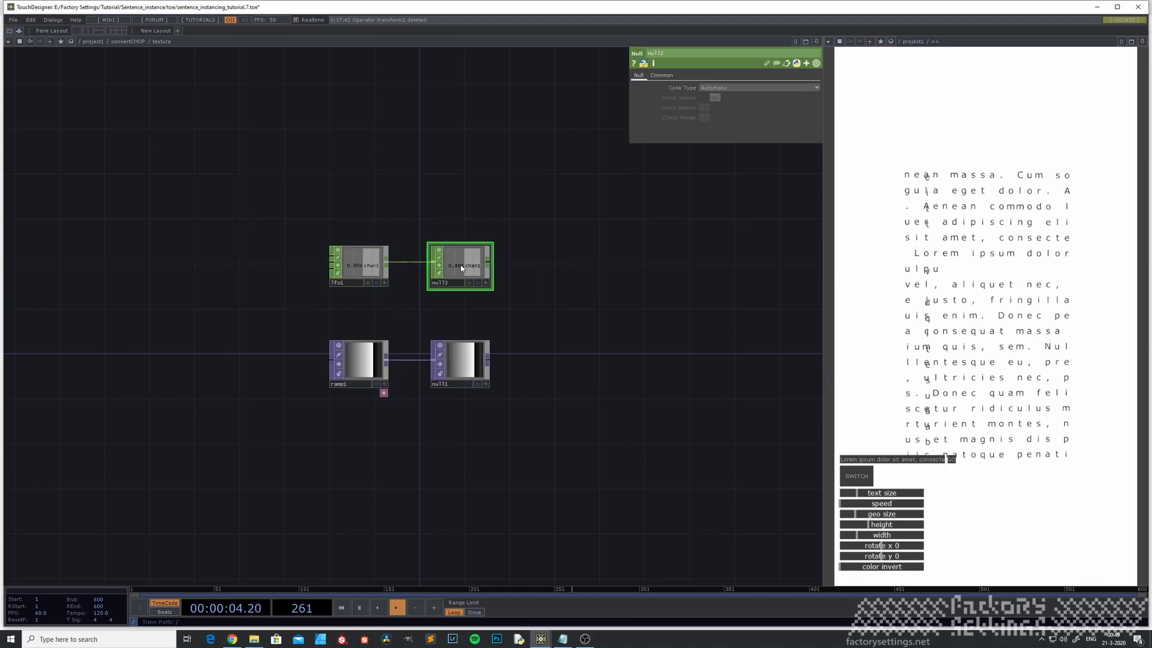
click(362, 268)
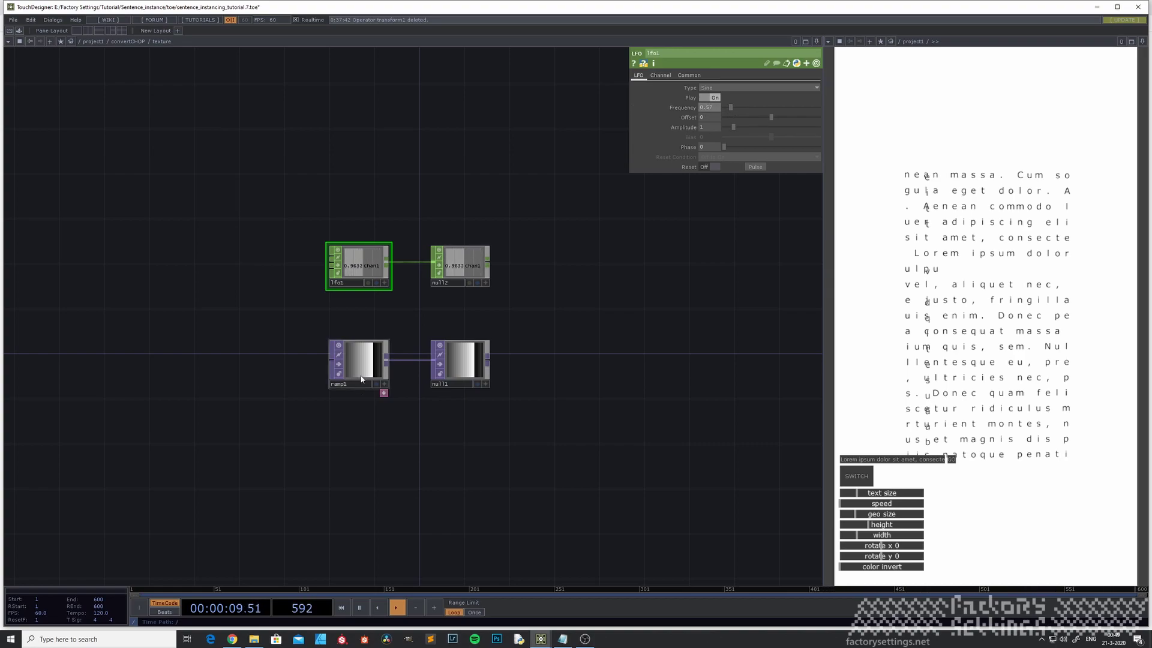
Drive ramp1's Phase with the chan1 channel of null2 and view the animated ramp.
click(373, 365)
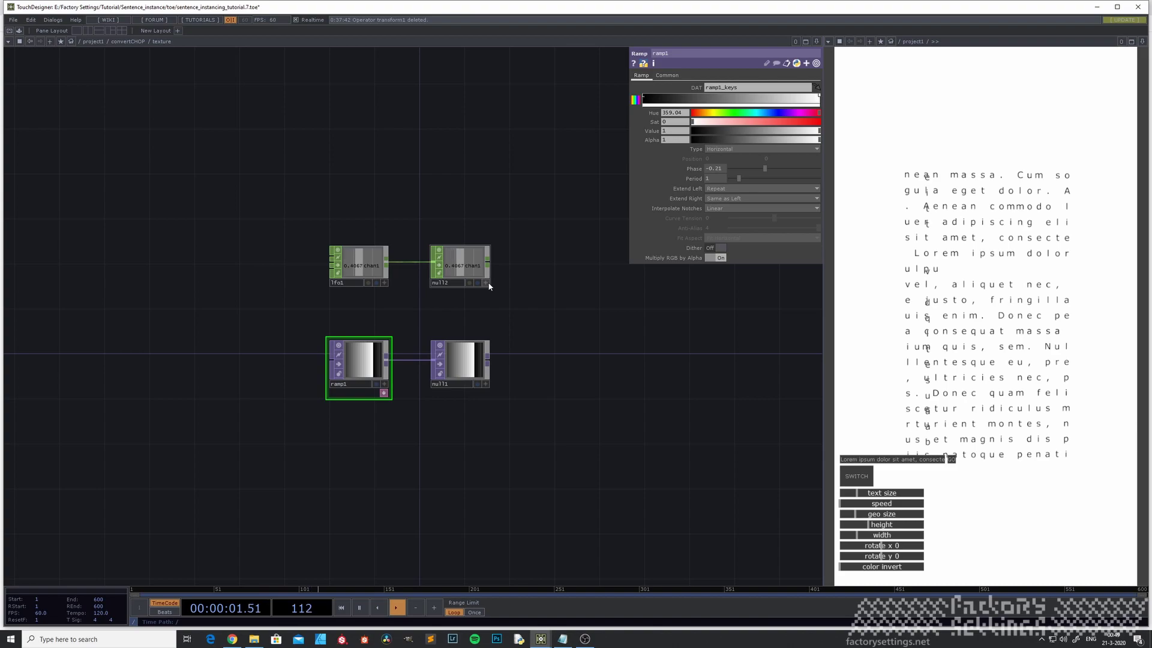
drag(714, 169, 714, 171)
click(721, 166)
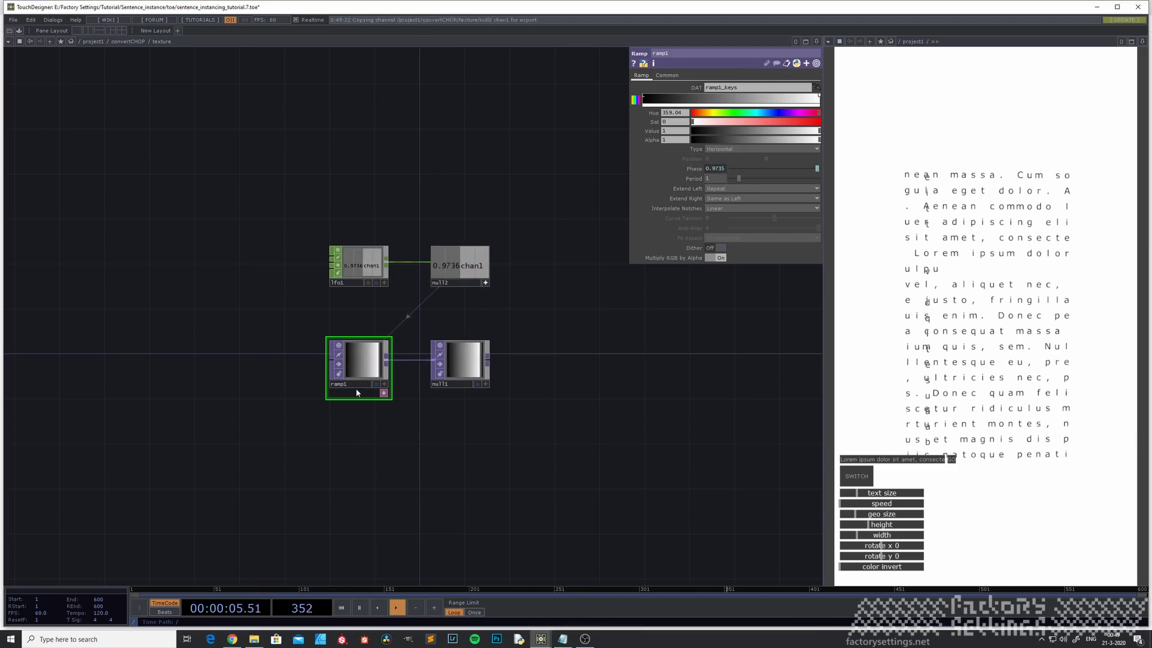
scroll(360, 373, up, 3)
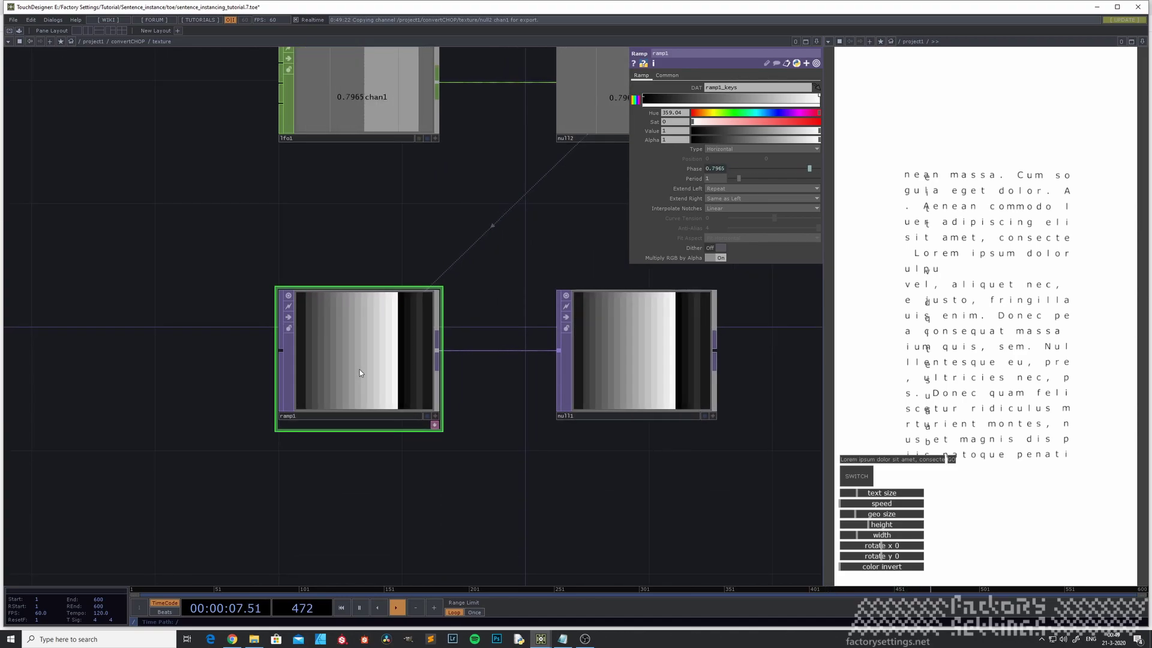
scroll(393, 362, down, 1)
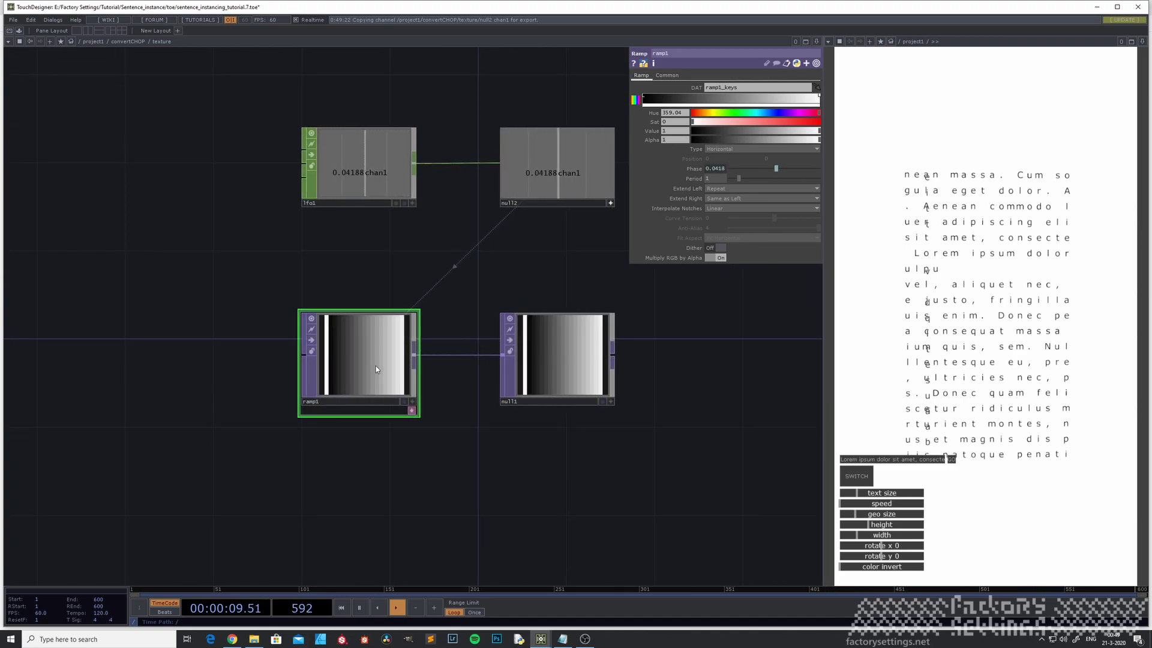
Set ramp1's Type to Circular and view the animated pattern in ramp1 and null1.
click(720, 149)
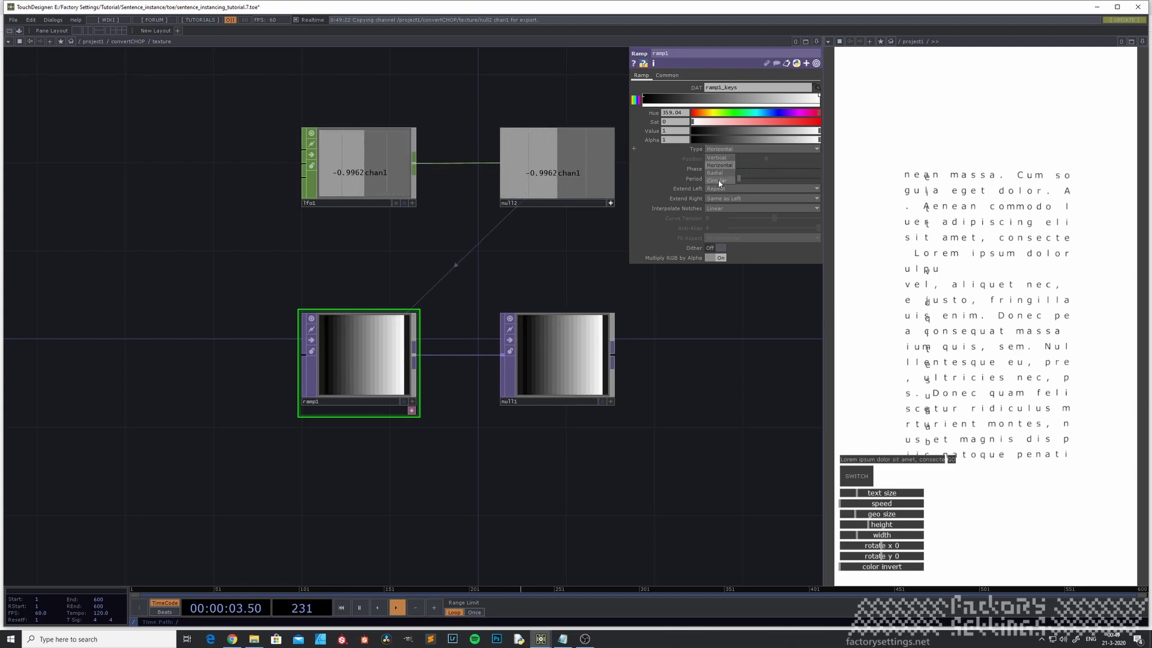
click(717, 180)
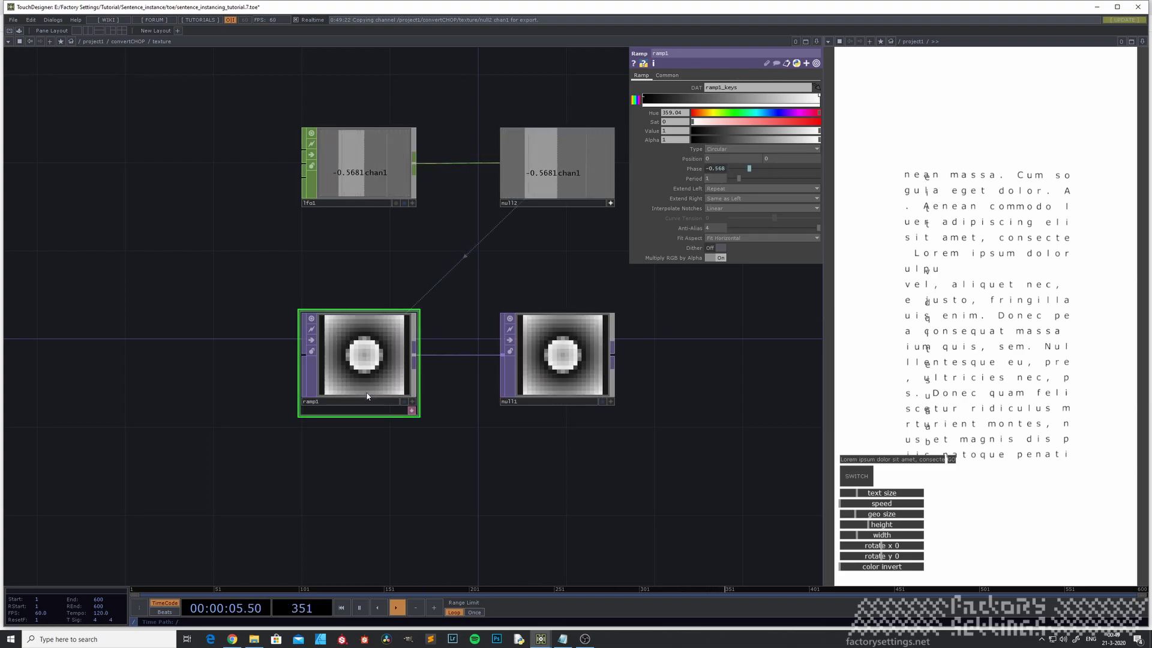
scroll(369, 393, down, 4)
drag(487, 462, 347, 455)
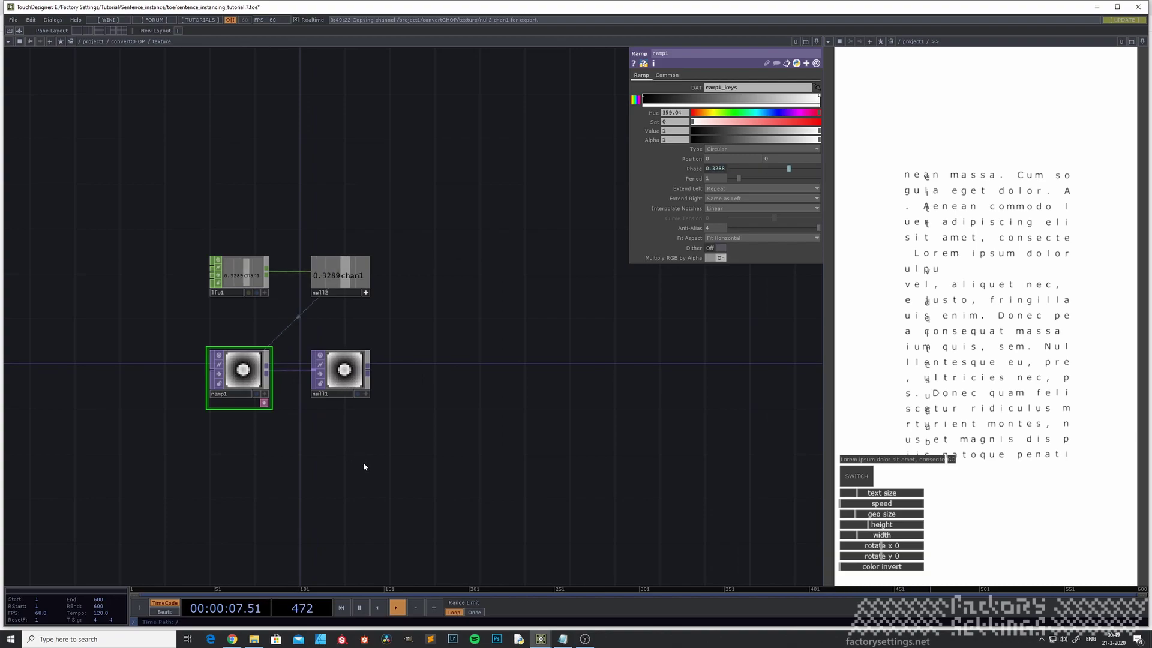
scroll(349, 384, up, 5)
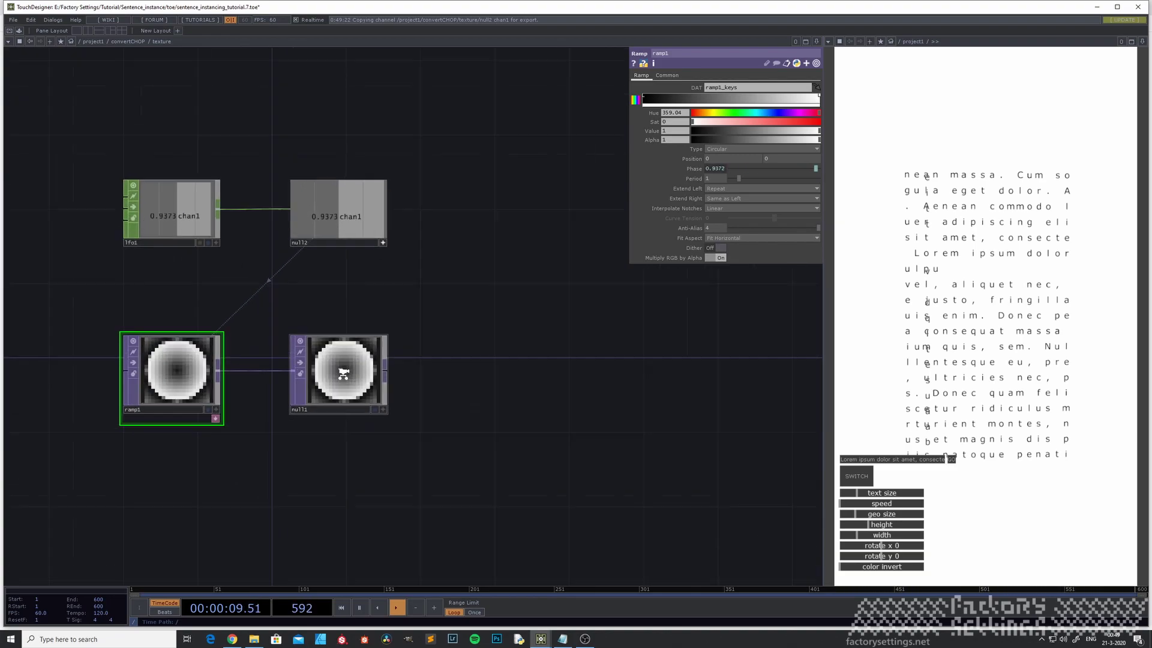
scroll(350, 384, down, 5)
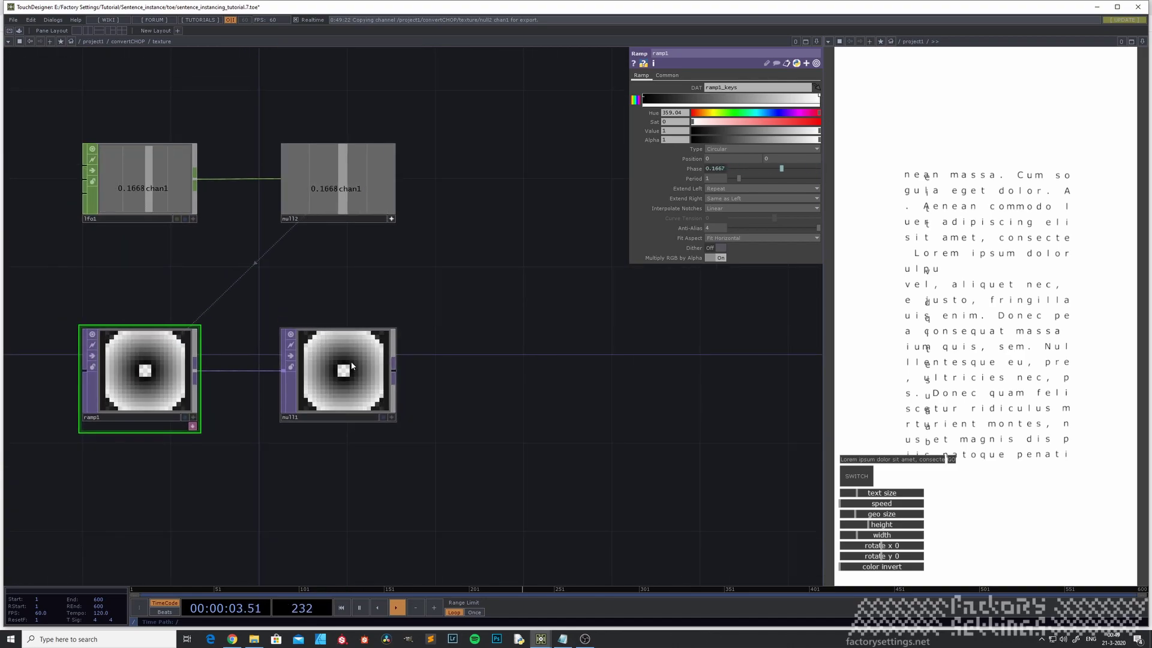
Add a TOP to CHOP fed by null1 and place it beside null1.
drag(403, 364, 328, 369)
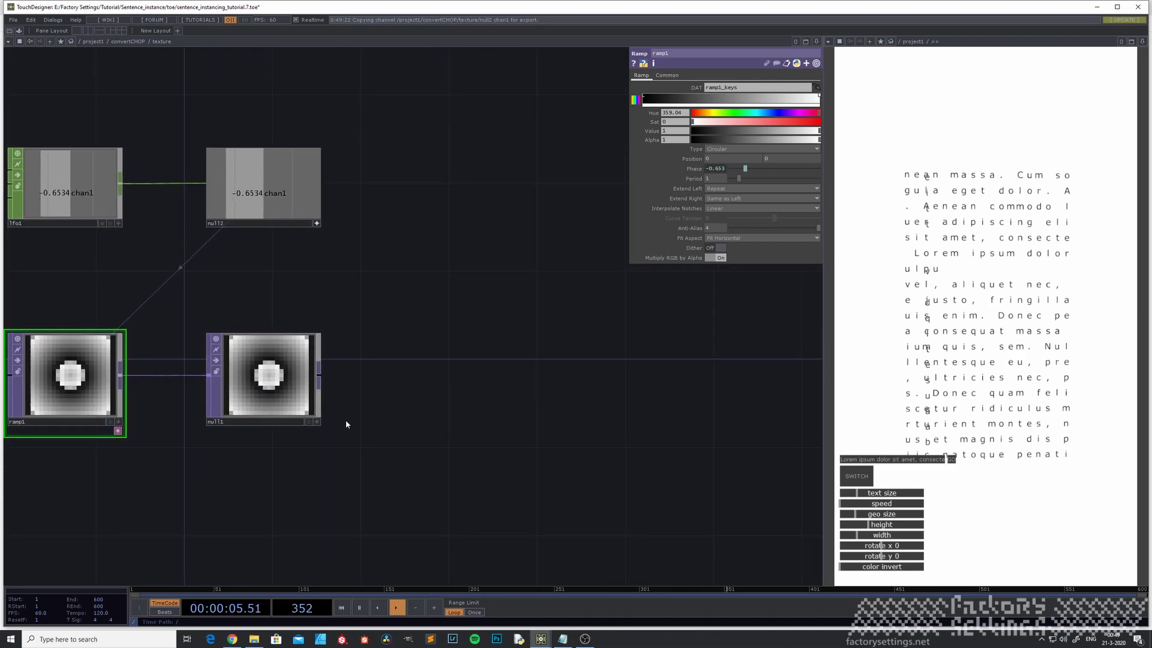
right_click(315, 381)
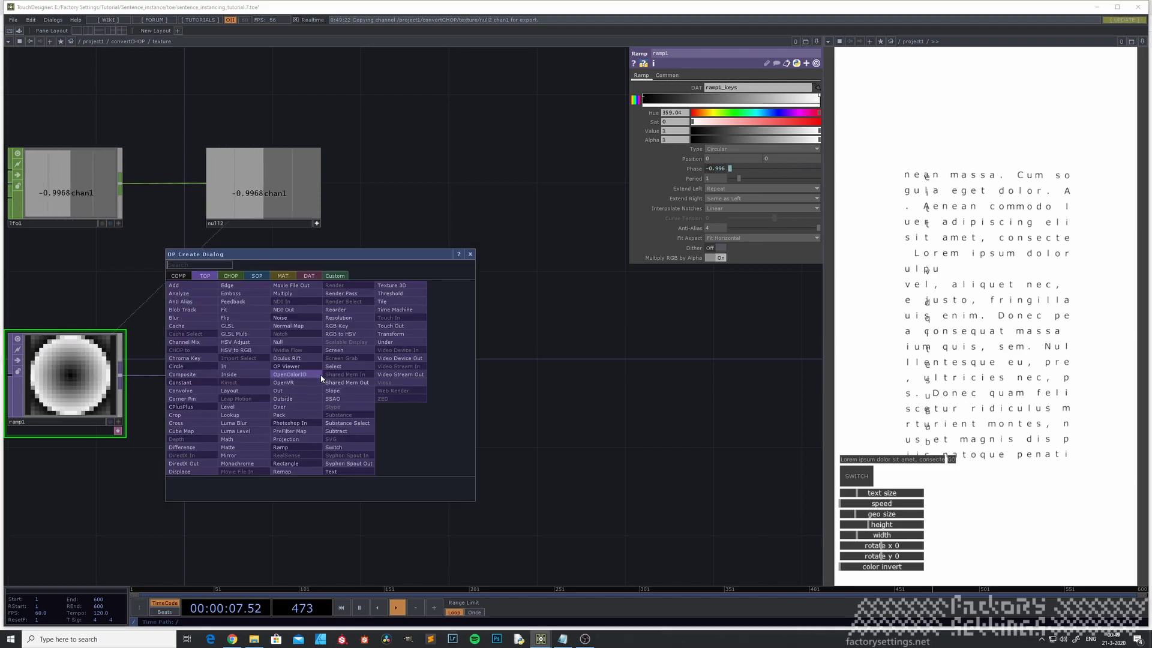
click(231, 277)
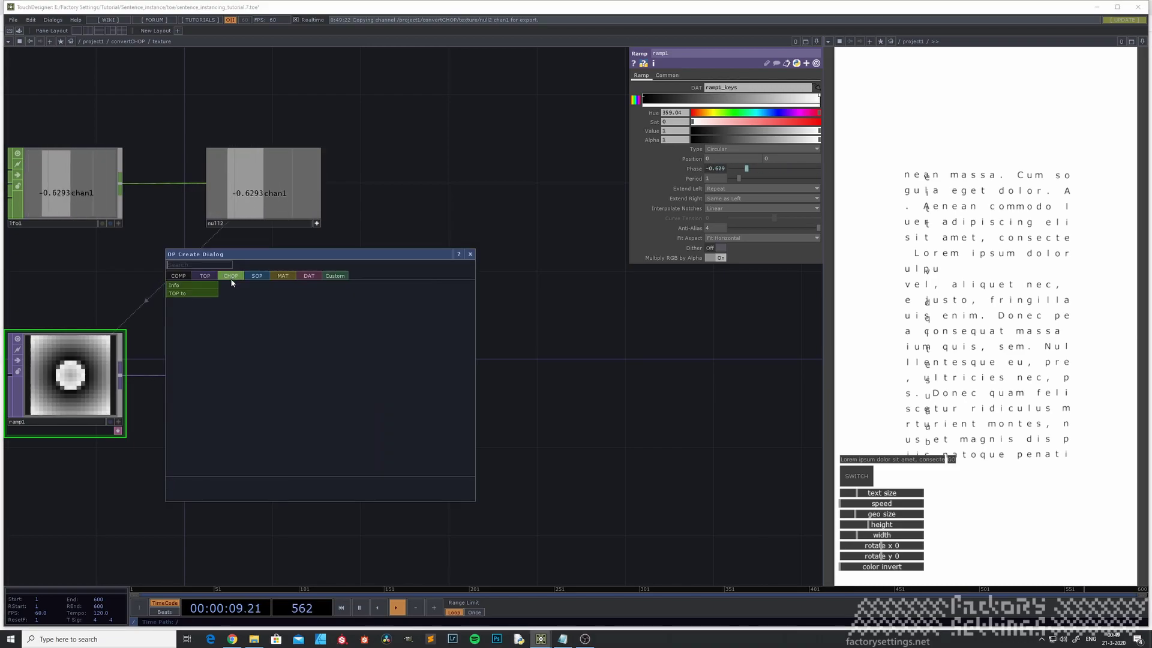
click(201, 294)
click(444, 378)
drag(444, 376, 454, 382)
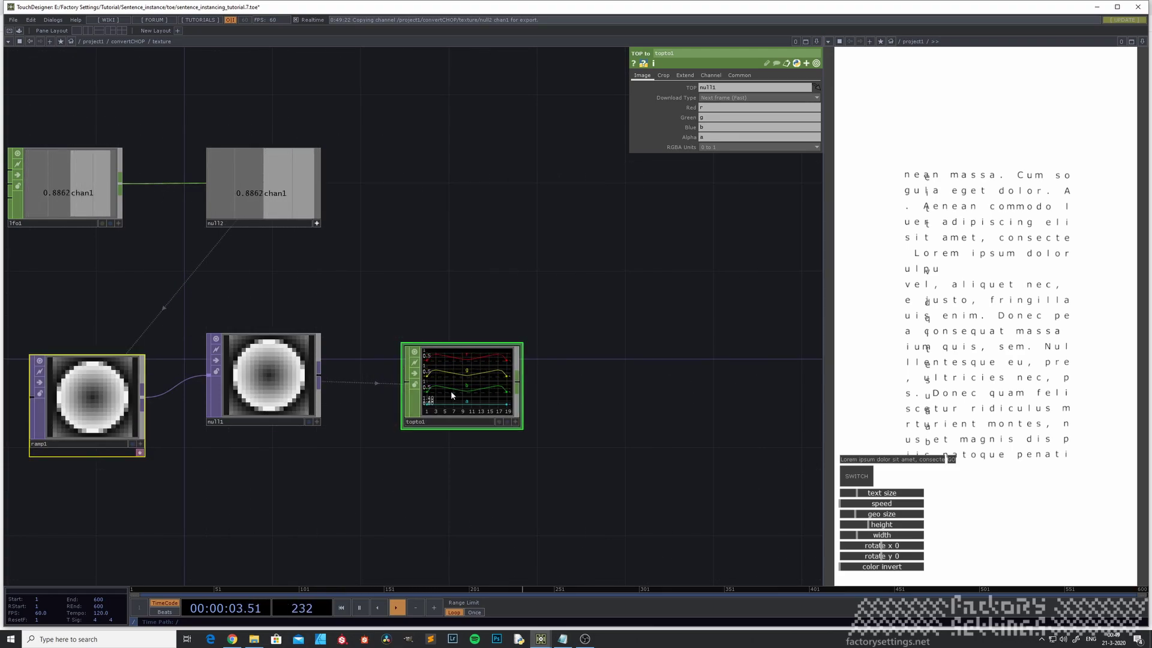
Set topto1's Crop to Full Image.
click(664, 76)
click(727, 87)
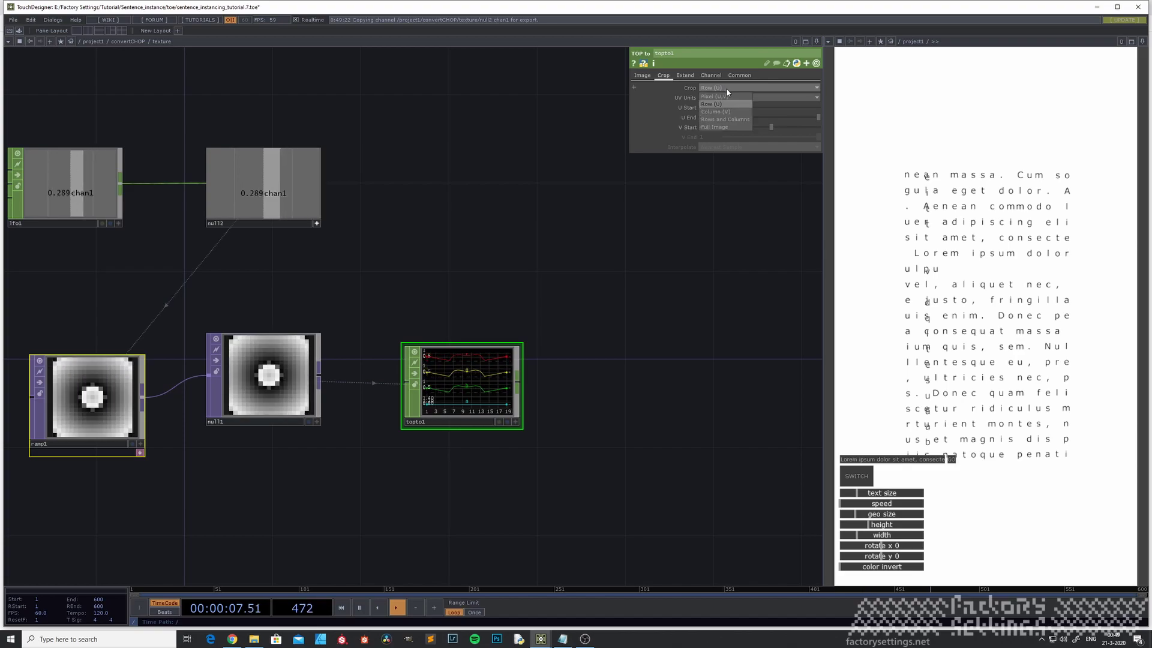
click(725, 127)
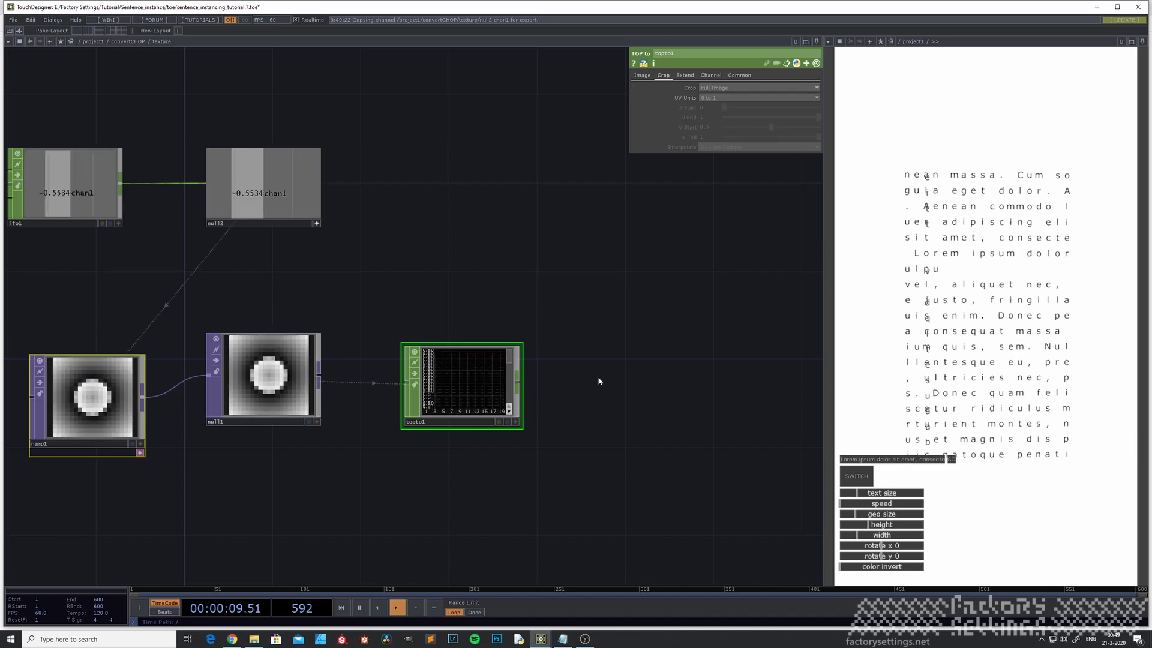
Examine the channels and operator info of topto1 and compare them with null1's texture.
scroll(476, 397, up, 5)
middle_click(467, 347)
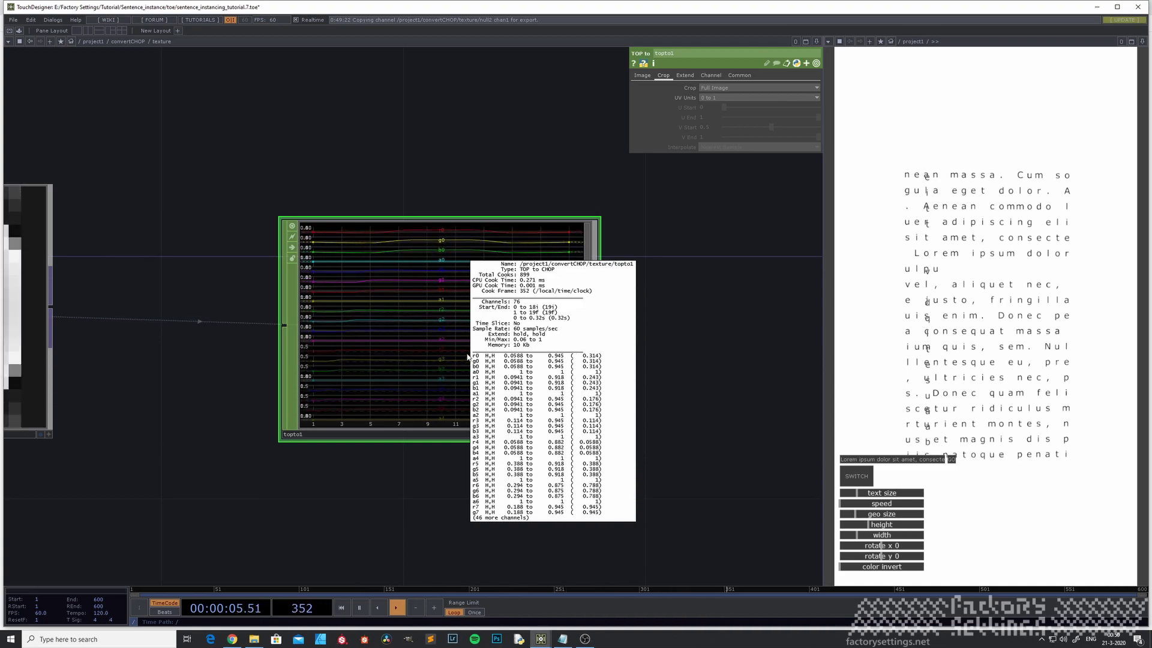
scroll(404, 472, down, 3)
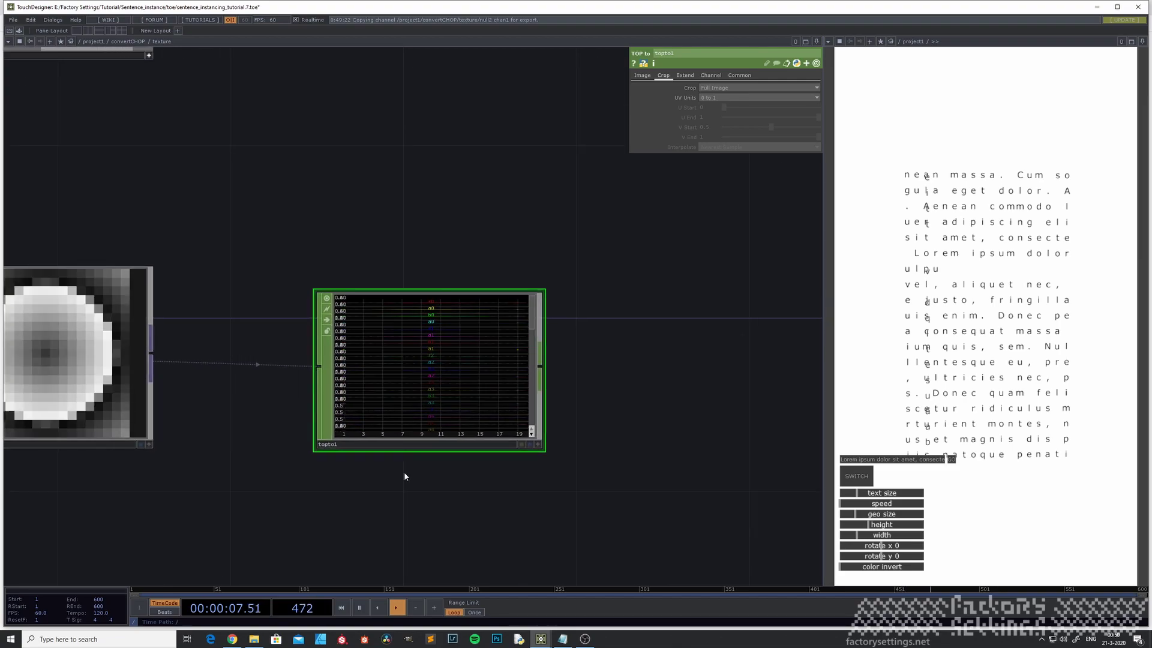
scroll(433, 368, up, 3)
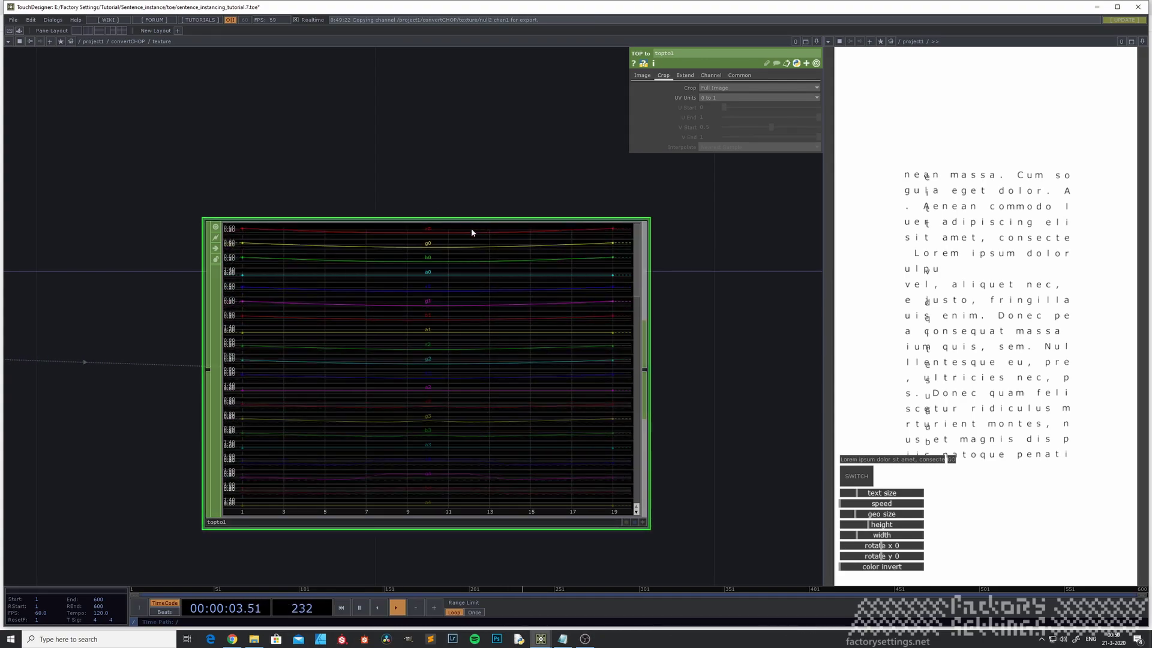
scroll(430, 276, down, 4)
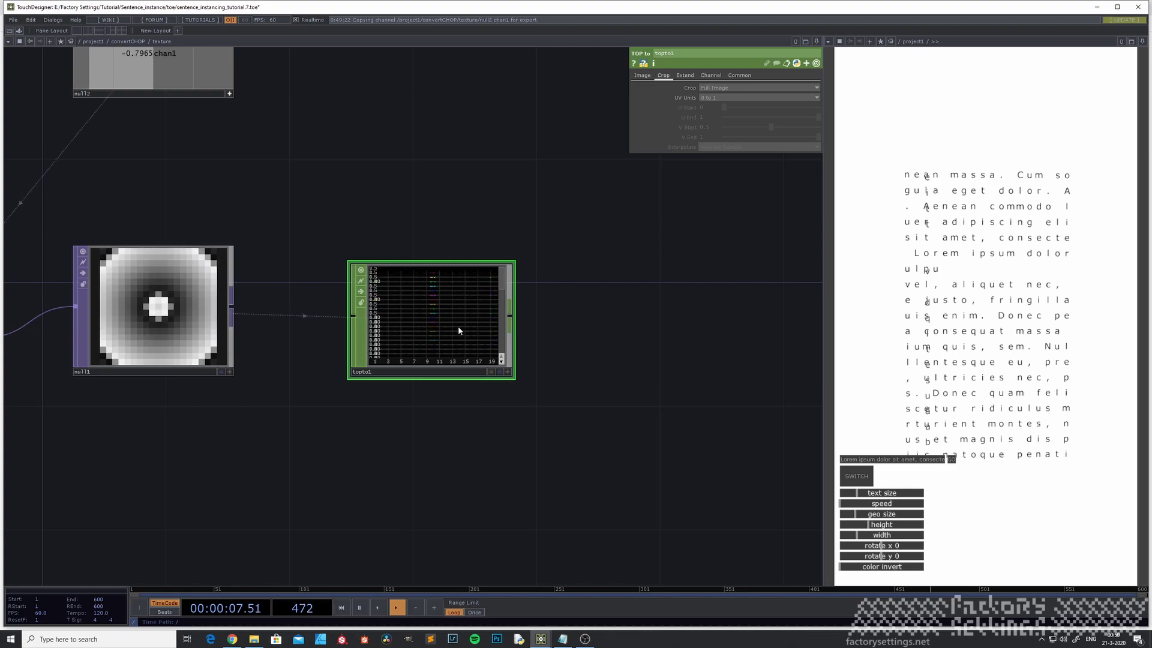
scroll(446, 344, down, 3)
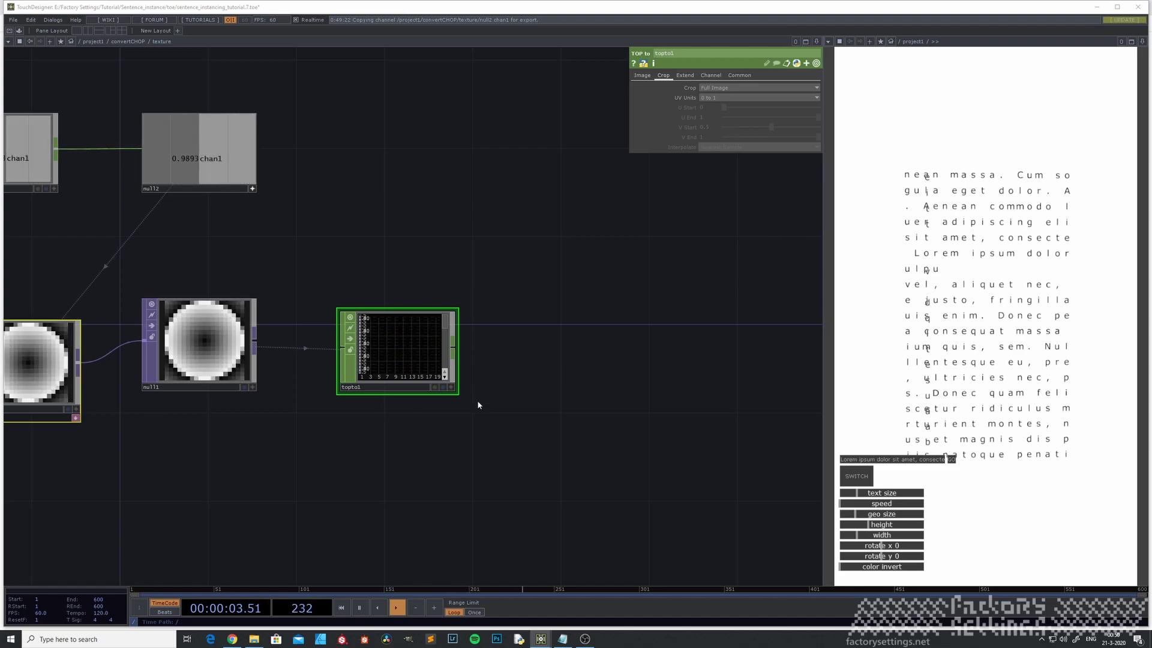
scroll(423, 364, up, 2)
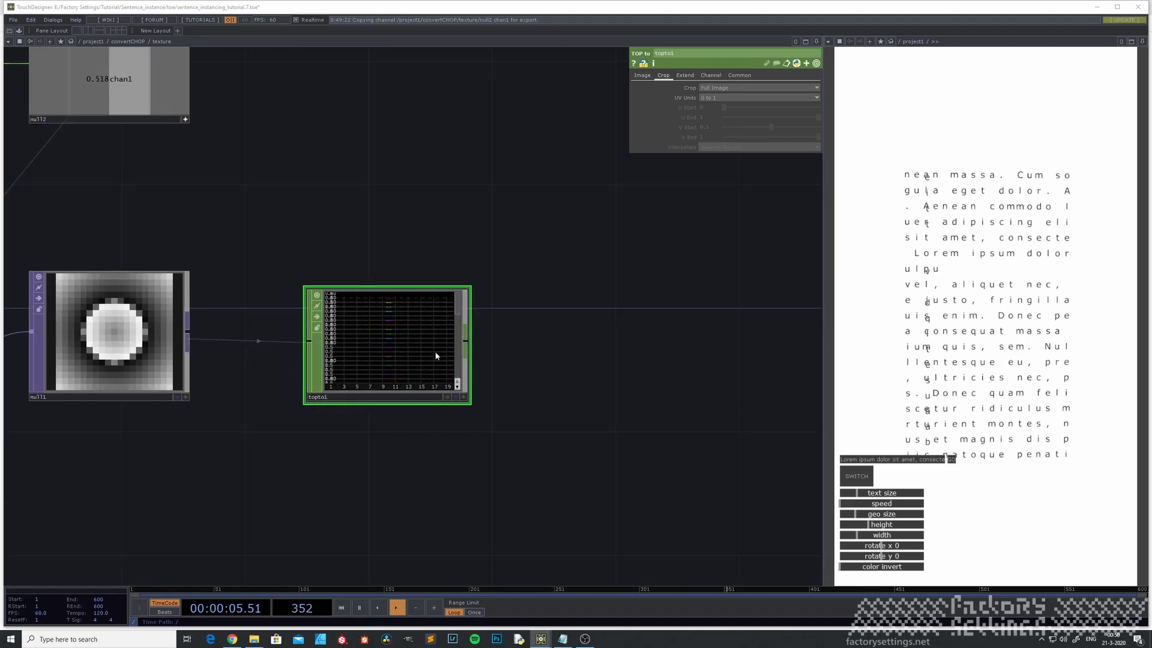
Clear topto1's Green, Blue and Alpha channel names, set Red to sx, and view the renamed channels.
drag(428, 451, 363, 471)
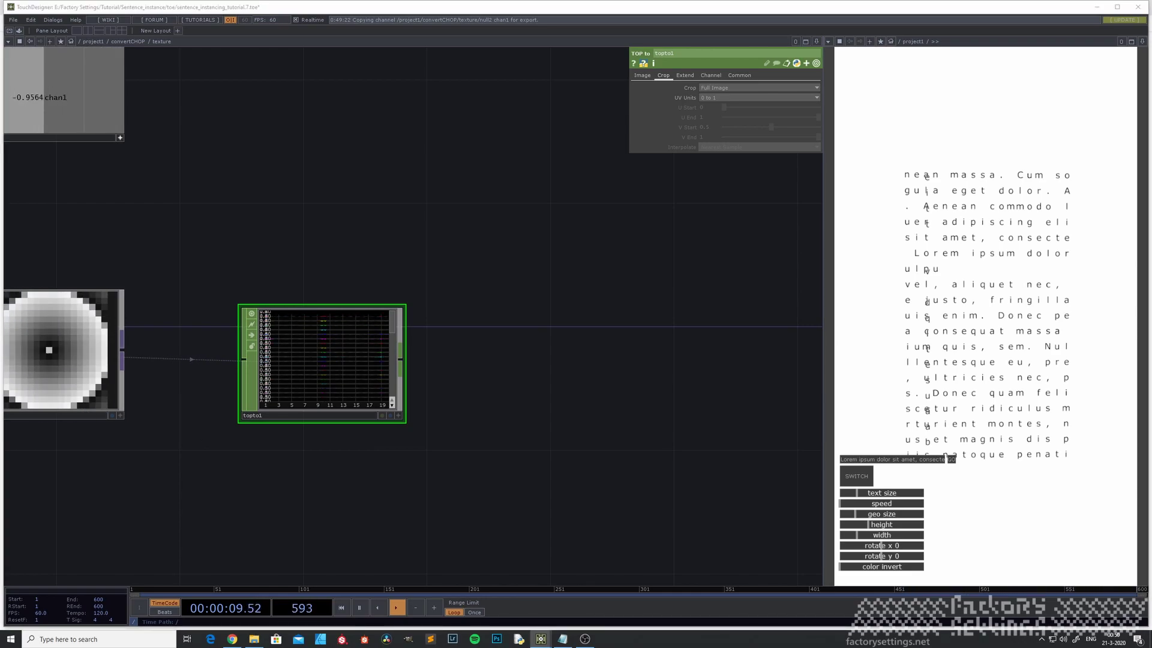
click(642, 76)
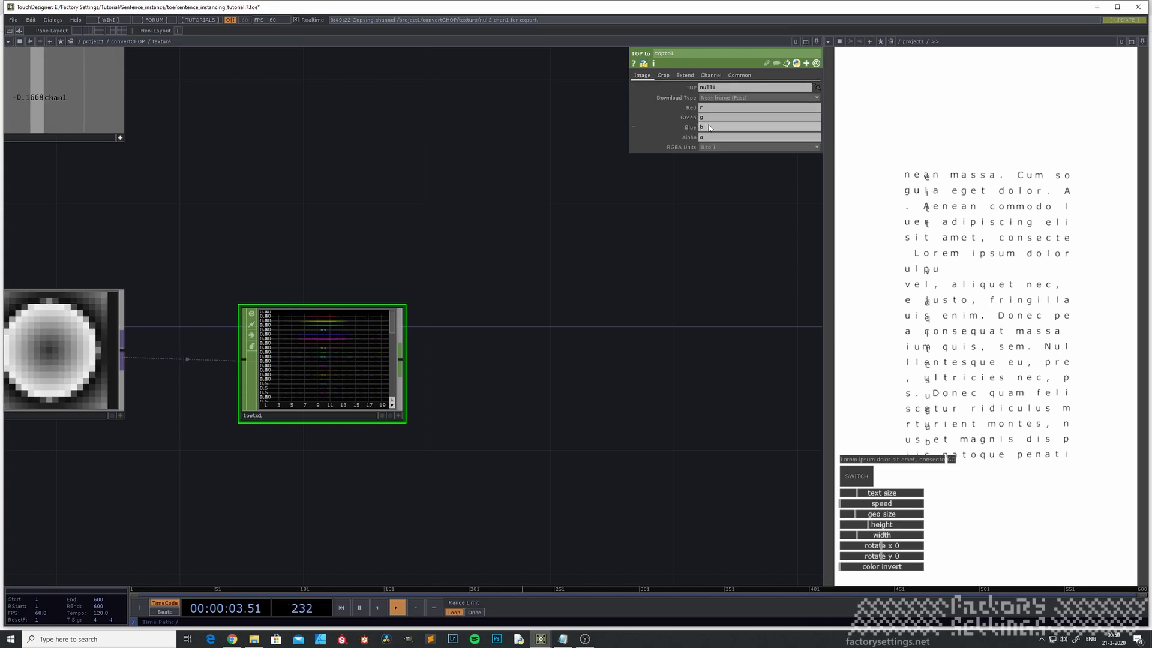
key(BackSpace)
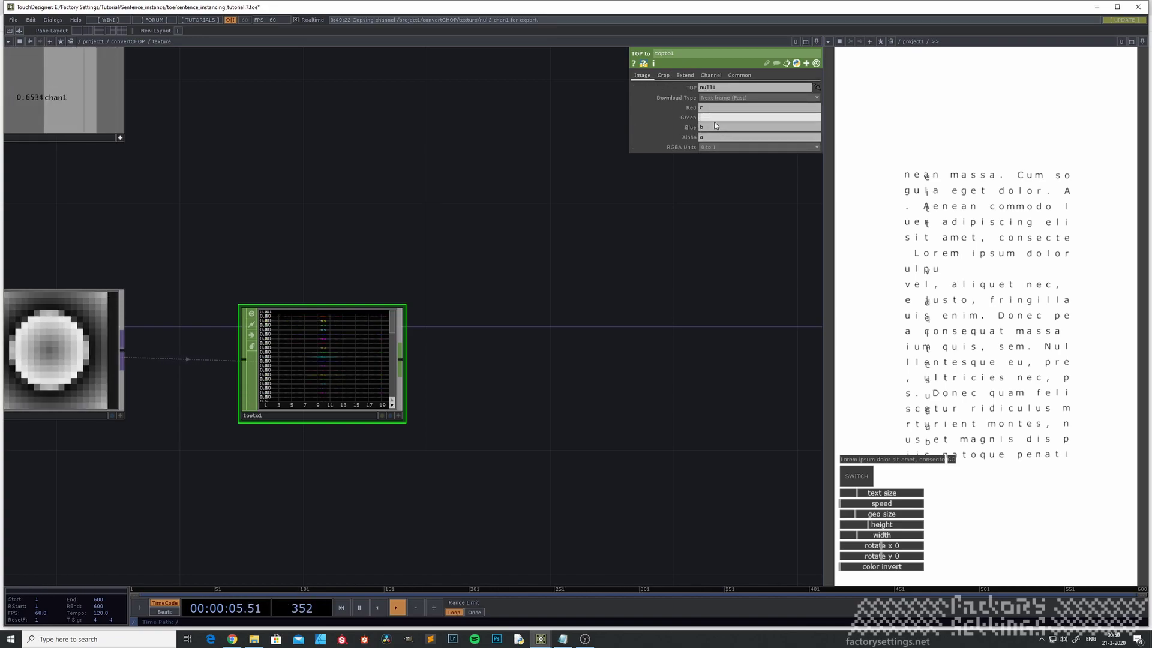
key(BackSpace)
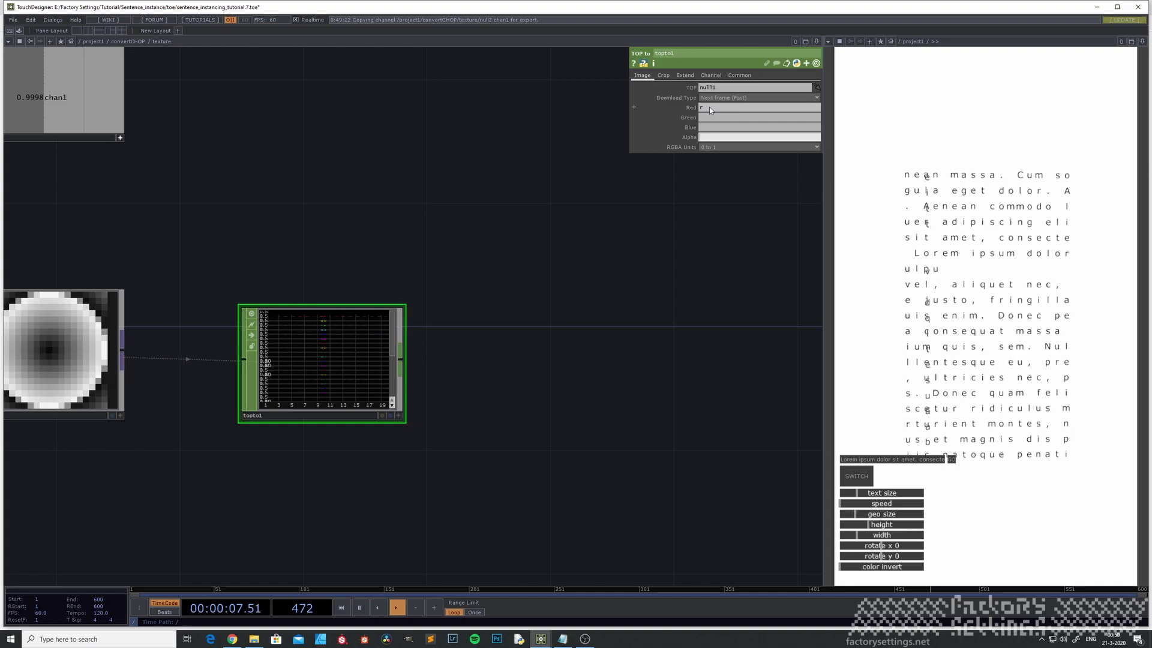
click(709, 106)
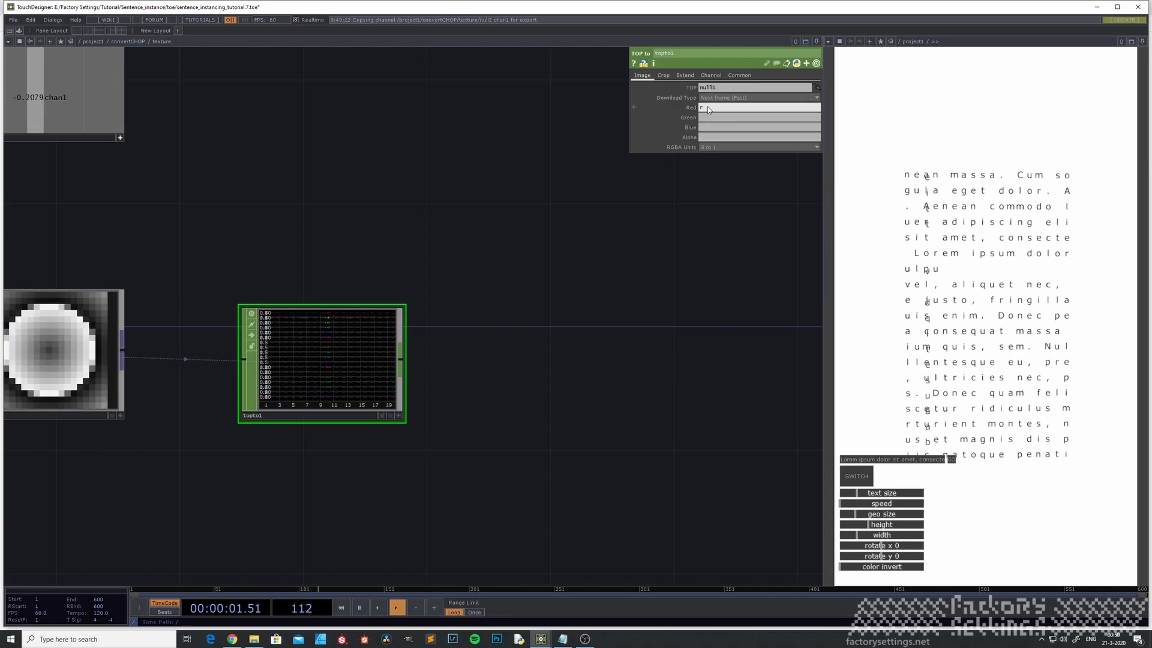
drag(710, 108, 691, 111)
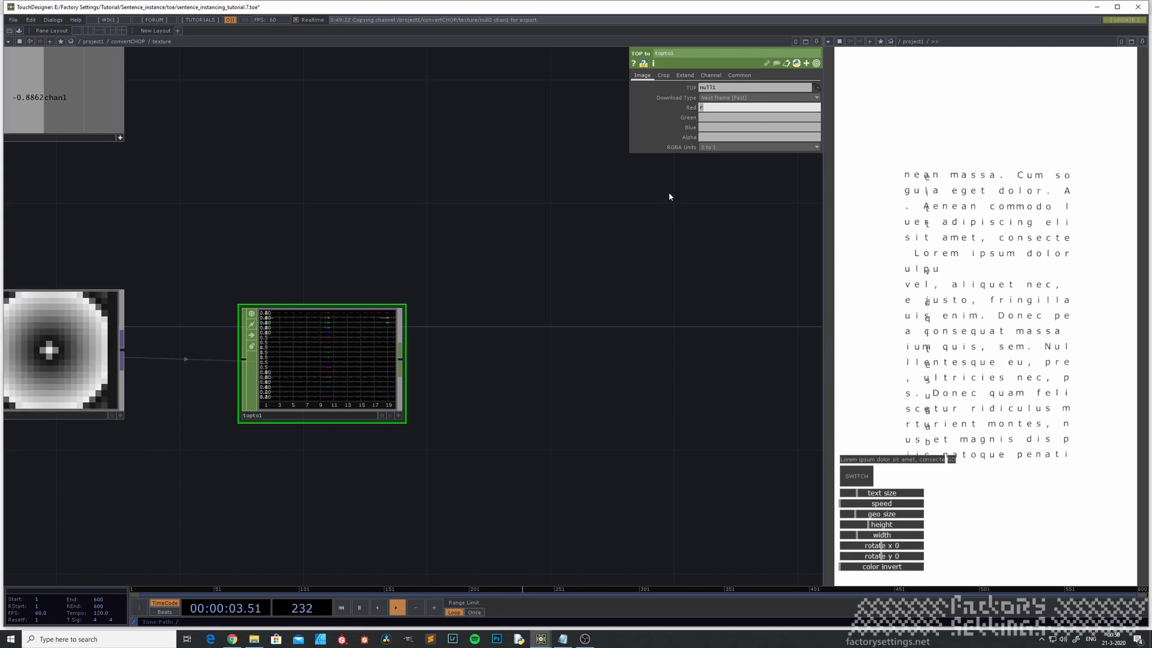
text(sx)
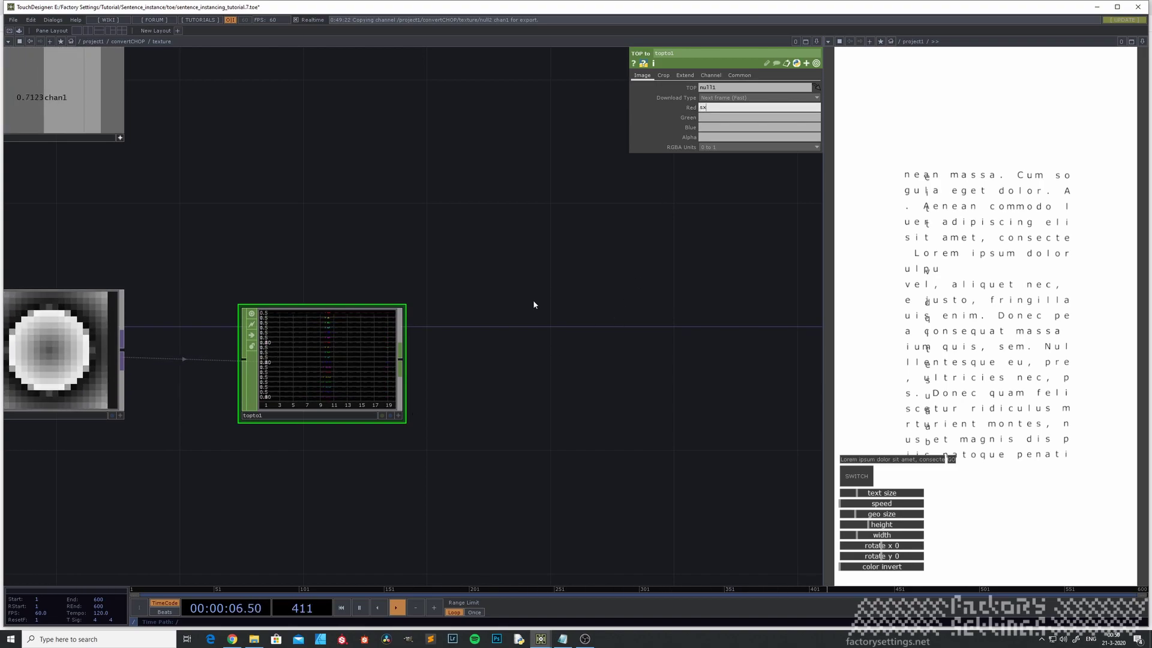
key(Return)
scroll(298, 456, up, 5)
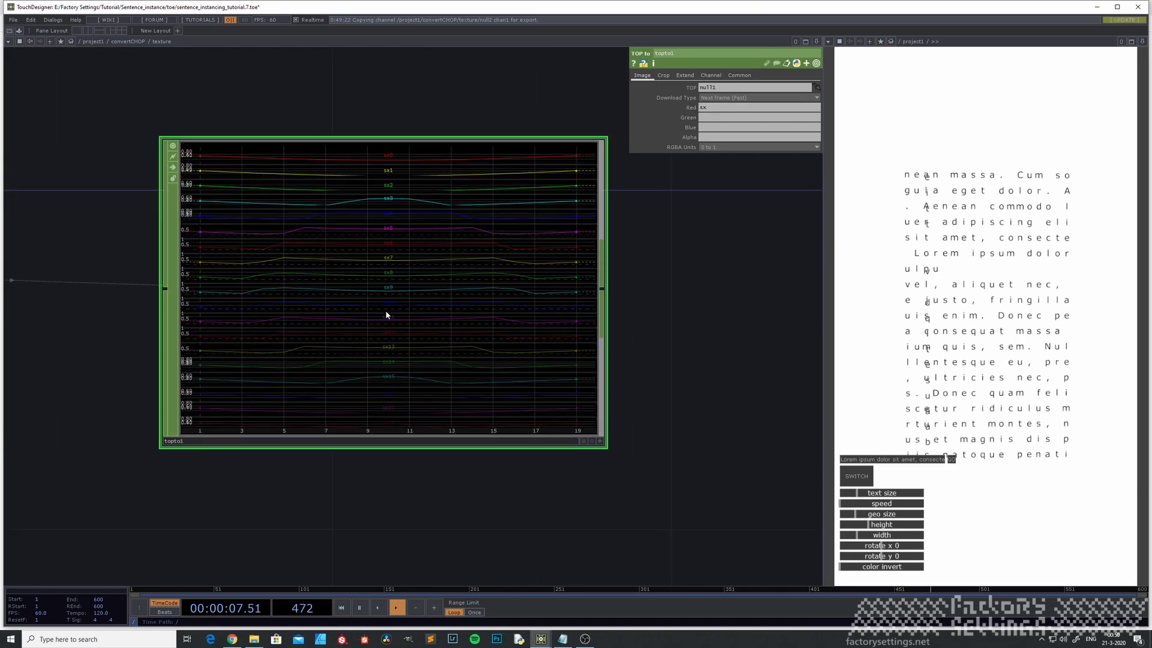
scroll(437, 287, down, 5)
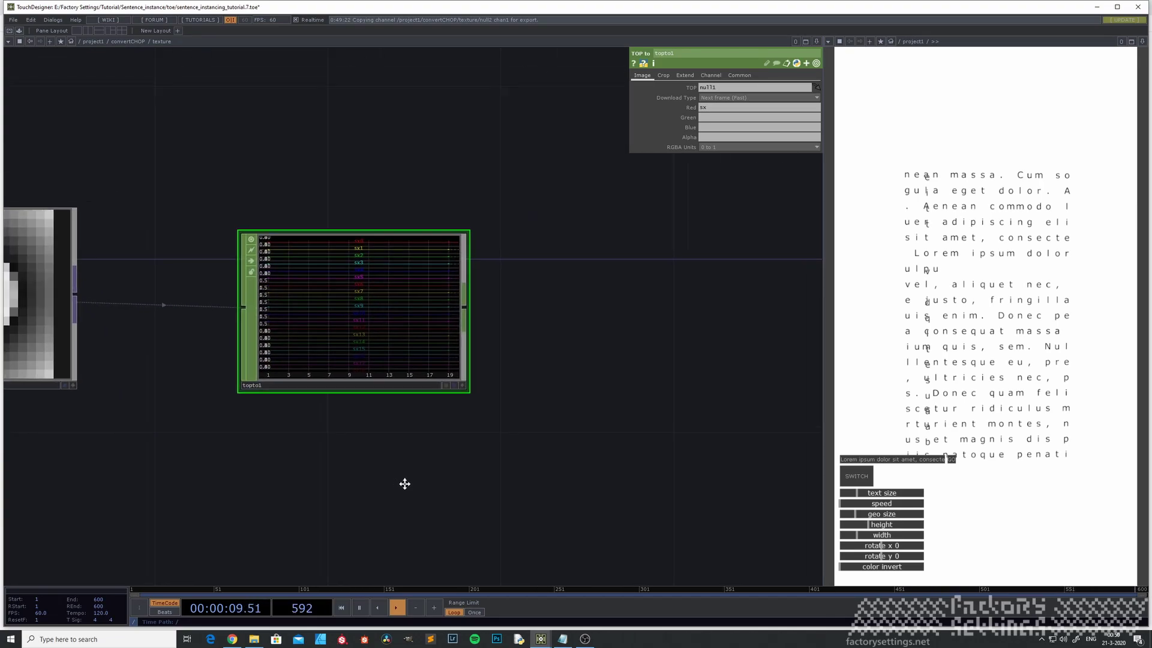
Add a Shuffle CHOP after topto1, set its Method to Sequence All Channels, and check its operator info.
drag(289, 442, 357, 481)
drag(602, 420, 503, 390)
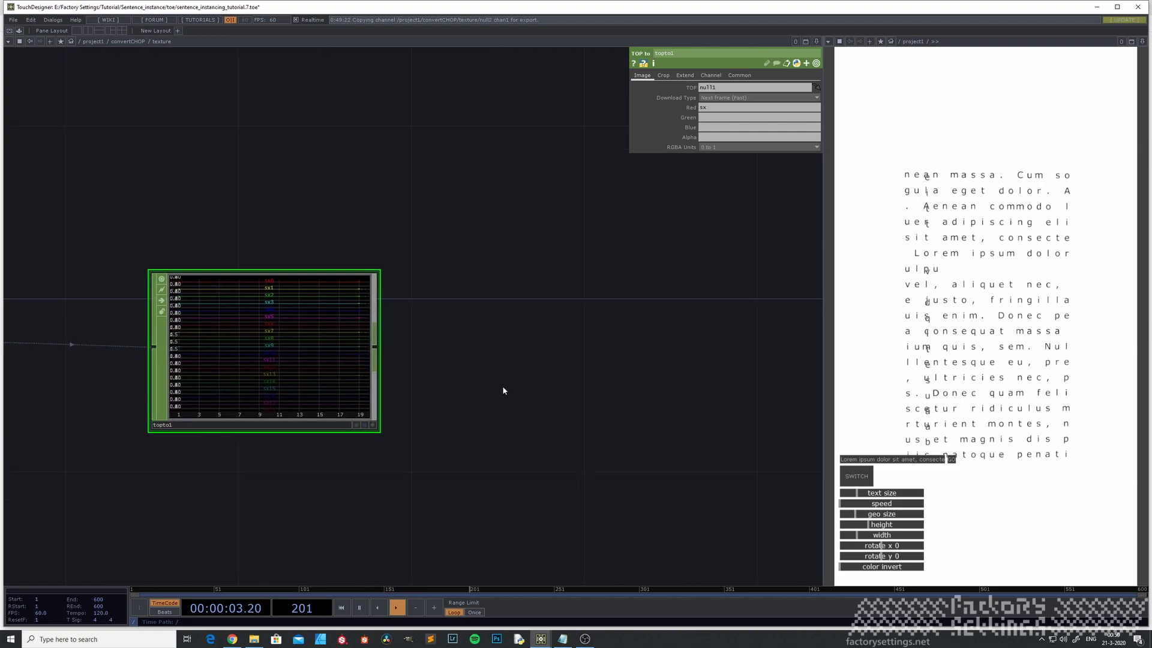
right_click(375, 354)
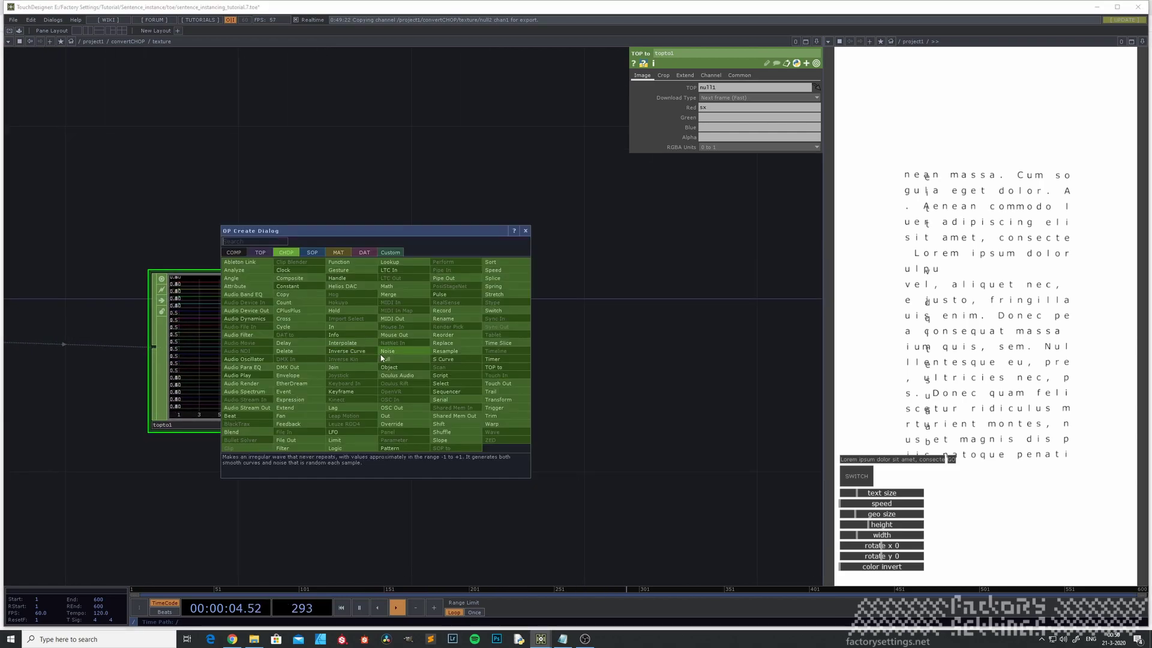
click(444, 433)
click(571, 354)
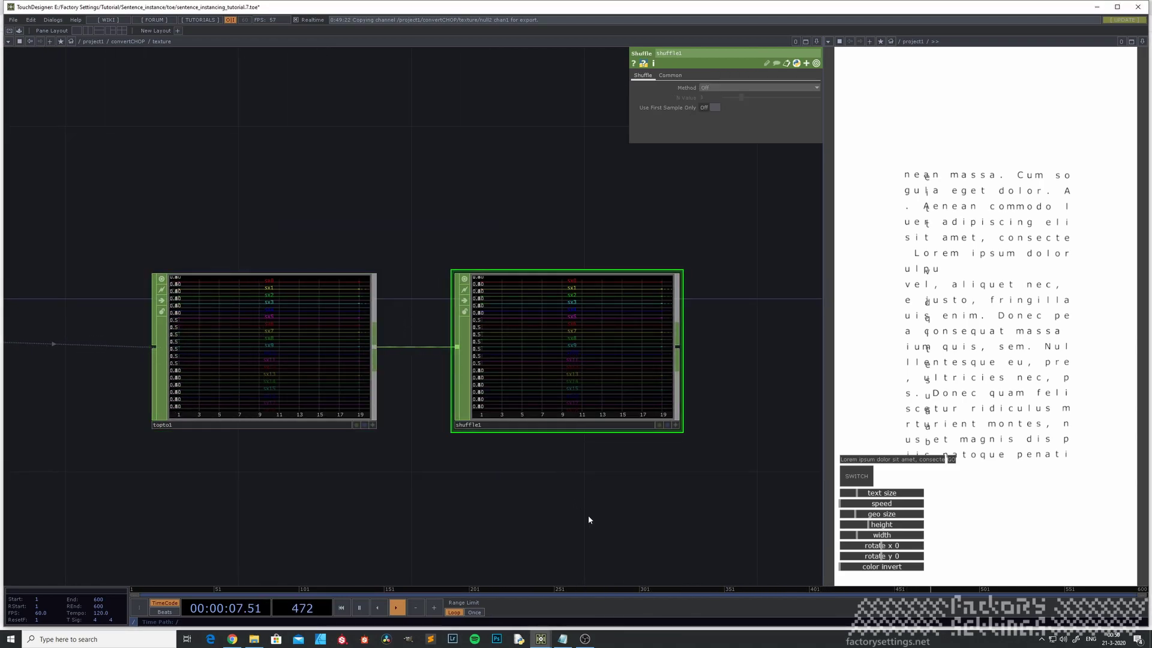
click(738, 87)
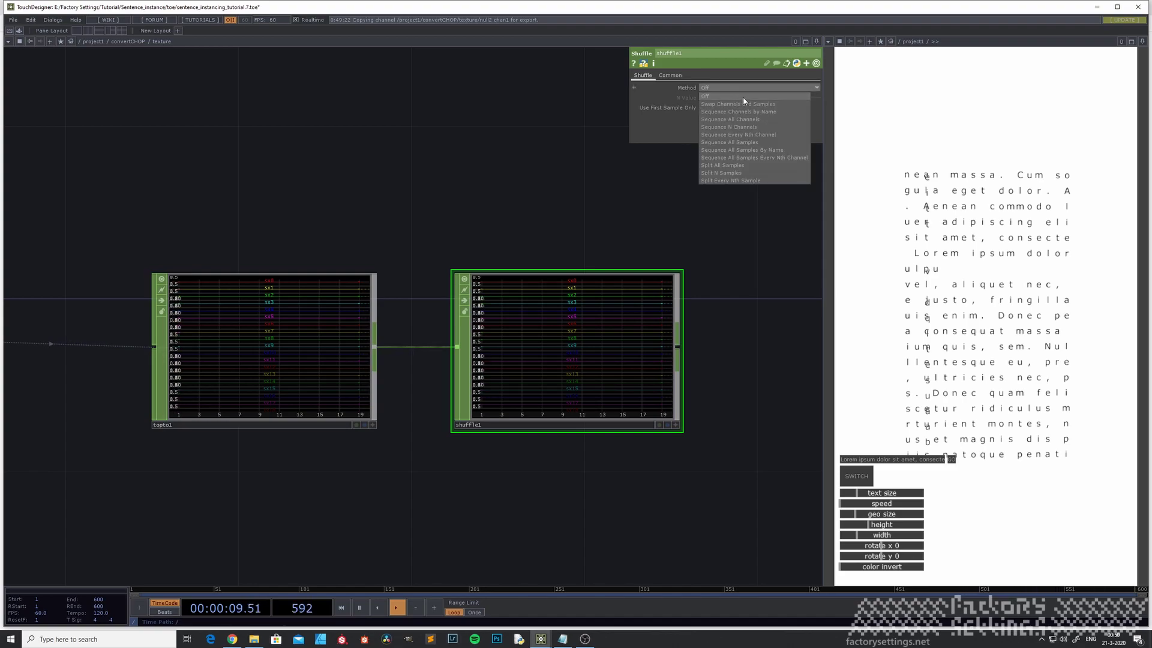
click(749, 119)
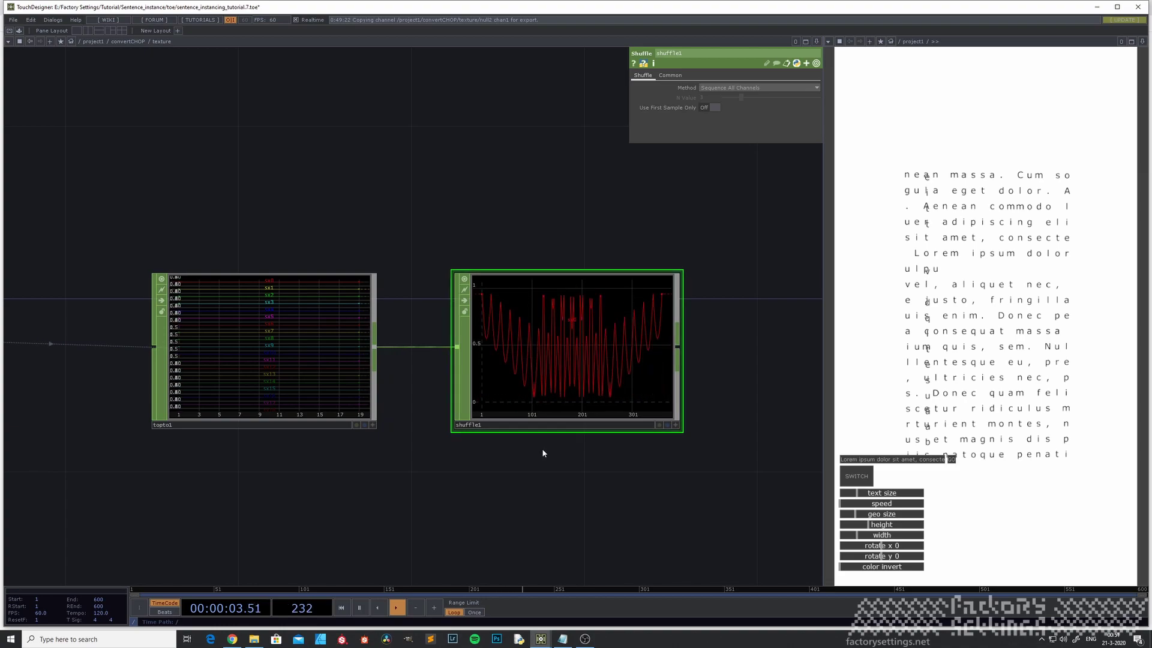
middle_click(592, 405)
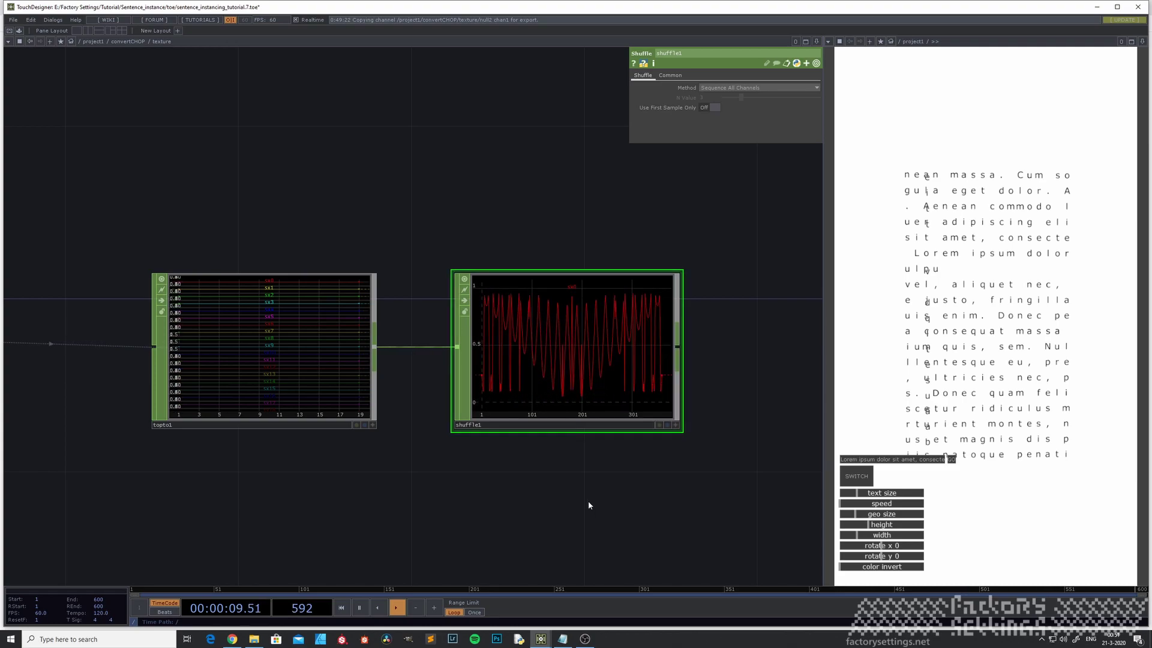
Examine ramp1's operator info for its size.
scroll(562, 476, down, 4)
drag(298, 513, 418, 511)
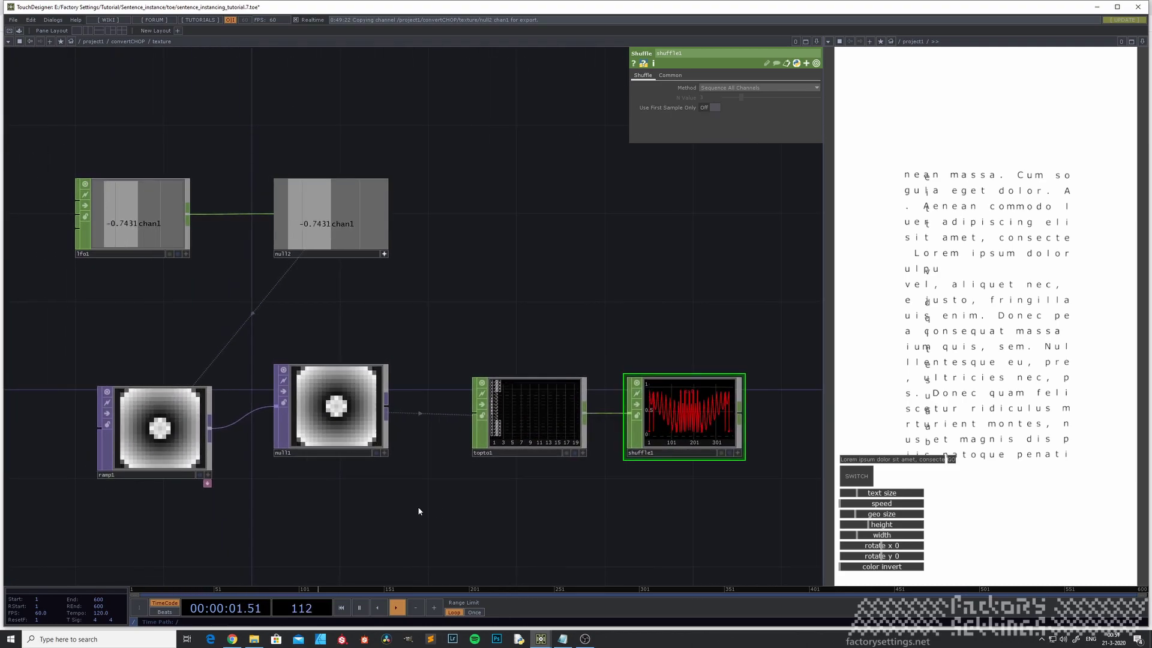
drag(339, 513, 435, 491)
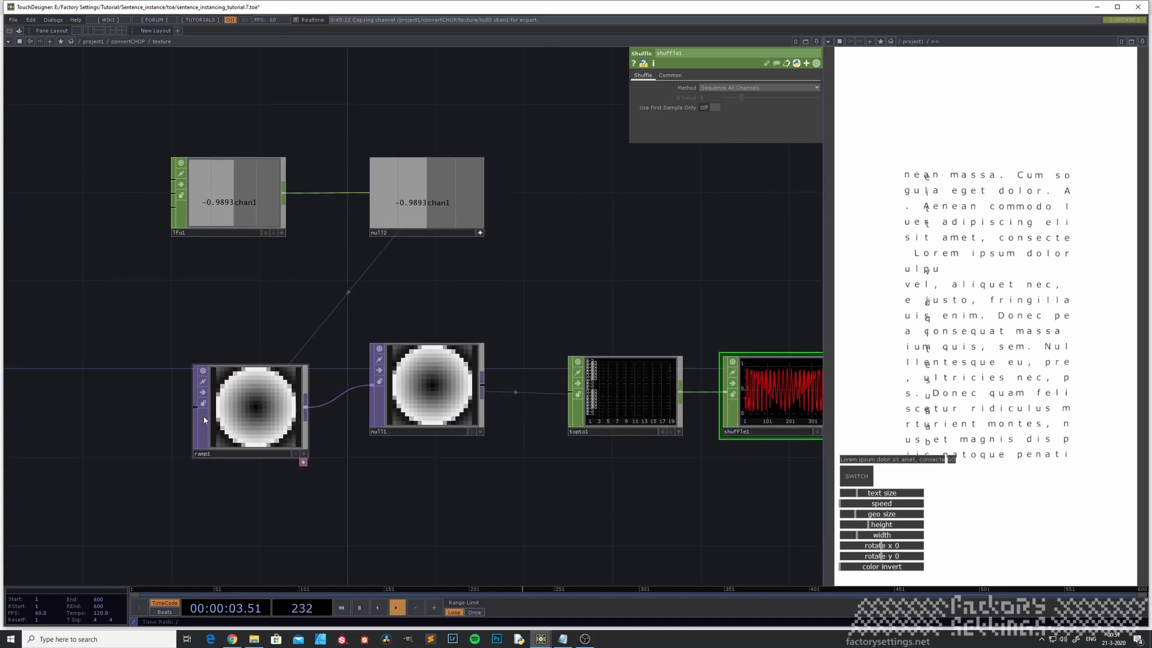
middle_click(240, 410)
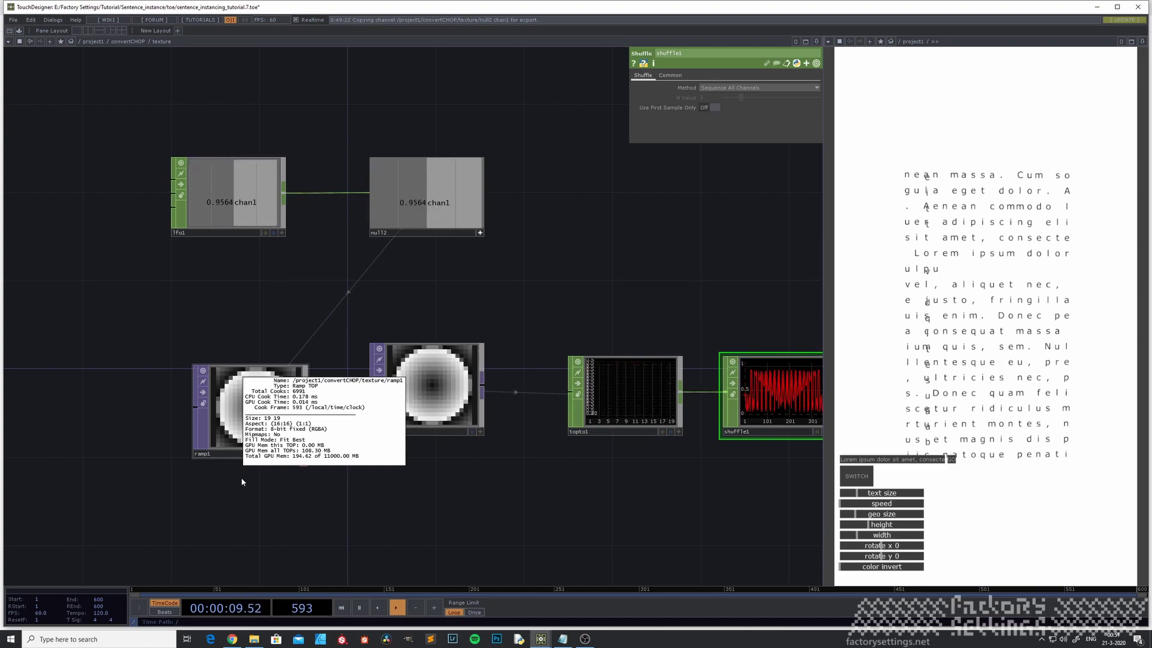
middle_drag(242, 481, 242, 474)
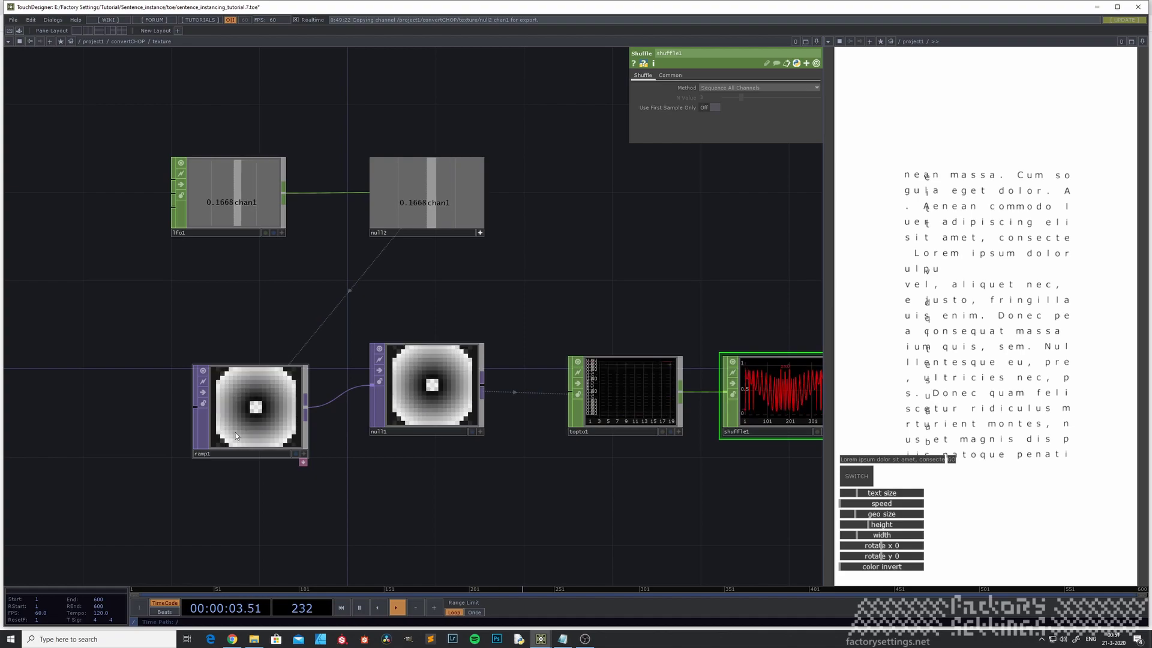
Show ramp1's Common parameters in a wider parameter window and inspect the null2 reference in its resolution width expression.
click(257, 427)
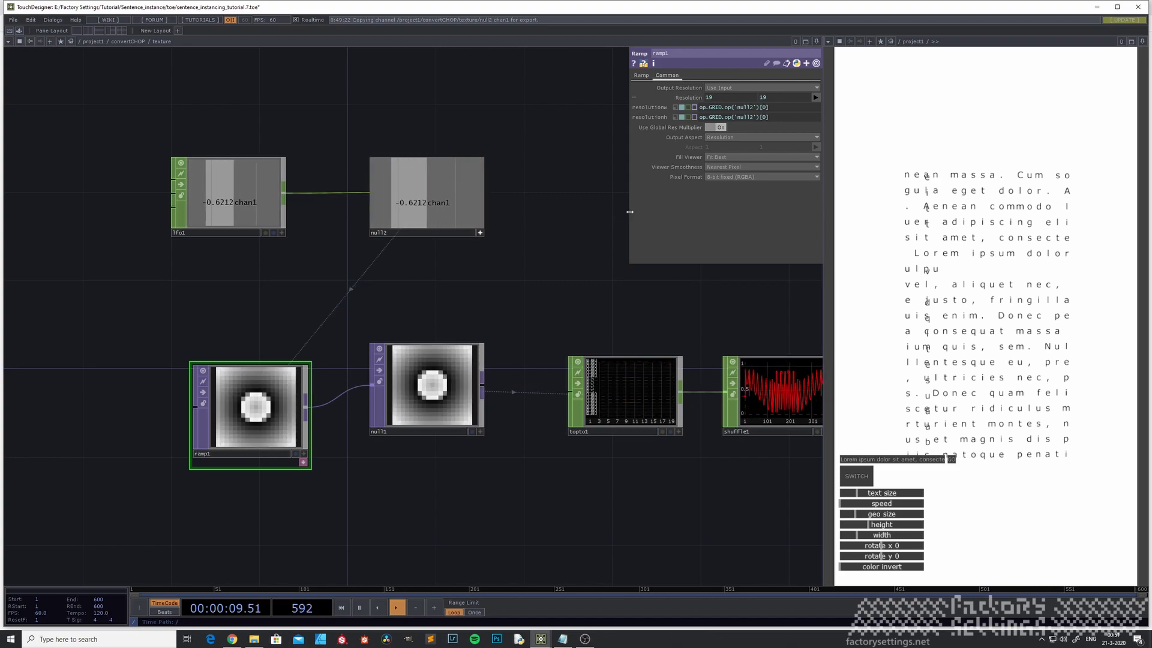
drag(630, 212, 580, 192)
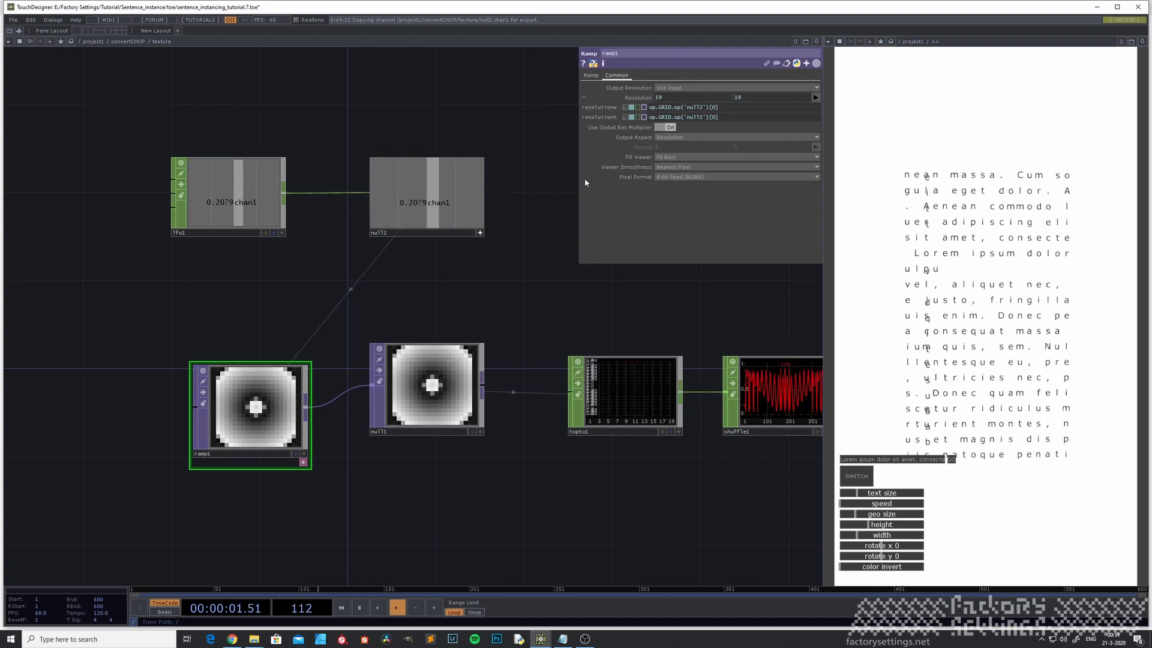
mouse_move(714, 112)
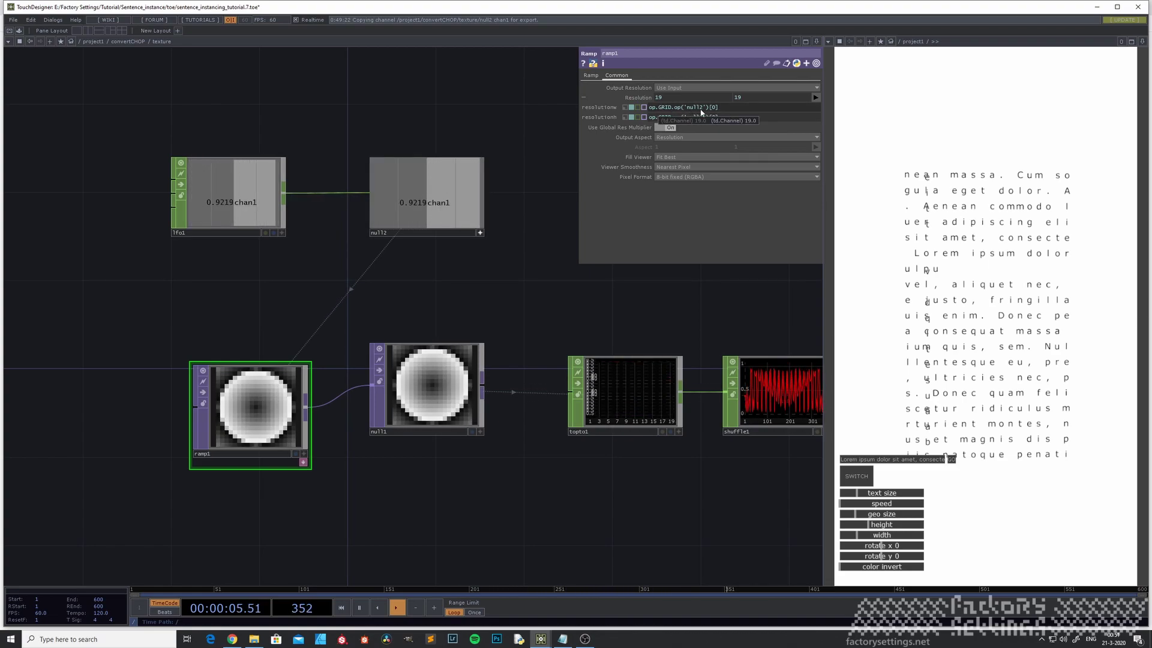
double_click(699, 111)
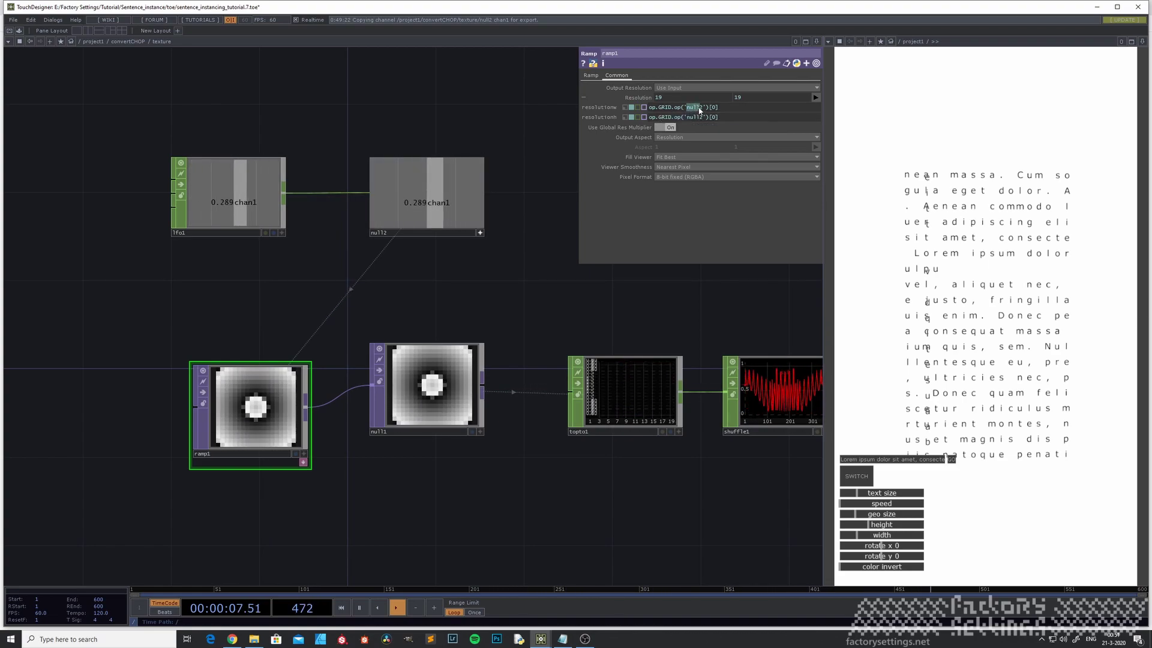
Replace the null2 reference in ramp1's resolution width expression, trying op.GRID.op('grid1').cols and then op.GRID.op('grid1').col.
shift+click(713, 109)
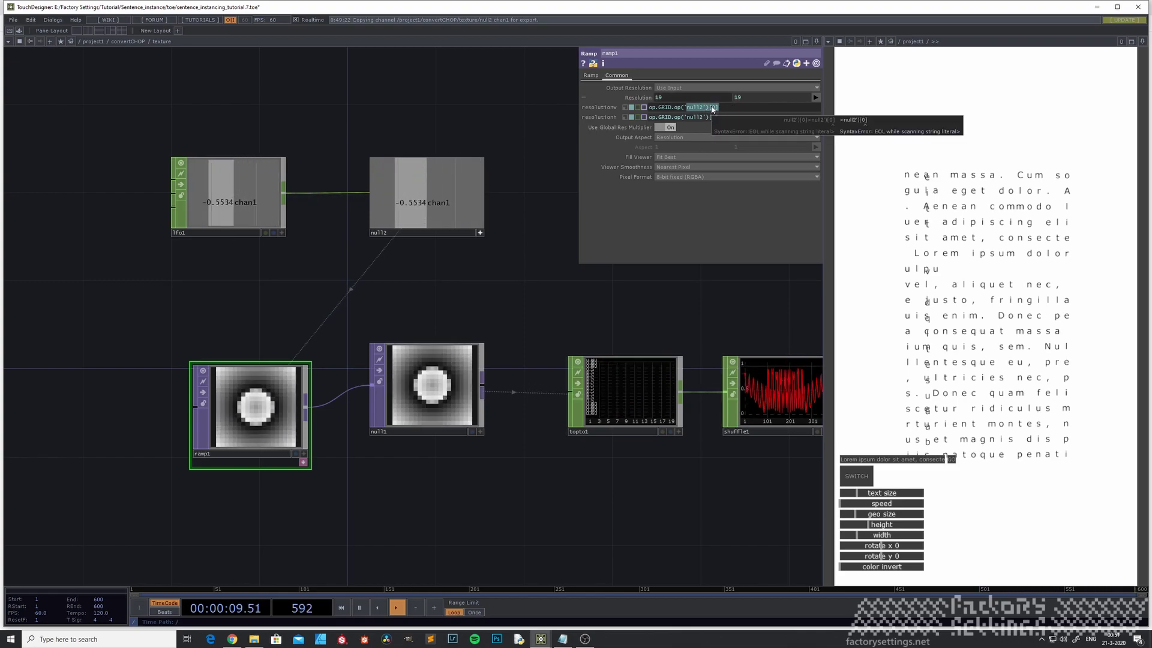
text(grid)
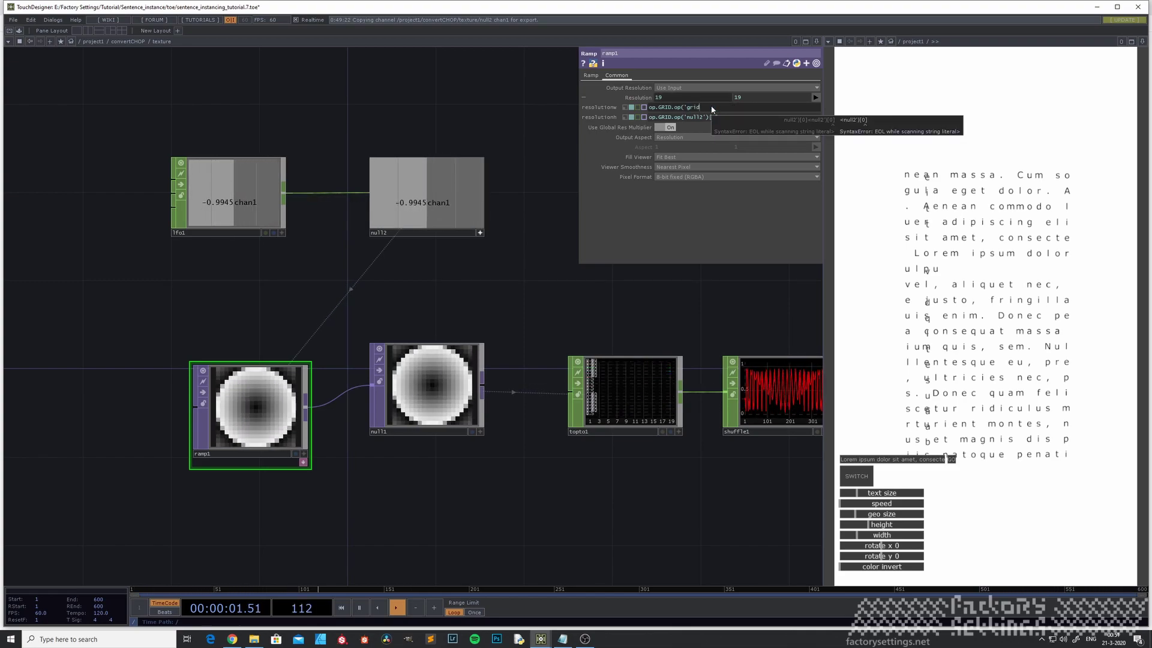
text(1)
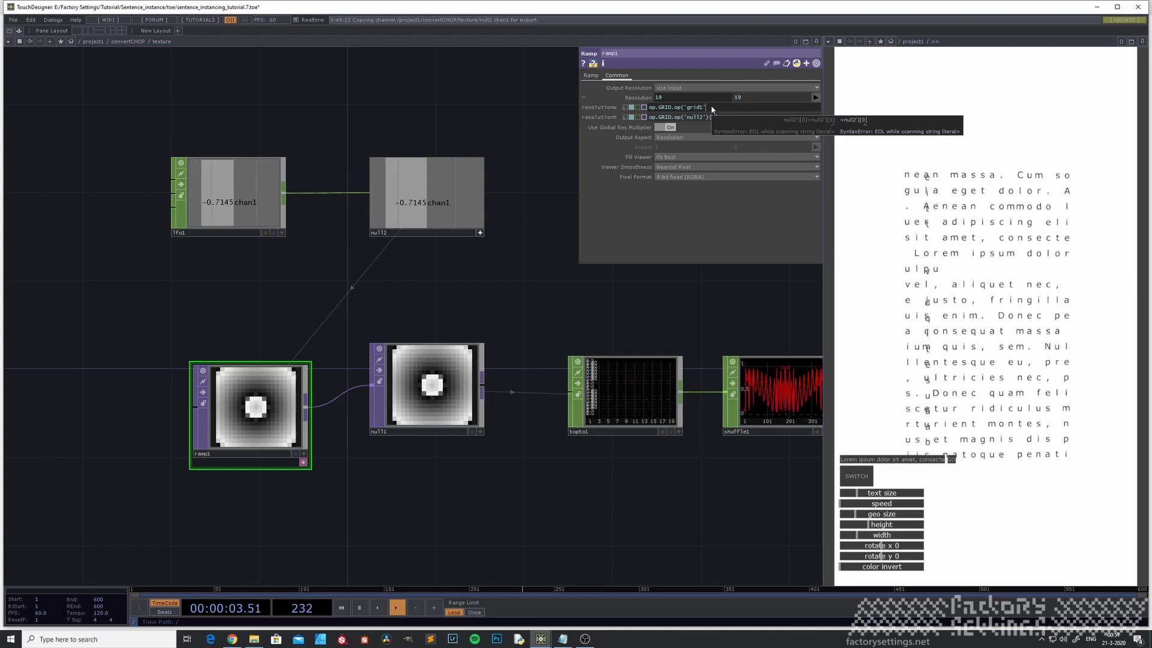
text().)
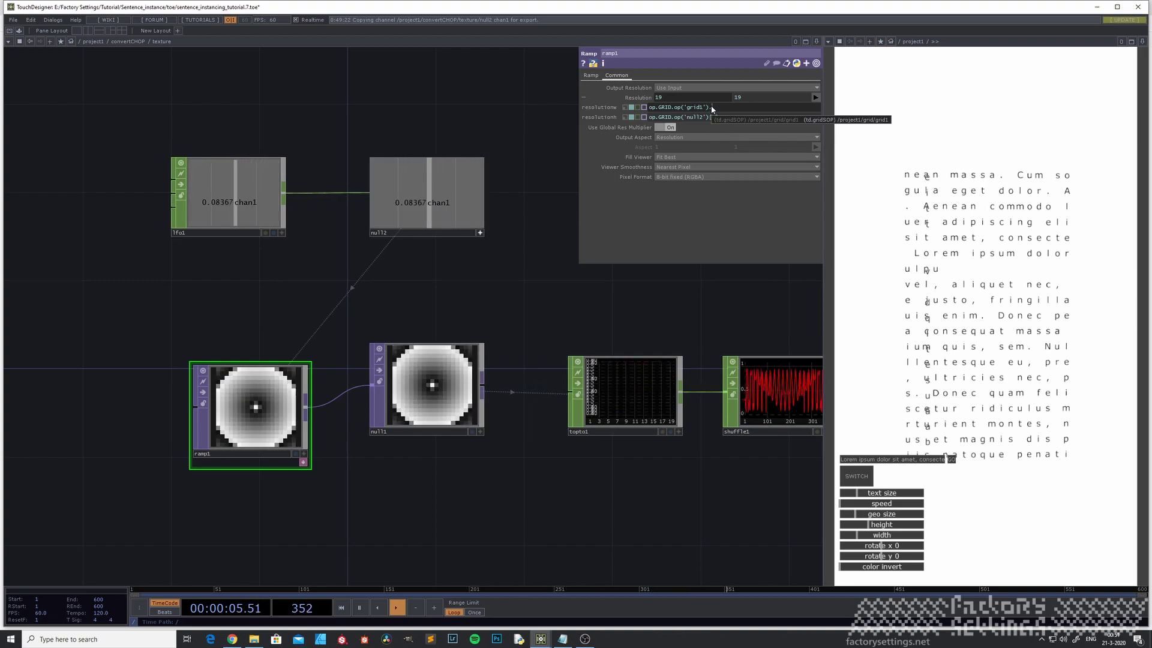
text(cols)
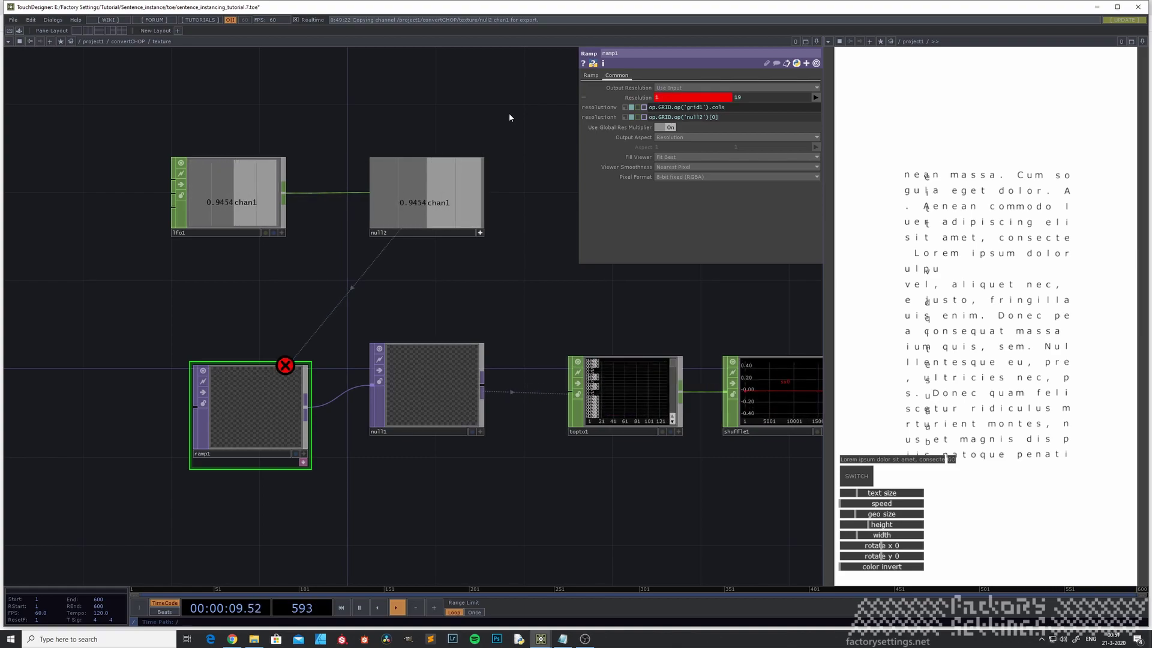
key(BackSpace)
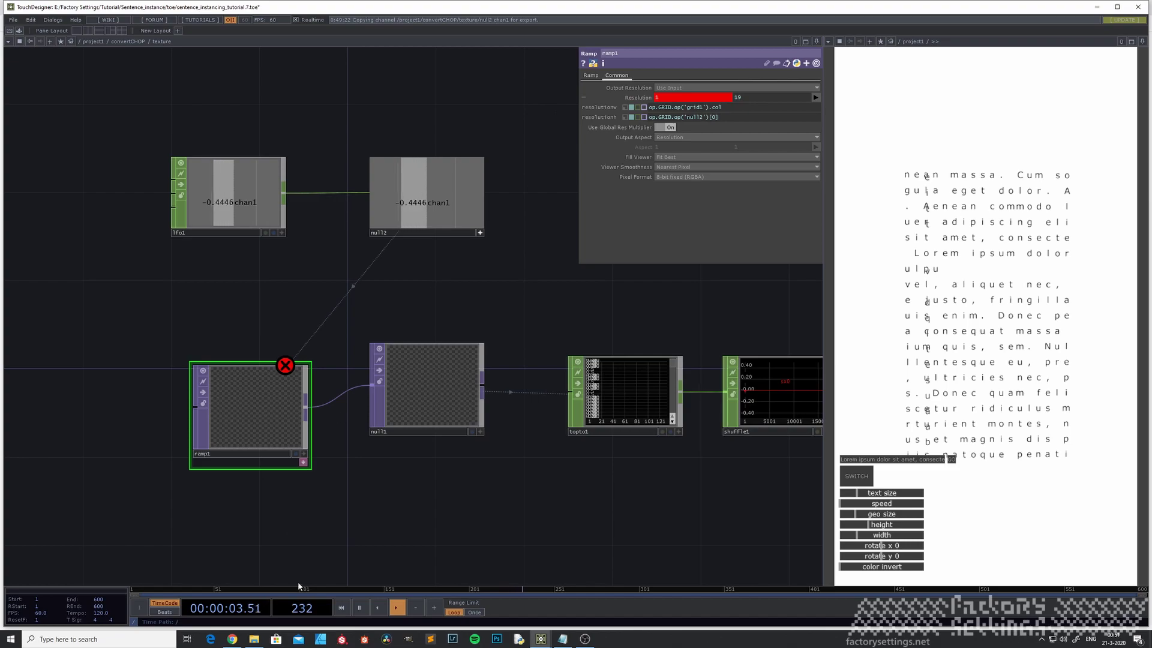
Inspect grid1's row and column parameter names inside the grid component, then return to the texture network inside convertCHOP.
scroll(442, 527, down, 3)
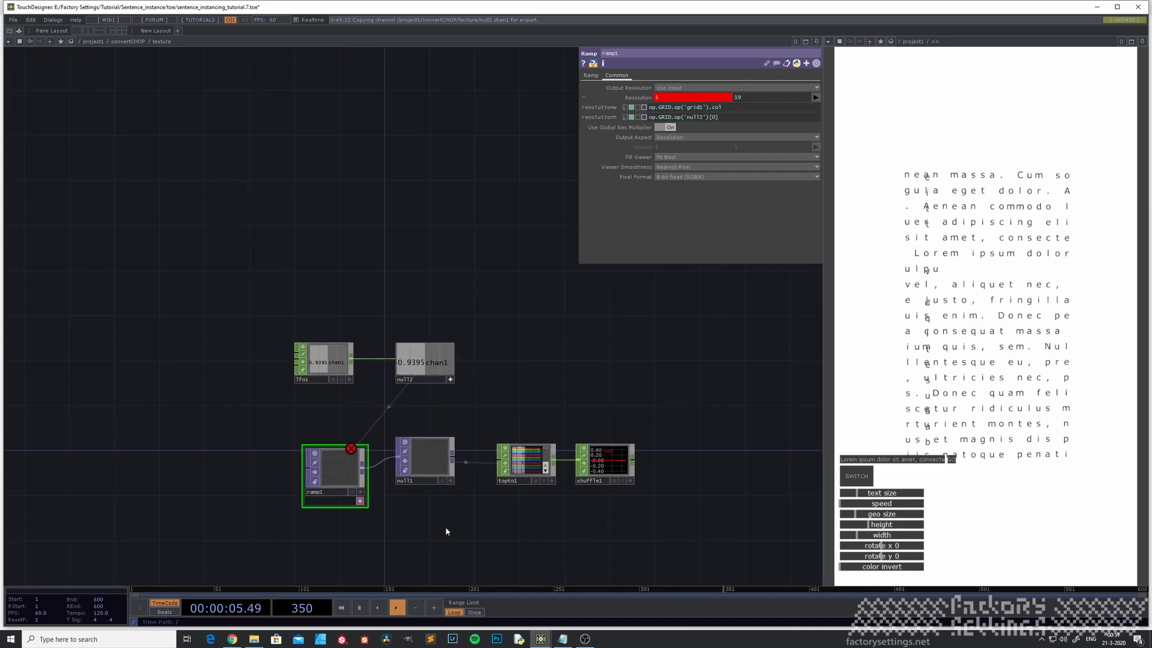
scroll(445, 526, down, 2)
key(u)
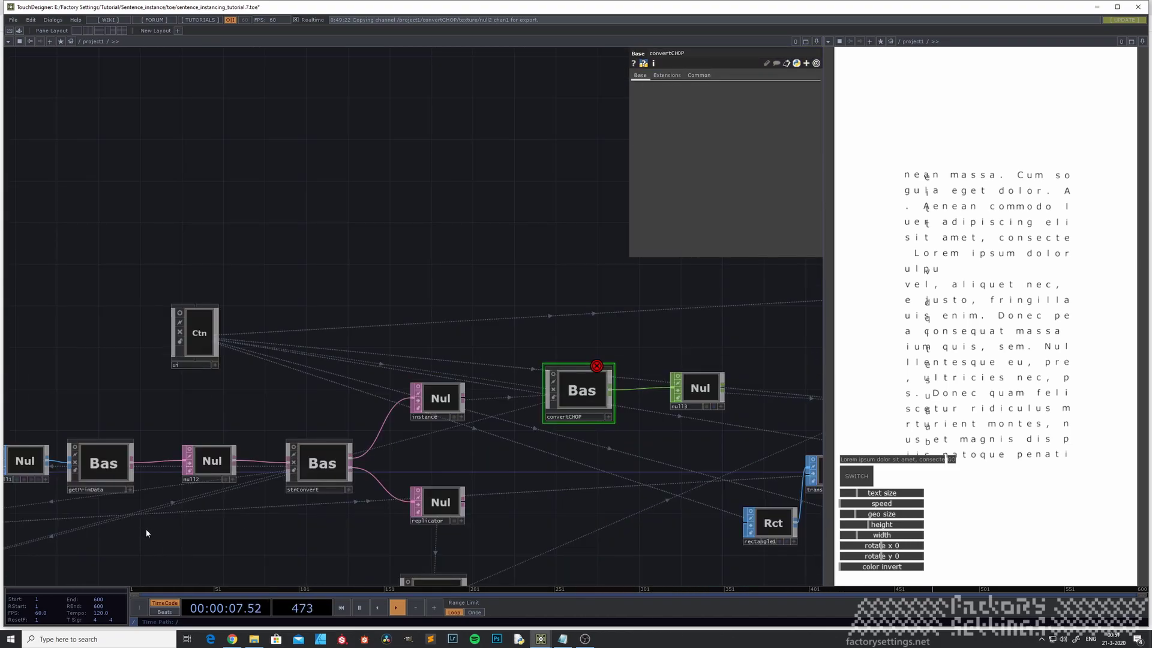
drag(139, 530, 566, 450)
double_click(200, 519)
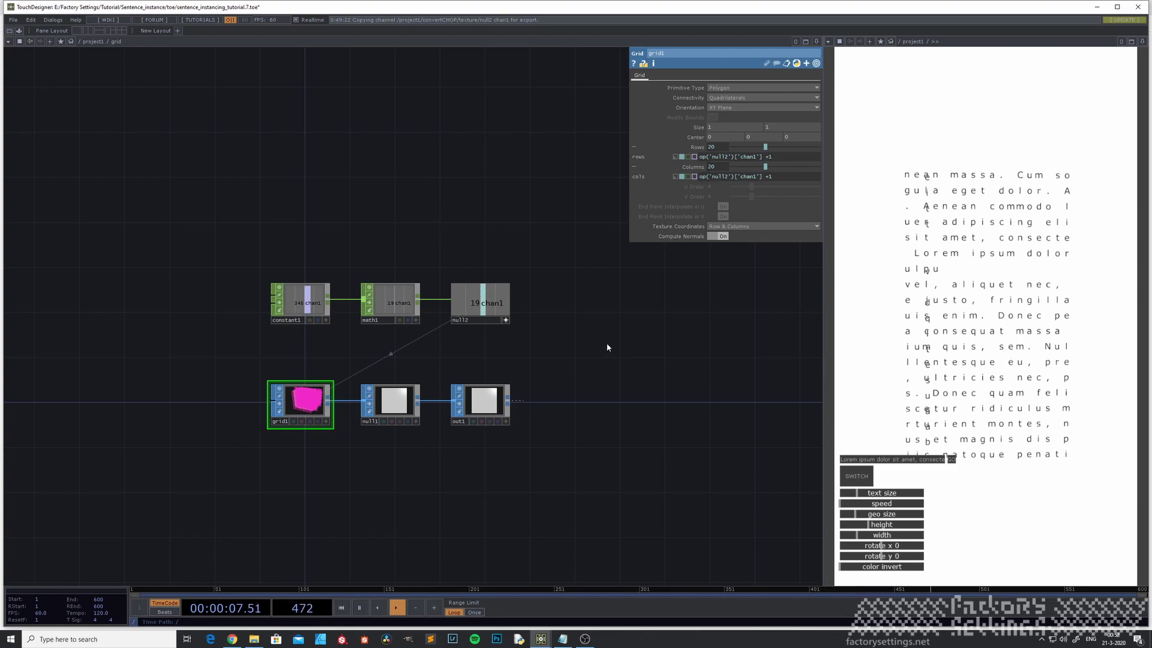
scroll(285, 424, up, 3)
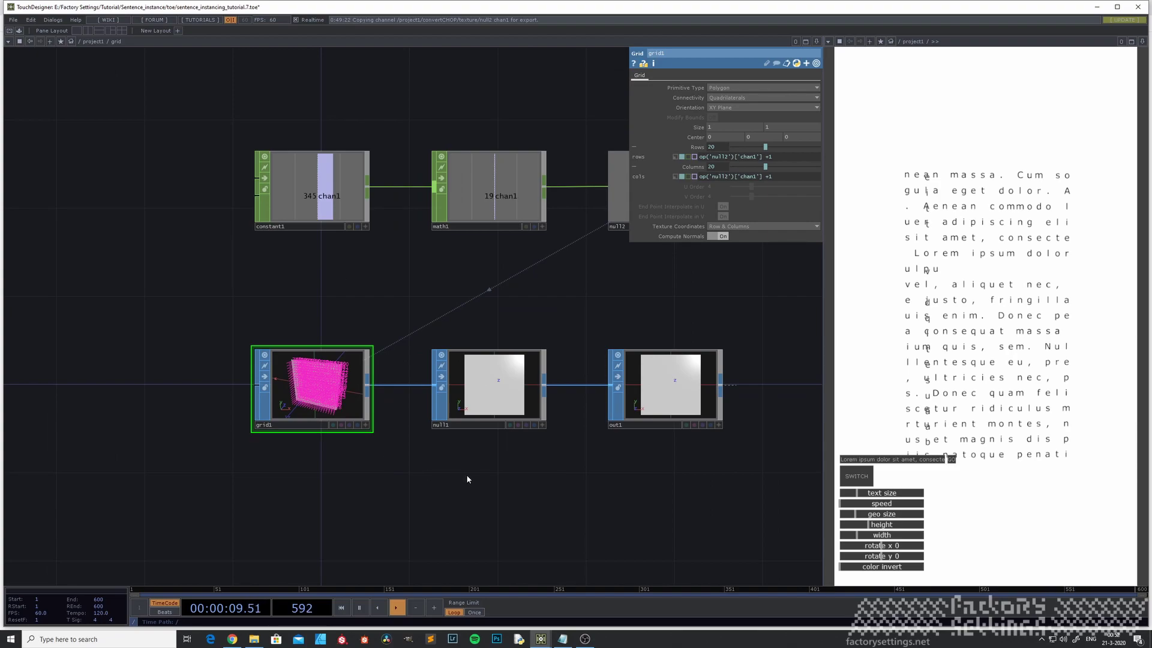
key(u)
drag(482, 481, 189, 469)
drag(654, 333, 464, 369)
click(528, 333)
key(i)
key(i)
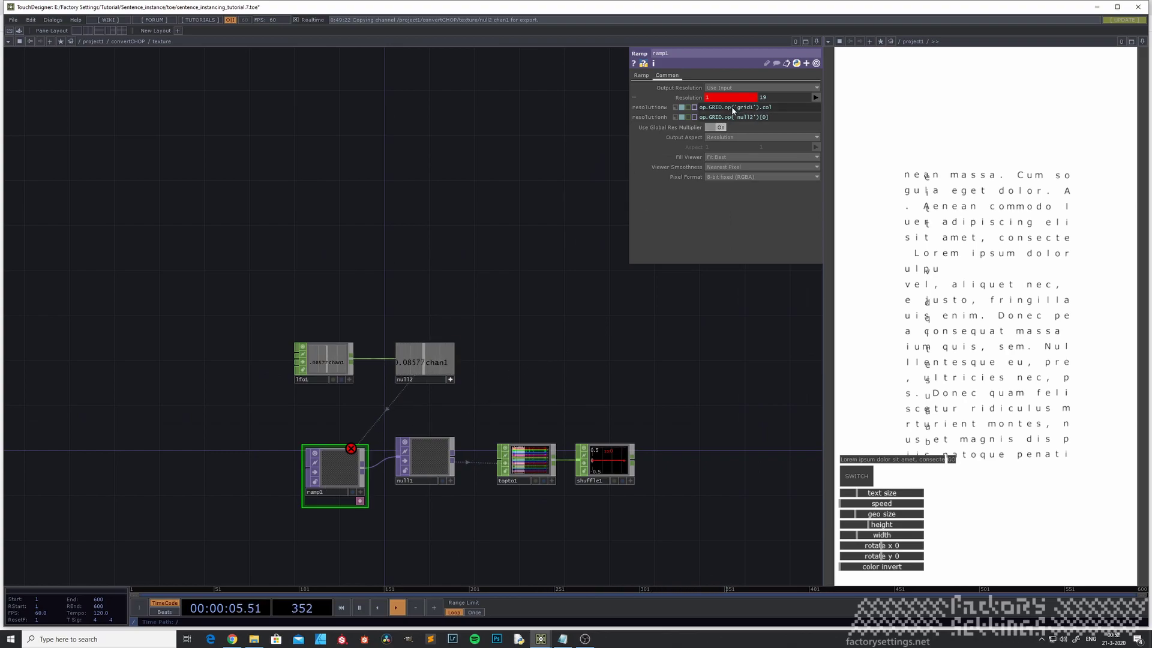
Set ramp1's resolution width expression to op.GRID.op('grid1').par.cols and its height expression to op.GRID.op('grid1').par.rows.
mouse_move(746, 112)
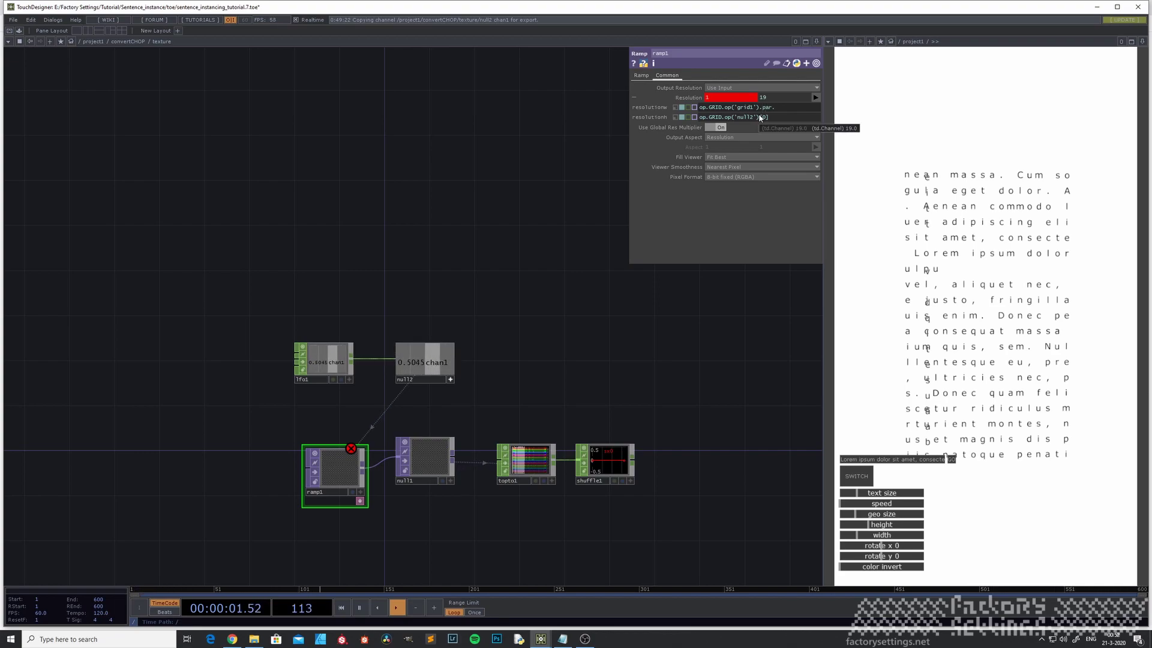
text(s)
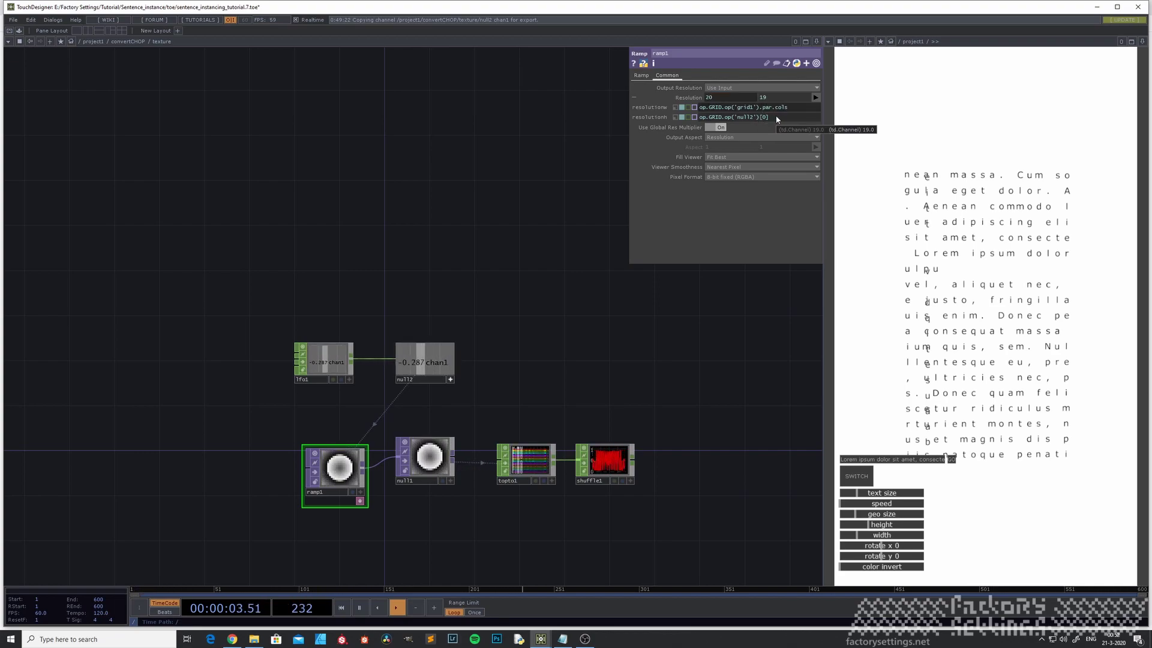
double_click(764, 117)
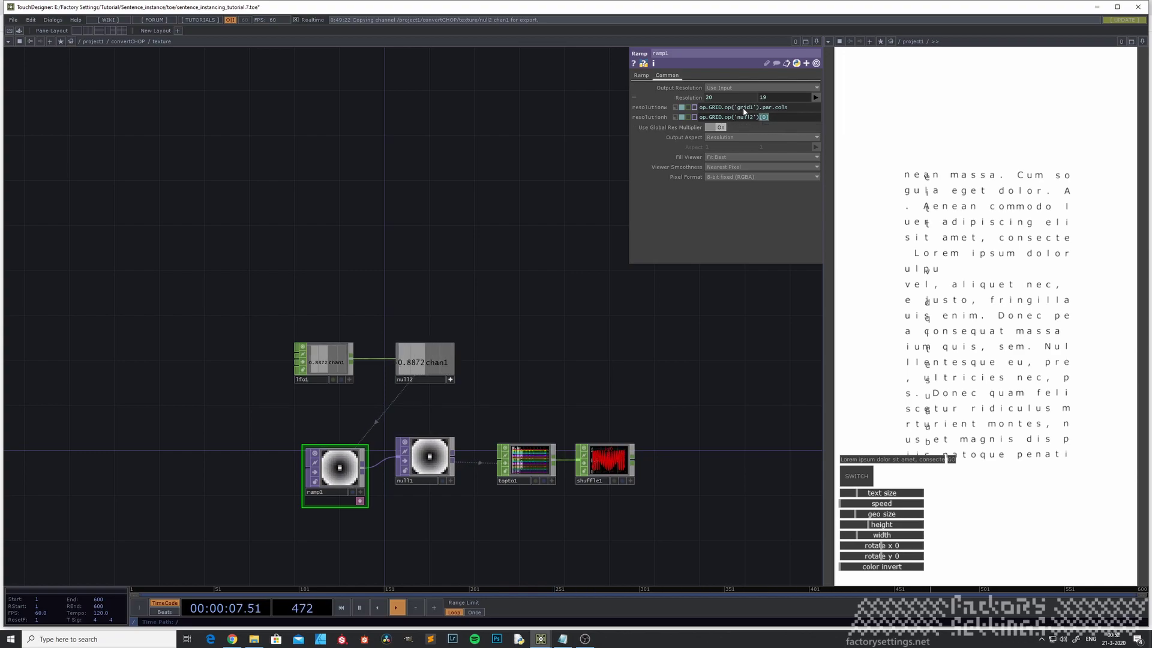
click(744, 108)
key(ctrl+c)
click(747, 120)
key(ctrl+v)
key(Return)
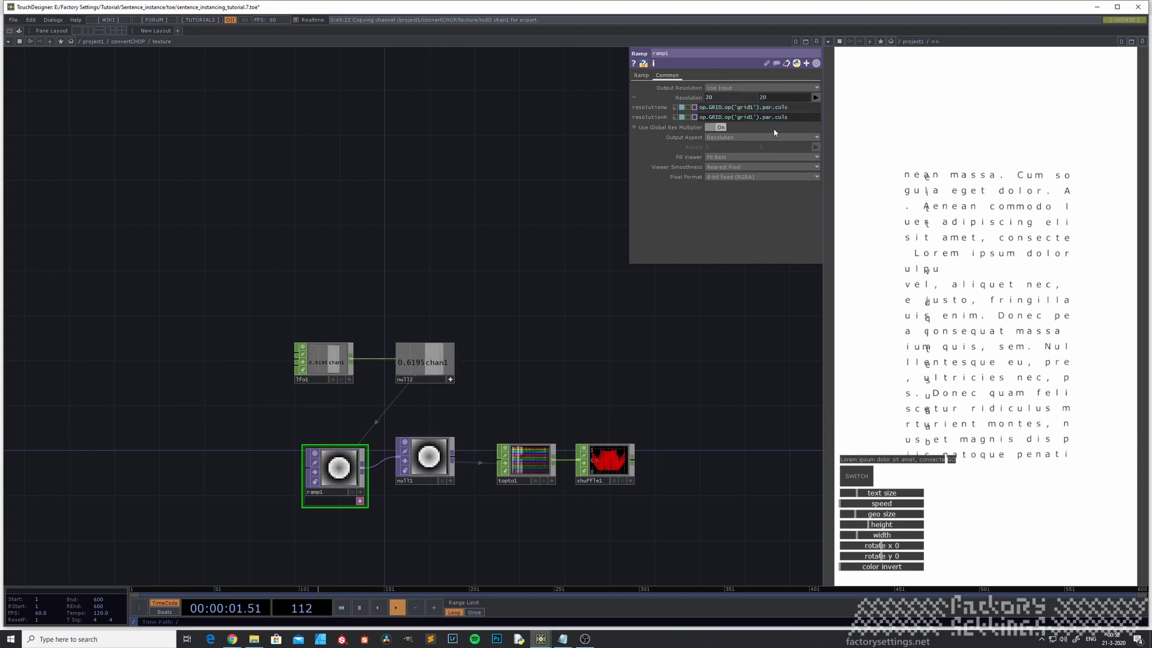
key(BackSpace)
key(BackSpace)
key(BackSpace)
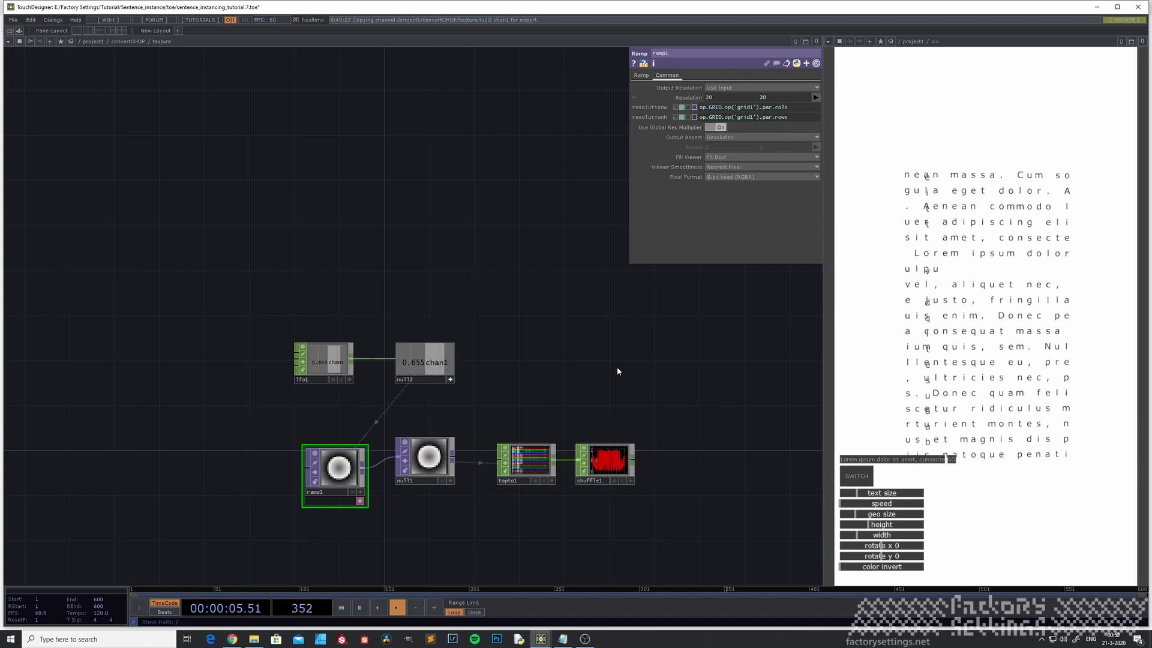
Check shuffle1's operator info for its channel and sample counts, and examine its waveform up close.
drag(548, 372, 396, 303)
scroll(453, 393, up, 5)
middle_click(477, 389)
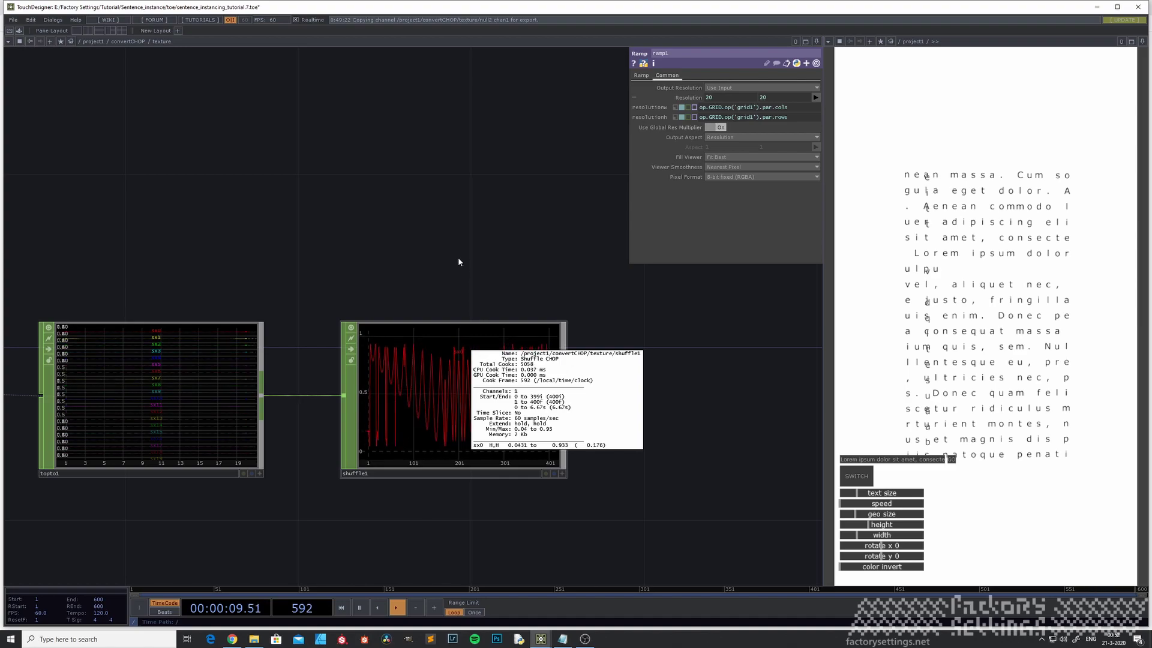
scroll(459, 265, down, 3)
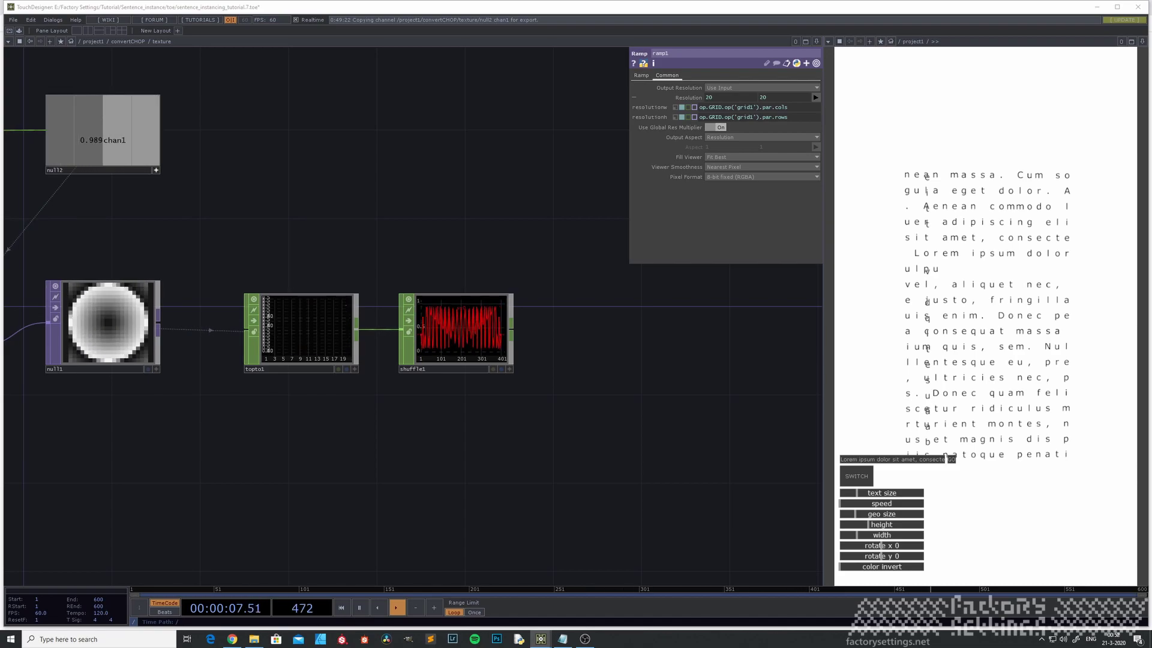
scroll(477, 315, up, 4)
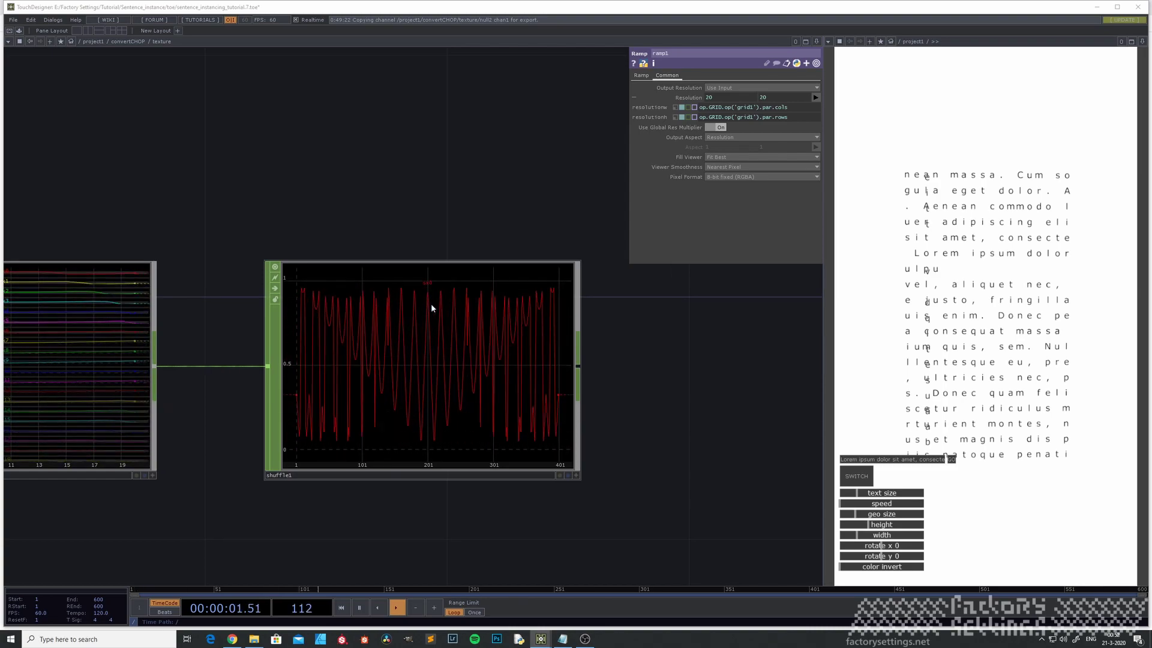
scroll(433, 302, down, 4)
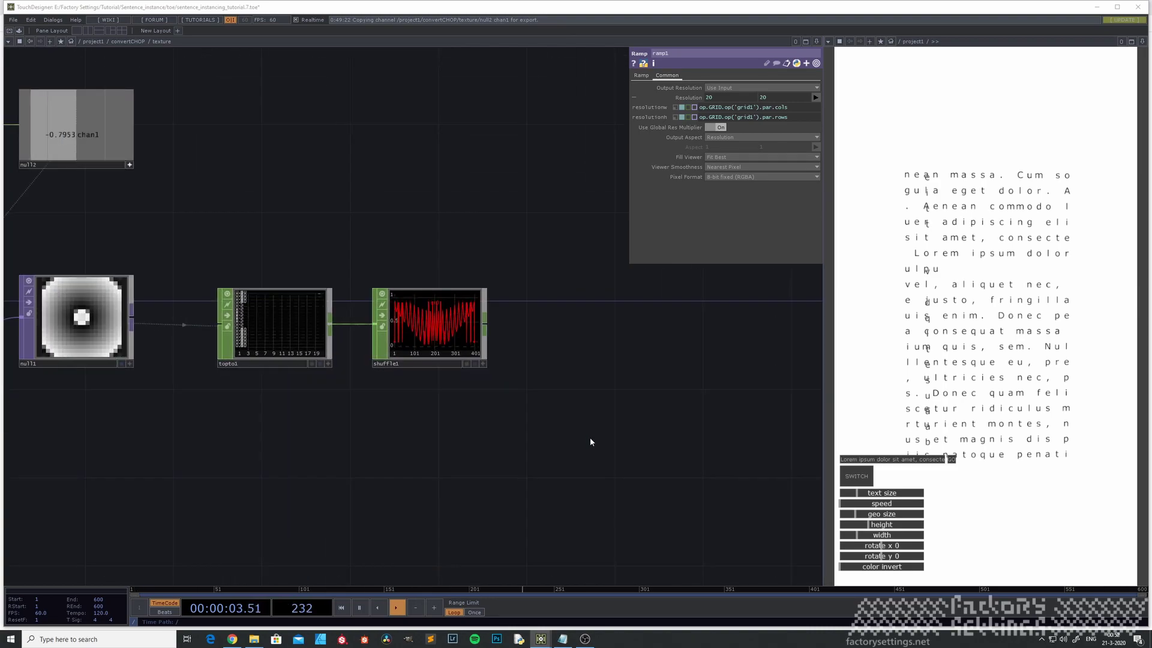
Add a Rename CHOP after shuffle1 that renames all channels to sx.
drag(524, 328, 371, 341)
right_click(332, 331)
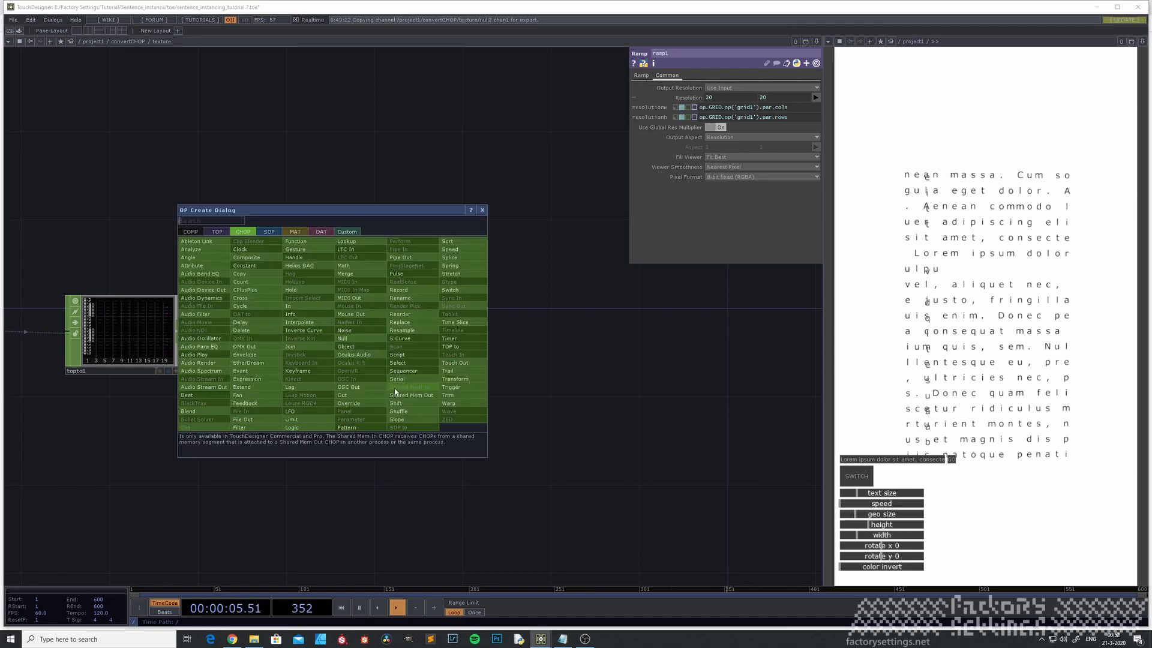
click(413, 299)
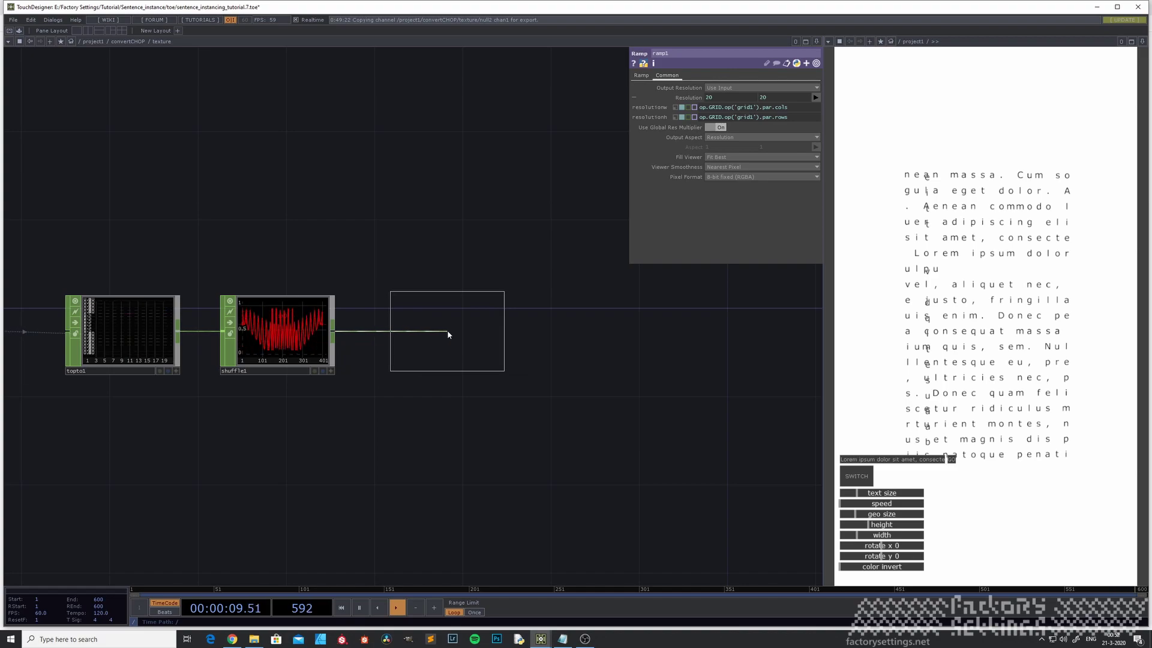
click(447, 330)
text(sx)
key(Return)
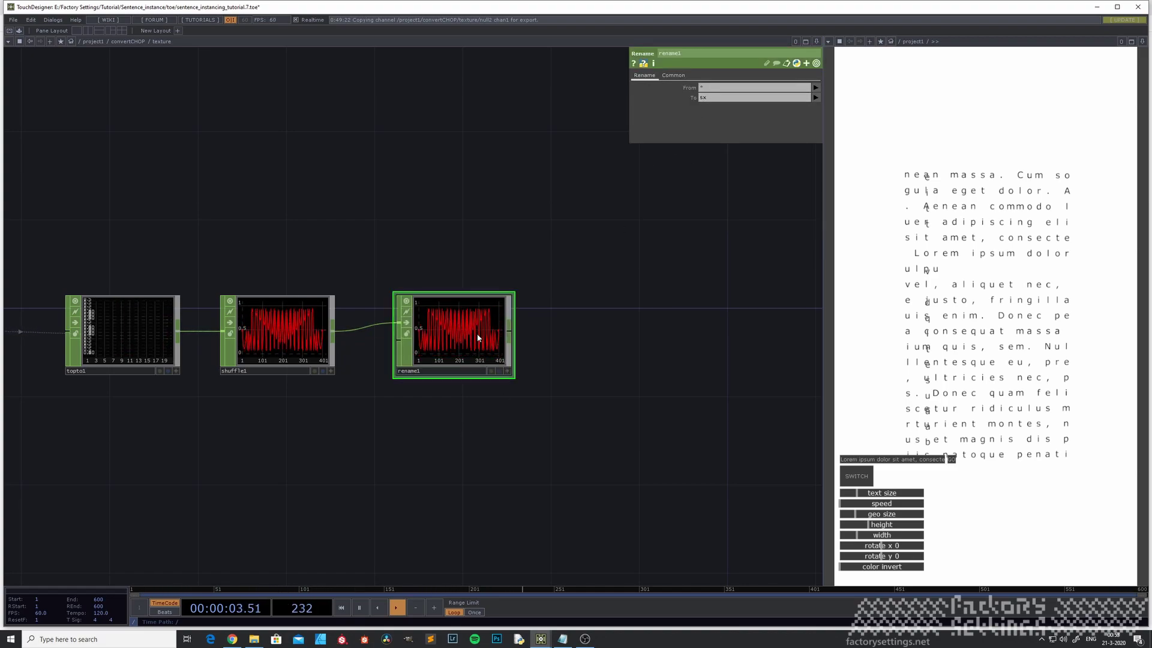
Add a Null CHOP after rename1 and an Out CHOP after that null.
drag(595, 341, 429, 373)
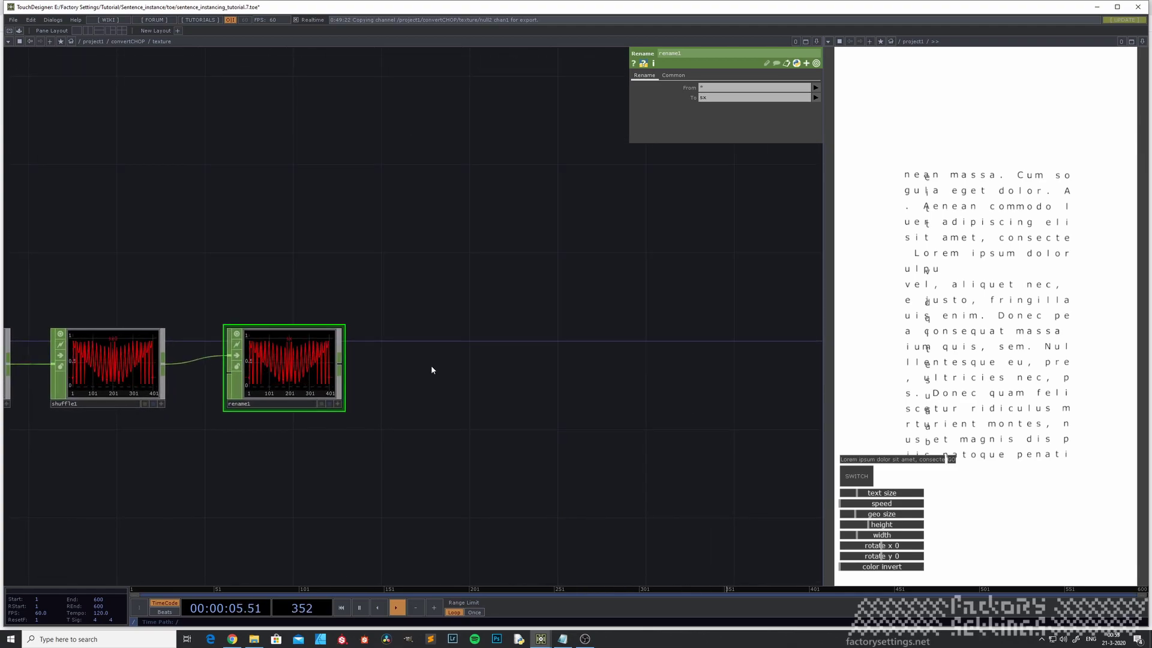
right_click(340, 368)
click(360, 369)
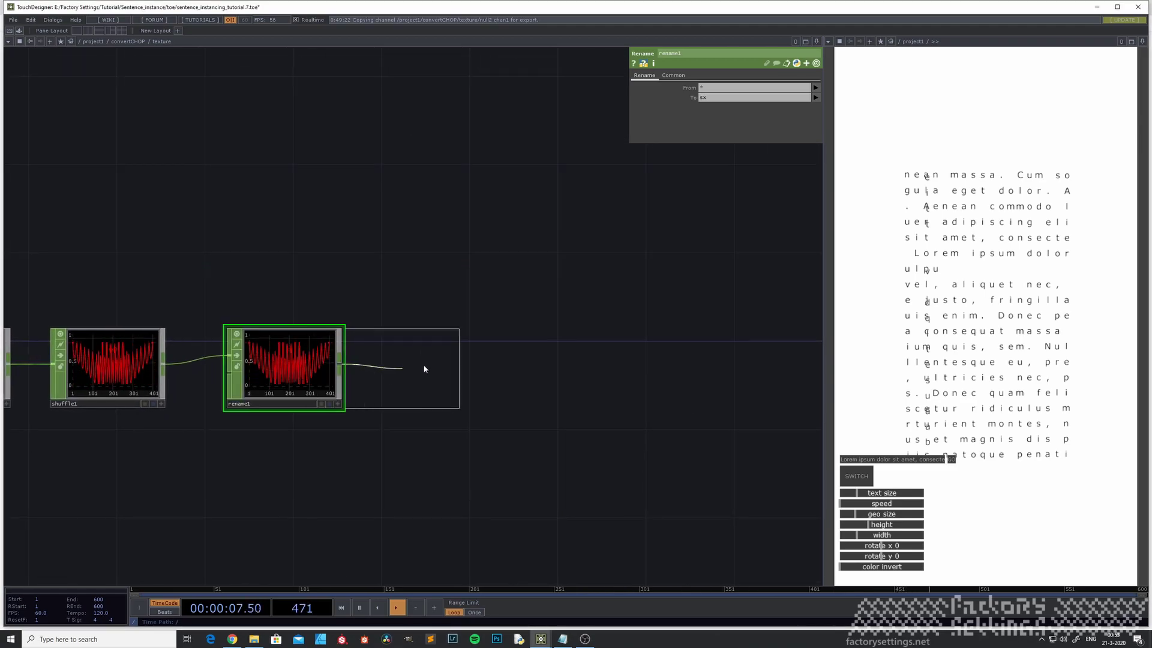
click(456, 369)
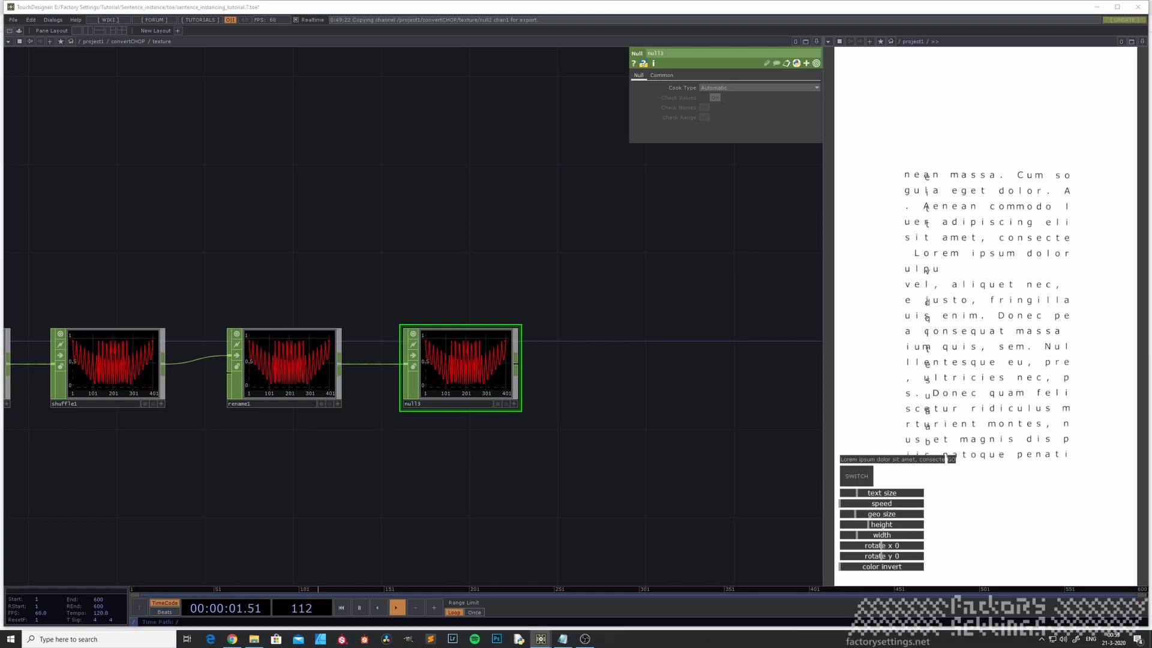
right_click(516, 373)
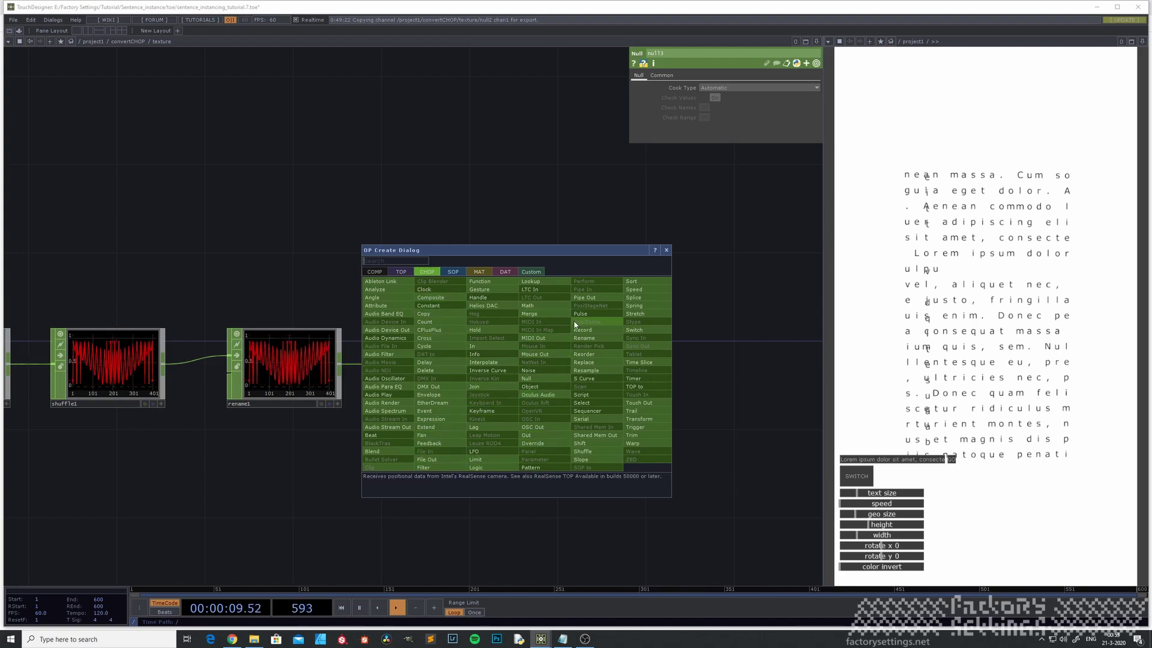
click(538, 435)
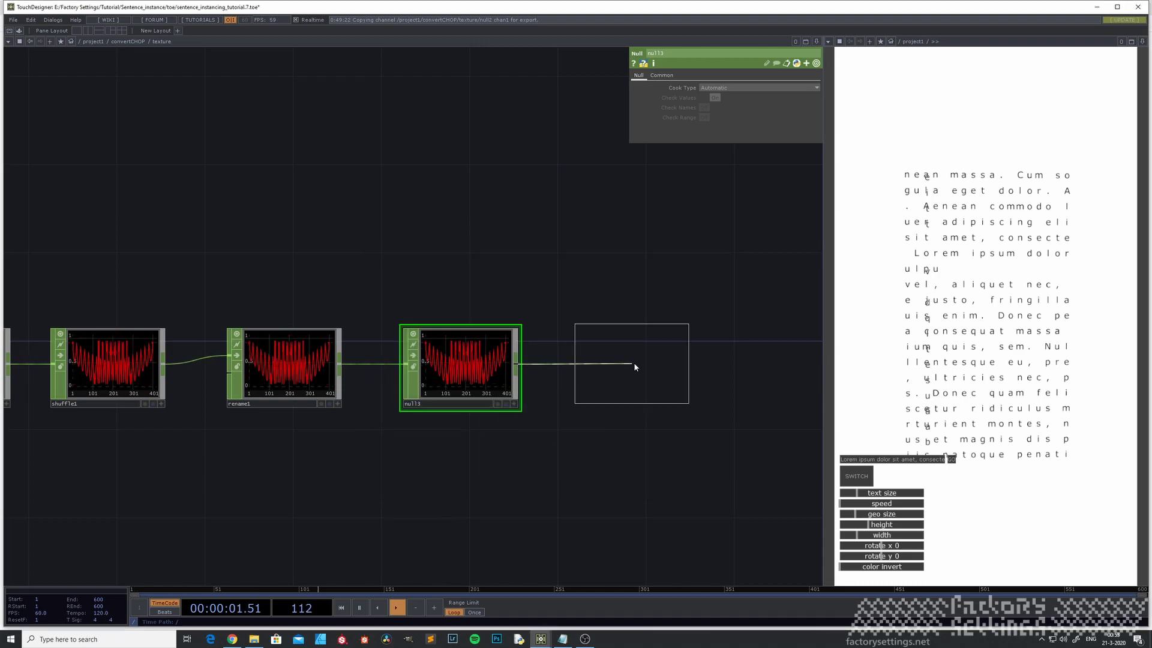
click(640, 377)
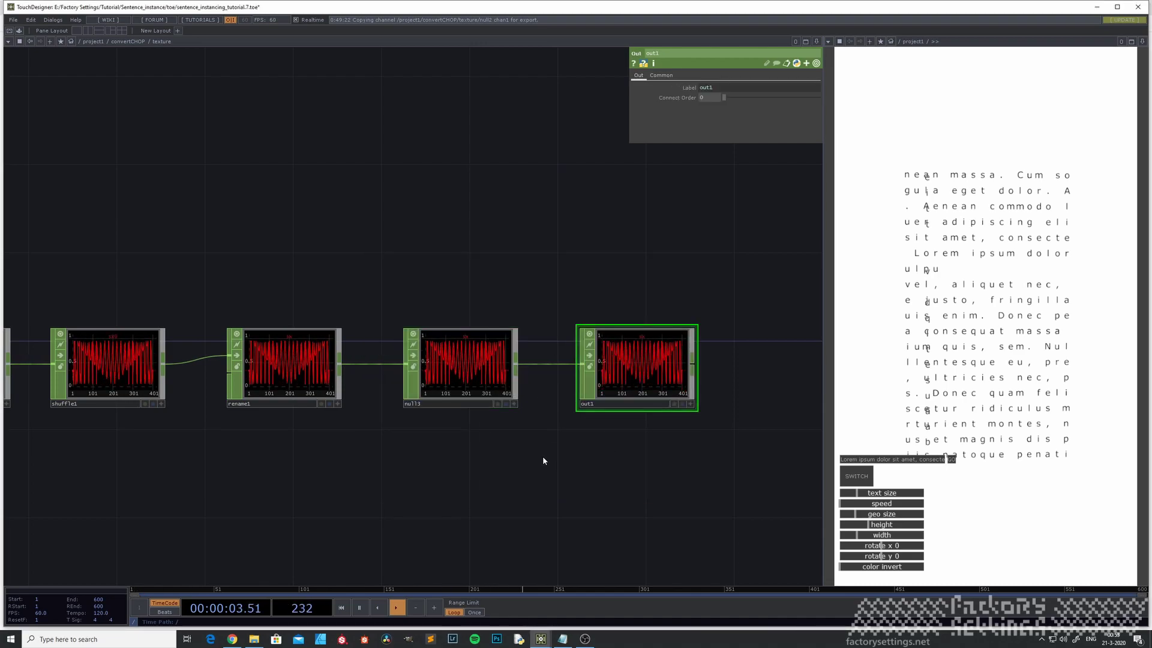
Return to the convertCHOP network, place the texture component near merge1, and connect its output to merge1.
key(u)
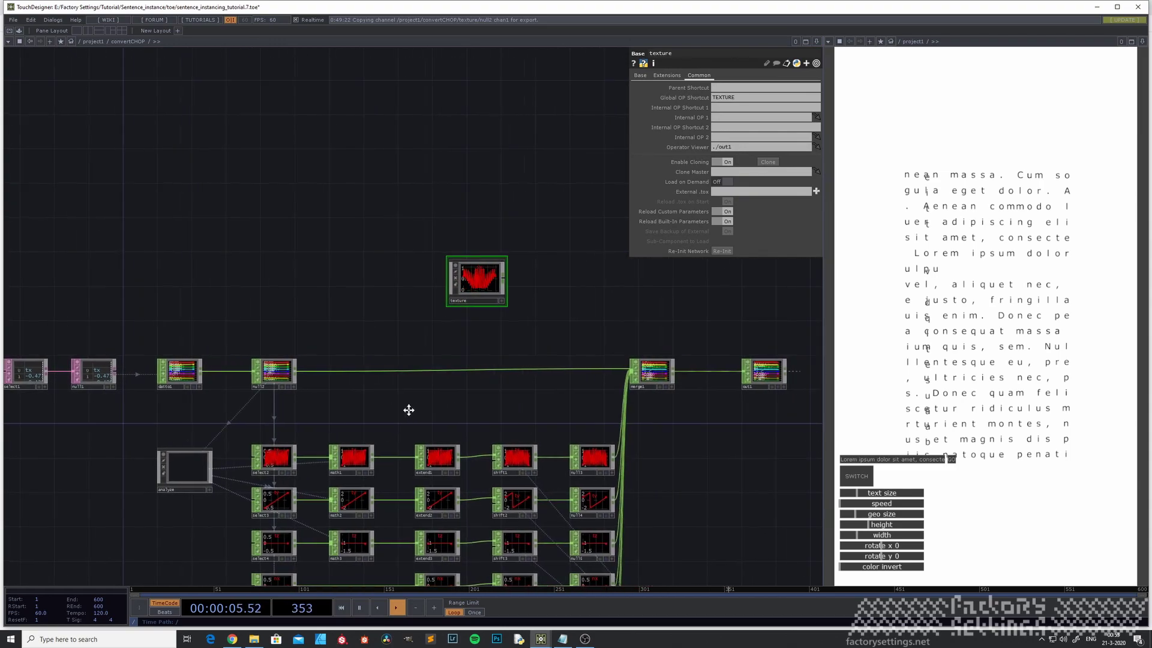
drag(369, 288, 461, 315)
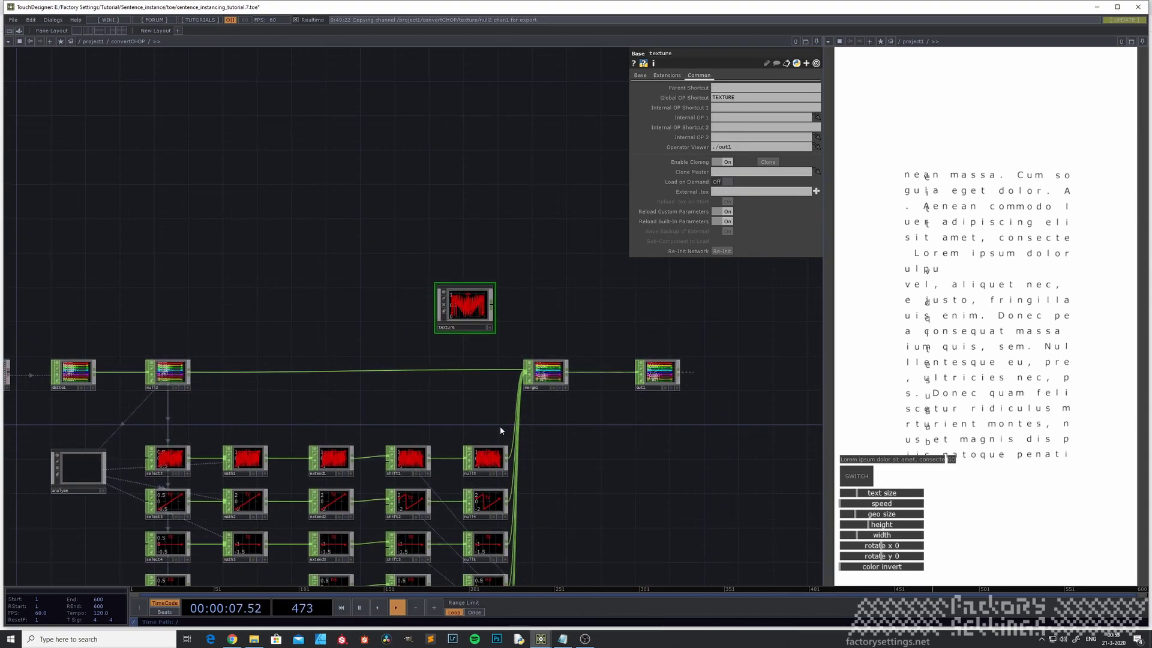
scroll(437, 330, up, 5)
drag(391, 264, 454, 395)
drag(559, 510, 444, 341)
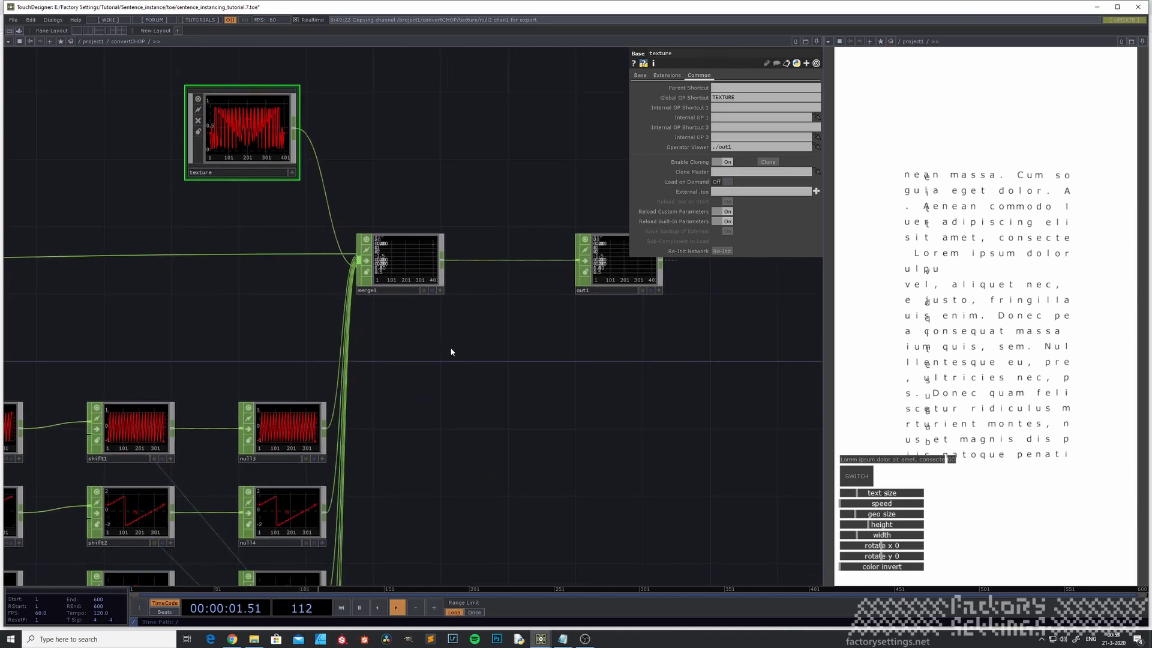
At project level, set geo1's instance Scale X, Scale Y and Scale Z to the sx channel.
key(u)
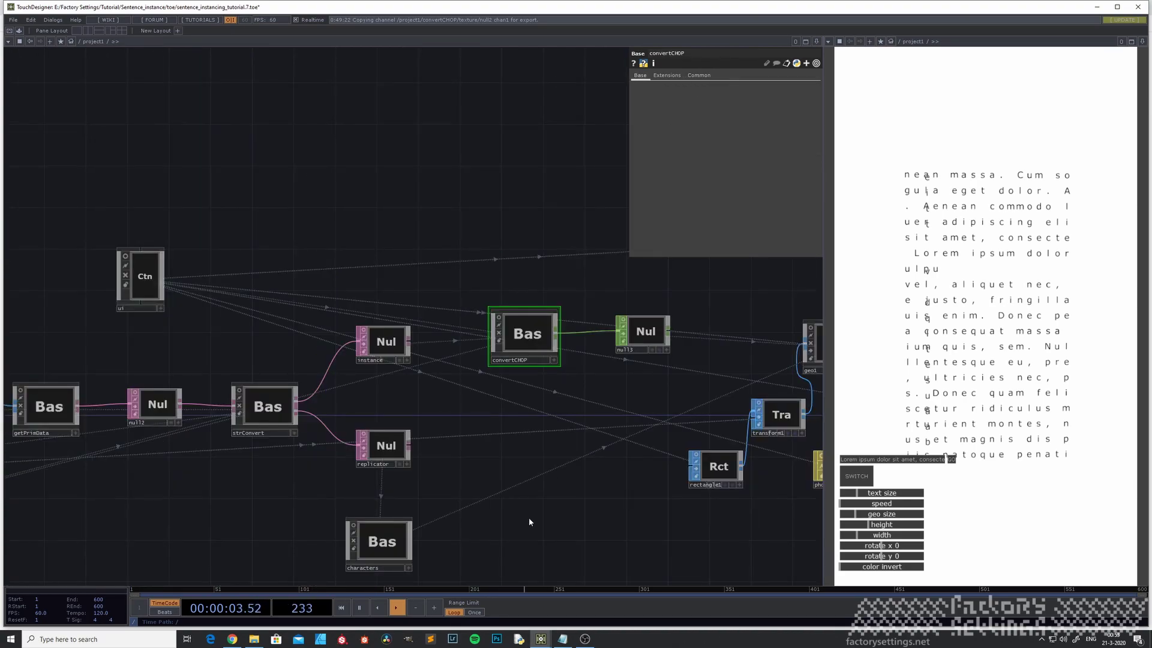
click(523, 316)
drag(528, 262, 357, 321)
click(689, 215)
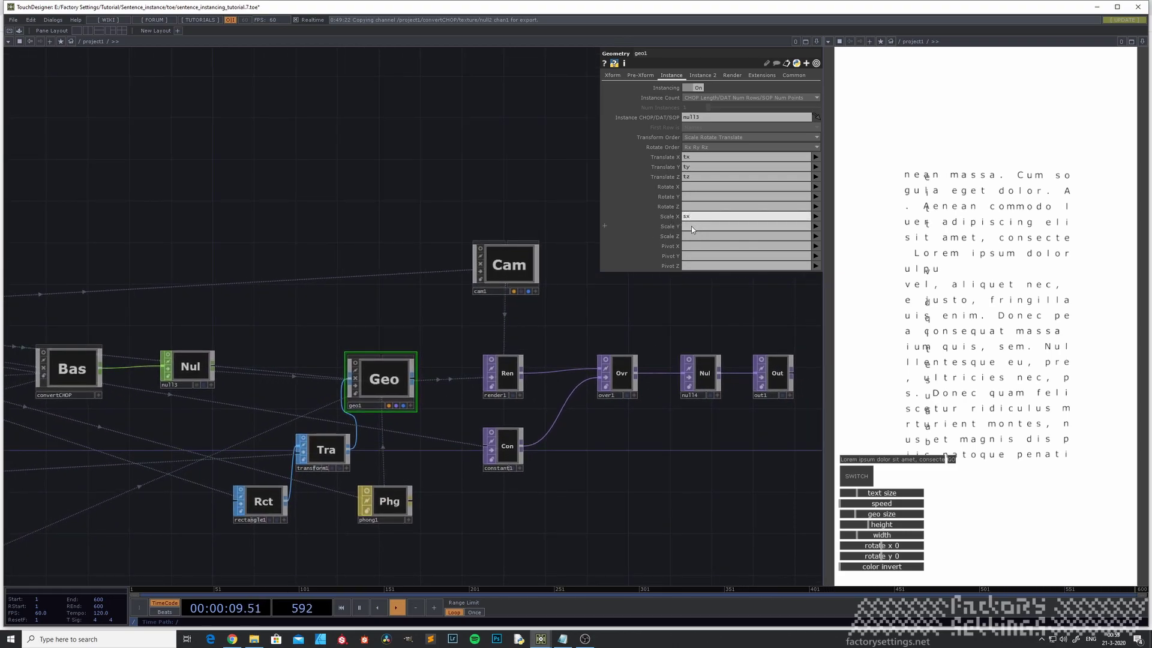
key(Tab)
key(Tab)
text(s)
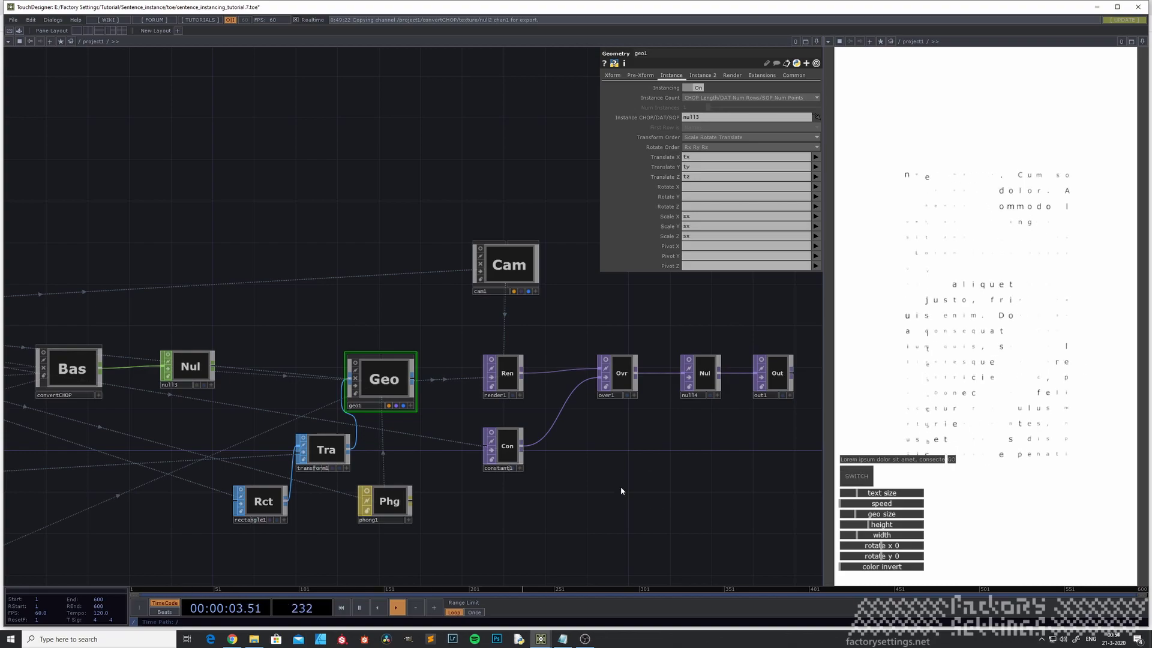
Open the texture component's network inside convertCHOP.
key(u)
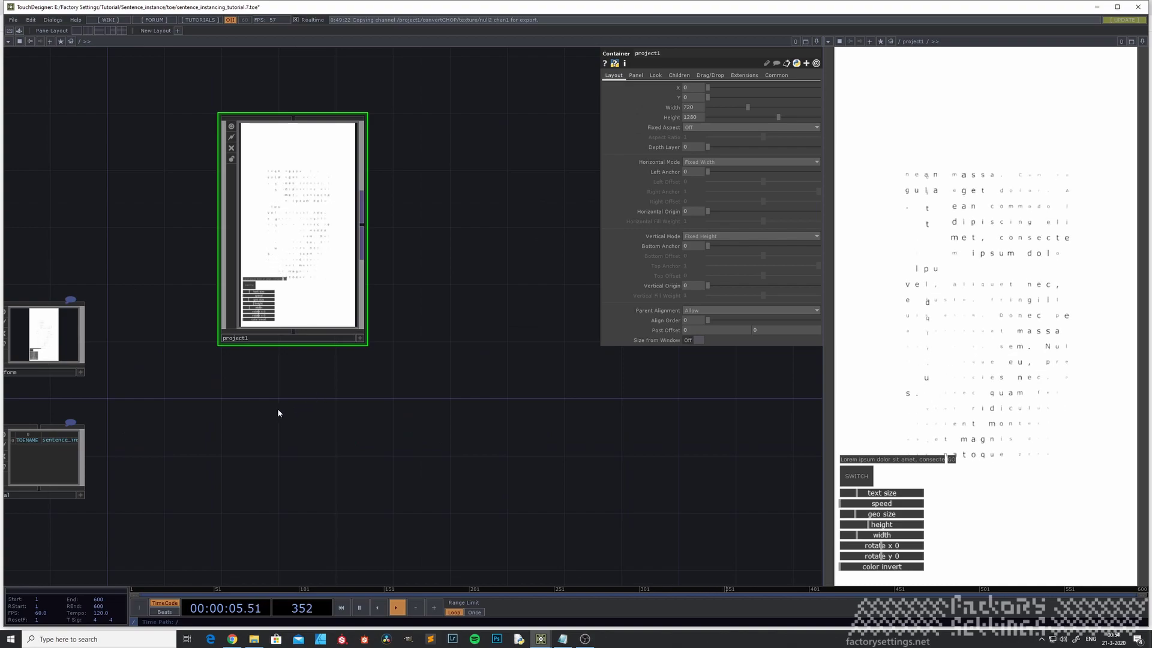
middle_drag(310, 332, 493, 553)
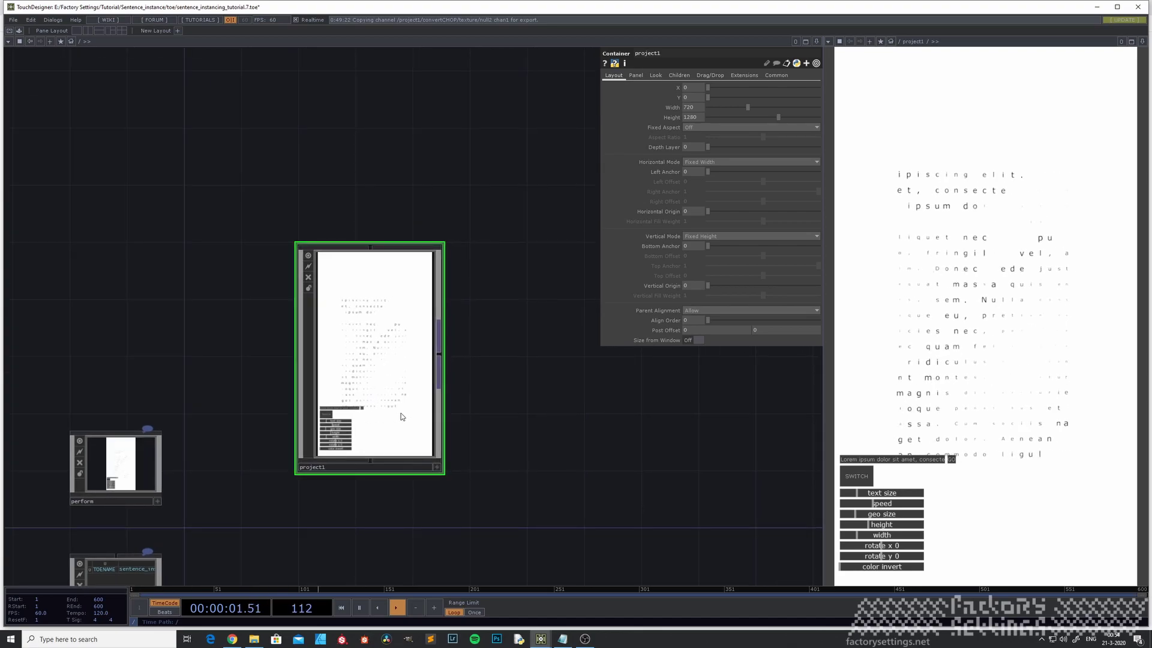
scroll(371, 405, up, 3)
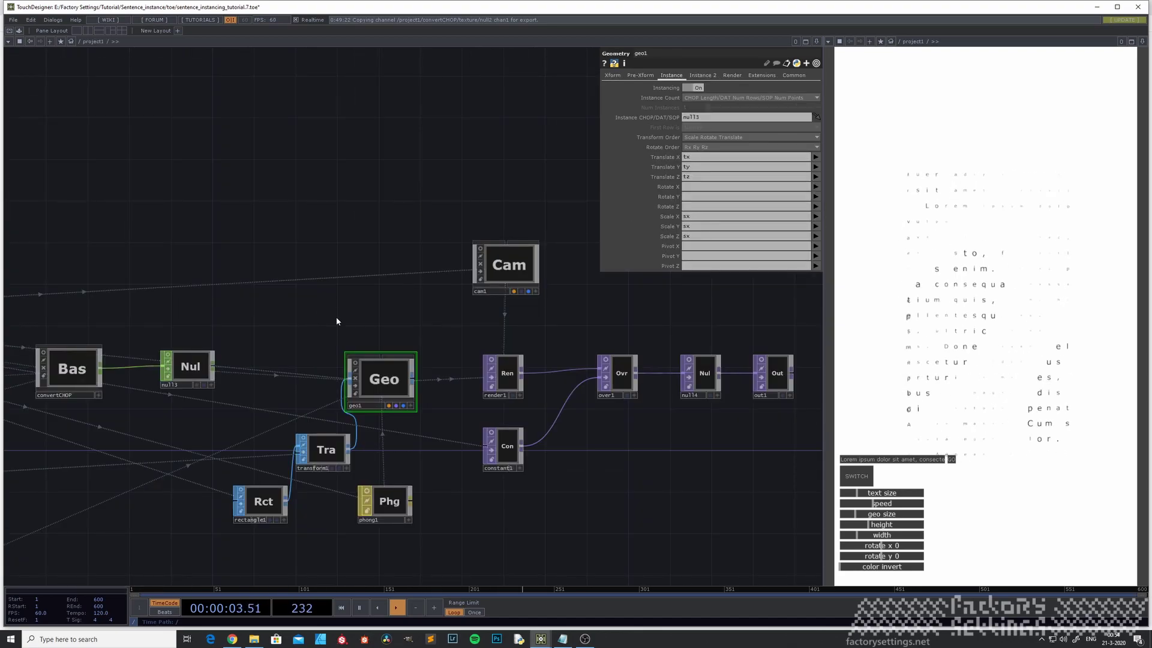
scroll(329, 373, up, 3)
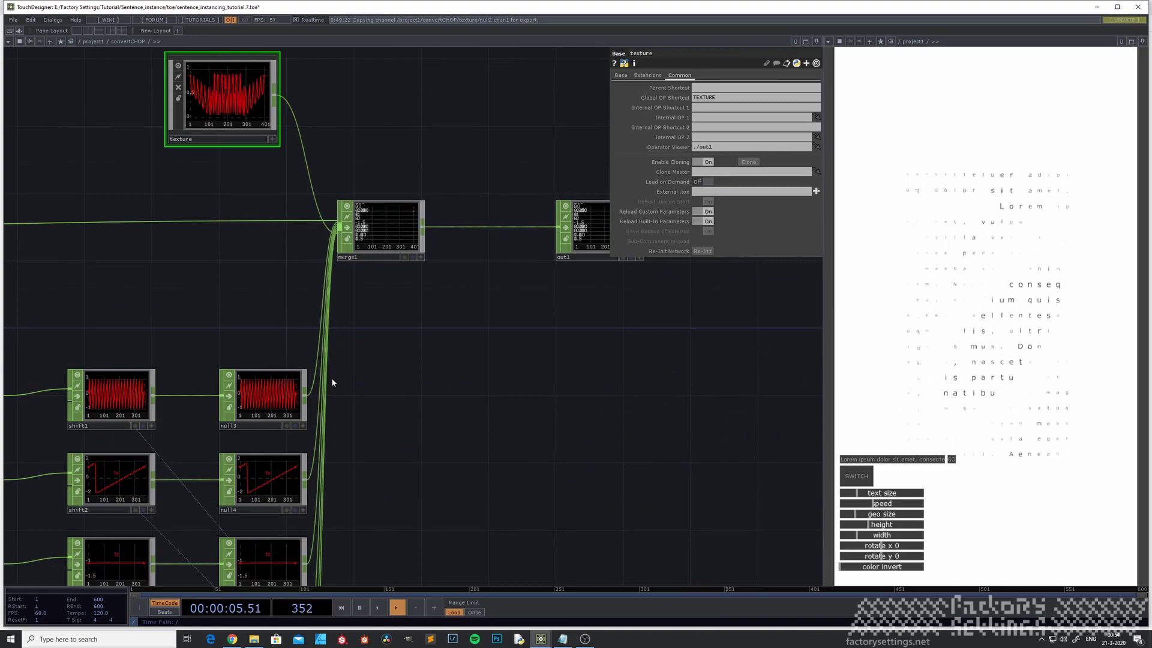
scroll(232, 81, up, 3)
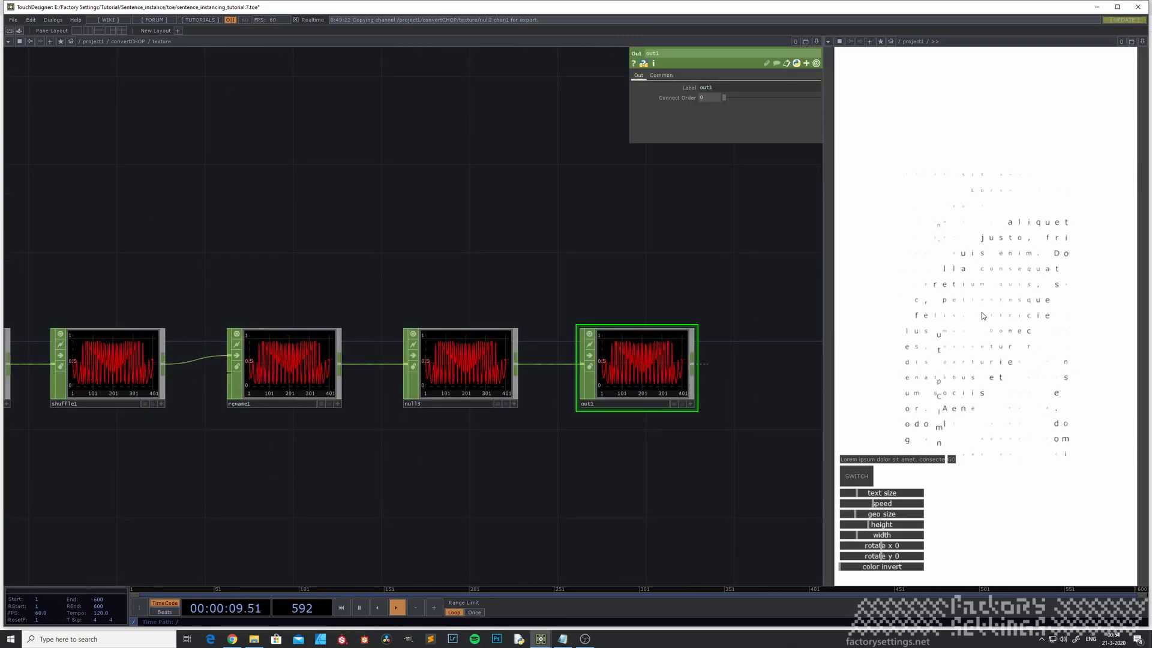
Examine the texture network's operator chain from lfo1 and ramp1 through to out1.
drag(336, 490, 395, 452)
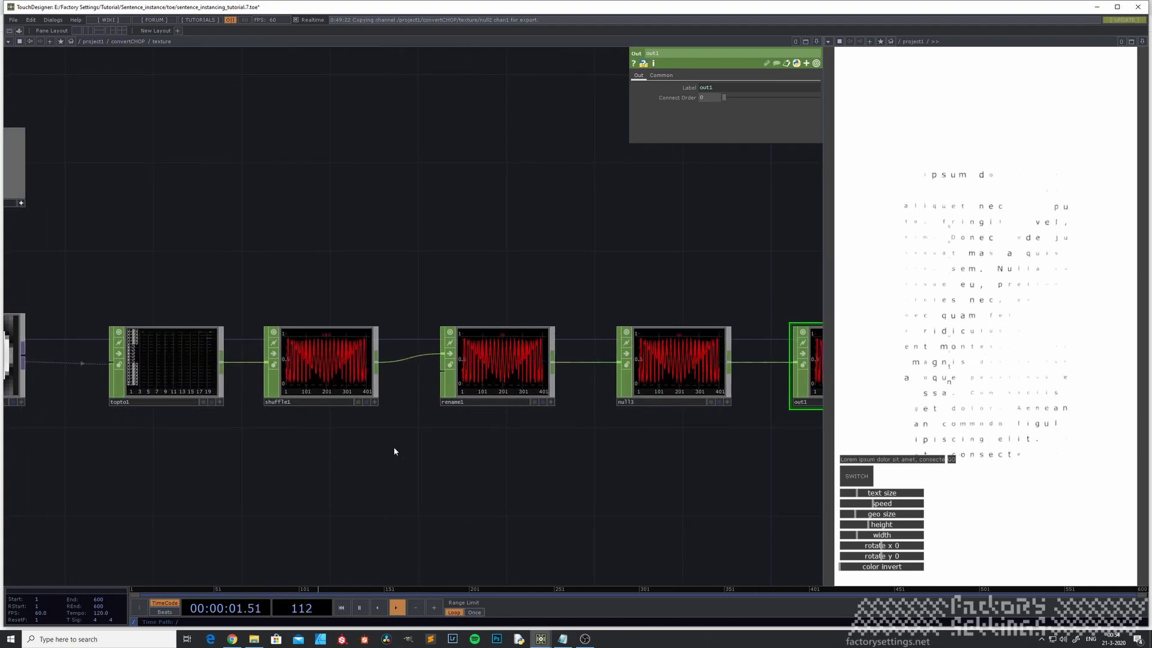
scroll(395, 452, down, 2)
scroll(239, 478, down, 3)
drag(160, 399, 371, 382)
drag(452, 466, 340, 456)
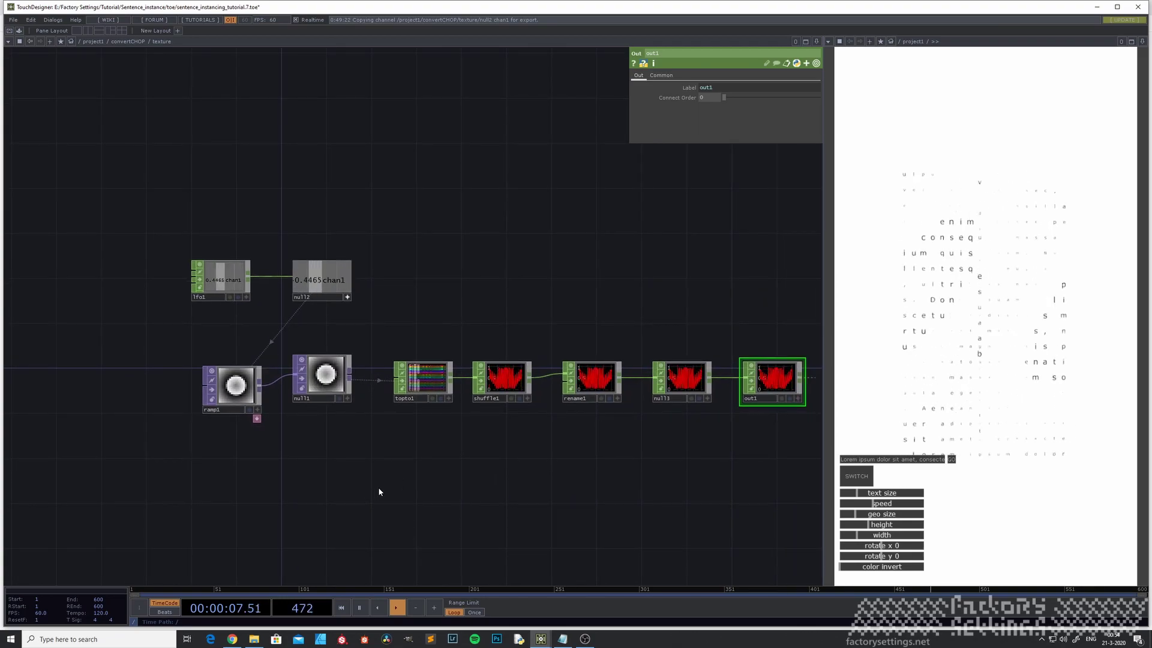
drag(450, 450, 418, 426)
Move null3 and out1 further from rename1 to make room in the chain.
scroll(418, 426, up, 3)
right_drag(732, 471, 465, 303)
drag(497, 365, 689, 364)
drag(530, 474, 343, 466)
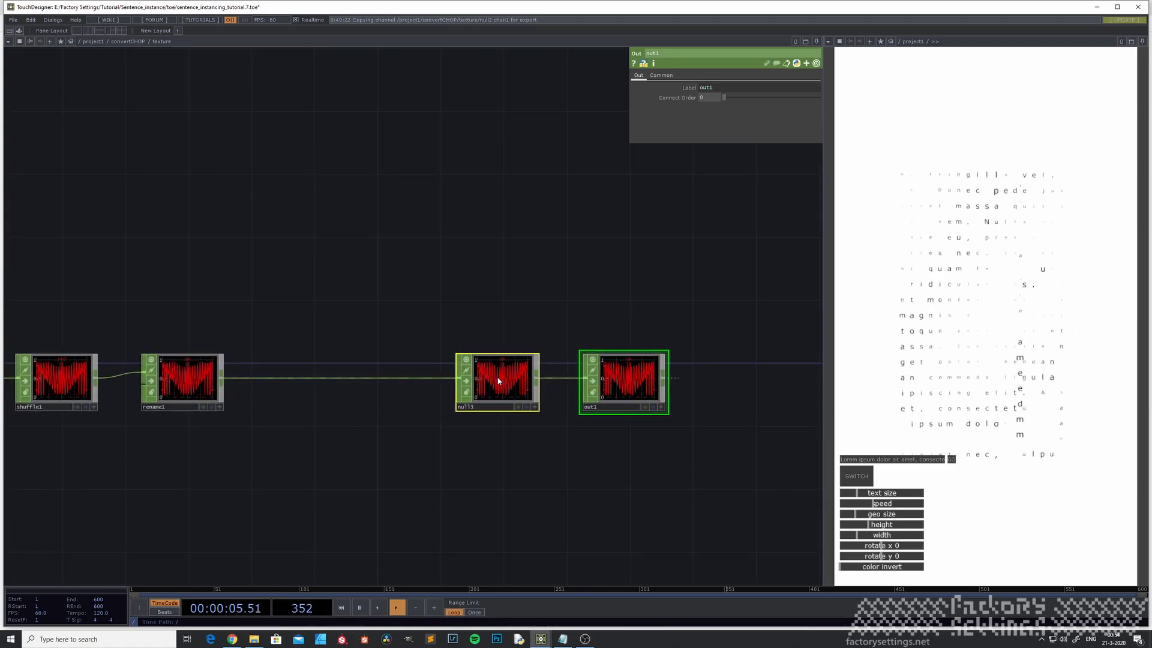
drag(495, 376, 569, 377)
drag(400, 410, 407, 411)
Insert a Shift CHOP into the connection between rename1 and null3.
right_click(456, 383)
click(474, 388)
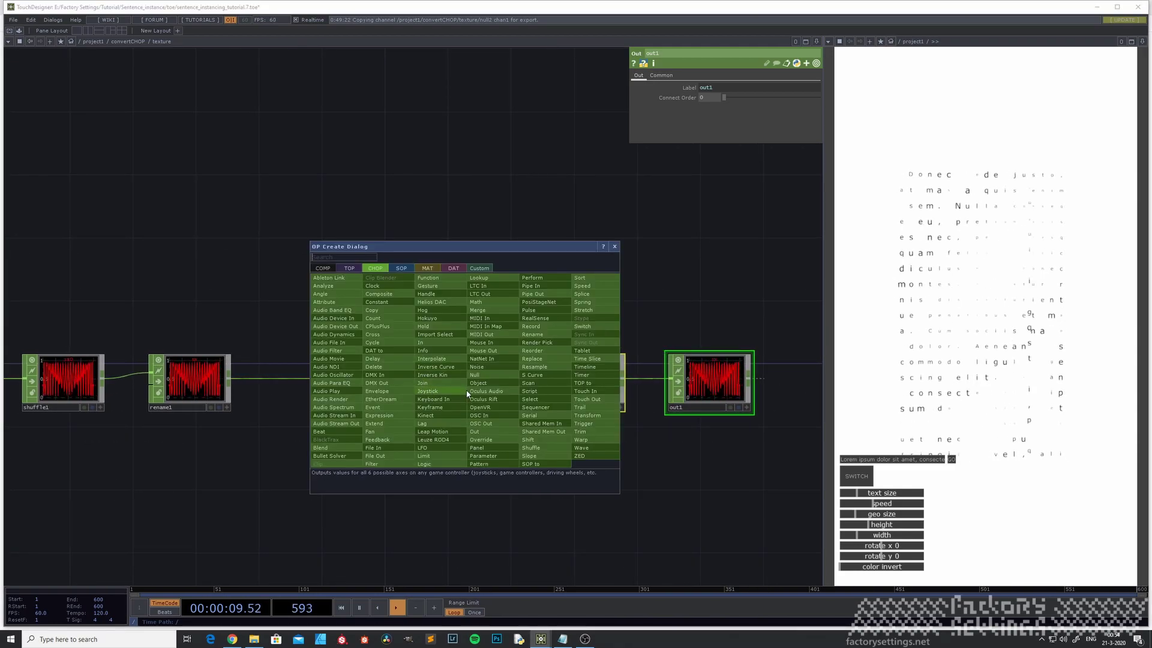
click(423, 383)
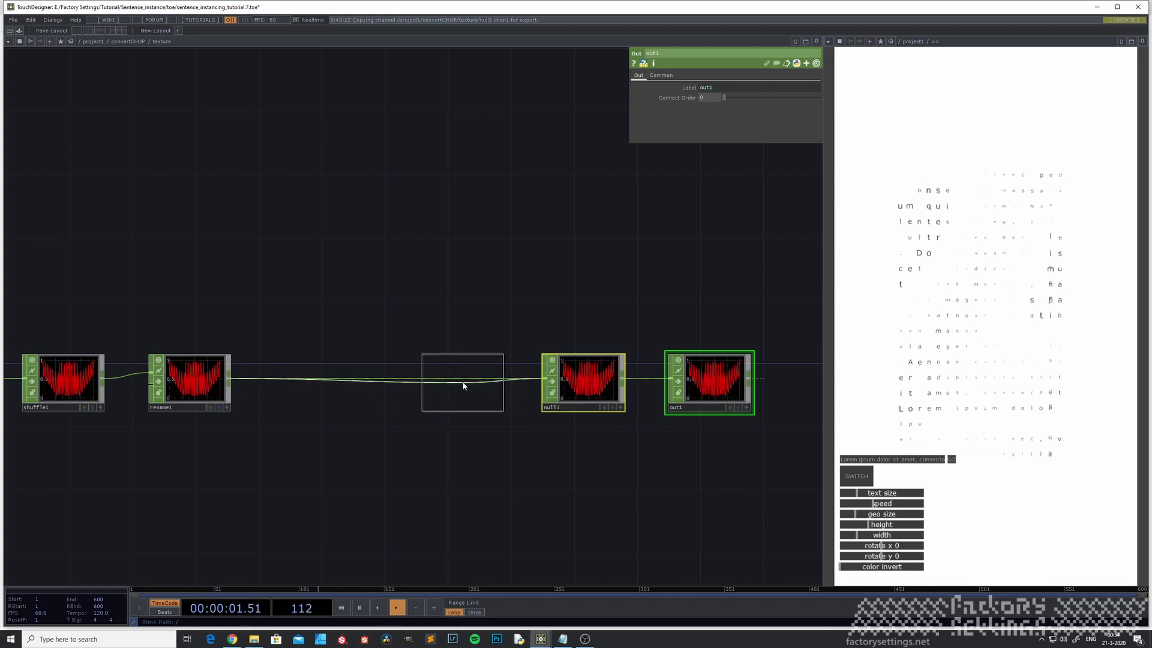
click(462, 384)
Insert an Extend CHOP into the connection between rename1 and shift1.
drag(376, 437, 399, 450)
scroll(308, 420, up, 6)
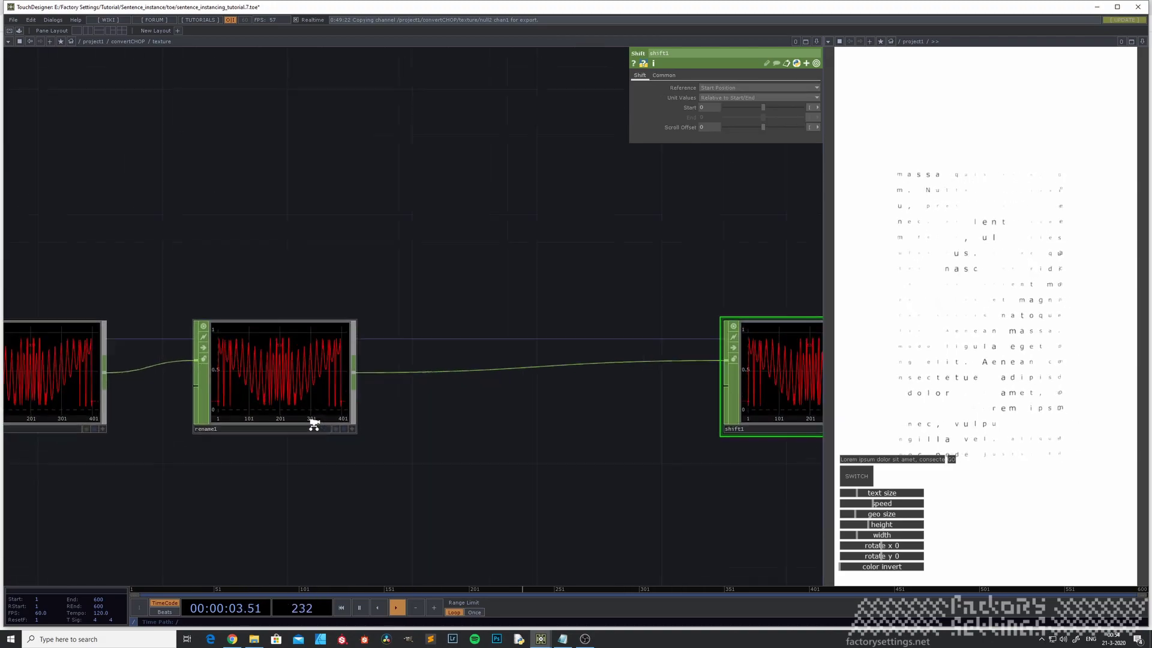
scroll(302, 405, down, 6)
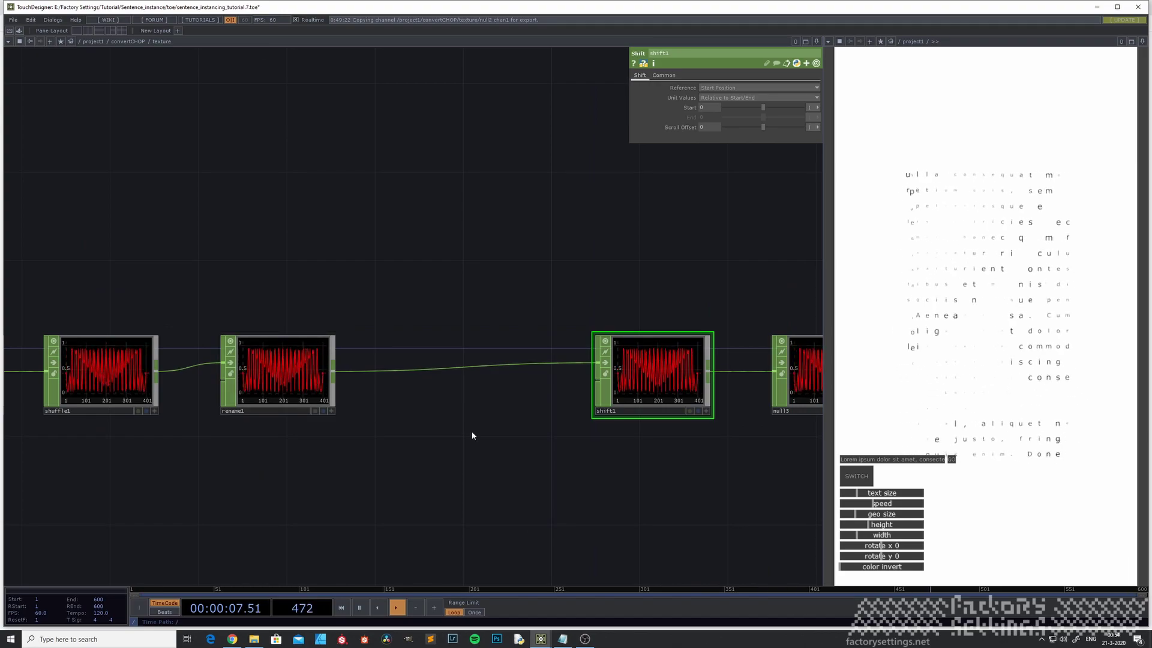
drag(440, 429, 532, 424)
scroll(372, 417, up, 5)
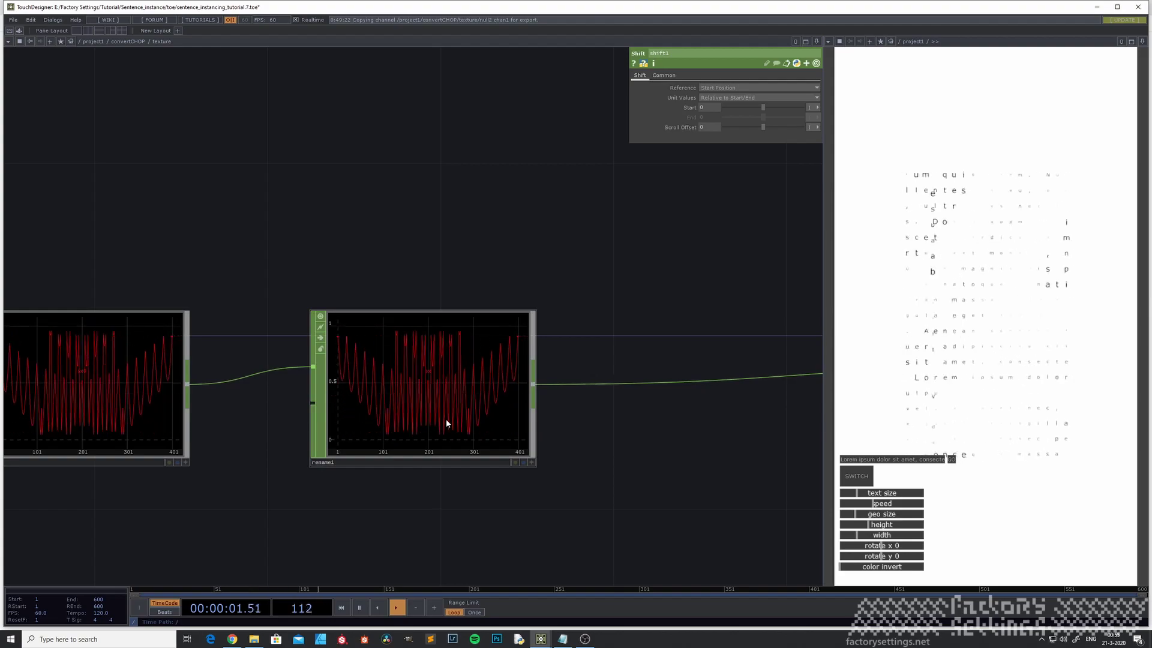
scroll(445, 418, down, 2)
drag(531, 397, 398, 386)
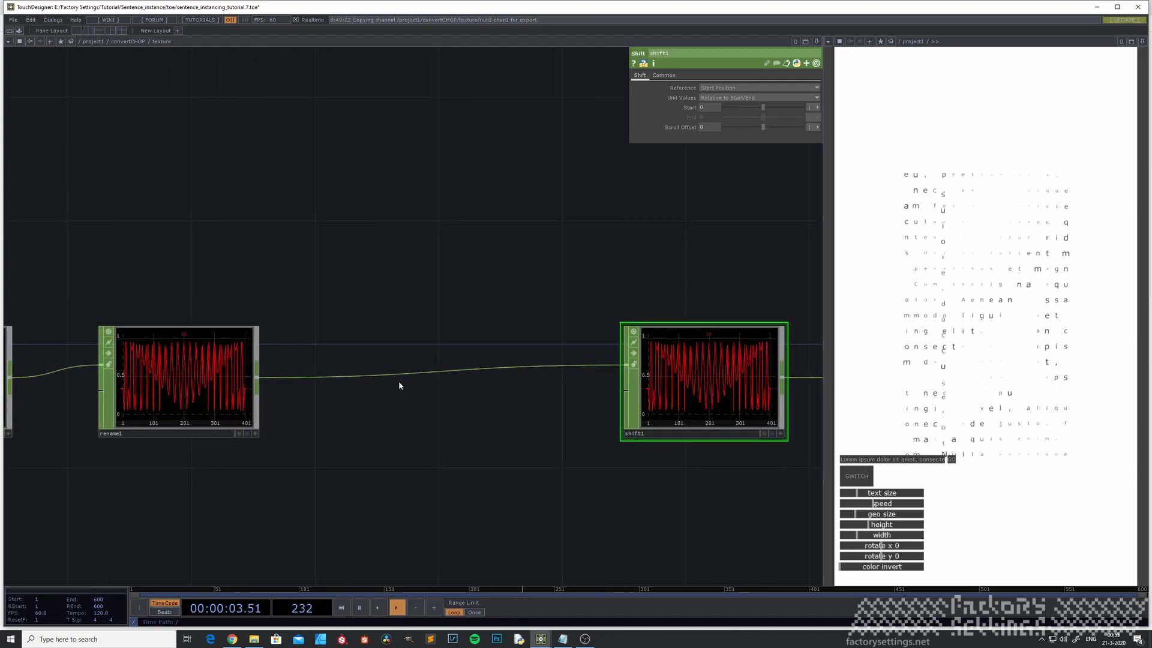
click(426, 363)
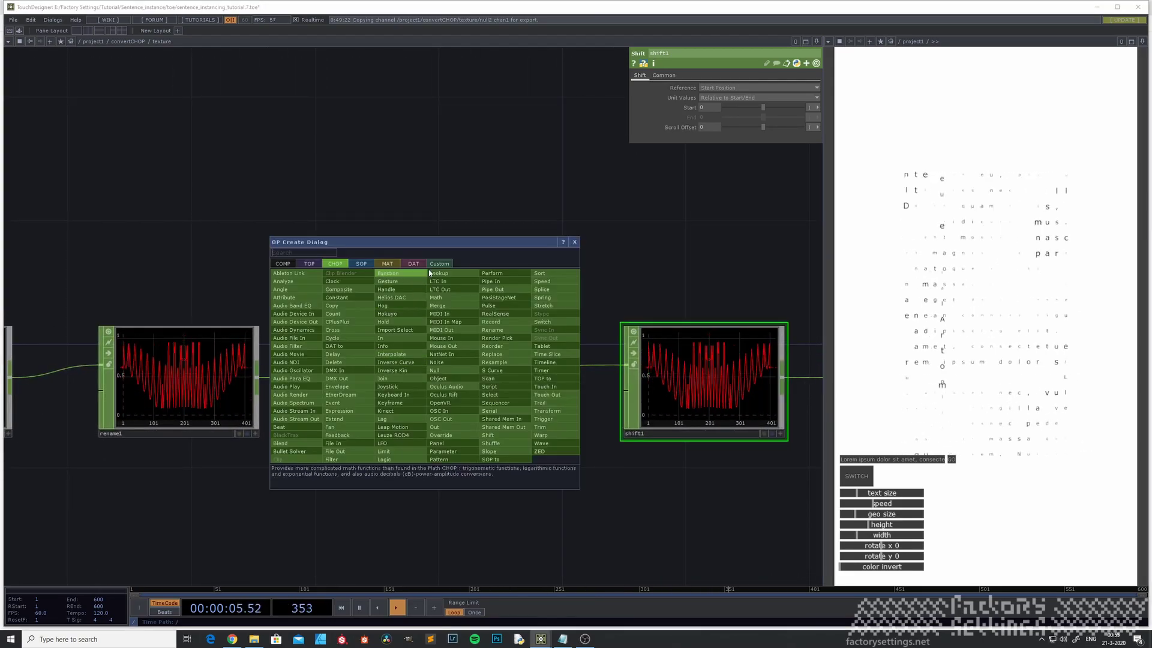
click(351, 419)
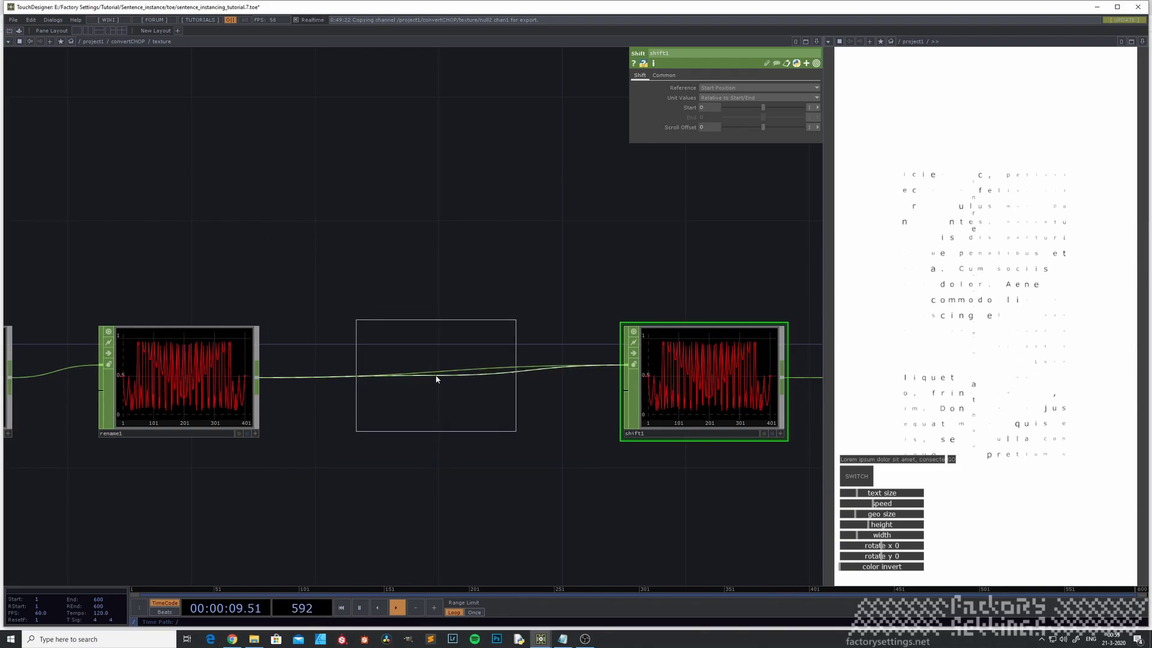
click(437, 380)
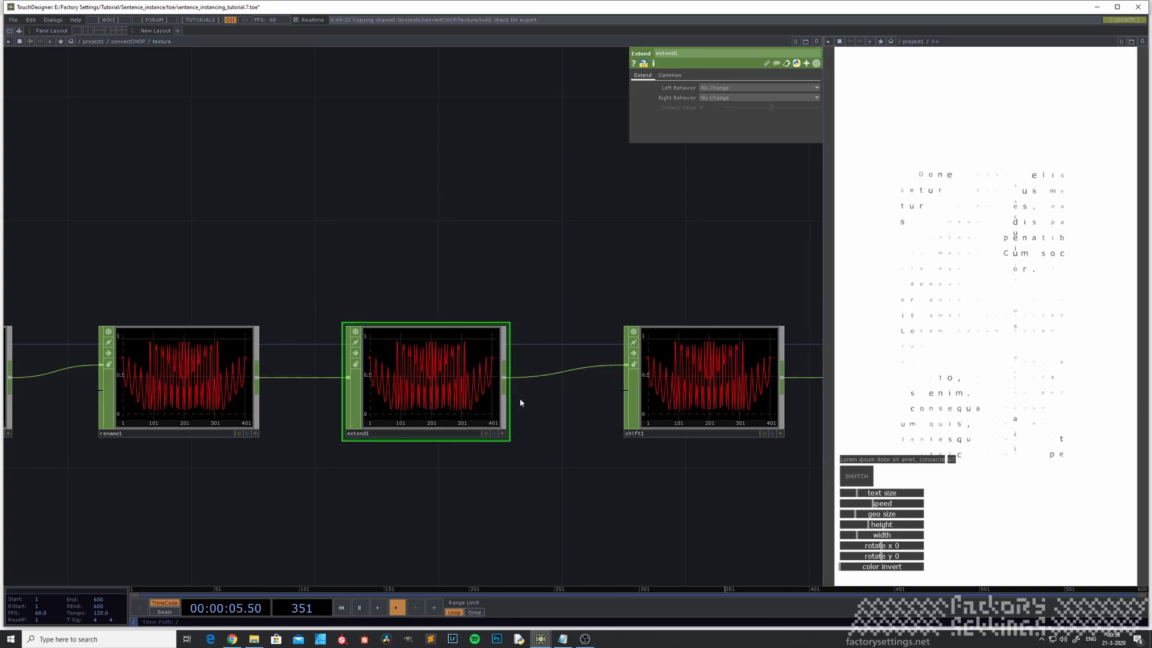
Try out shift1's Scroll Offset and return it to 0.
drag(494, 466, 476, 380)
click(475, 381)
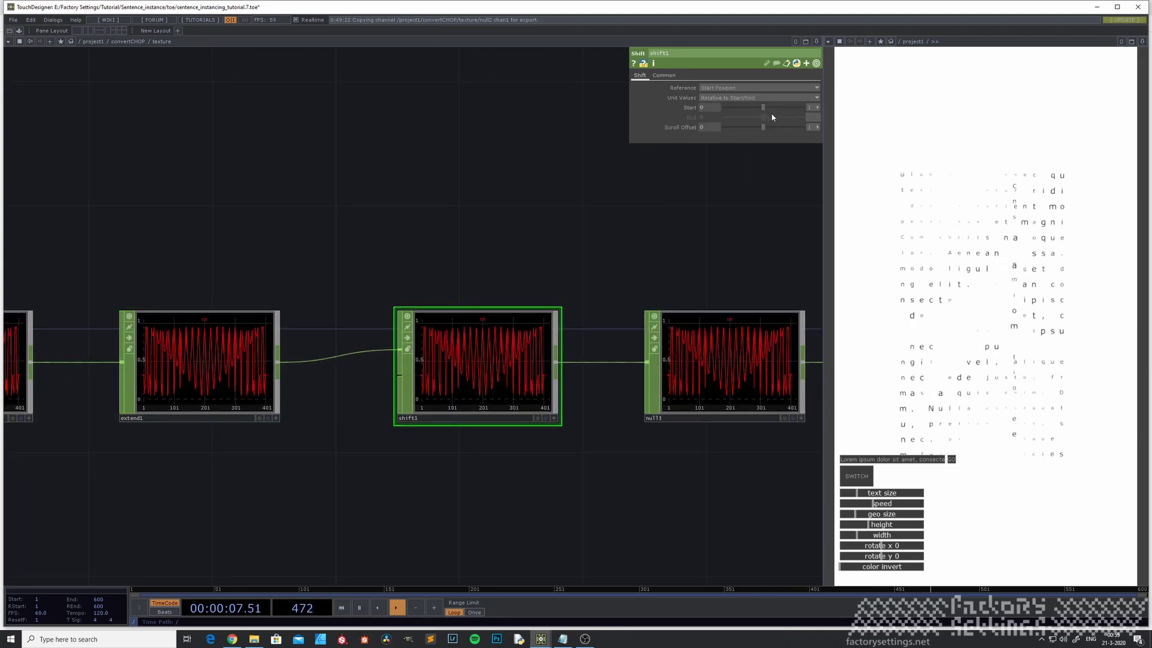
mouse_move(764, 127)
mouse_down()
mouse_move(715, 128)
mouse_move(757, 127)
mouse_up()
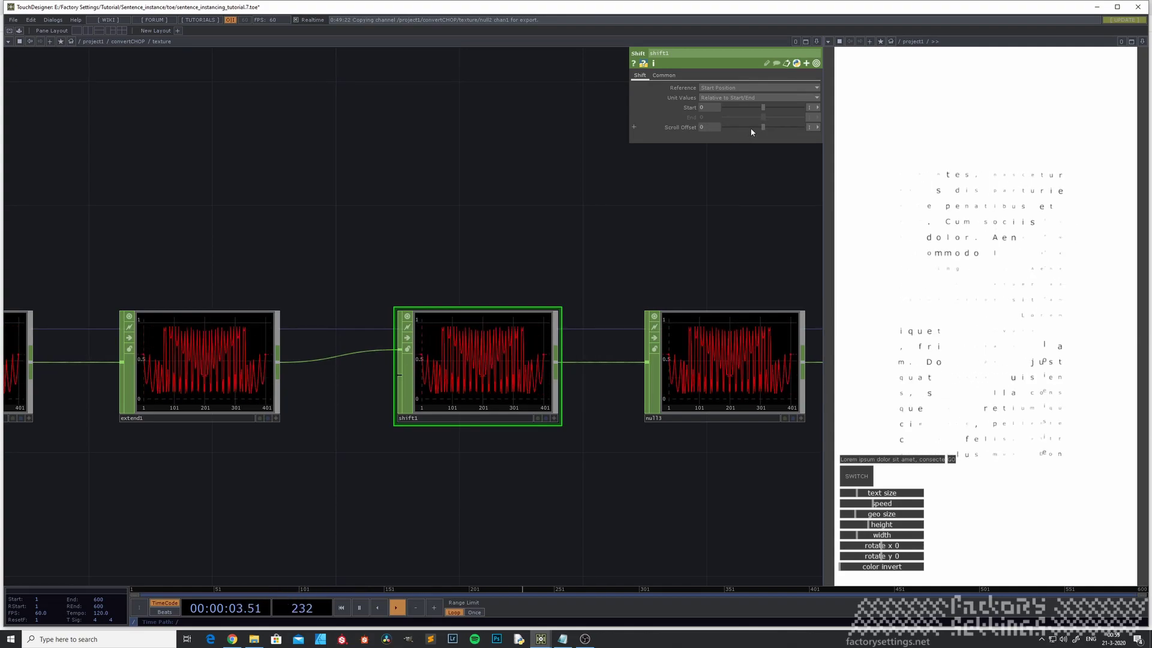
Set extend1's right and left extend behaviors, test them with shift1's Scroll Offset, and return the offset to 0.
click(144, 414)
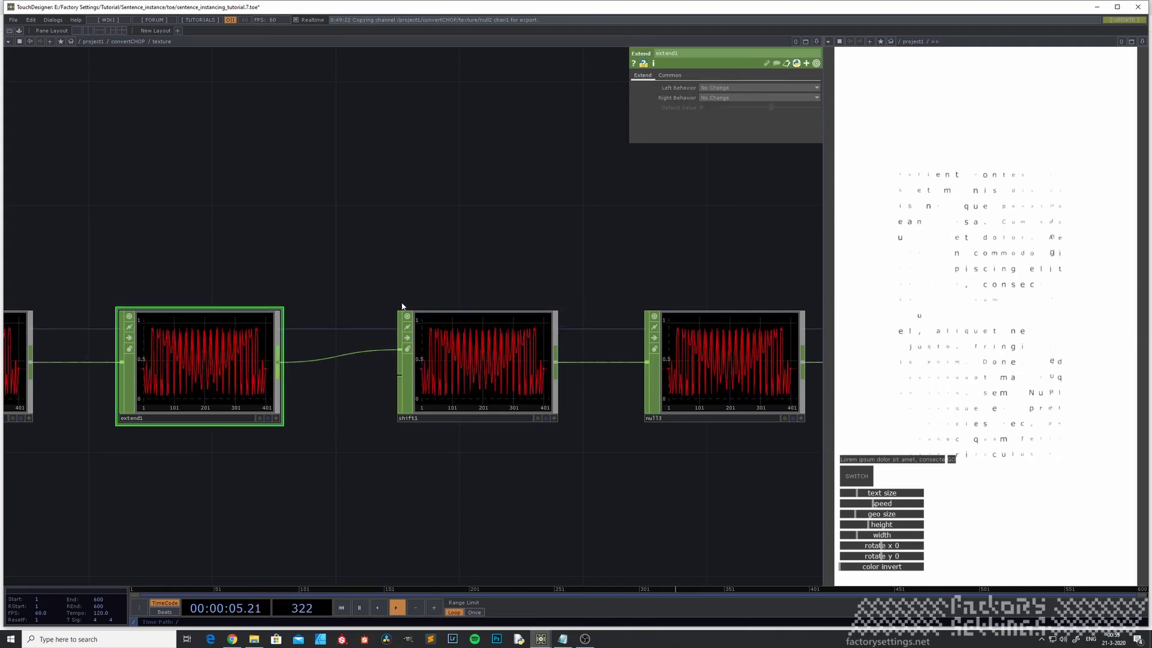
click(702, 97)
click(719, 120)
click(730, 88)
click(717, 120)
click(503, 372)
mouse_move(763, 128)
mouse_down()
mouse_move(717, 135)
mouse_move(756, 138)
mouse_up()
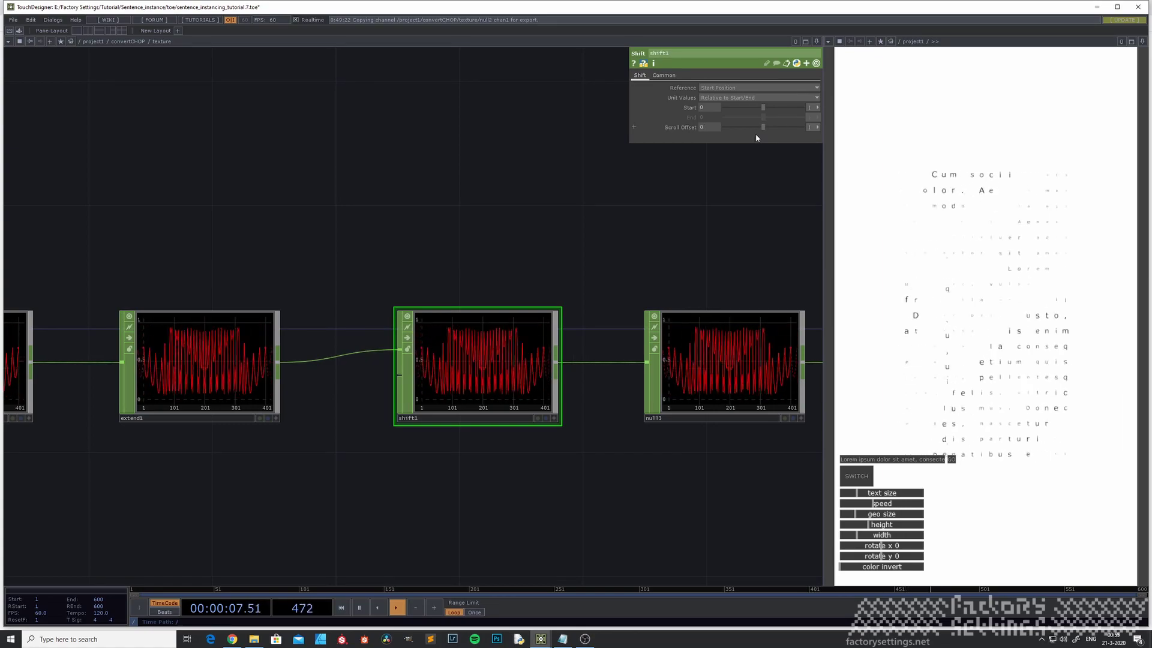
Examine the constant1, speed1 and null9 chain in convertCHOP, and return to the texture network.
scroll(412, 283, down, 5)
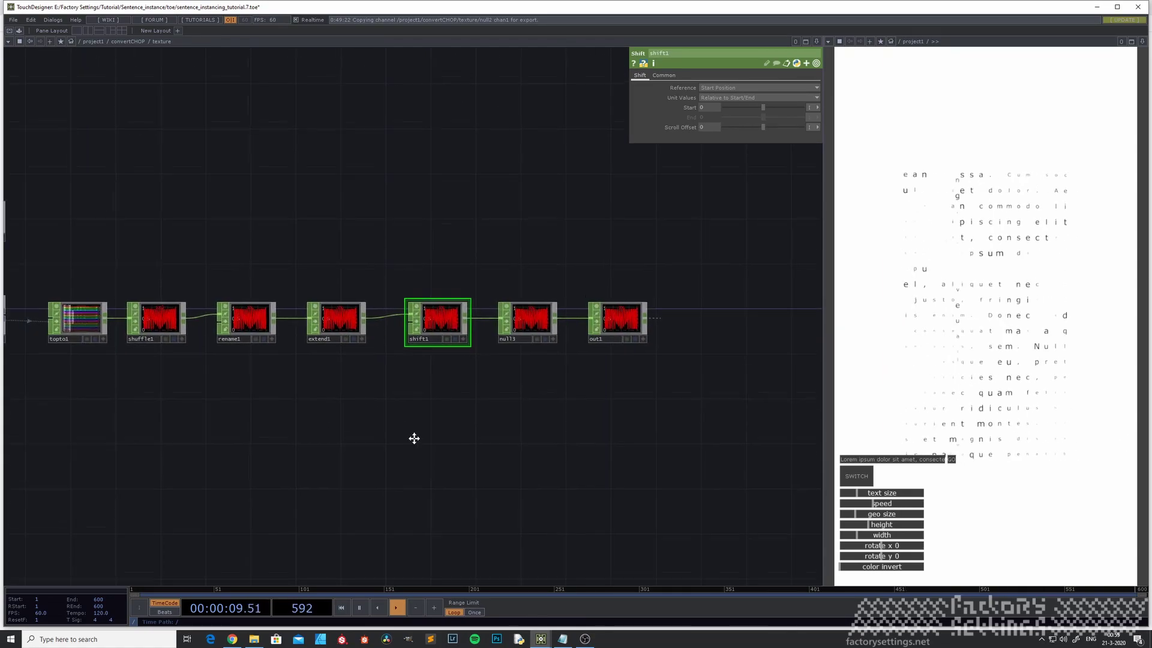
drag(408, 431, 429, 465)
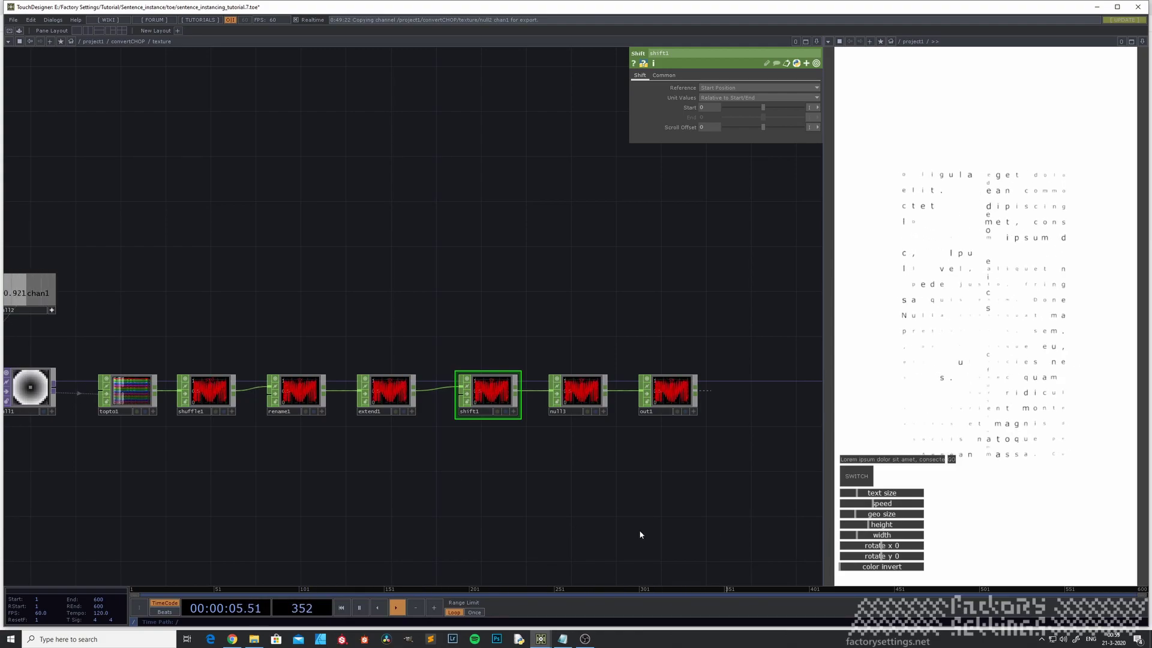
key(u)
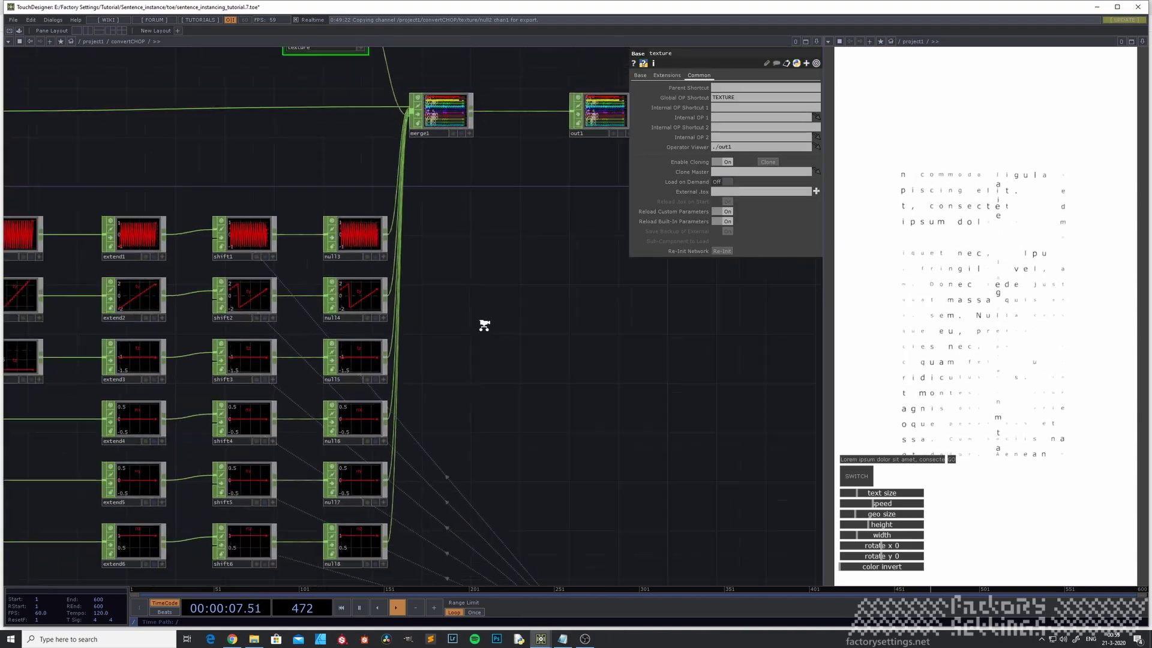
scroll(481, 437, up, 4)
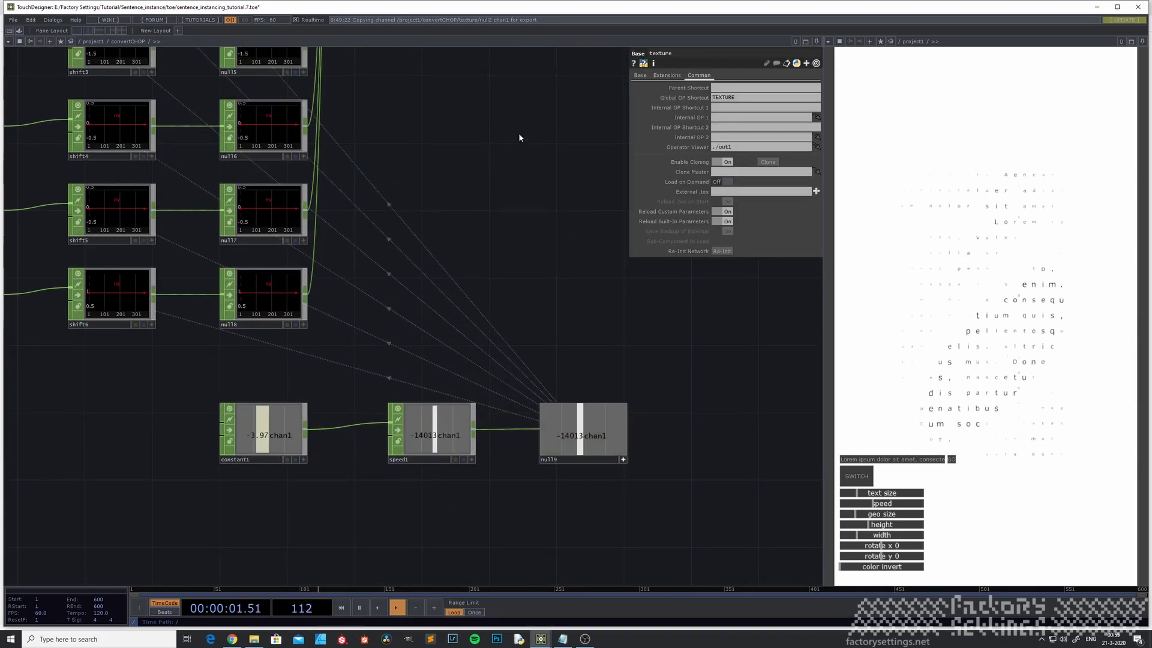
key(u)
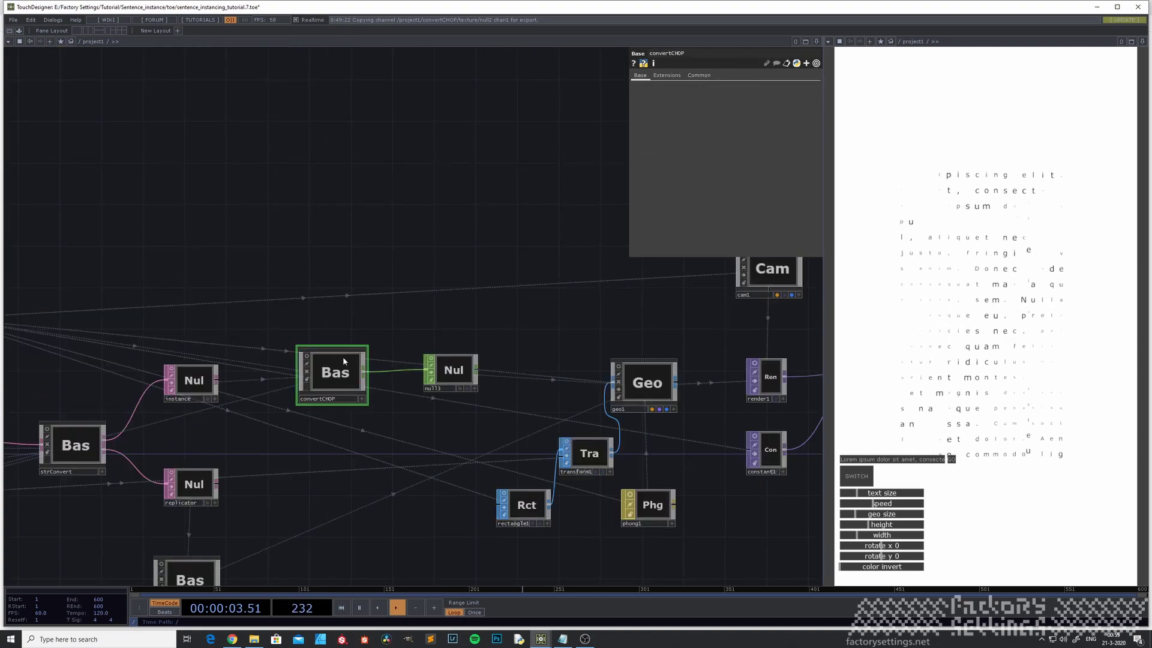
double_click(350, 358)
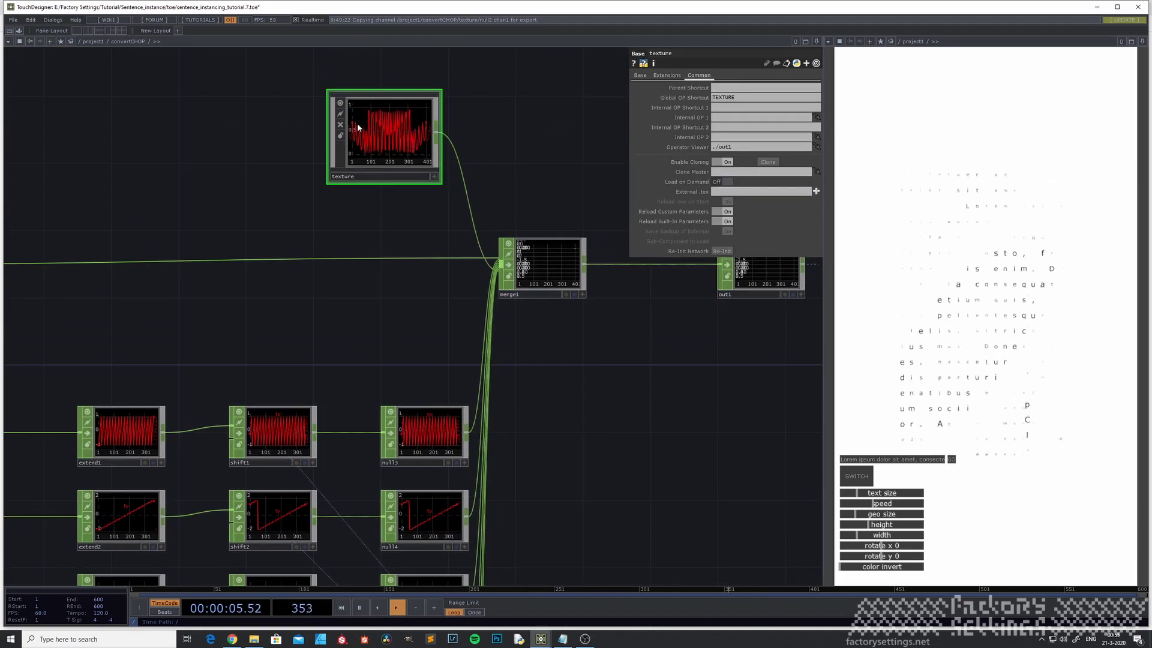
double_click(405, 127)
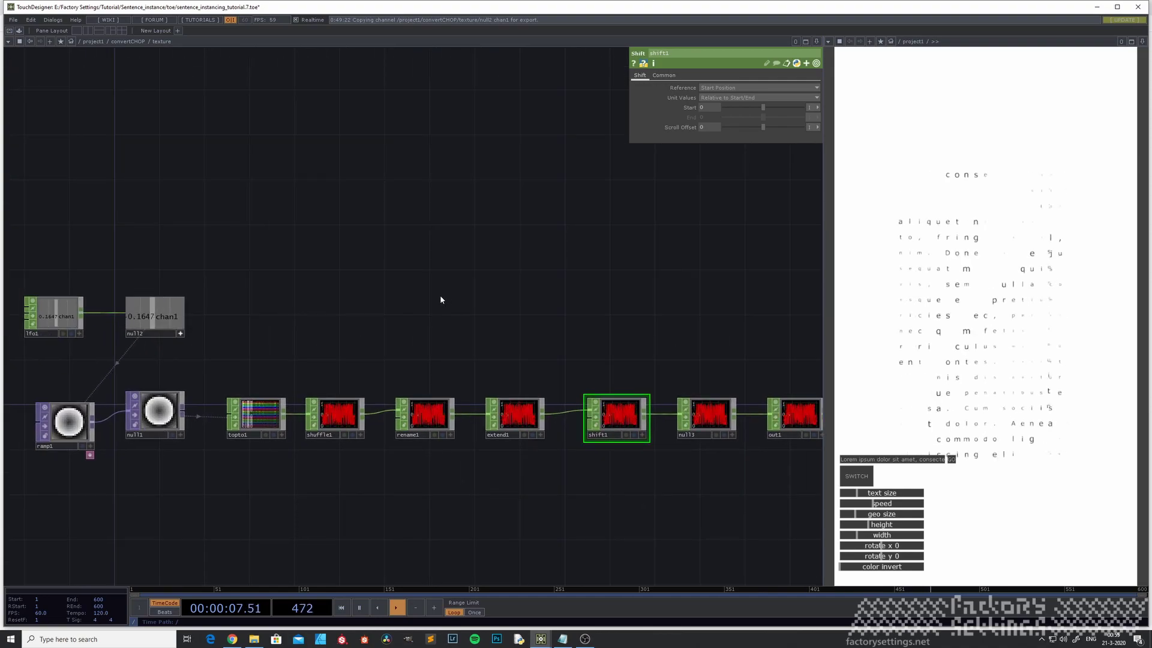
Add a Select CHOP above the chain and set its CHOP reference to ../null9.
key(Tab)
text(se)
click(496, 339)
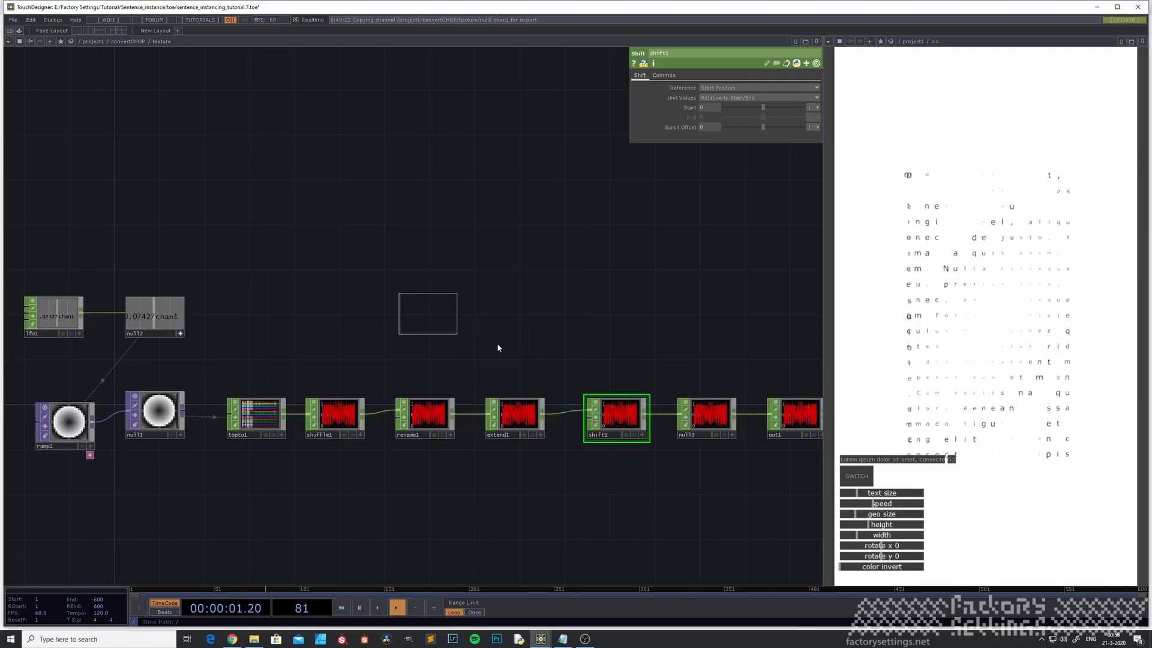
click(423, 316)
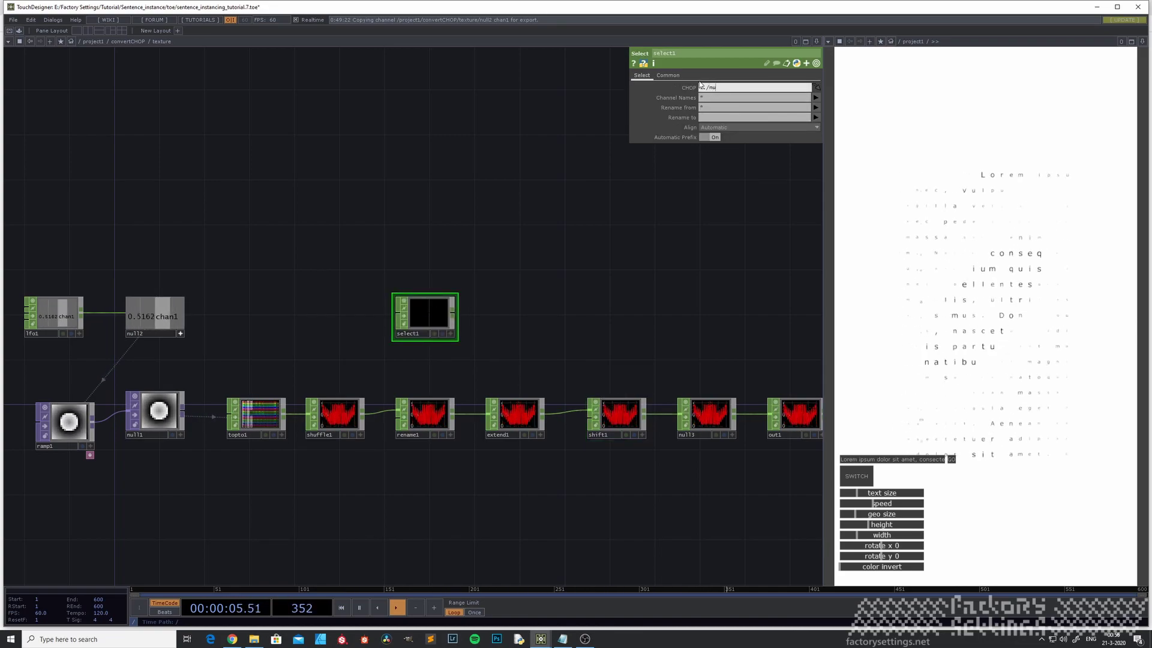
key(Return)
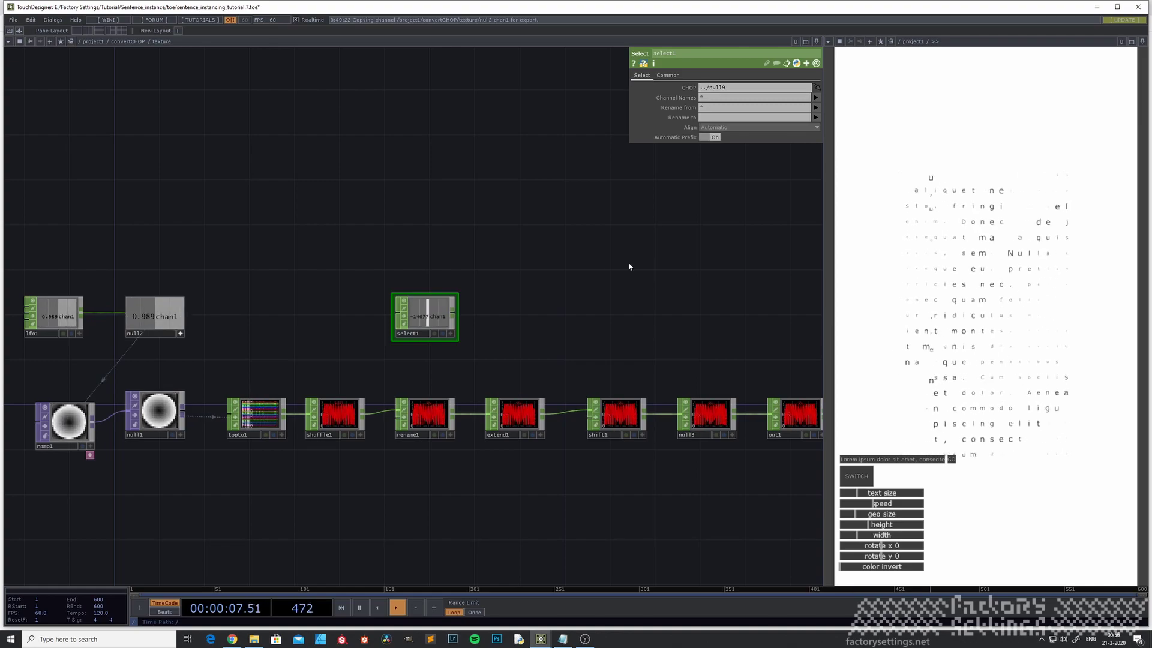
Add a Null CHOP after select1, placed above shift1.
scroll(457, 343, up, 2)
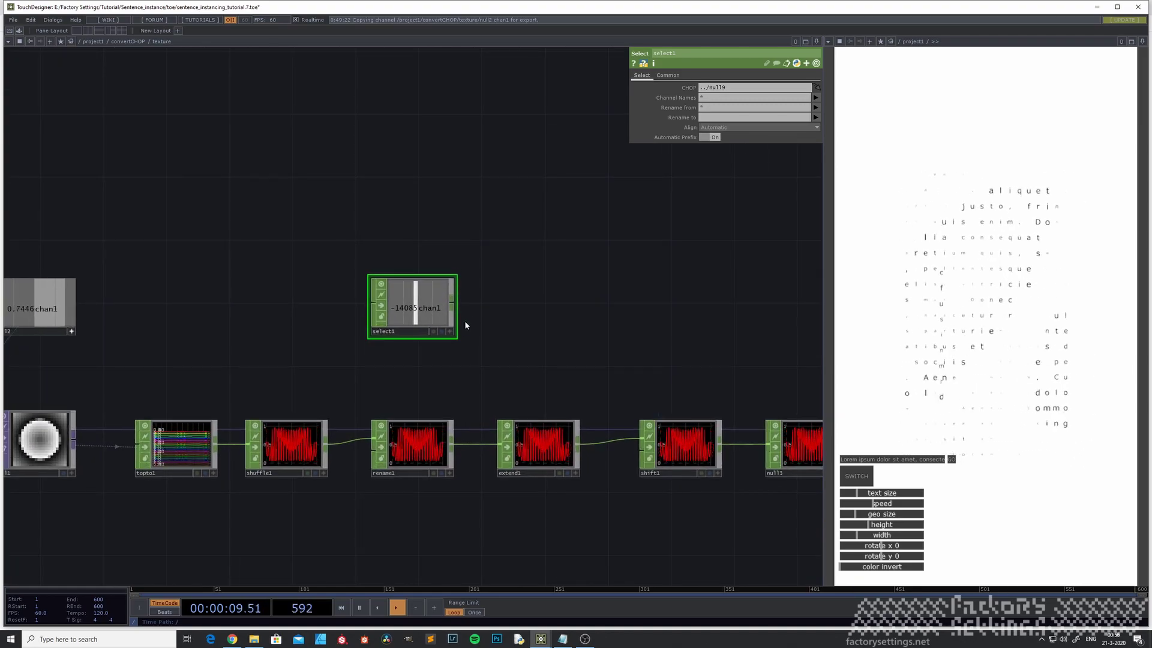
right_click(452, 306)
click(479, 311)
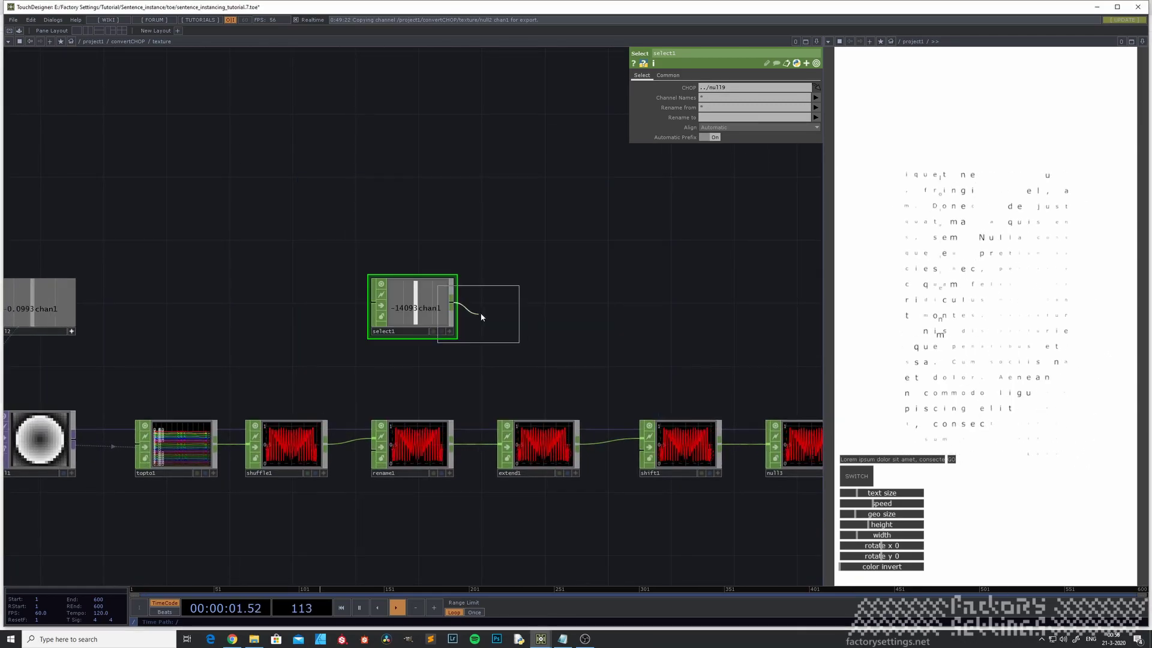
click(684, 309)
drag(603, 346, 432, 290)
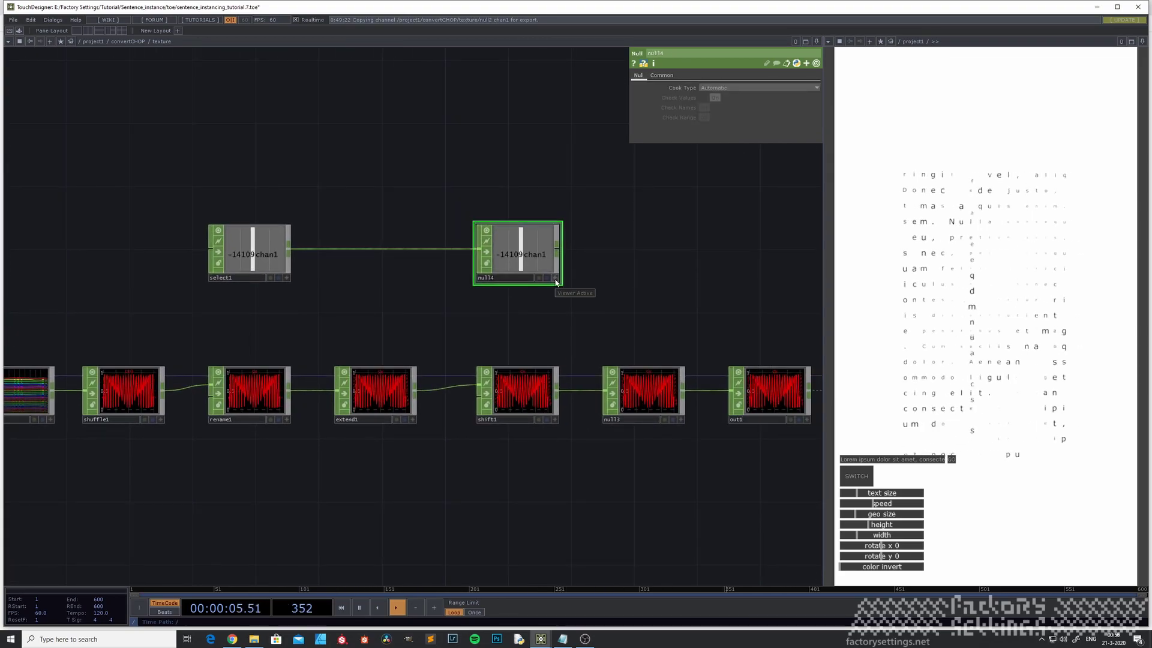
Drive shift1's Scroll Offset by exporting null4's chan1 channel to it.
click(527, 386)
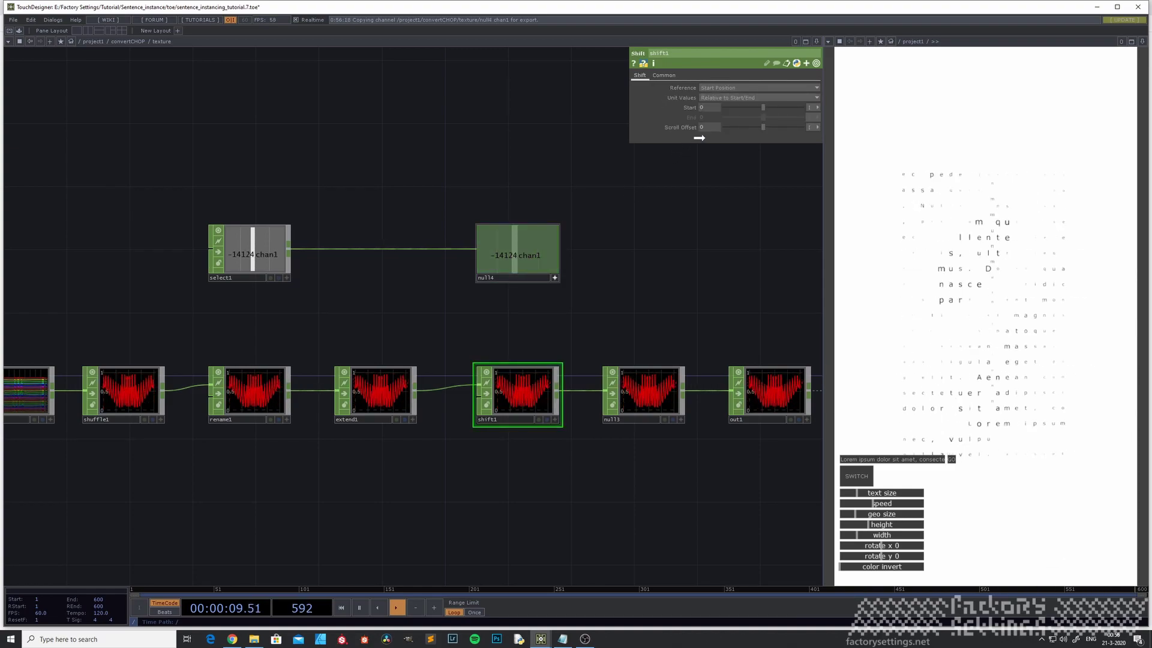
drag(704, 127, 710, 127)
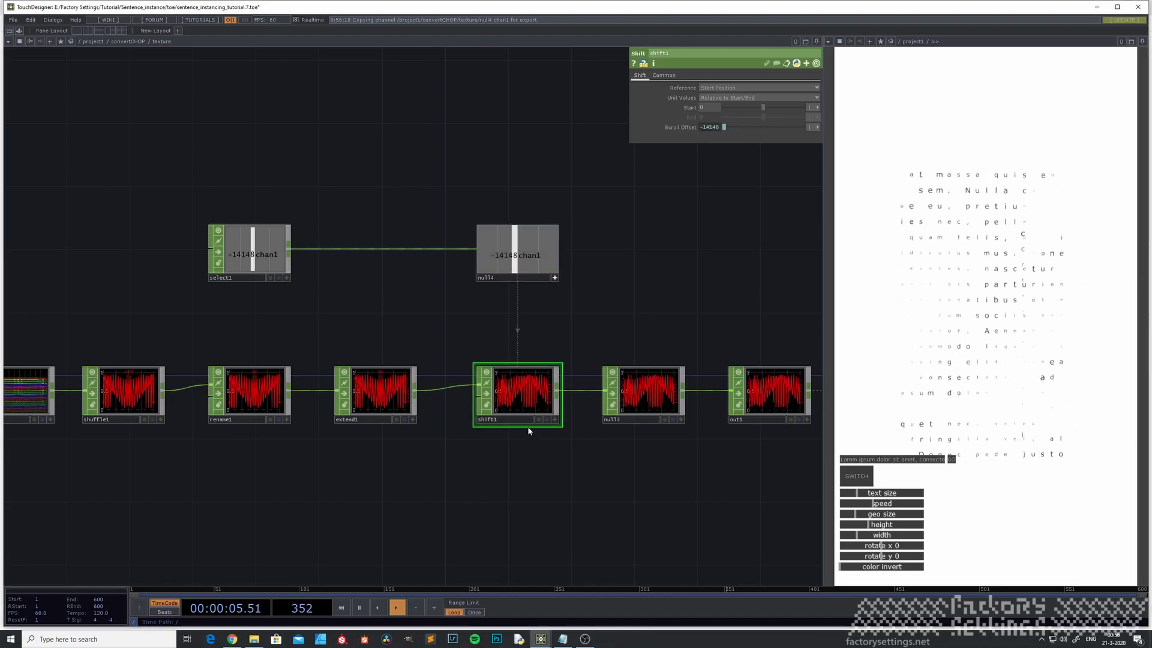
scroll(537, 420, up, 4)
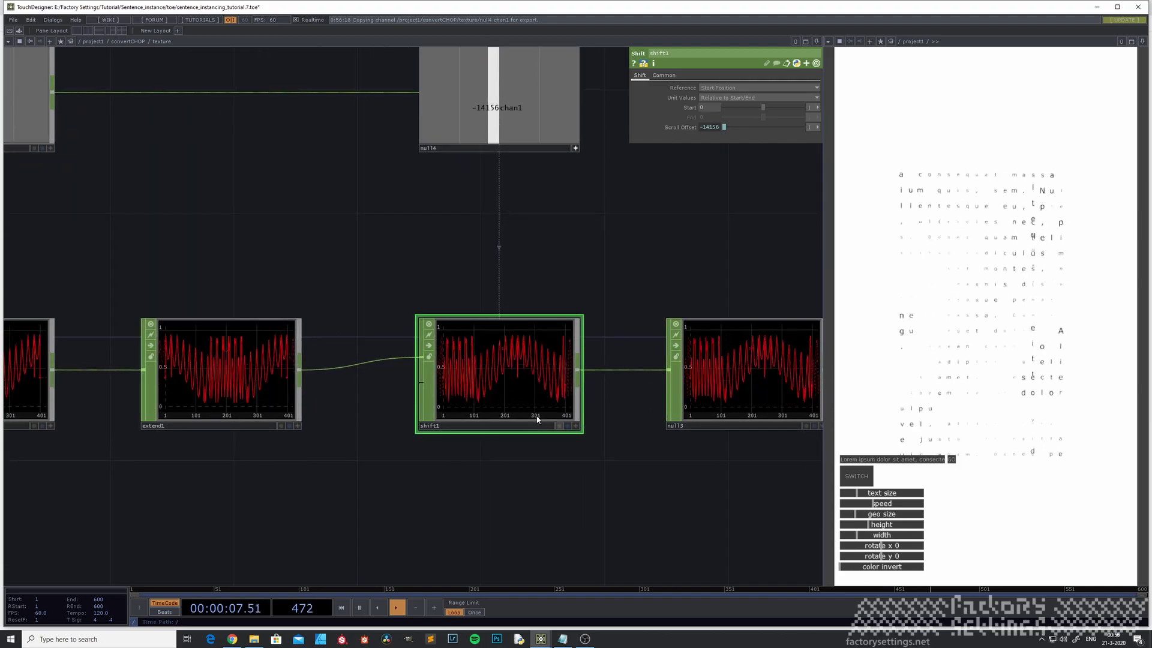
scroll(537, 419, up, 2)
scroll(537, 419, down, 3)
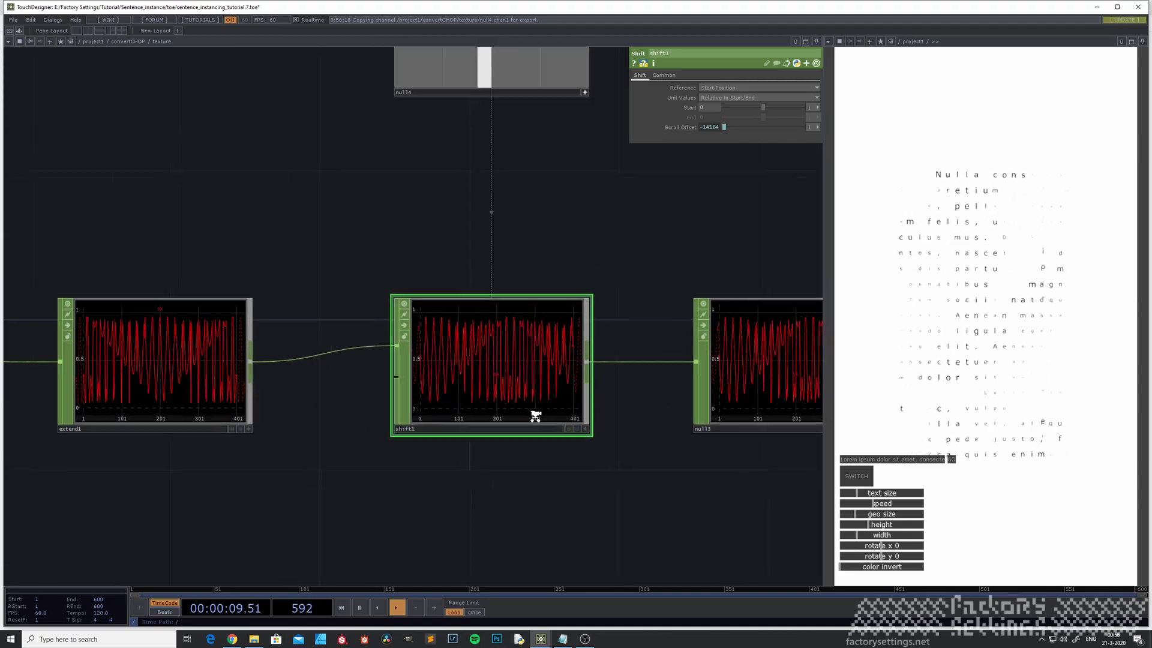
scroll(511, 396, down, 3)
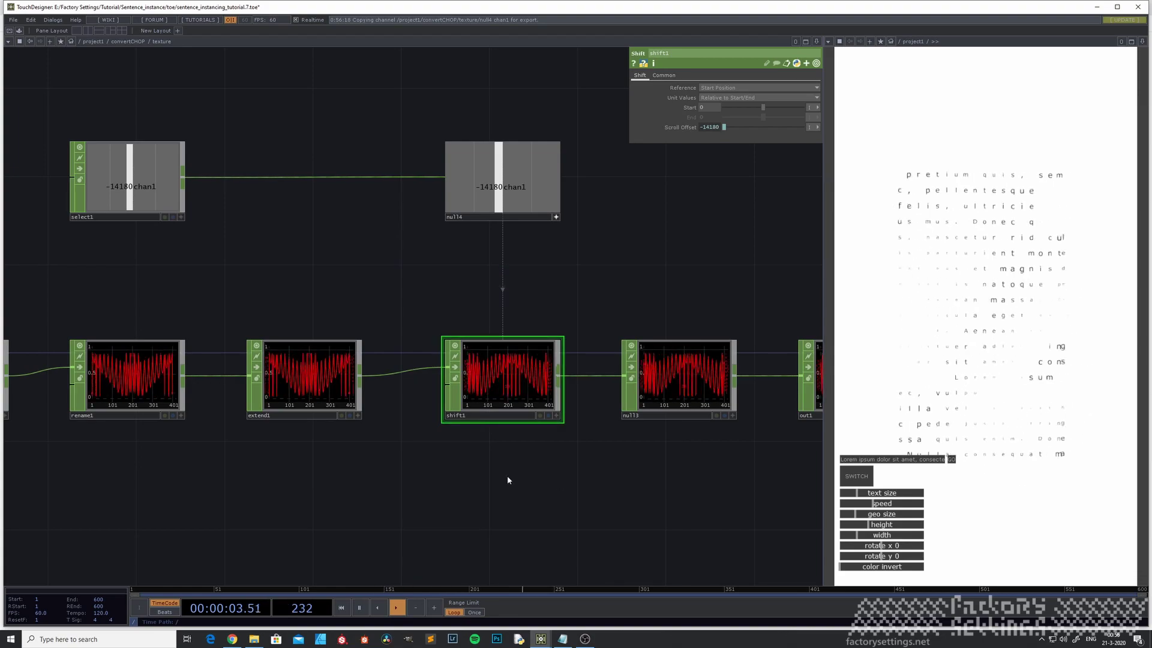
Append -1 to both of ramp1's resolution expressions, giving op.GRID.op('grid1').par.cols-1 and op.GRID.op('grid1').par.rows-1.
scroll(556, 480, down, 4)
scroll(218, 503, up, 2)
drag(192, 371, 297, 374)
scroll(297, 374, up, 2)
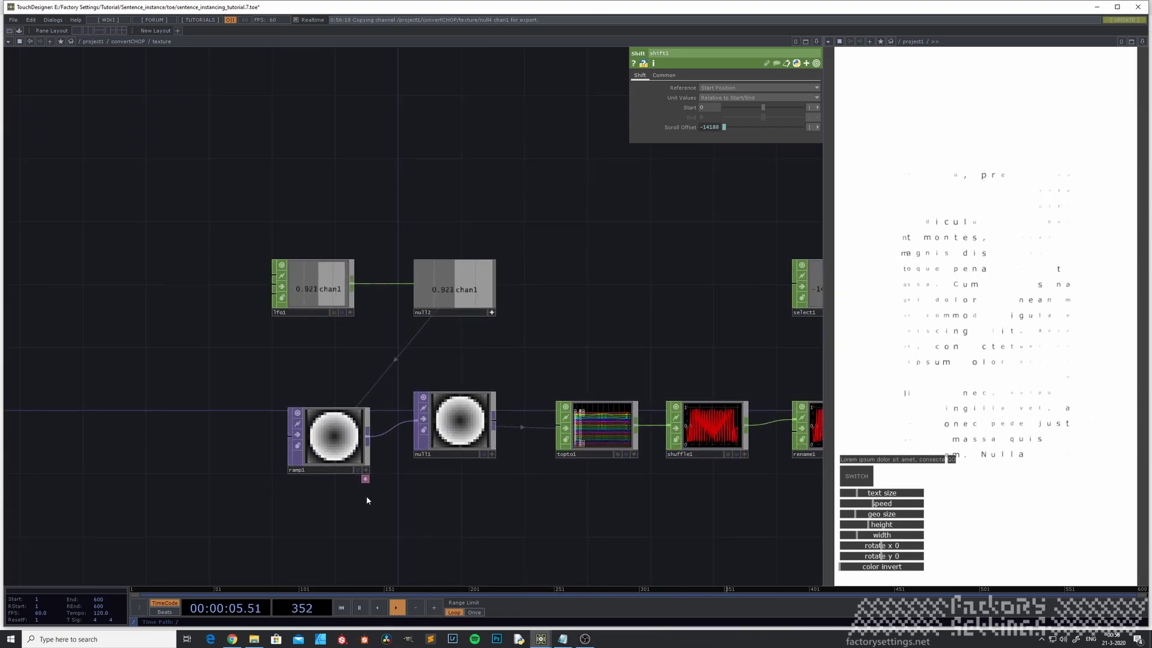
click(337, 451)
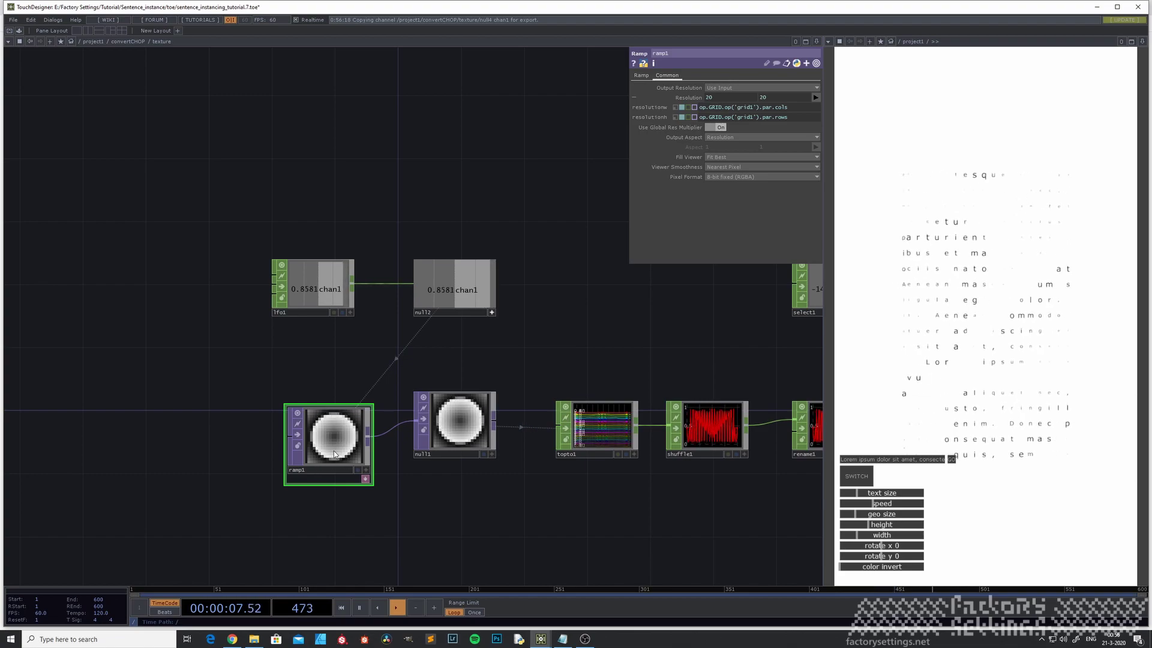
click(790, 105)
text(-1)
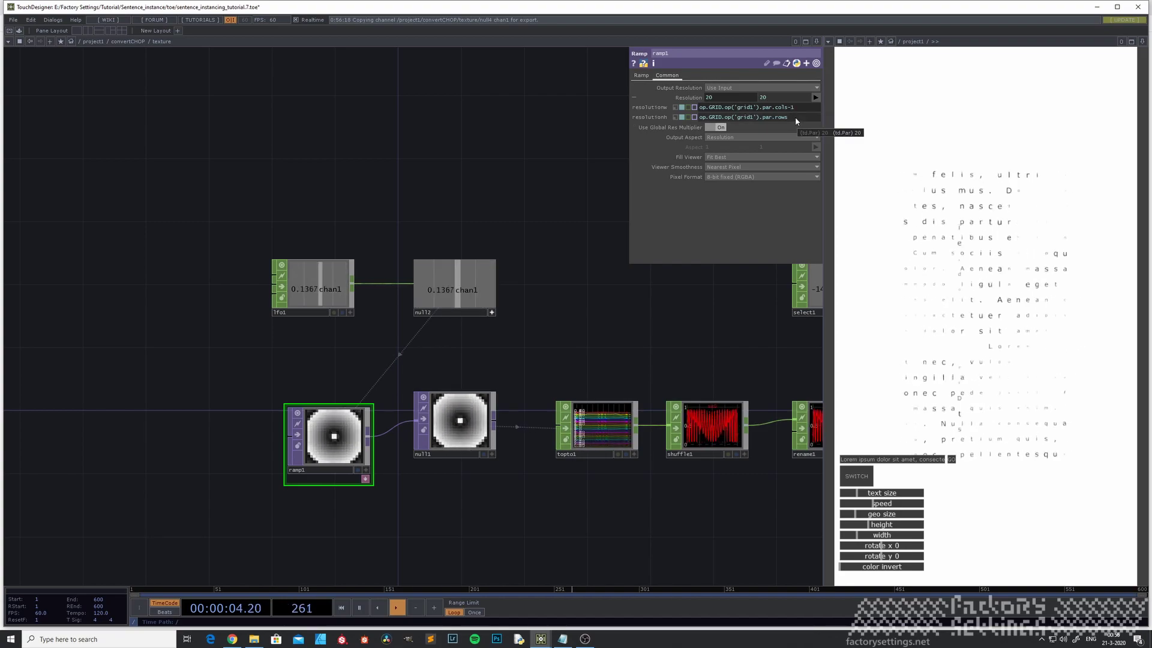
key(Return)
text(-1)
key(Return)
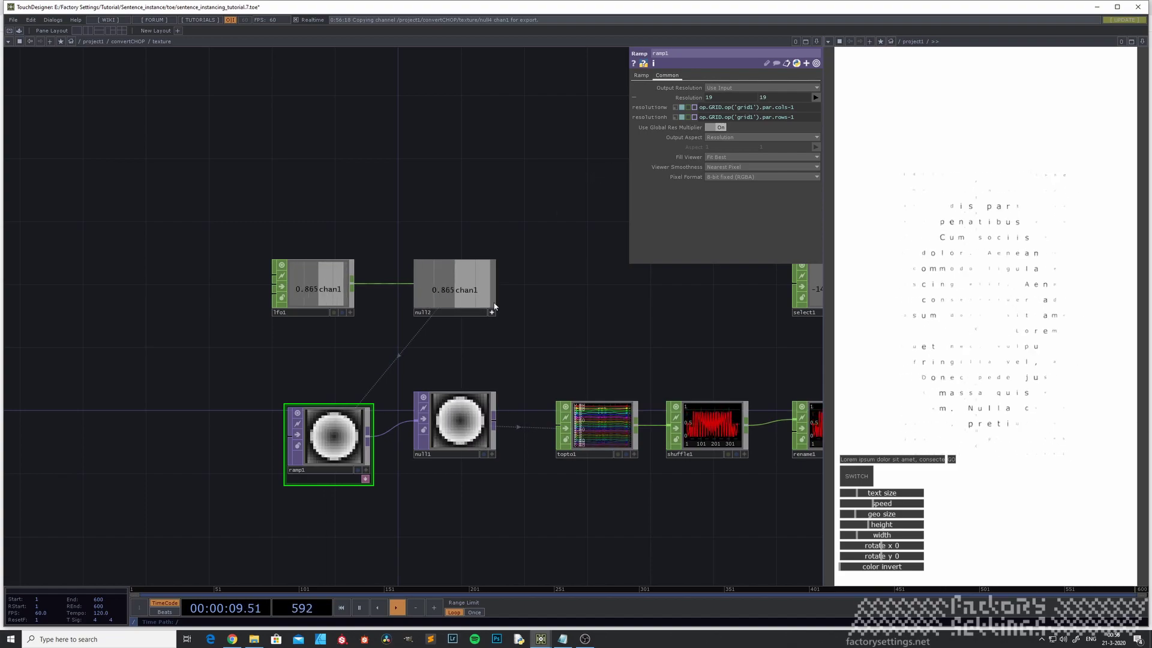
Switch to the browser's Blind Text Generator, generate 1000 characters of Lorem ipsum, and copy the text as the project's new sentence.
drag(615, 344, 387, 300)
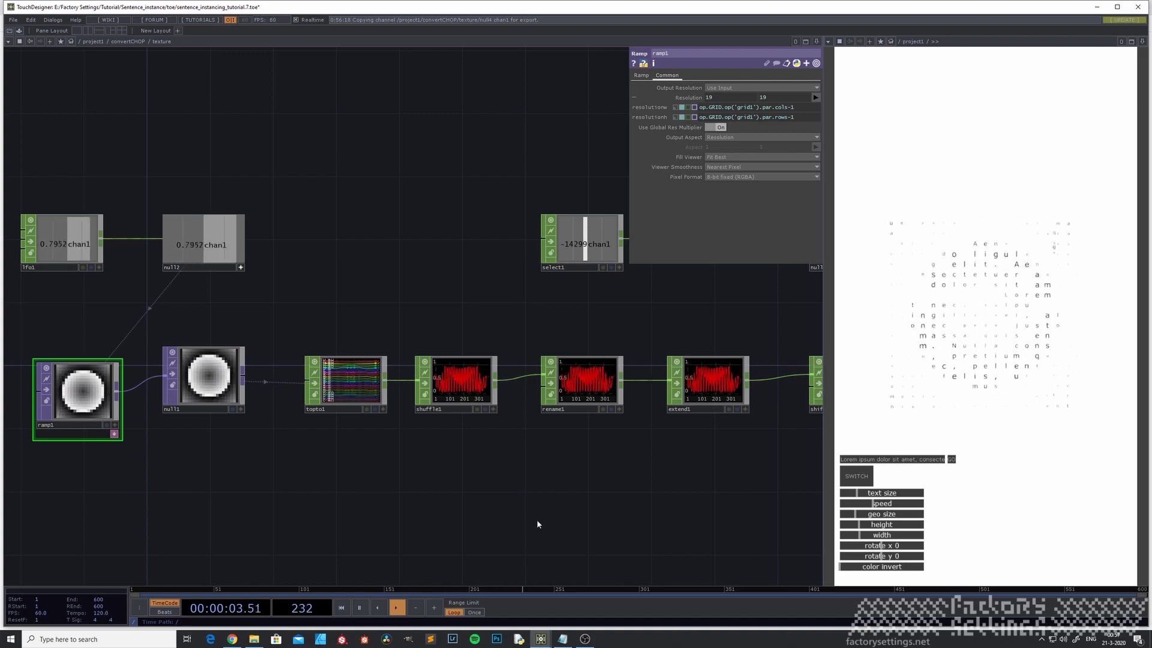
drag(448, 530, 342, 442)
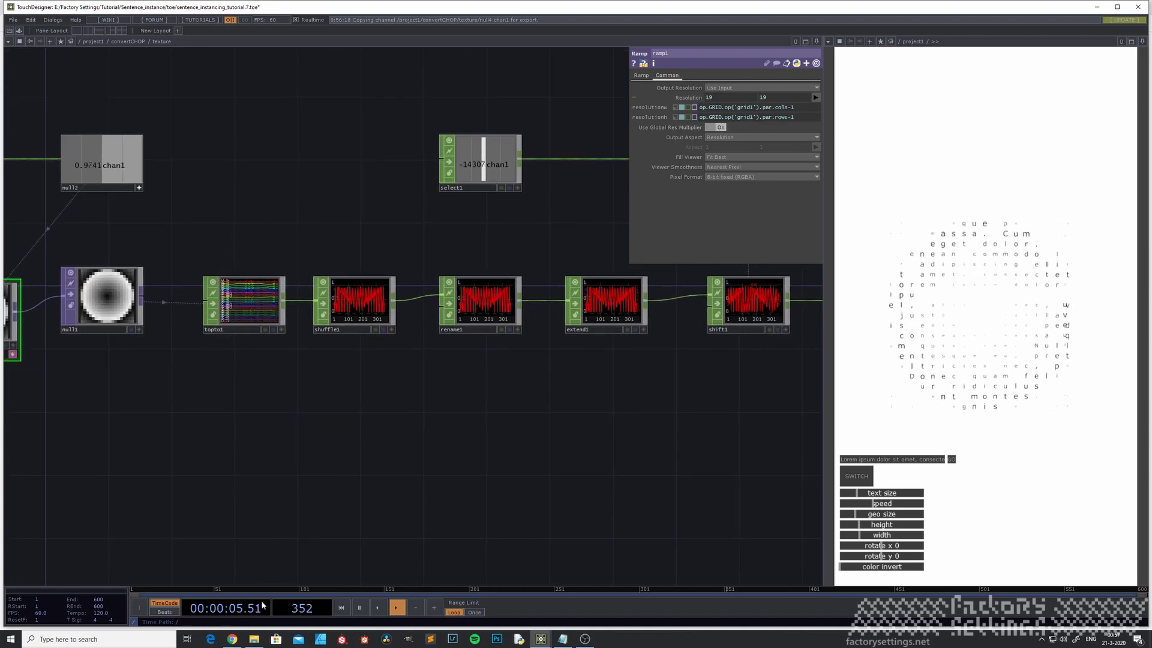
click(232, 641)
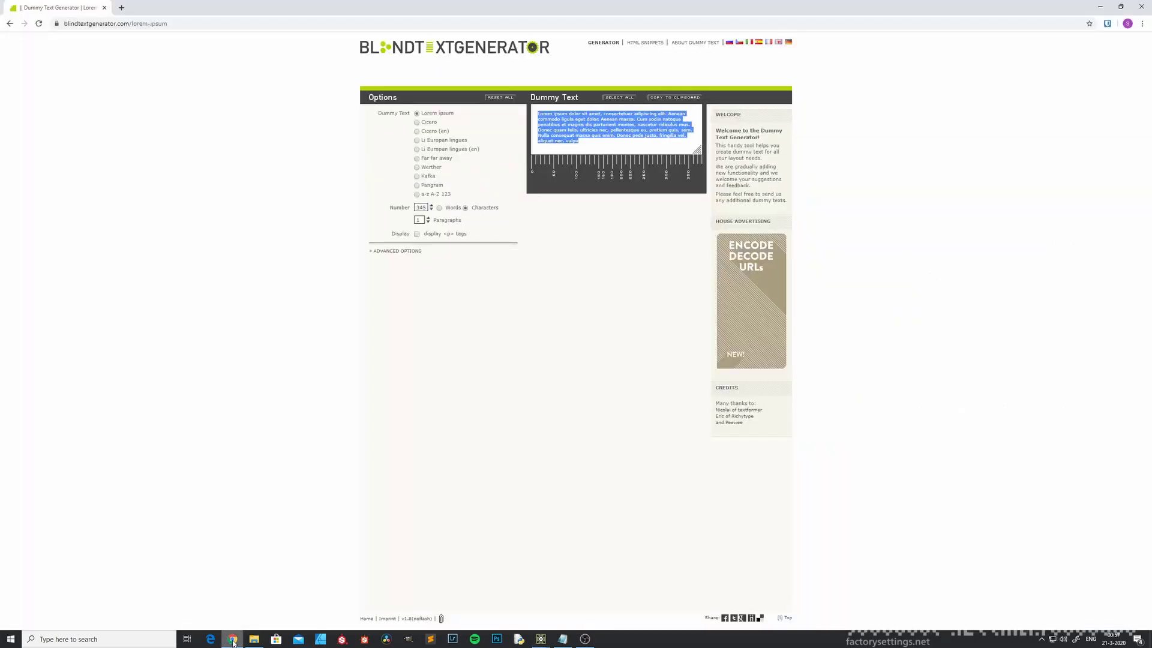
double_click(421, 207)
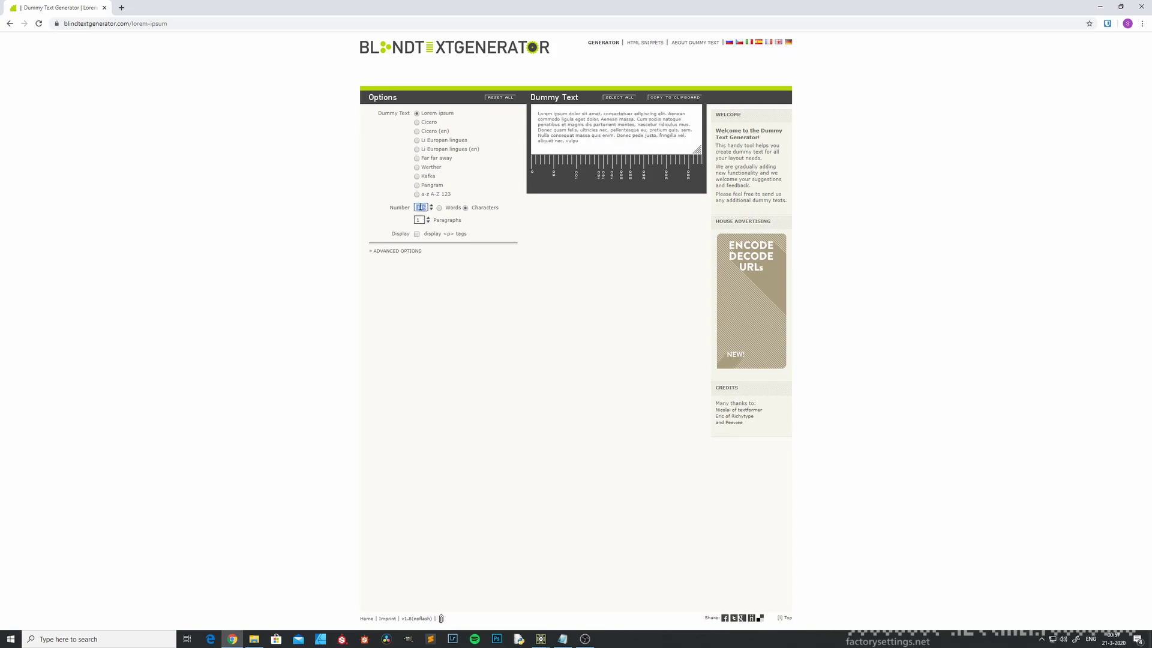
text(1000)
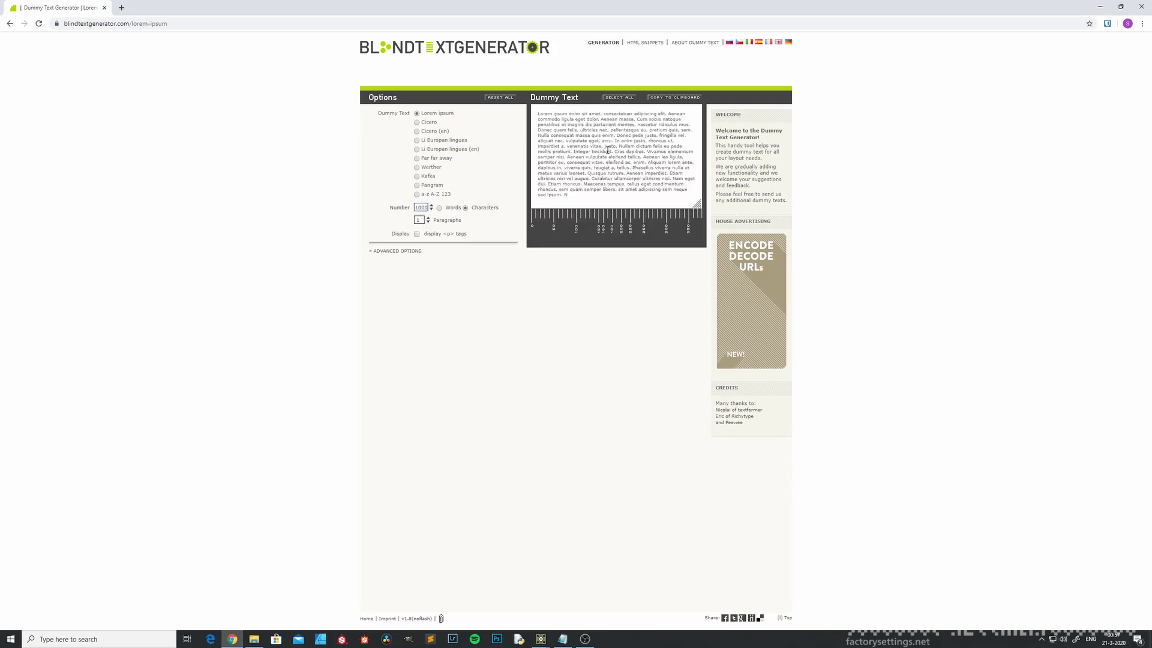
click(608, 149)
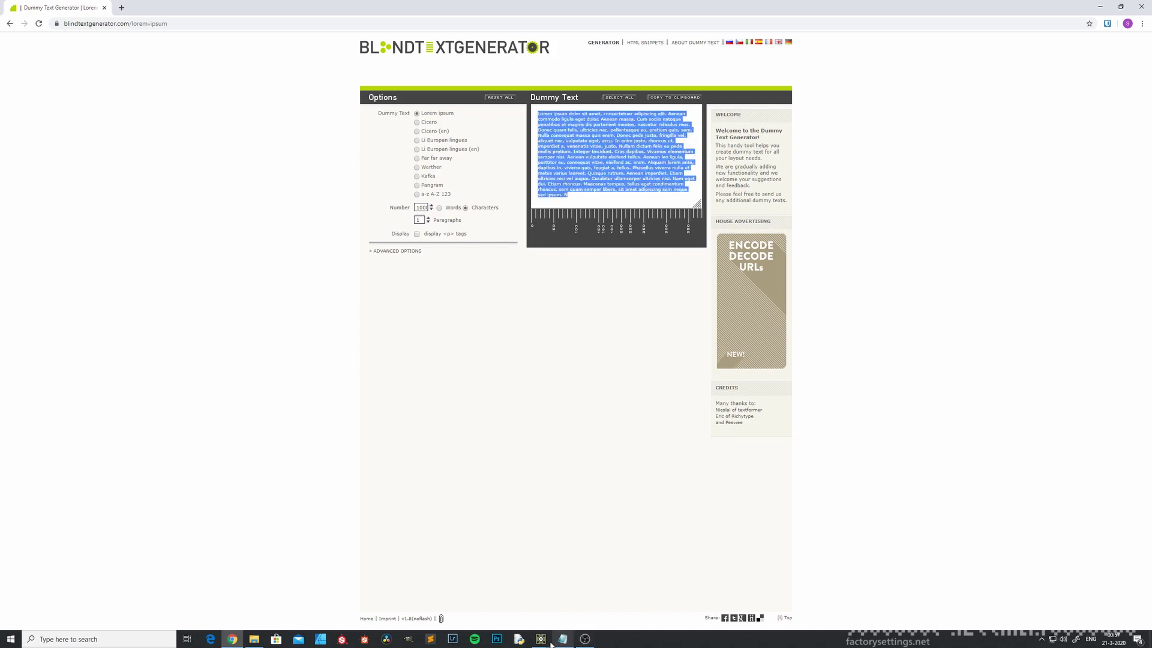
click(537, 611)
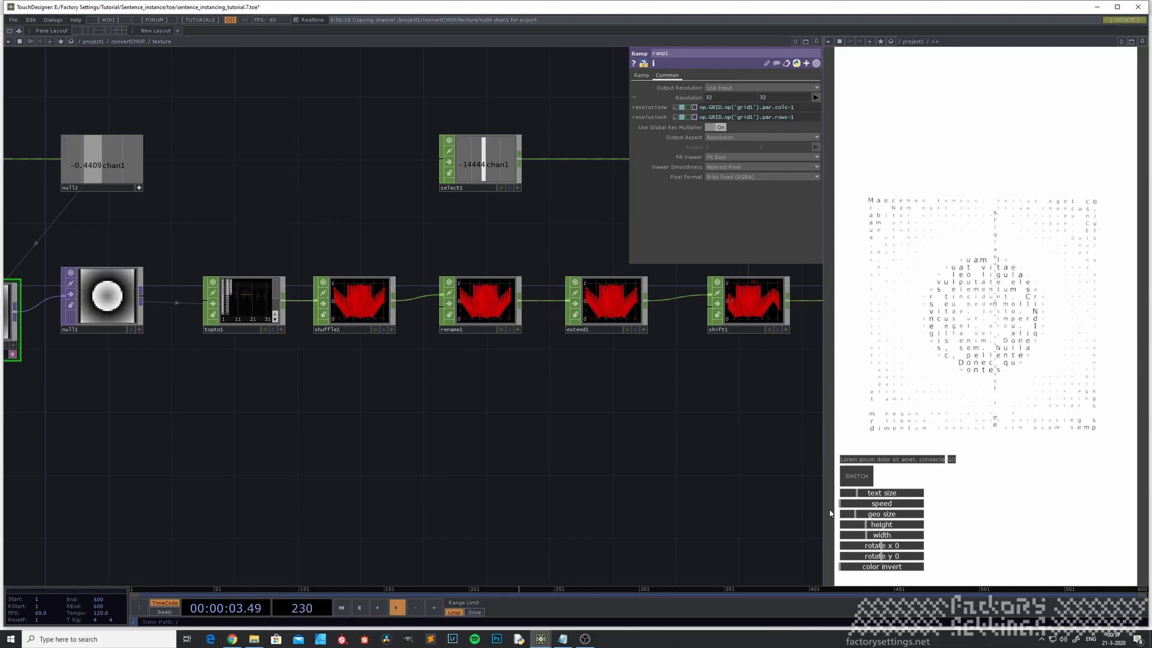
Lower ramp1's Period below 1 to tighten the circular pattern.
drag(191, 428, 370, 465)
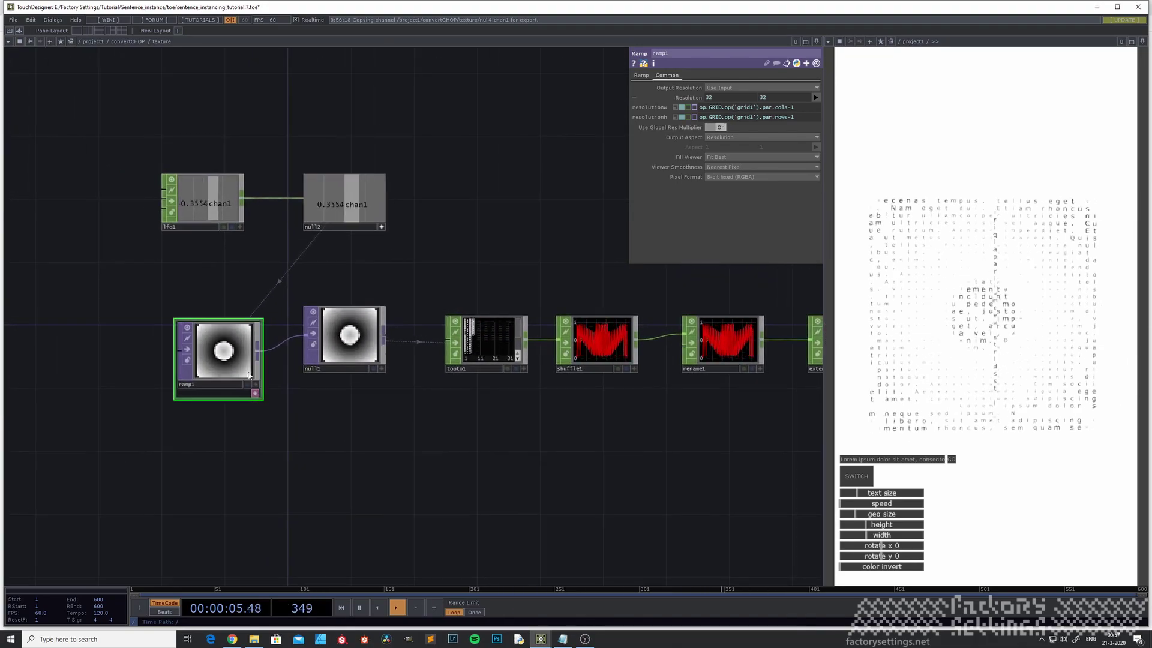
drag(178, 463, 281, 488)
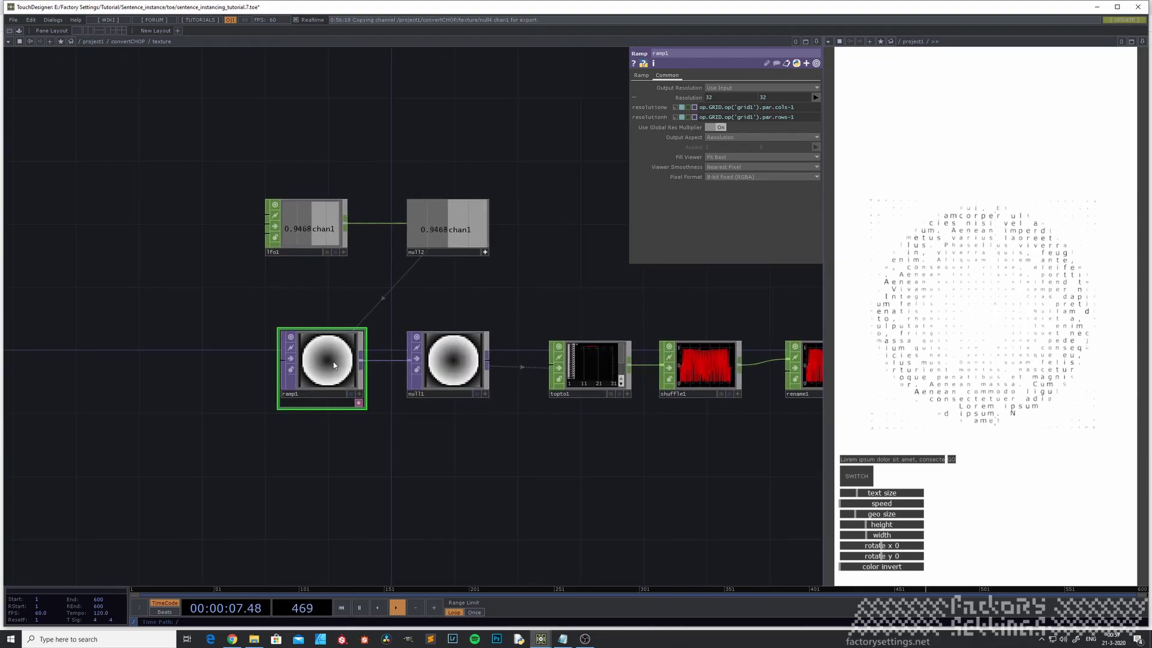
click(642, 77)
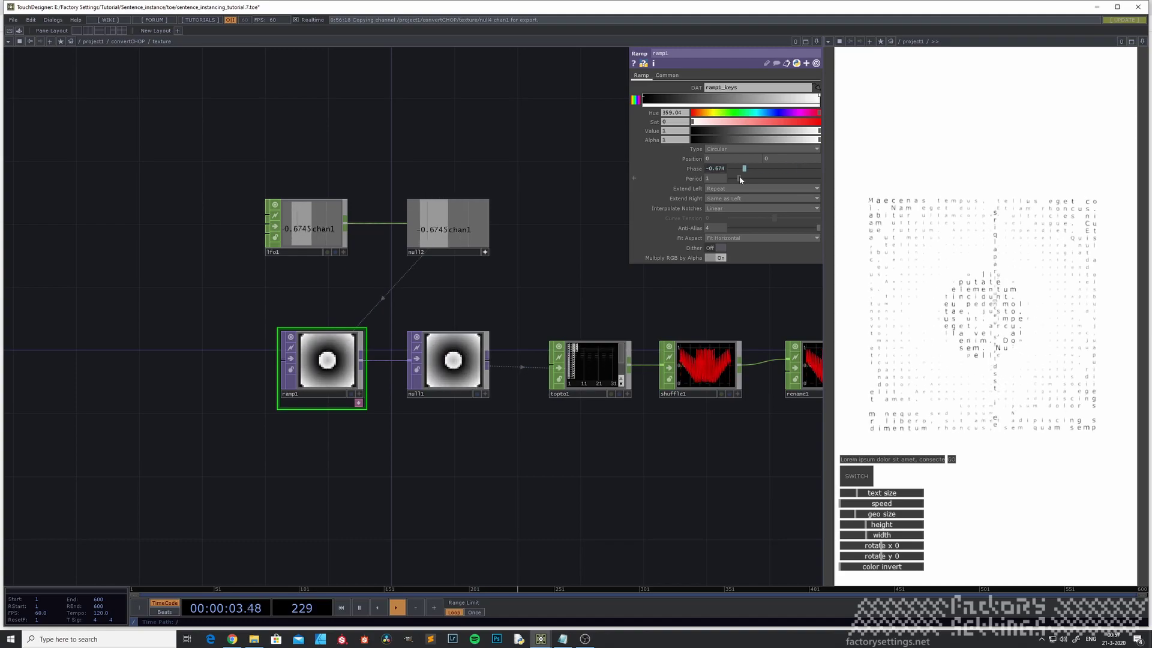
drag(746, 179, 732, 176)
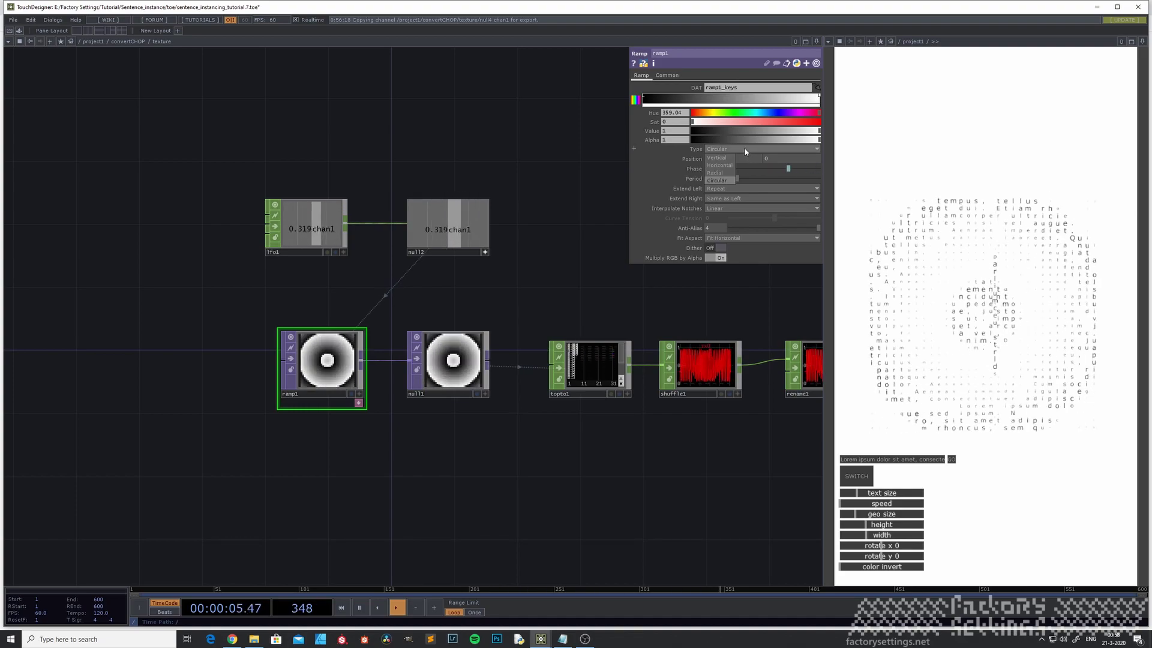
Try the Vertical, Horizontal and Radial types on ramp1, and return the type to Circular.
click(723, 158)
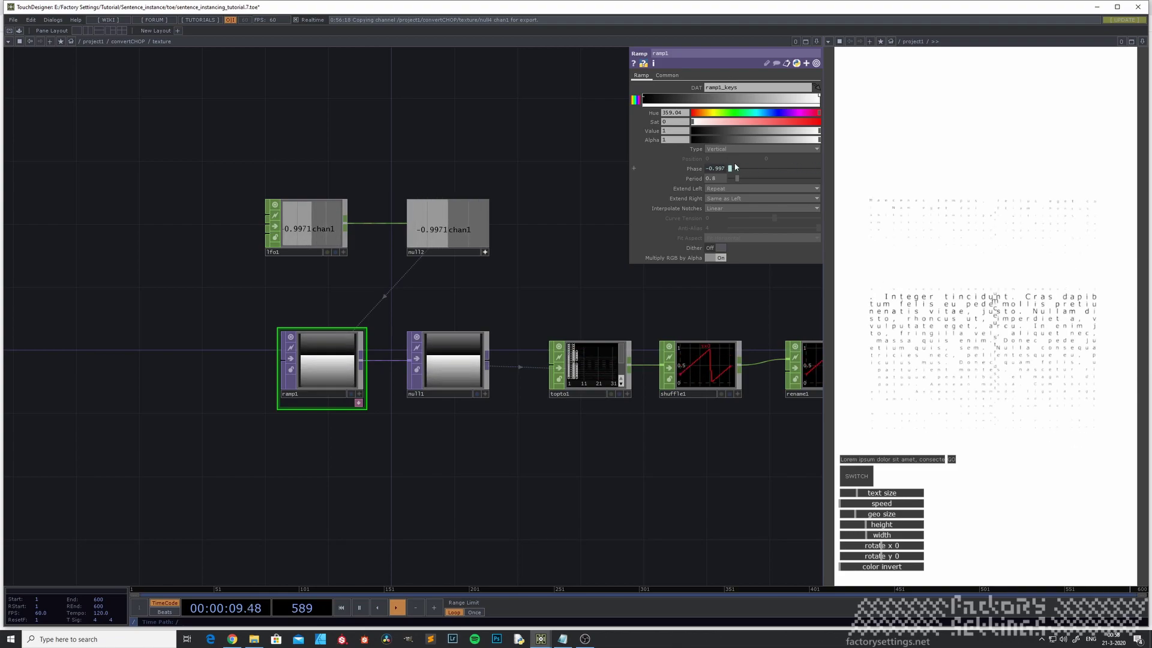
click(743, 149)
click(728, 167)
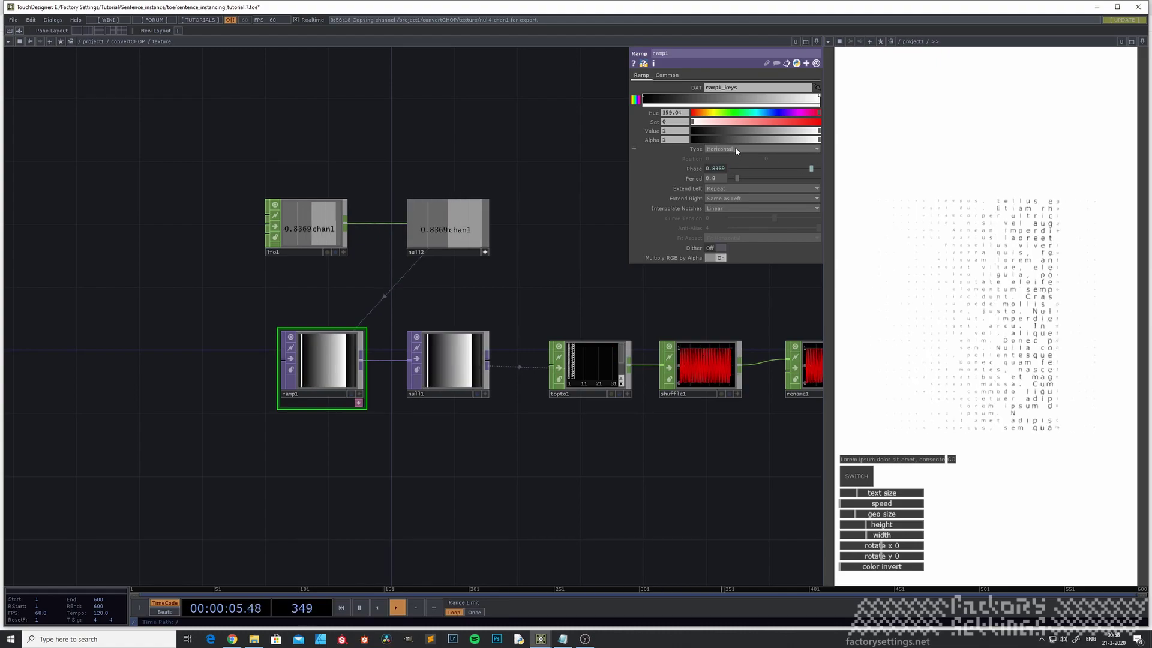
click(737, 151)
click(721, 173)
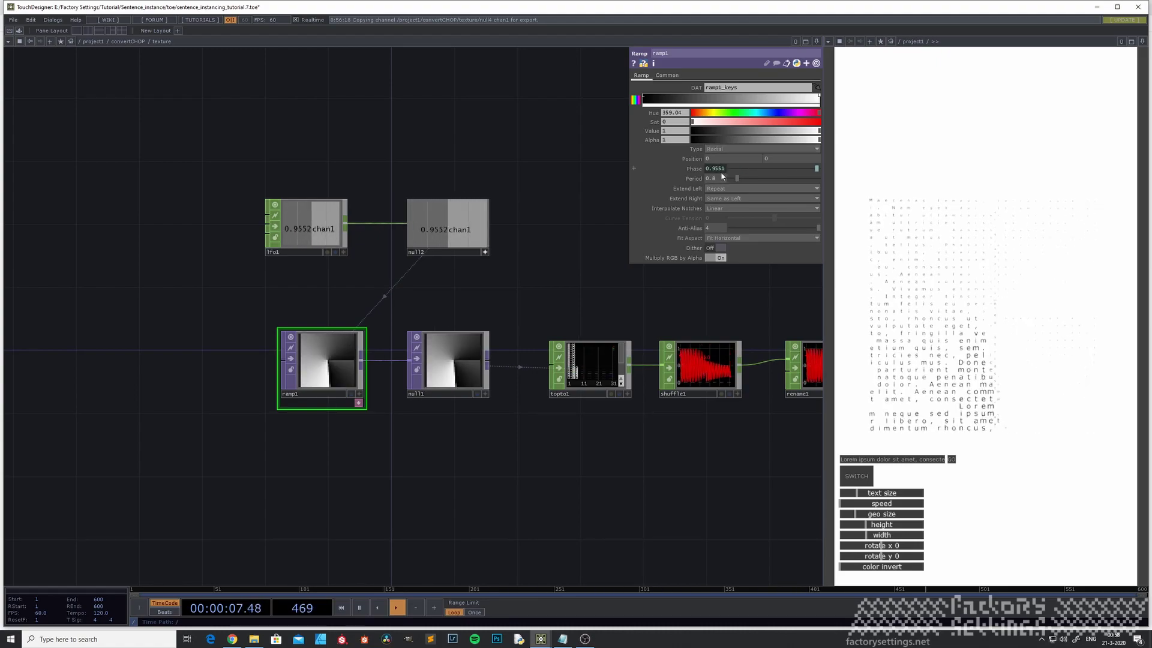
click(725, 149)
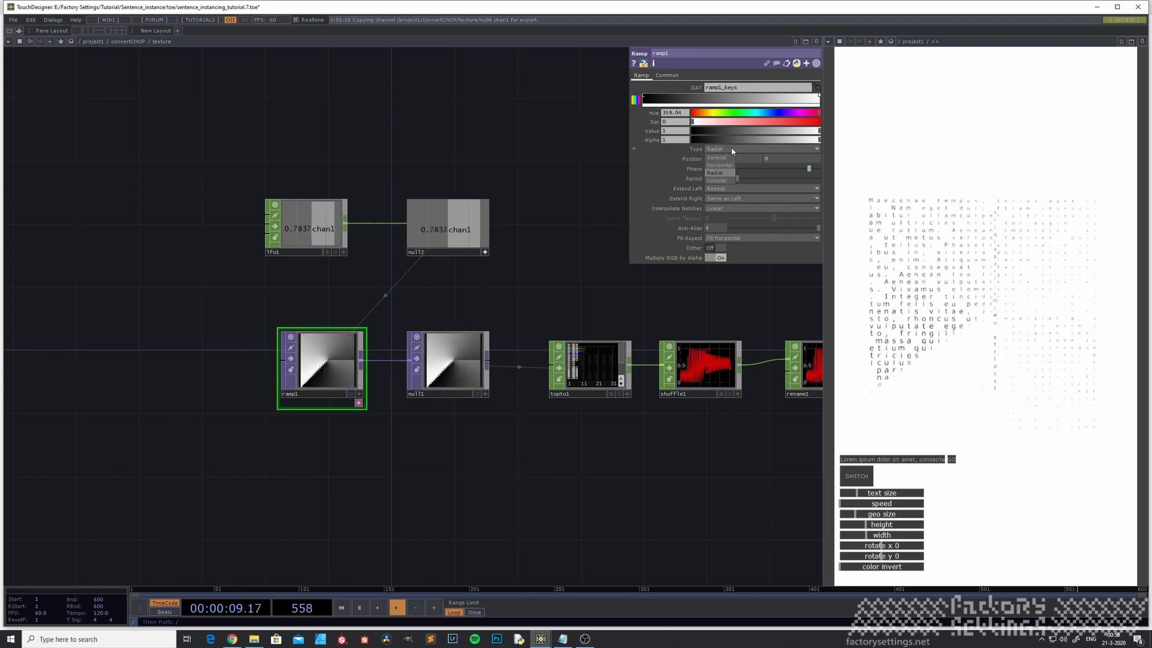
click(719, 180)
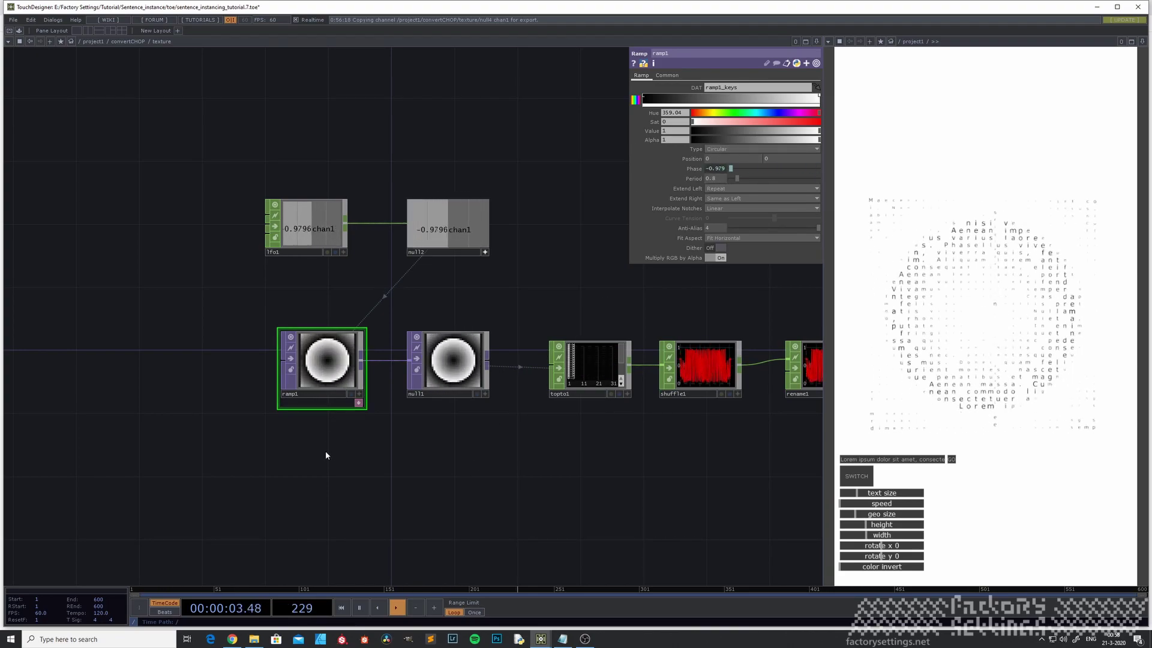
Review the texture network from ramp1 and lfo1 through topto1, extend1 and shift1 to out1.
scroll(325, 451, up, 4)
scroll(320, 391, down, 2)
drag(361, 448, 349, 501)
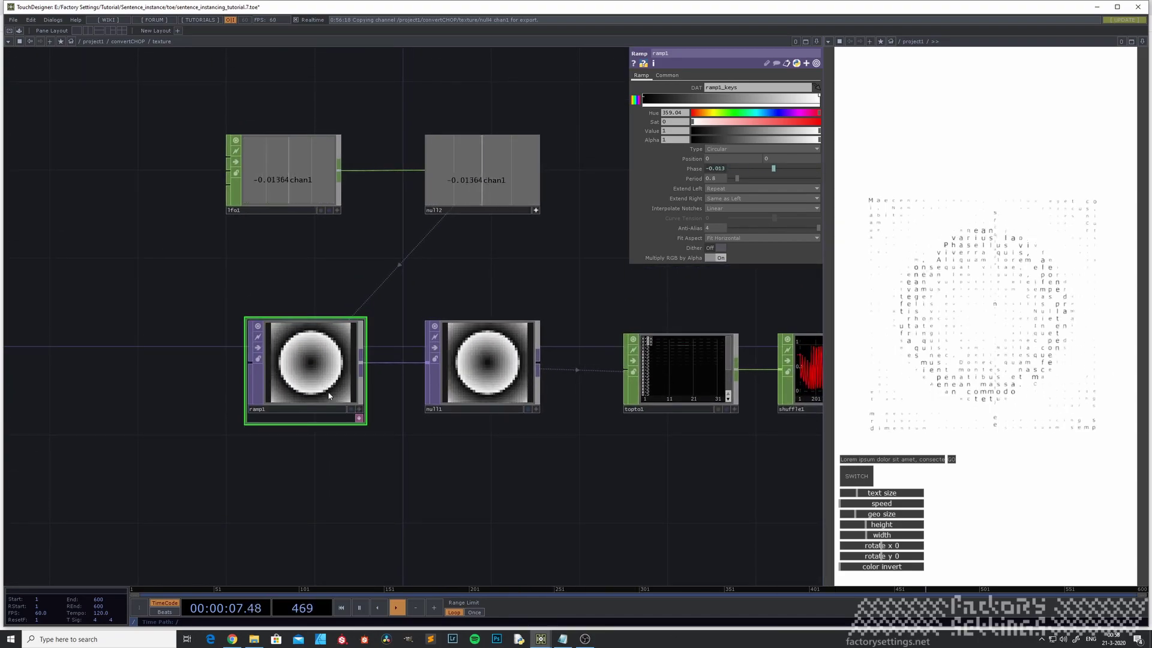
key(h)
drag(417, 421, 180, 432)
scroll(391, 408, up, 3)
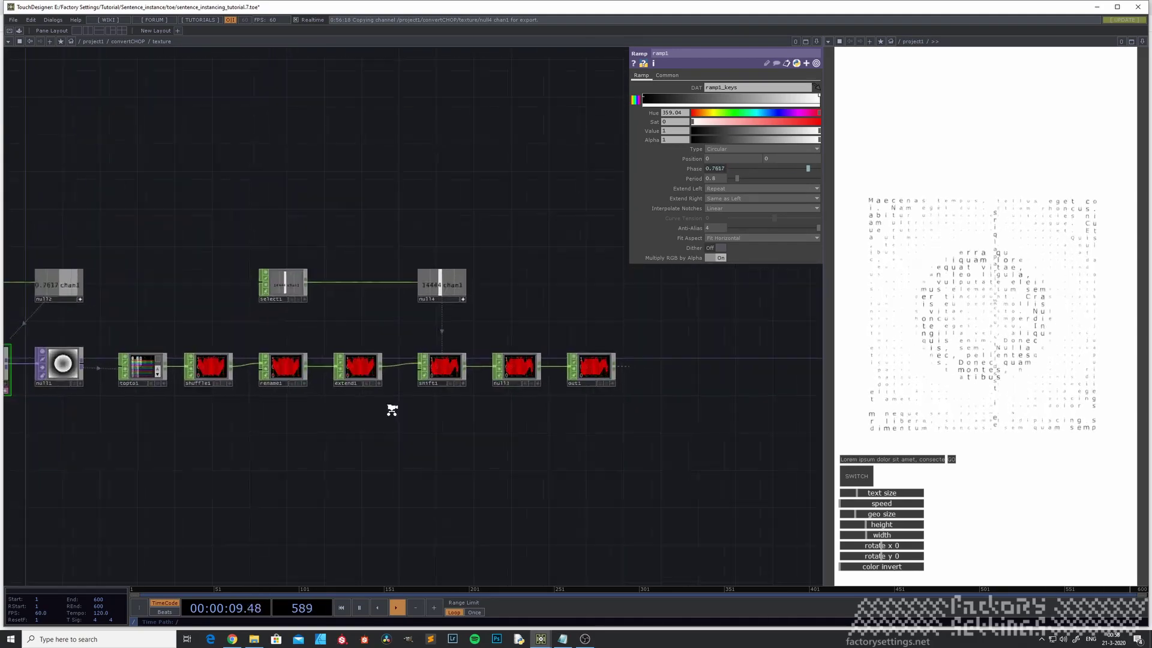
drag(318, 415, 404, 428)
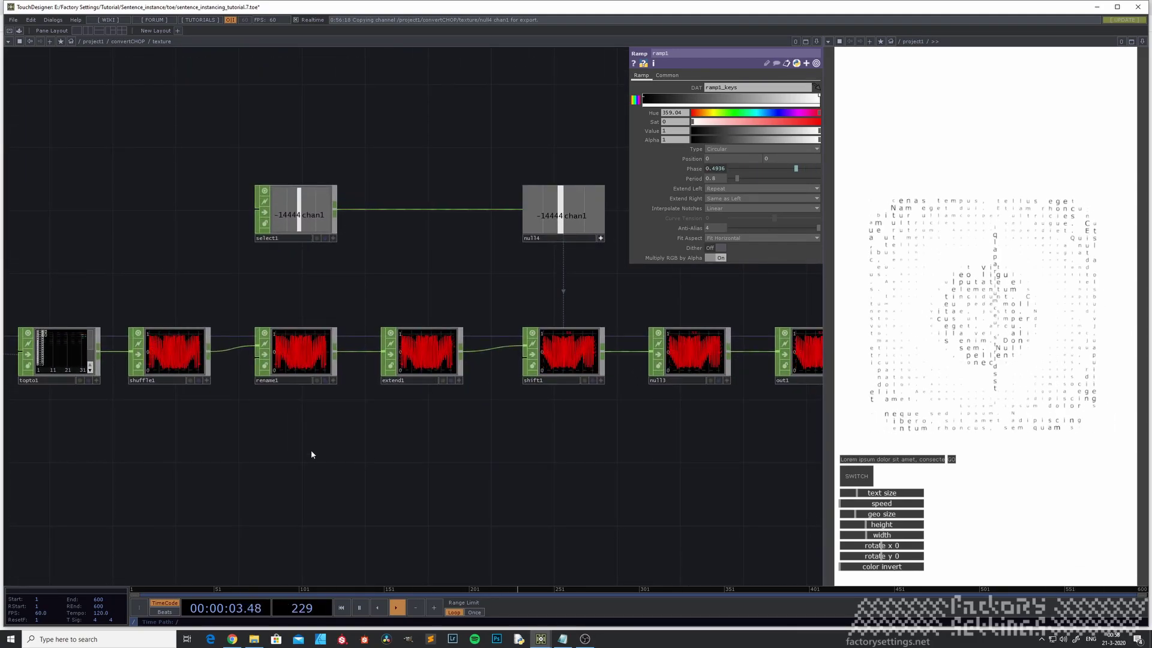
drag(312, 455, 437, 446)
drag(359, 467, 574, 453)
drag(173, 481, 316, 434)
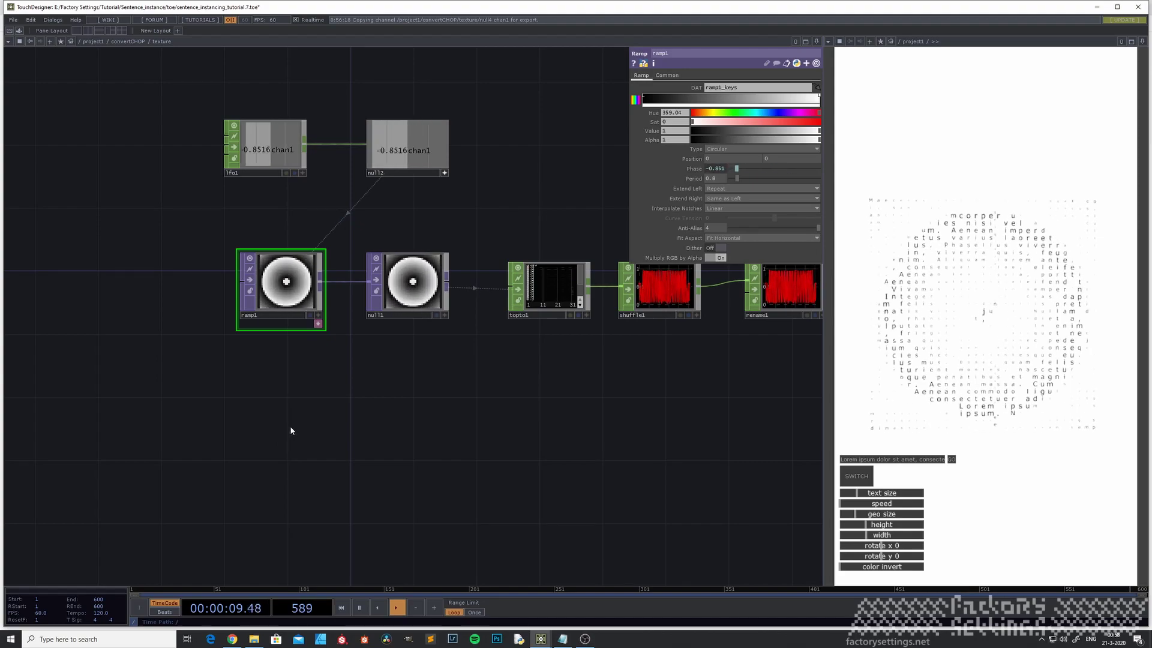
drag(283, 395, 278, 372)
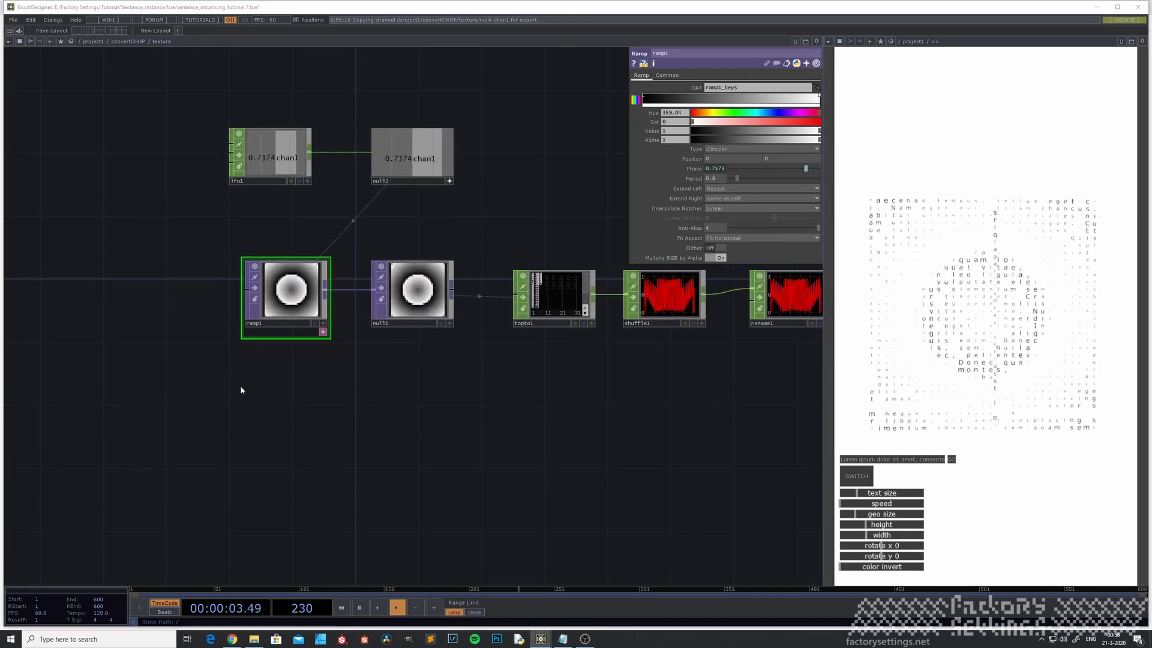
Add a Text TOP below ramp1.
key(Tab)
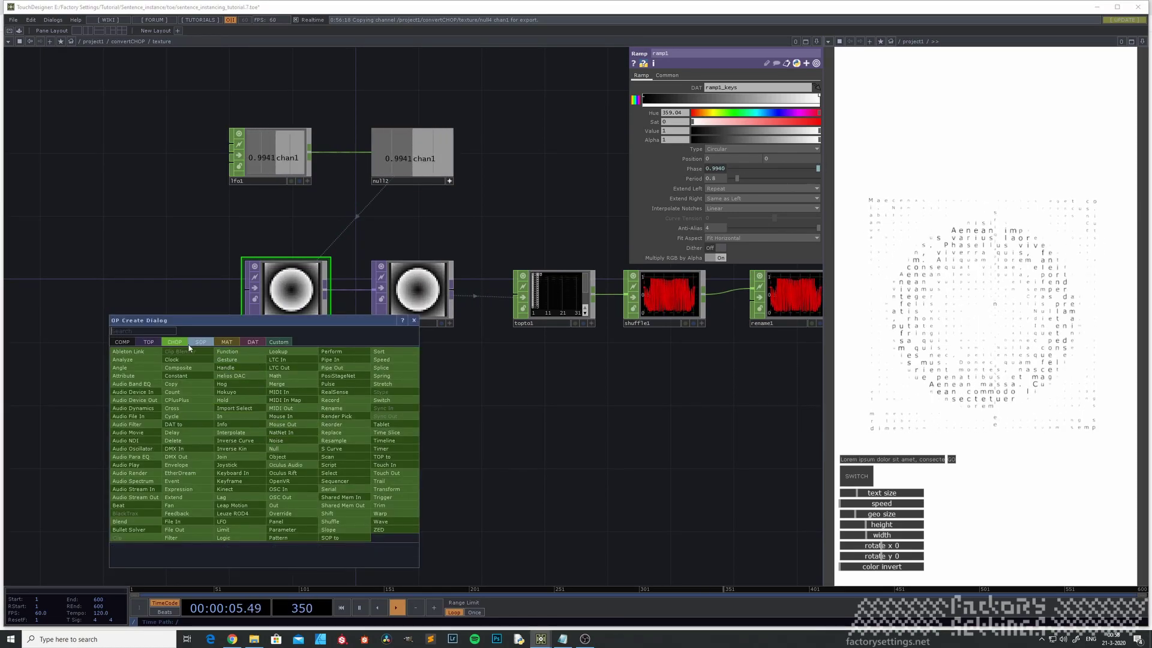
click(149, 342)
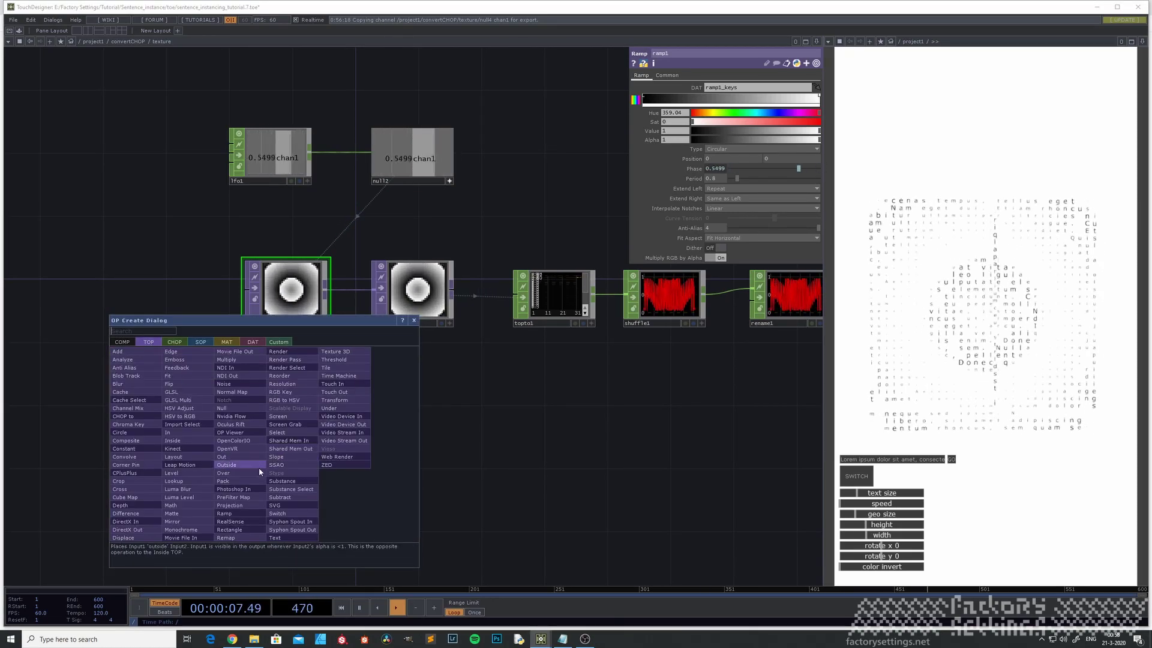
click(295, 538)
click(285, 438)
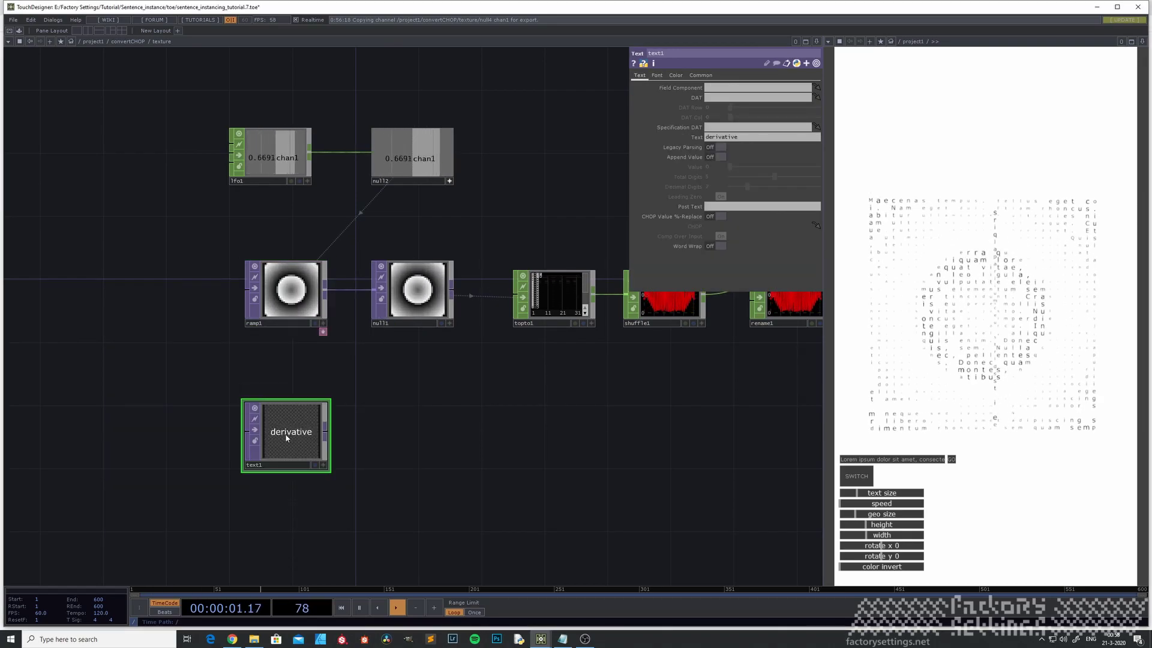
Copy ramp1's resolution expressions, op.GRID.op('grid1').par.cols-1 and op.GRID.op('grid1').par.rows-1, into text1's Resolution width and height.
click(291, 304)
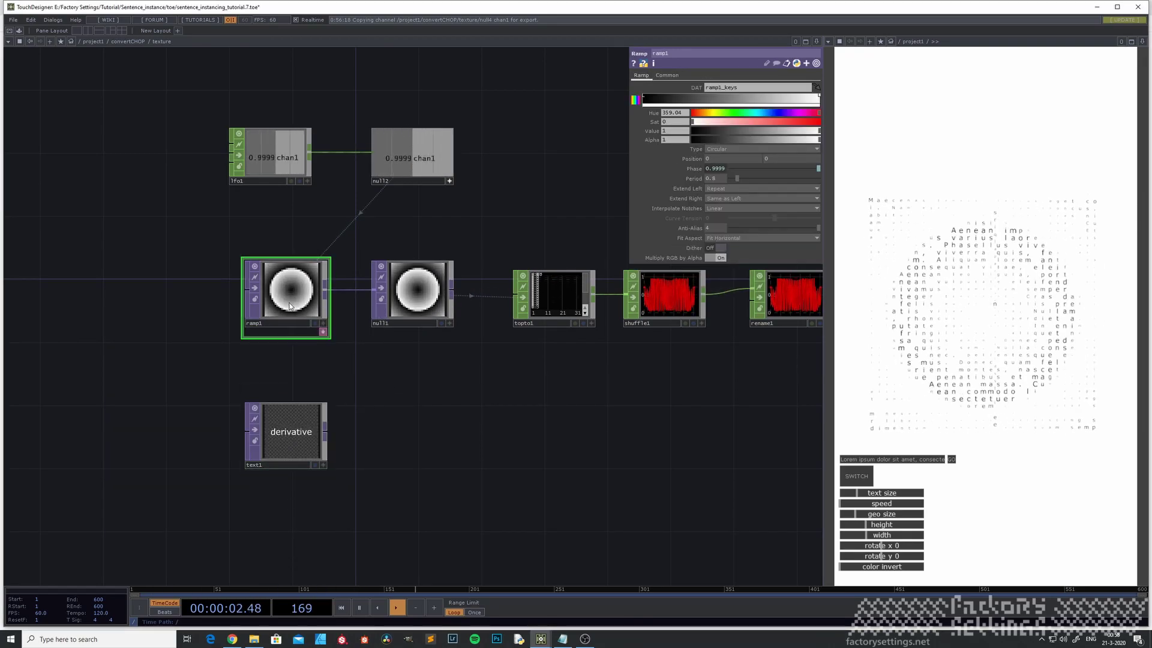
click(666, 76)
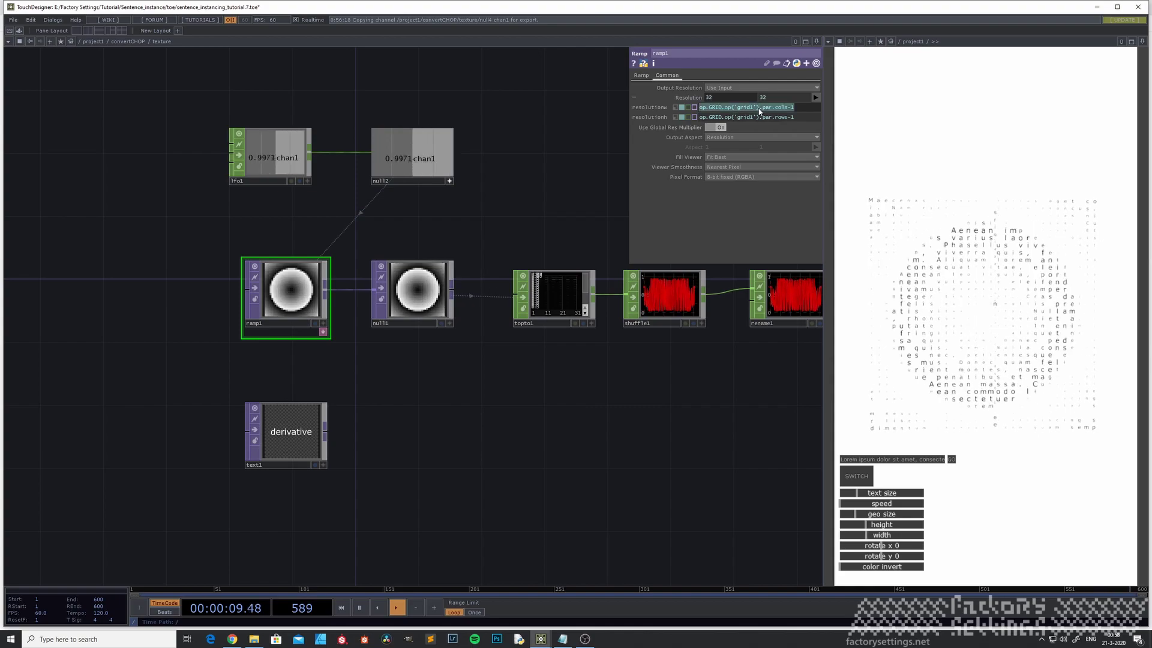
click(279, 439)
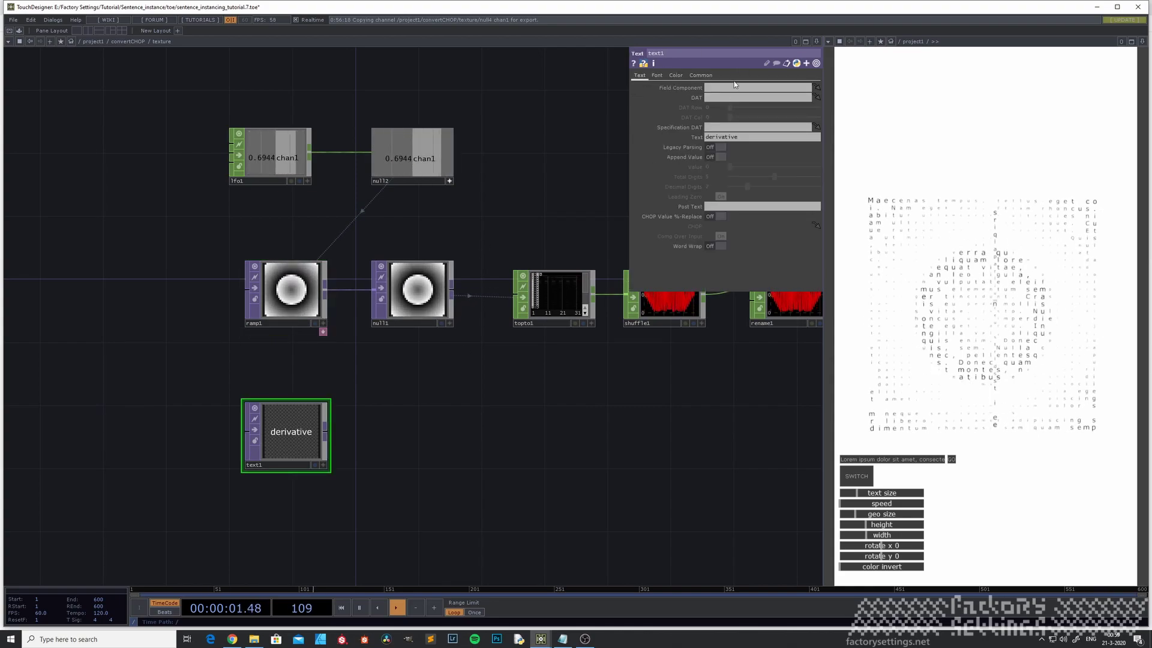
click(701, 76)
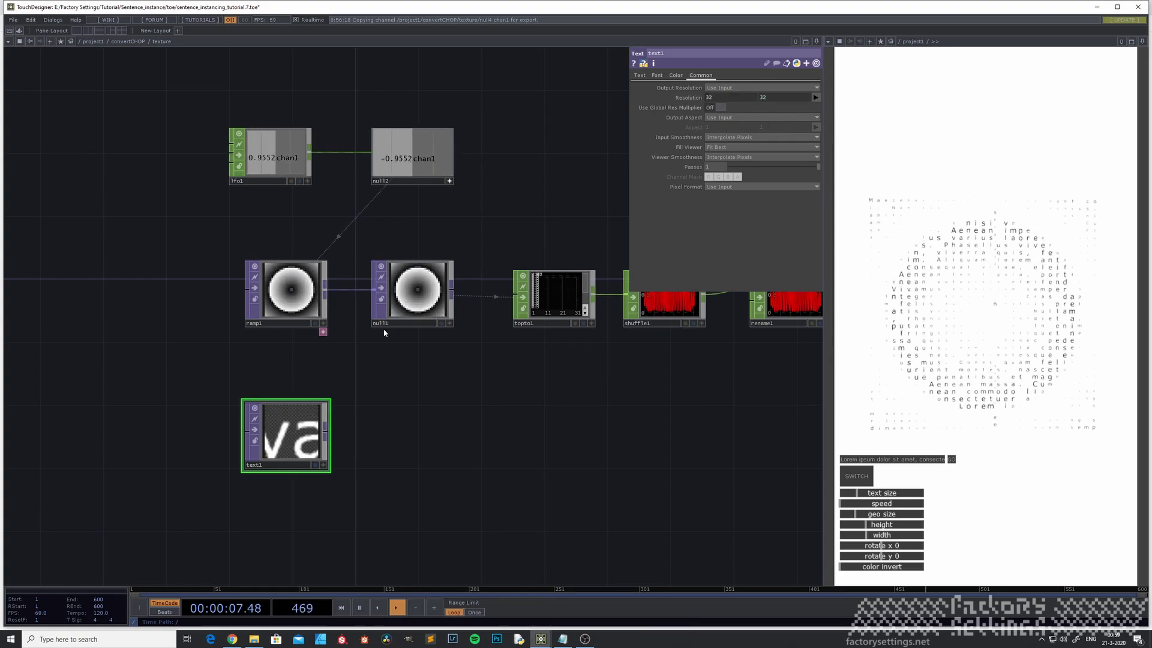
Set text1's text to "tekst stuff" and reduce Font Size X until both words fit inside the texture.
click(640, 75)
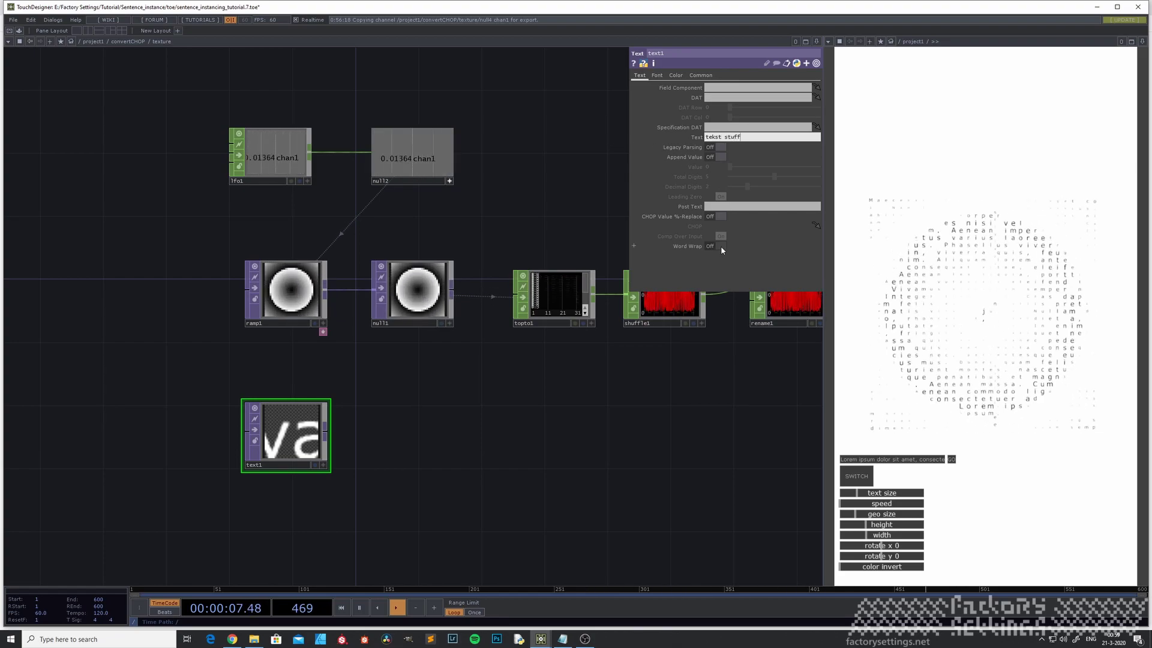
click(658, 76)
drag(753, 171, 738, 171)
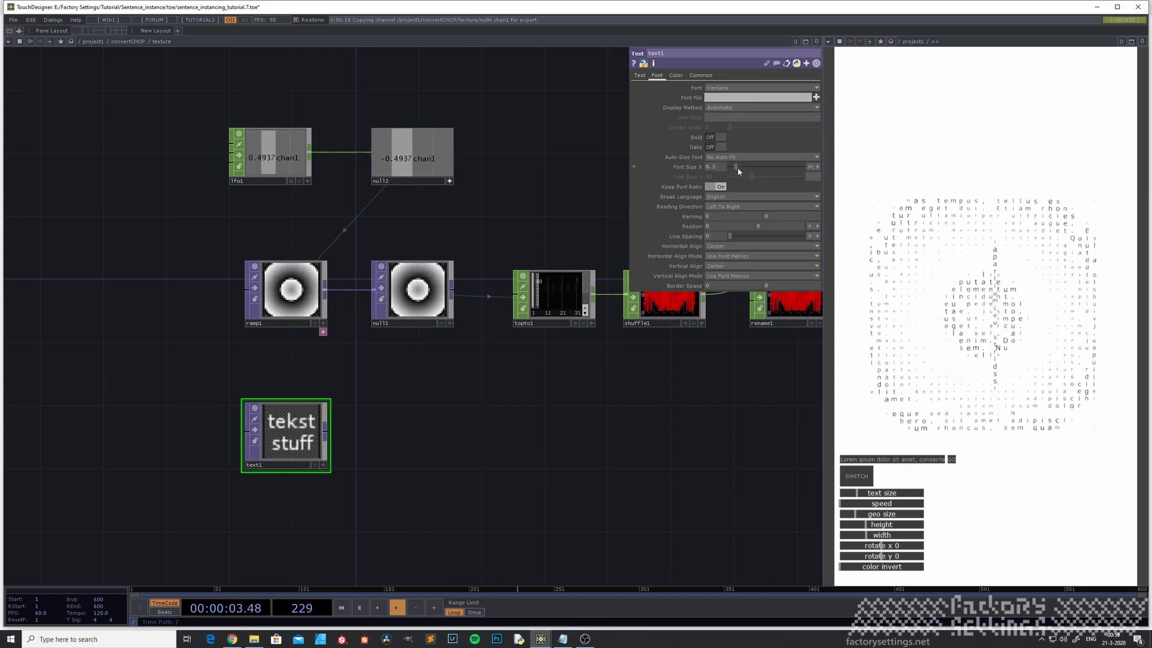
scroll(271, 448, up, 2)
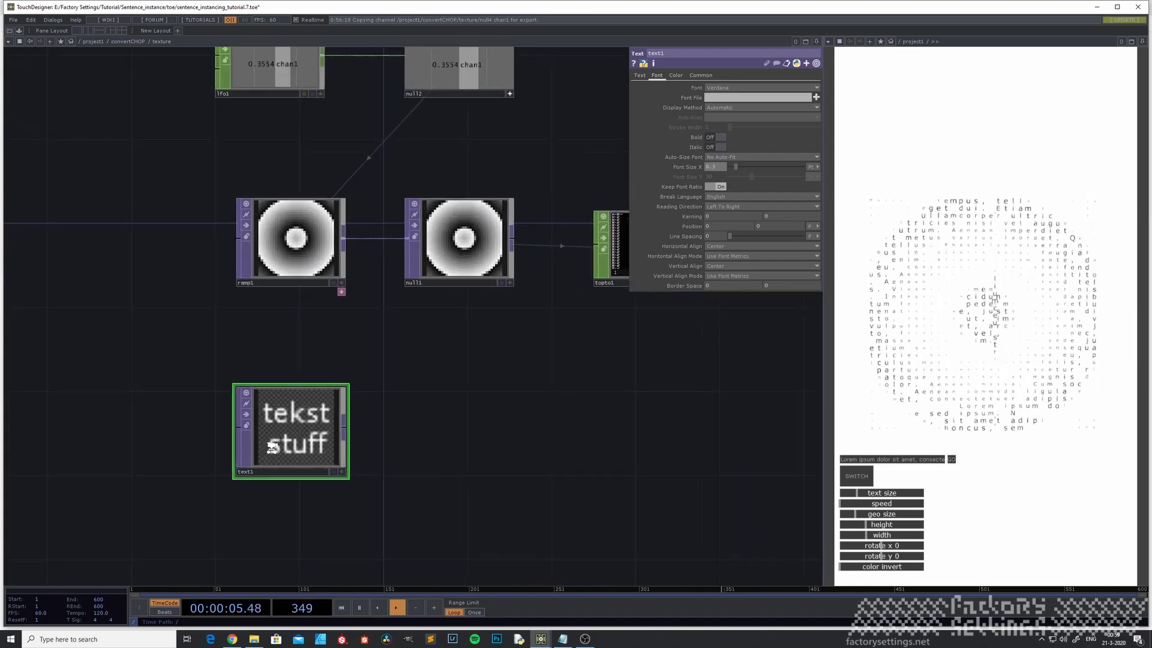
scroll(271, 447, up, 2)
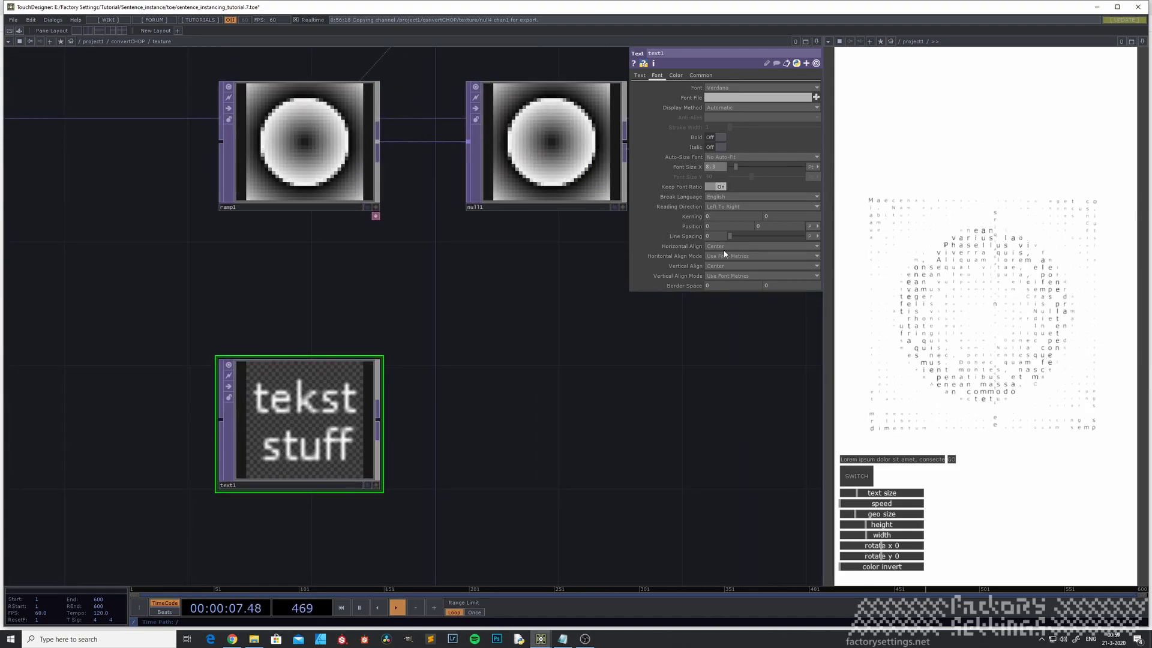
Set text1's Input Smoothness and Viewer Smoothness to Nearest Pixel.
click(700, 75)
click(741, 137)
click(733, 147)
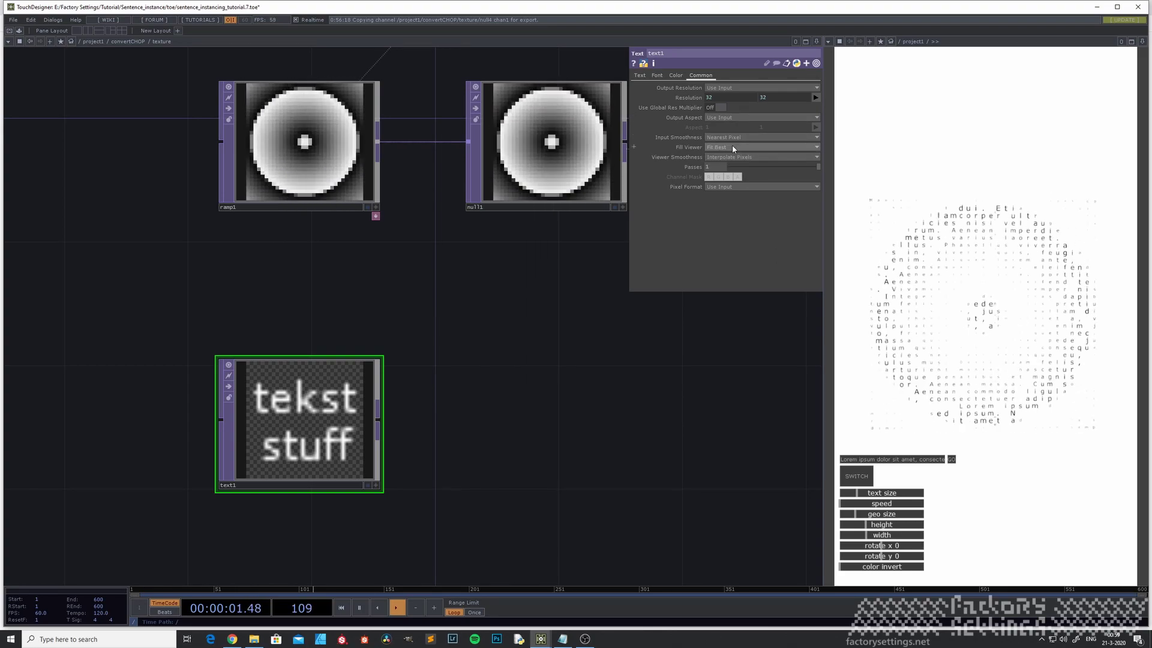
click(740, 158)
click(733, 167)
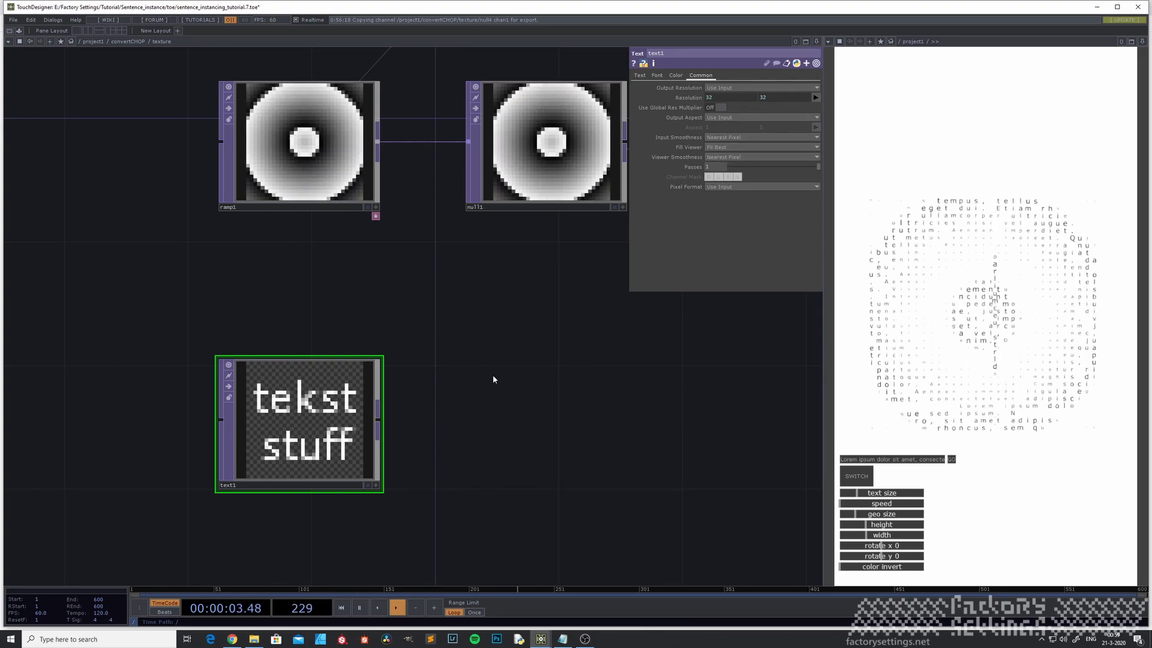
Feed text1 into null1 in place of ramp1, and raise text1's Background Alpha to 1.
scroll(365, 418, down, 3)
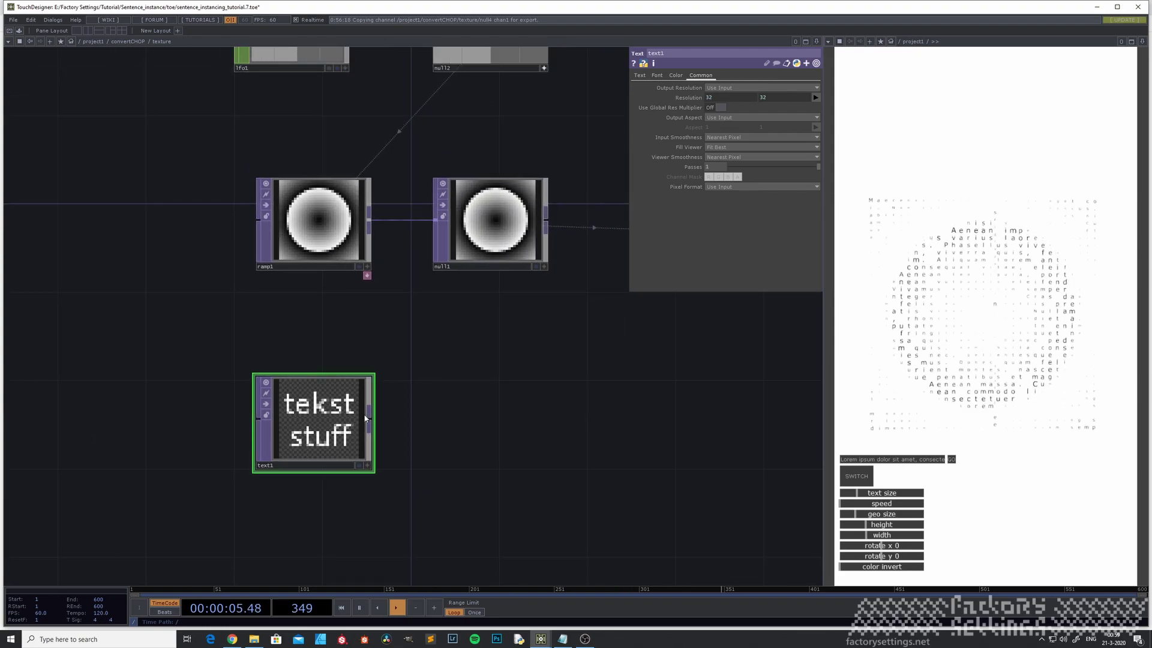
drag(396, 417, 391, 272)
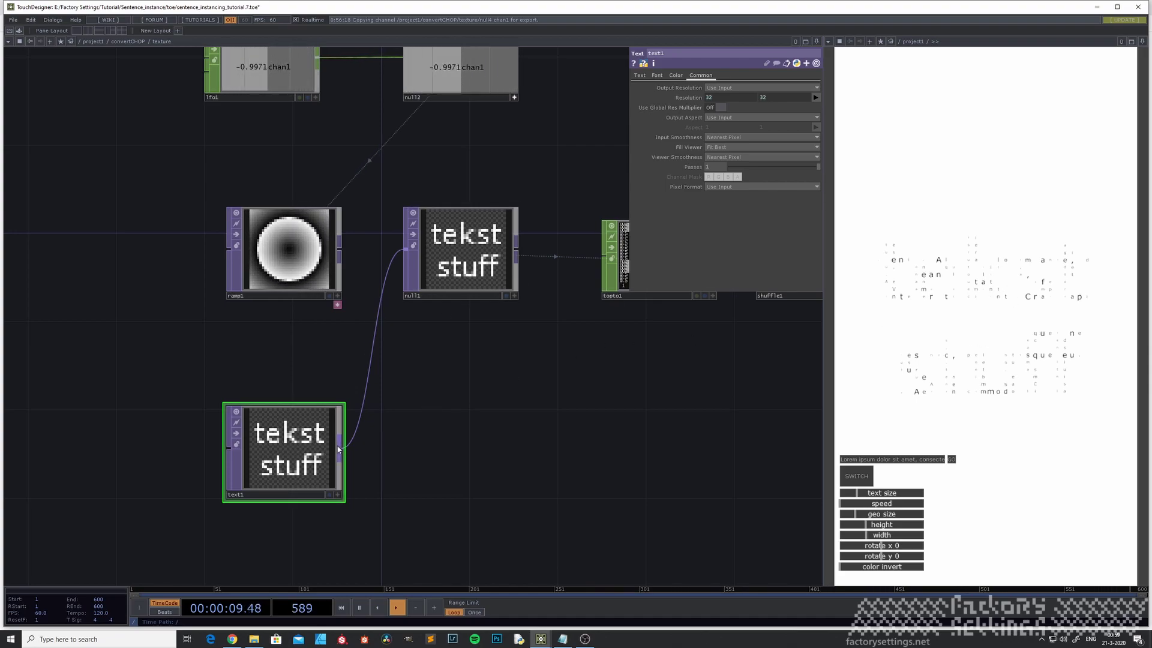
click(657, 75)
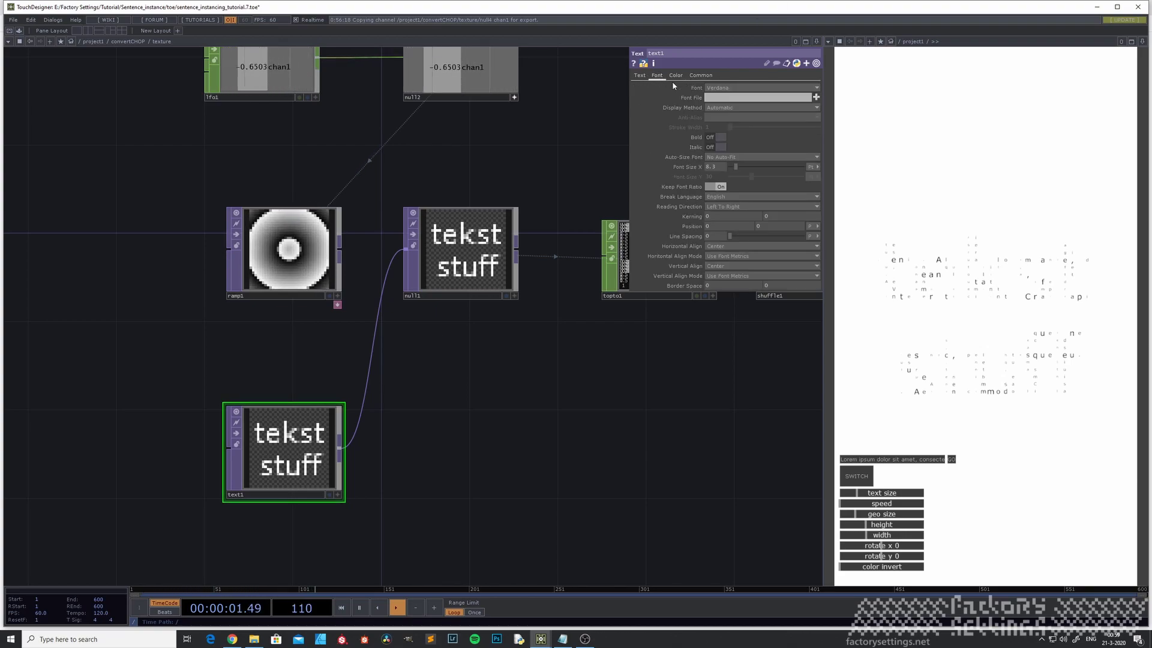
click(676, 74)
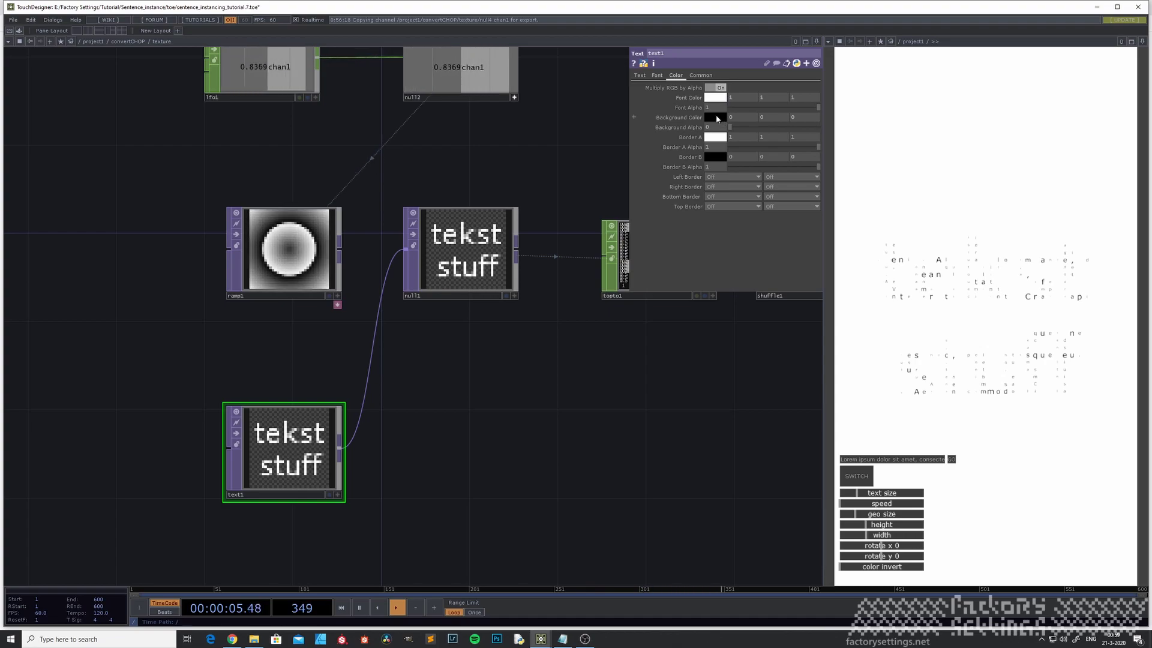
drag(731, 128, 810, 130)
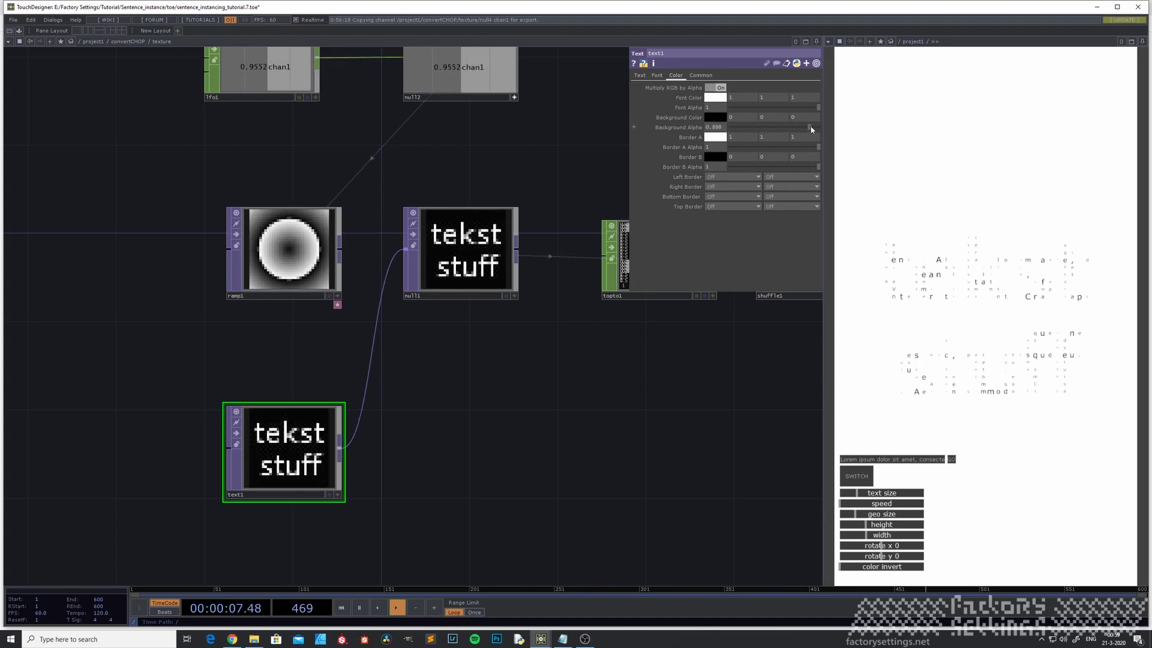
Insert a Level TOP on the wire between text1 and null1, and space the two nodes out below ramp1.
drag(396, 398, 409, 320)
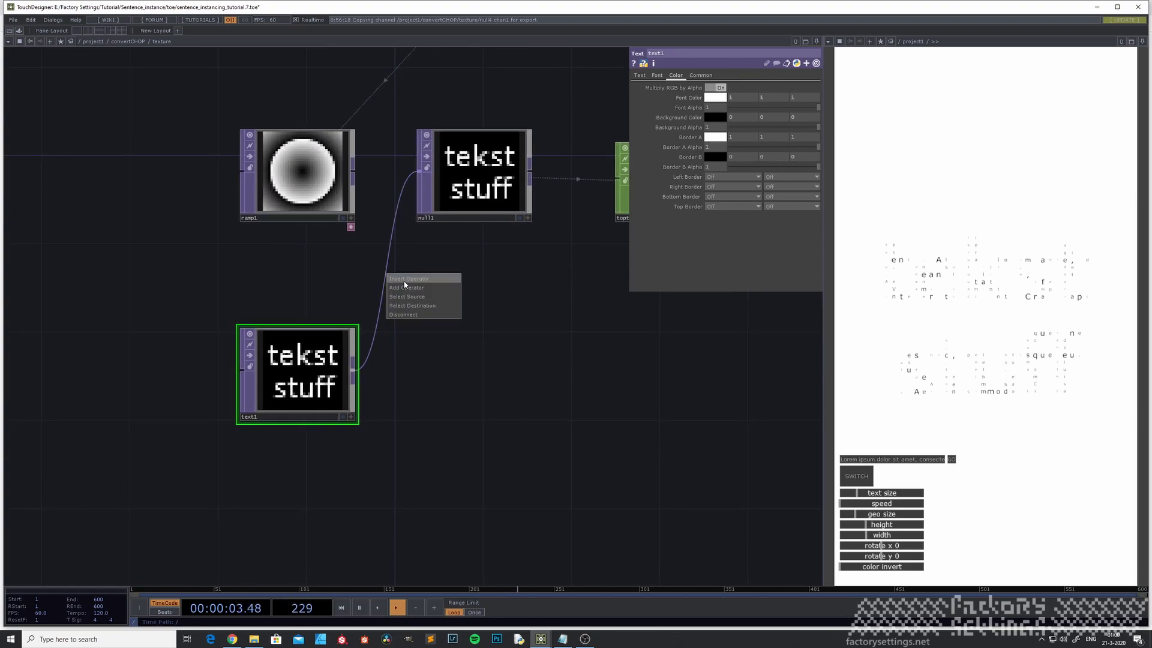
click(411, 279)
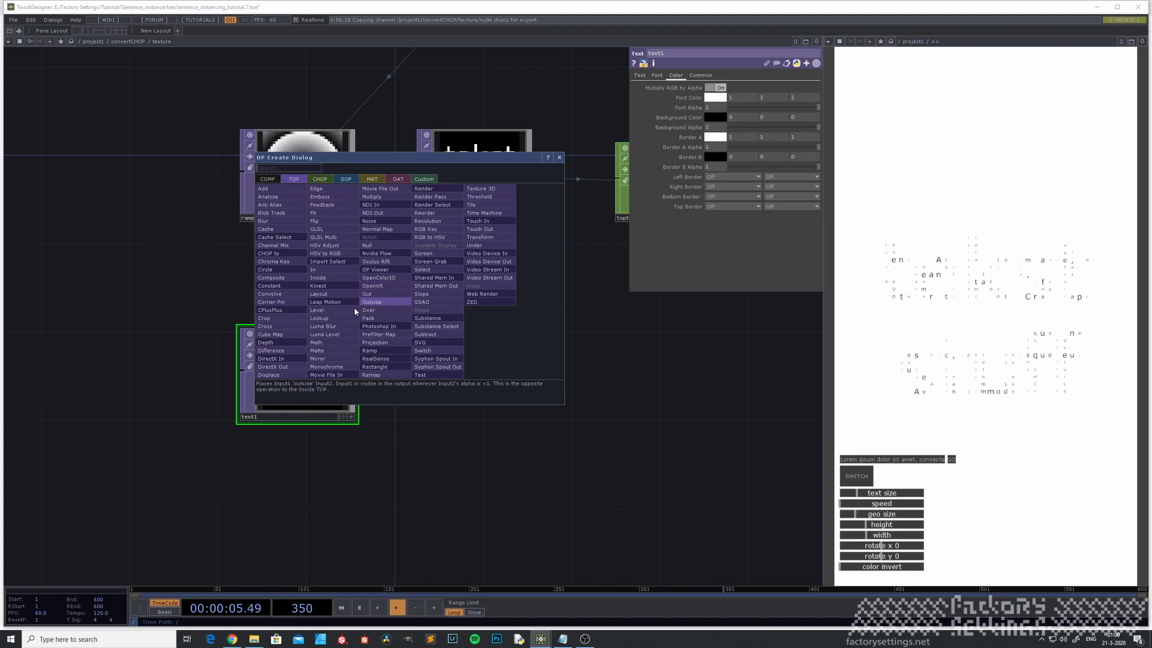
click(363, 310)
click(454, 304)
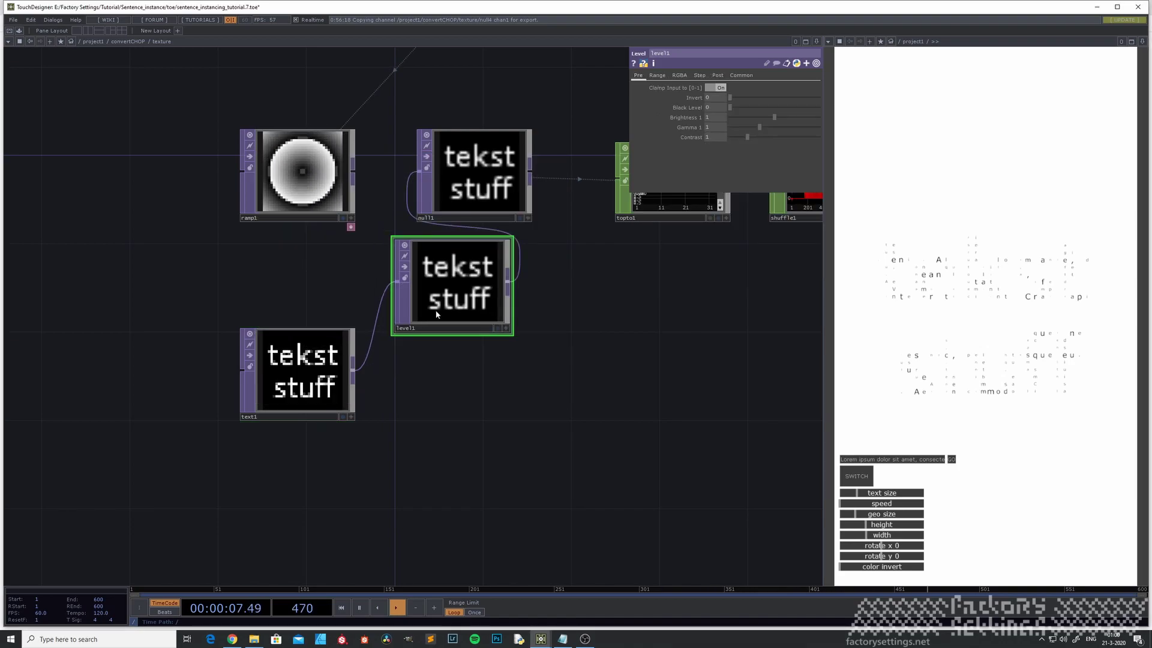
drag(299, 403, 276, 492)
drag(457, 308, 412, 353)
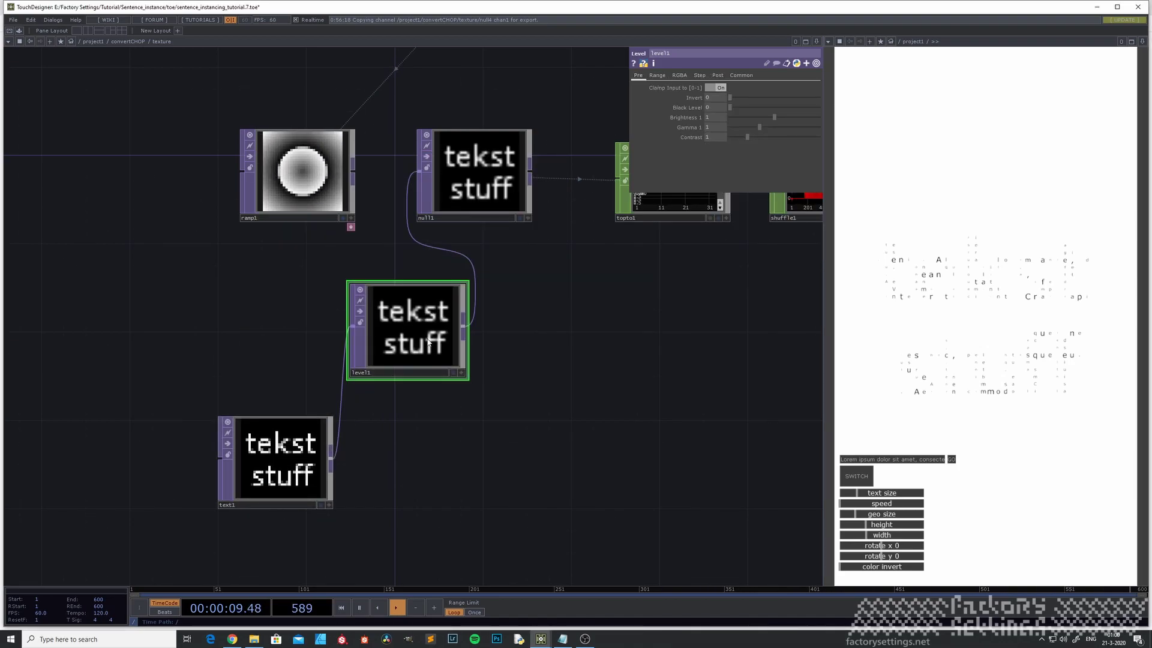
Set level1's Input Smoothness and Viewer Smoothness to Nearest Pixel.
click(740, 75)
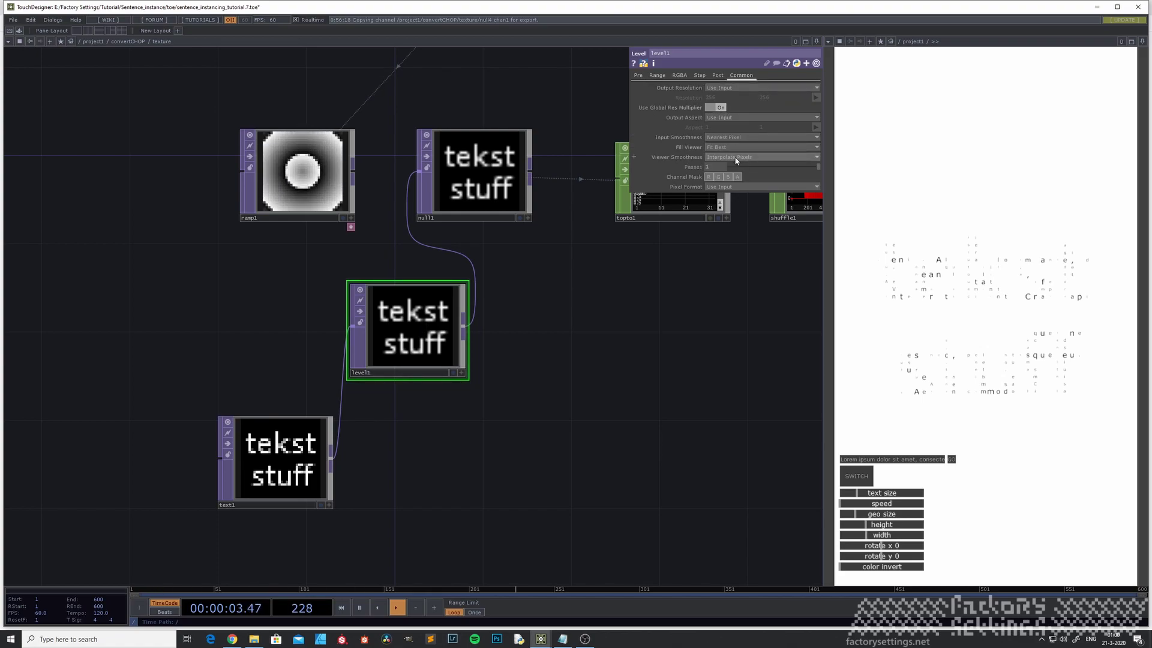
click(731, 166)
scroll(496, 312, down, 3)
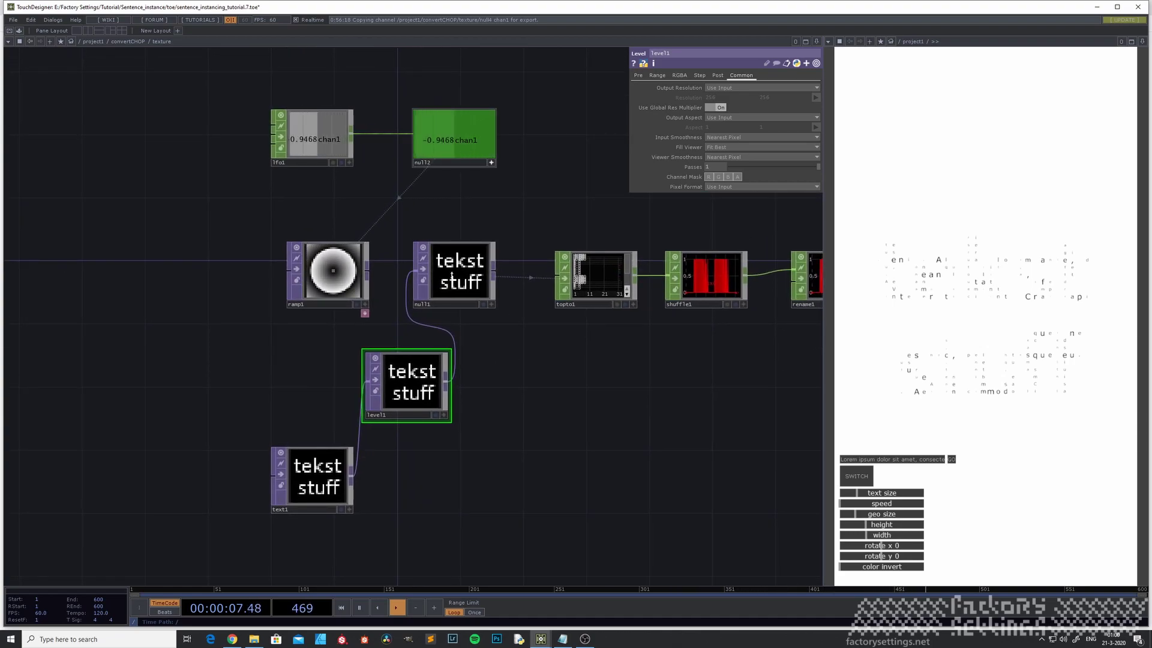
Drive level1's Invert with null2's chan1, and move text1 and level1 further down the network.
click(638, 76)
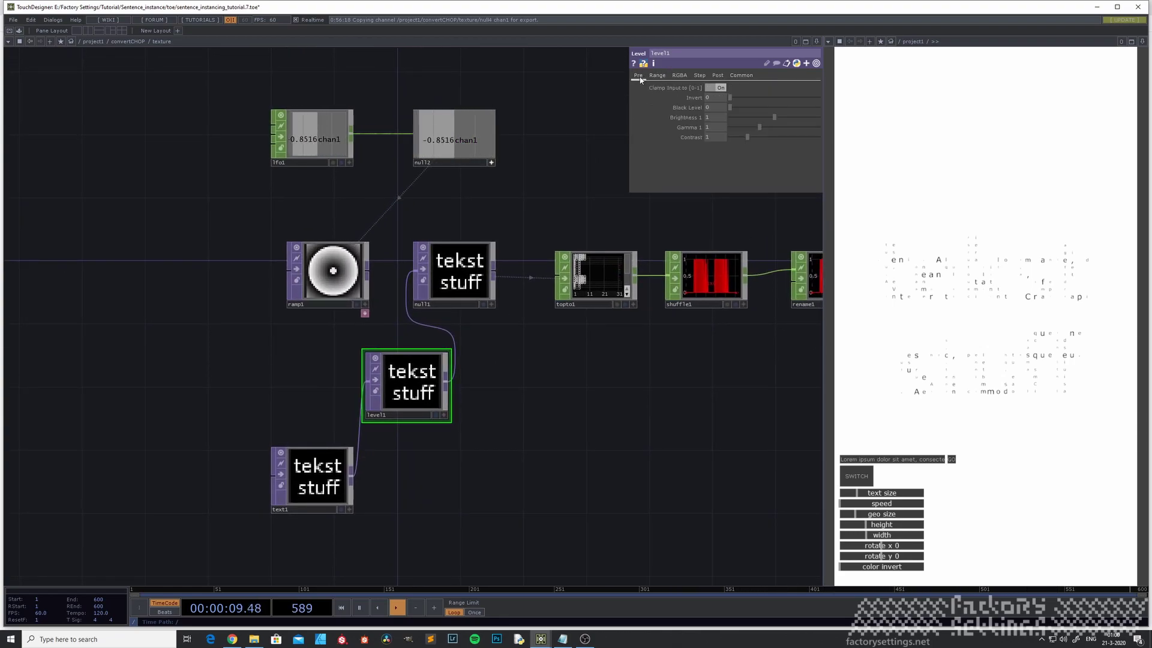
drag(711, 98, 715, 98)
click(718, 99)
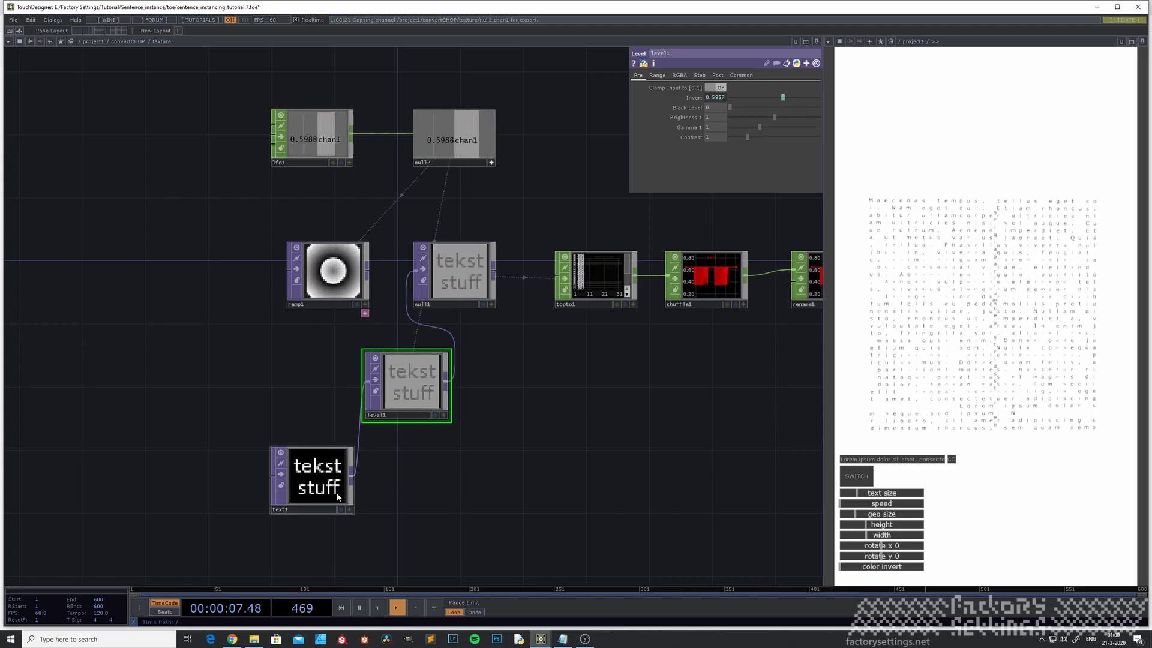
drag(322, 484, 276, 499)
drag(401, 377, 386, 408)
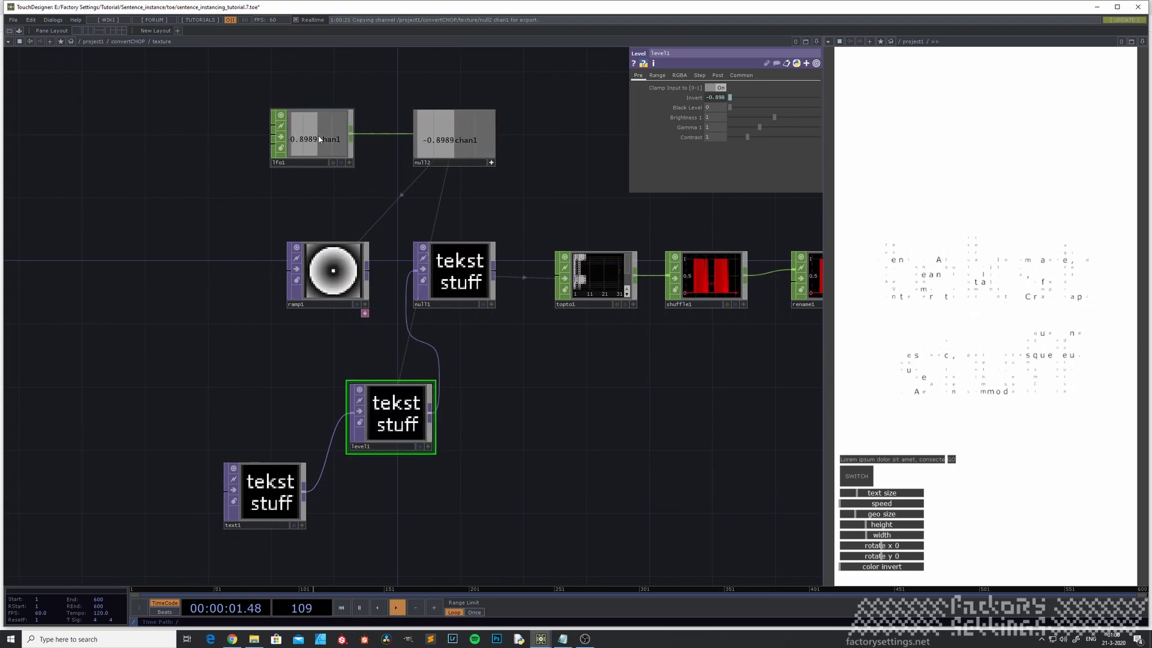
Set lfo1's Offset and Amplitude to 0.5 so its wave runs between 0 and 1.
click(317, 137)
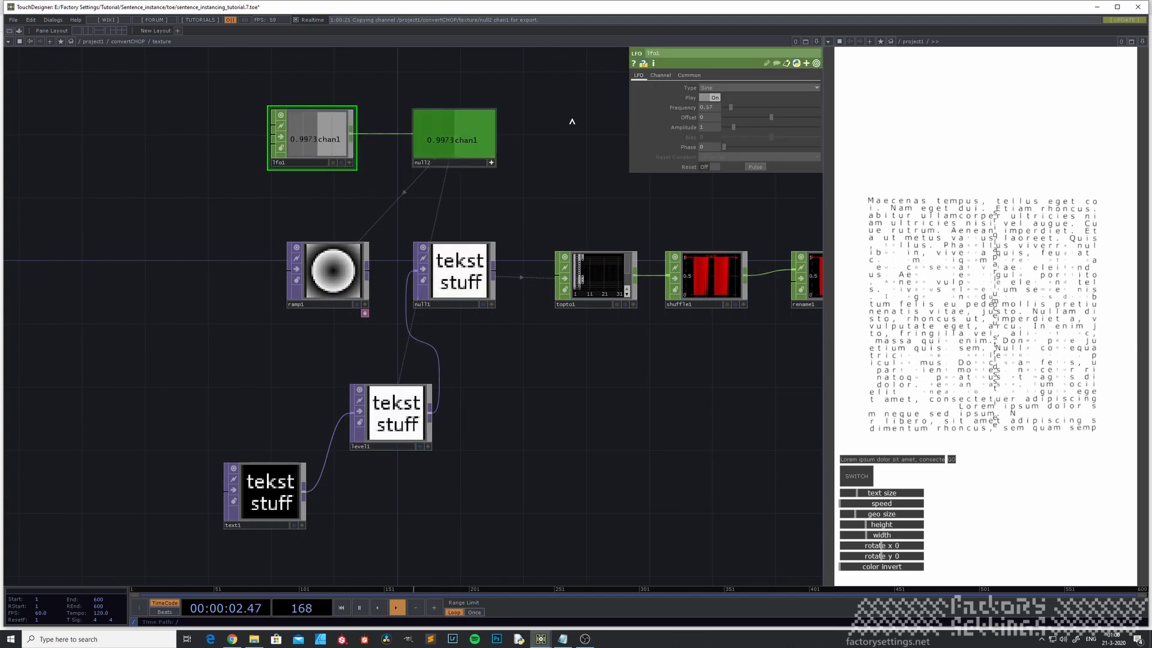
text(.5)
click(710, 128)
text(.5)
key(Return)
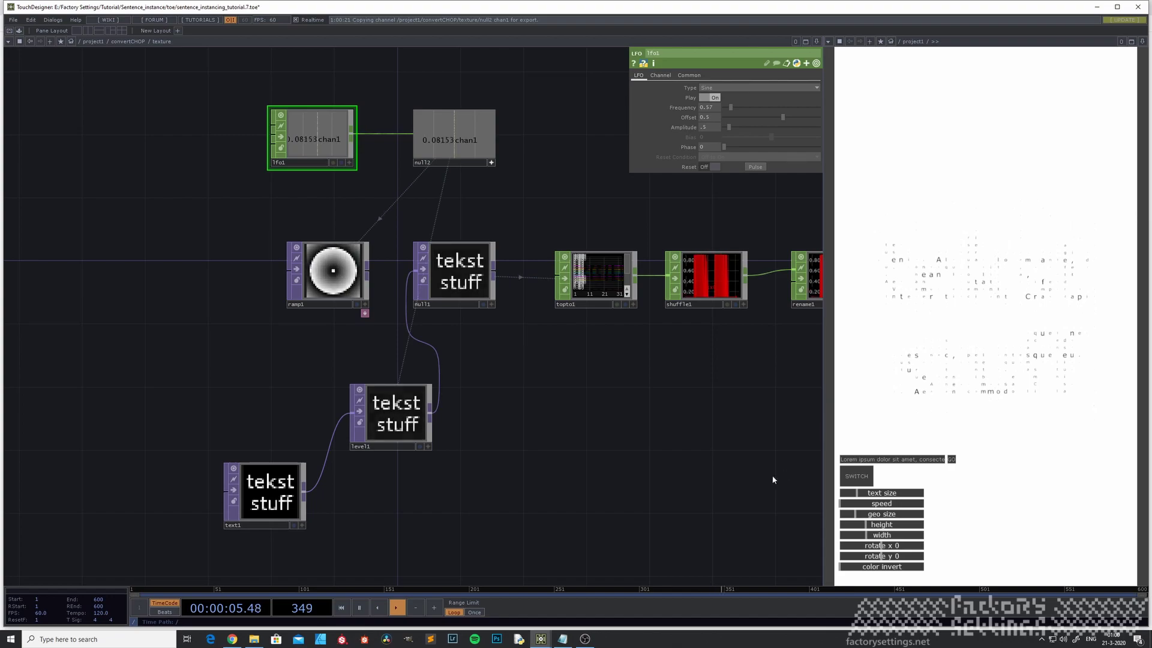
drag(702, 481, 589, 409)
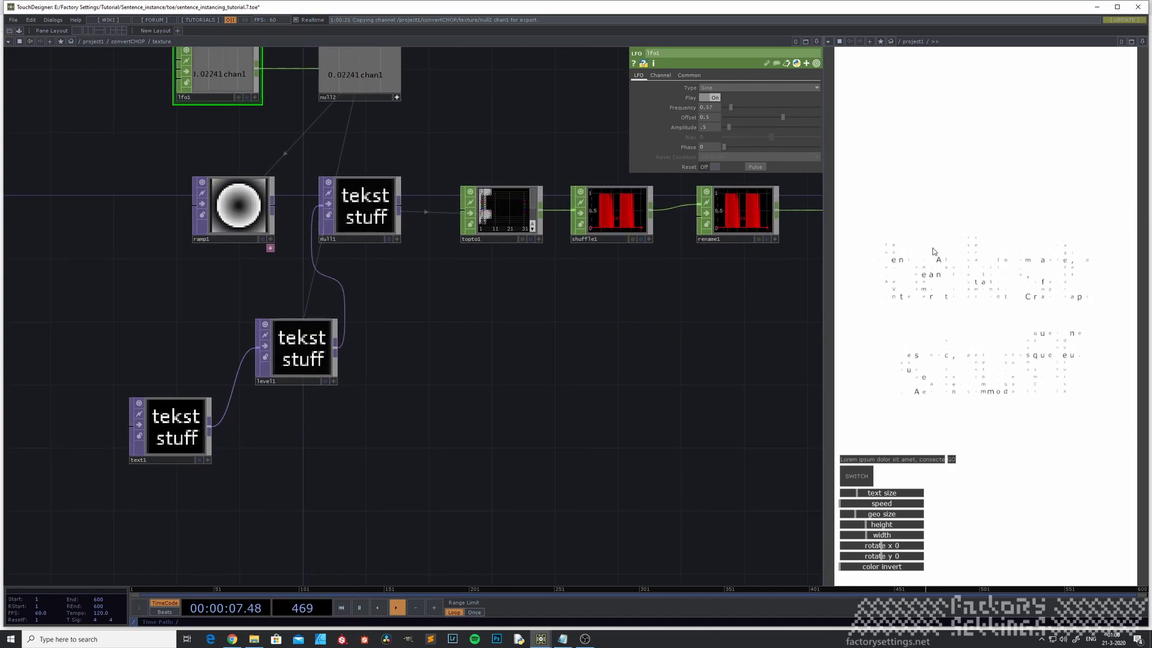
Switch to the Blindtextgenerator page in Chrome, generate 2000 characters of lorem ipsum and copy the text.
click(235, 640)
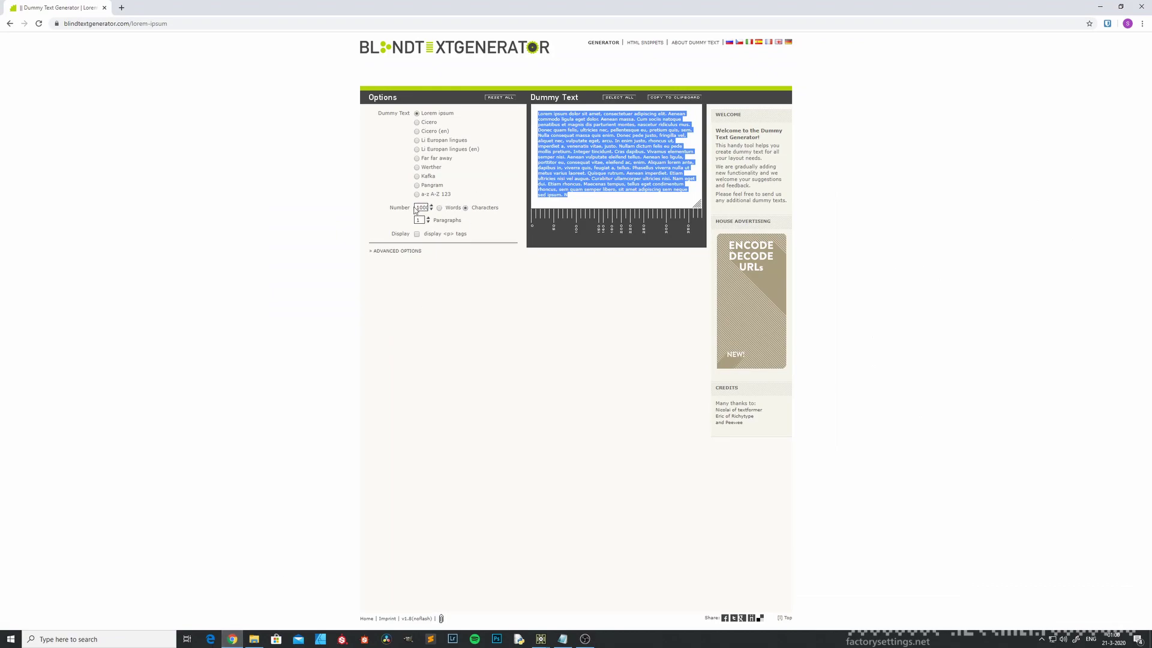
click(423, 208)
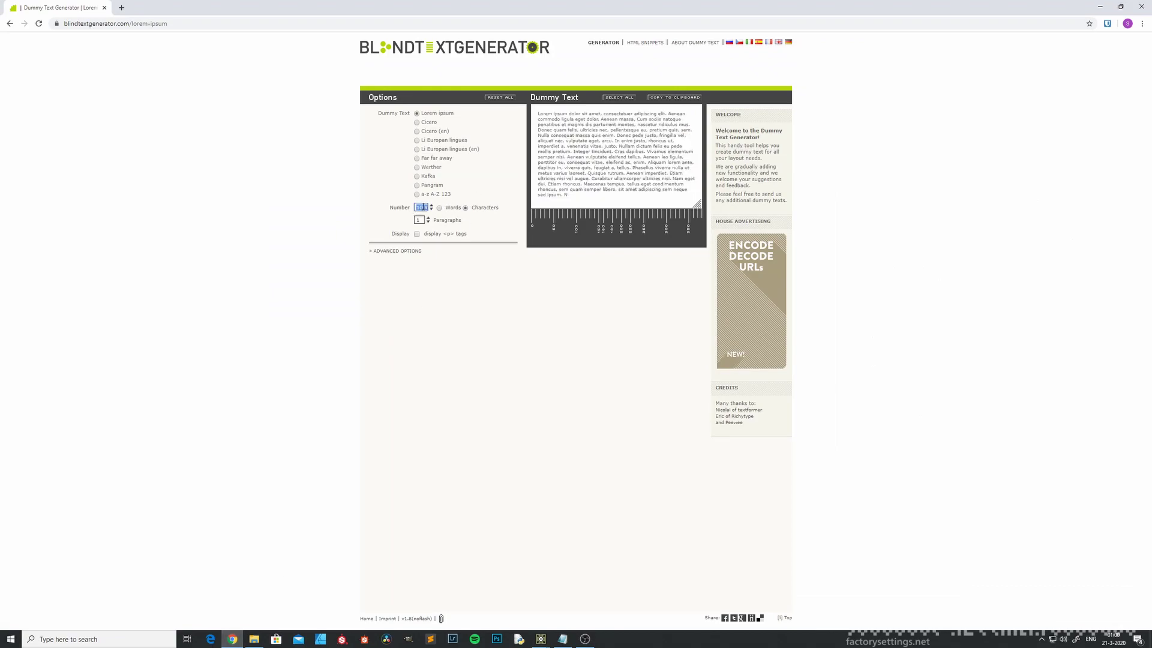
text(2000)
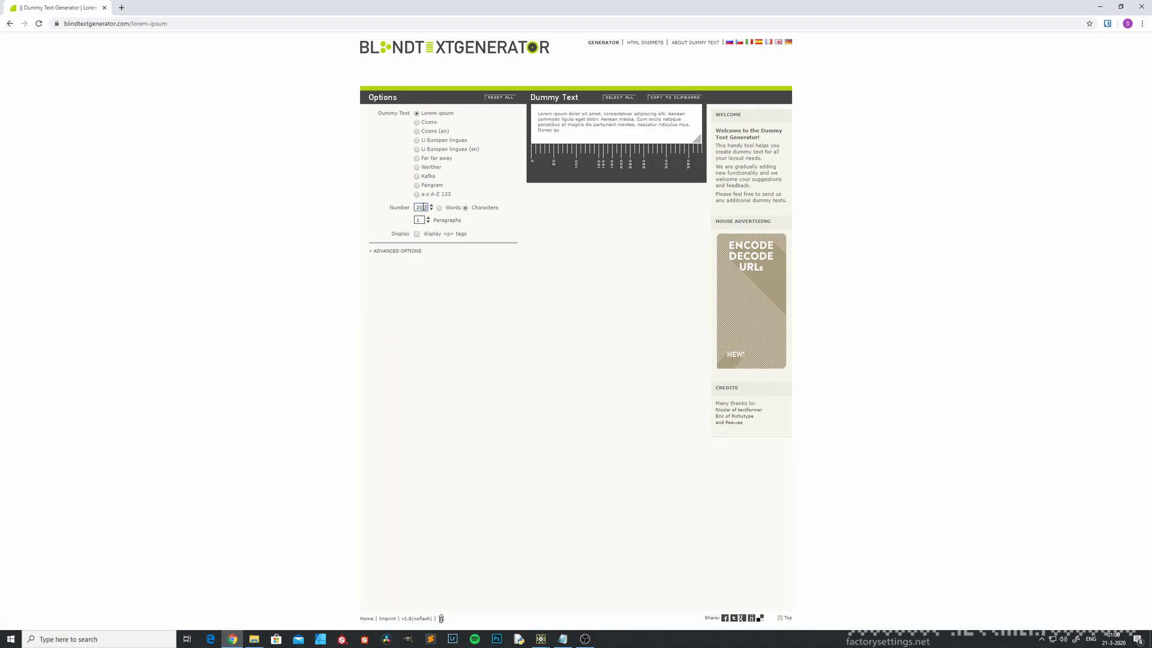
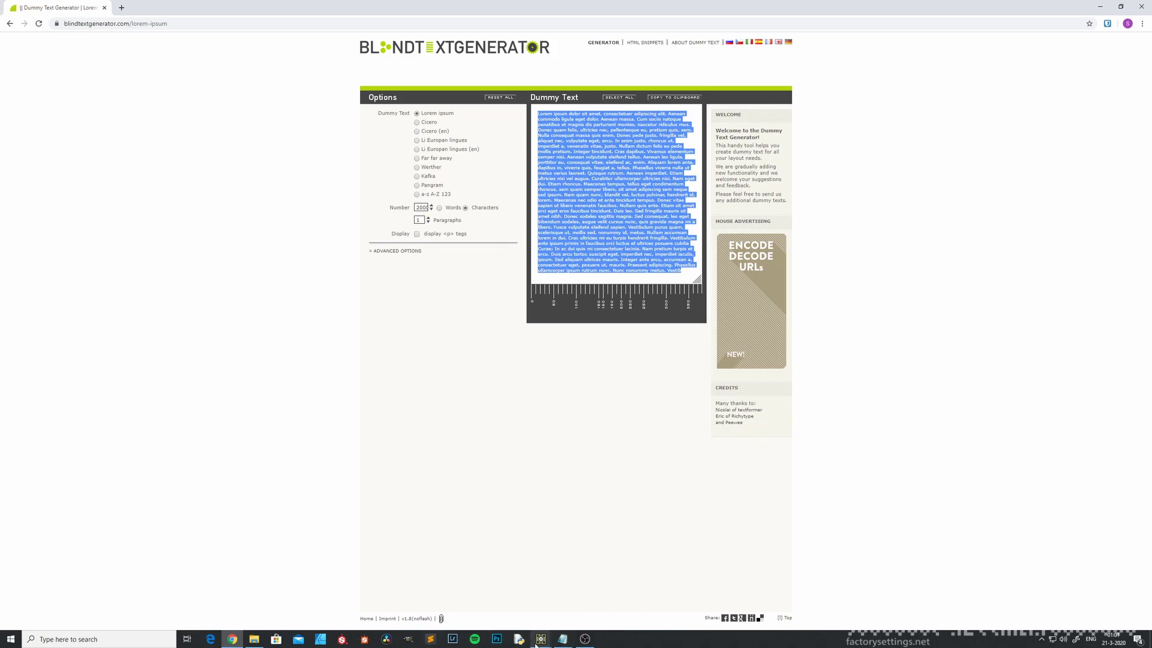
Back in TouchDesigner, paste the lorem ipsum into the interface's sentence field and raise the grid count in the field beside it.
click(540, 639)
click(577, 607)
click(891, 460)
key(ctrl+v)
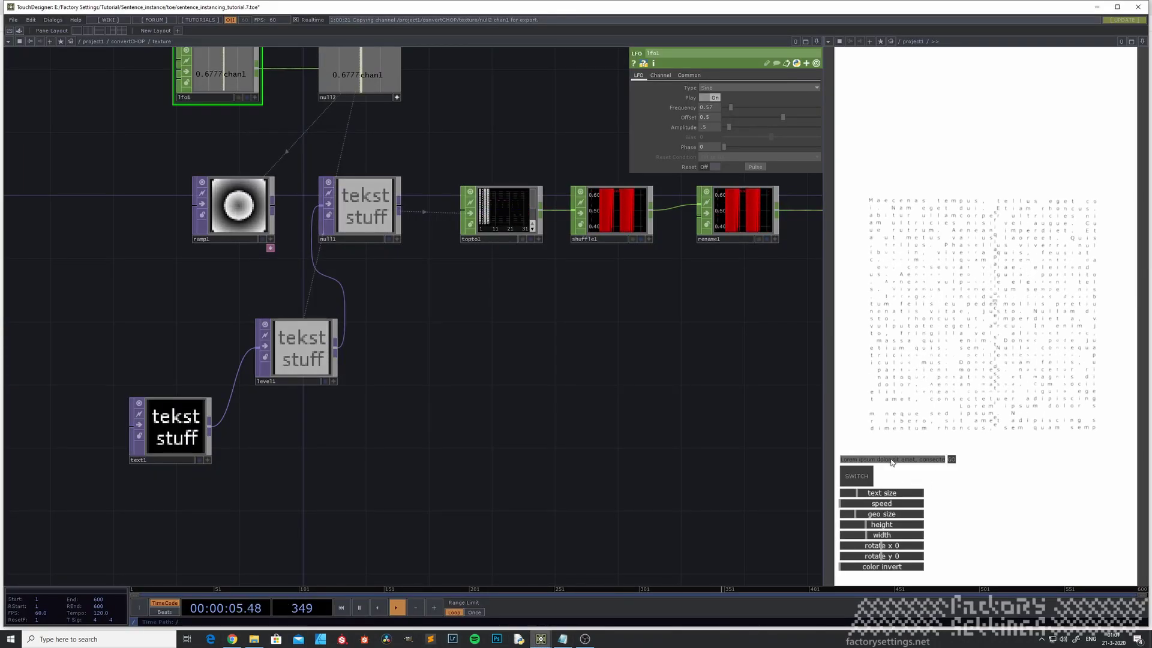
click(952, 460)
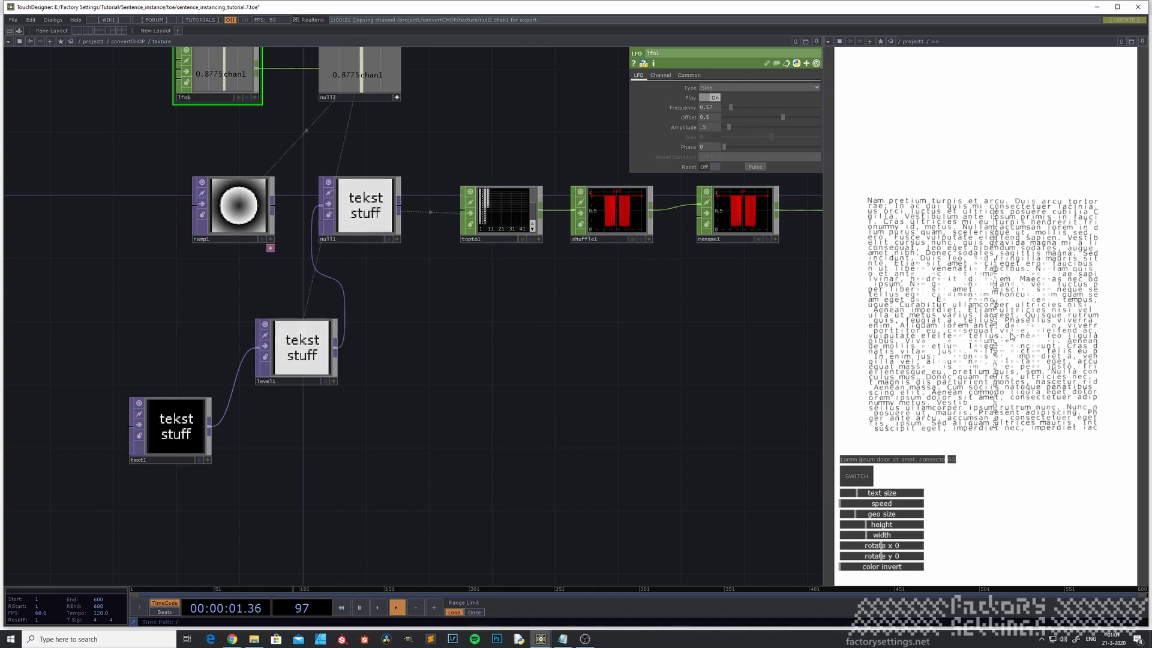
scroll(303, 447, up, 5)
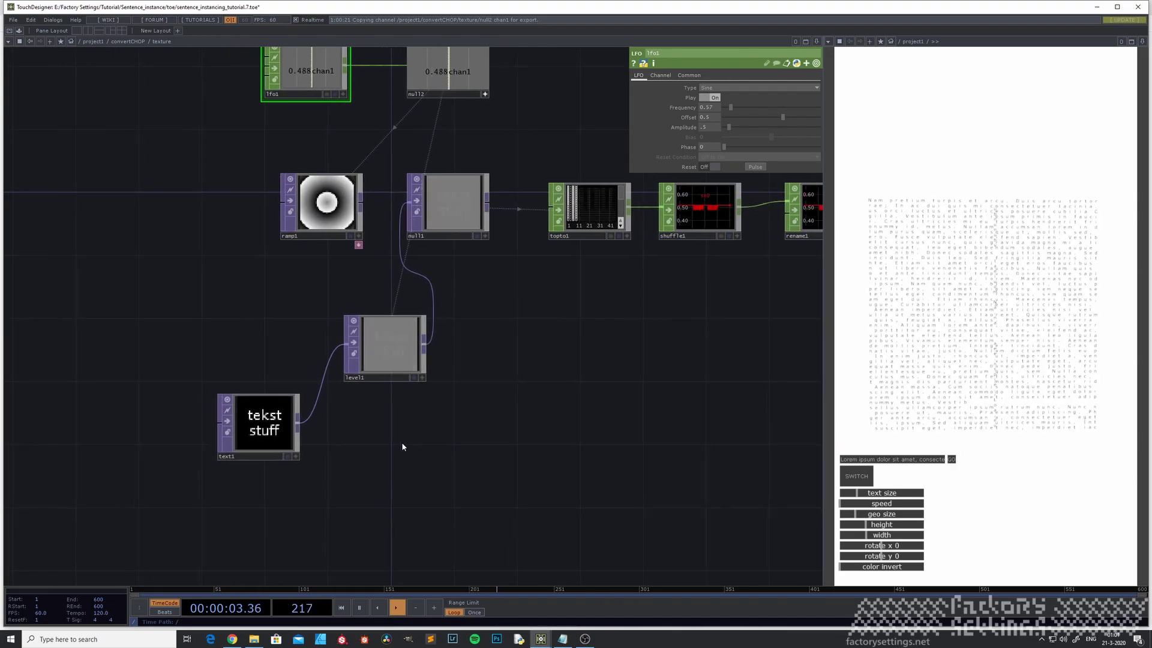
scroll(278, 424, up, 2)
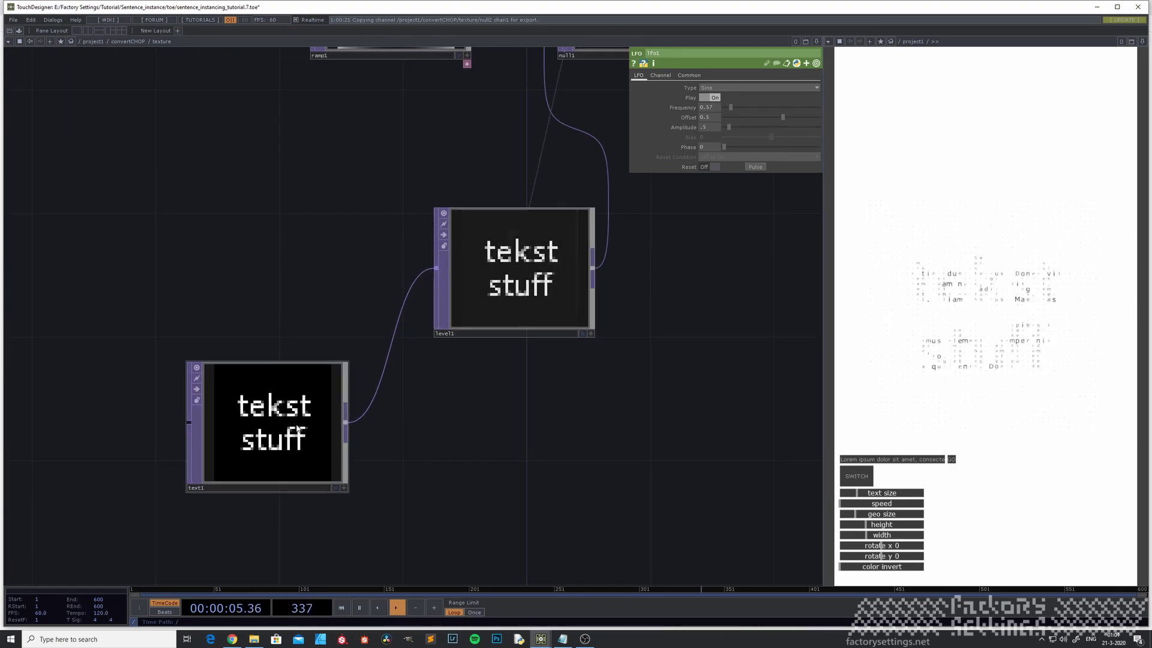
Try Arial Black as the font of text1.
click(297, 428)
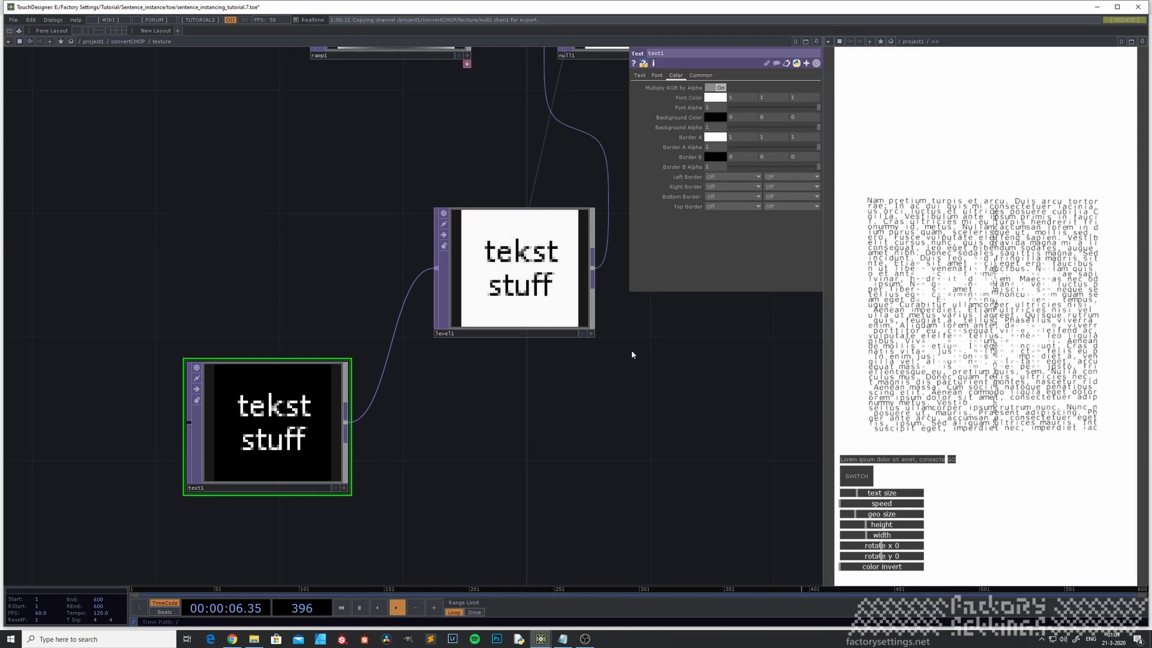
click(639, 76)
click(656, 76)
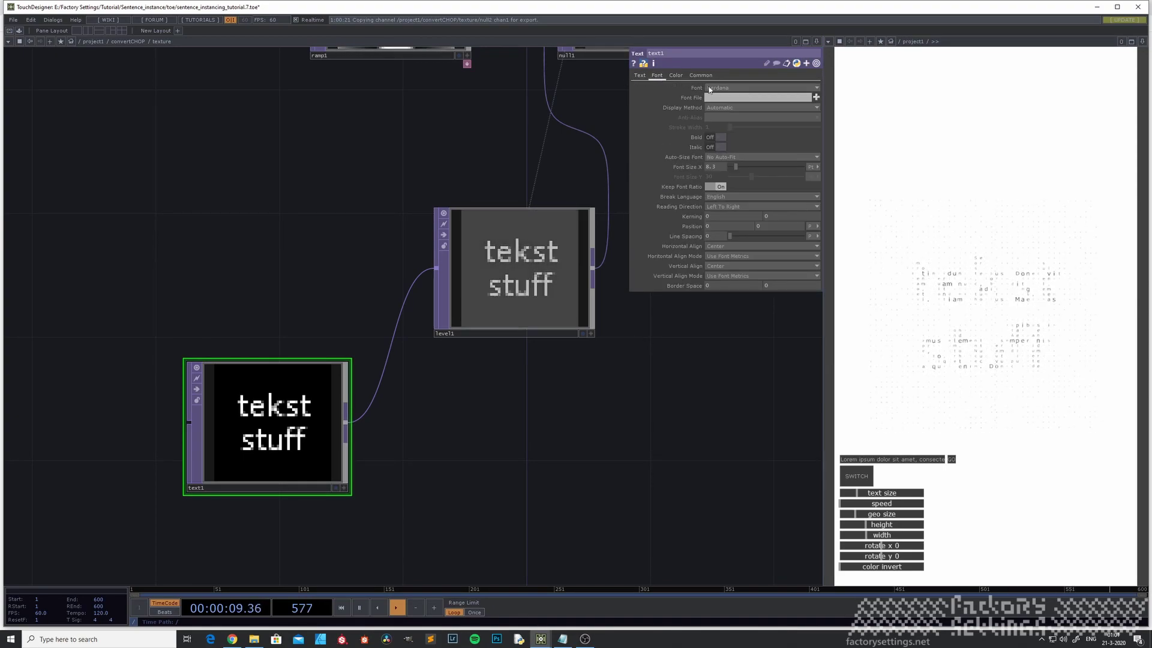
click(736, 88)
click(731, 105)
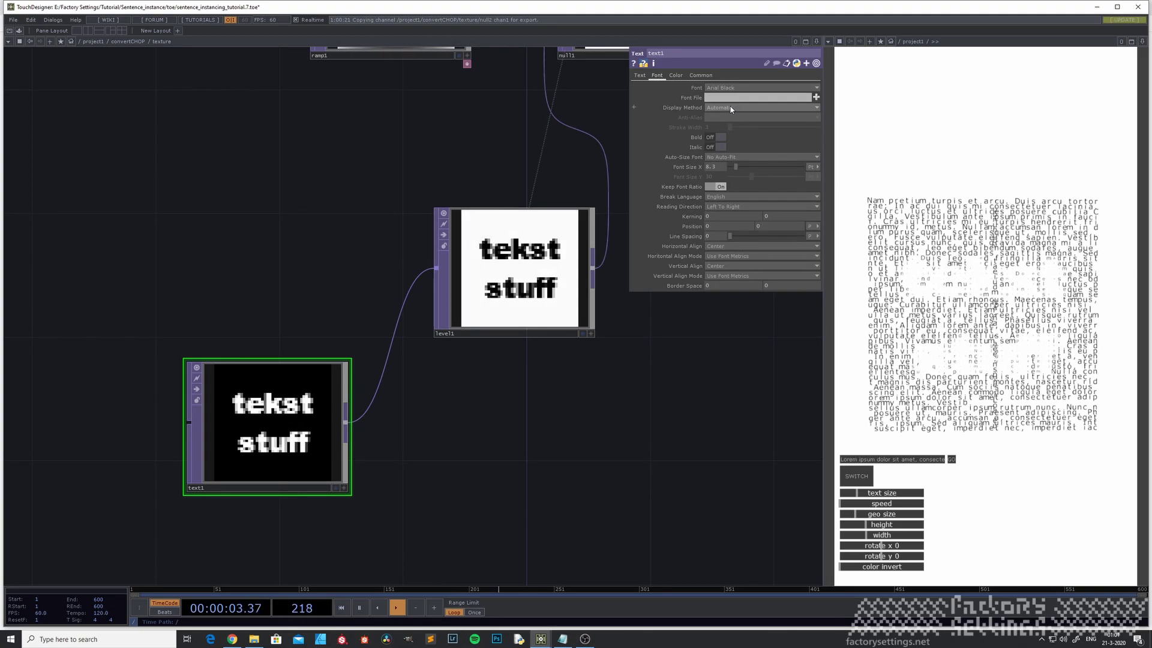
Change text1's font to Courier New, set the font size to about 6.9 and turn on bold.
click(730, 88)
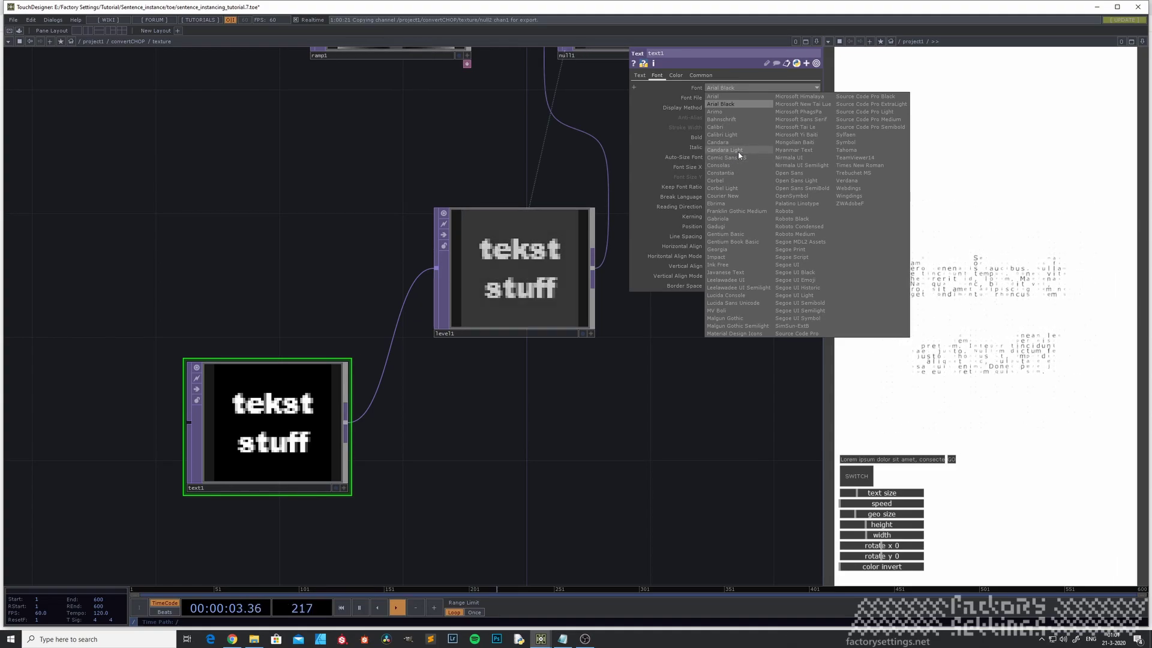
click(738, 195)
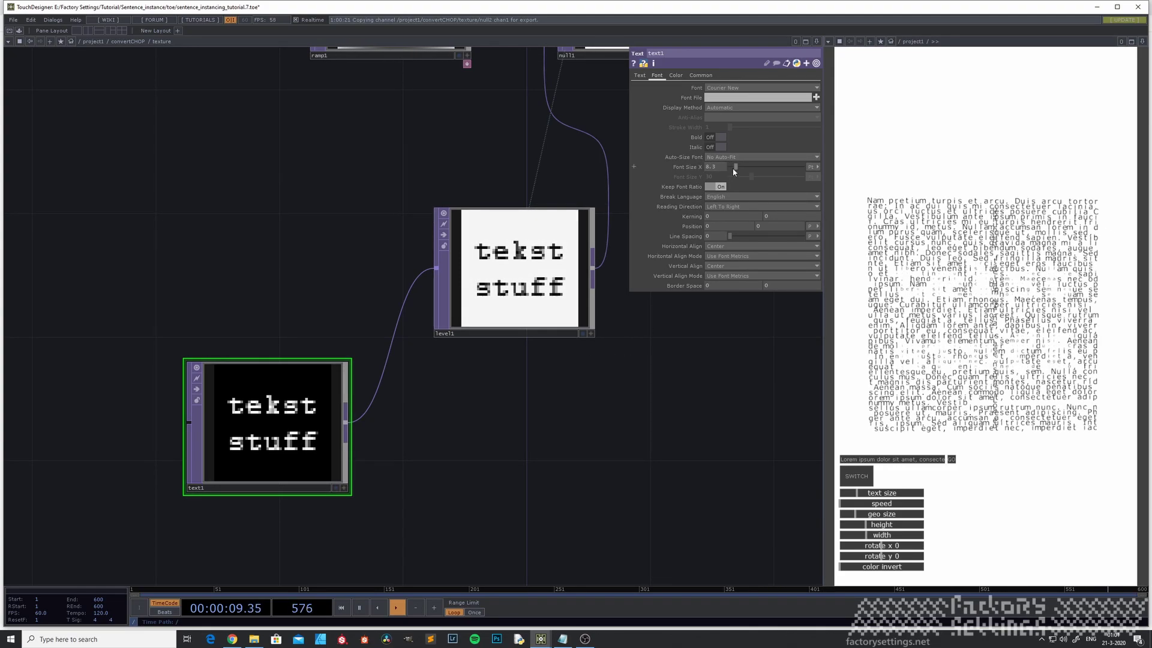
drag(735, 167, 736, 168)
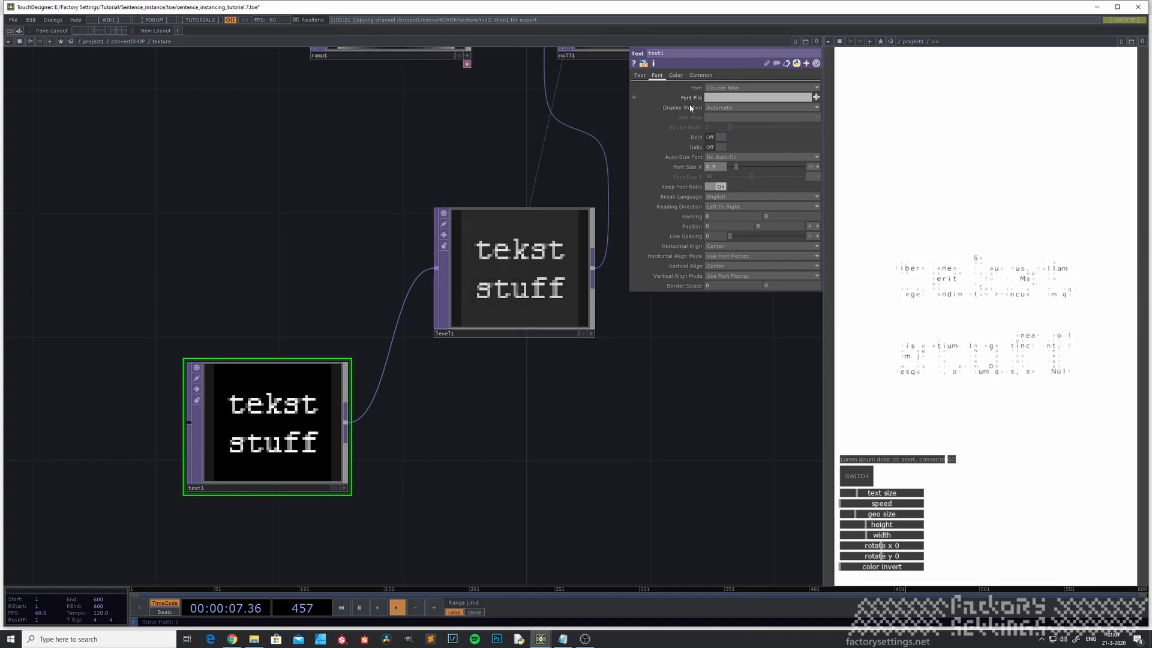
click(720, 136)
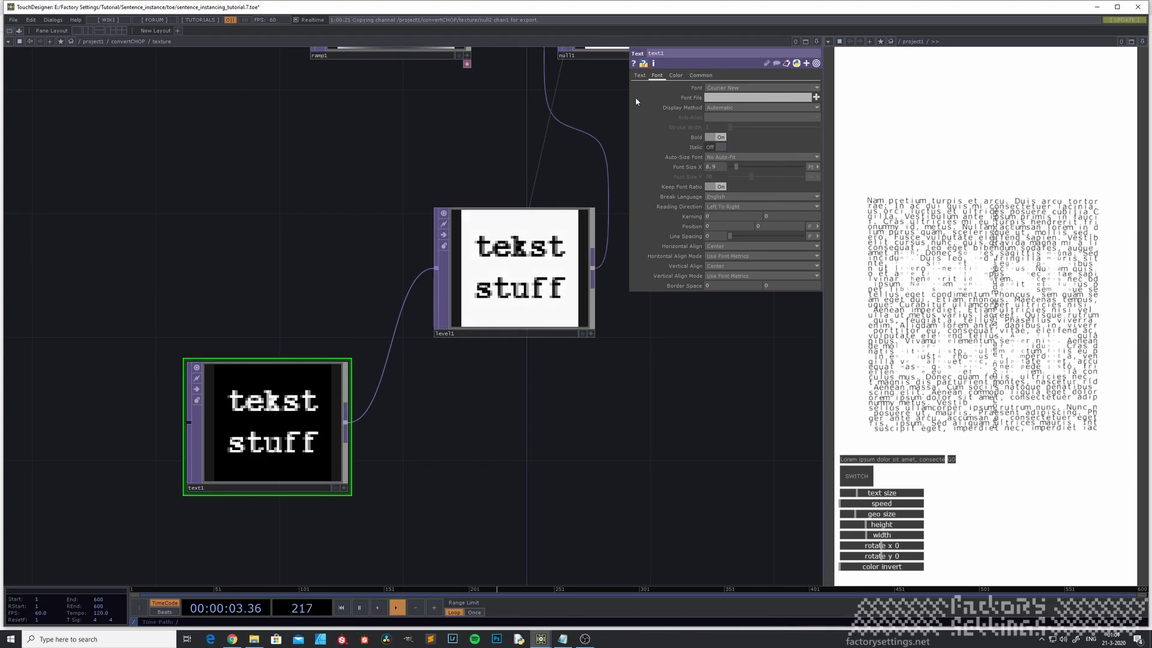
Replace text1's text with a ":)" smiley and enlarge its font size to about 24.4.
click(639, 75)
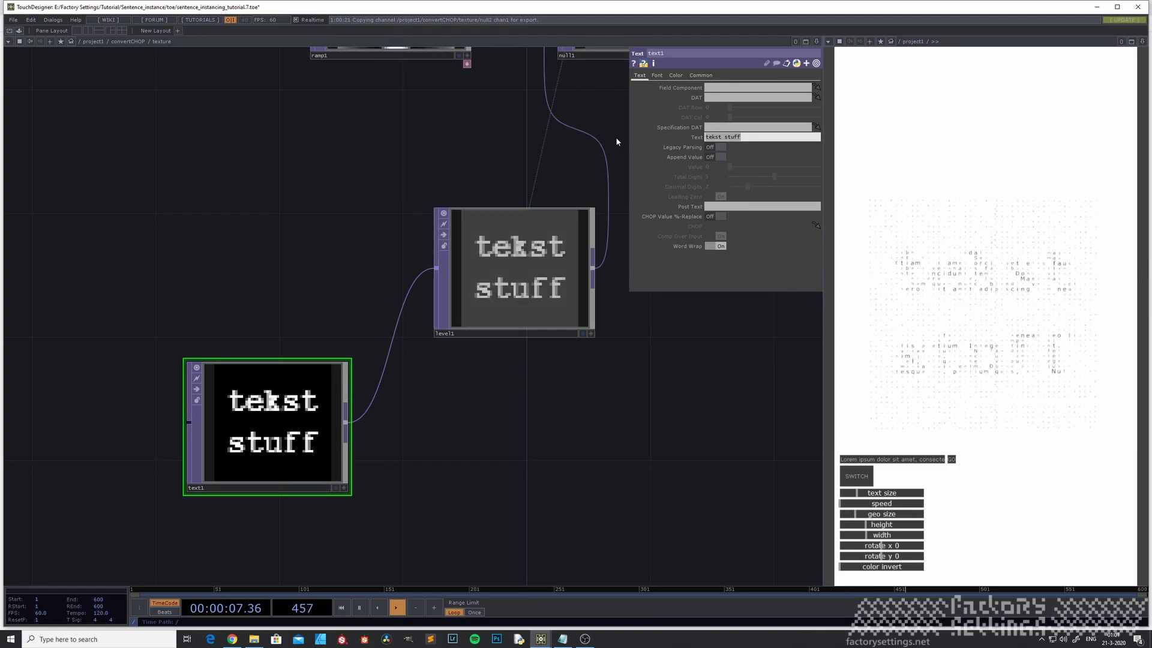
text(:))
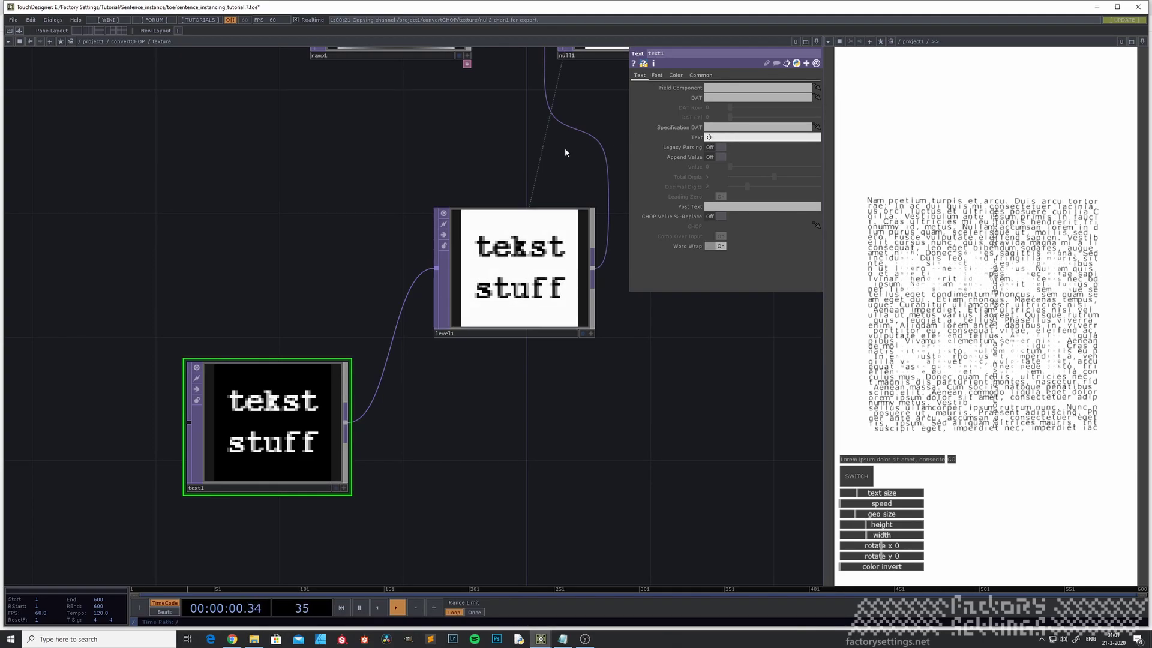
key(Return)
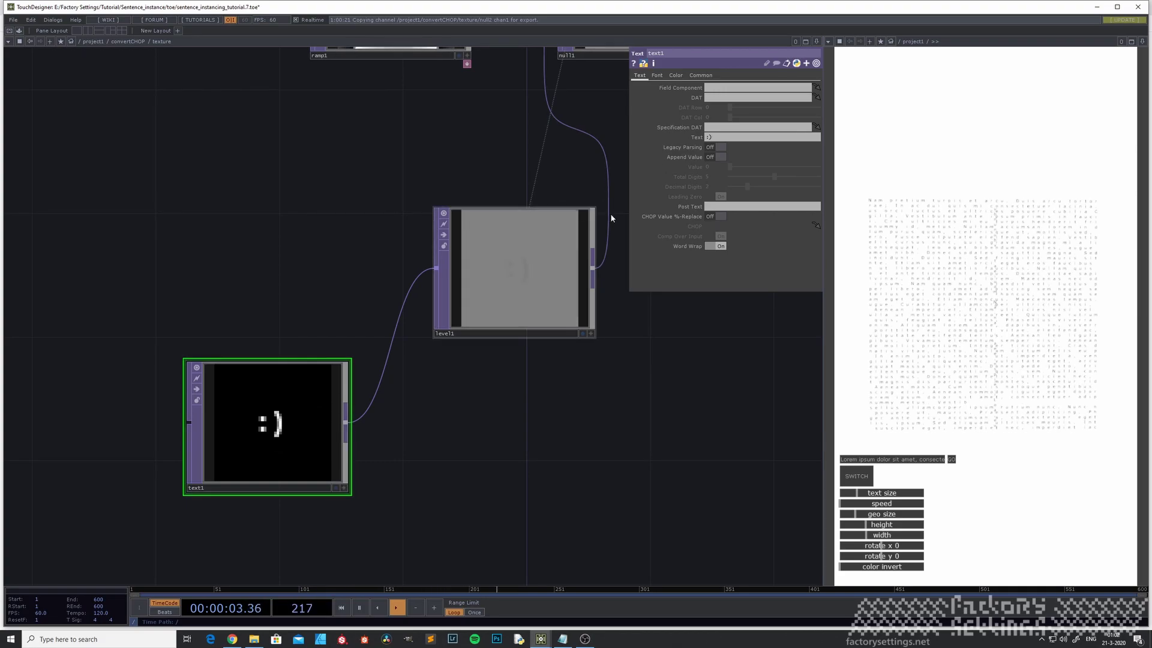
click(659, 76)
drag(731, 169, 749, 170)
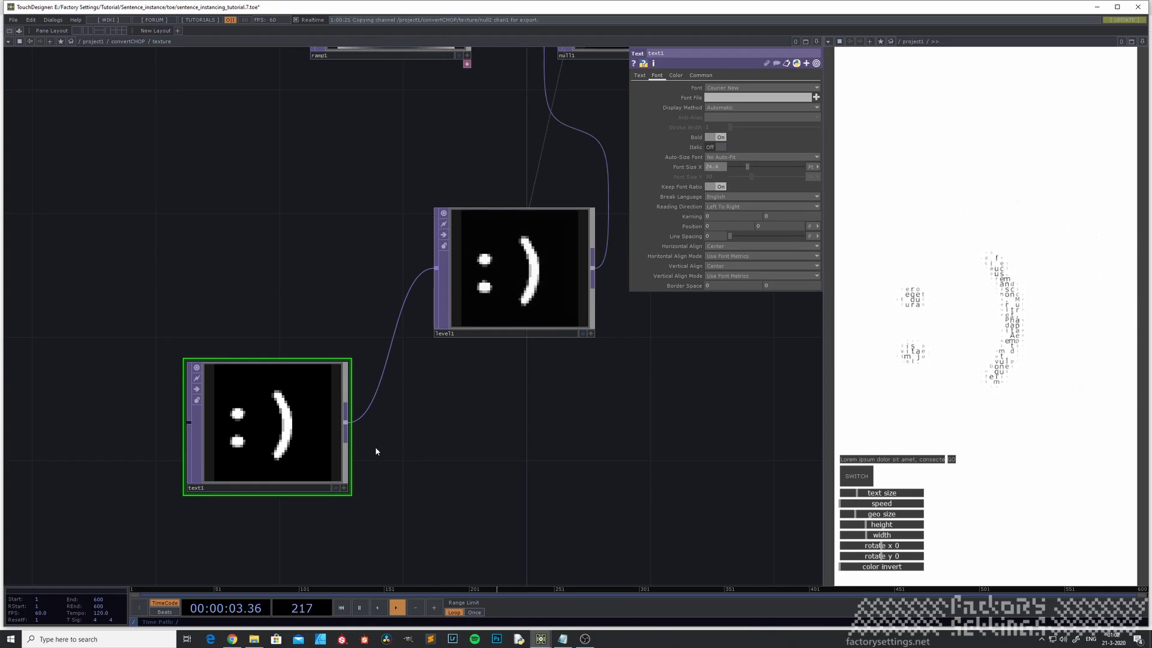
Move text1 farther away from level1 to make room for another operator between them.
scroll(376, 446, down, 3)
drag(302, 439, 196, 481)
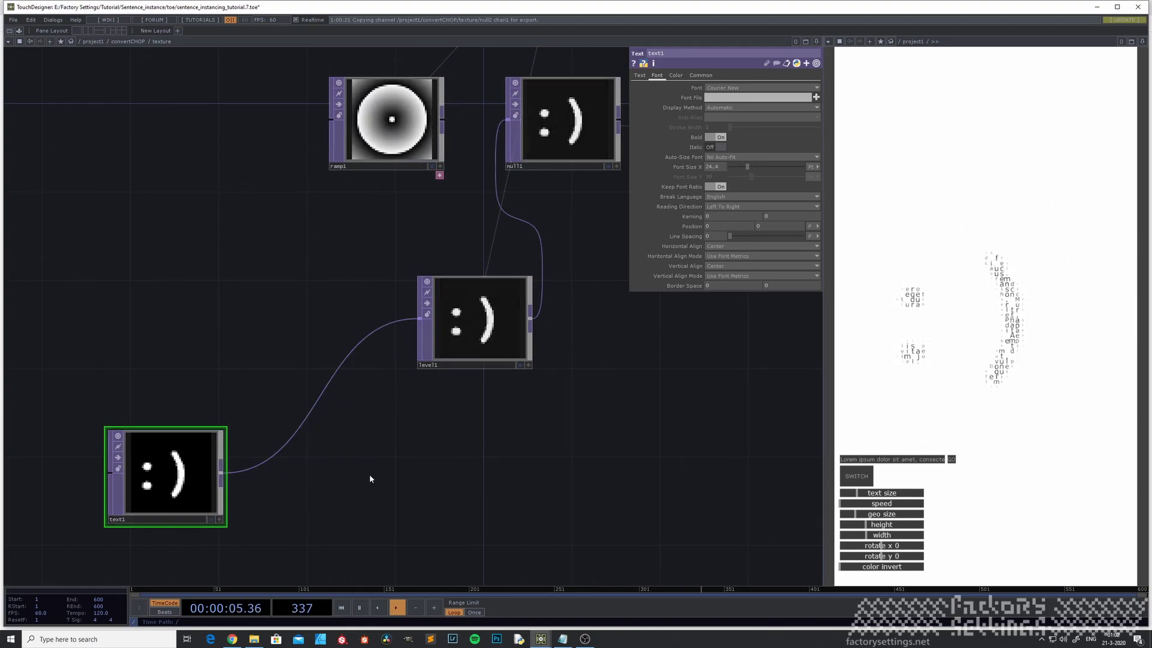
drag(363, 478, 506, 457)
Try inserting a Transform TOP between text1 and level1, and delete it.
right_click(460, 394)
click(460, 394)
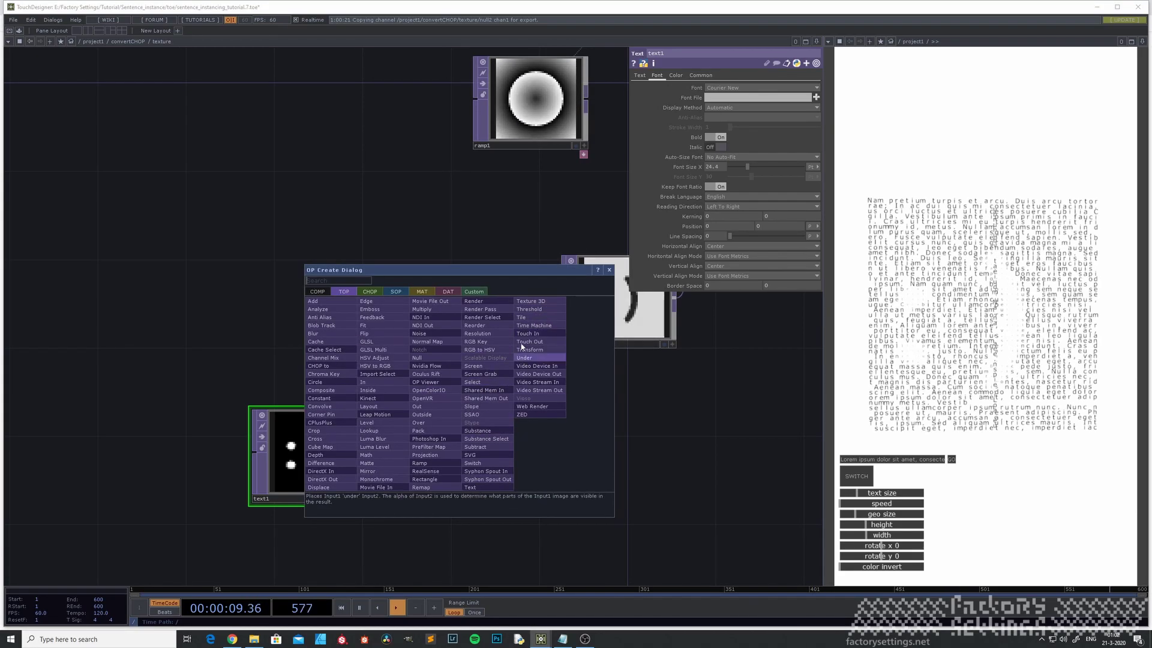
click(505, 464)
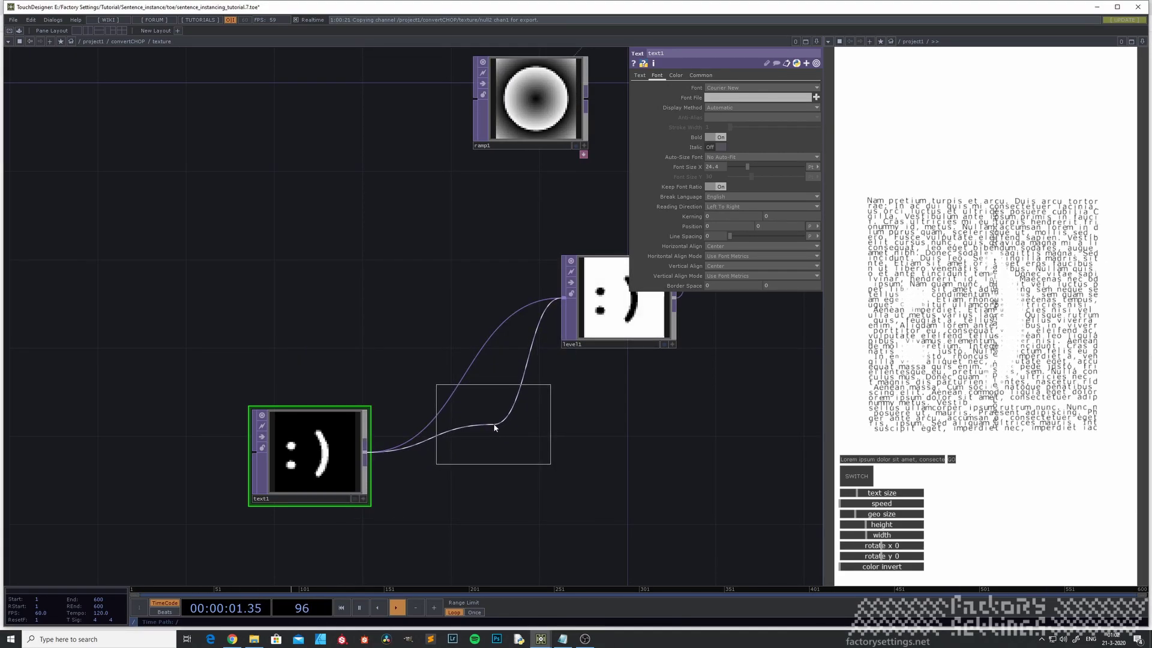
click(491, 426)
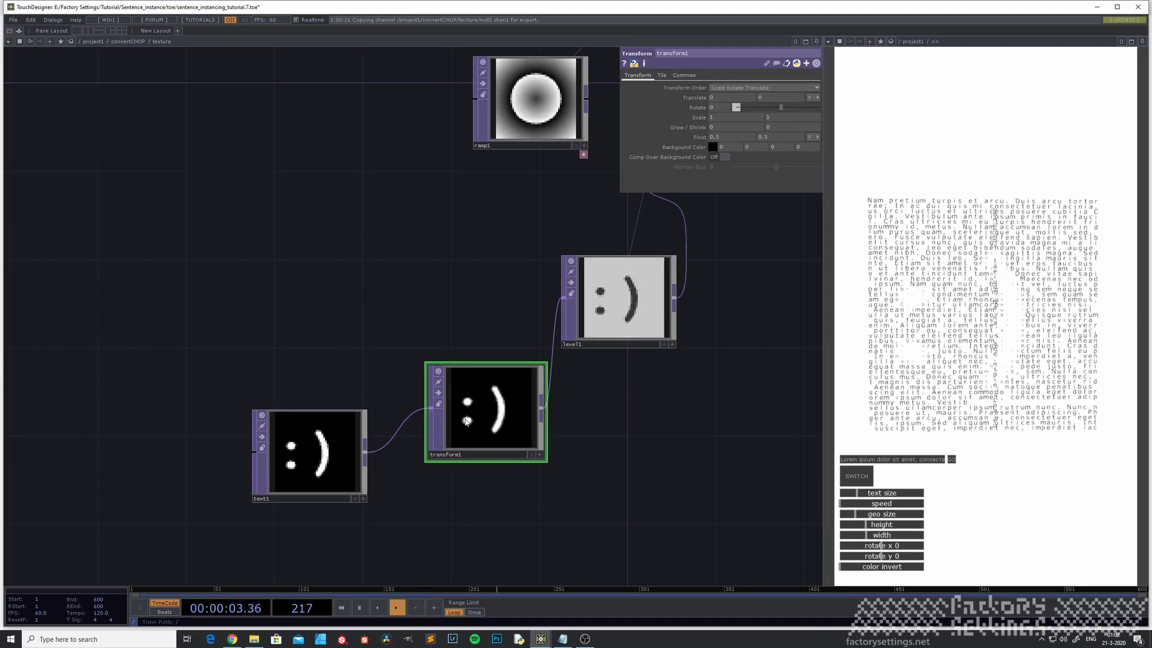
key(Delete)
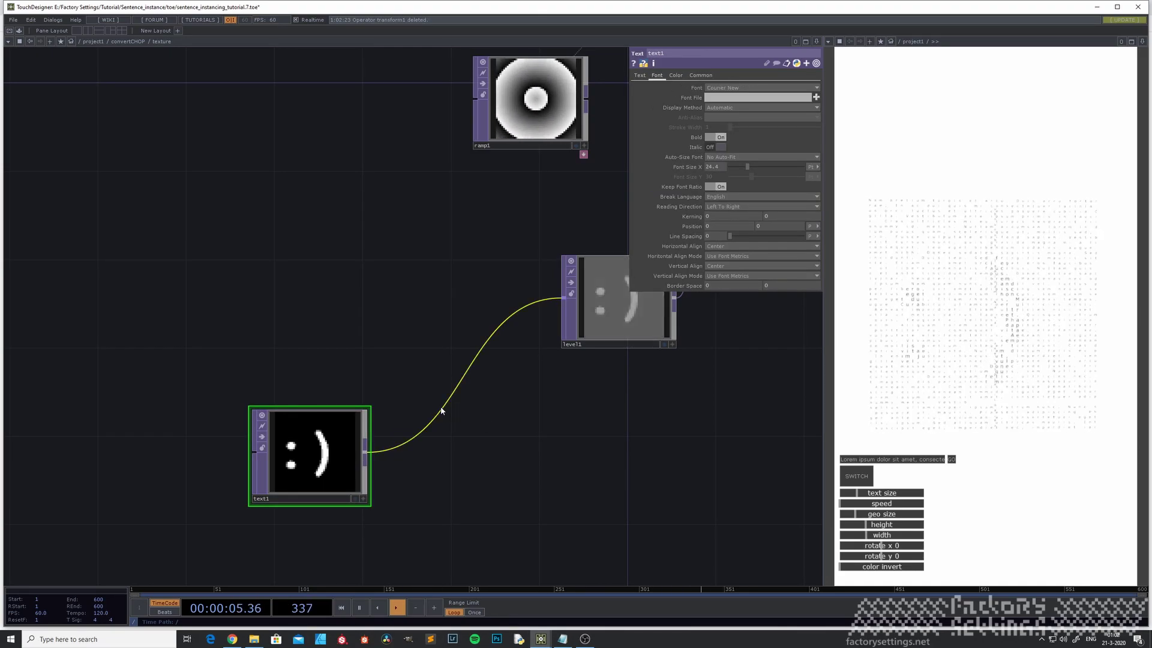
Insert a Flip TOP on the wire between text1 and level1.
right_click(448, 412)
click(468, 397)
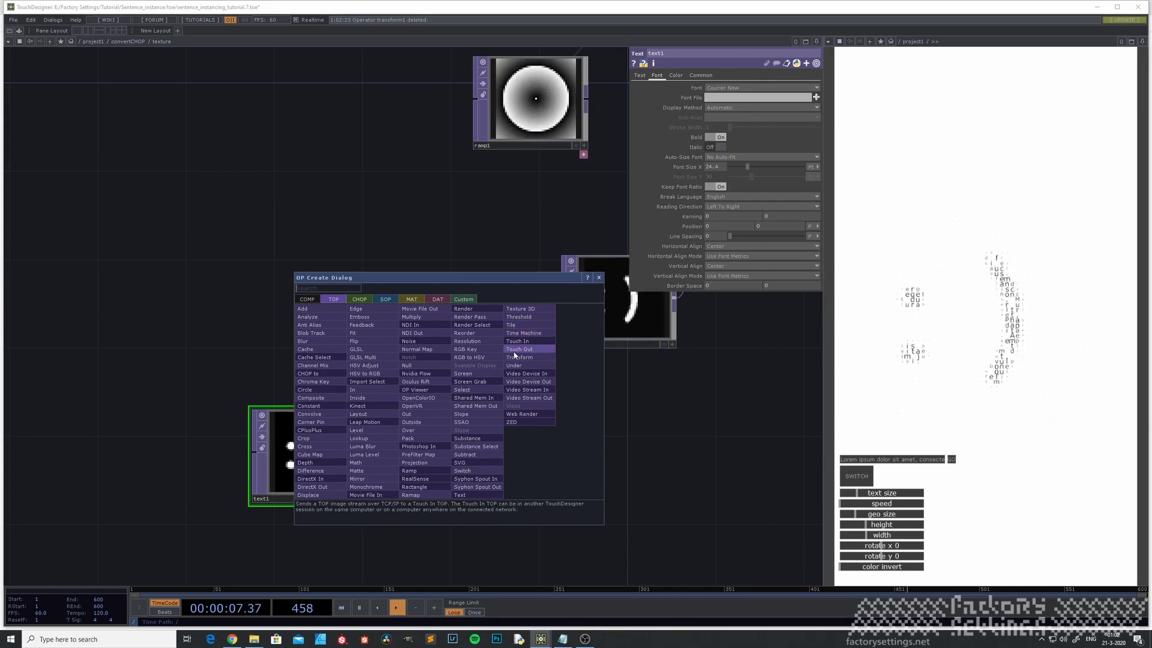
text(fli)
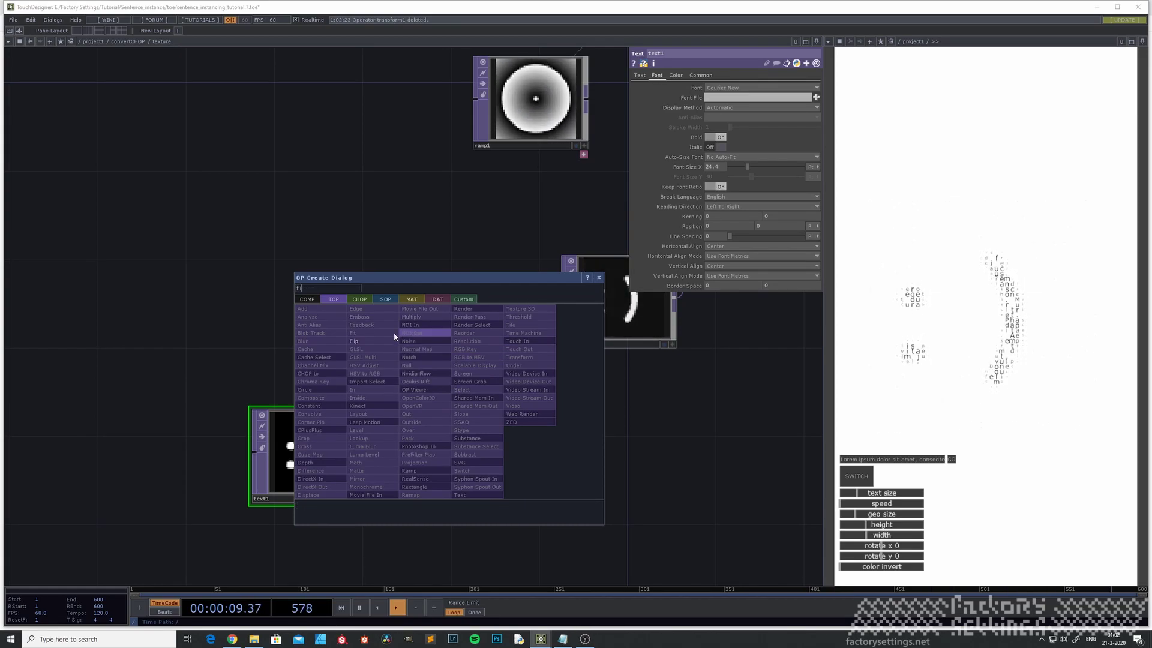
click(359, 346)
click(472, 401)
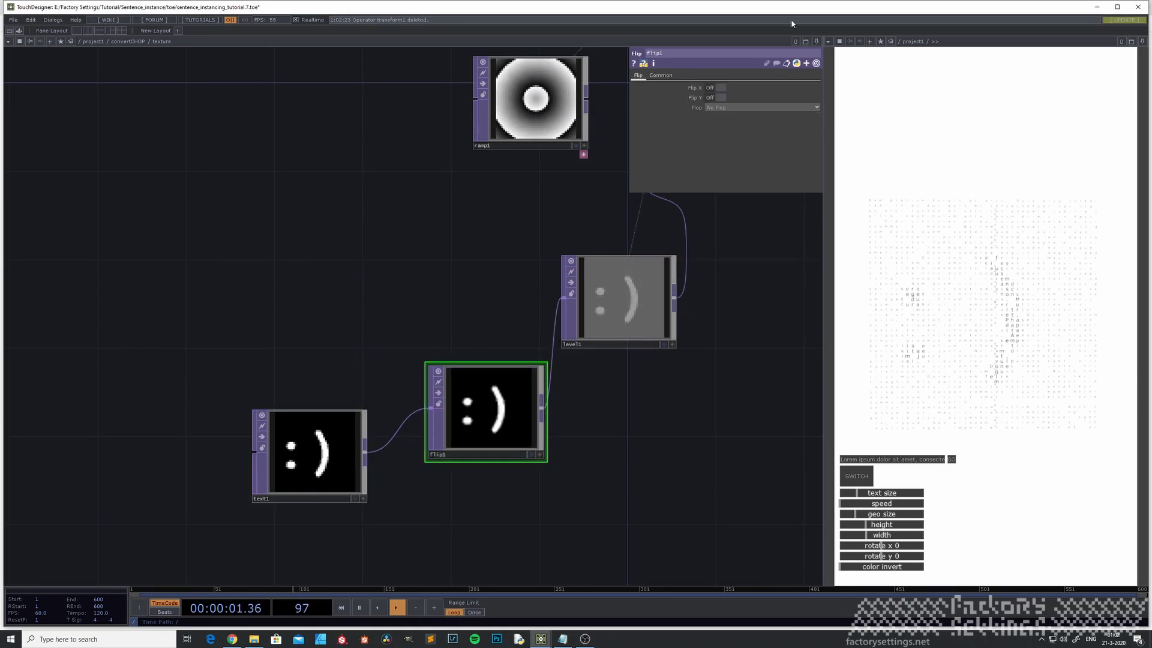
Set the Flip TOP's Flop to Top Left so the smiley stands upright, and move it slightly closer to text1.
click(742, 106)
click(733, 120)
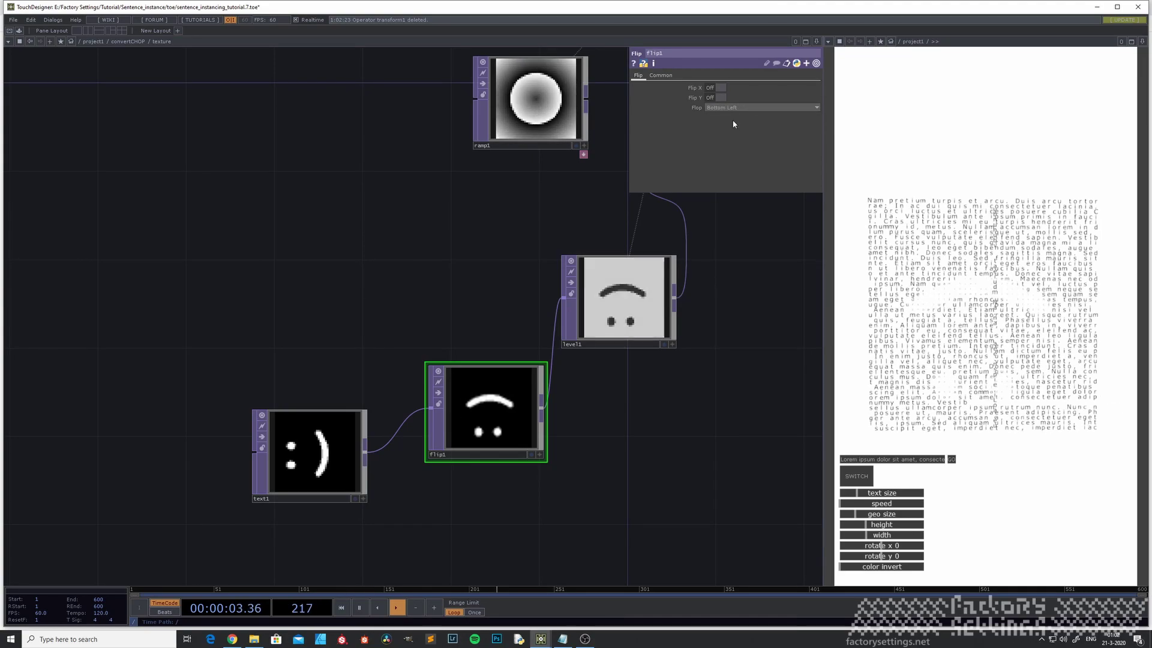
click(736, 108)
click(730, 127)
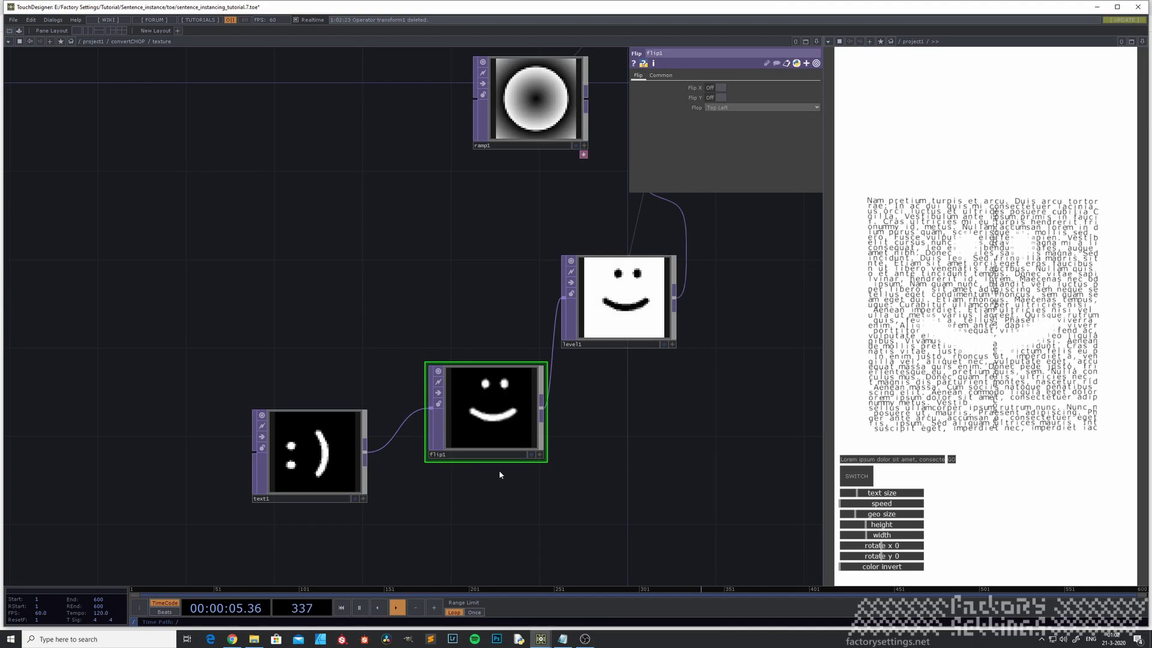
drag(502, 439, 480, 439)
Set text1's Horizontal Align Mode and Vertical Align Mode to Use Text Bounding Box.
click(318, 469)
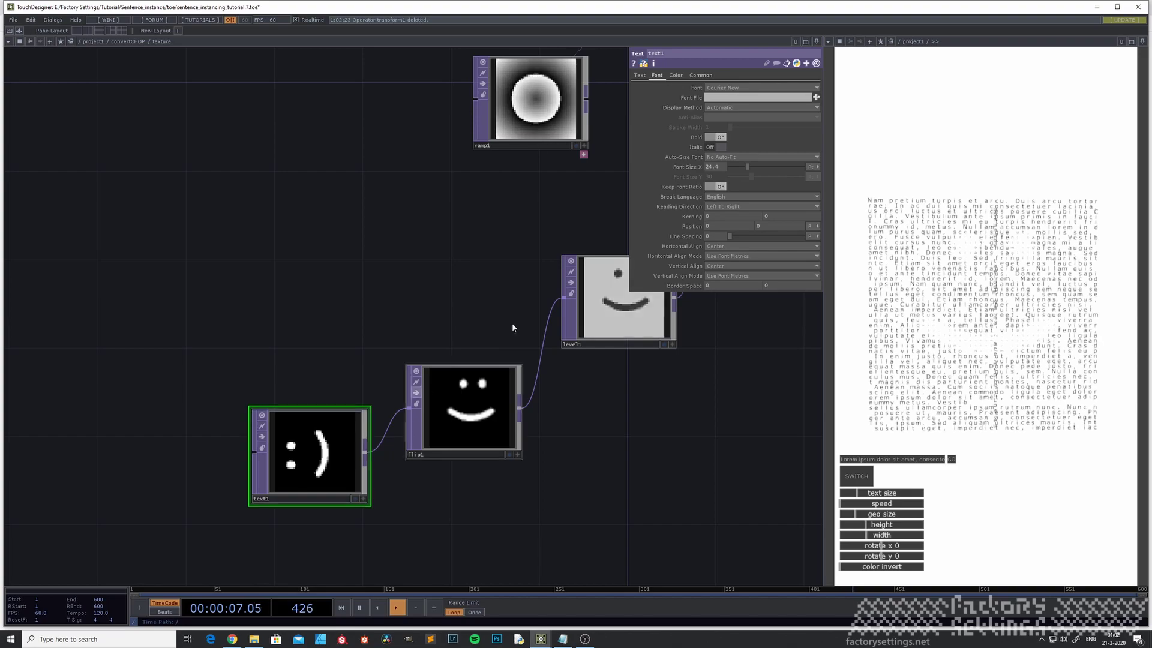
click(736, 257)
click(736, 273)
click(735, 276)
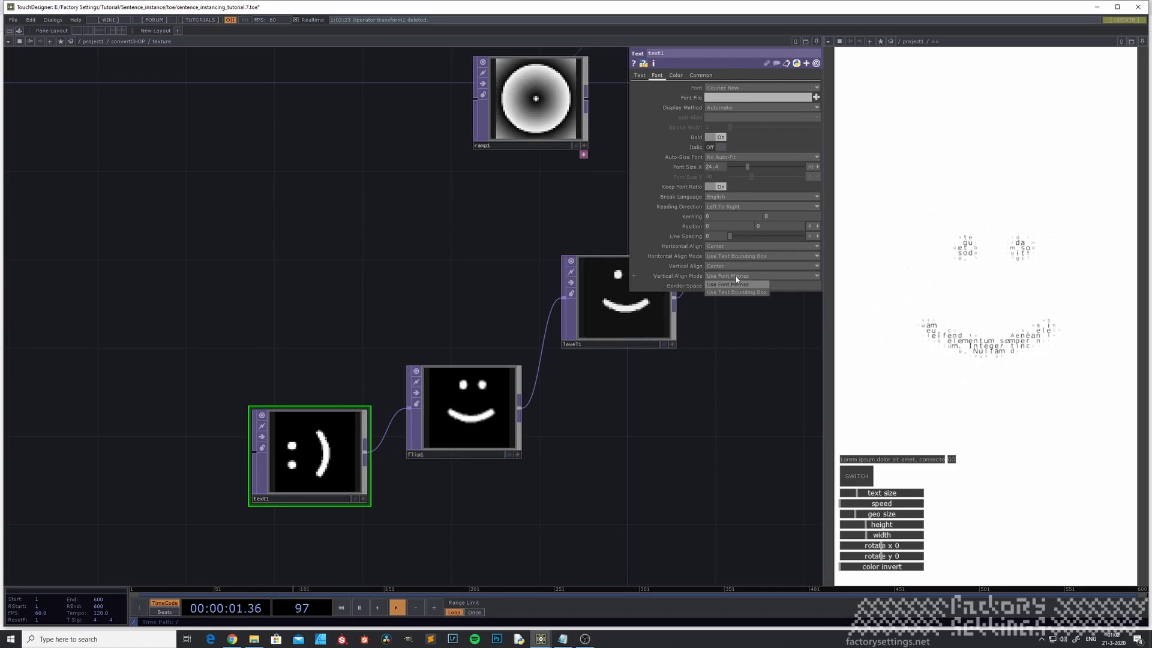
click(734, 293)
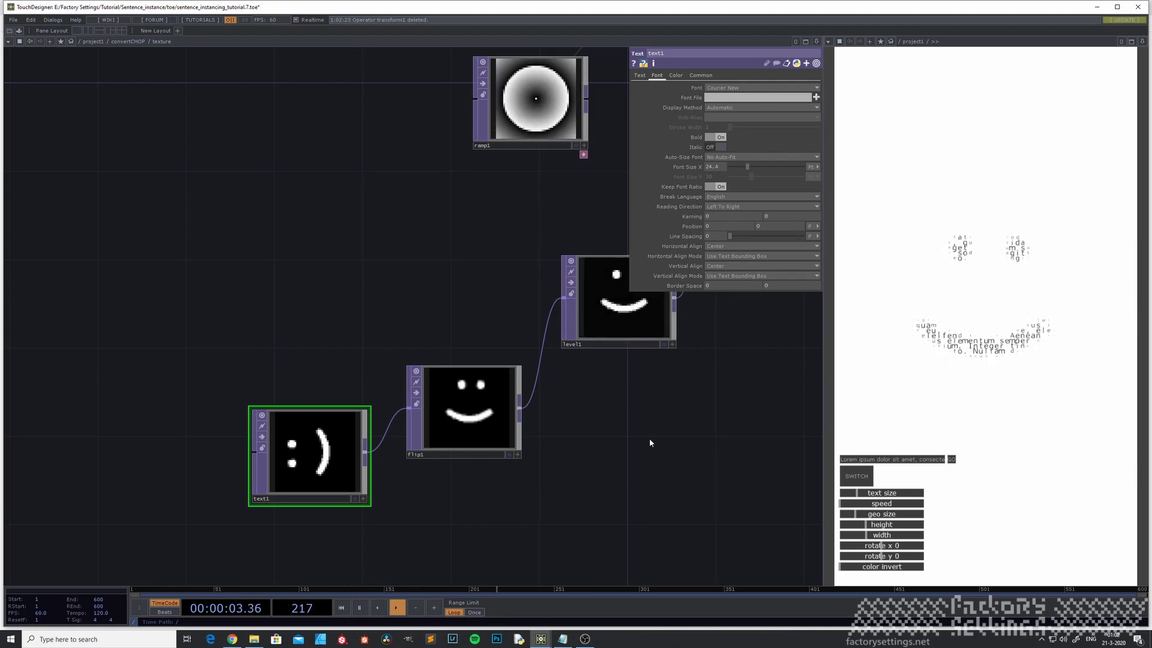
Connect ramp1's output to null1 in place of level1, making the ramp the texture source again.
scroll(649, 438, down, 2)
key(h)
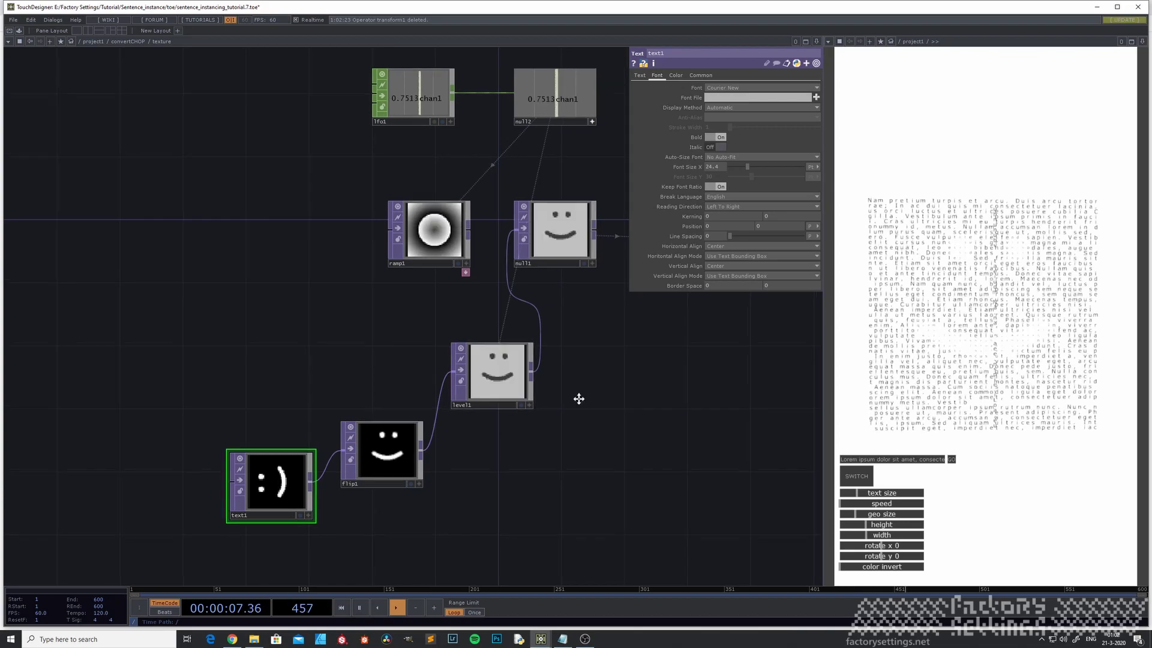
drag(542, 365, 432, 480)
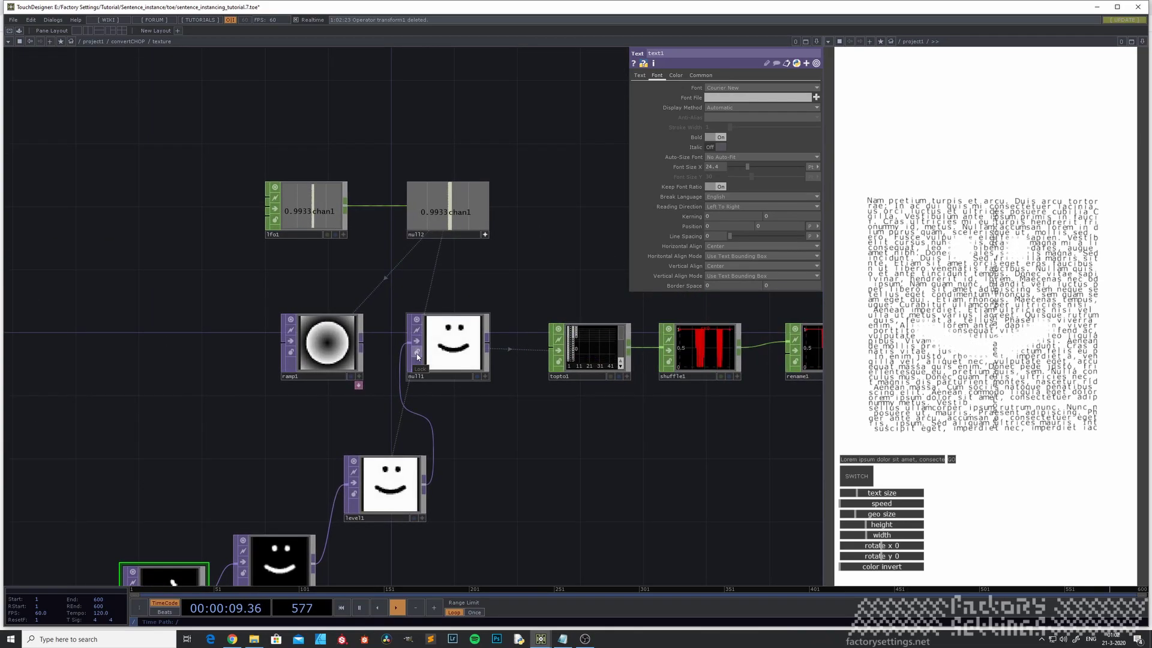
drag(432, 408, 330, 418)
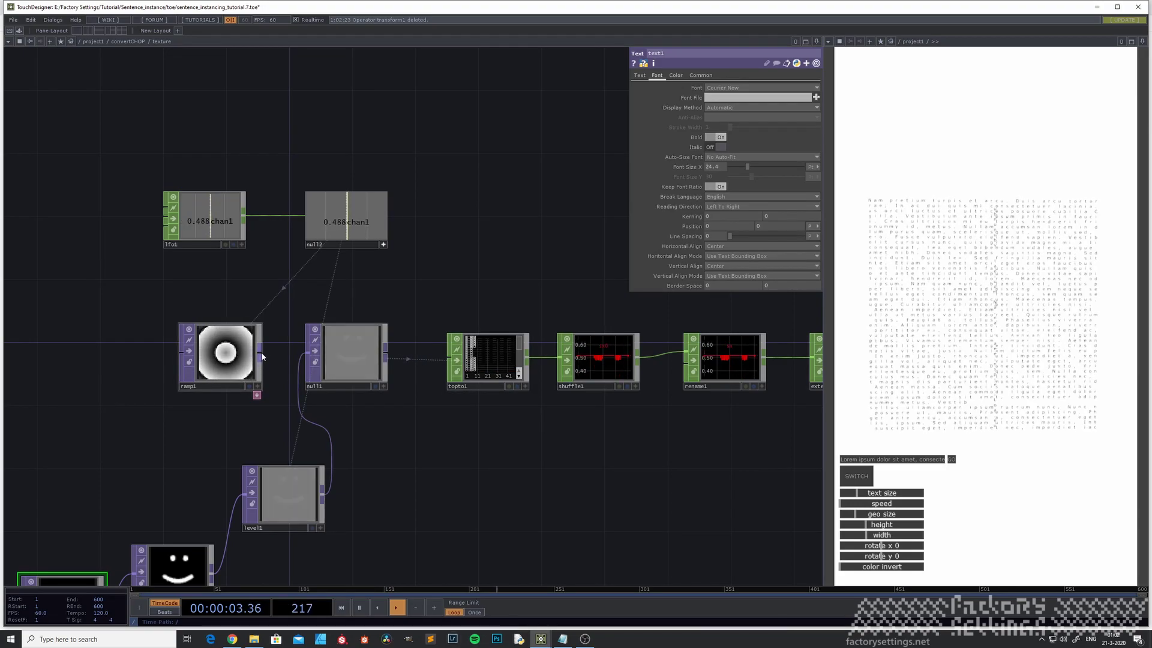
drag(261, 356, 307, 354)
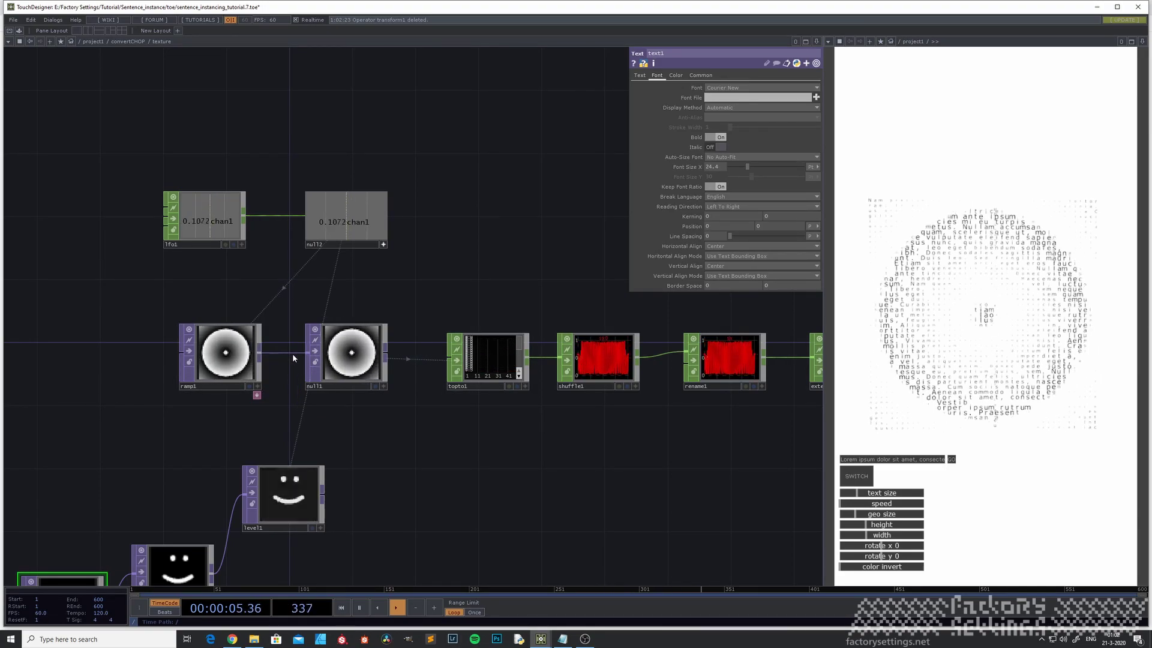
Select ramp1 and review the texture network's operator chain from the ramp through to the output.
click(224, 362)
drag(465, 427, 265, 432)
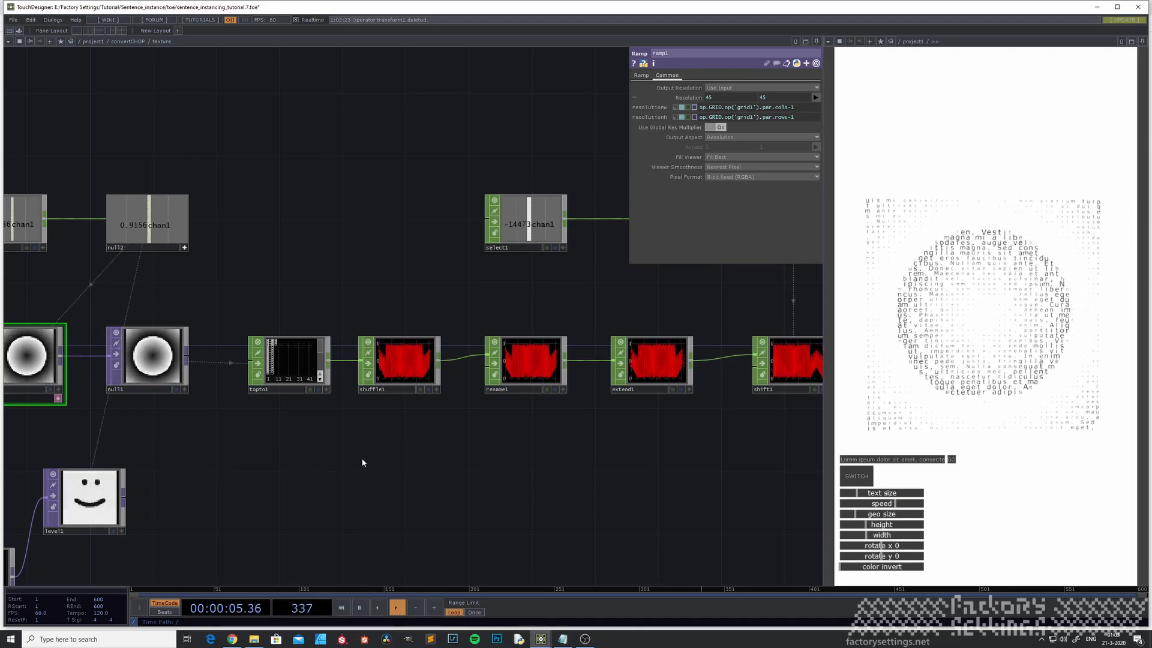
drag(392, 457, 293, 463)
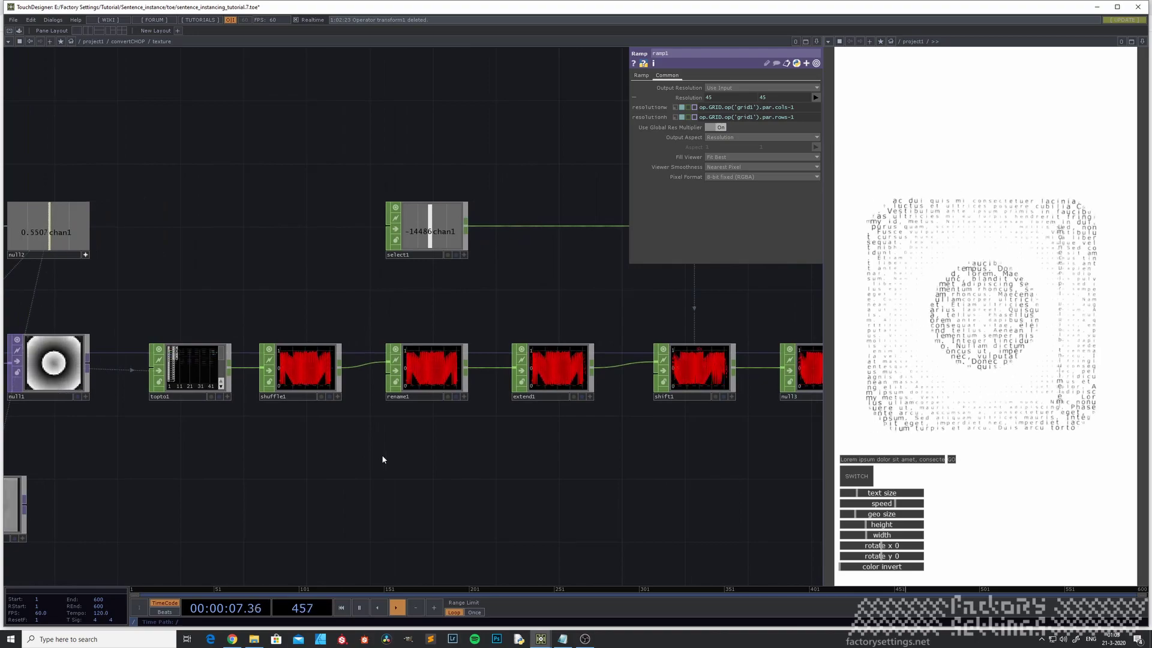
scroll(382, 455, down, 5)
scroll(382, 456, down, 1)
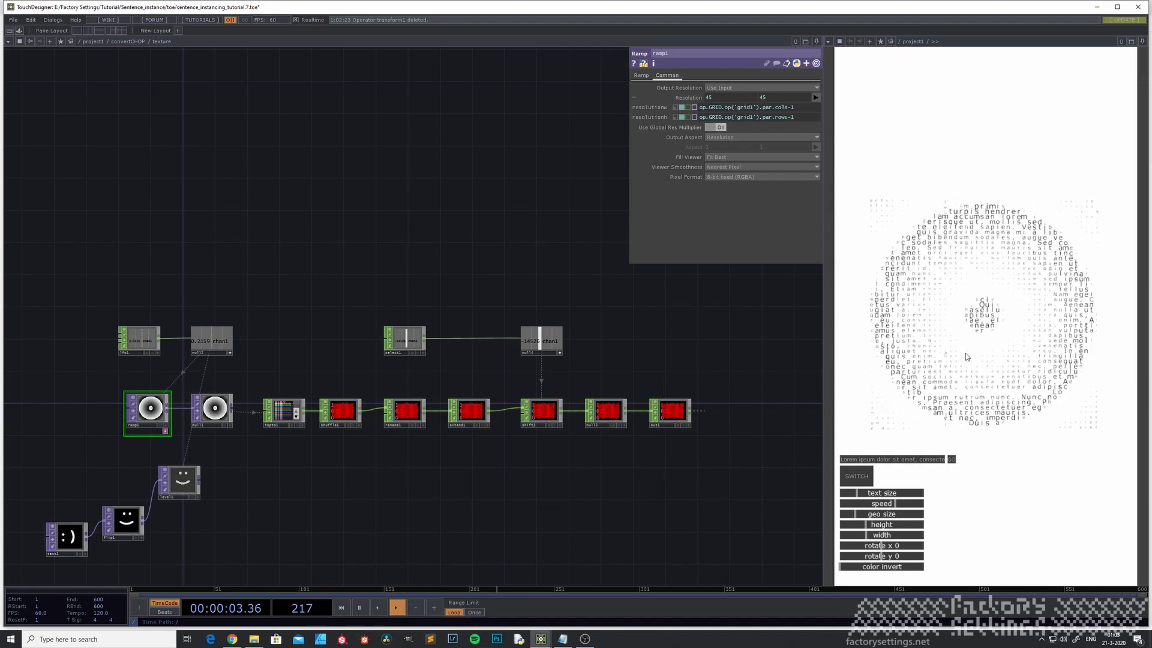
drag(529, 479, 446, 470)
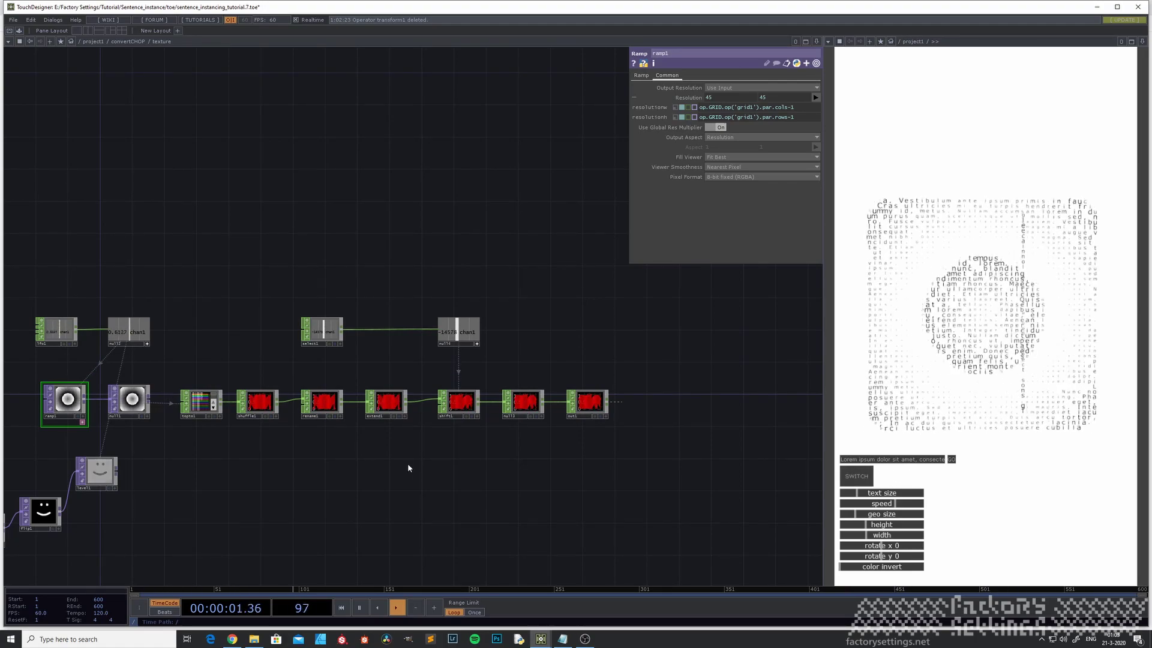
Go up from texture and convertCHOP to the project level, and open the network inside the ui container that holds the sliders and SWITCH button.
key(u)
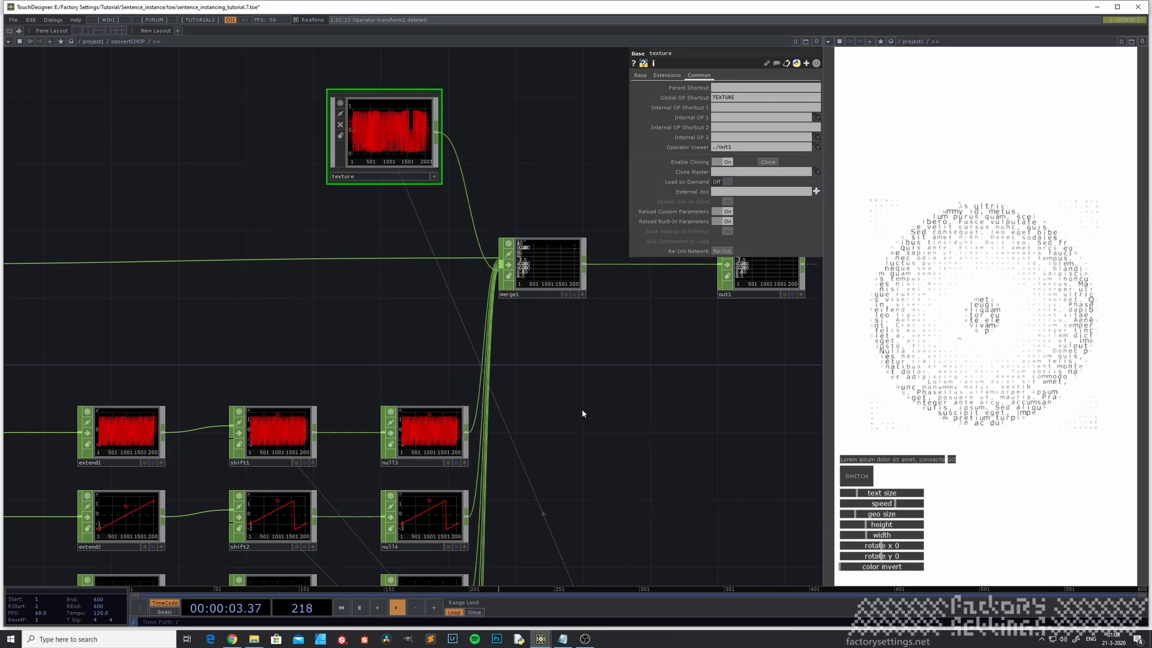
key(u)
drag(26, 554, 660, 456)
drag(470, 257, 363, 331)
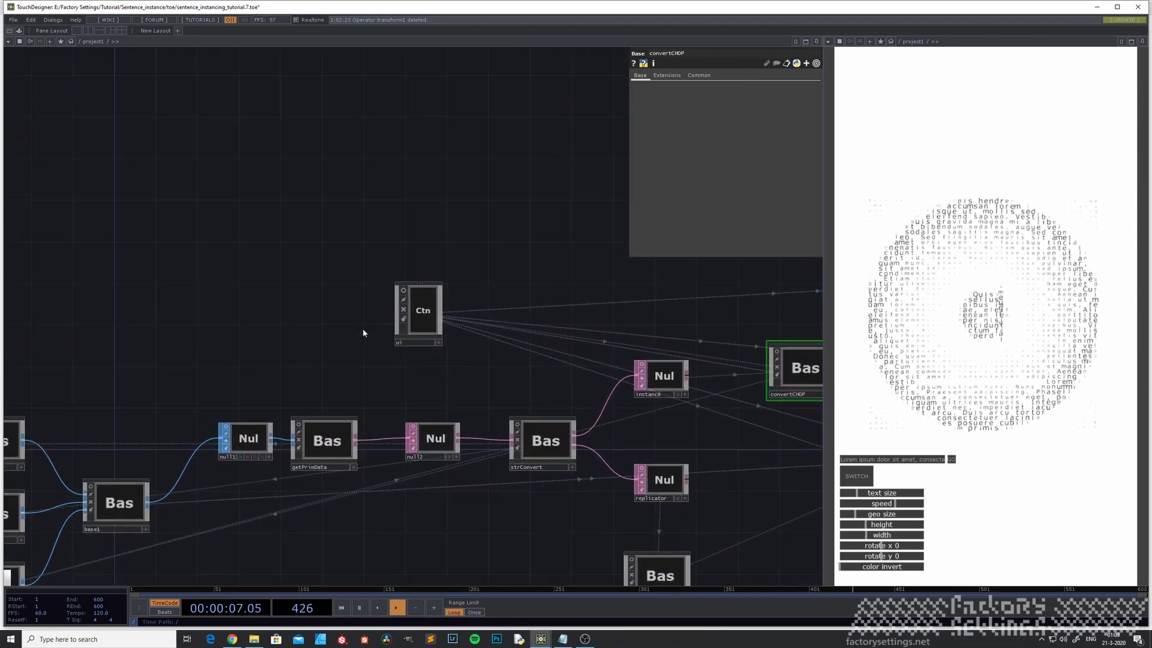
double_click(421, 324)
double_click(238, 411)
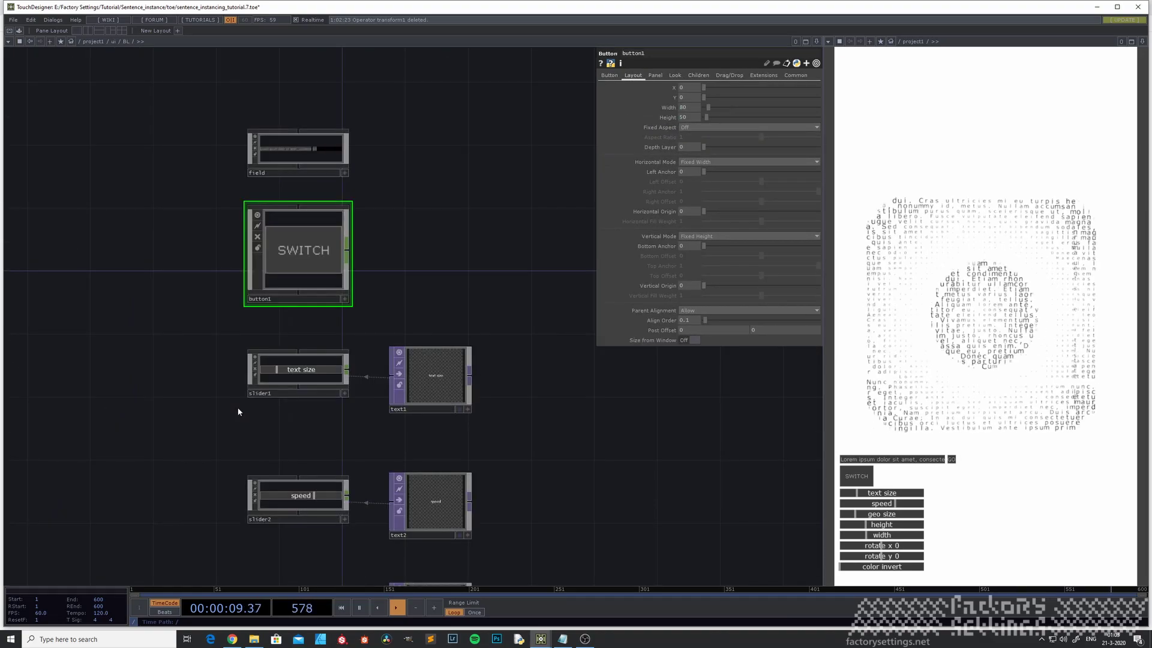
Add a Container COMP beside the SWITCH button in the interface network.
drag(193, 370, 195, 475)
drag(314, 268, 316, 221)
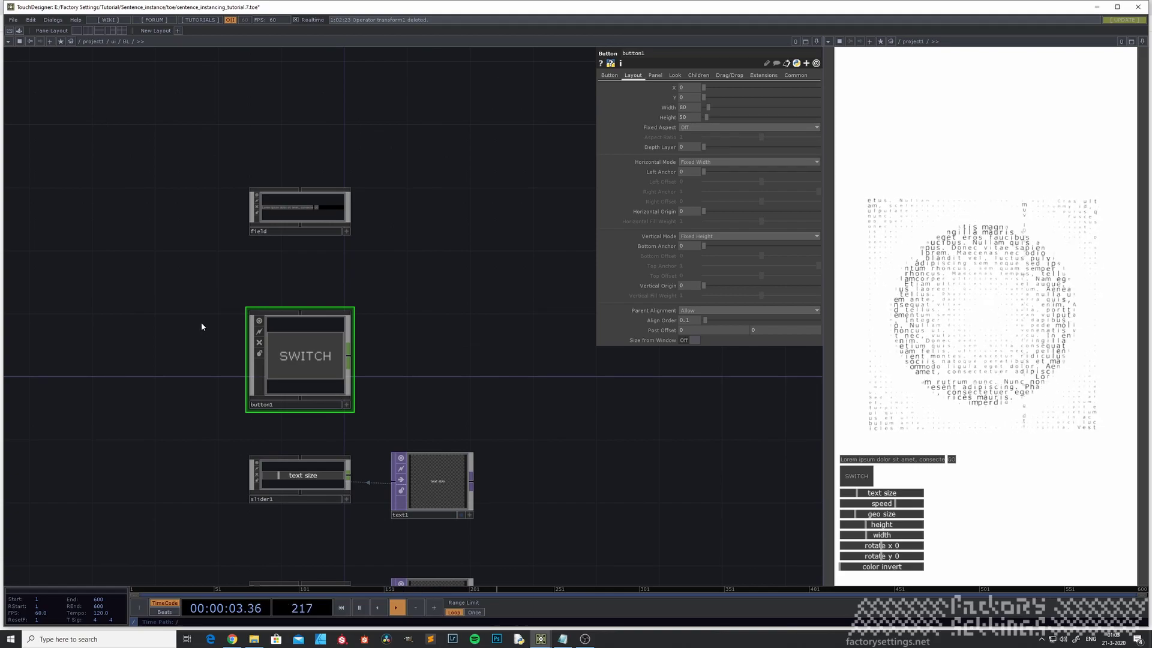
scroll(432, 378, down, 4)
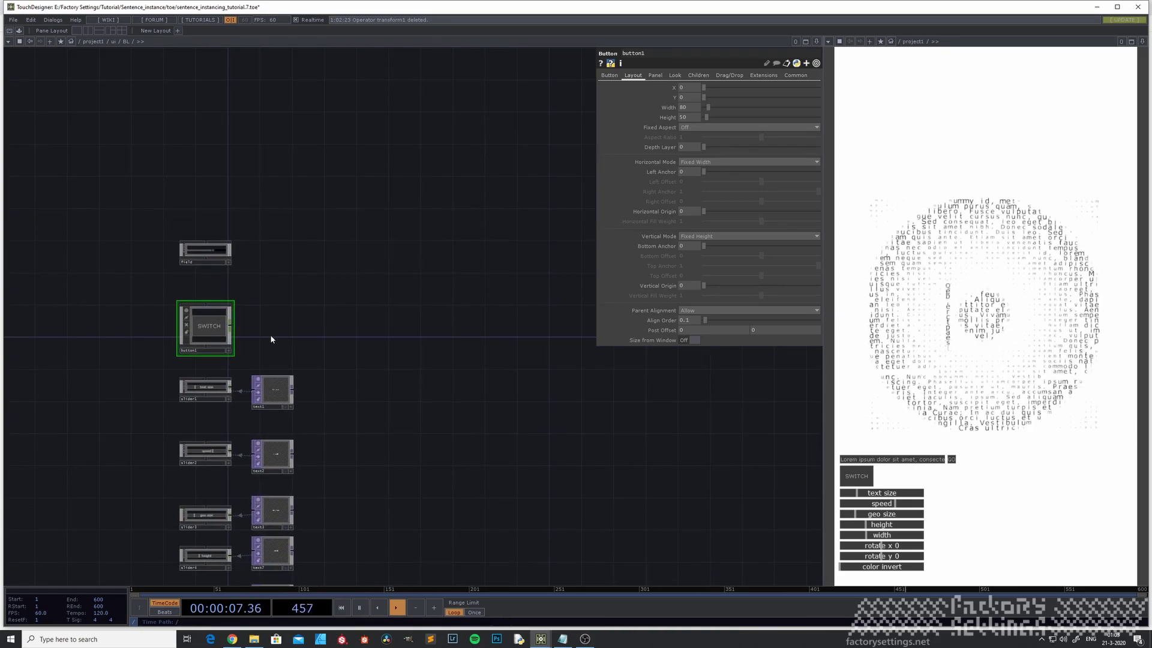
key(Tab)
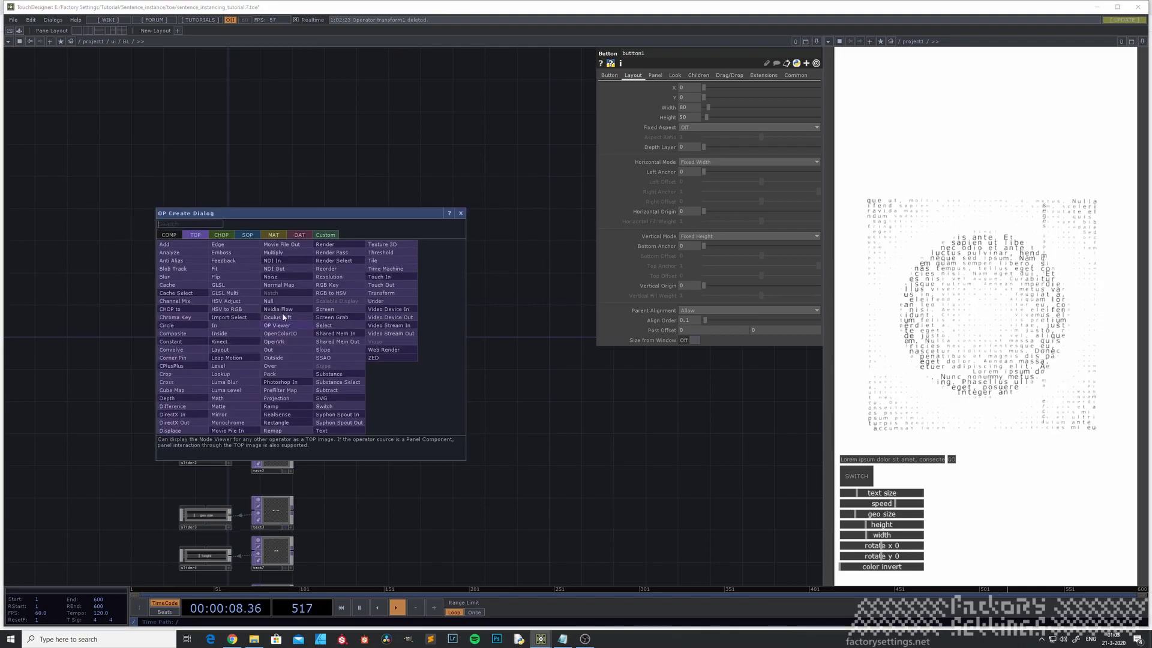
click(169, 235)
click(231, 260)
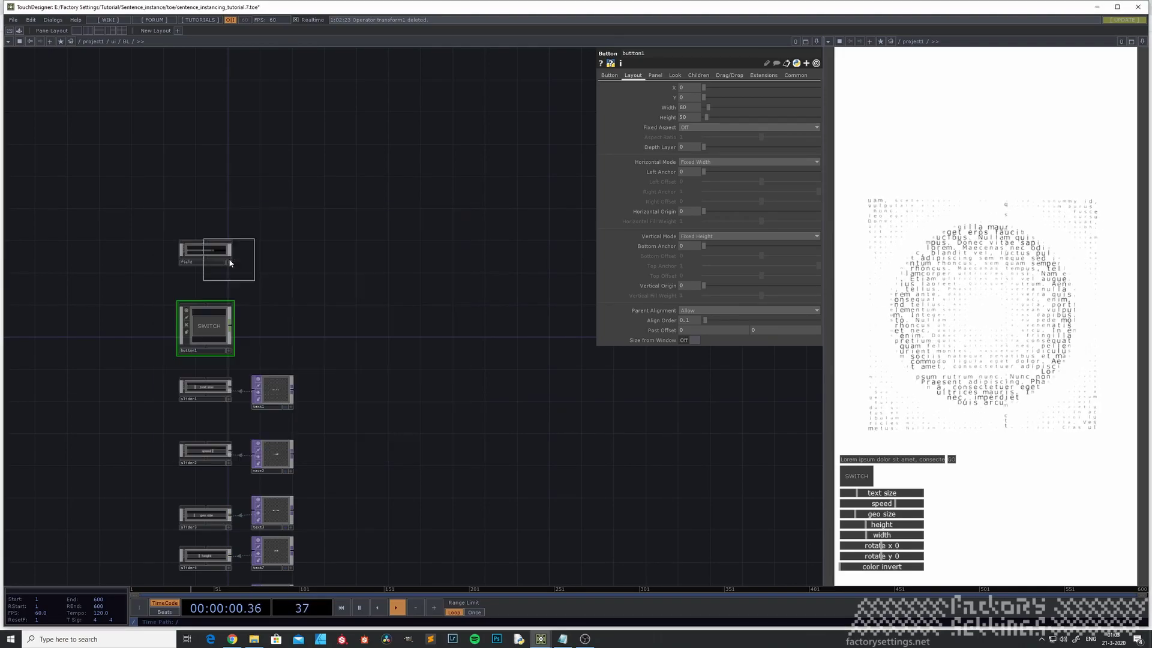
click(279, 322)
drag(154, 273, 255, 213)
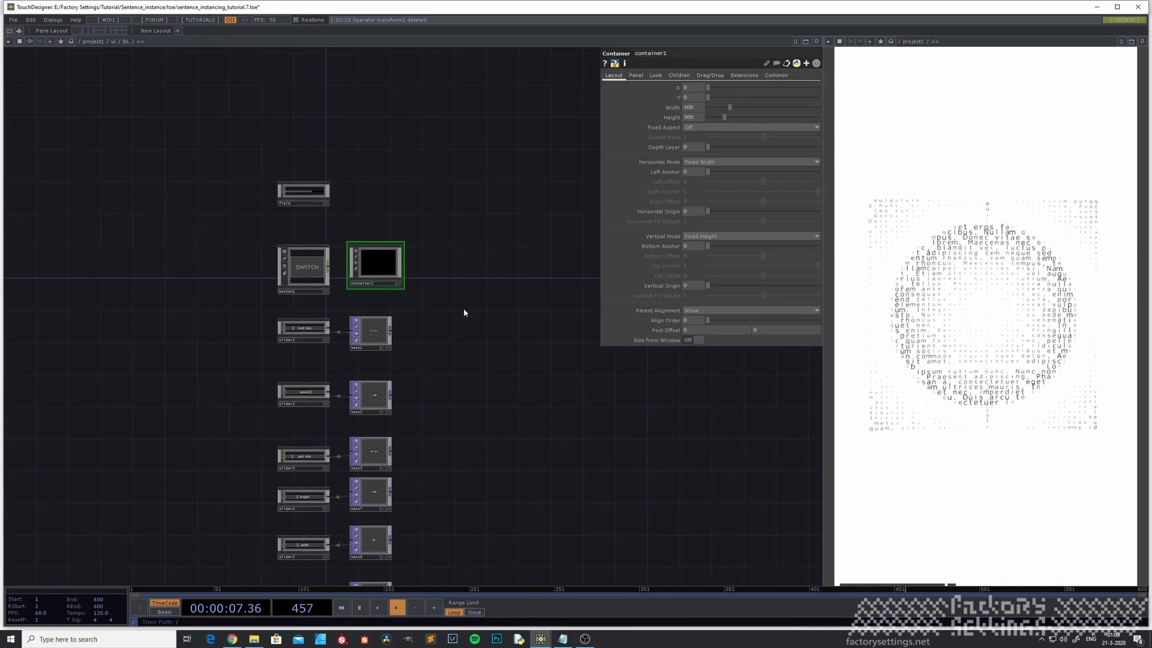
drag(460, 309, 507, 366)
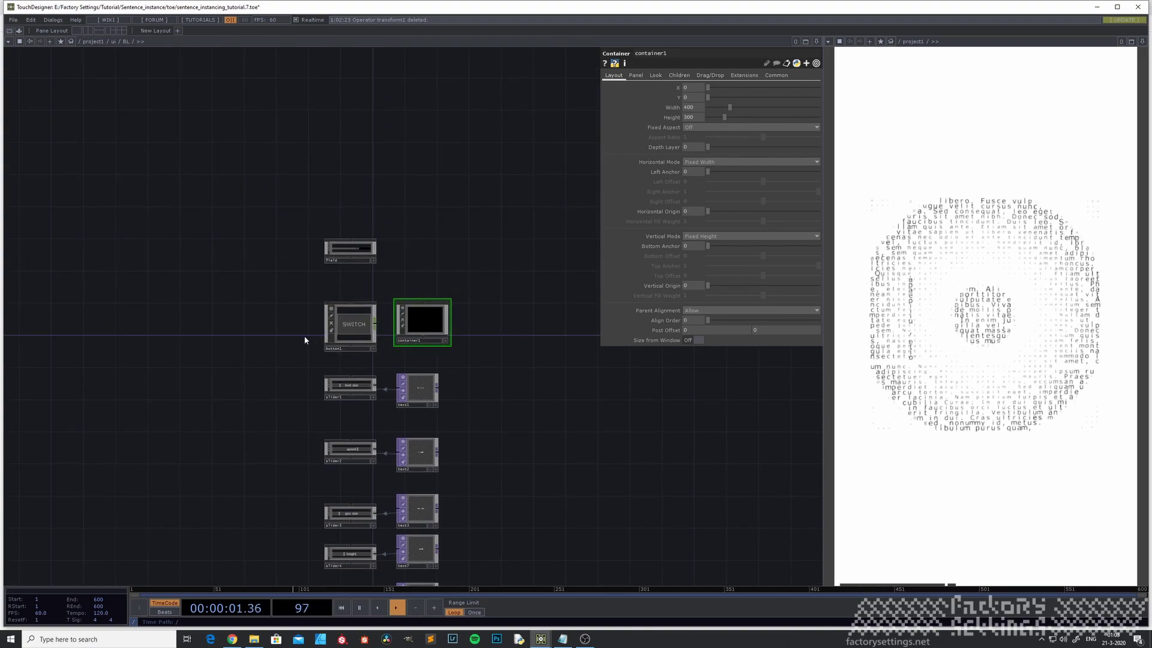
Move the SWITCH button inside container1, placing the container at the button's former position between the field and the text size slider.
scroll(321, 330, up, 3)
click(376, 350)
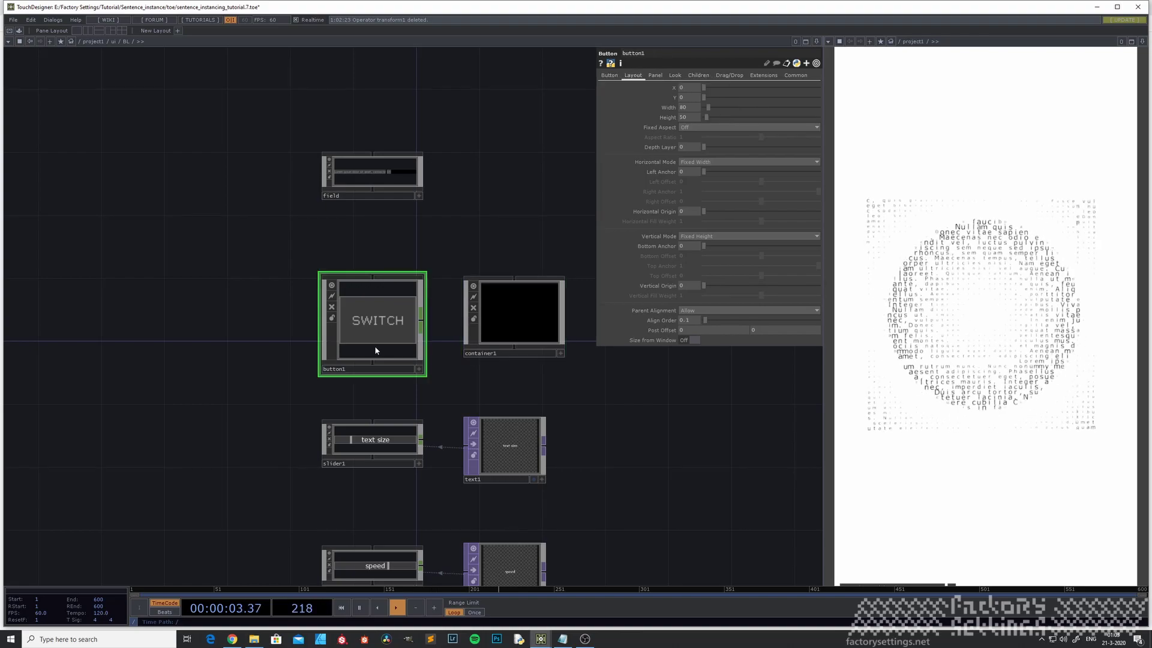
key(Delete)
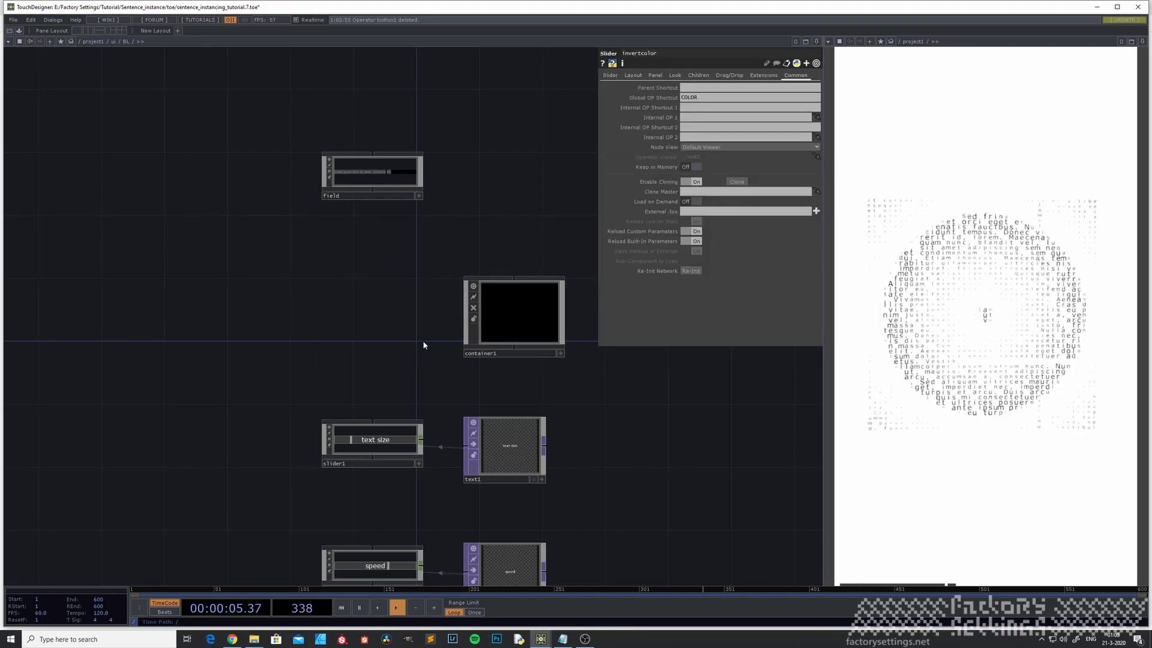
click(373, 334)
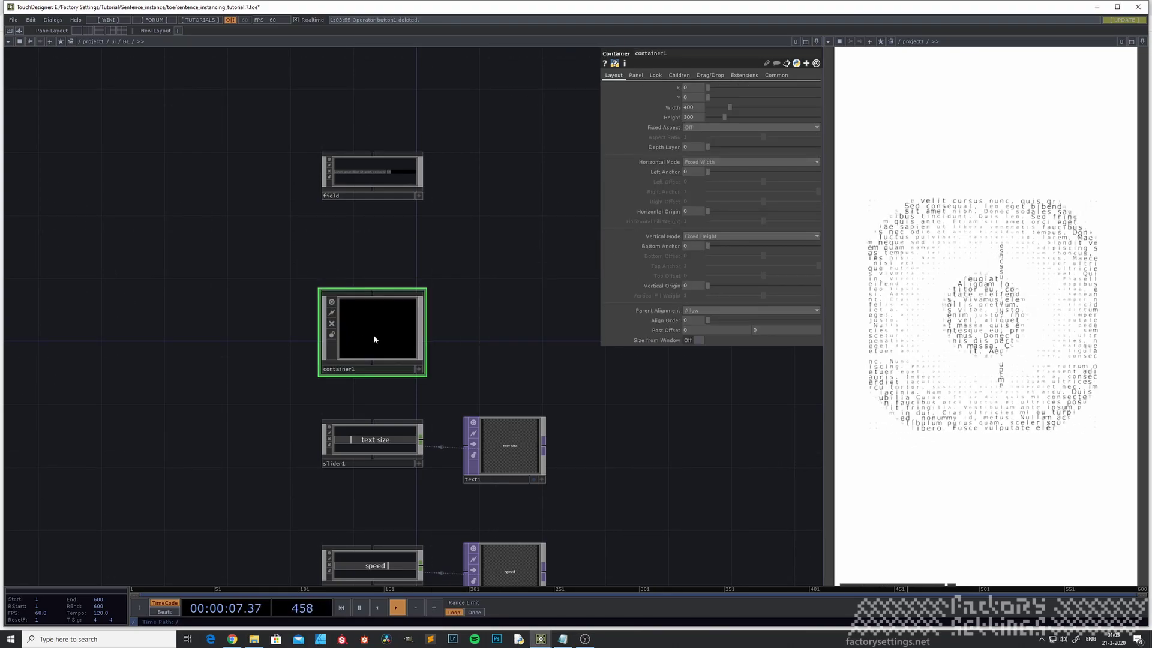
double_click(382, 337)
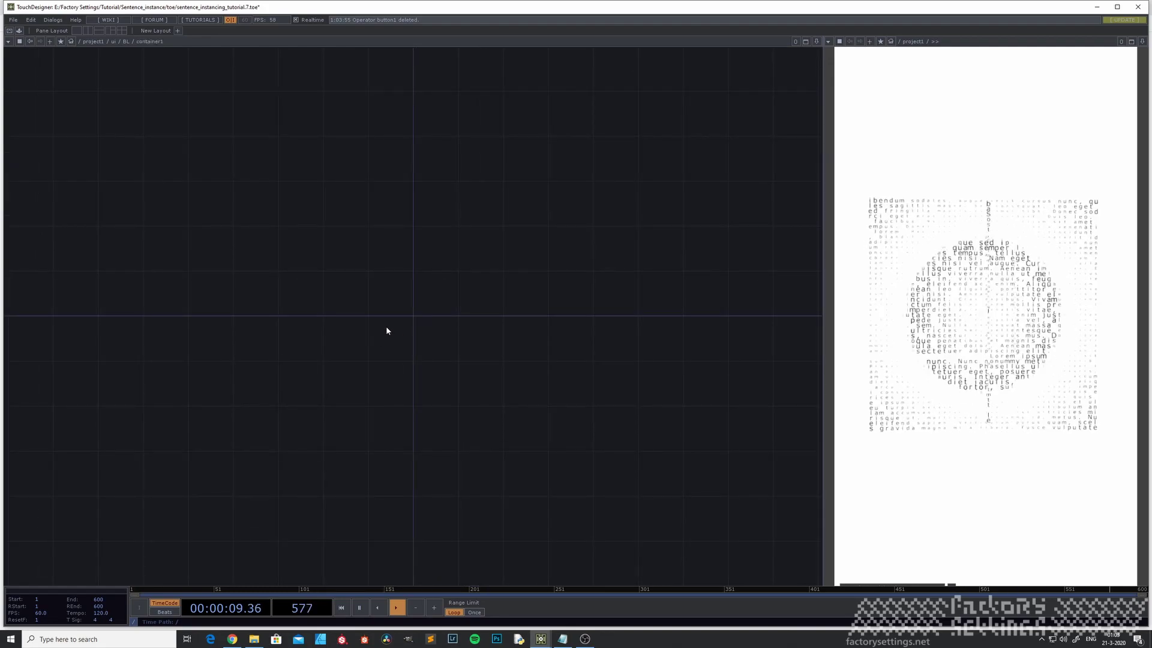
key(ctrl+v)
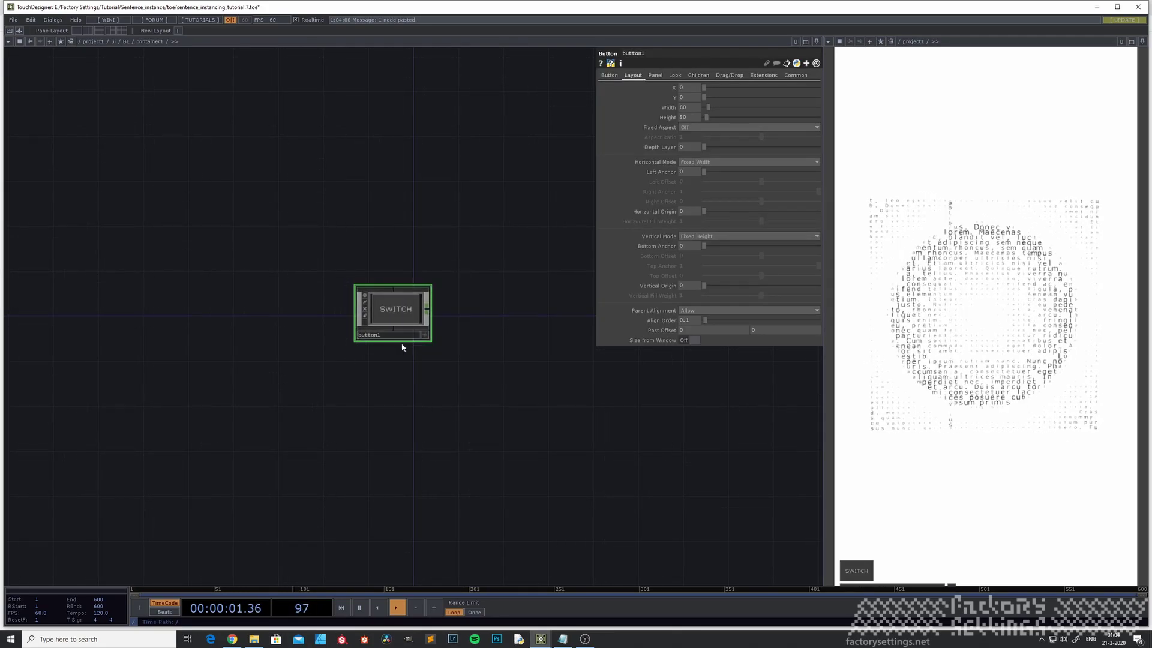
Set container1's height to 50 and its Align Order to 0.1.
key(u)
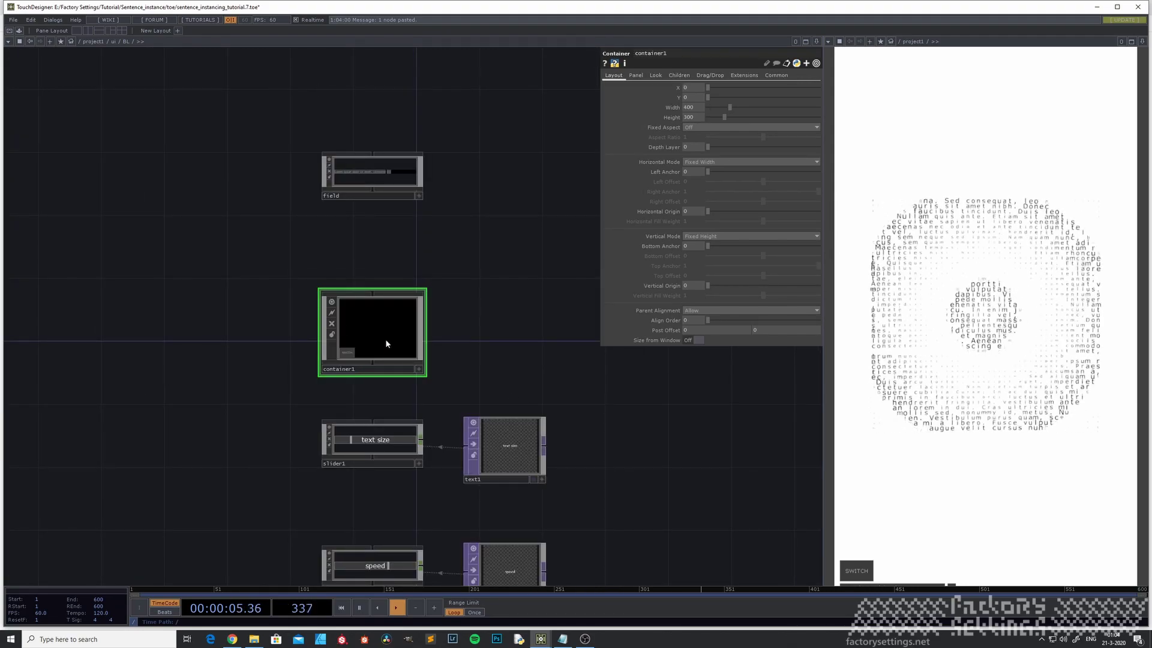
scroll(385, 338, up, 3)
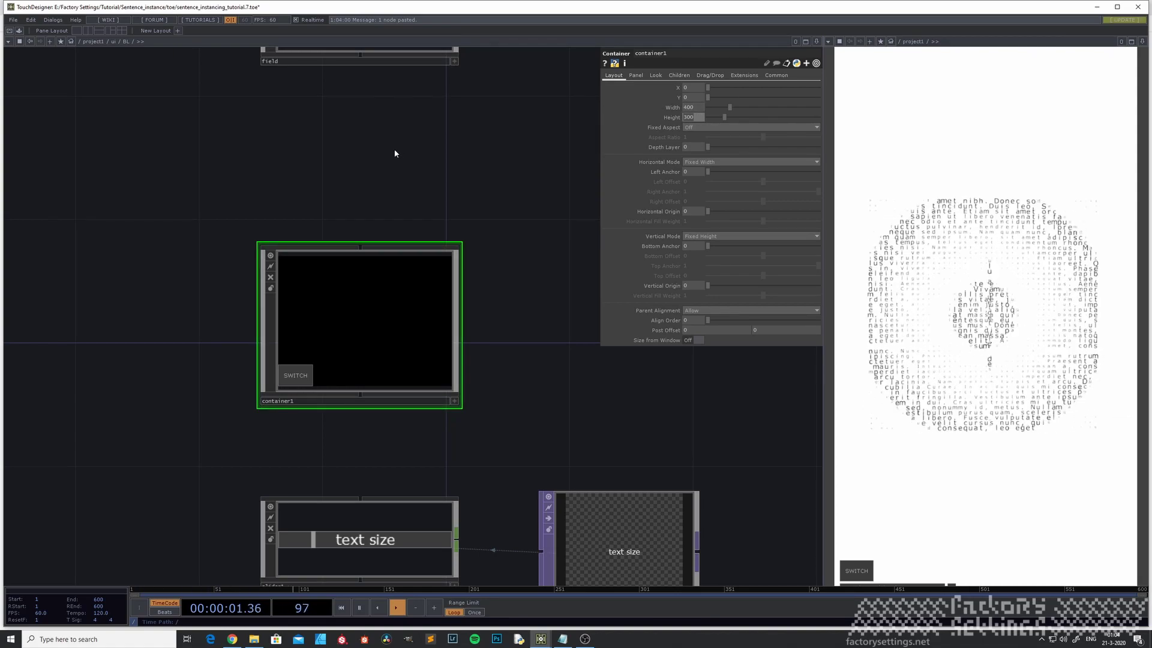
key(Return)
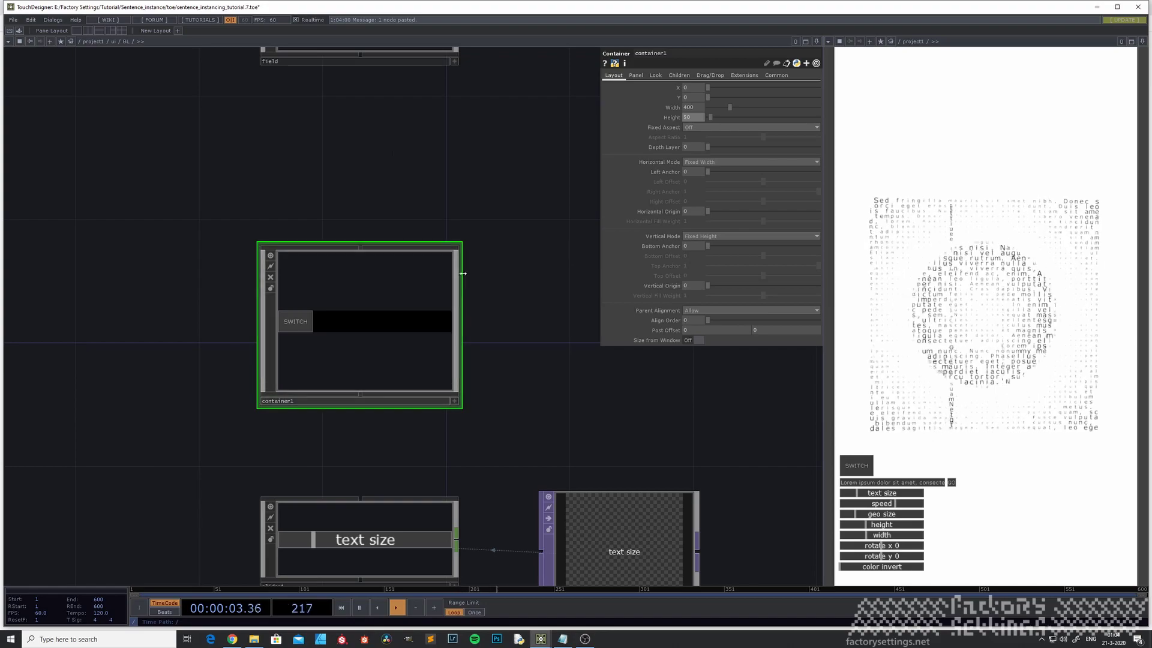
click(696, 319)
text(0.1)
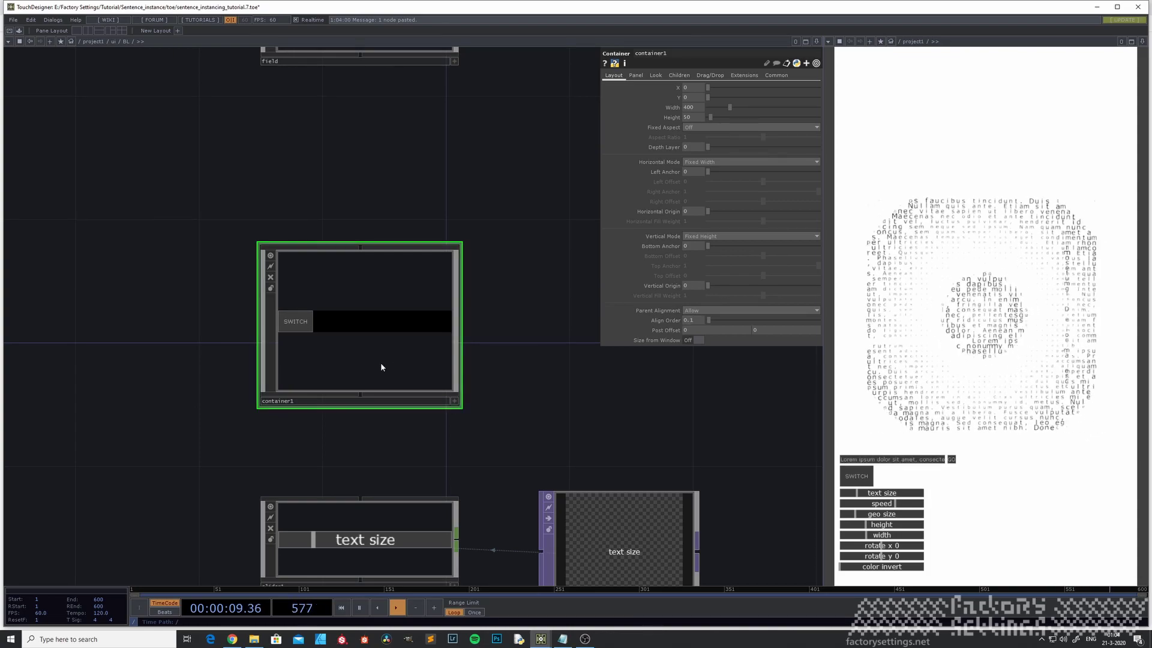
Paste a second copy of the SWITCH button inside container1 and set its Global OP Shortcut to ANIMATESWITCH.
text(i)
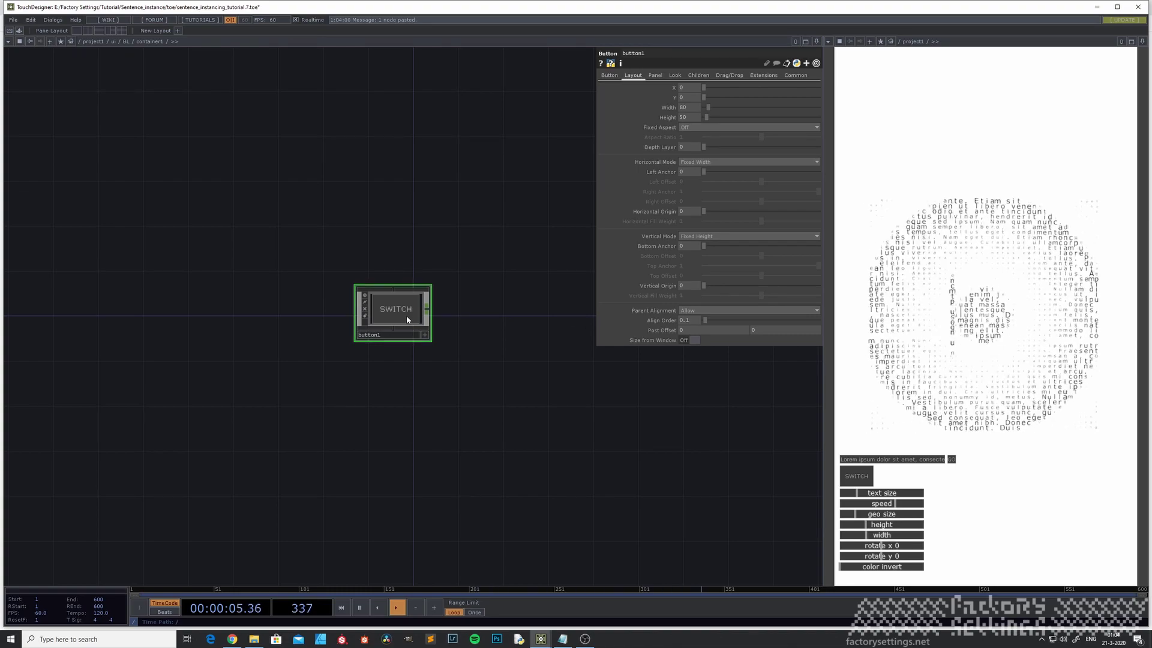
key(ctrl+v)
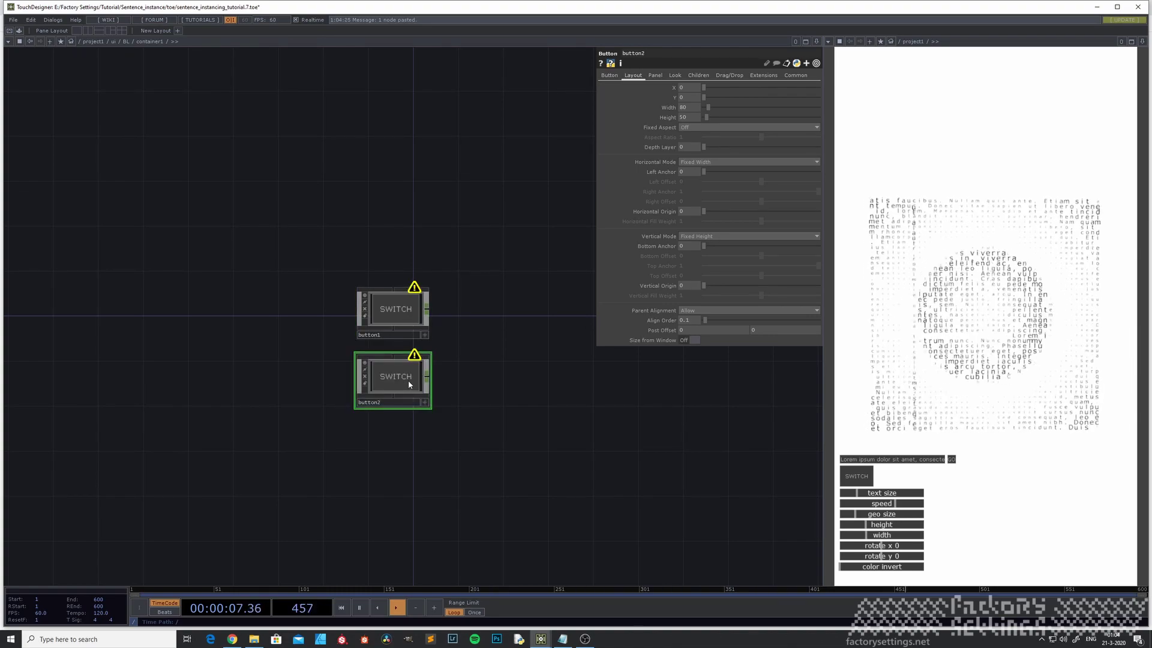
scroll(381, 355, up, 3)
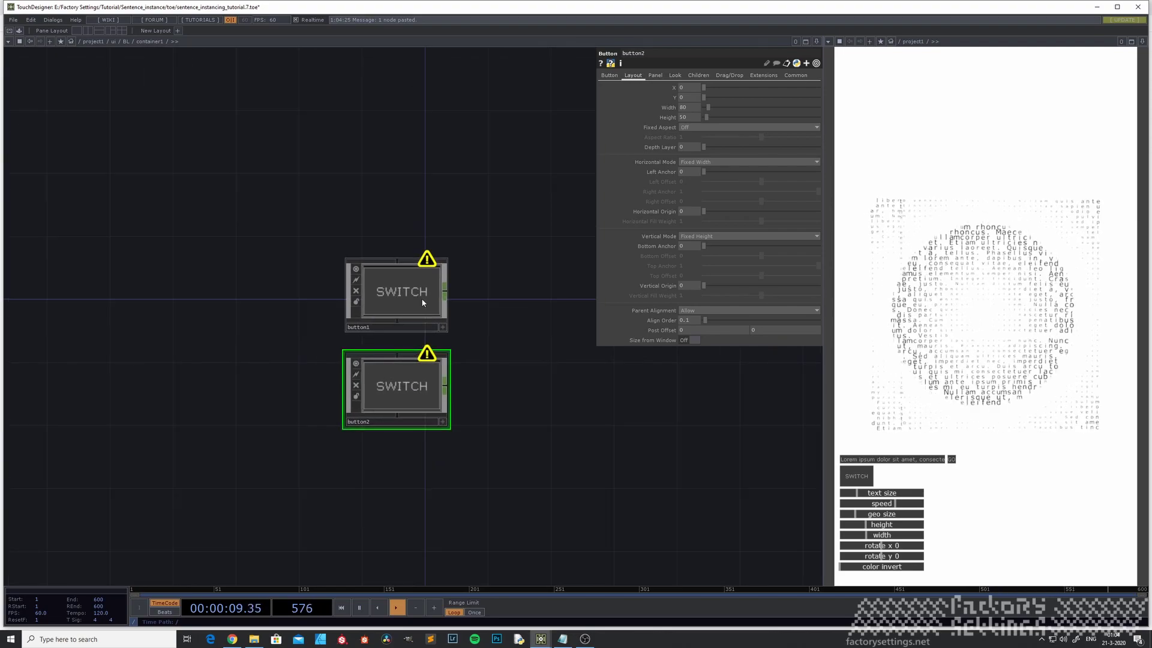
click(794, 76)
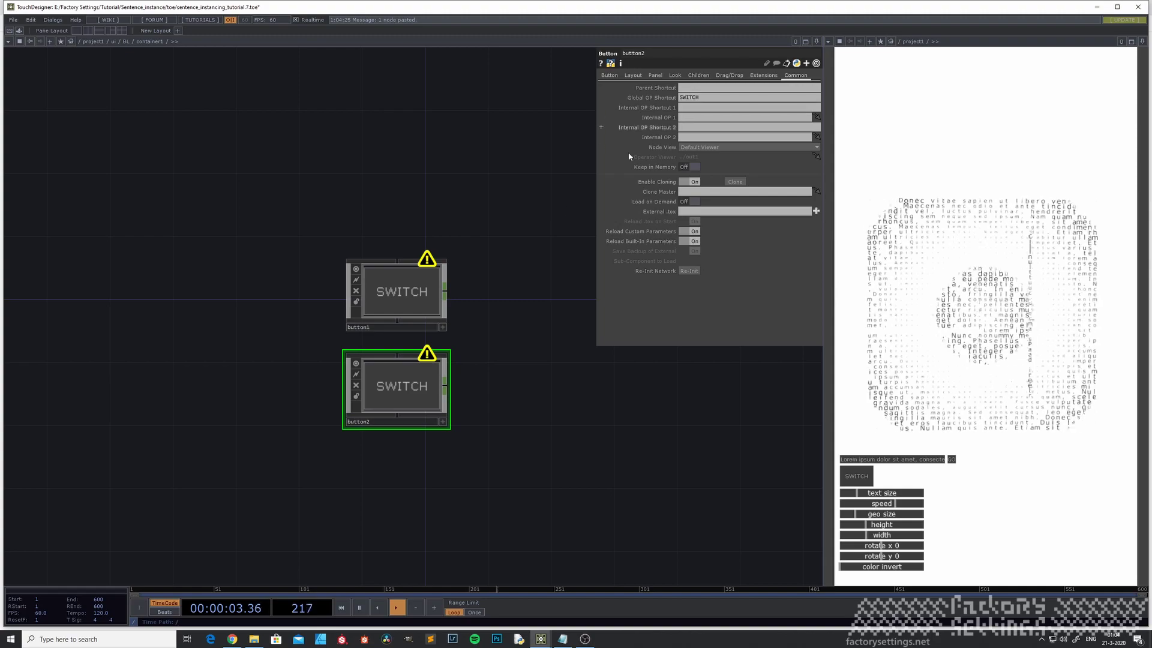
drag(397, 405, 400, 416)
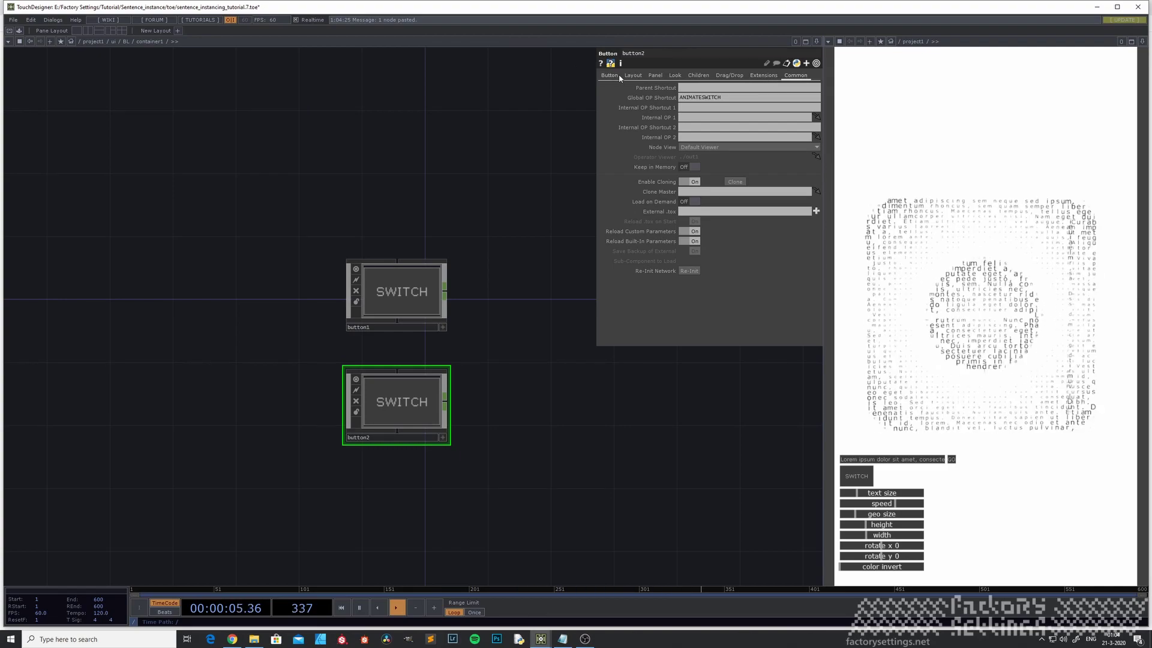
Inside button2, change the bg Text TOP's text to SCALE.
double_click(412, 414)
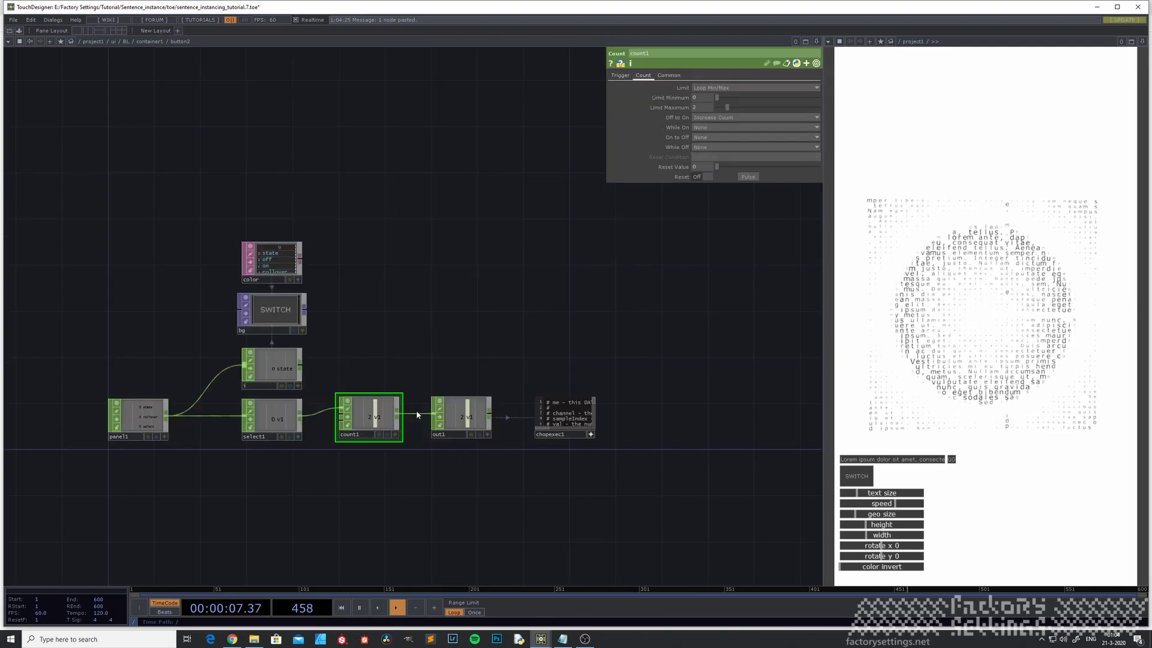
scroll(206, 322, up, 3)
click(337, 309)
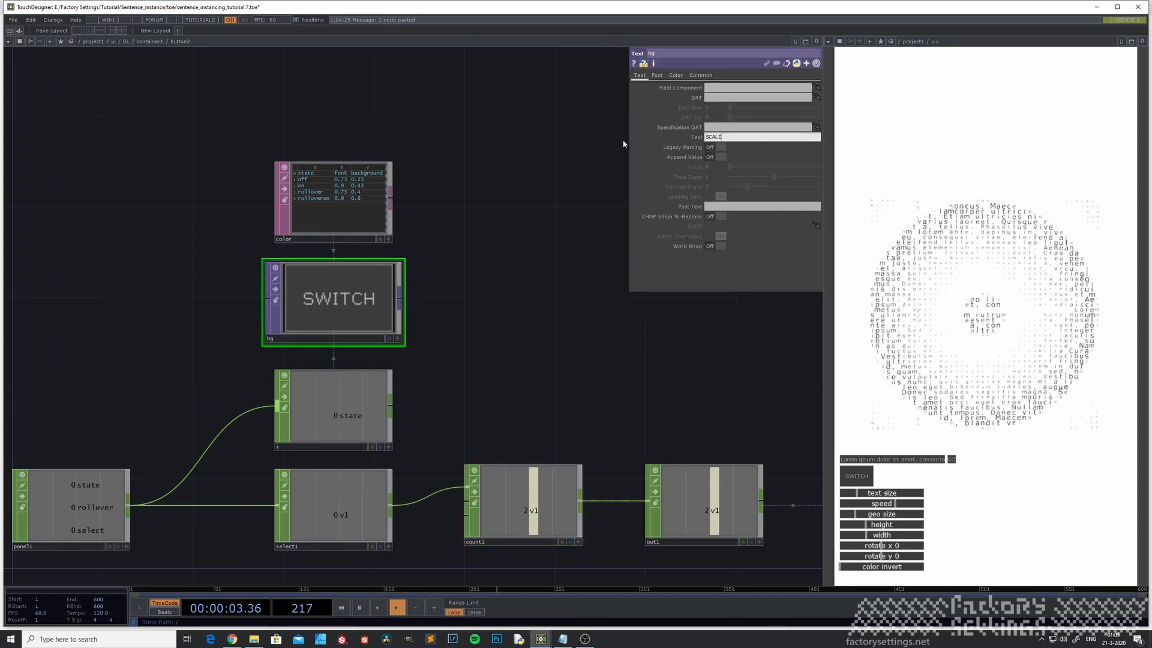
key(Return)
drag(503, 349, 433, 336)
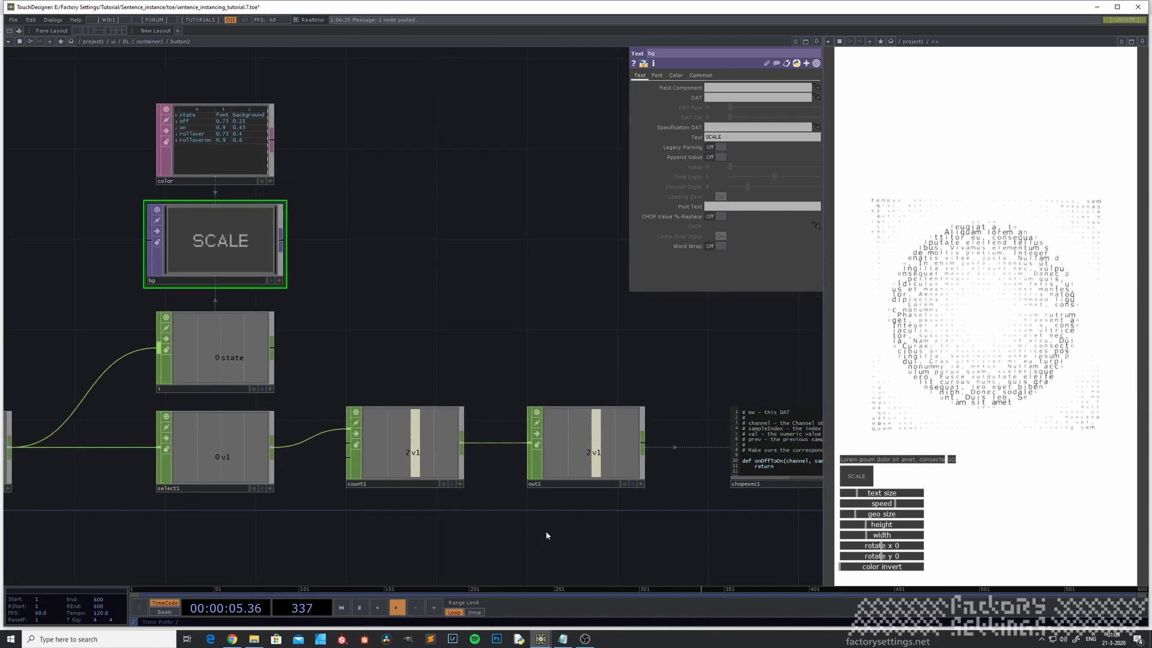
Delete count1 from button2's network and move out1 closer to select1, then return to the container's network.
drag(472, 513, 411, 476)
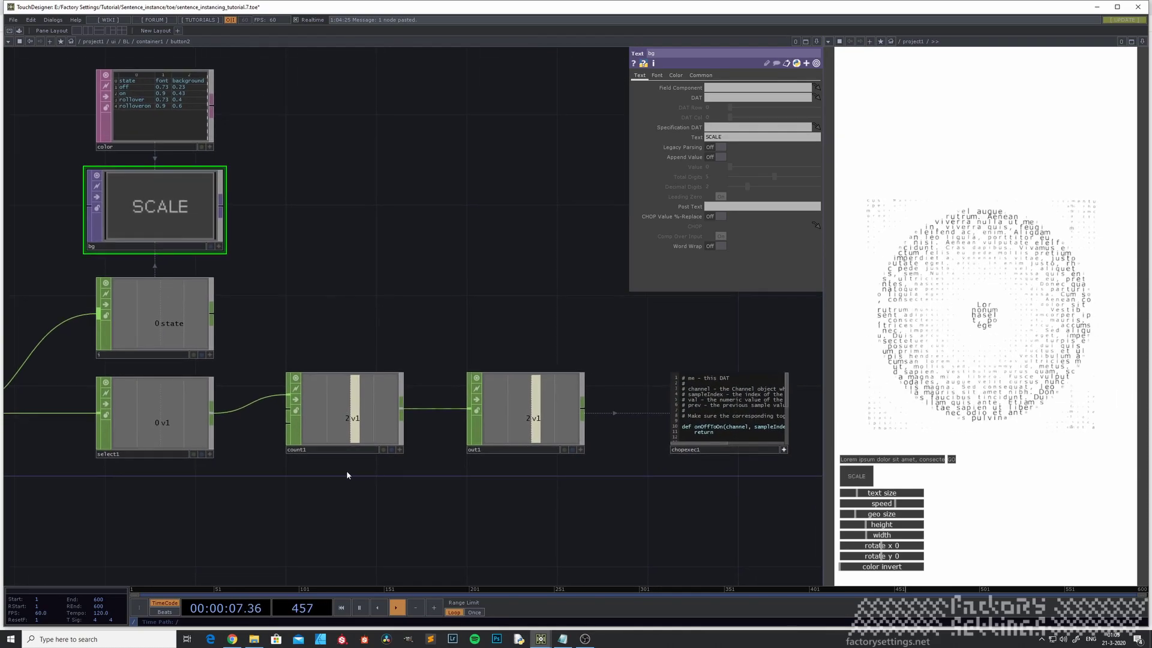
drag(428, 498, 267, 291)
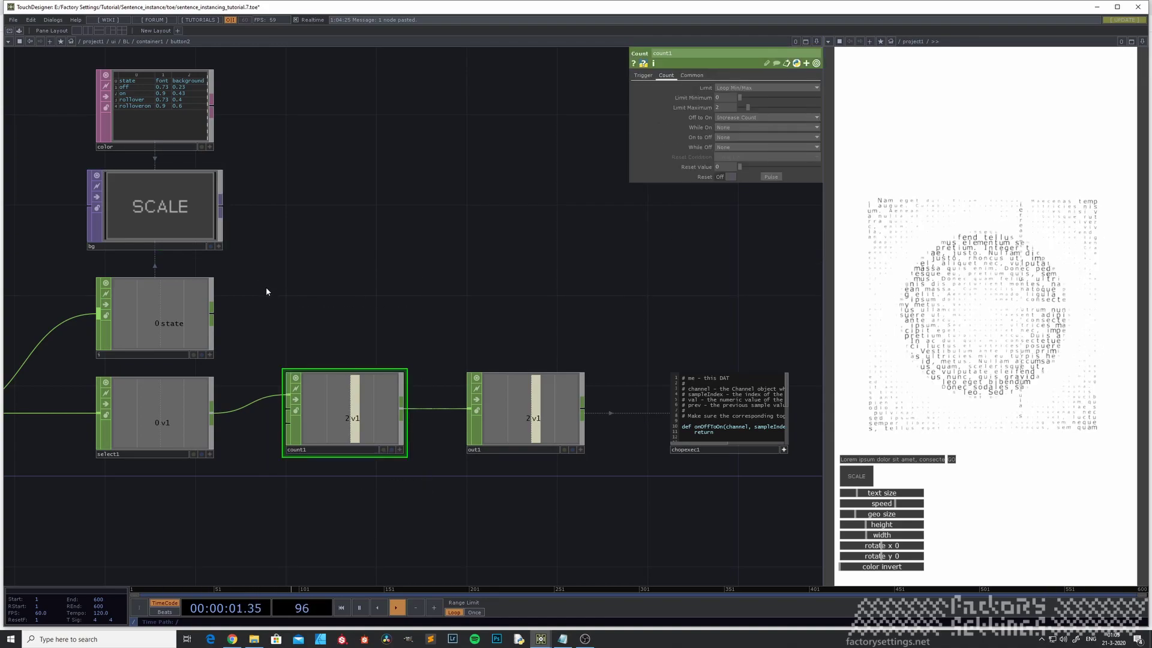
key(Delete)
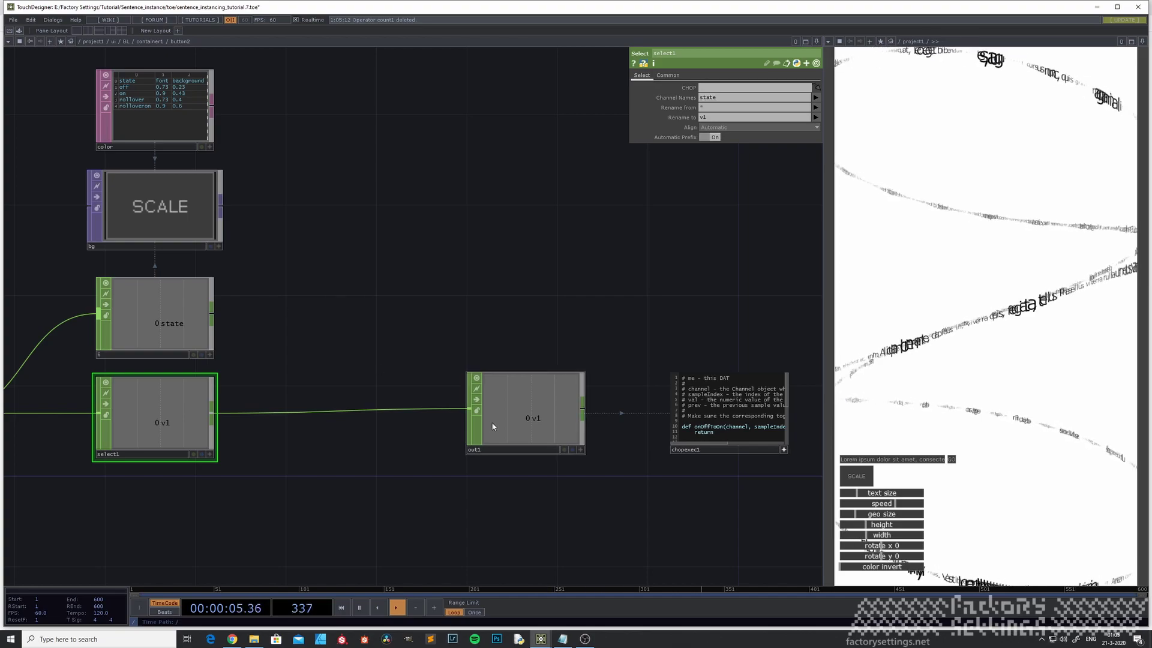
drag(467, 451, 400, 453)
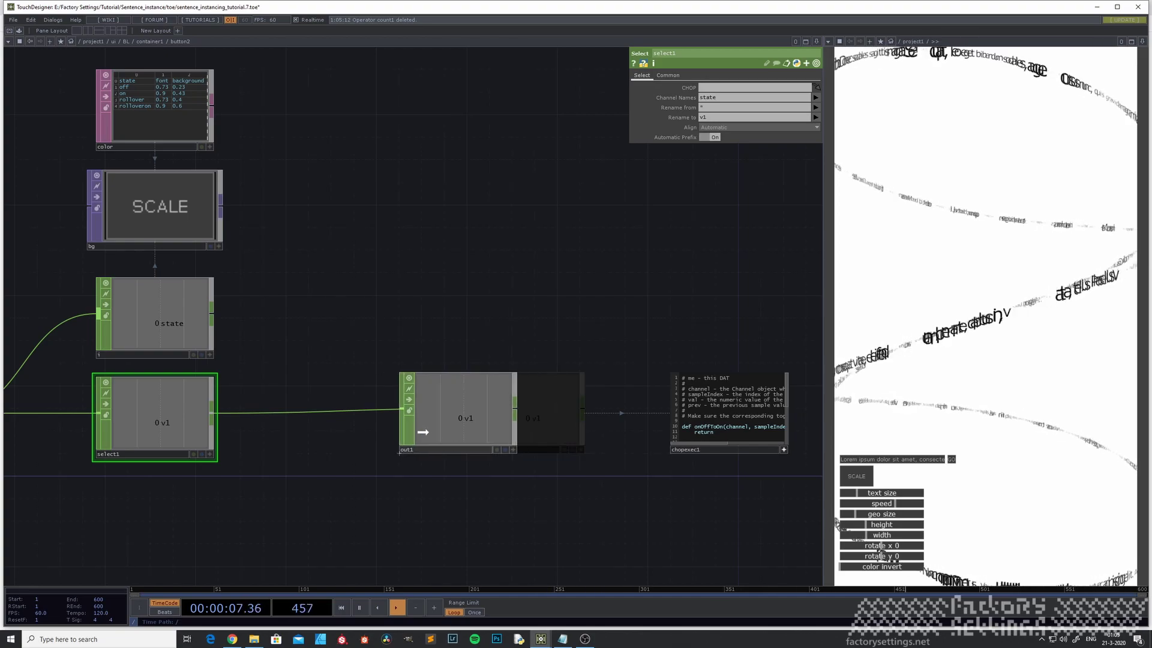
key(u)
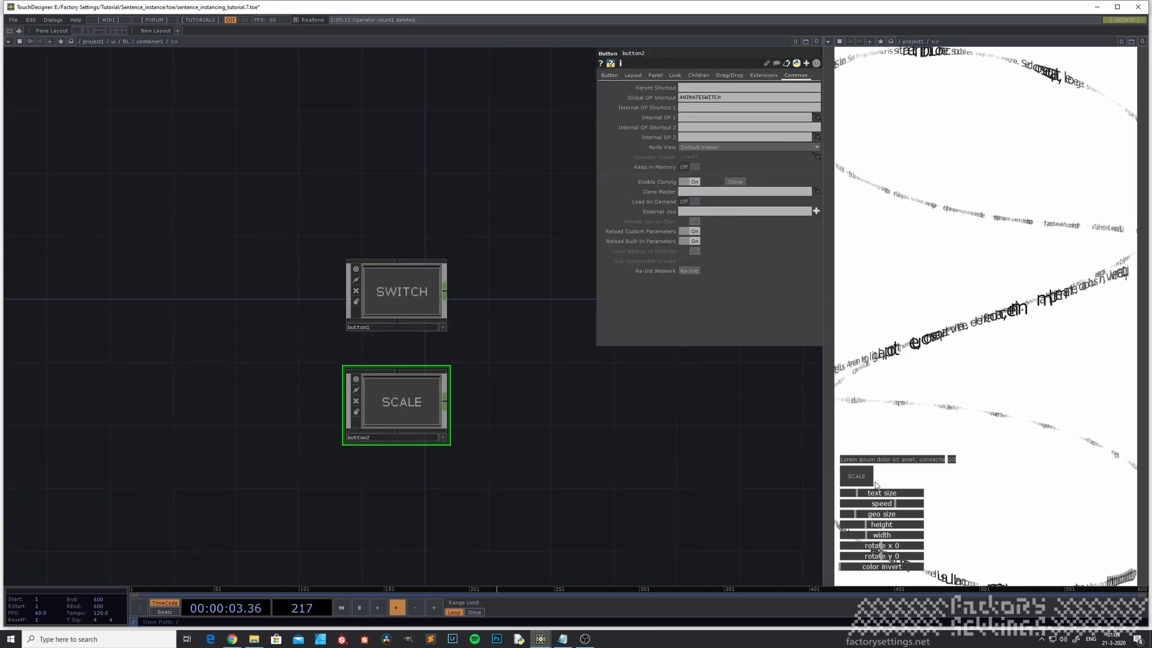
Examine the SWITCH button's internal network with its Count CHOP and compare the settings of the two buttons.
scroll(387, 395, up, 3)
scroll(386, 395, down, 3)
click(403, 310)
key(i)
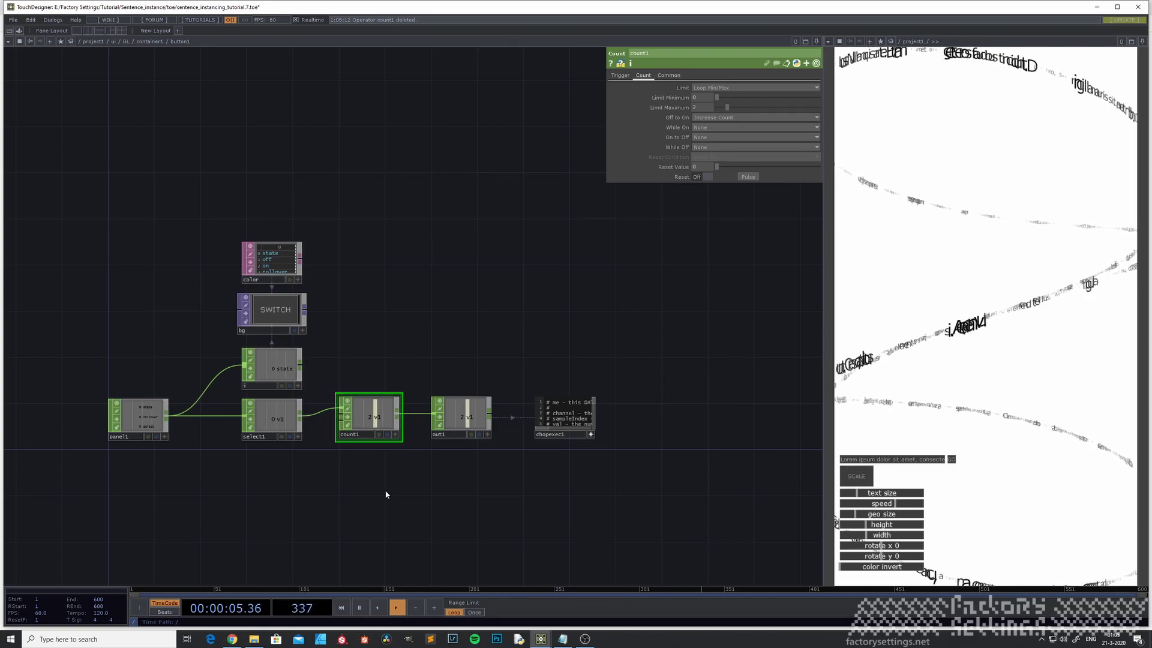
key(u)
drag(280, 365, 235, 445)
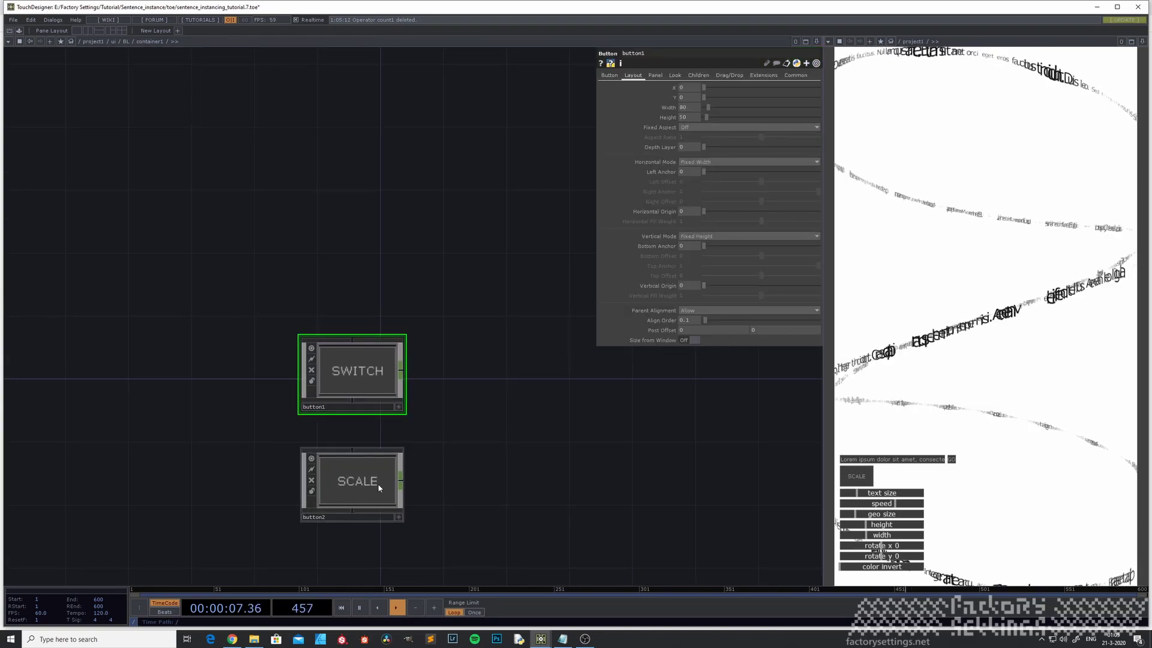
click(379, 488)
click(373, 387)
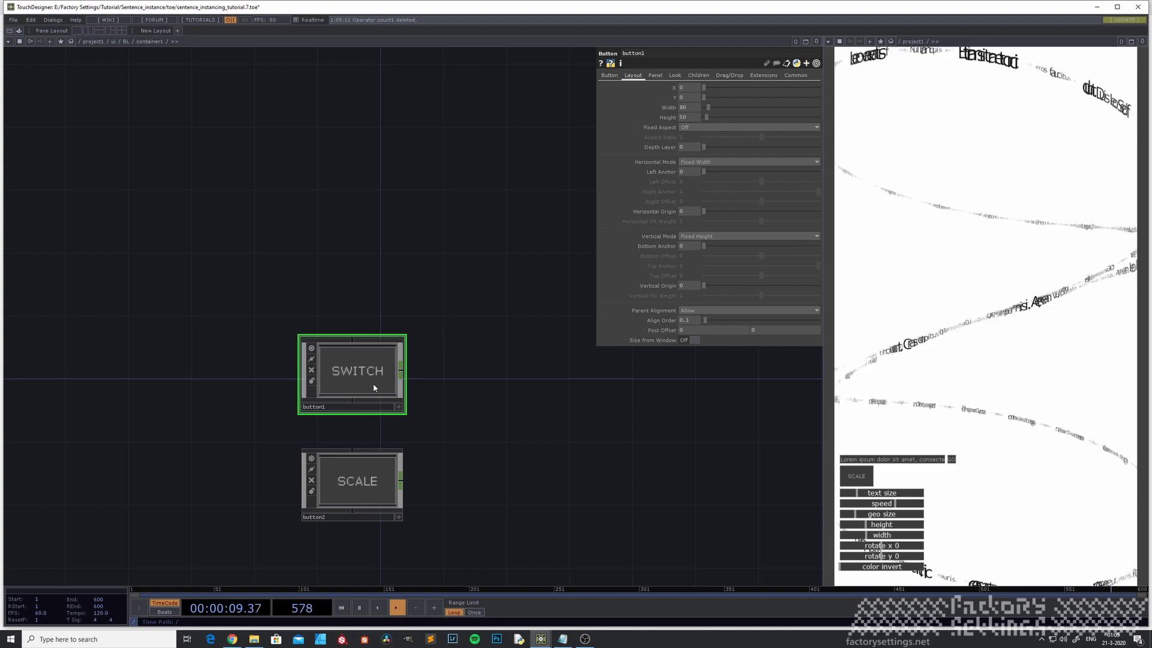
Set container1's children alignment to Left to Right with a spacing of 5.
key(u)
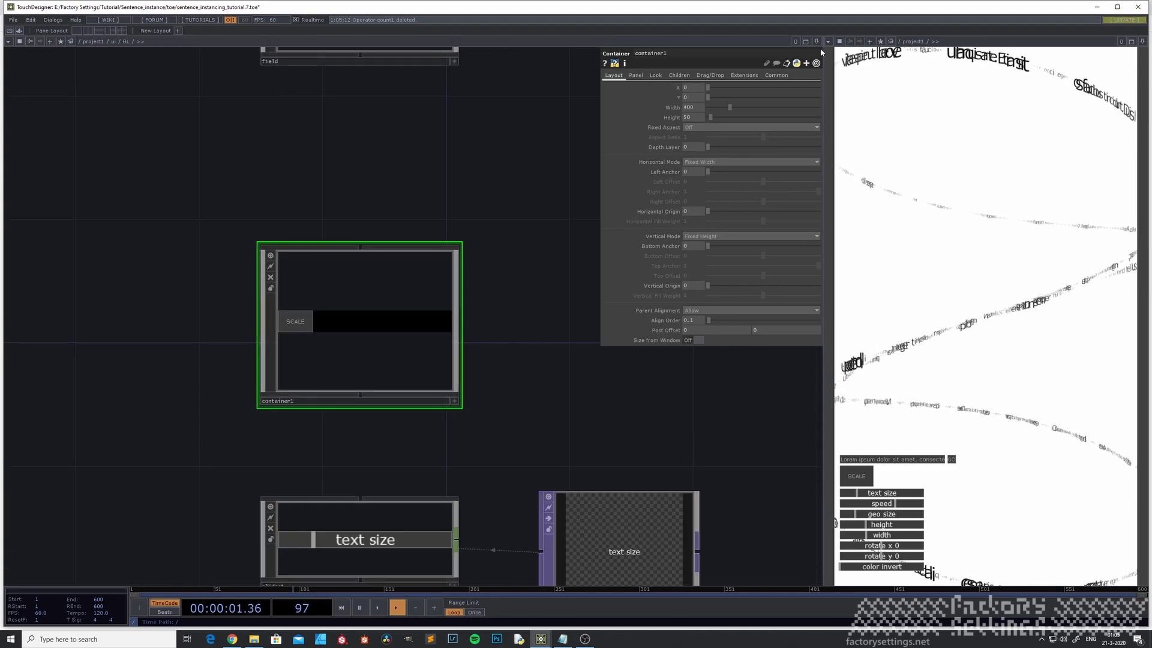
click(679, 75)
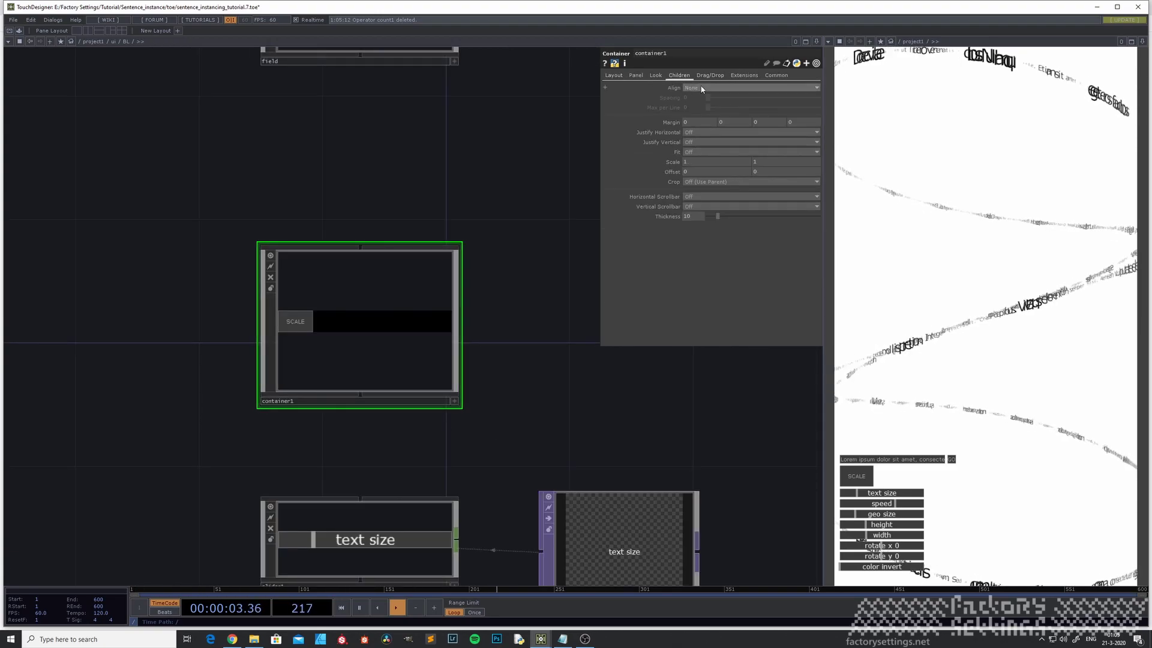
click(704, 88)
click(702, 104)
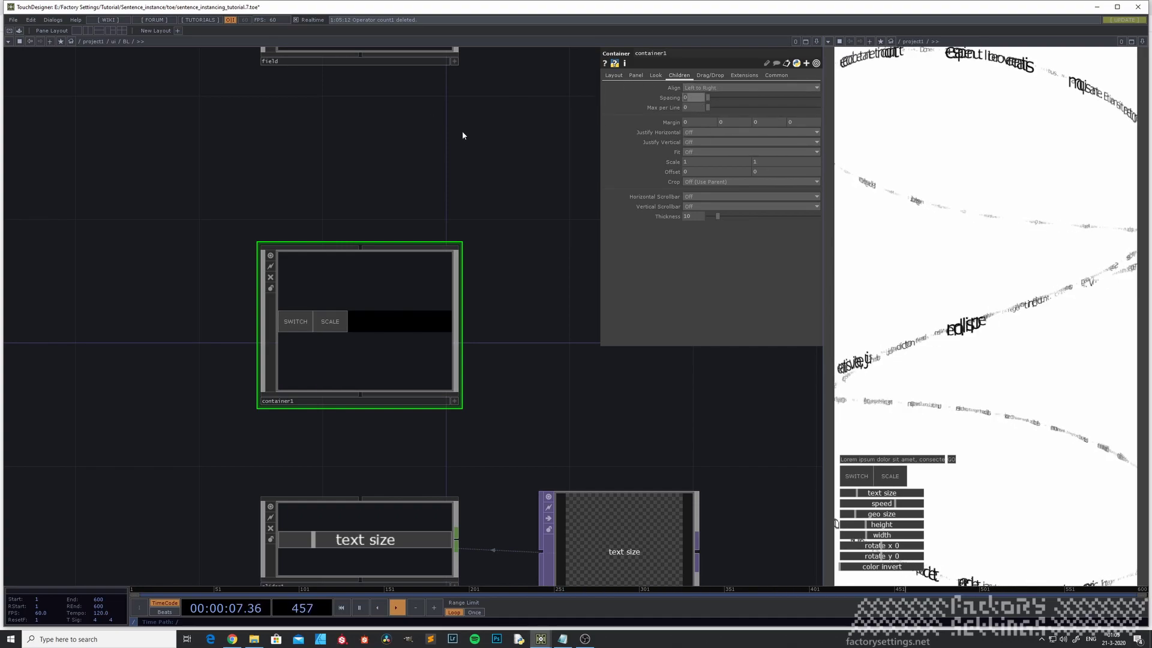
text(5)
key(Return)
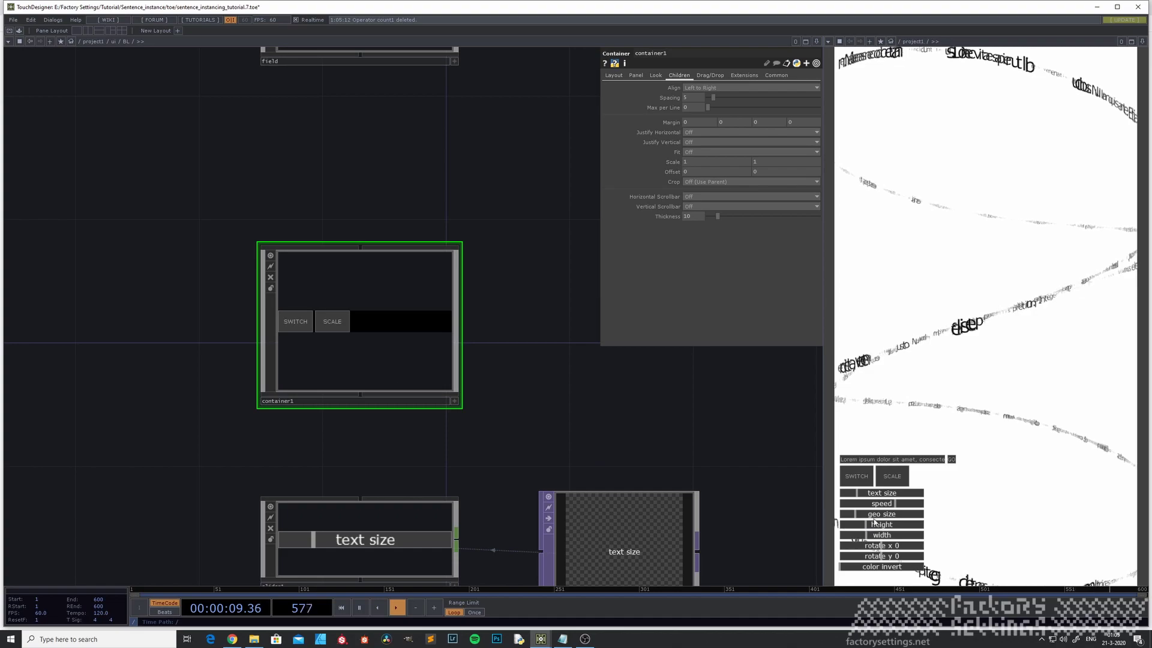
Try the SCALE button in the control interface and examine the chopexec1 script inside button2.
click(894, 477)
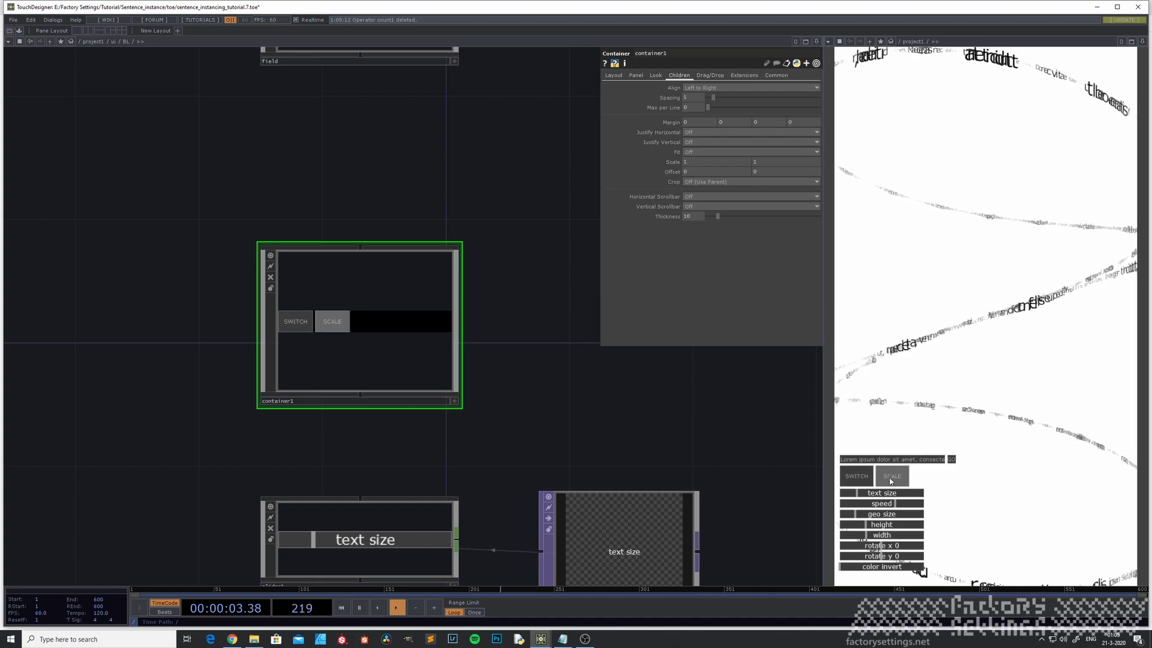
key(i)
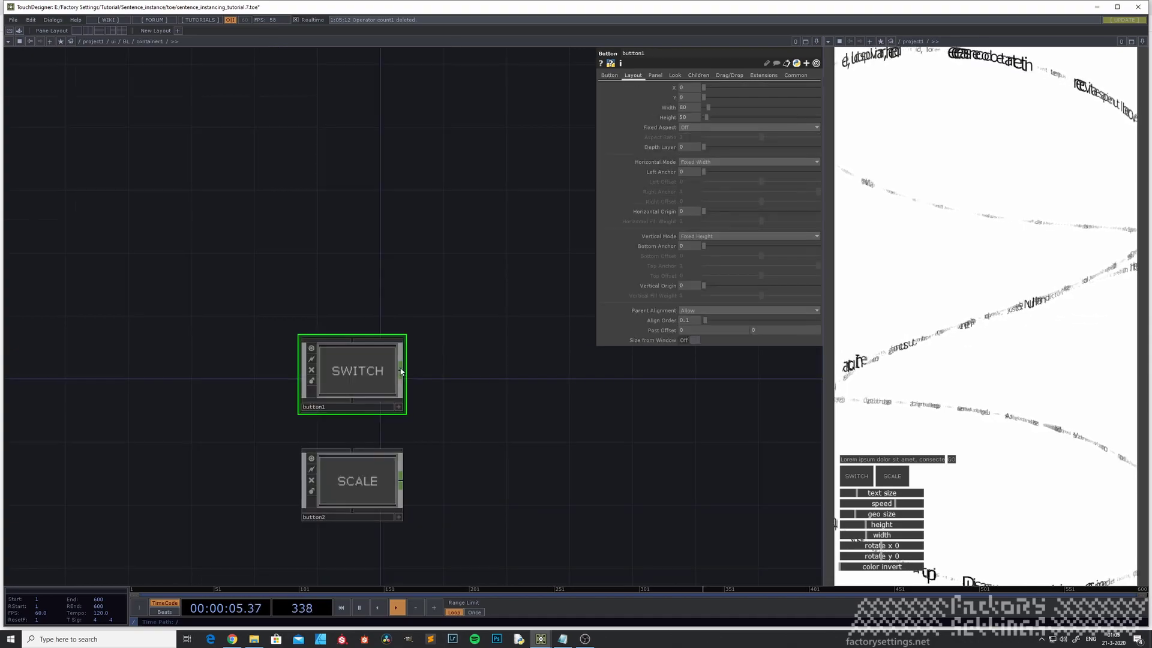
click(363, 497)
key(i)
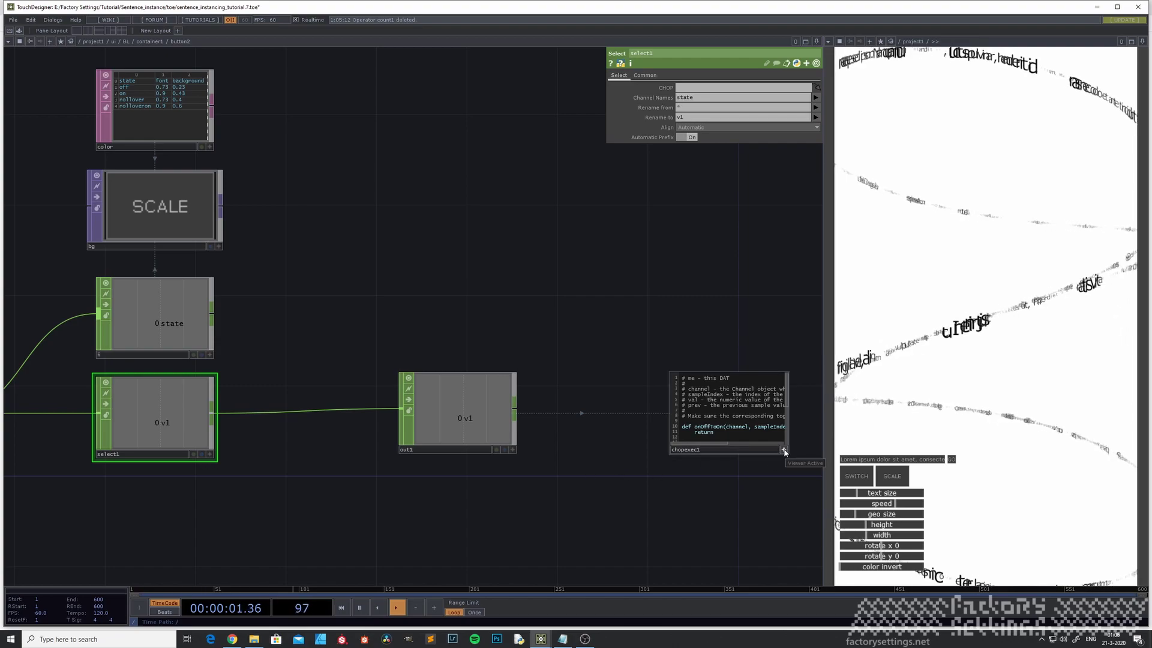
drag(721, 482, 480, 498)
scroll(491, 470, up, 5)
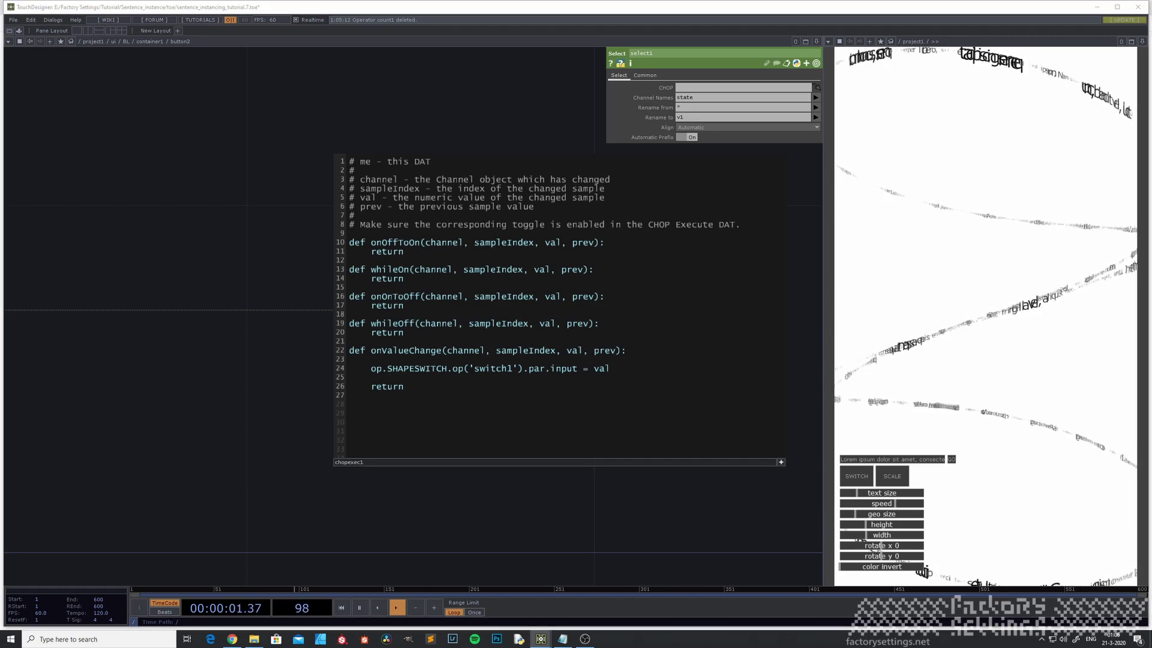
scroll(579, 495, down, 5)
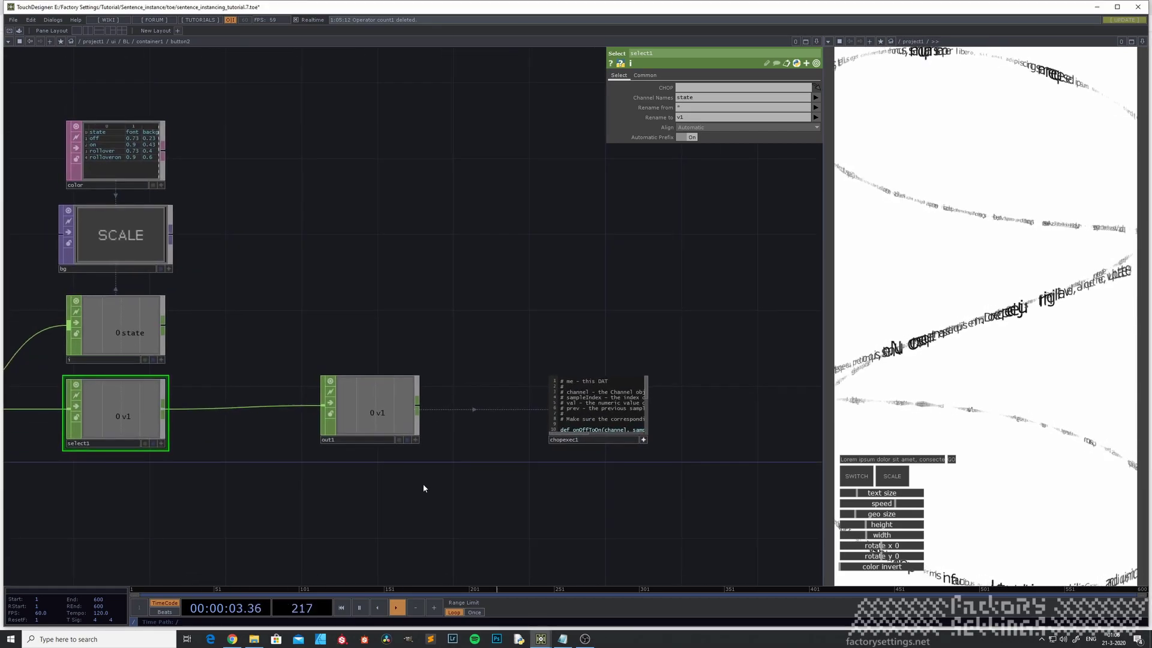
Leave button2's network and open the texture network inside convertCHOP.
scroll(438, 477, down, 9)
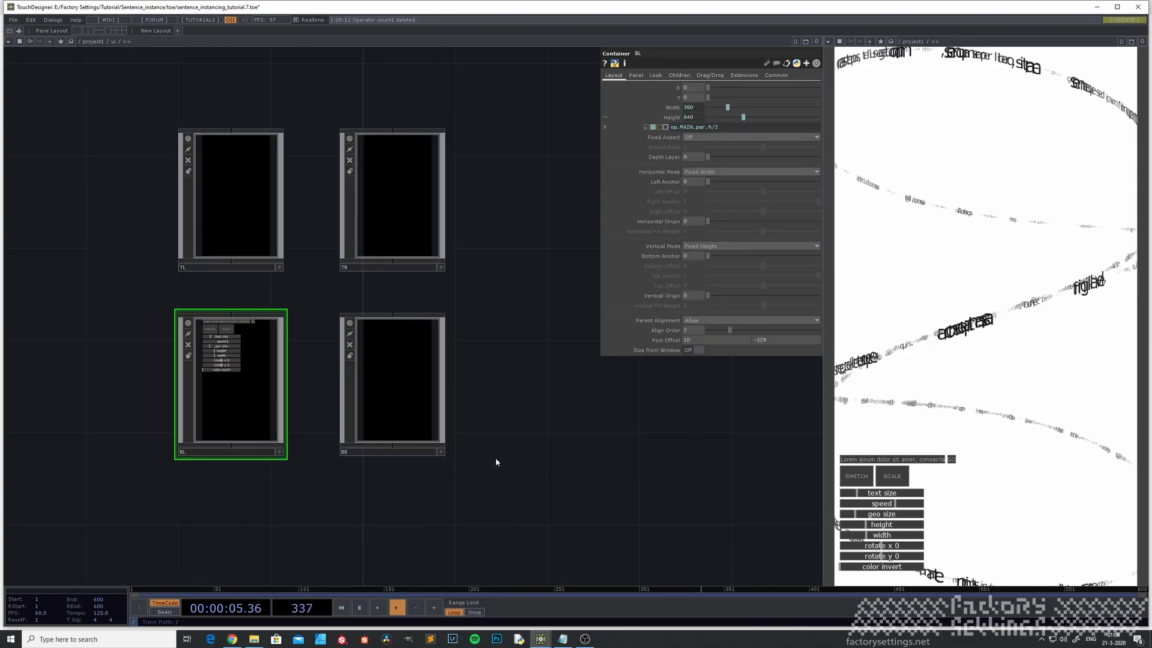
scroll(504, 407, down, 3)
scroll(492, 372, up, 2)
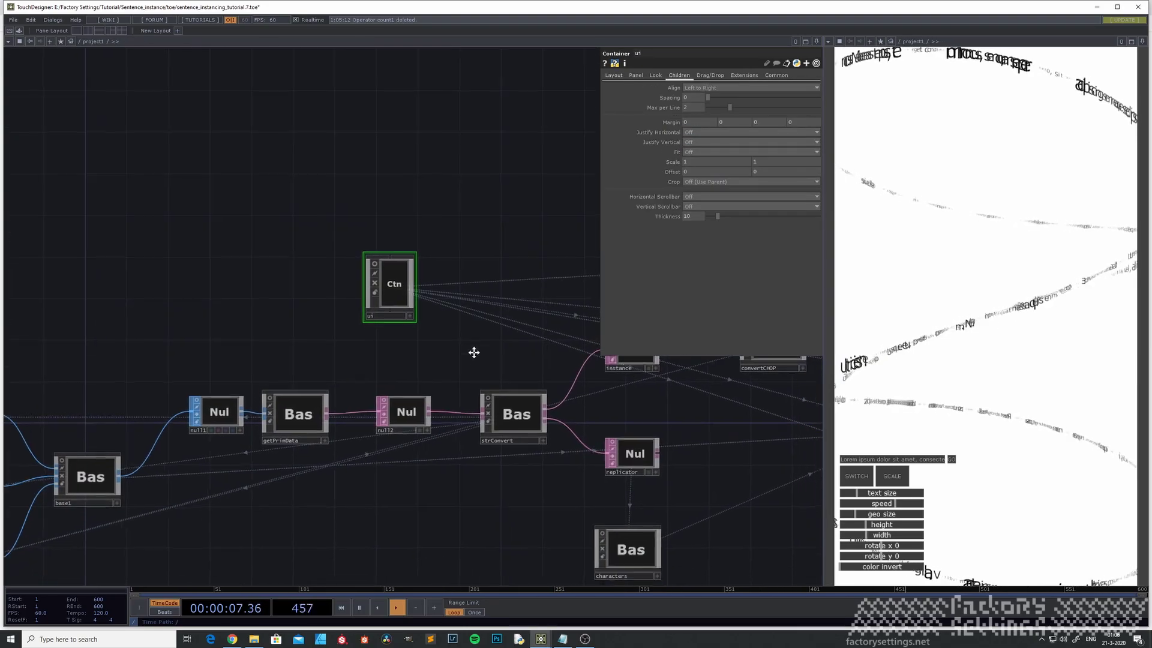
drag(483, 484, 240, 519)
drag(348, 468, 192, 511)
scroll(371, 416, up, 8)
scroll(411, 235, up, 4)
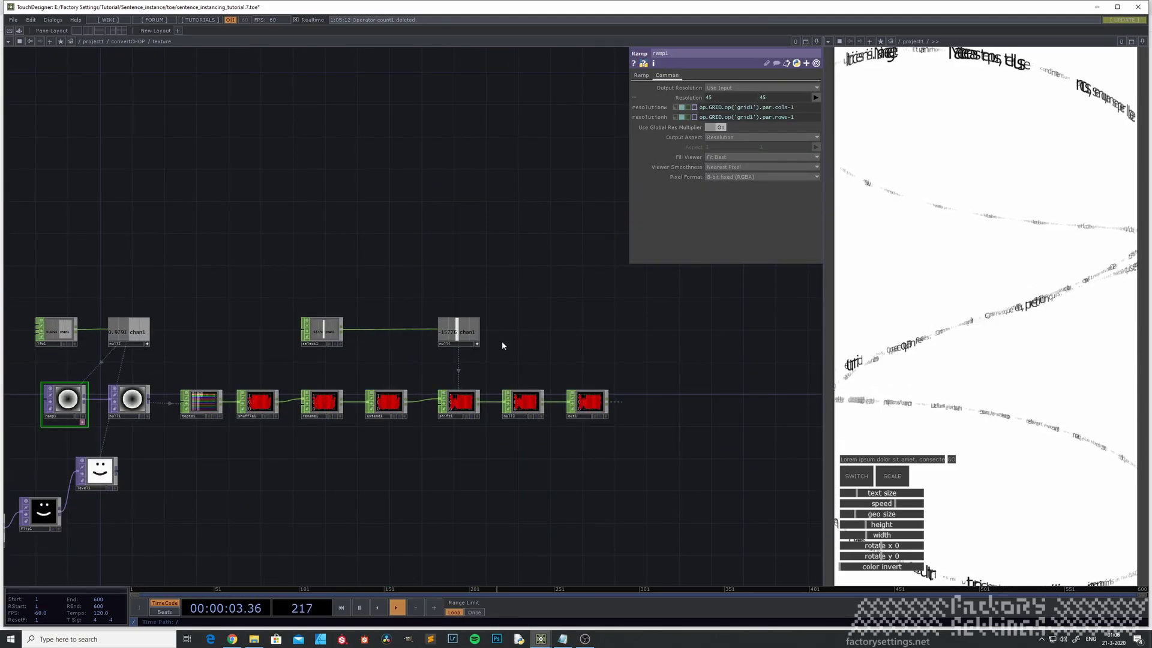
Move null3 and out1 farther from shift1 to make room for another operator.
drag(530, 462, 453, 449)
scroll(452, 450, up, 3)
right_drag(499, 475, 372, 409)
drag(372, 409, 474, 411)
right_drag(449, 421, 481, 393)
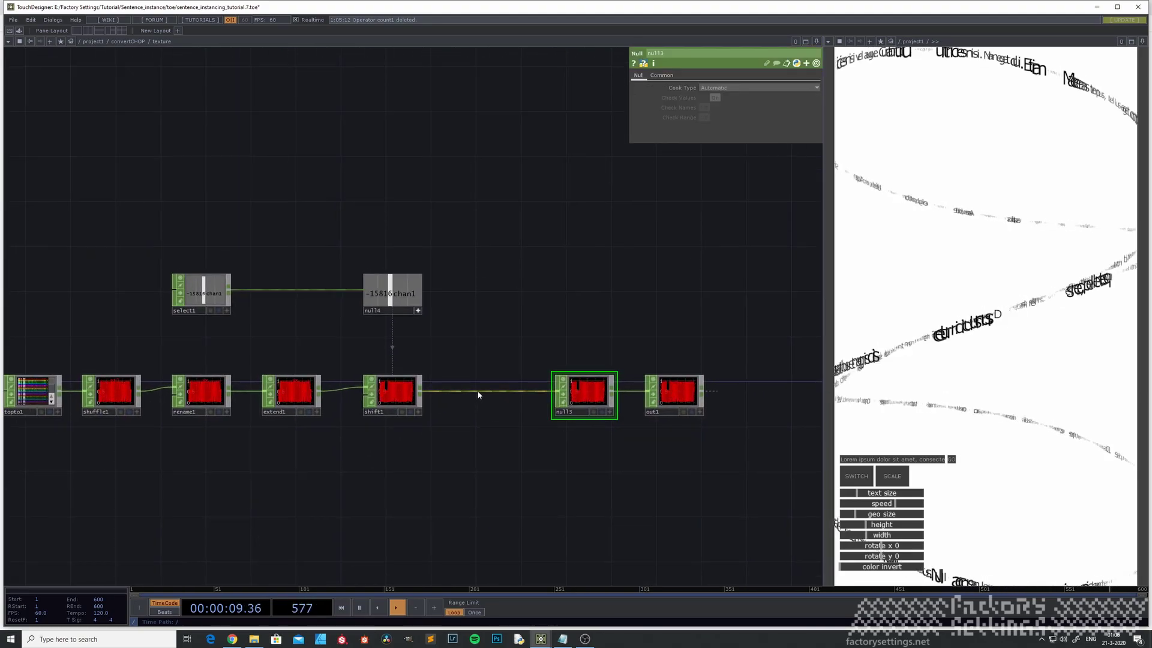
Insert a Switch CHOP into the wire between shift1 and null3.
right_click(487, 389)
click(491, 387)
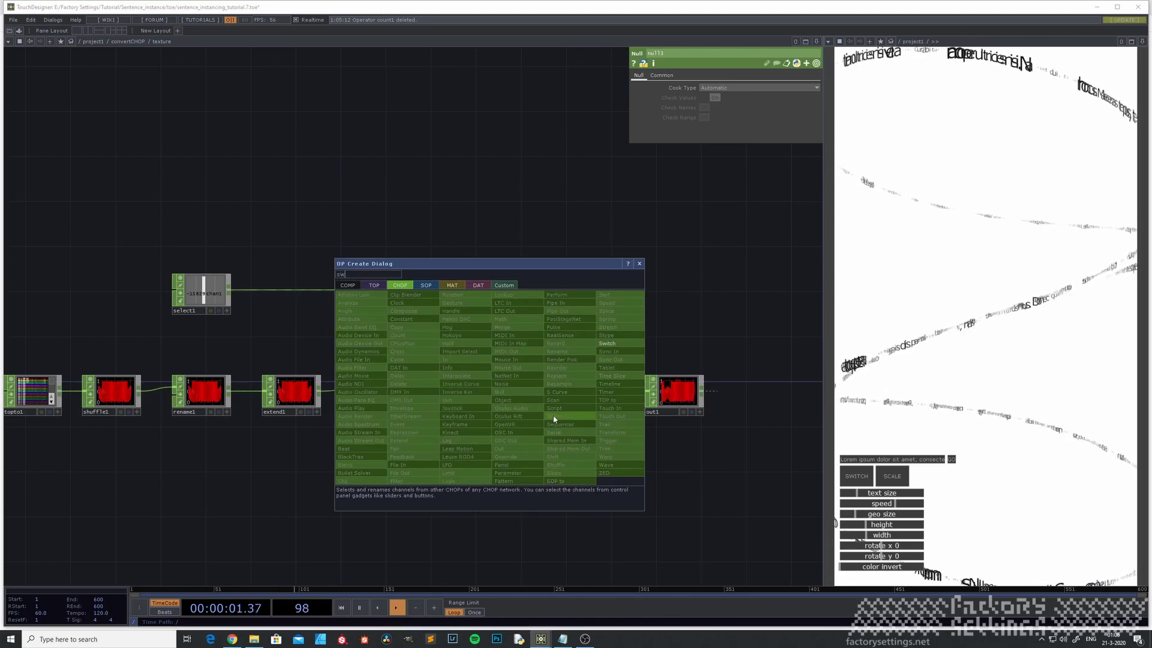
click(615, 345)
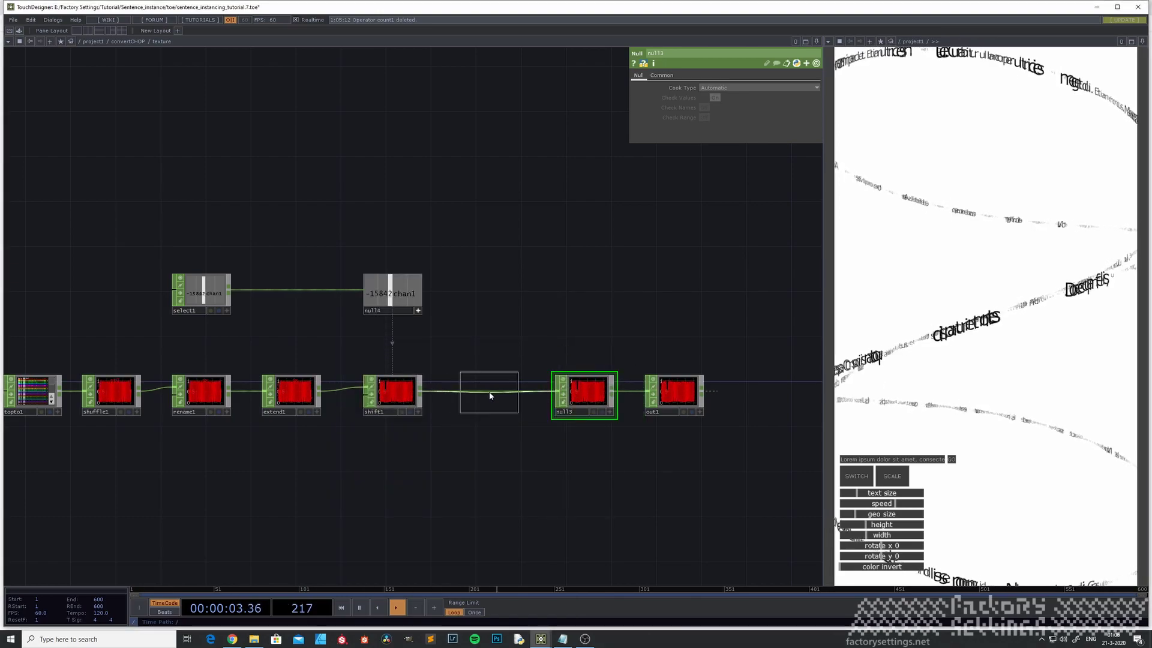
click(490, 394)
drag(490, 396, 606, 391)
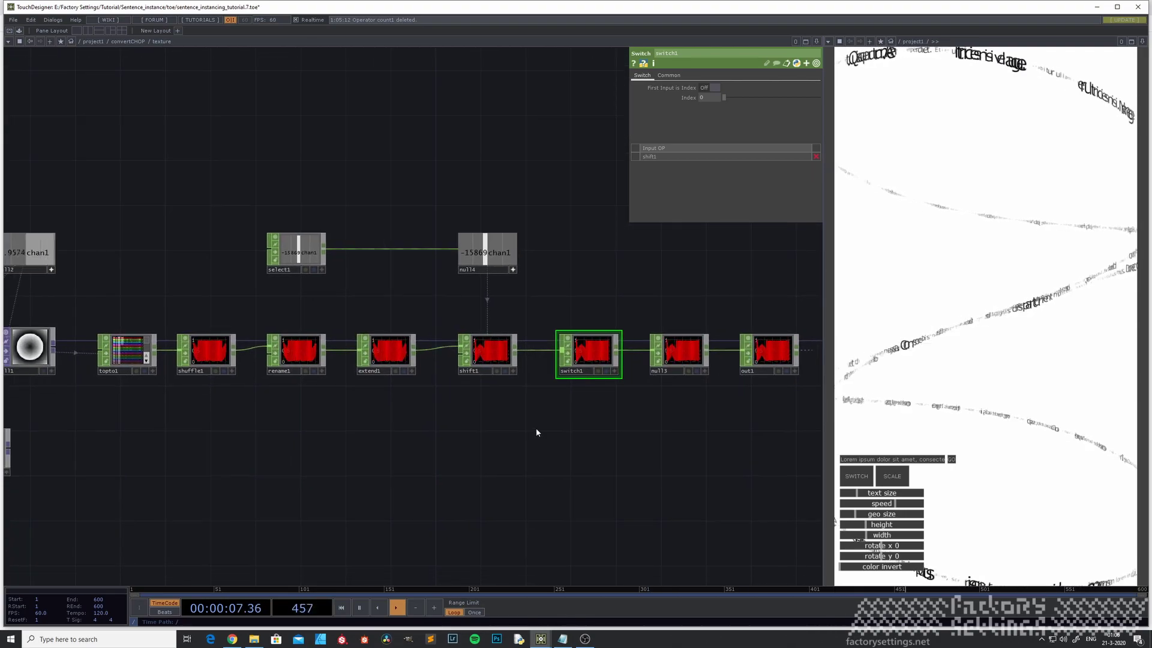
Add a Pattern CHOP below shift1 and set its type to Constant.
scroll(515, 425, up, 4)
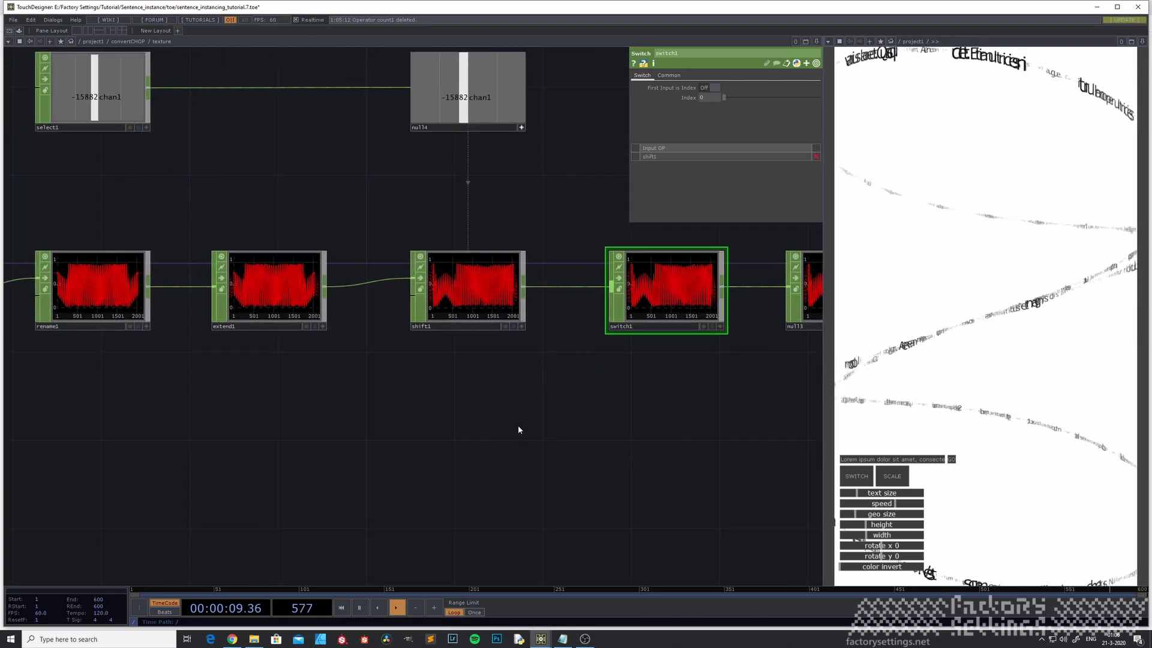
scroll(517, 426, down, 2)
key(Tab)
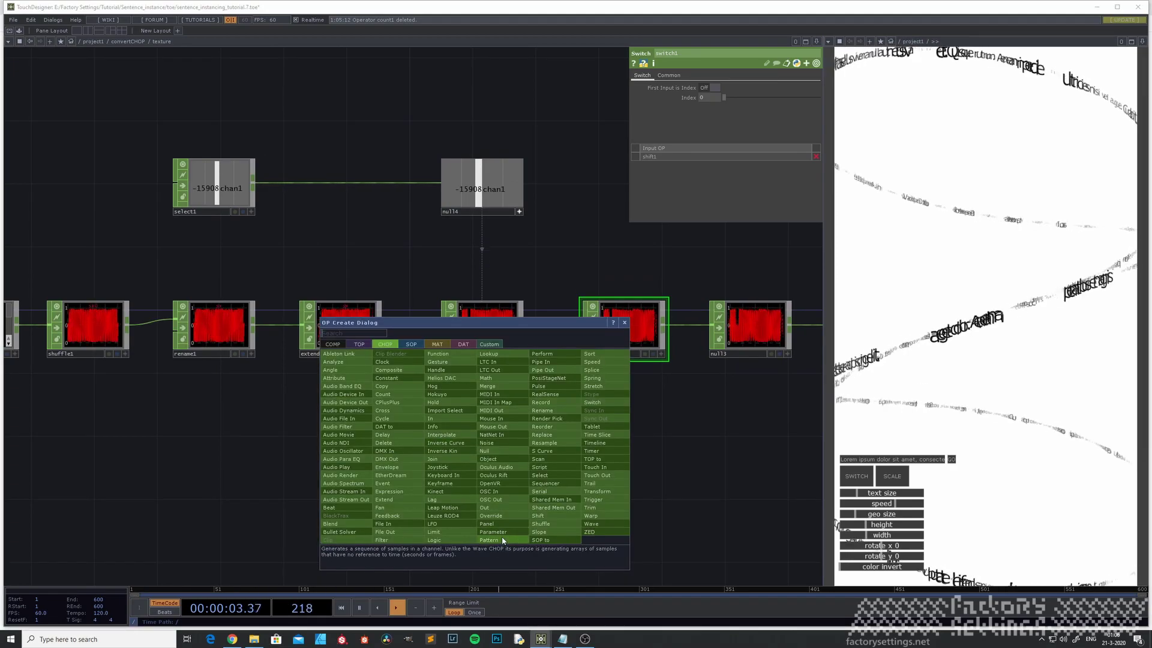
click(483, 450)
click(483, 451)
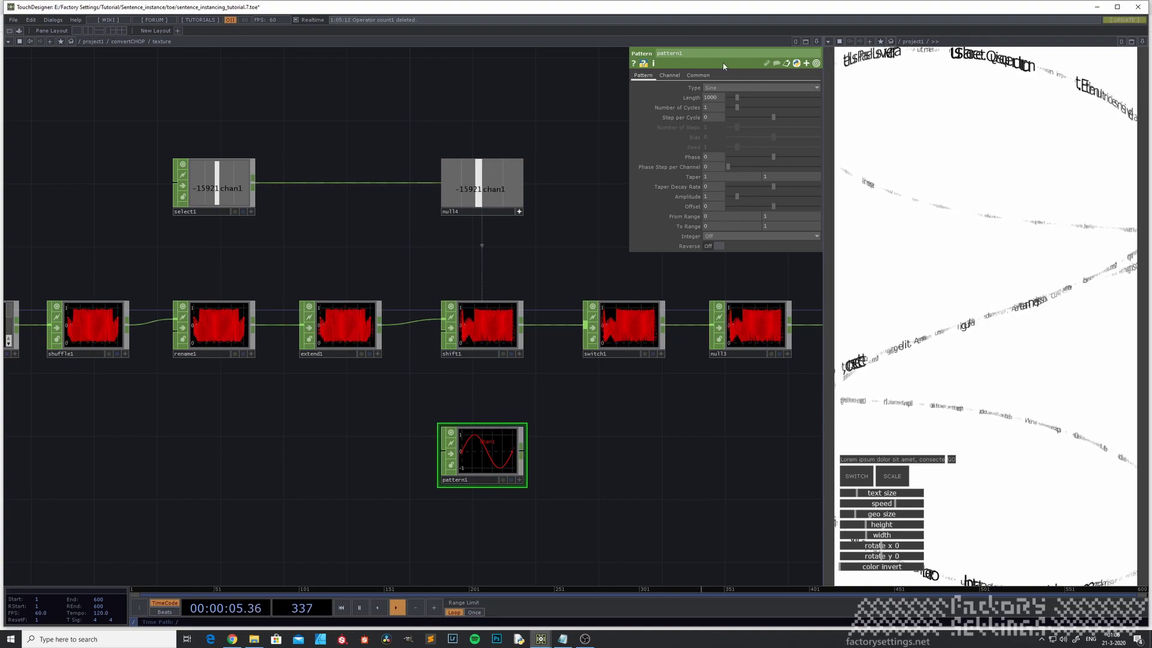
click(725, 88)
click(711, 159)
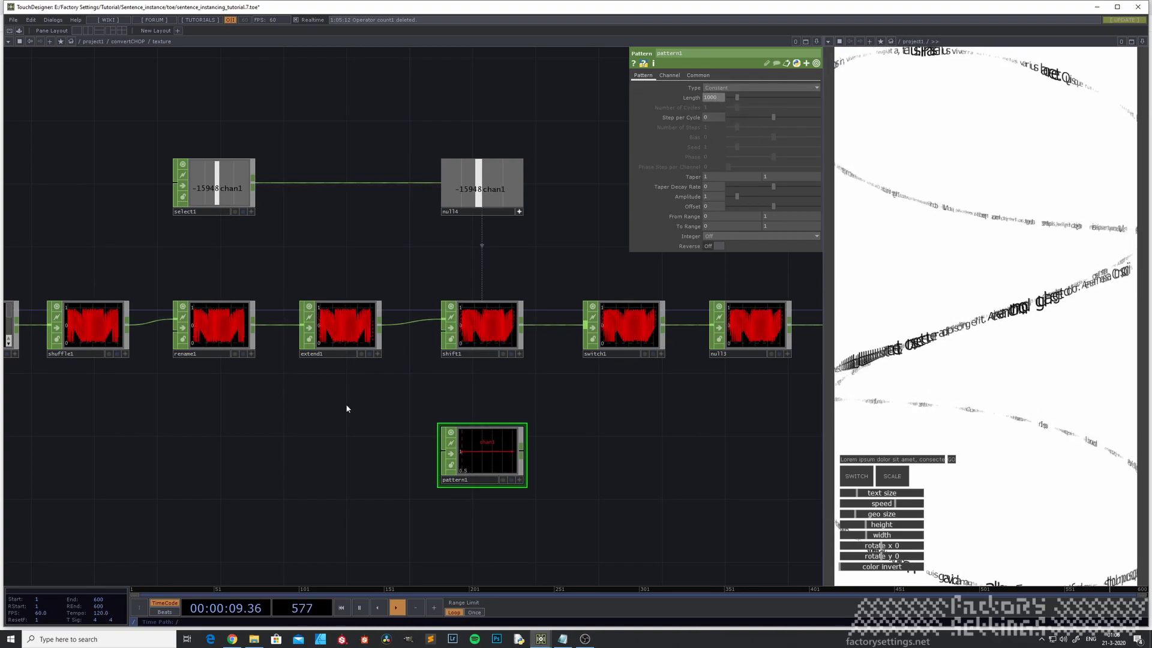
Drive pattern1's Length with an op('shift1') expression that returns the number of samples in shift1.
drag(245, 424, 429, 412)
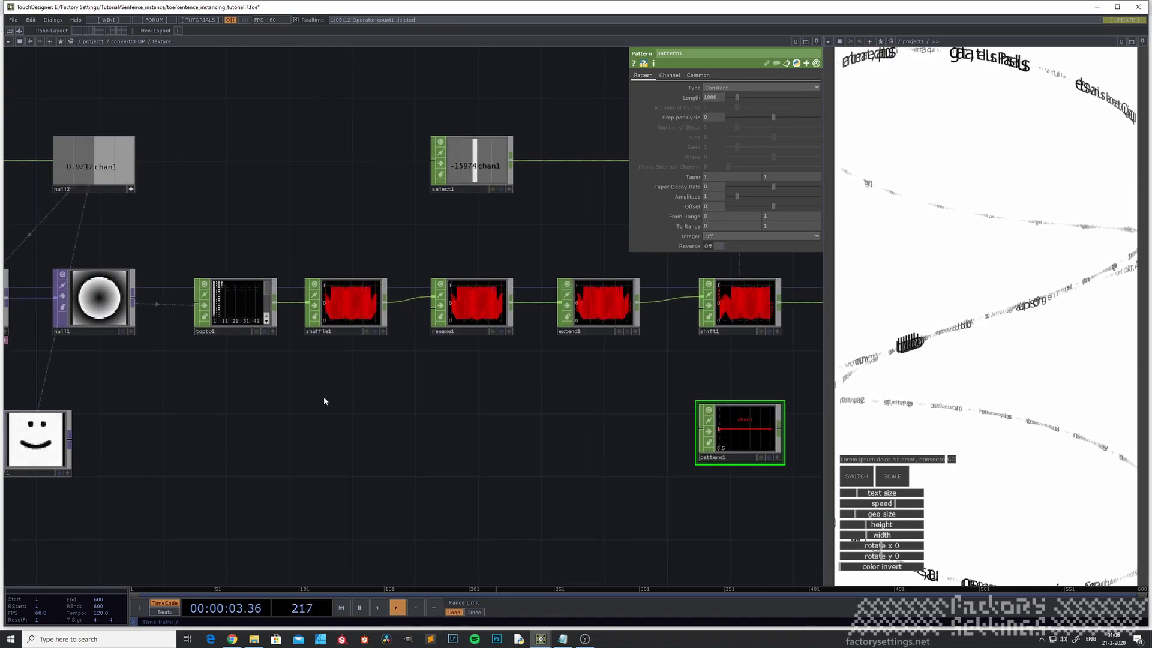
mouse_move(261, 400)
mouse_down()
mouse_move(481, 406)
mouse_move(258, 403)
mouse_up()
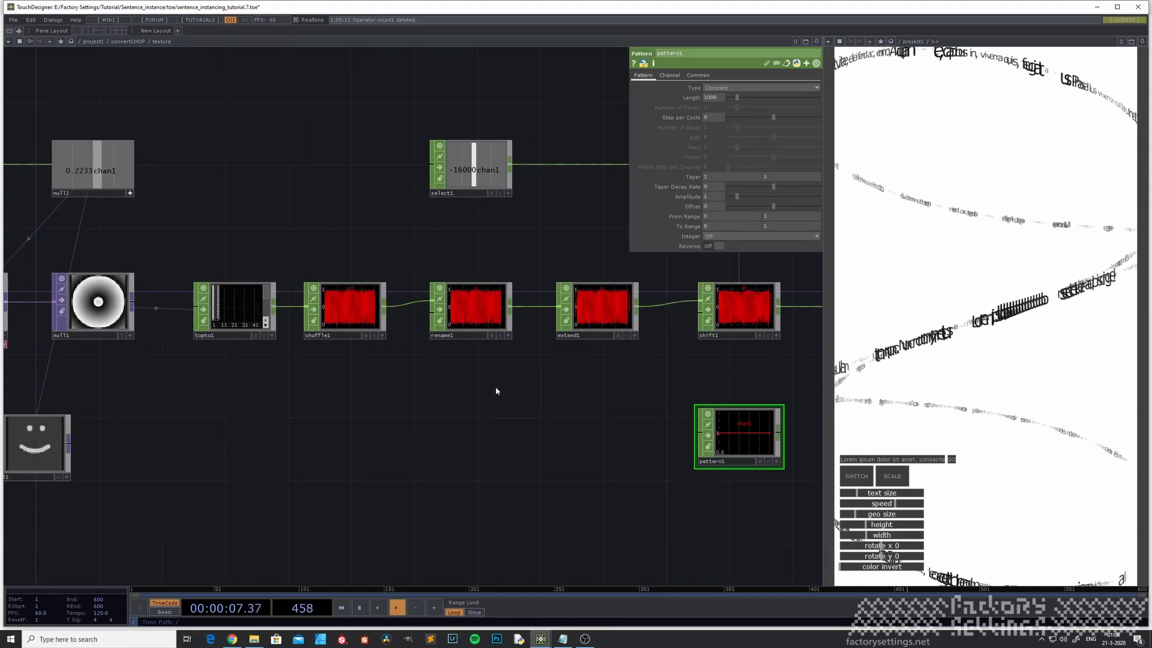
drag(658, 426, 458, 397)
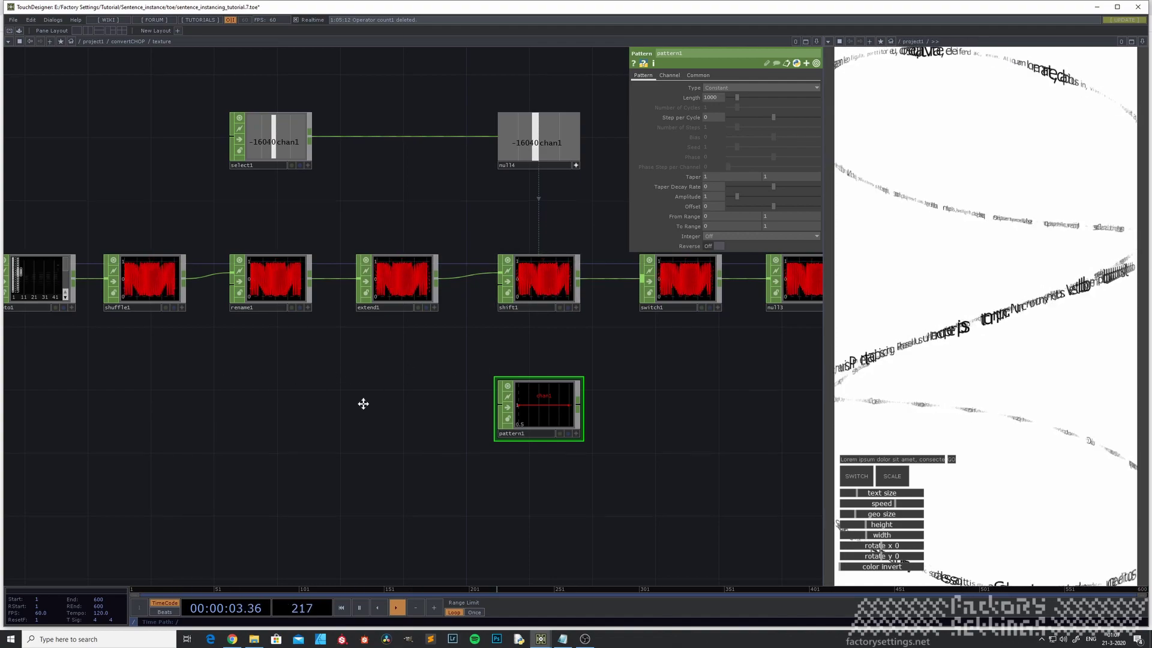
drag(370, 397, 318, 444)
drag(714, 98, 706, 100)
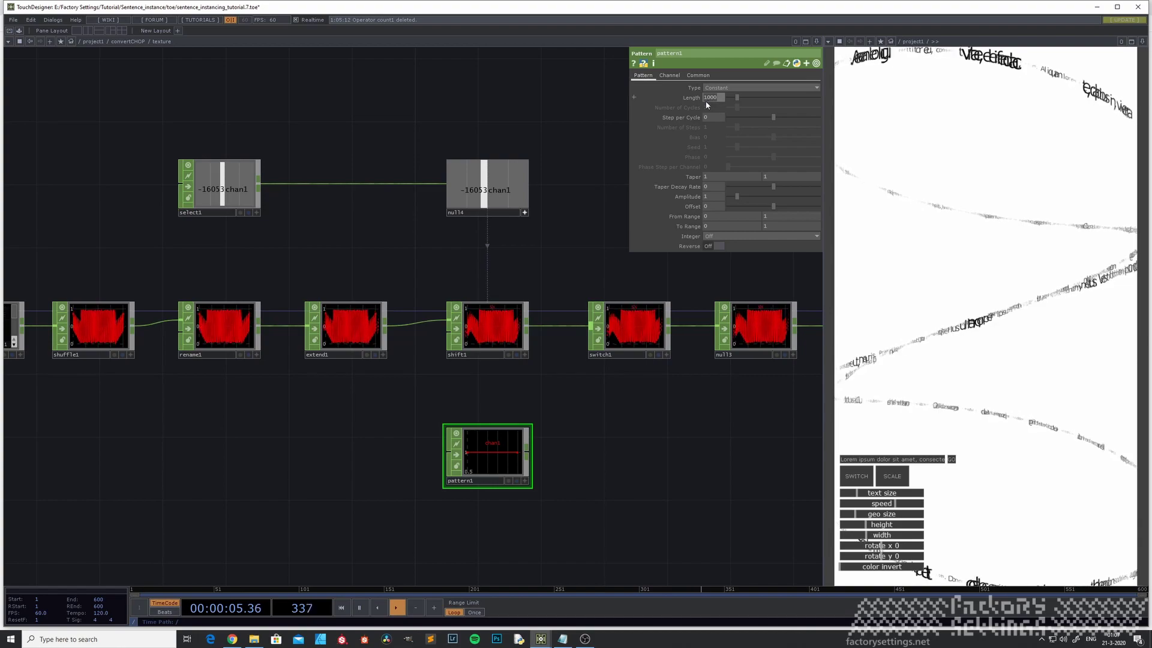
text(op())
key(BackSpace)
text('shif)
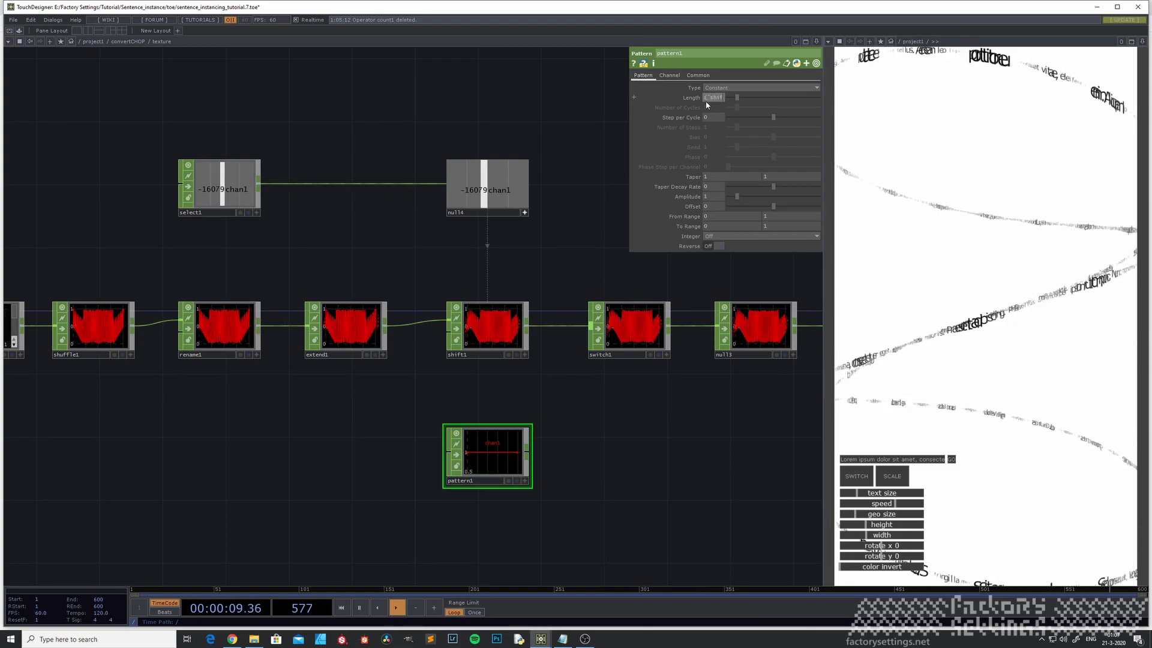
text(t1')
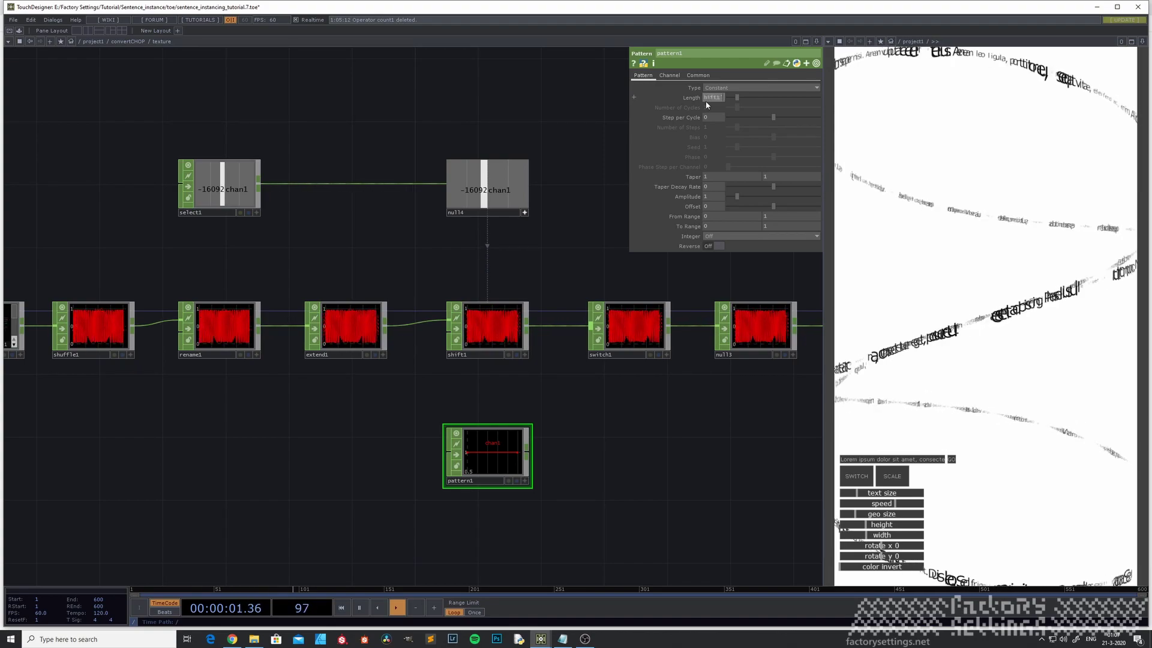
text().num)
key(Return)
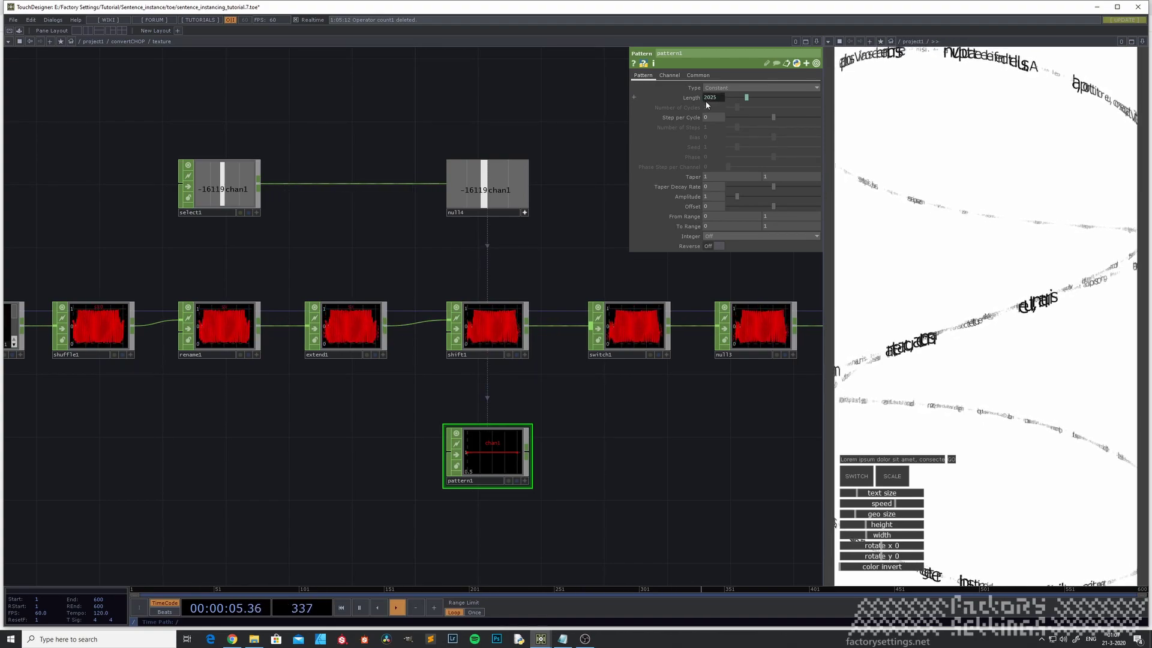
Check that pattern1 and shift1 match in sample count and connect pattern1 as a second input of switch1.
scroll(459, 543, up, 3)
middle_click(560, 394)
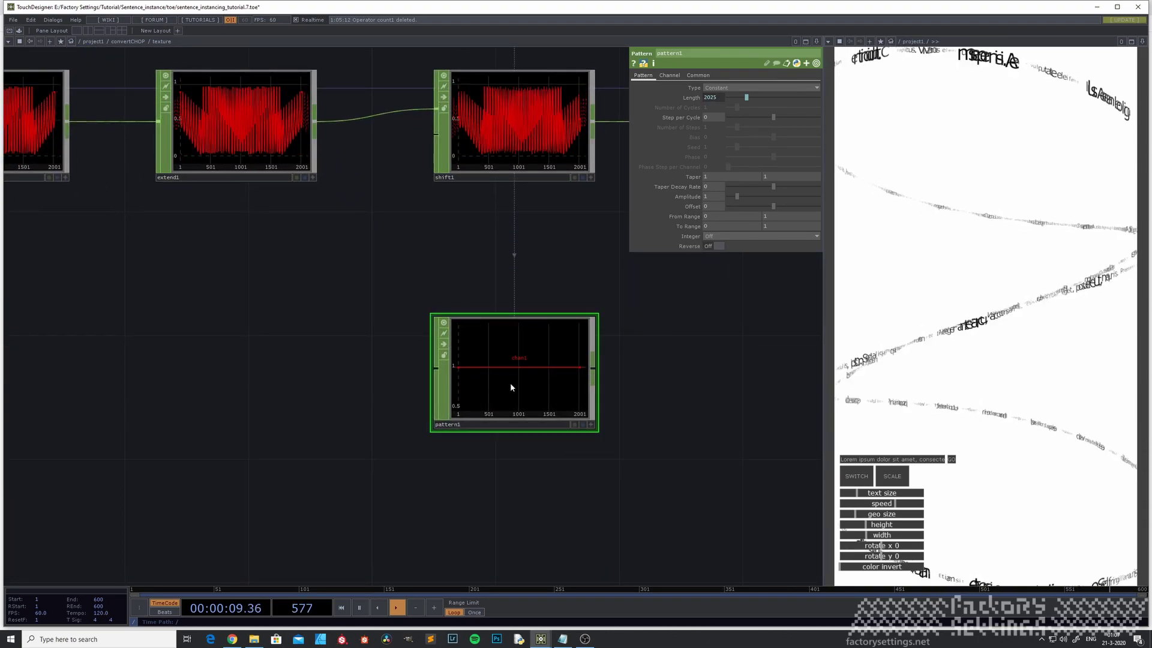
middle_drag(509, 150, 395, 274)
scroll(366, 279, down, 2)
drag(494, 325, 412, 483)
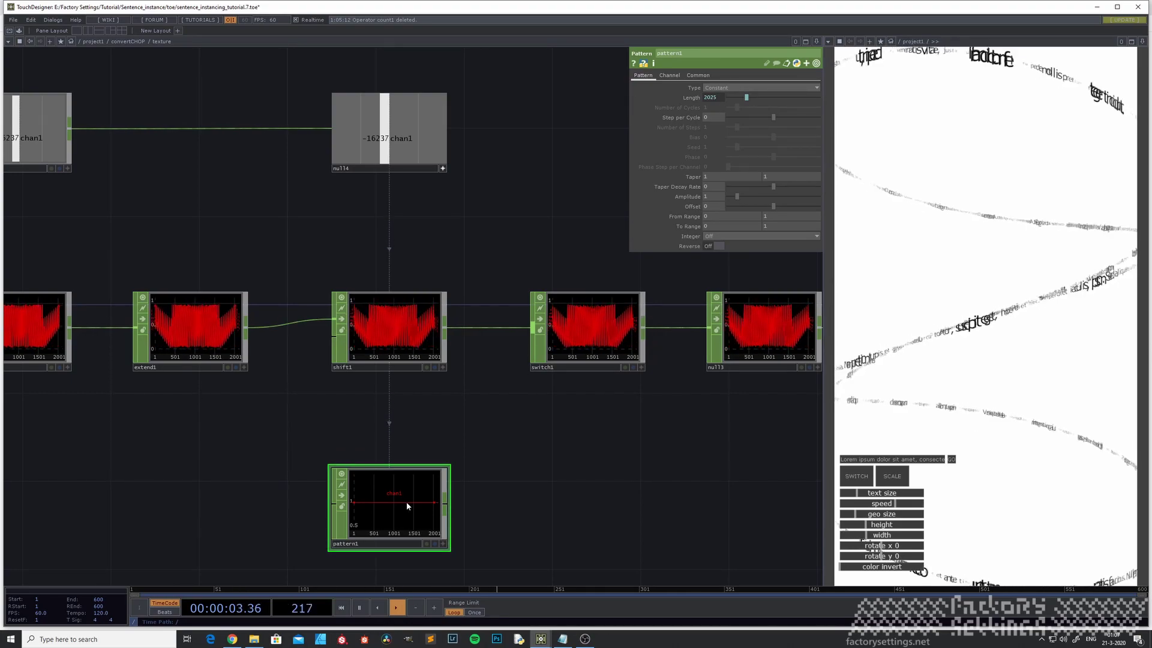
scroll(405, 502, down, 2)
drag(493, 470, 407, 338)
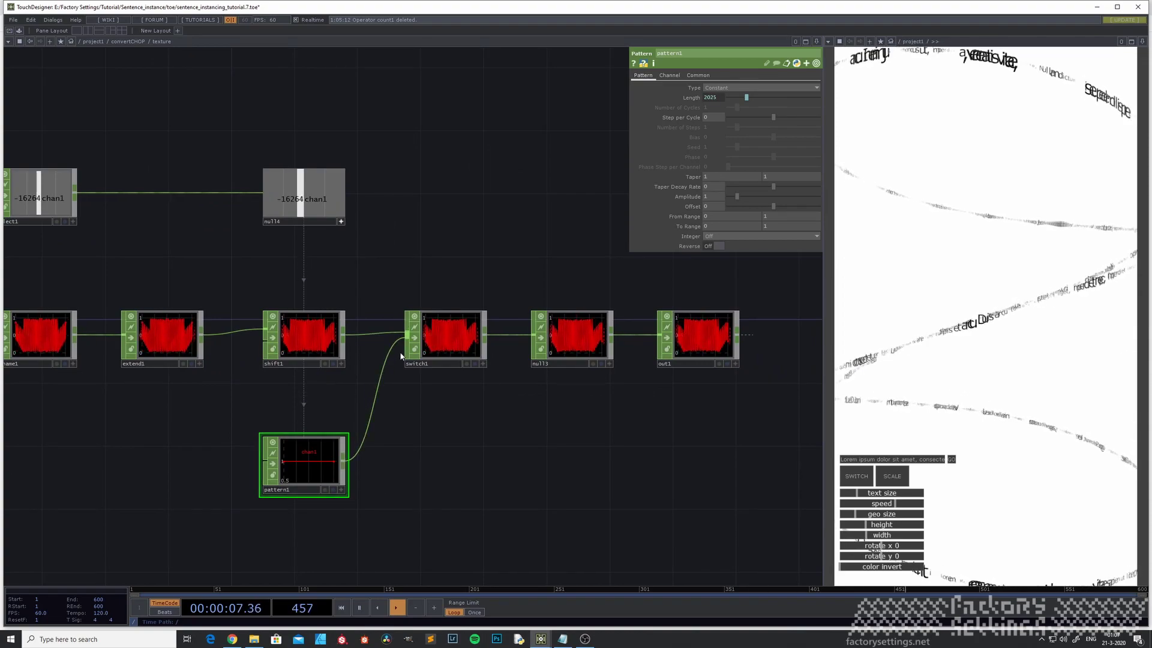
Reorder switch1's inputs so pattern1 comes before shift1, and reduce the geo size slider slightly.
drag(474, 418, 364, 454)
click(348, 379)
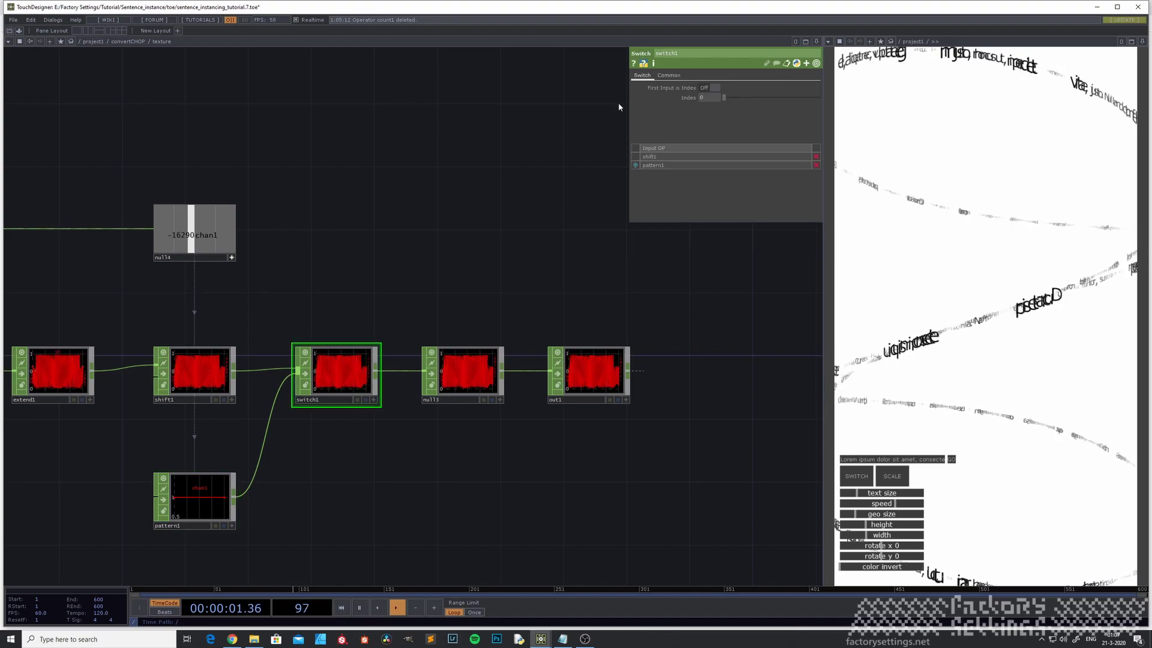
mouse_move(721, 96)
mouse_down()
mouse_move(741, 100)
mouse_move(716, 103)
mouse_up()
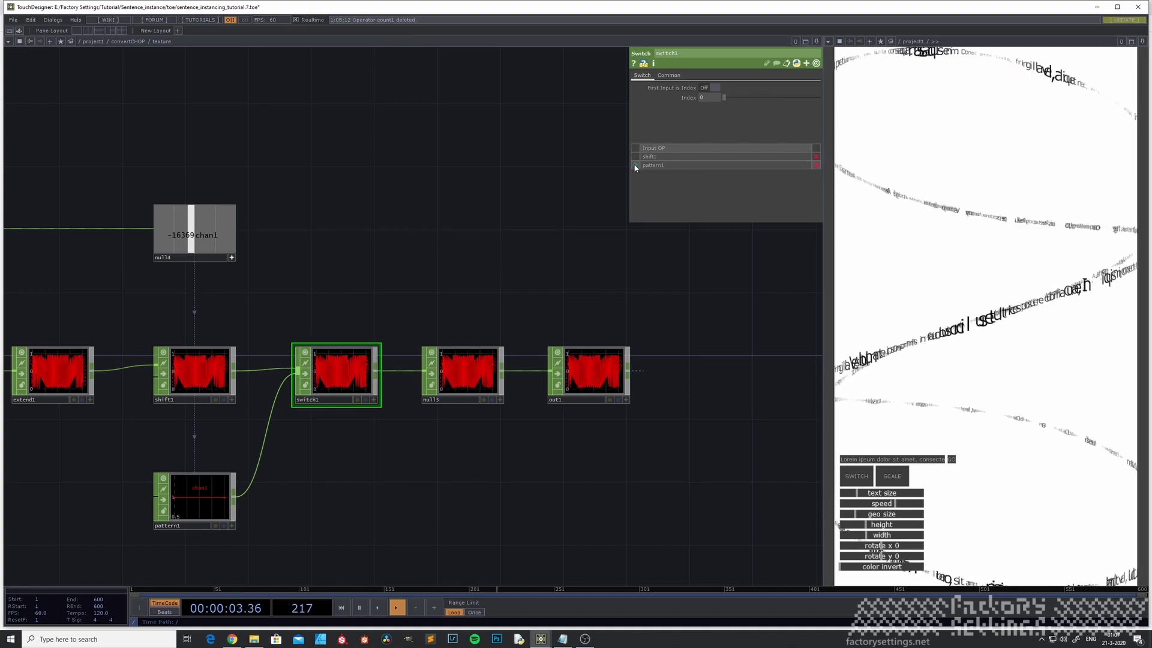
drag(639, 166, 637, 157)
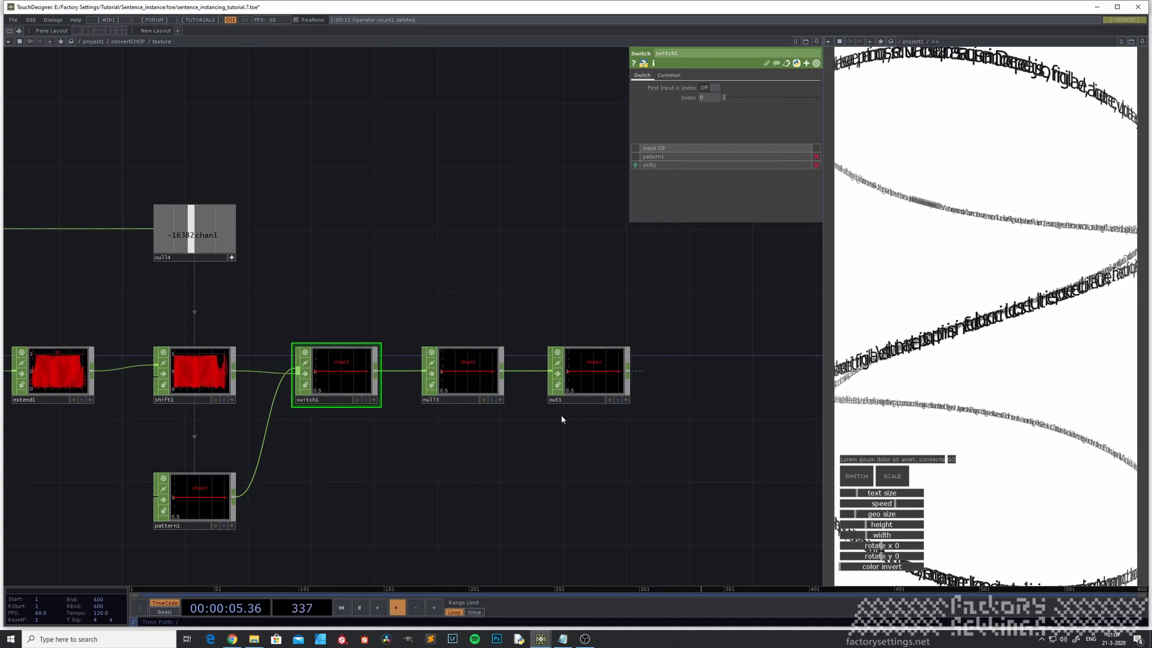
drag(859, 518, 851, 517)
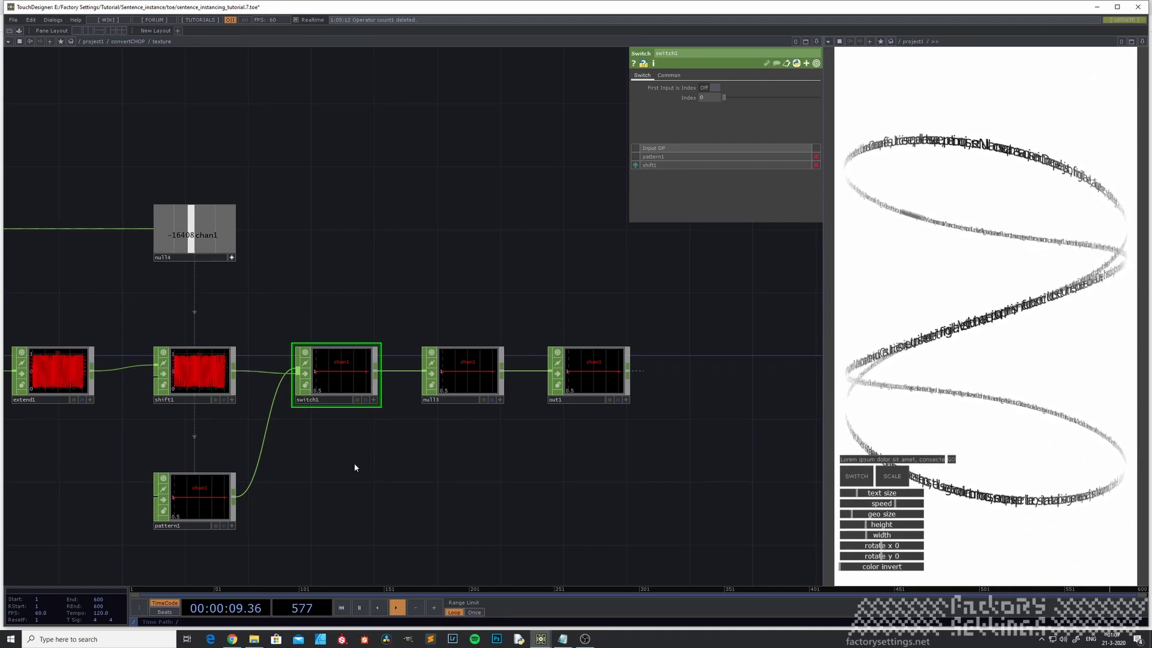
Leave the texture and convertCHOP networks and open the BL network inside ui, at container1.
drag(188, 440, 410, 463)
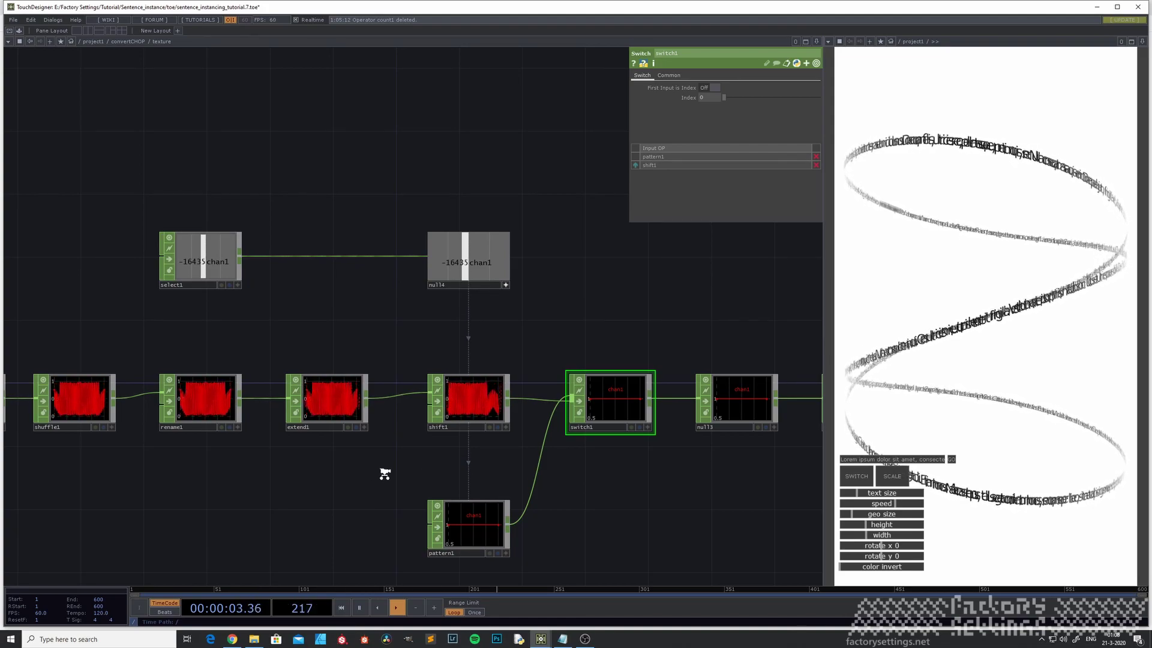
scroll(383, 473, down, 2)
scroll(357, 487, down, 3)
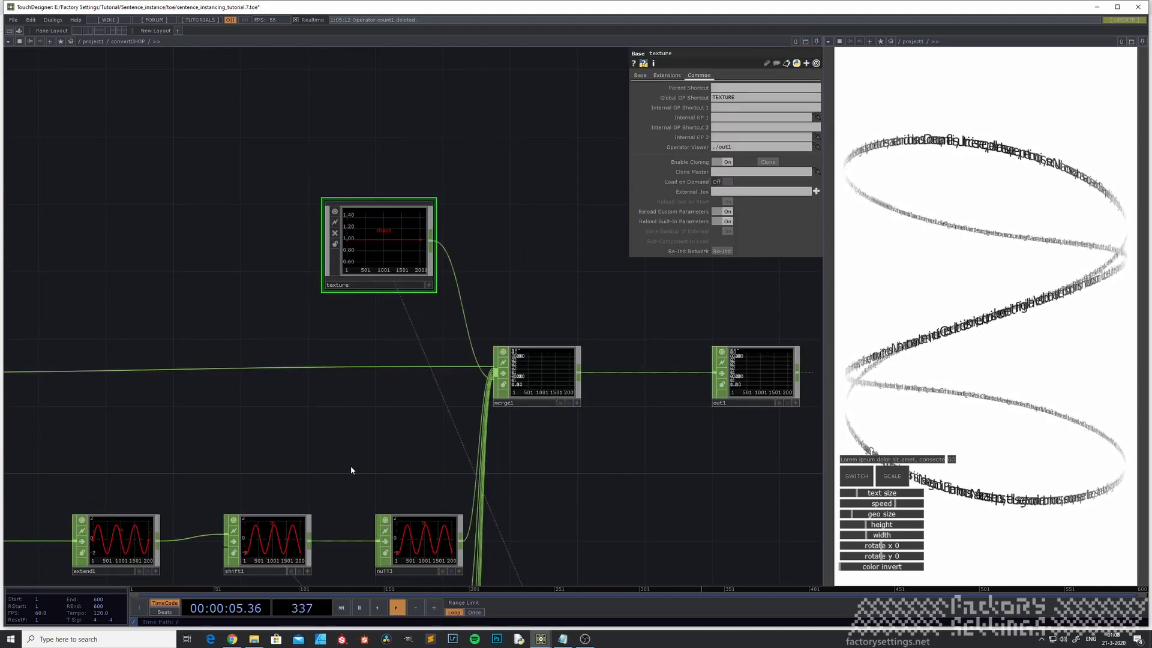
scroll(355, 470, down, 3)
drag(194, 250, 297, 308)
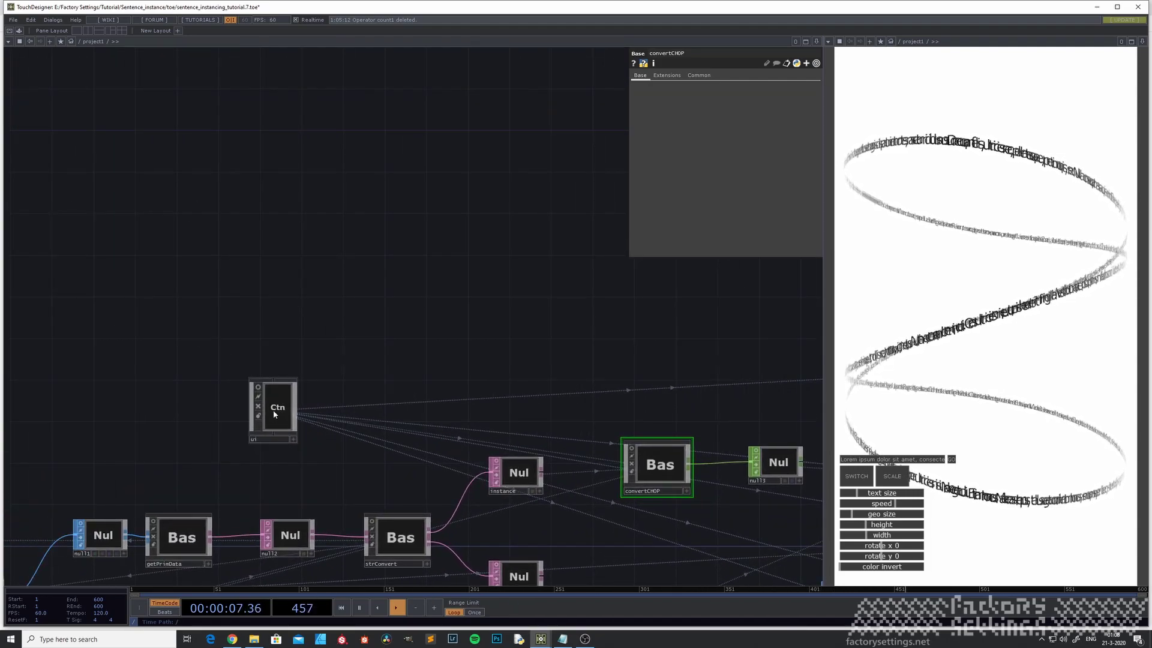
scroll(274, 412, up, 3)
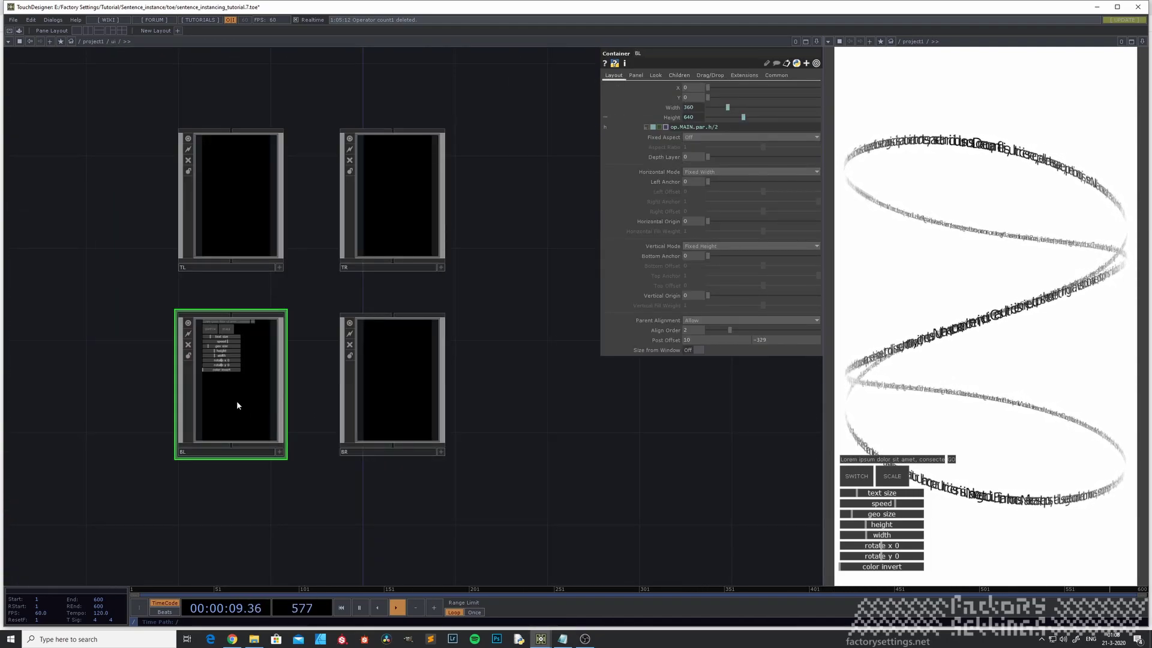
scroll(236, 401, up, 3)
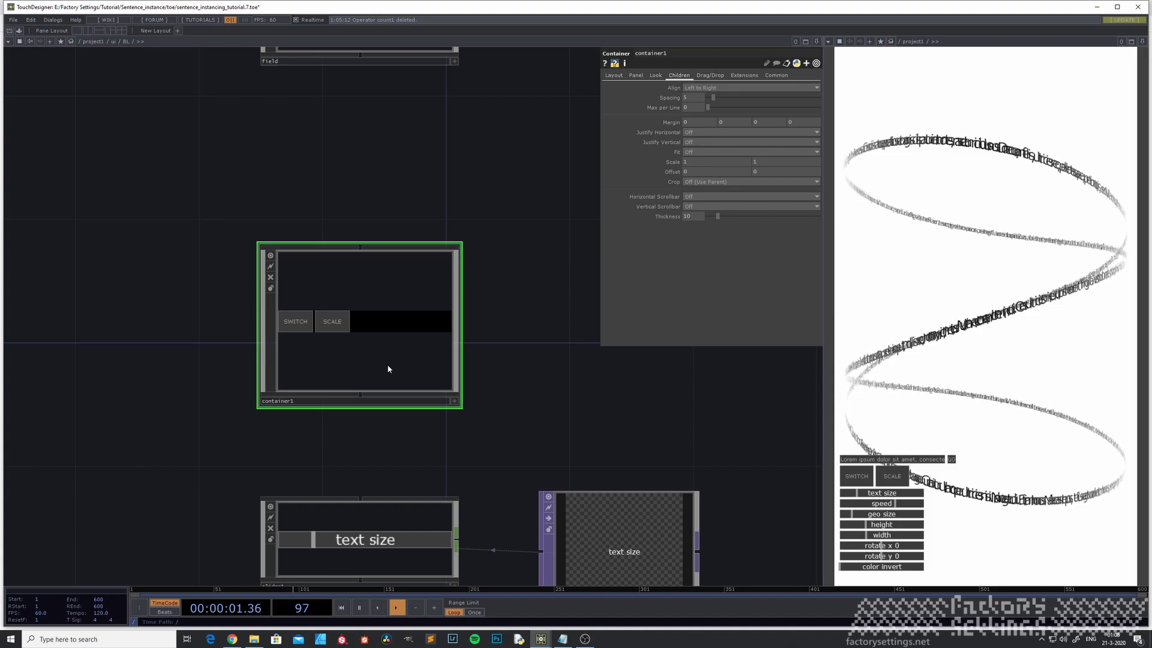
Open the SCALE button's network in container1 and point the onValueChange line of chopexec1 at op.TEXTURE.
scroll(387, 365, up, 3)
scroll(360, 488, up, 3)
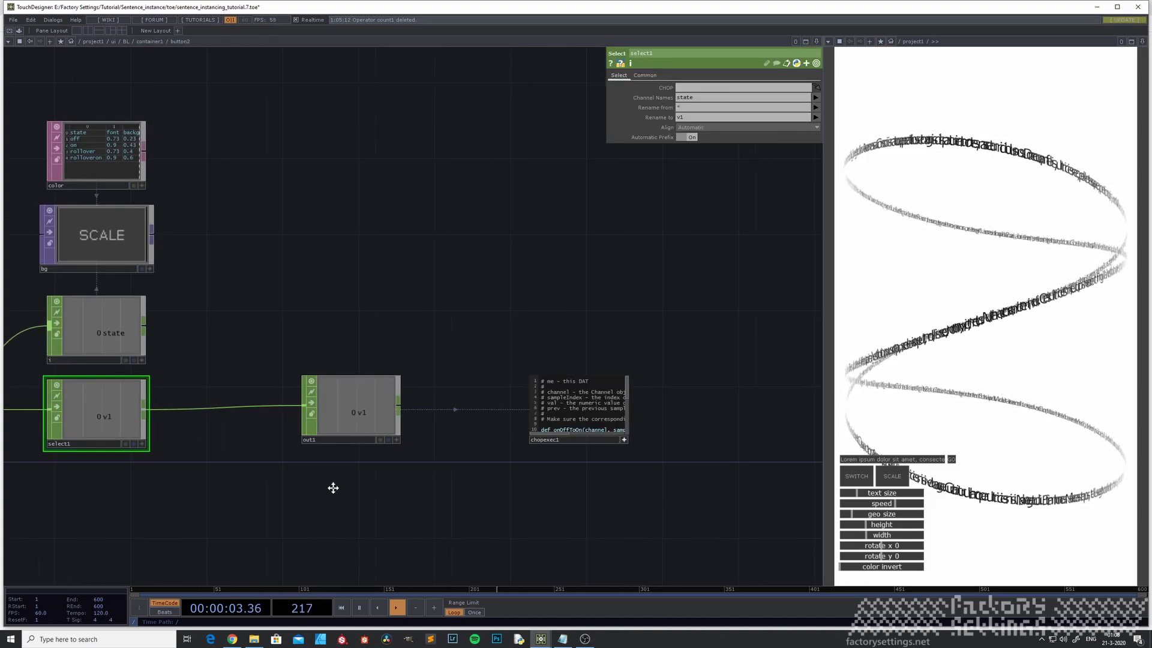
scroll(406, 448, up, 5)
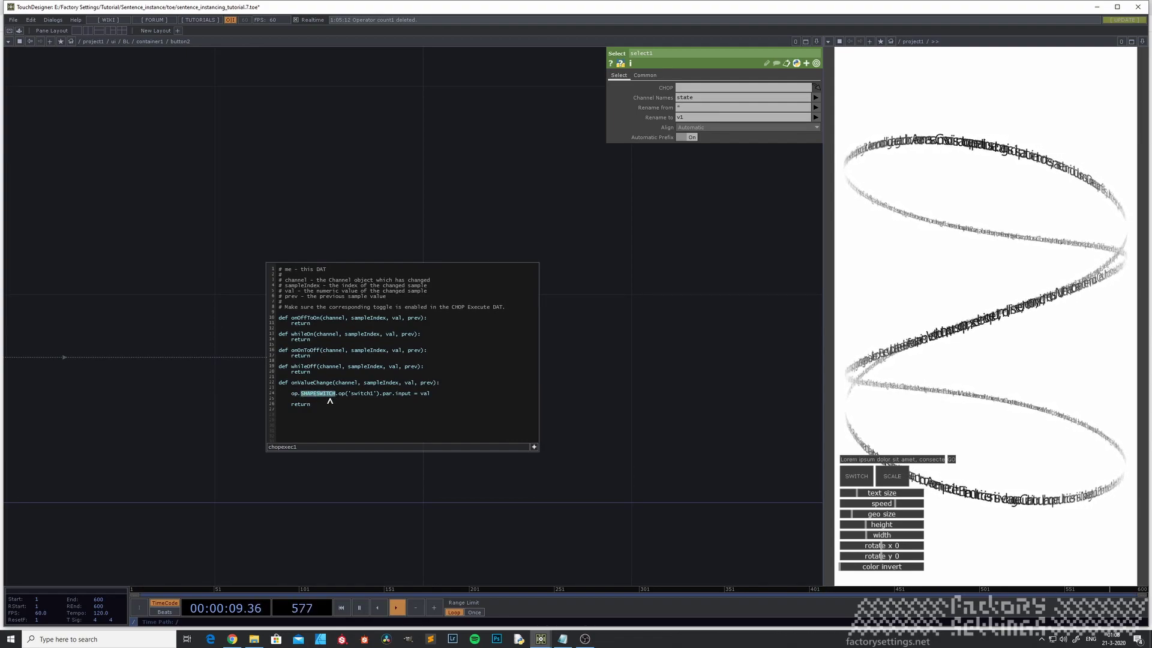
text(TEXTURE)
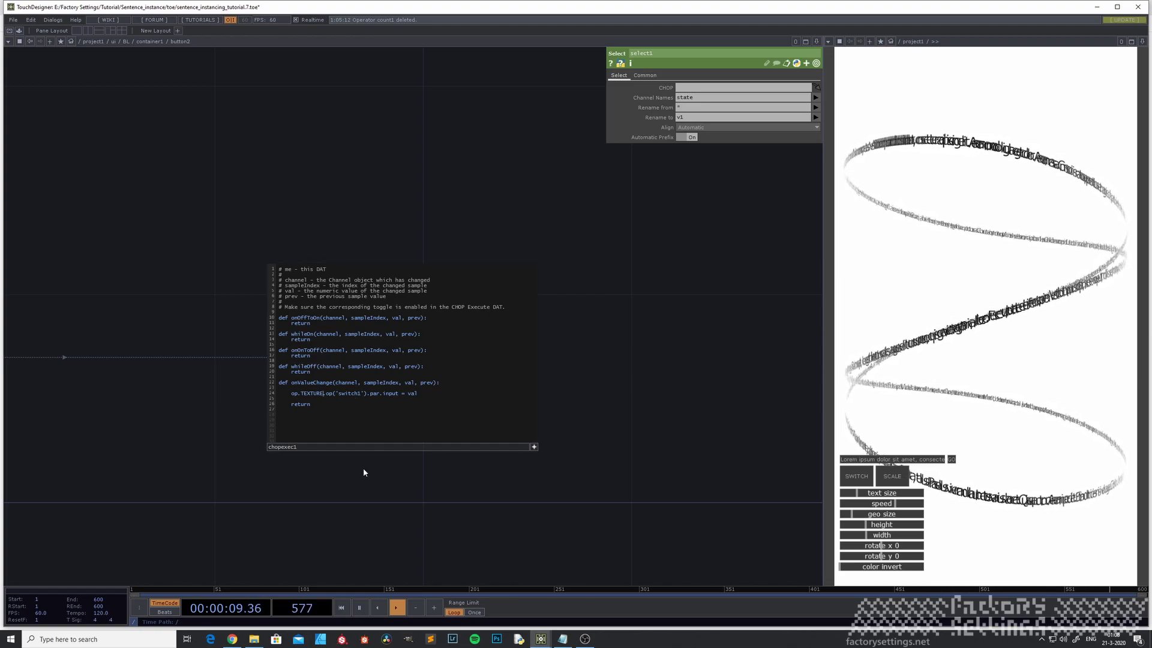
Test the SCALE button in the output preview and read the script error details of chopexec1.
middle_drag(366, 481, 293, 516)
drag(303, 516, 495, 475)
click(892, 478)
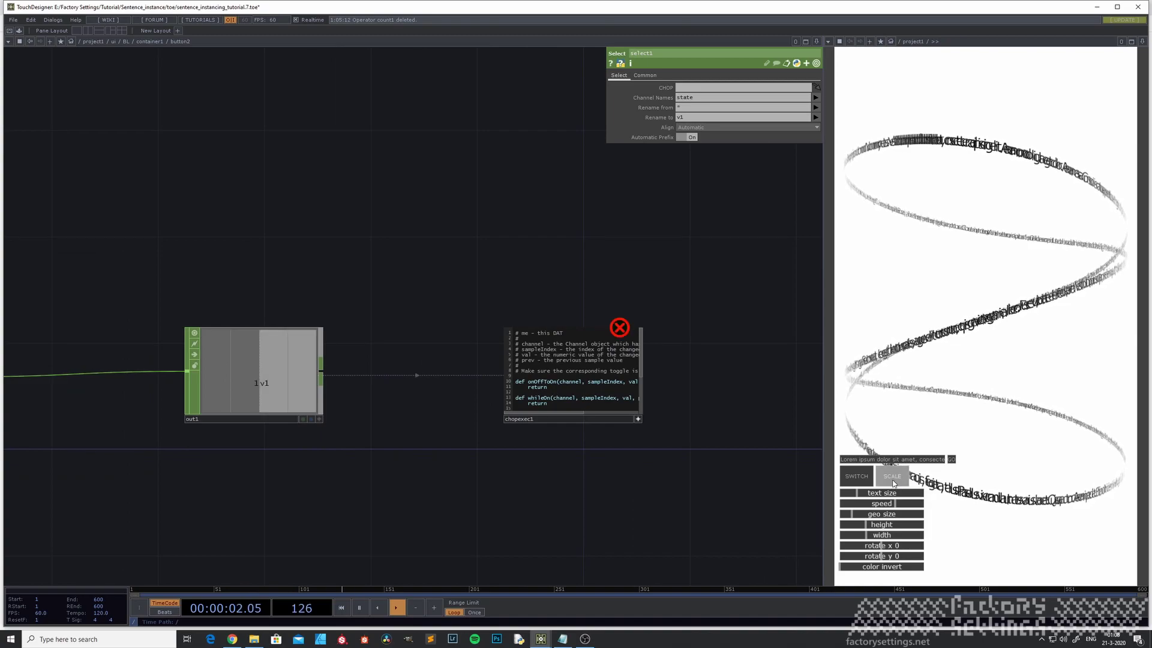
middle_click(596, 378)
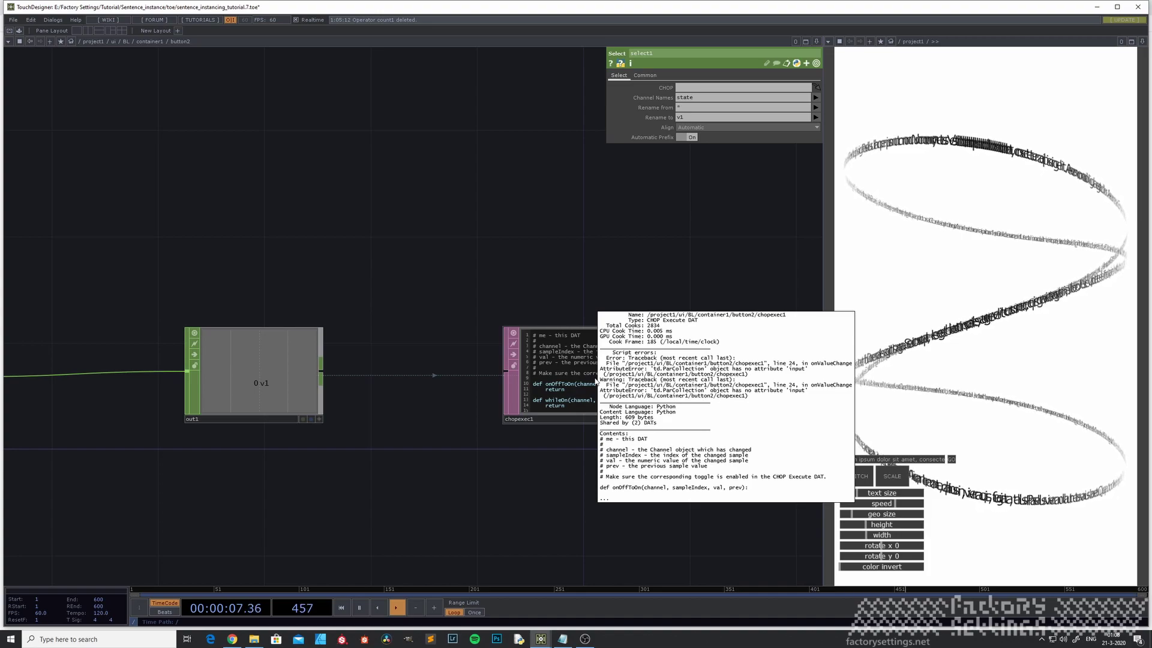
Correct chopexec1's onValueChange line so it sets switch1's par.index to val.
drag(570, 430, 516, 471)
scroll(517, 470, up, 5)
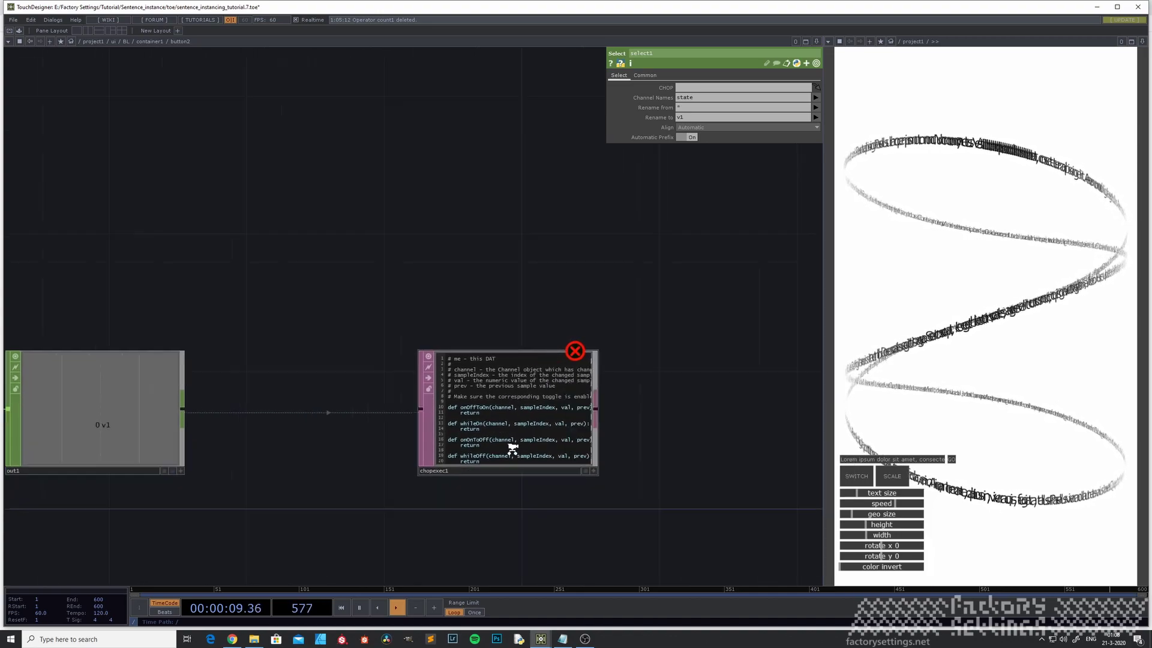
scroll(502, 425, down, 3)
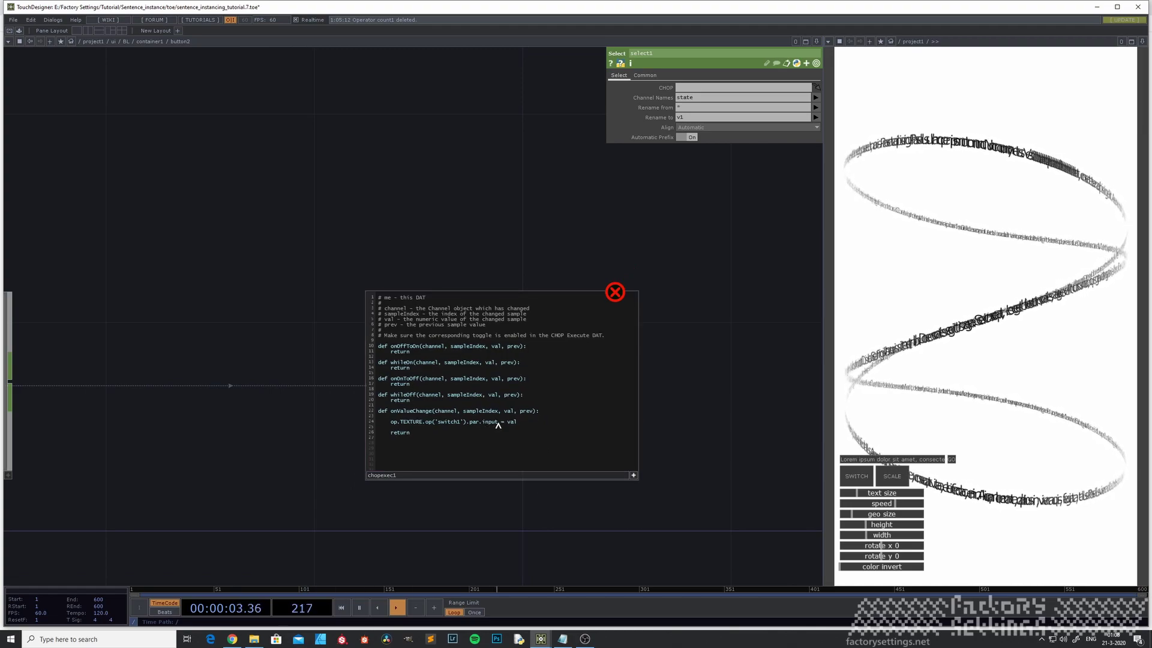
key(BackSpace)
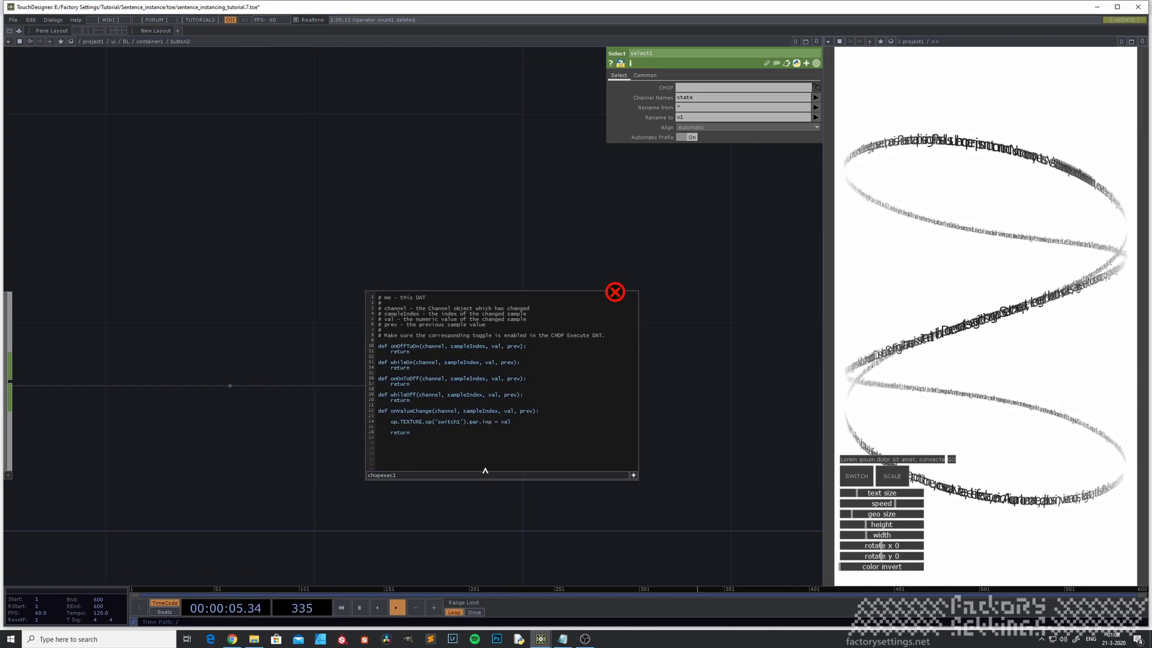
click(574, 517)
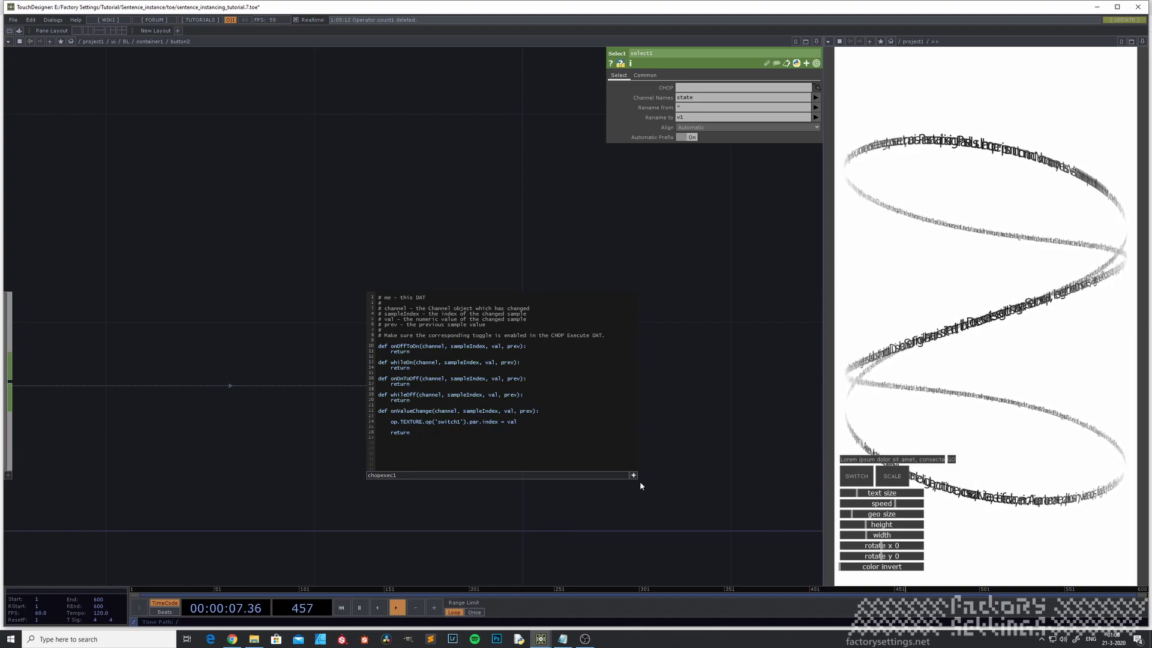
Try the SCALE button, leave its network and set the Button Type of button2 to Toggle Down.
scroll(617, 501, down, 3)
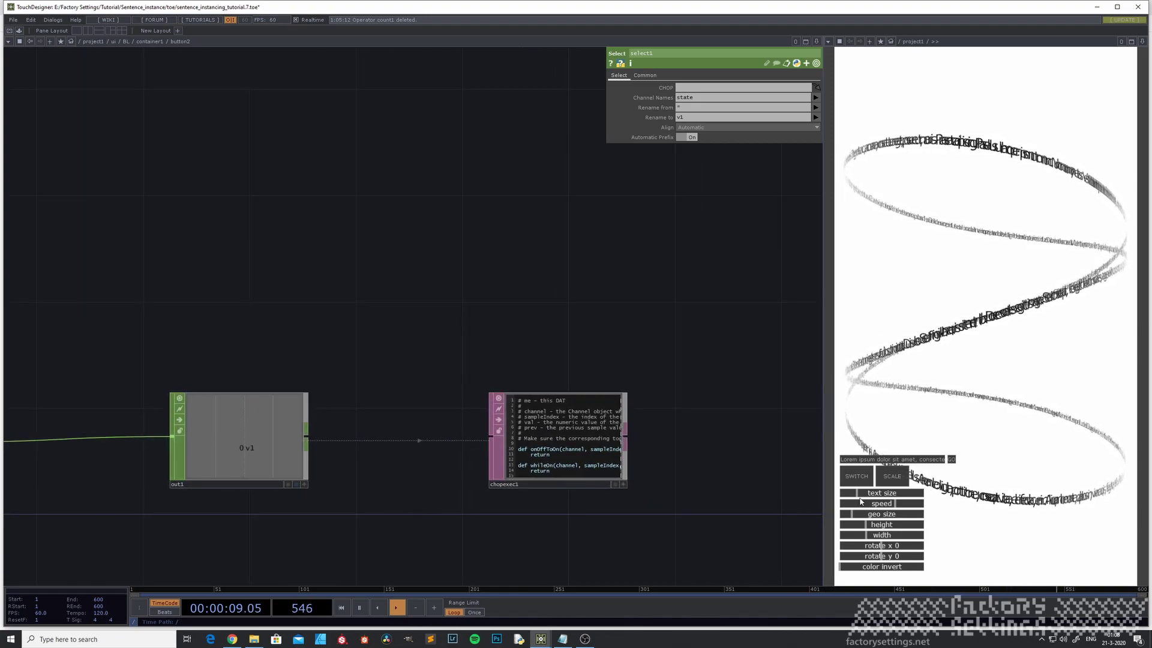
click(892, 476)
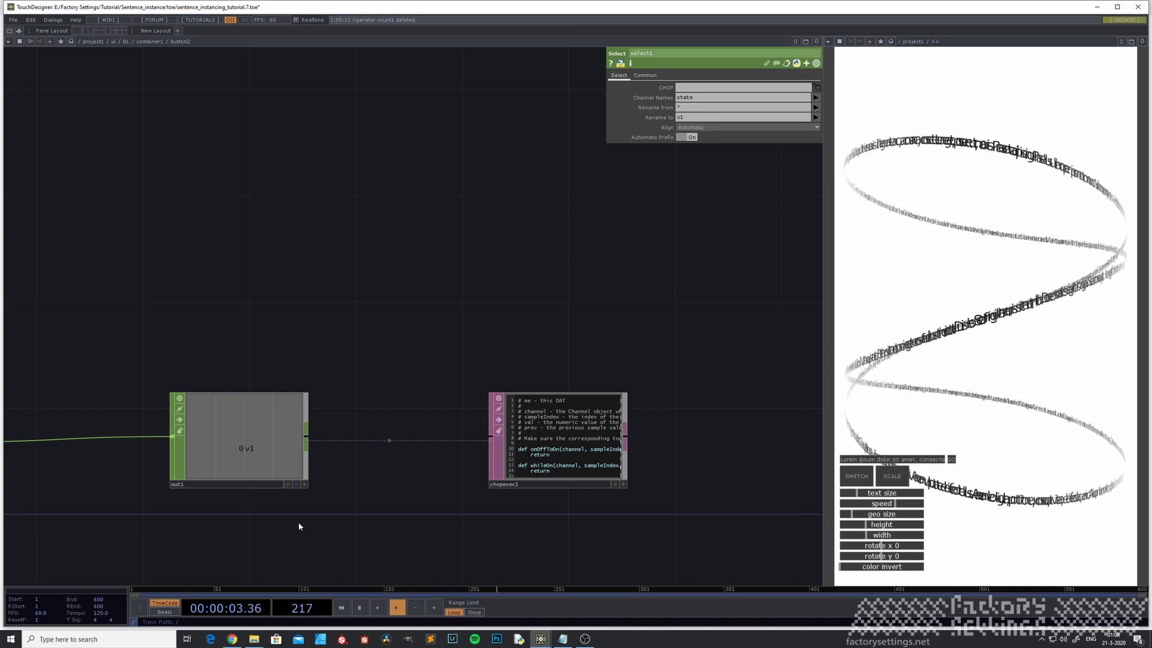
key(u)
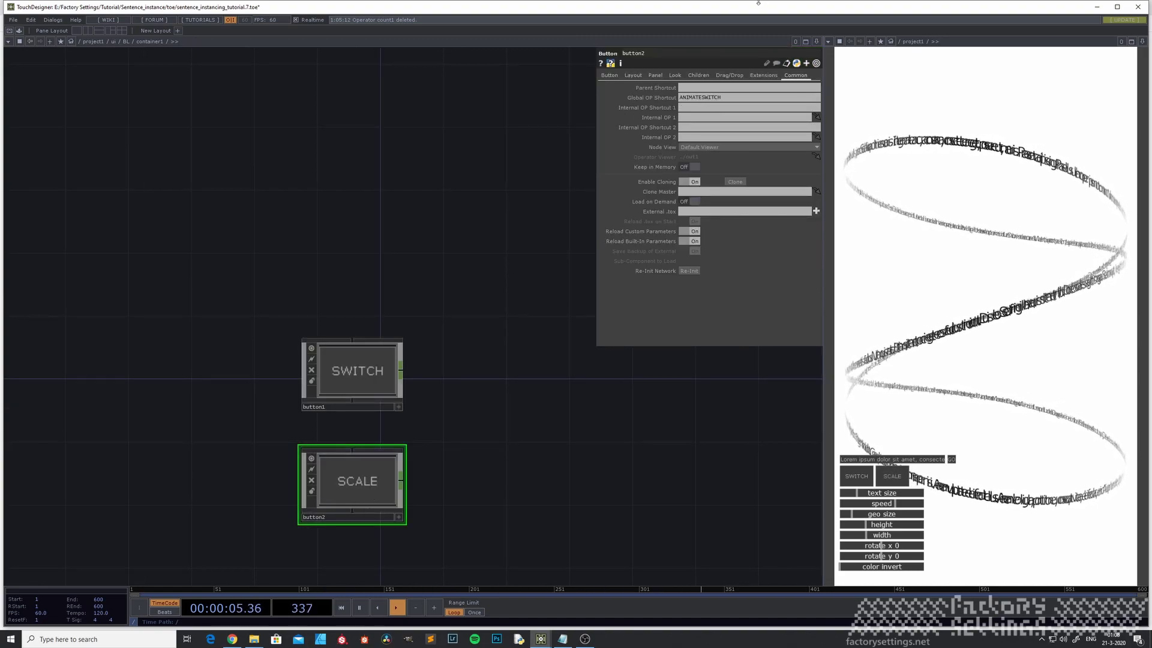
click(609, 75)
click(703, 88)
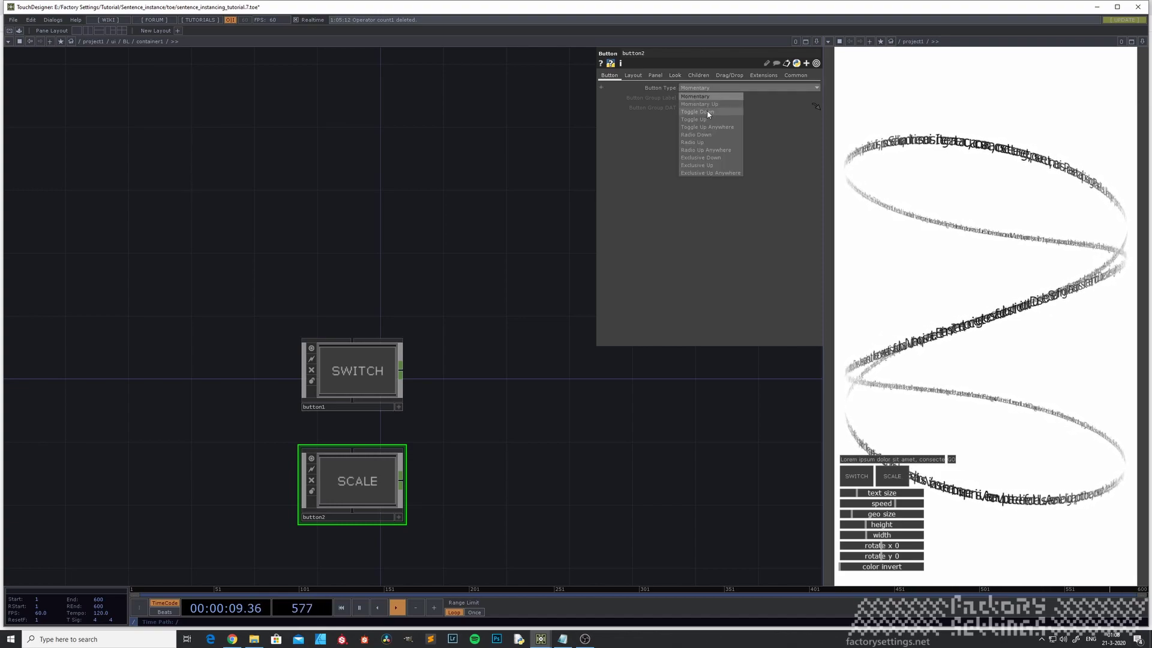
click(708, 112)
Test turning SCALE on and off on each text shape, cycling through the shapes with SWITCH.
click(895, 480)
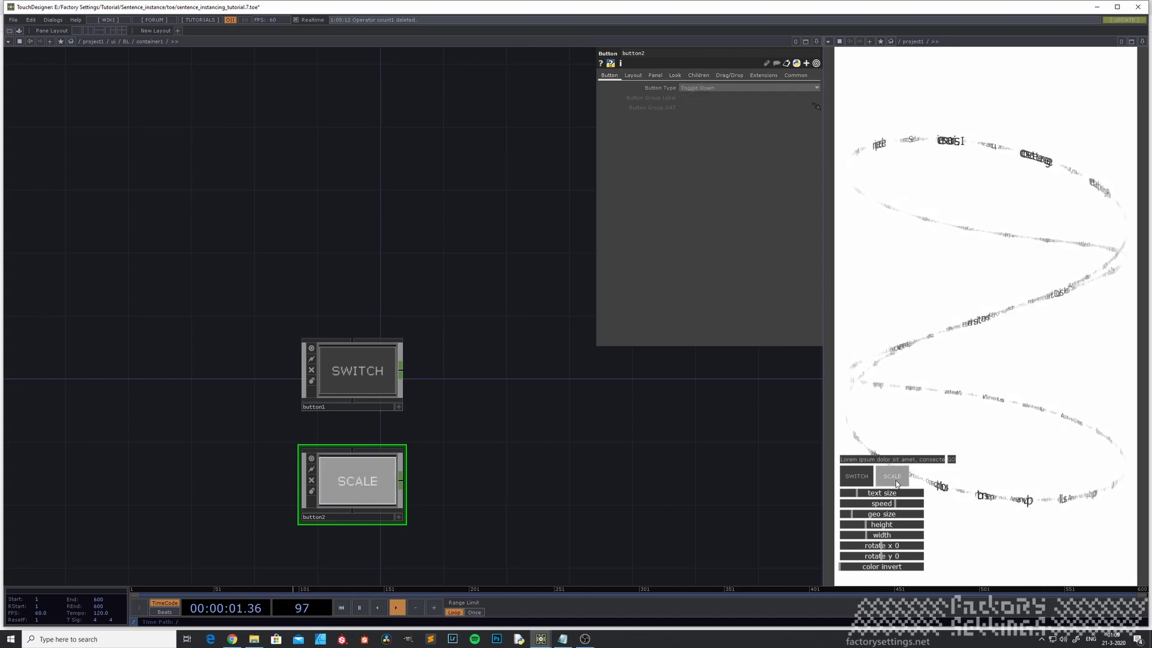
click(897, 483)
click(896, 483)
click(897, 483)
click(858, 479)
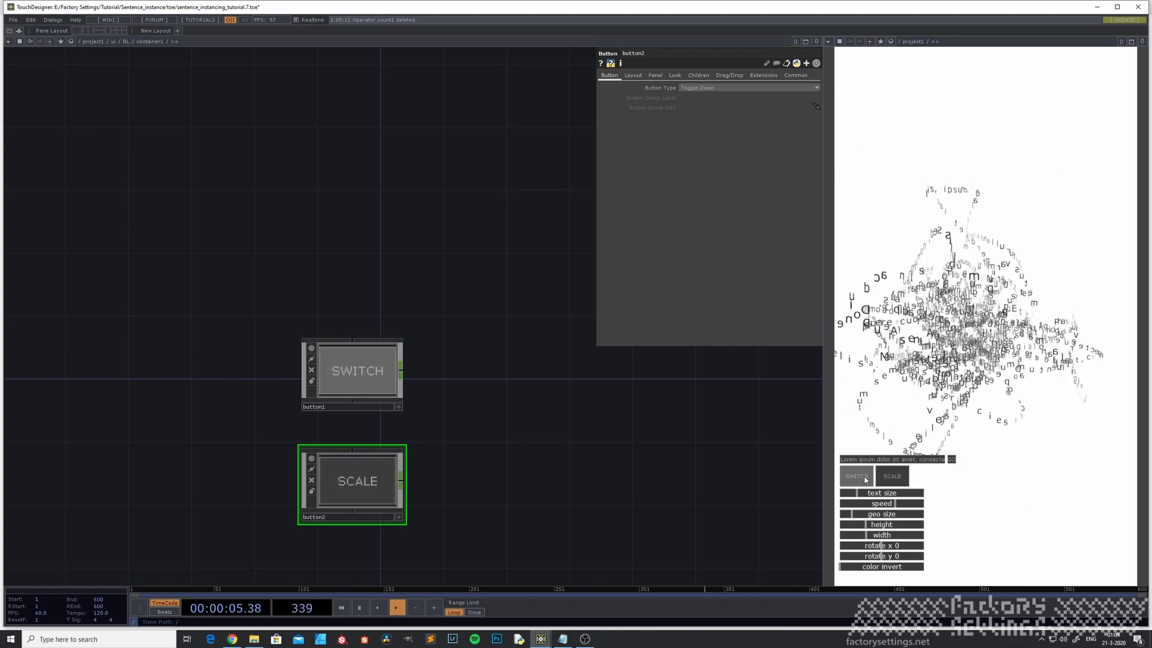
click(898, 478)
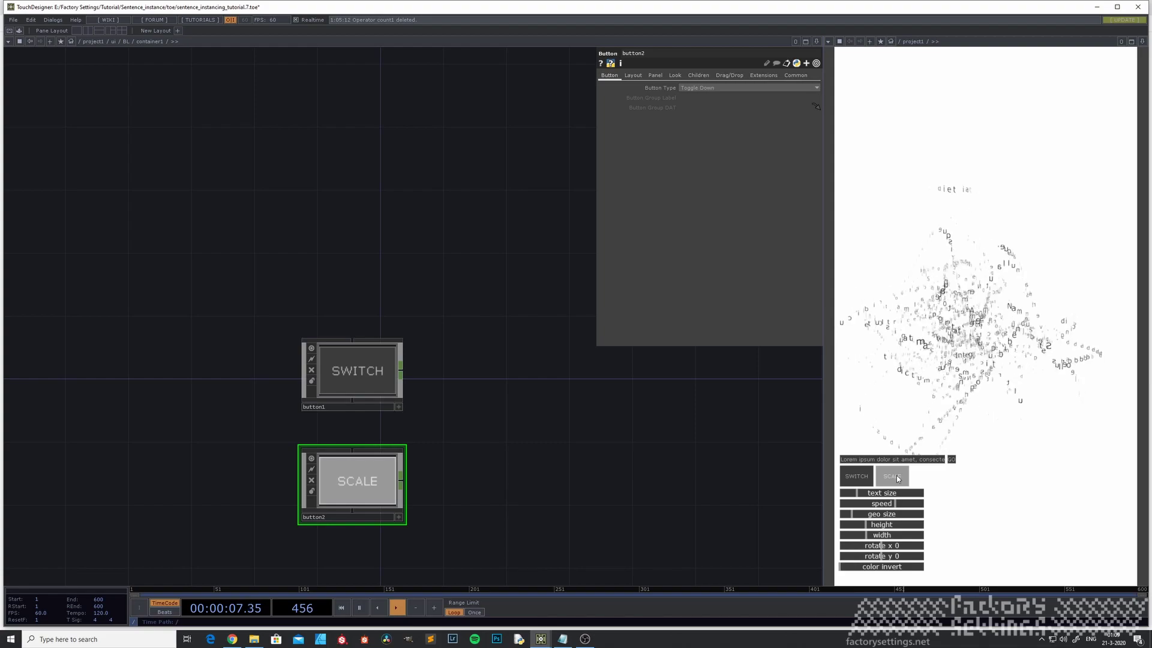
click(898, 478)
click(858, 477)
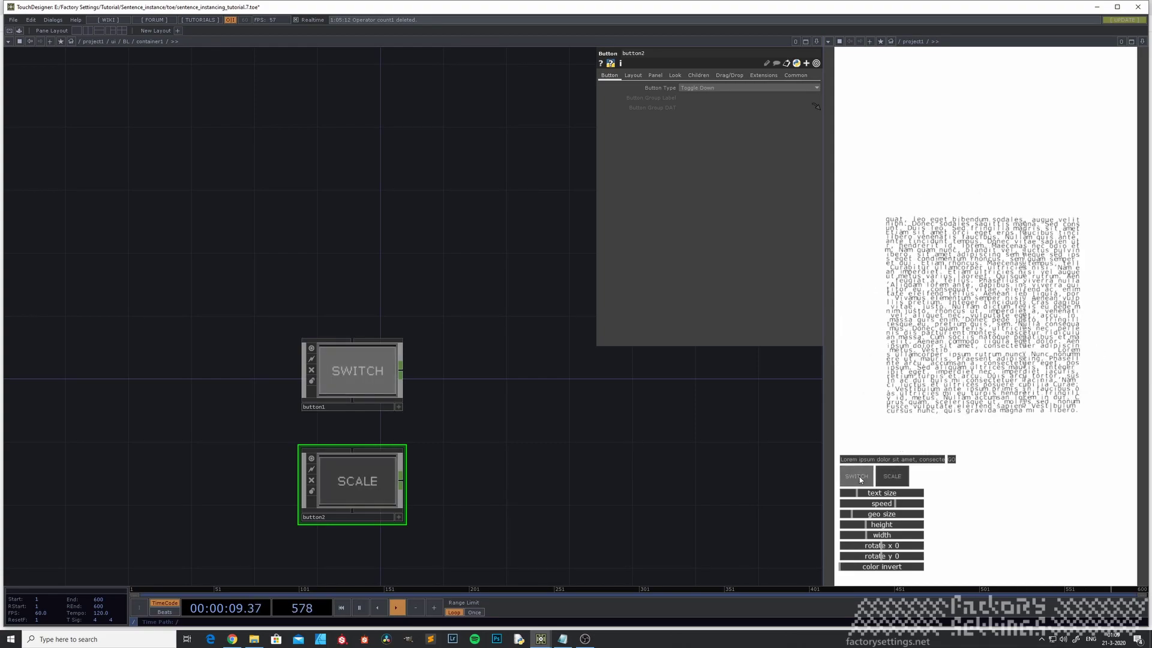
click(898, 478)
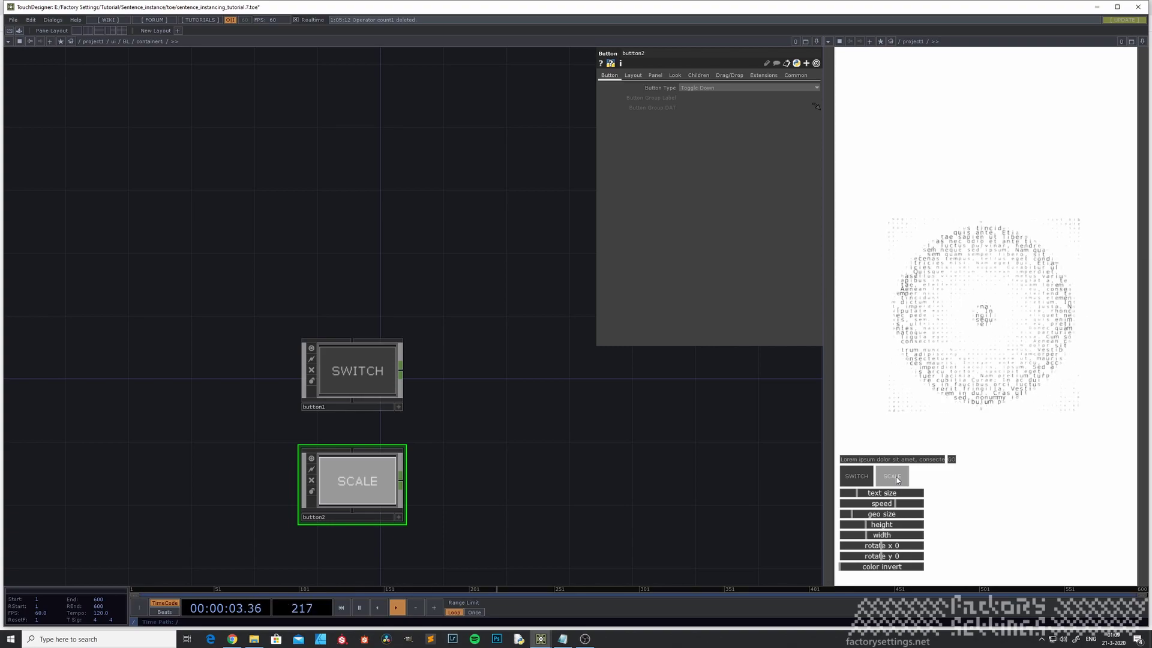
click(898, 478)
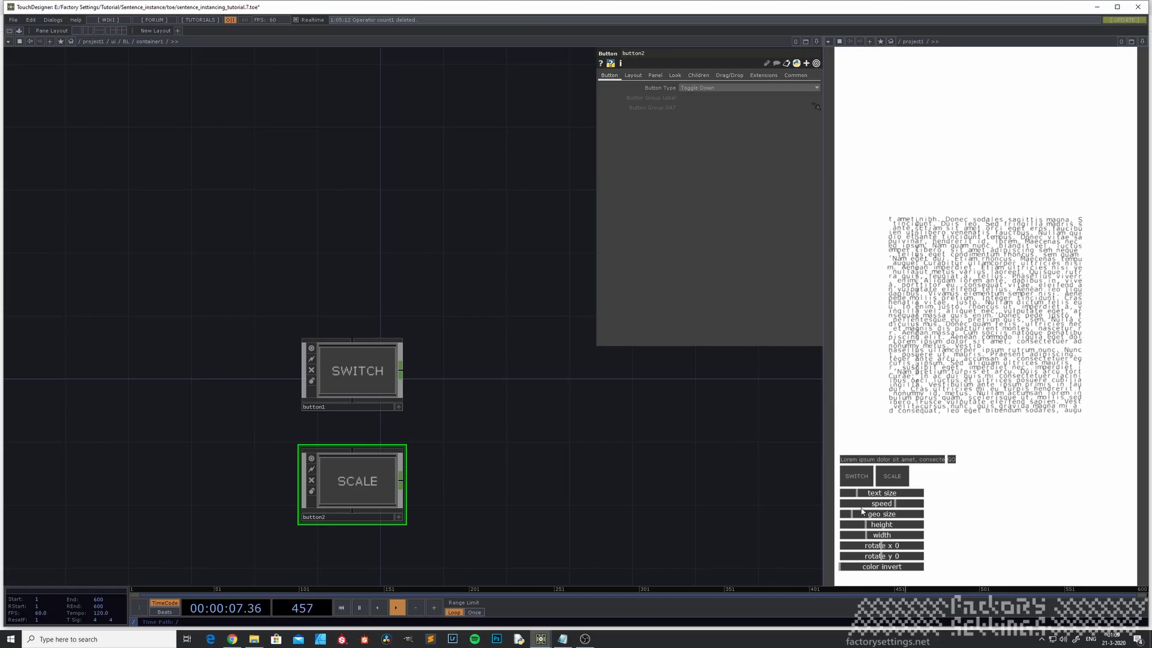
Increase the geo size and reduce the text size, checking the scaled text with colors fully inverted and back to normal.
mouse_move(853, 514)
mouse_down()
mouse_move(862, 517)
mouse_move(852, 497)
mouse_up()
click(892, 477)
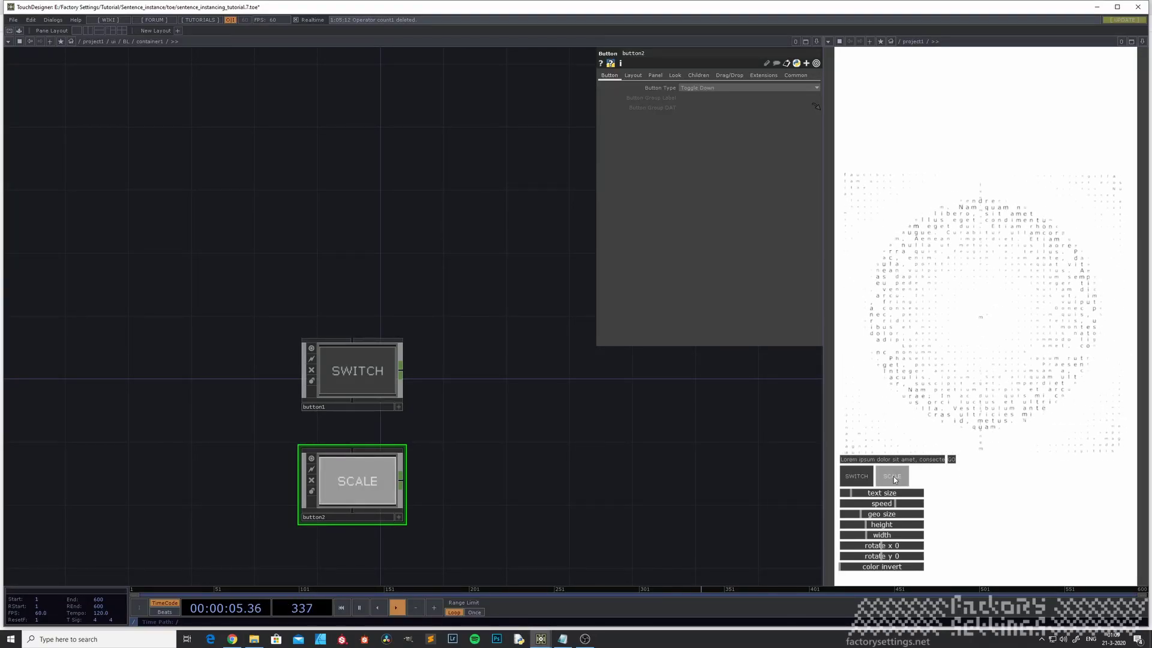
click(893, 477)
drag(857, 566, 950, 565)
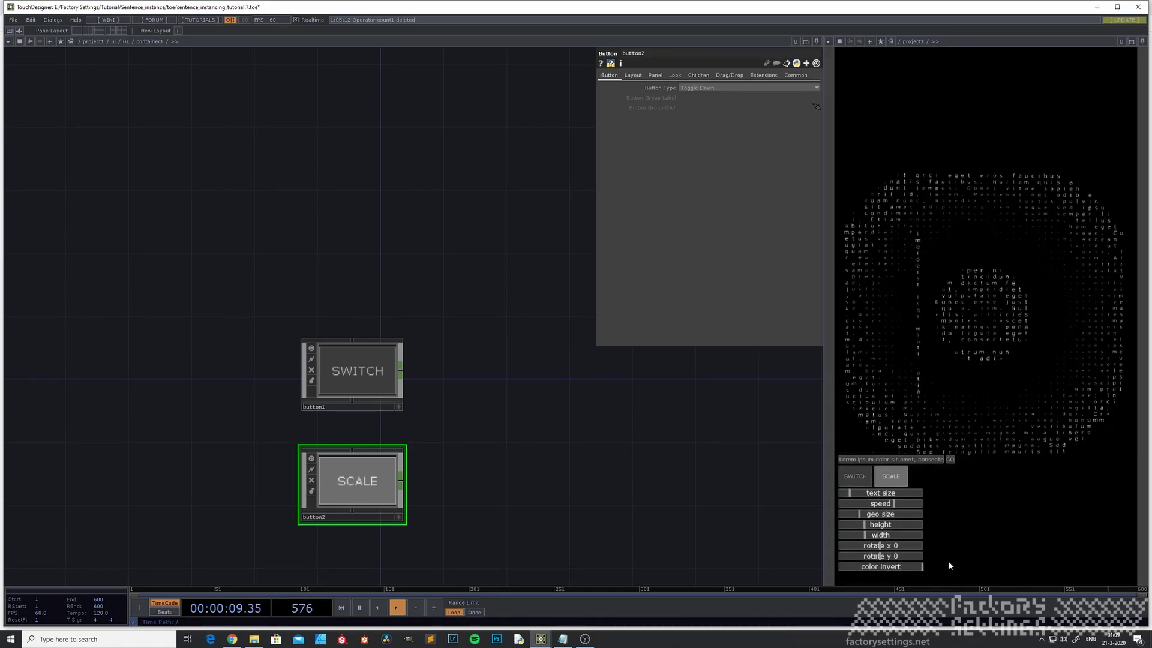
drag(920, 568, 834, 576)
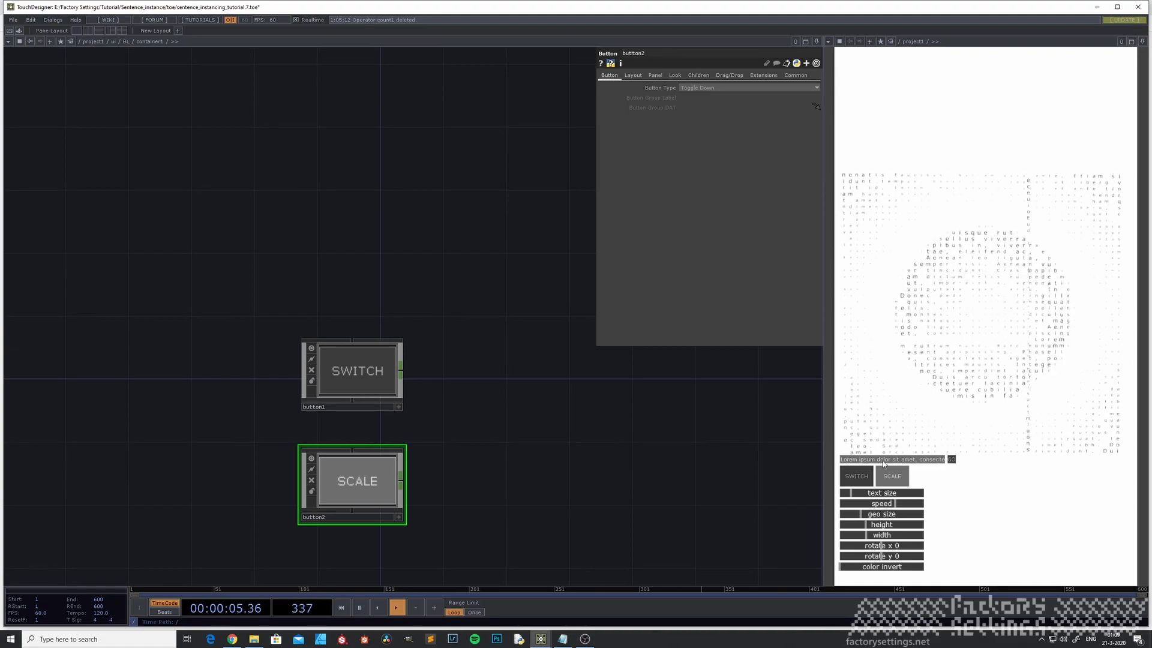
Leave the container1 and BL networks and return to the ui network.
scroll(499, 505, down, 5)
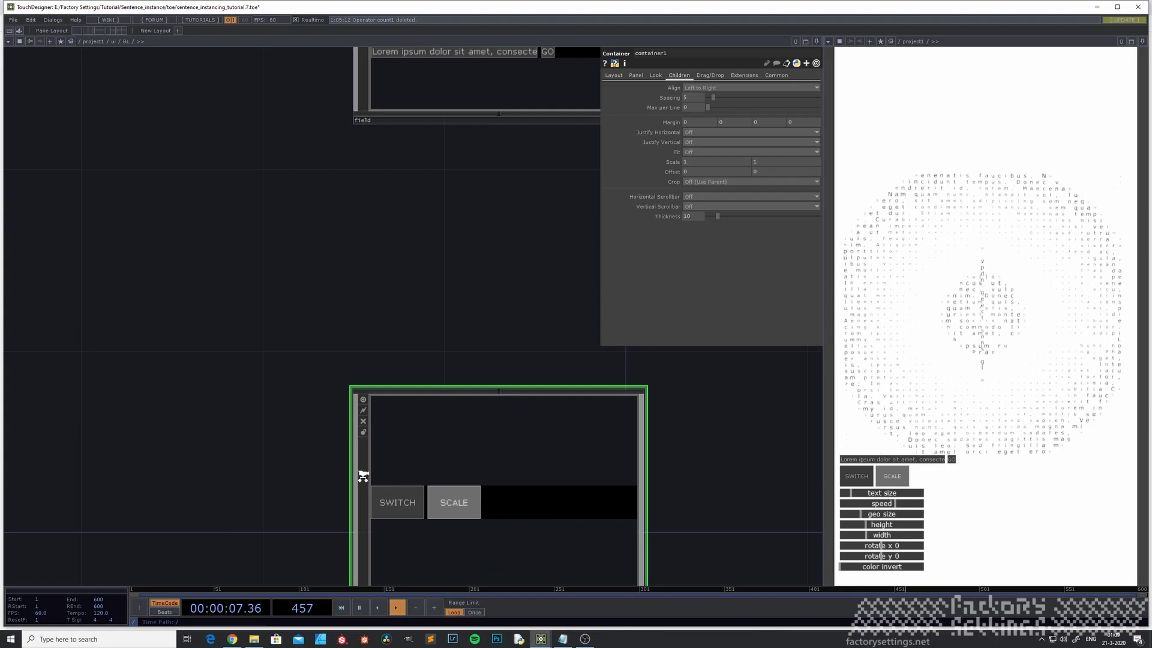
scroll(362, 479, down, 3)
scroll(285, 480, down, 2)
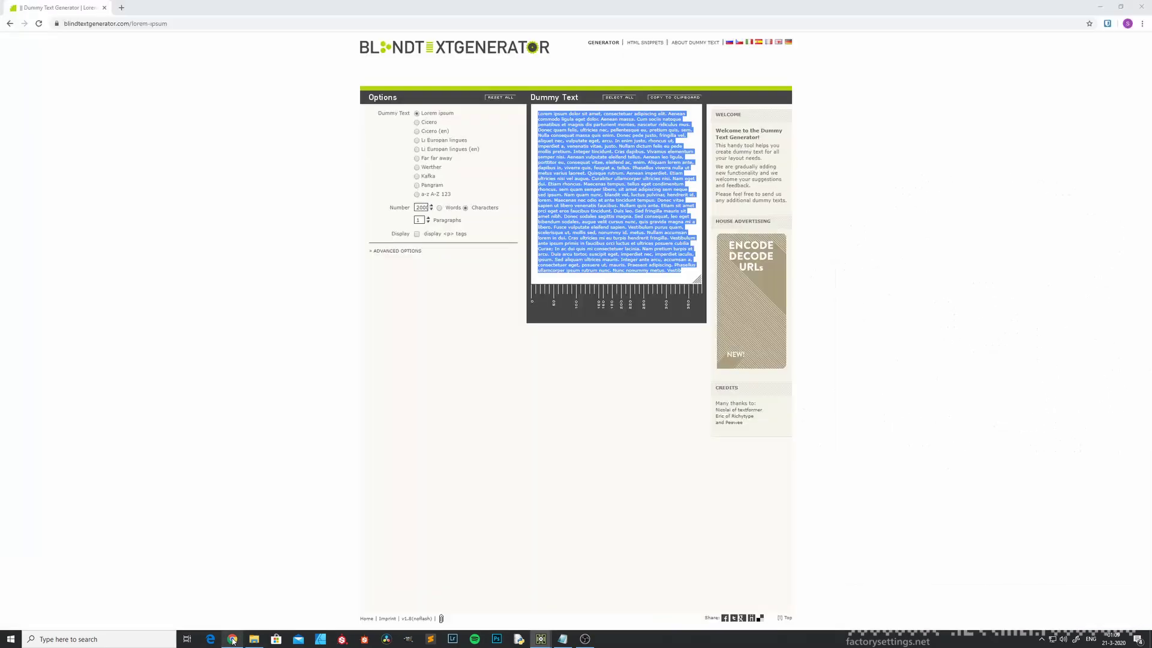
Switch to the Blindtext Generator page in Chrome, set the dummy text to 200 characters and copy the generated text.
click(232, 603)
double_click(421, 207)
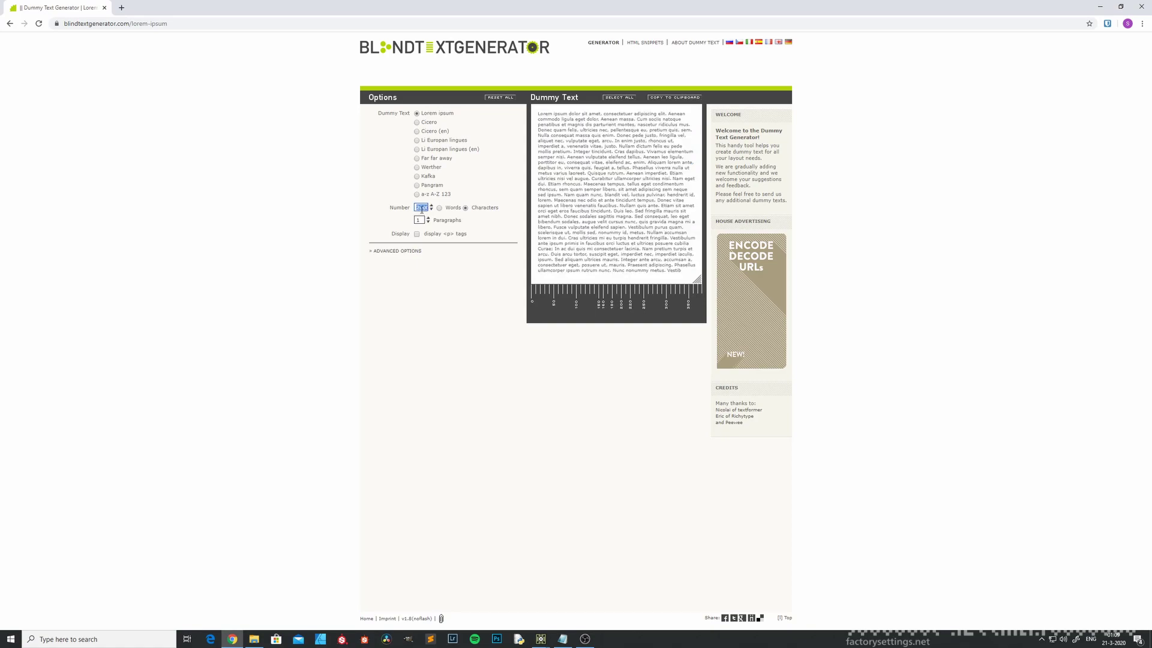
text(200)
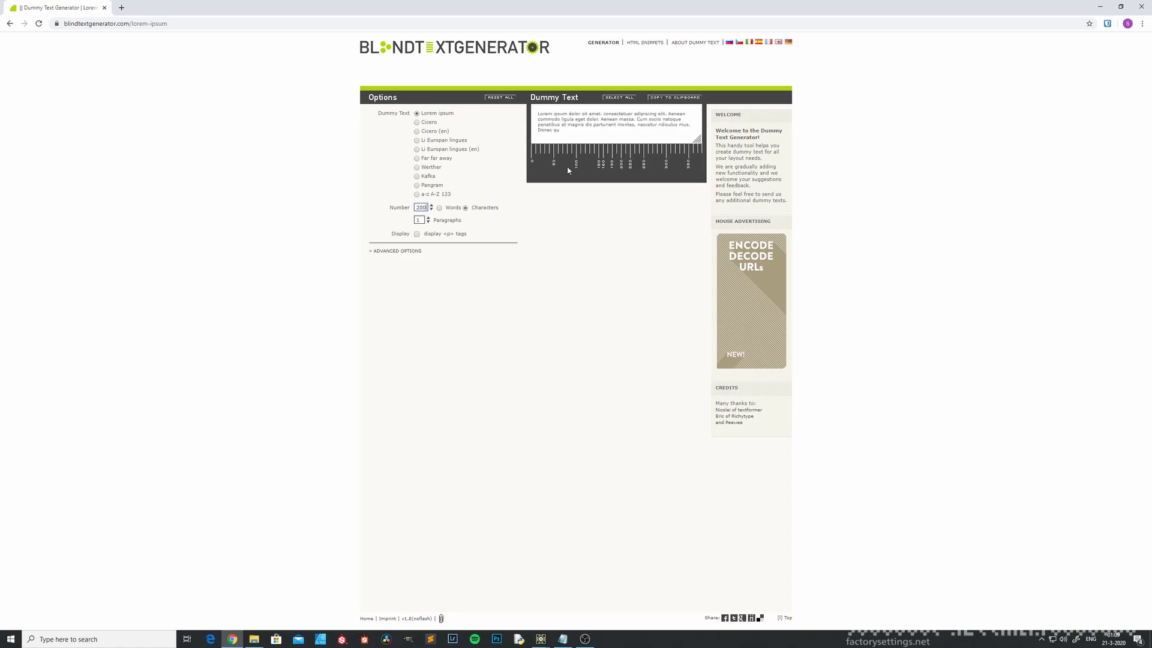
click(617, 123)
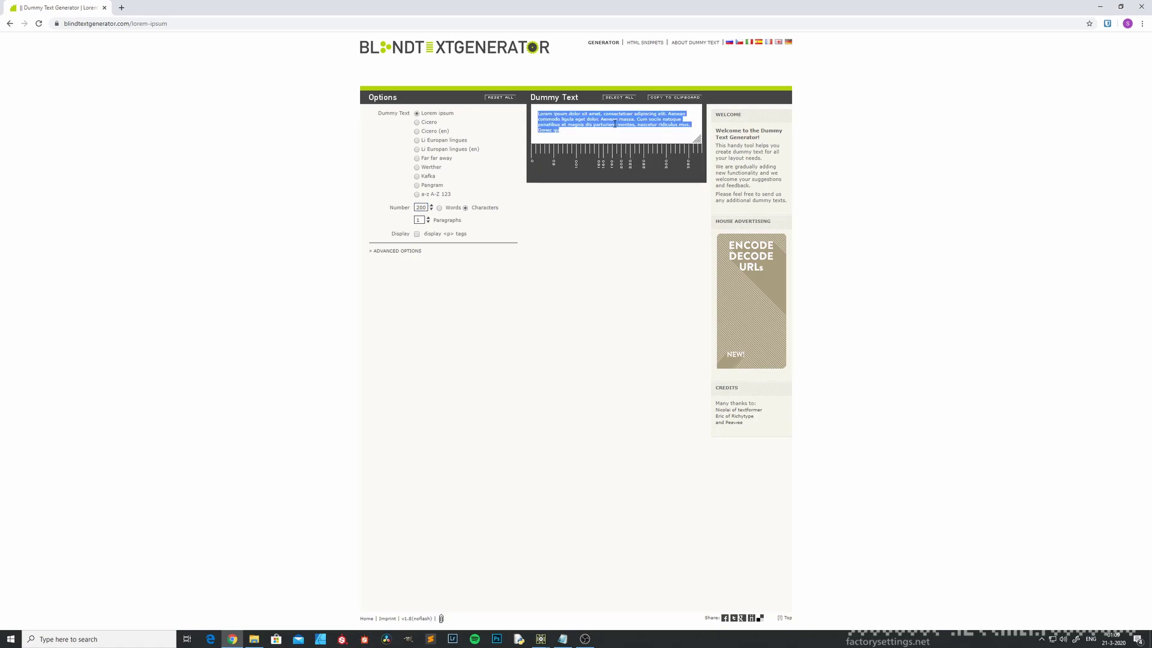
Return to TouchDesigner, replace the sentence field's content with the copied dummy text and submit it with GO.
mouse_move(541, 639)
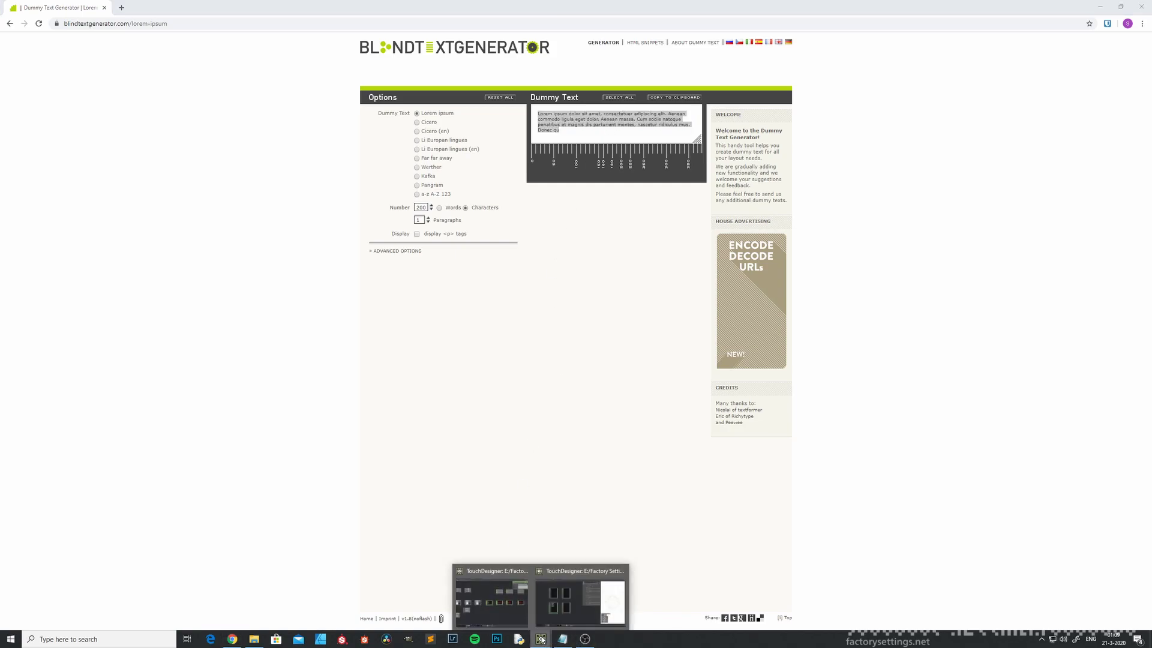
click(566, 611)
click(903, 459)
key(BackSpace)
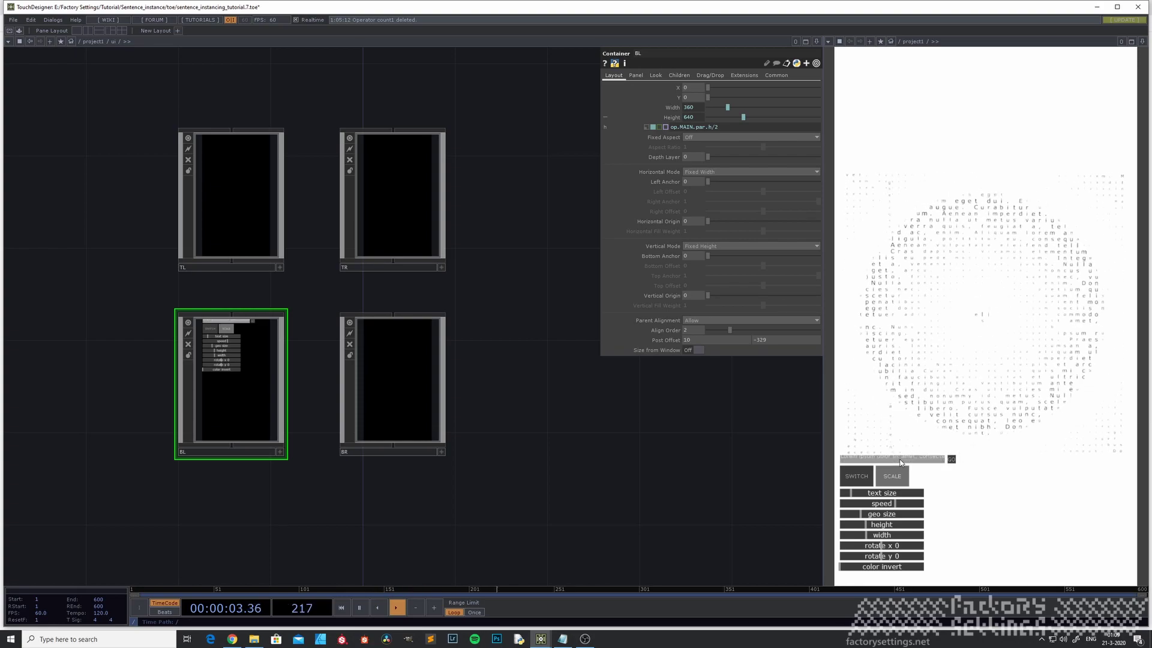
key(ctrl+v)
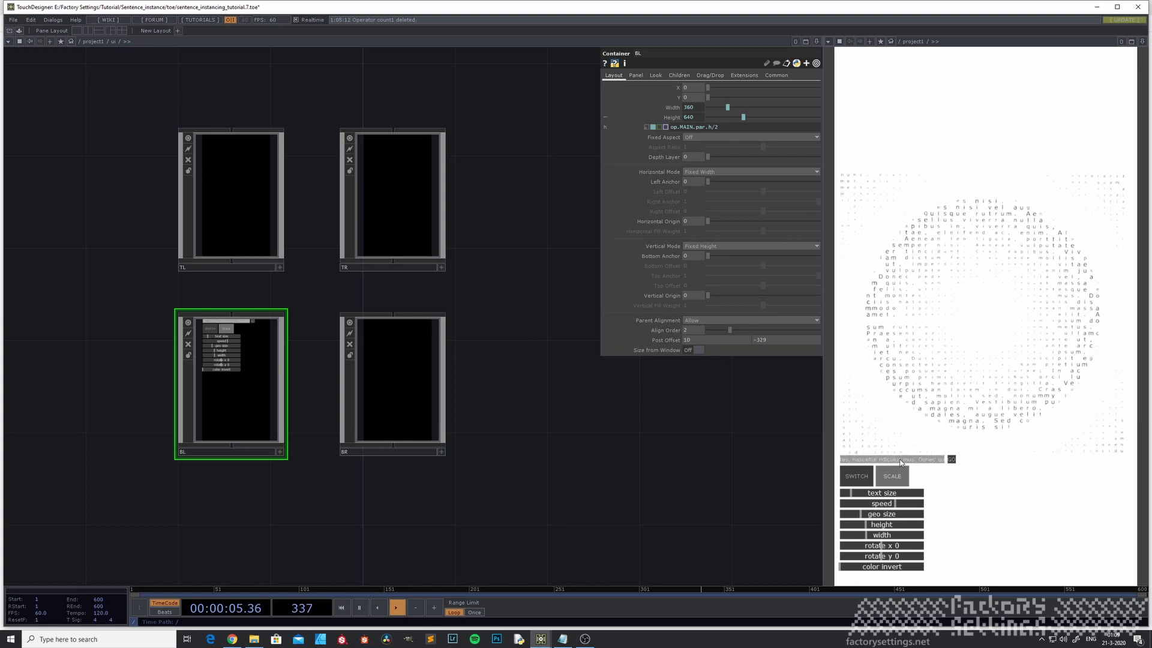
click(951, 460)
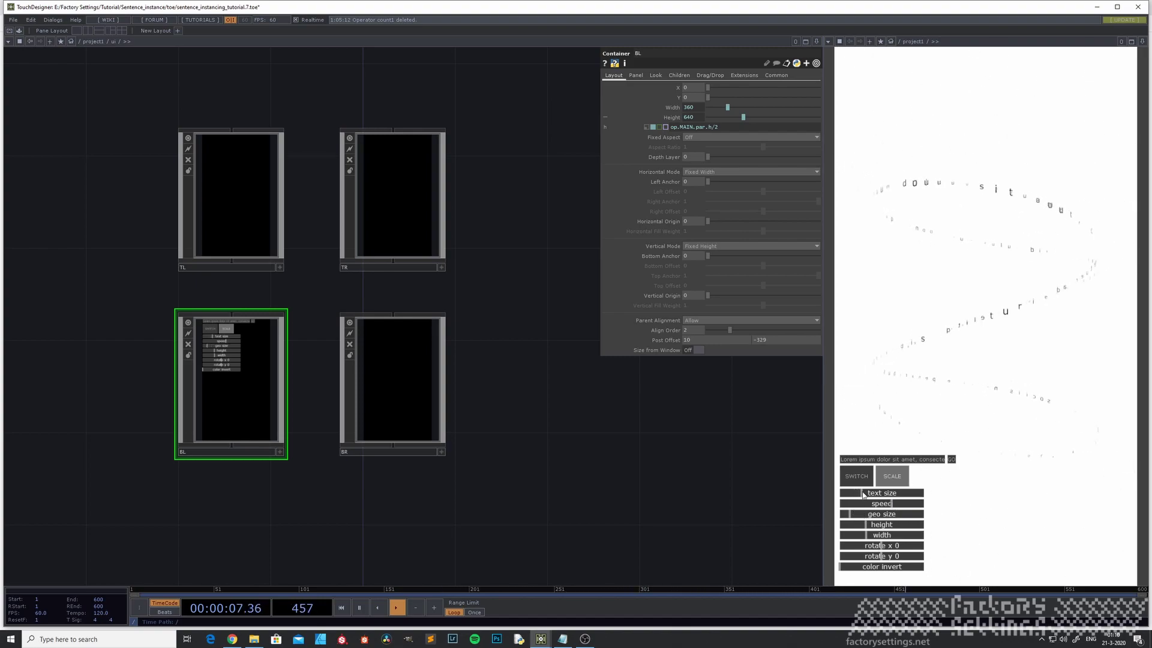
Turn SCALE off, adjust the text size and lower the speed for the short text, and change its shape with SWITCH.
click(892, 477)
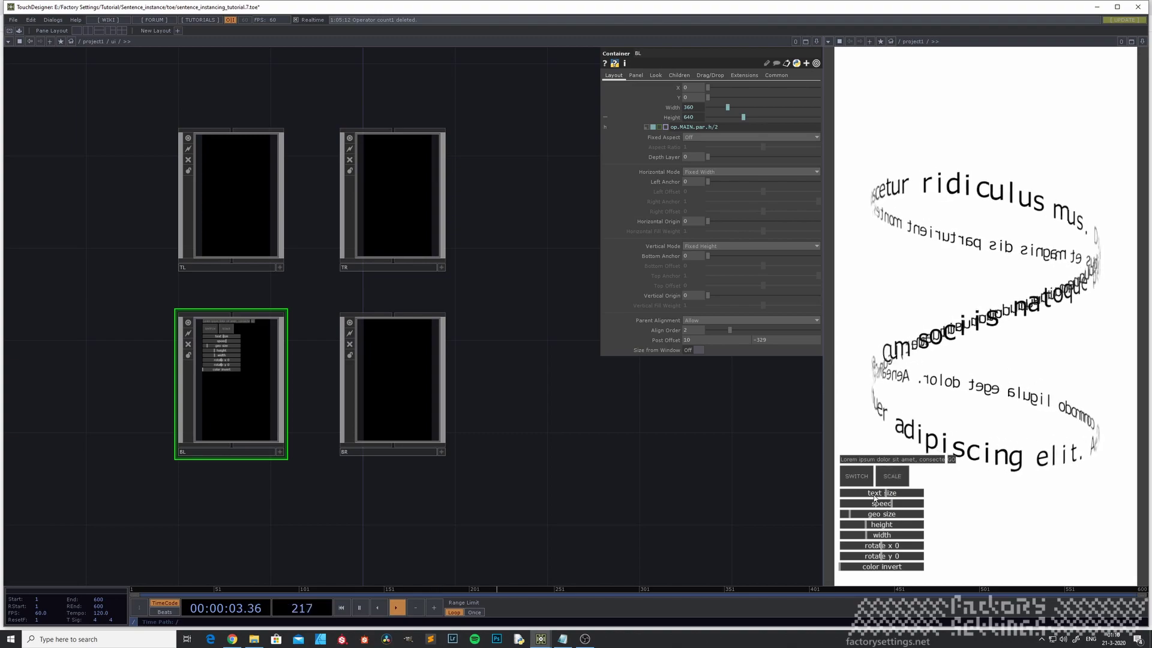
mouse_move(882, 503)
mouse_down()
mouse_move(847, 513)
mouse_move(875, 496)
mouse_up()
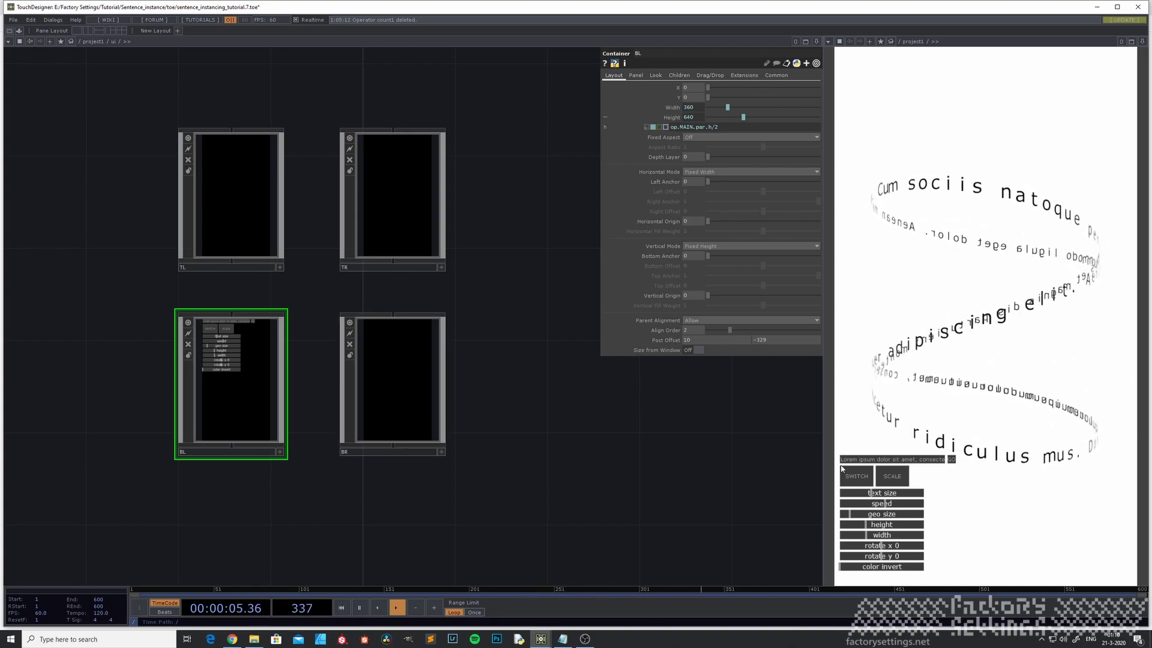
click(858, 478)
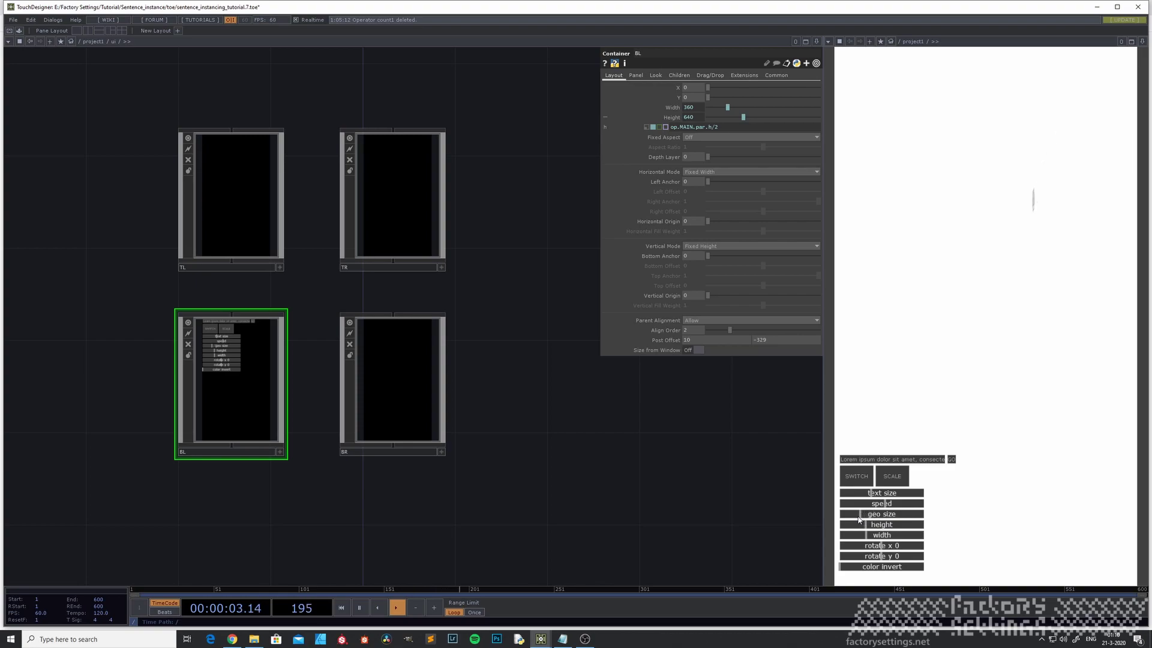
scroll(405, 489, down, 10)
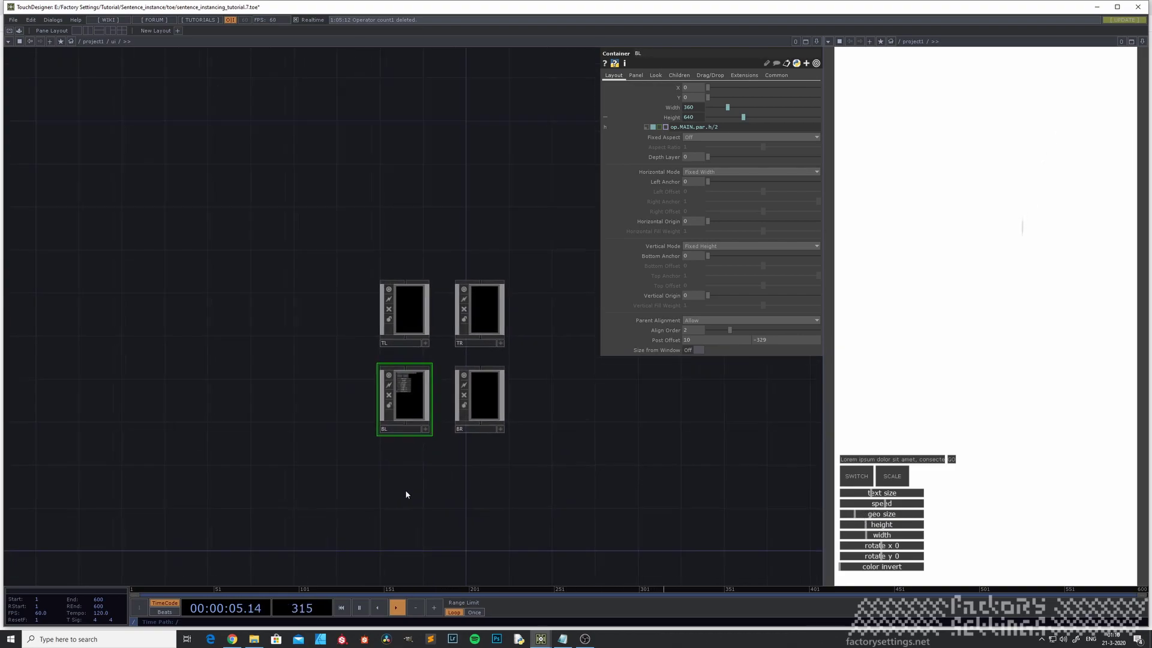
Open the noise component's network and examine its operator chain from null1 through rails1 to out1.
scroll(348, 509, down, 4)
drag(368, 455, 462, 455)
scroll(370, 345, up, 5)
click(370, 345)
key(i)
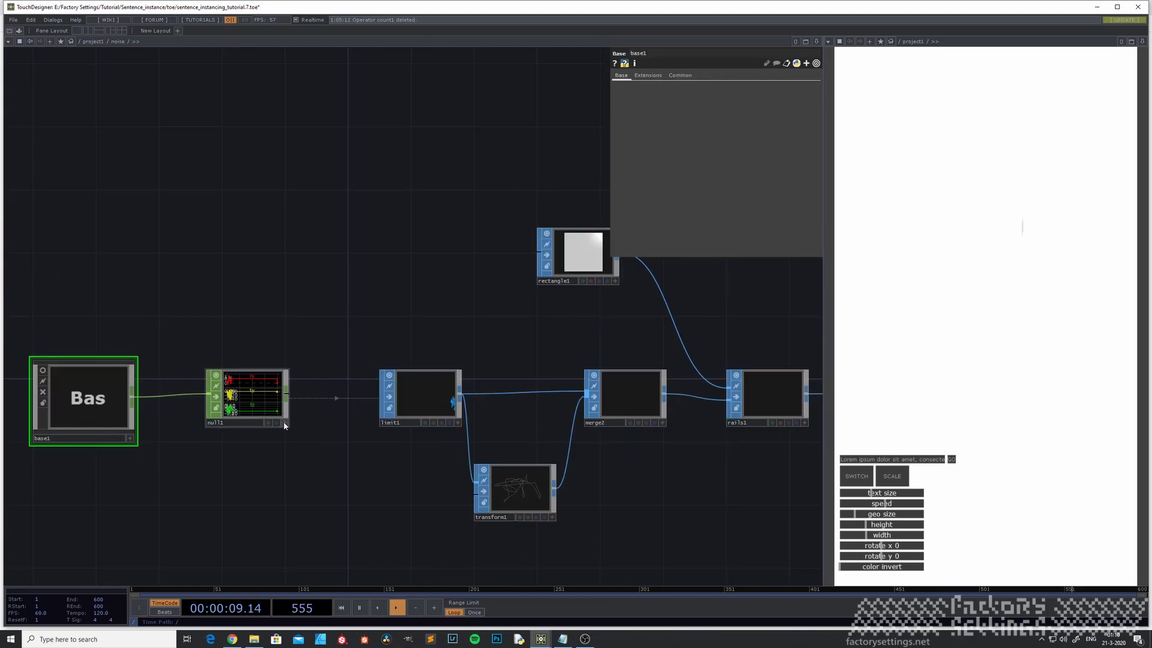
drag(744, 450, 237, 442)
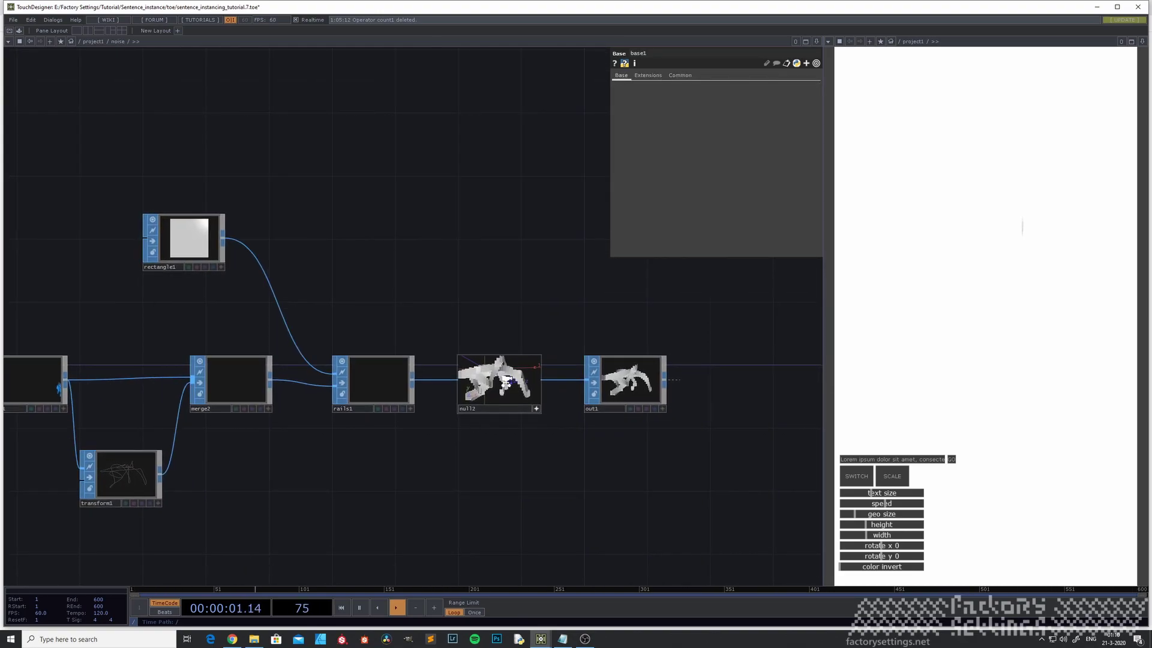
scroll(506, 385, up, 5)
scroll(506, 384, down, 5)
drag(401, 470, 449, 459)
Return to the project1 network and inspect the warning on the geo1 geometry component.
key(u)
drag(681, 407, 283, 525)
drag(522, 461, 325, 470)
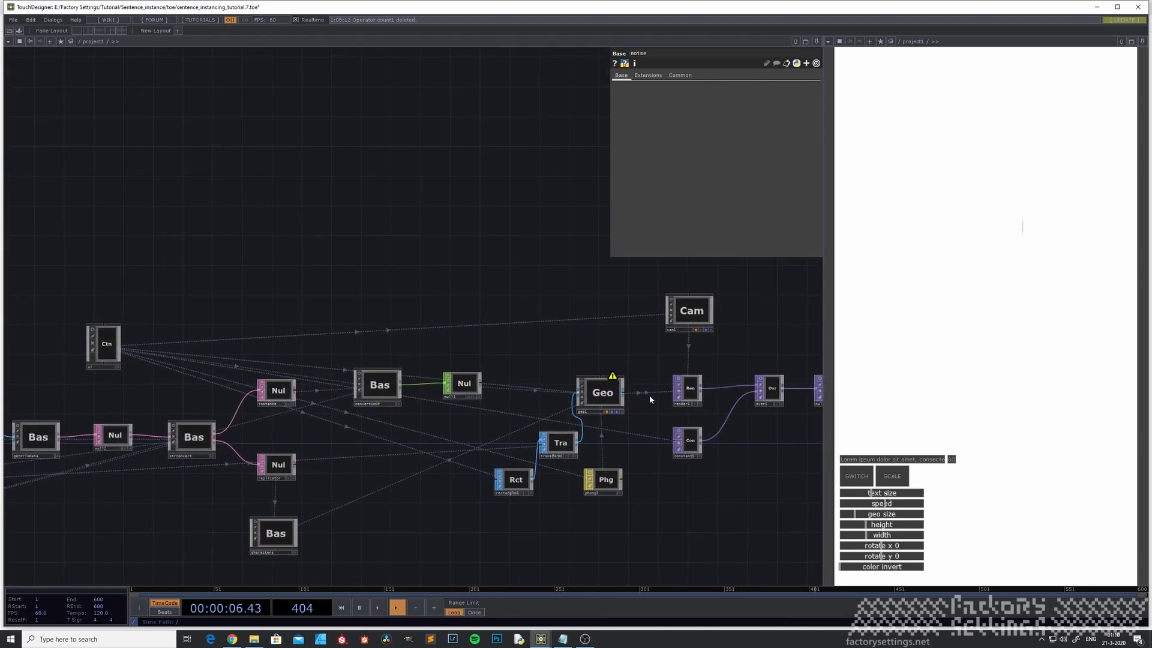
click(611, 399)
middle_click(614, 397)
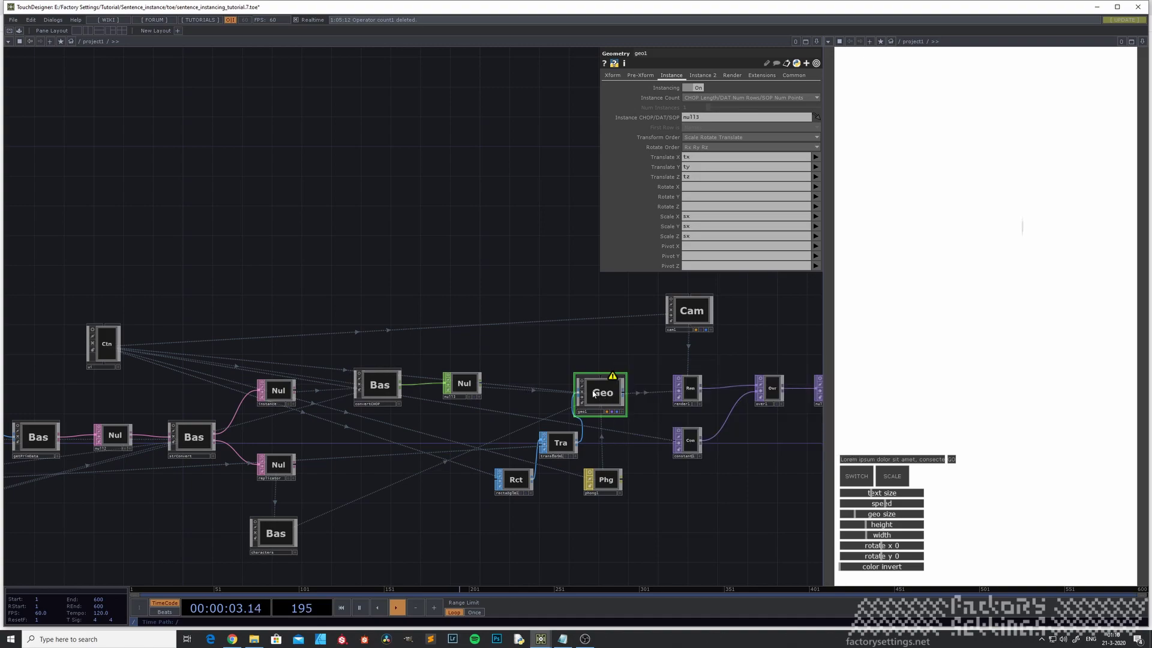
Open the texture network inside the convertCHOP component.
key(u)
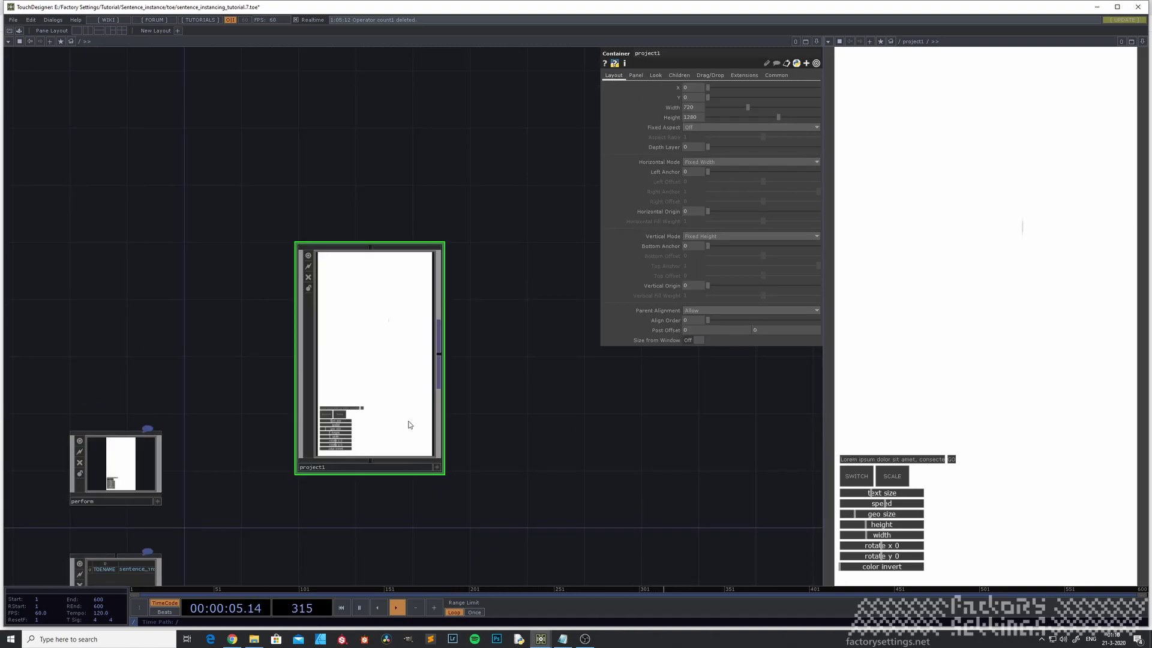
key(i)
drag(329, 464, 348, 404)
key(i)
scroll(333, 352, down, 3)
key(i)
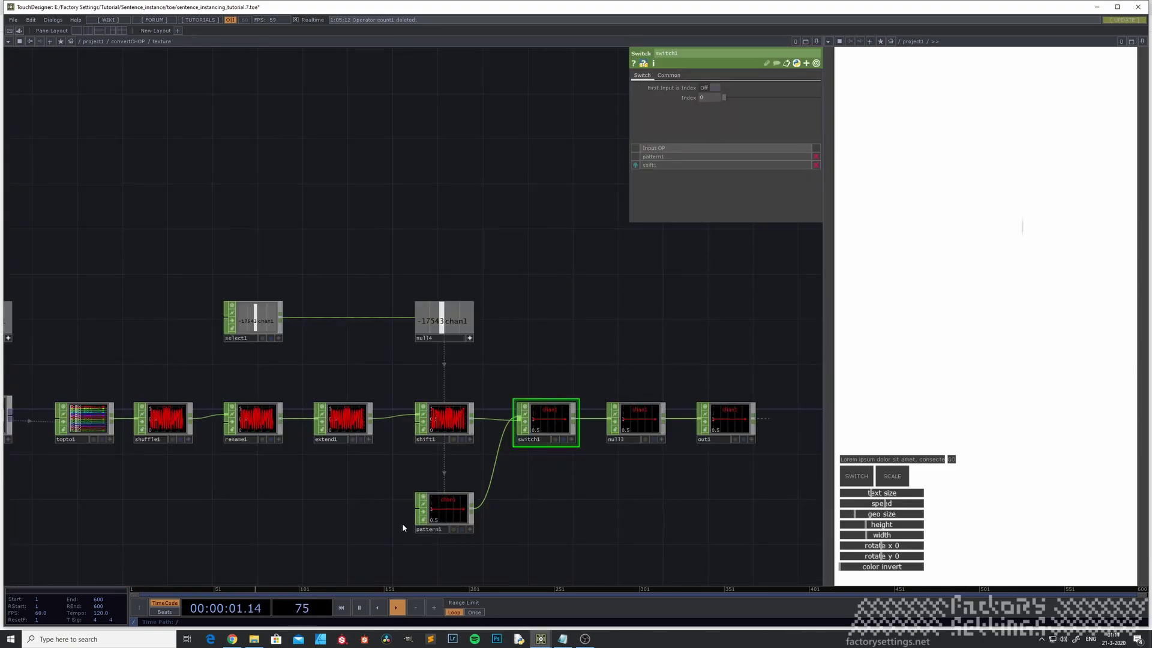
Set the channel name of the pattern1 operator feeding switch1 to sx.
scroll(335, 457, up, 4)
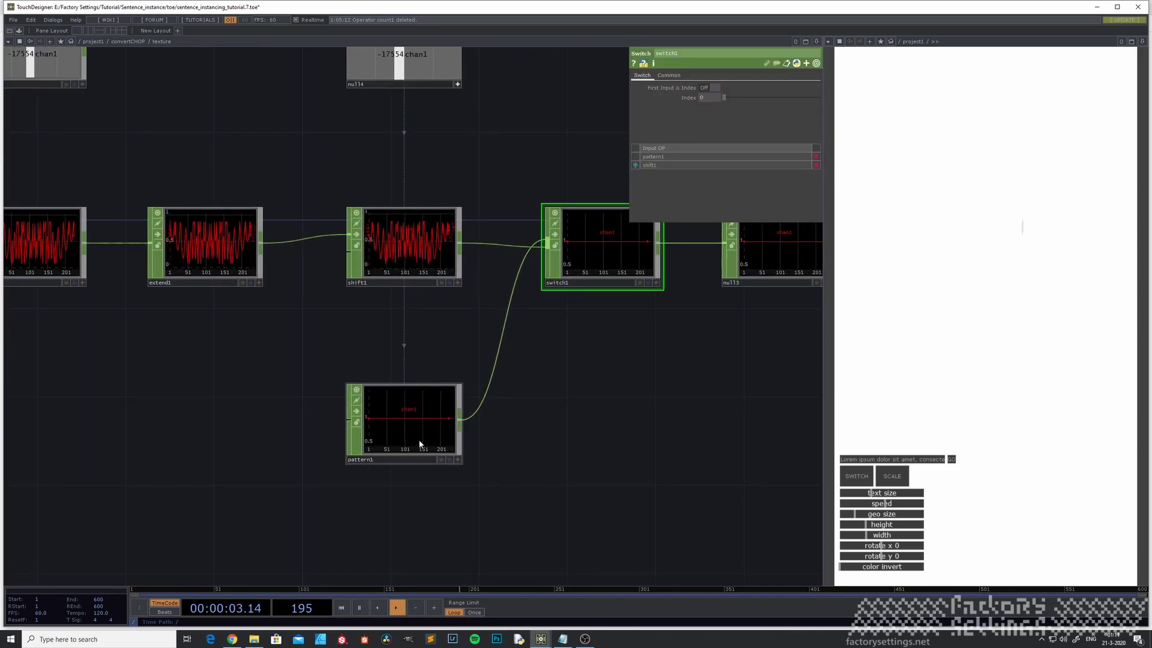
click(420, 444)
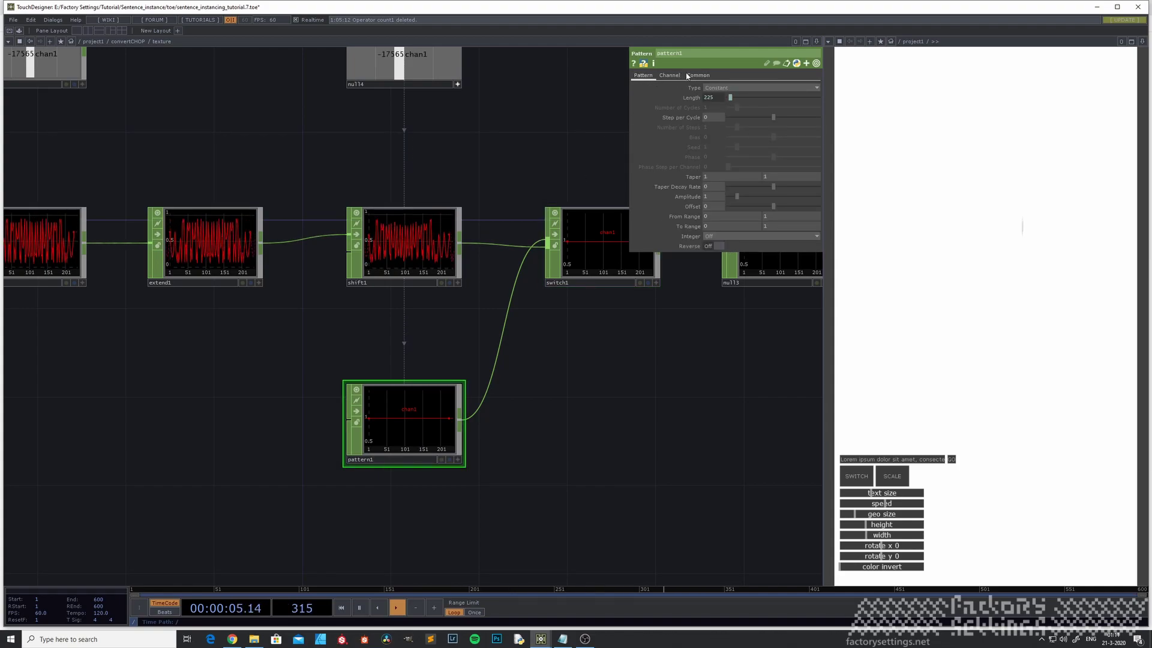
click(670, 75)
text(sx)
key(Return)
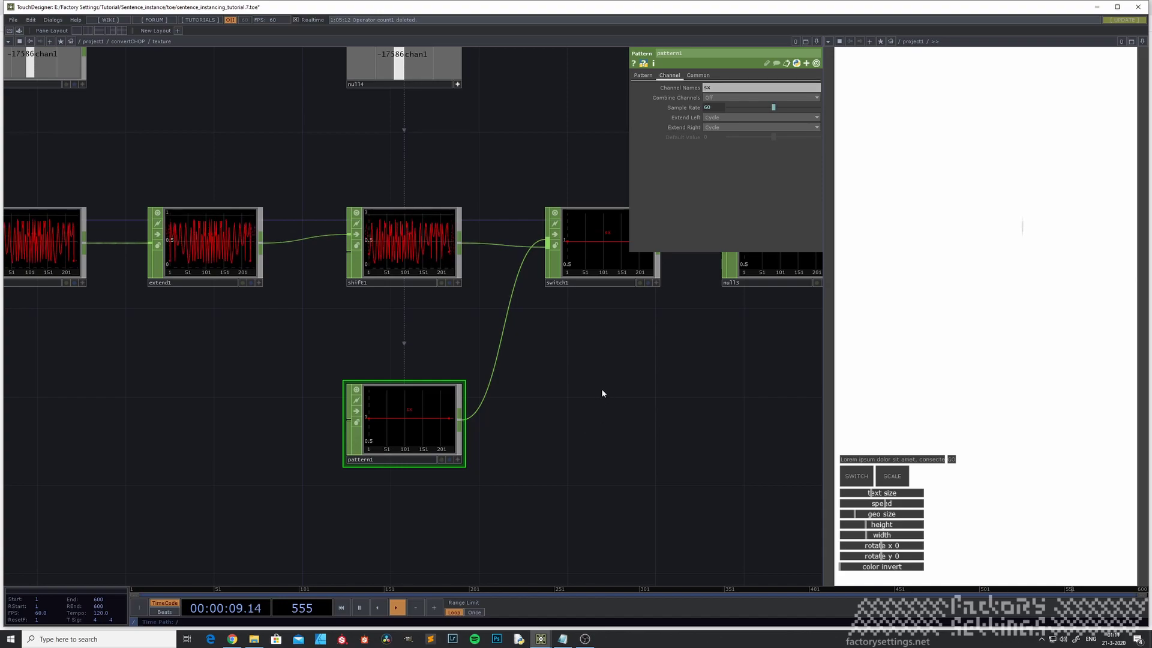
drag(628, 386, 546, 389)
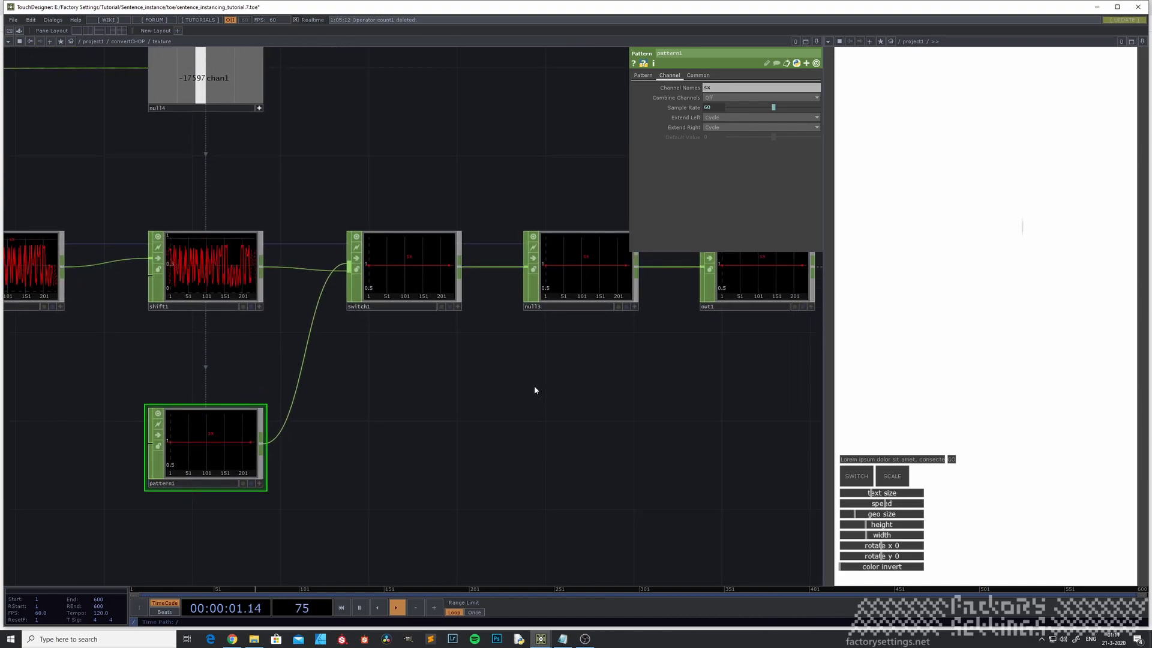
Return to the project1 network and review the operator chain and the instancing parameters of geo1.
key(u)
key(u)
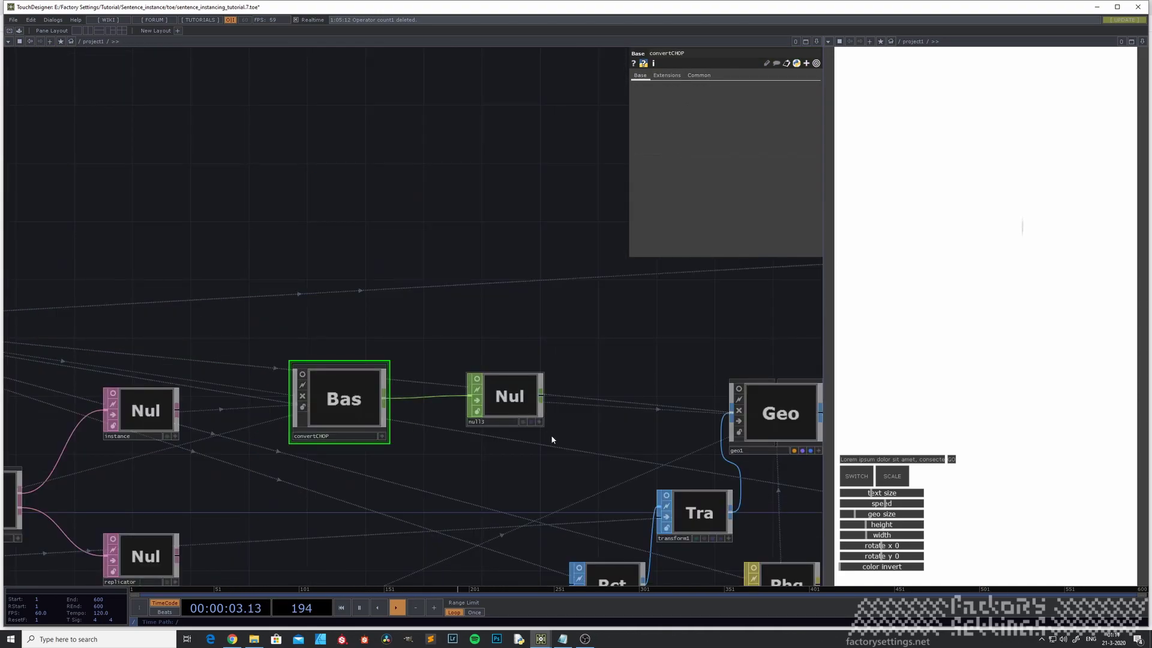
drag(497, 444, 280, 274)
scroll(614, 474, down, 3)
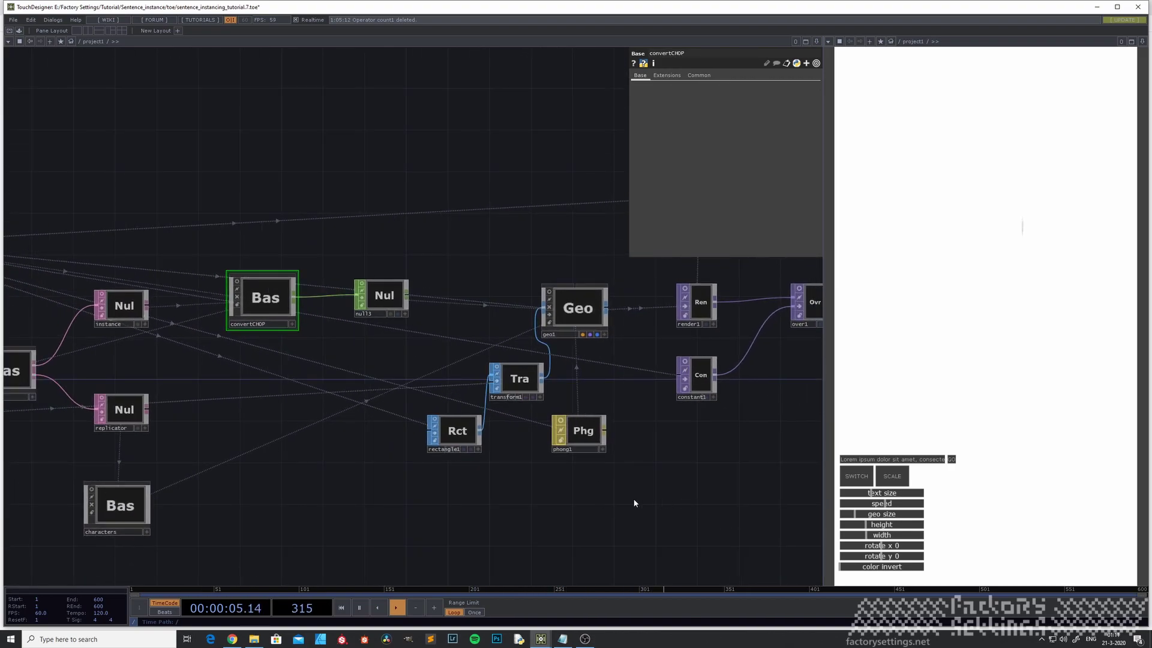
drag(642, 498, 563, 499)
click(487, 322)
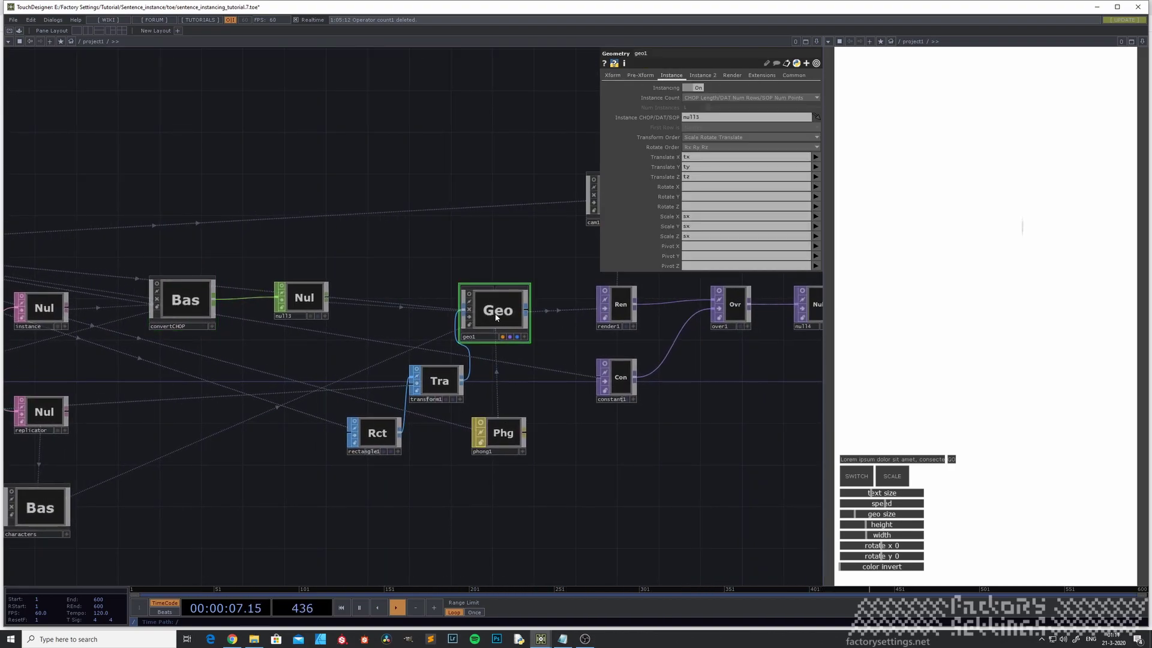
scroll(496, 318, up, 6)
scroll(497, 318, down, 6)
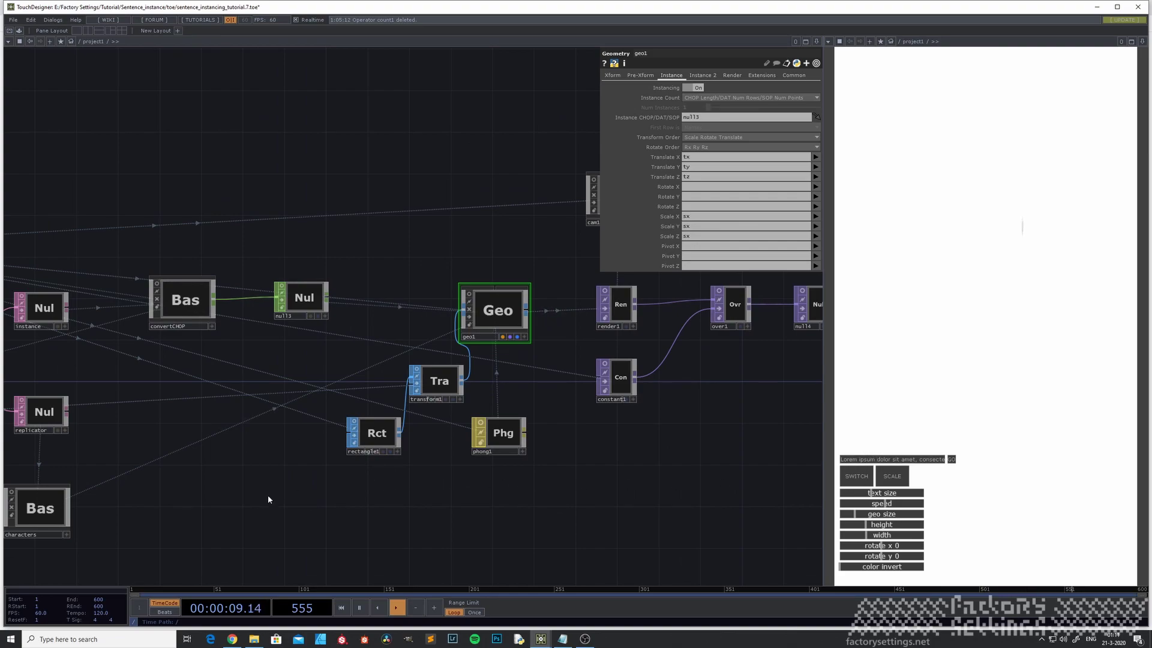
scroll(277, 495, left, 15)
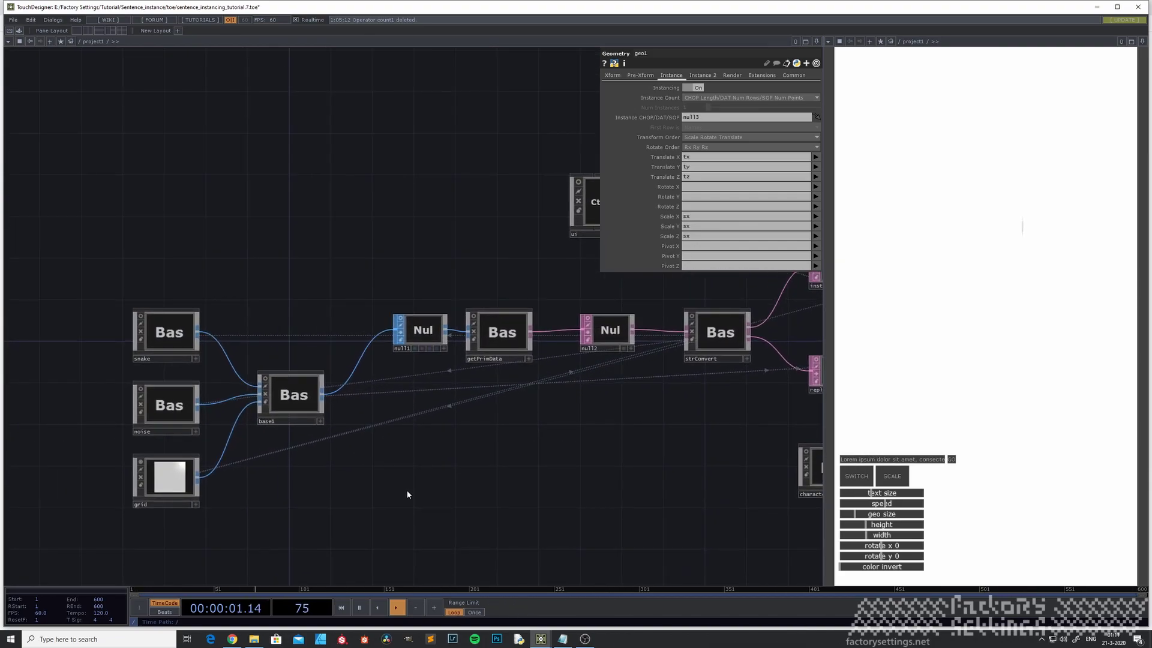
scroll(588, 471, right, 15)
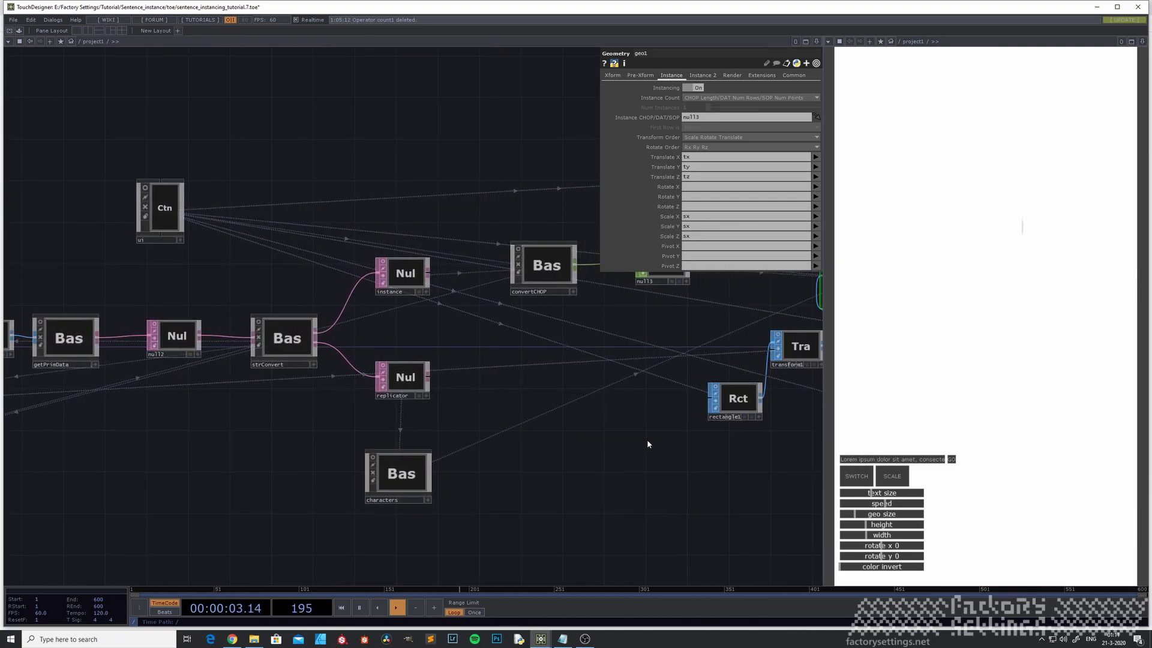
Lower the animation speed and set rotate y to 87 for the text preview.
click(858, 476)
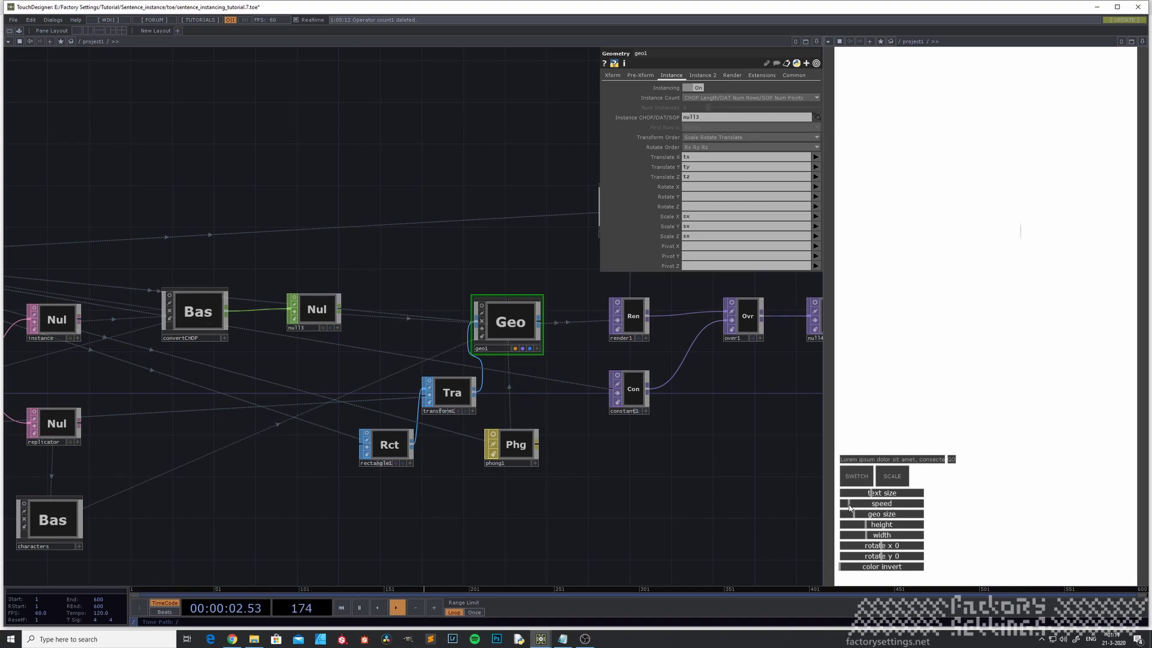
mouse_move(887, 558)
mouse_down()
mouse_move(902, 558)
mouse_move(884, 548)
mouse_up()
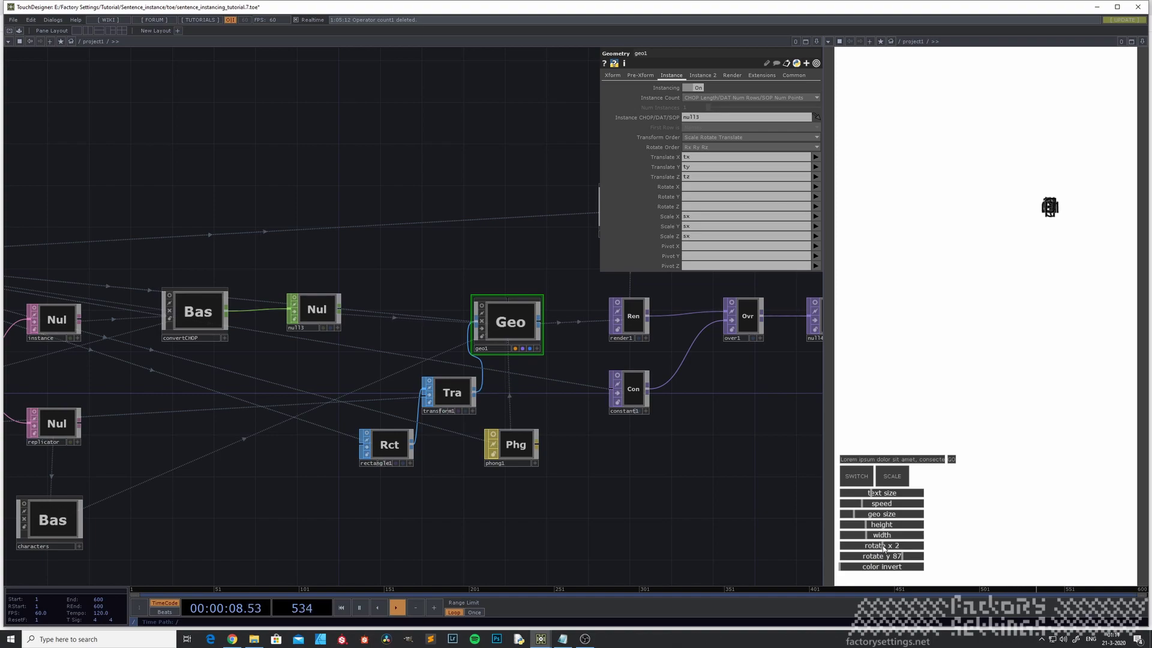
Examine the per-character position data in the instance table fed by strConvert.
scroll(468, 508, down, 2)
scroll(601, 504, down, 3)
drag(602, 504, 730, 497)
scroll(318, 503, up, 2)
scroll(319, 503, up, 1)
scroll(473, 352, up, 5)
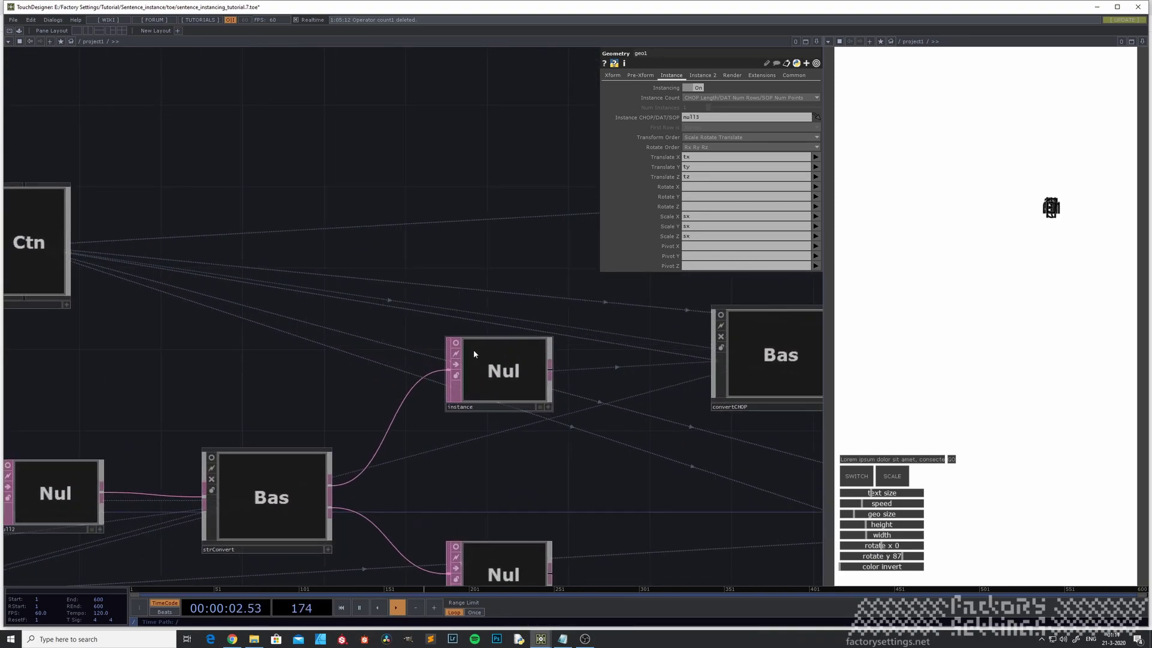
scroll(480, 386, up, 6)
scroll(480, 385, down, 4)
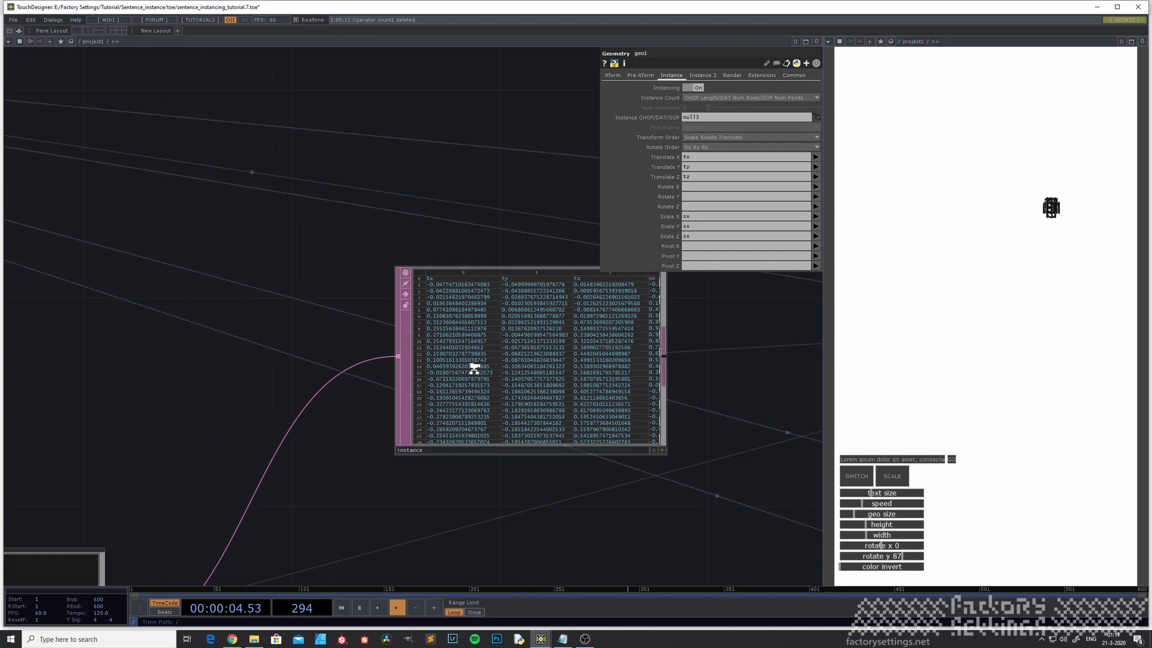
click(425, 298)
scroll(419, 381, down, 6)
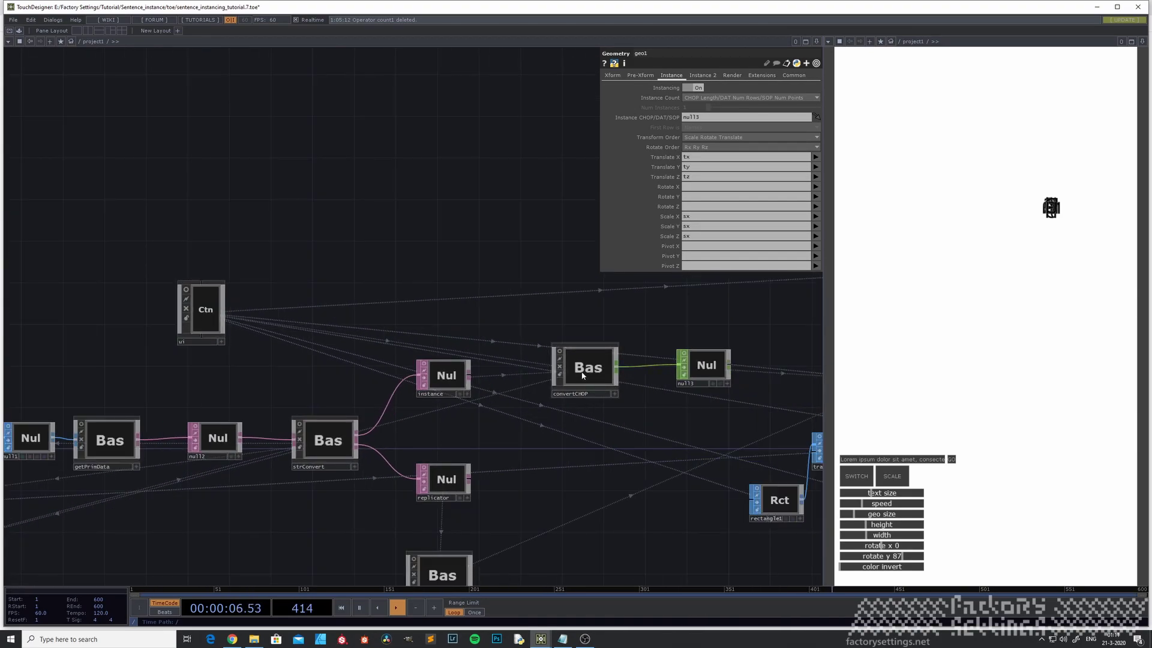
Examine the position channels of the select, math and shift operators inside convertCHOP and return to project1.
click(582, 375)
key(i)
scroll(373, 280, up, 5)
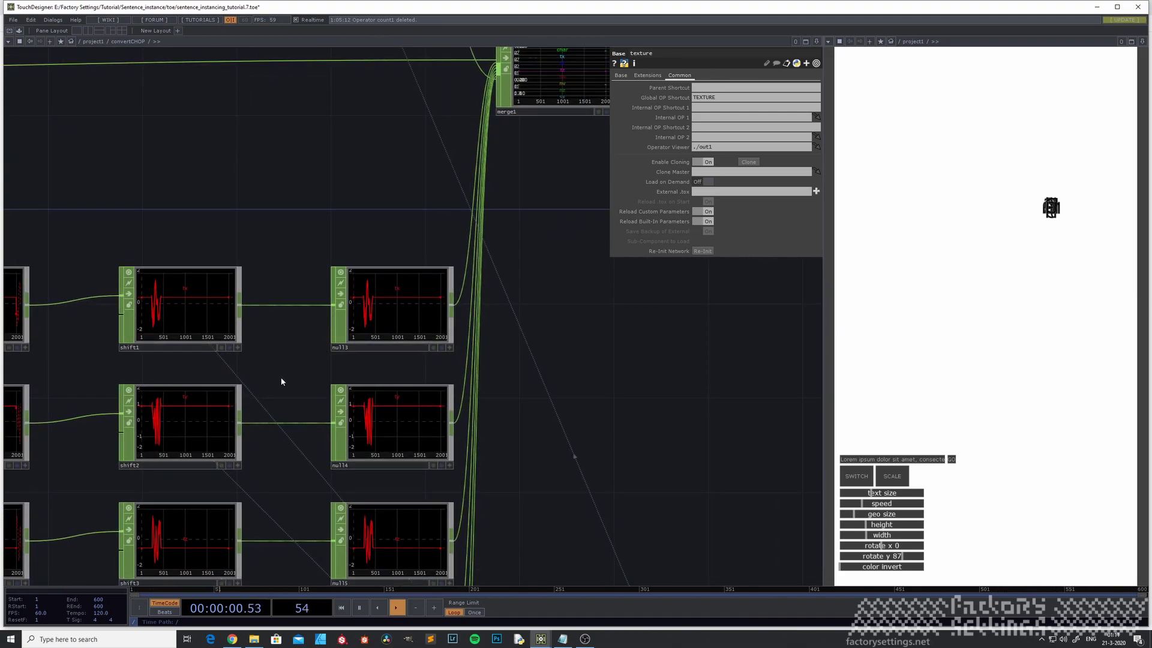
scroll(274, 370, down, 4)
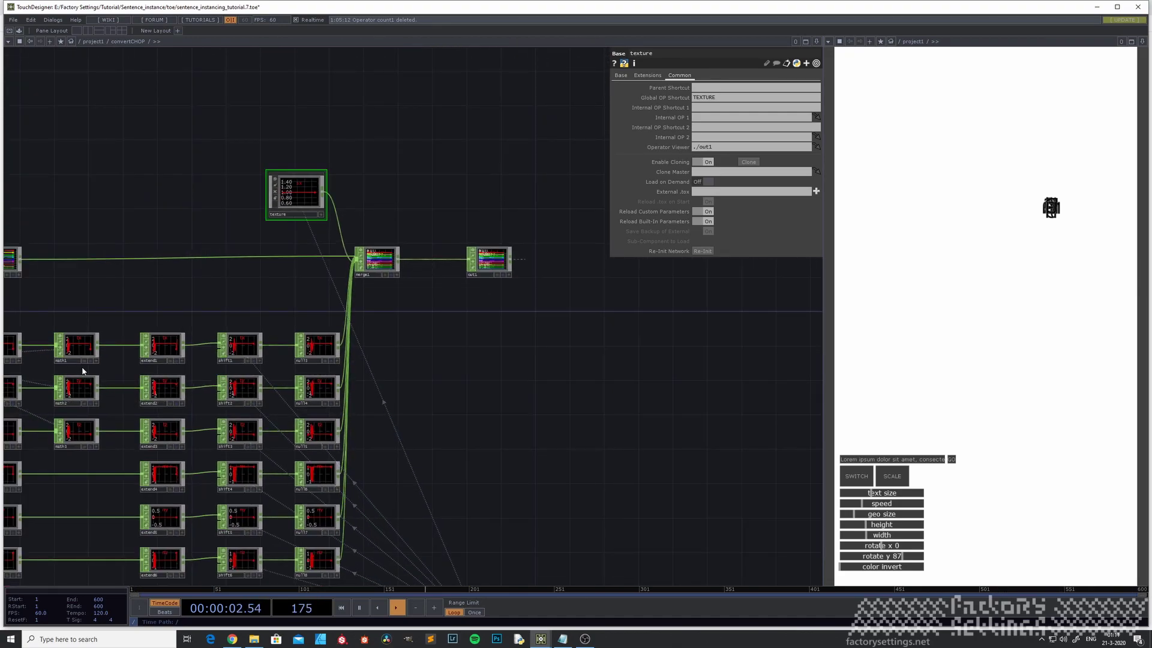
drag(125, 370, 190, 375)
scroll(190, 375, up, 5)
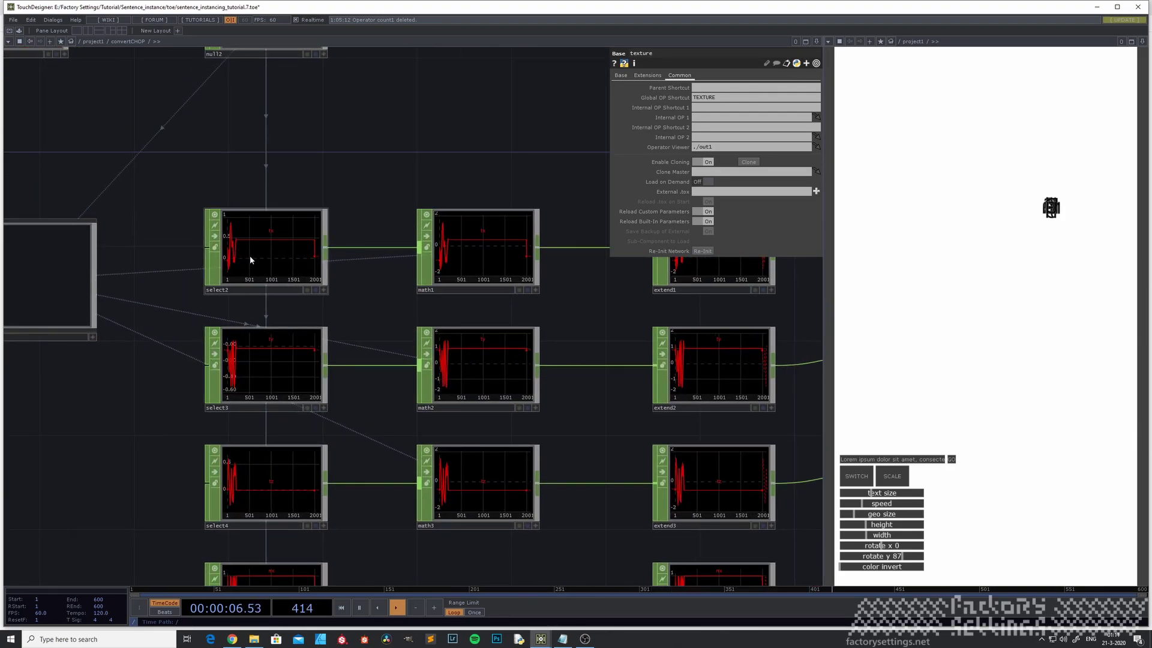
scroll(250, 259, up, 3)
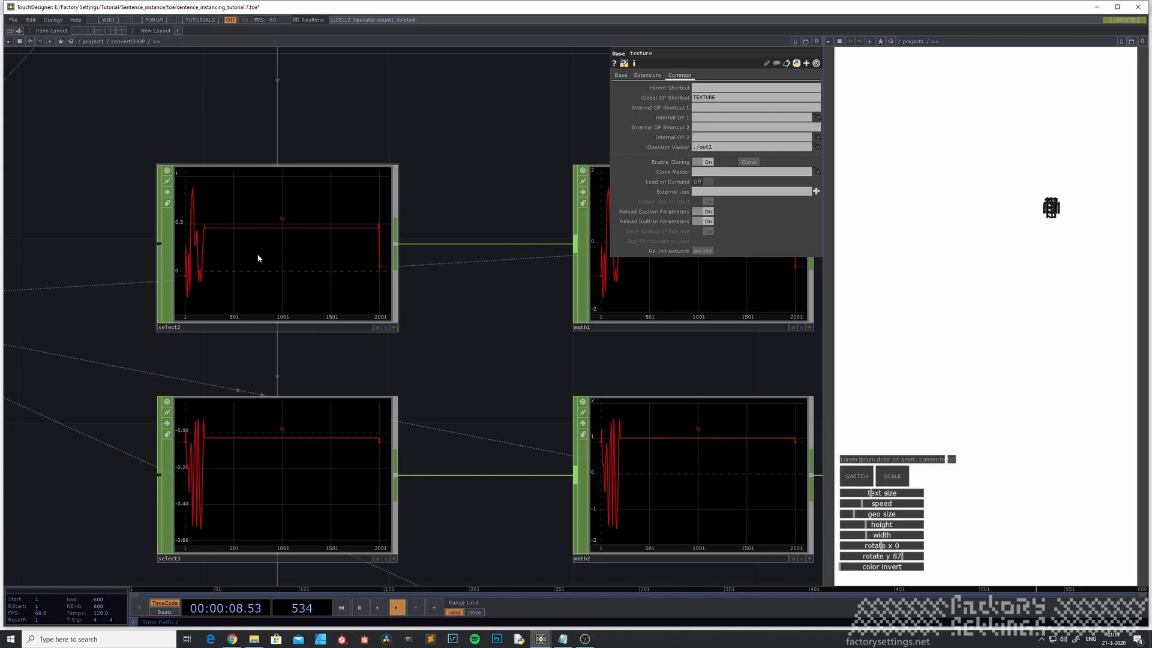
scroll(259, 258, down, 4)
drag(150, 357, 529, 385)
key(u)
Cycle the text preview through its geometries back to noise, with rotate y reset to 0 and a smaller geo size.
click(953, 459)
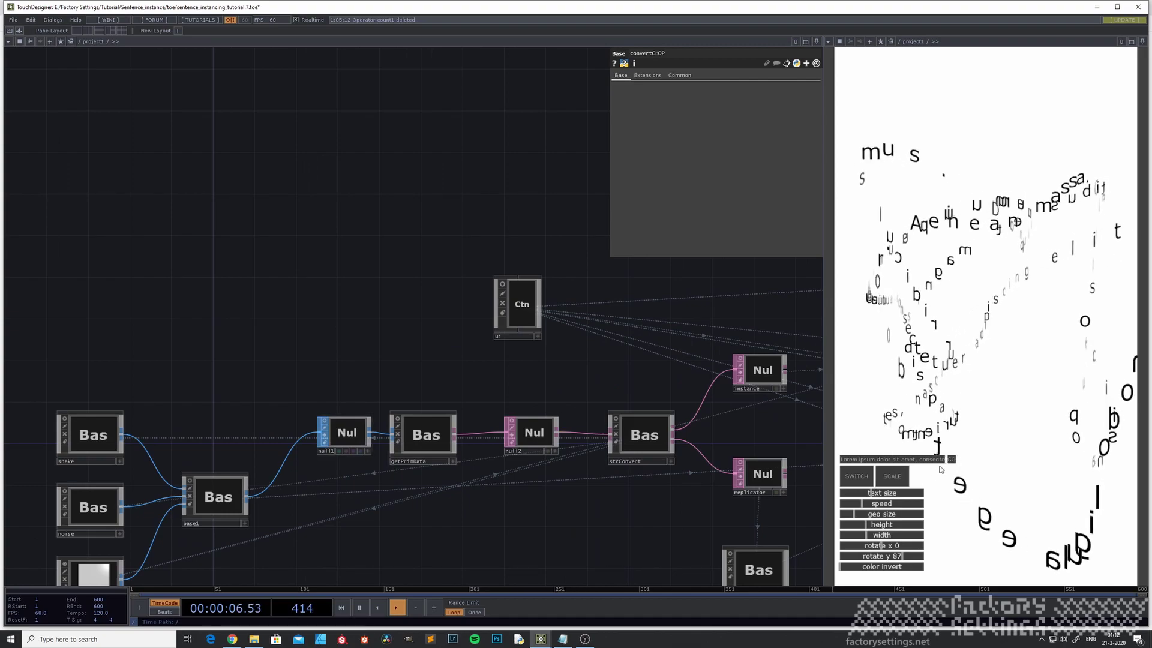
click(866, 483)
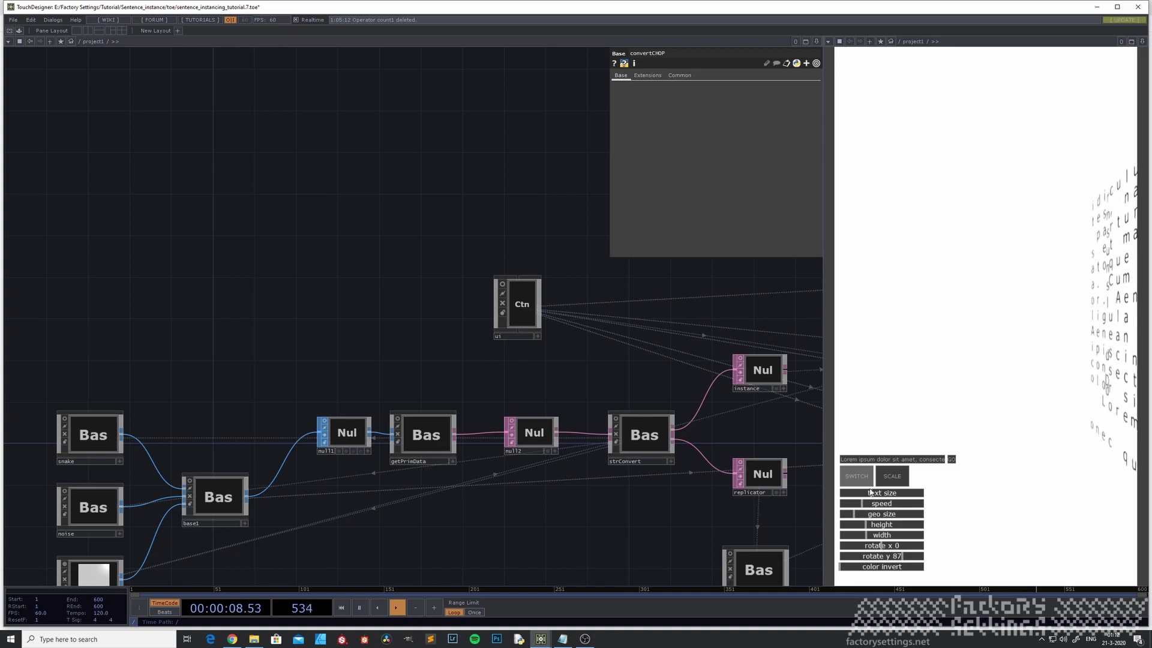
click(882, 556)
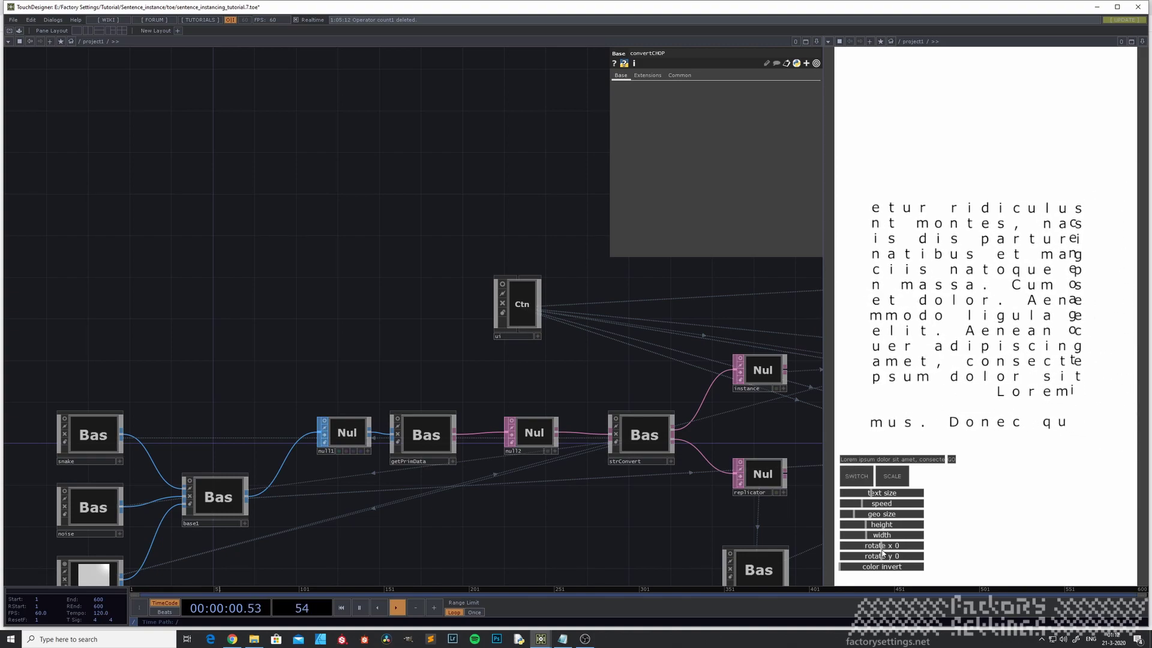
click(859, 476)
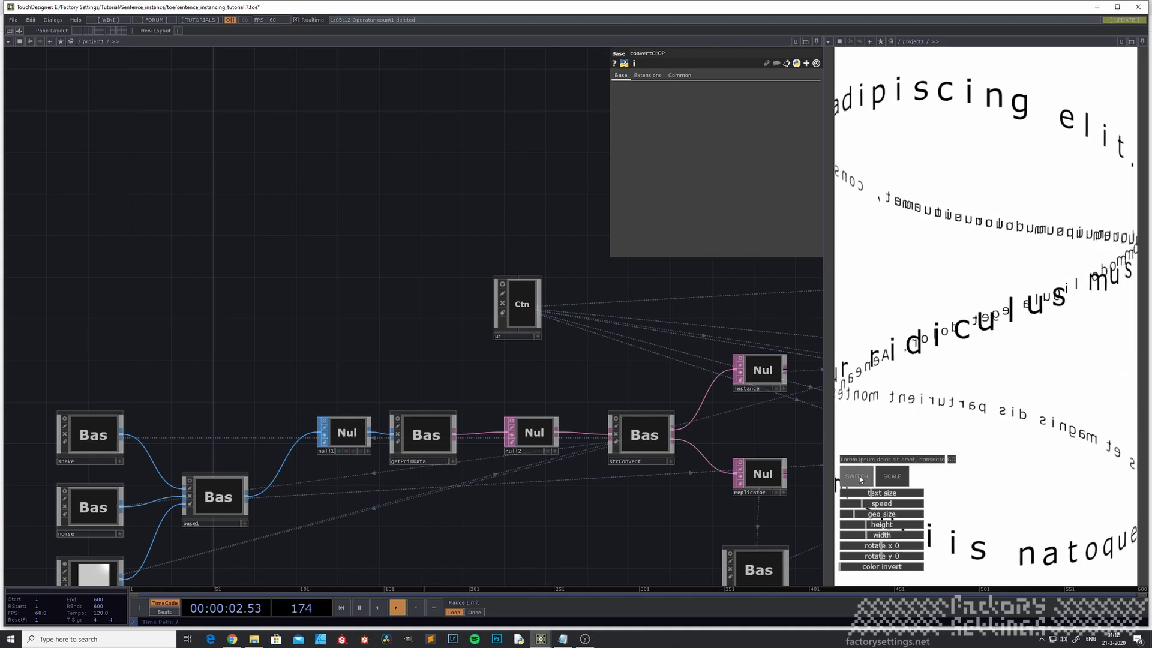
click(859, 476)
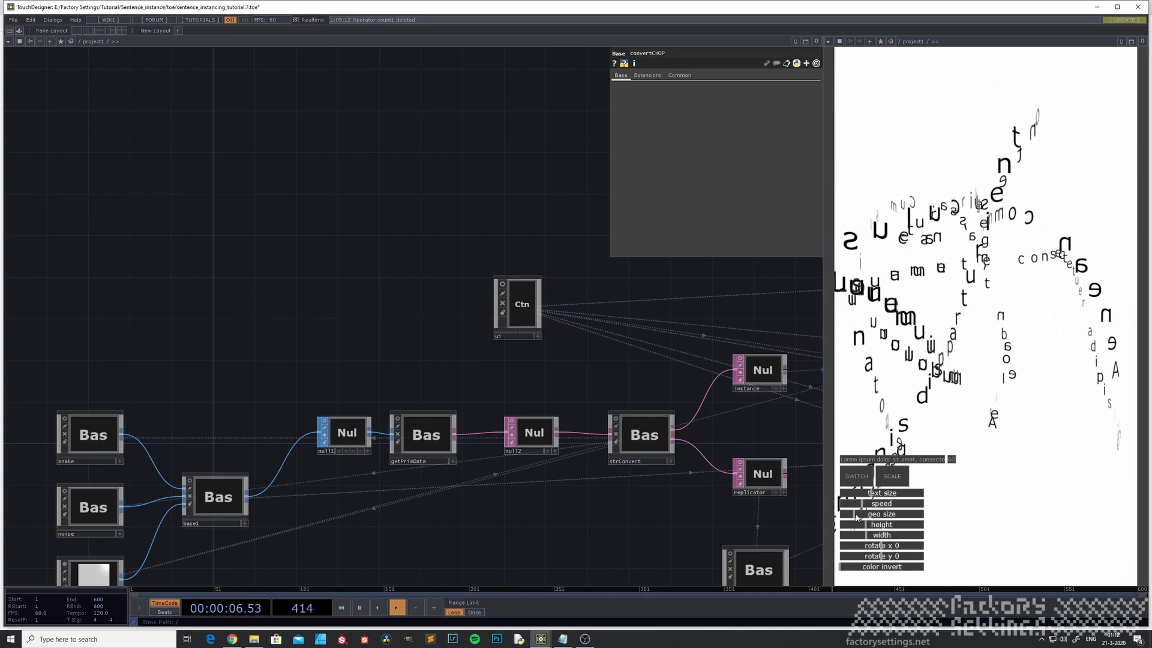
drag(857, 517, 849, 516)
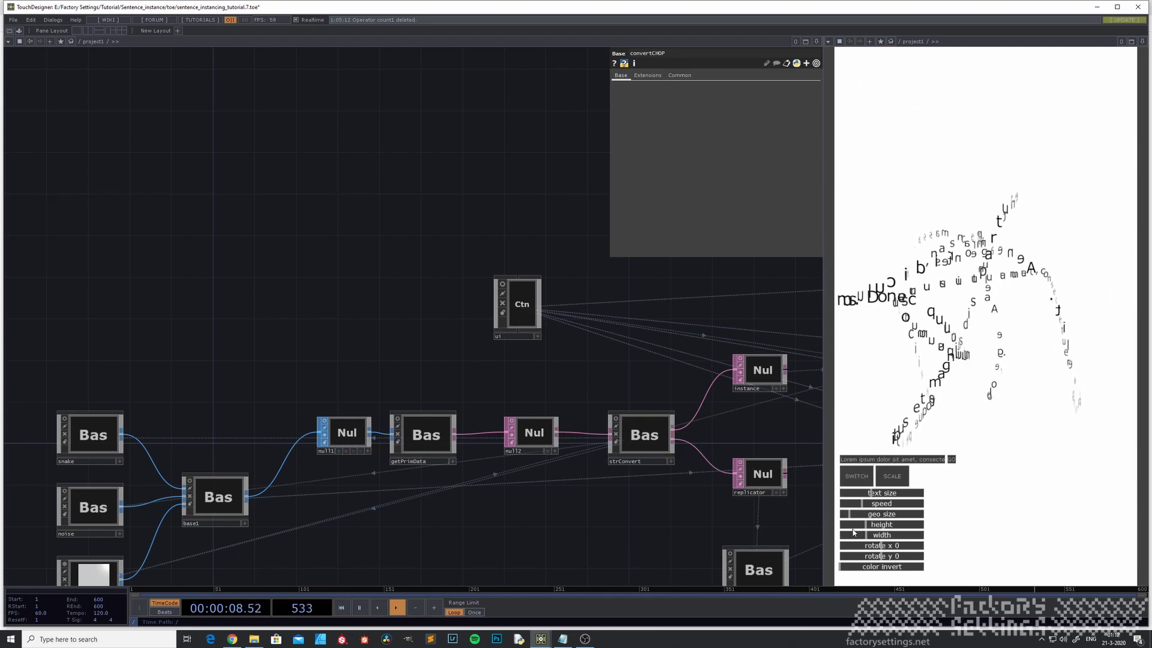
Add an empty Base component below the grid component in the project1 network.
scroll(468, 504, down, 3)
drag(463, 501, 512, 405)
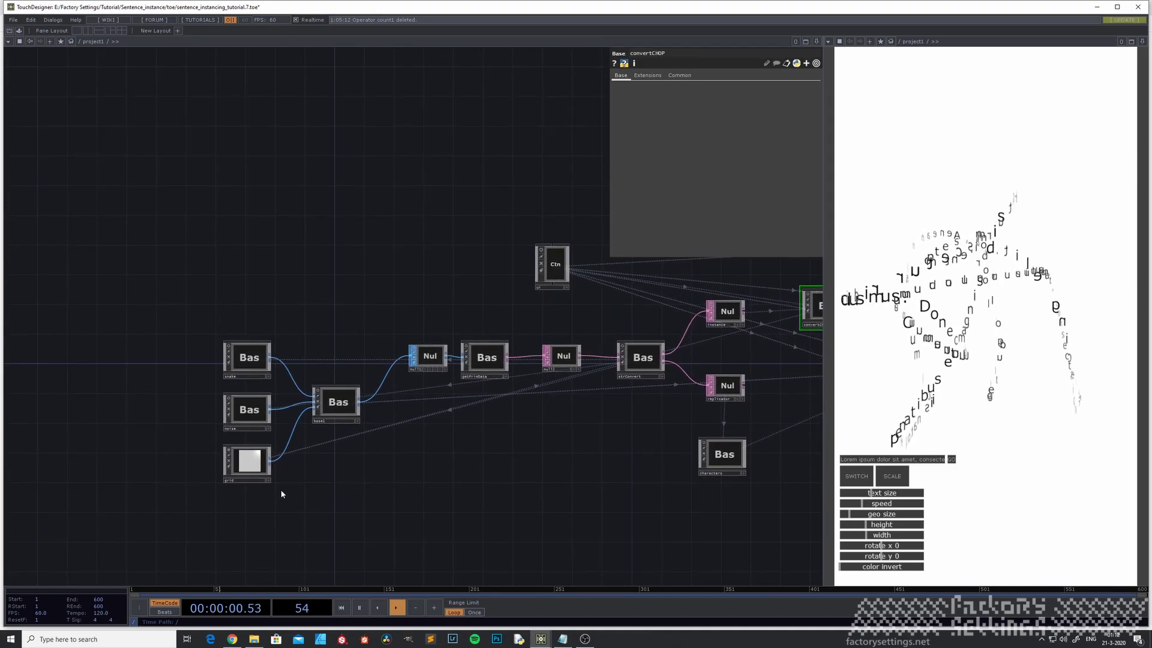
scroll(281, 493, up, 4)
mouse_move(329, 501)
mouse_down()
mouse_move(311, 442)
mouse_move(323, 481)
mouse_up()
scroll(324, 437, down, 2)
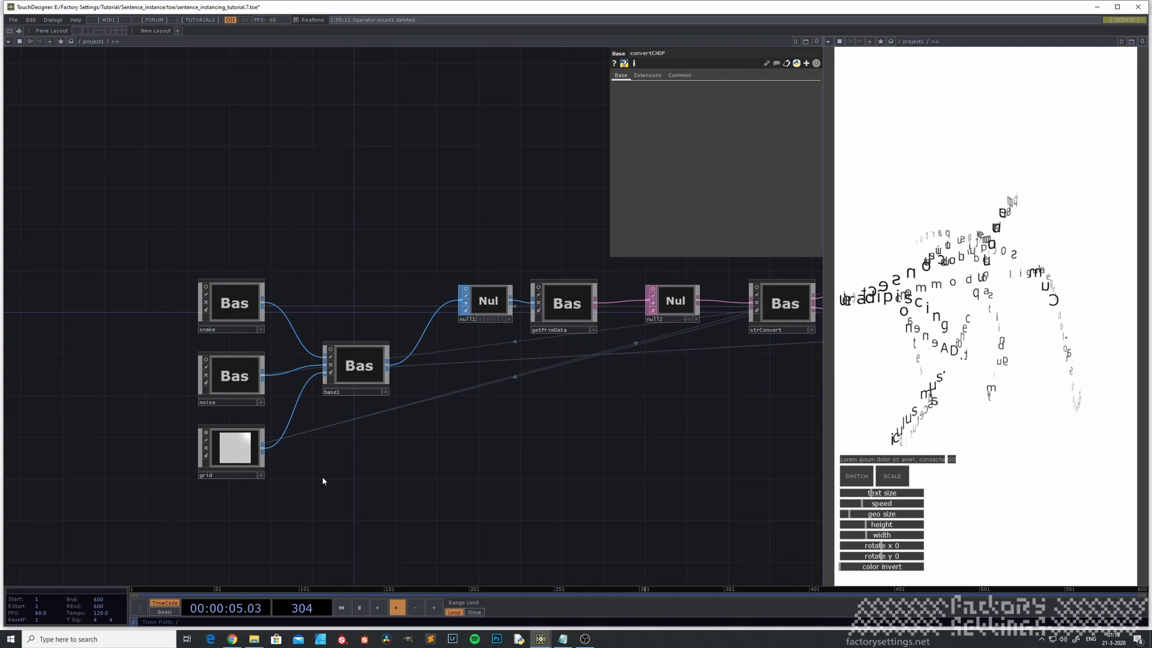
drag(315, 493, 288, 455)
key(Tab)
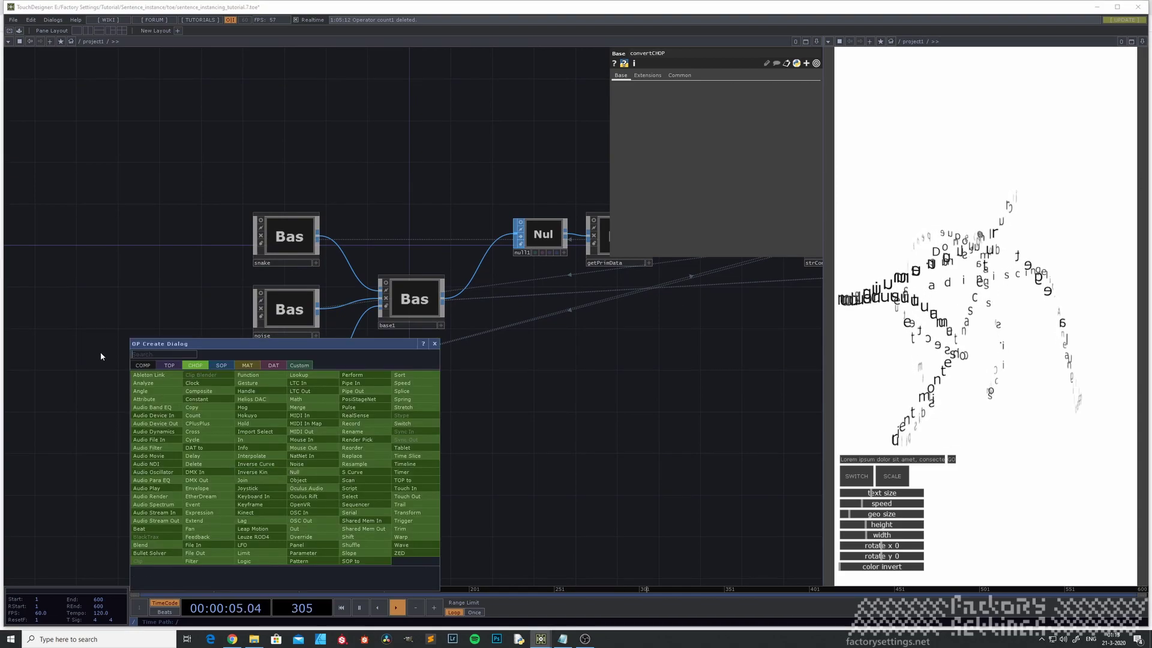
click(143, 365)
click(249, 384)
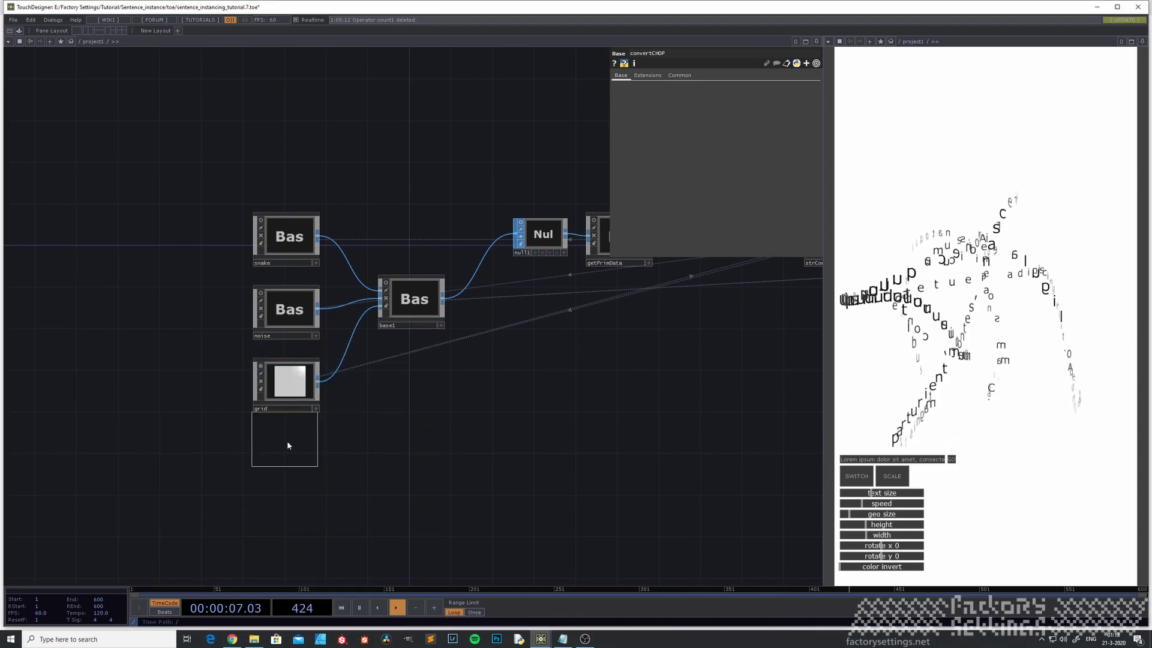
click(285, 461)
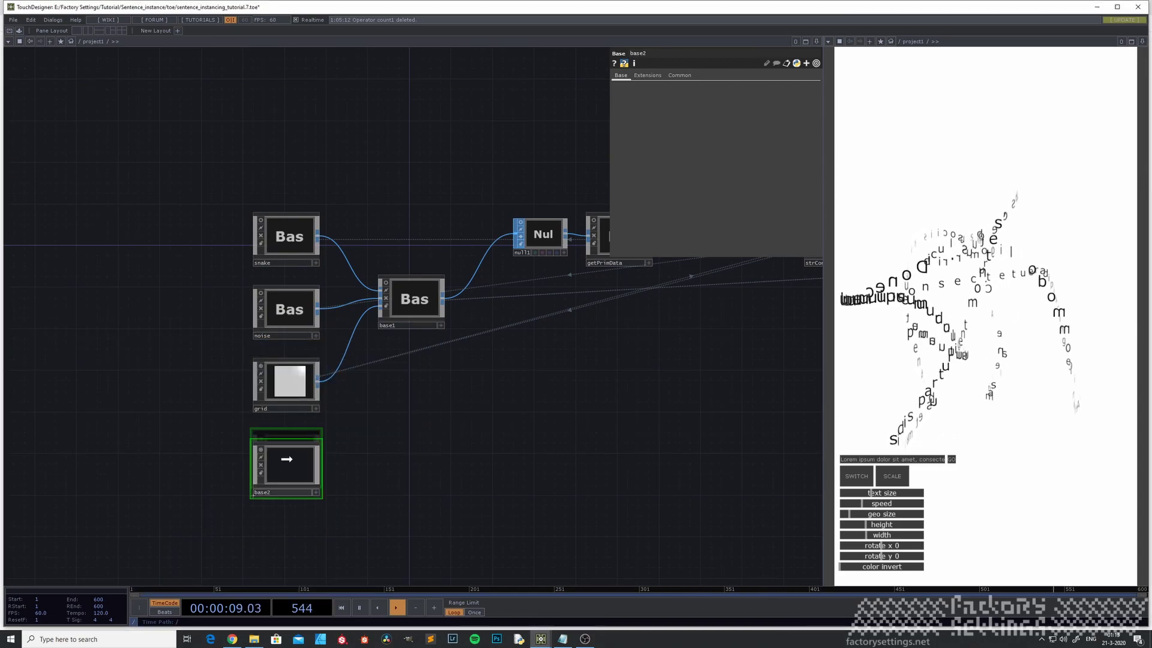
drag(394, 505, 385, 466)
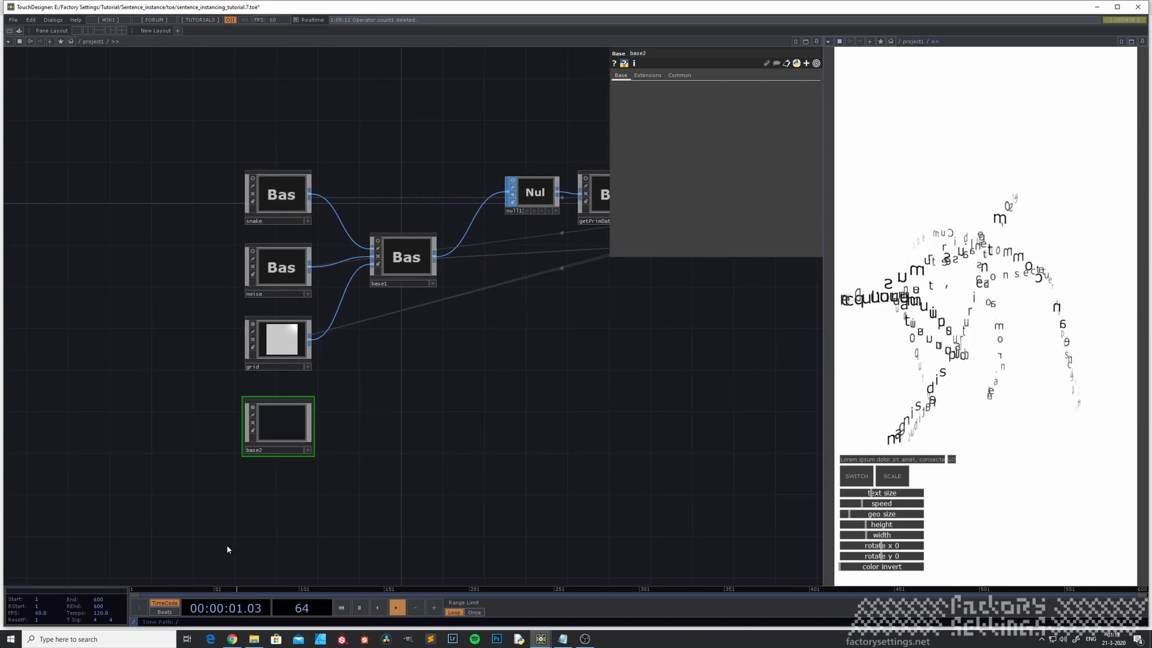
Launch Blender and dismiss its splash screen to reach the default scene.
click(64, 638)
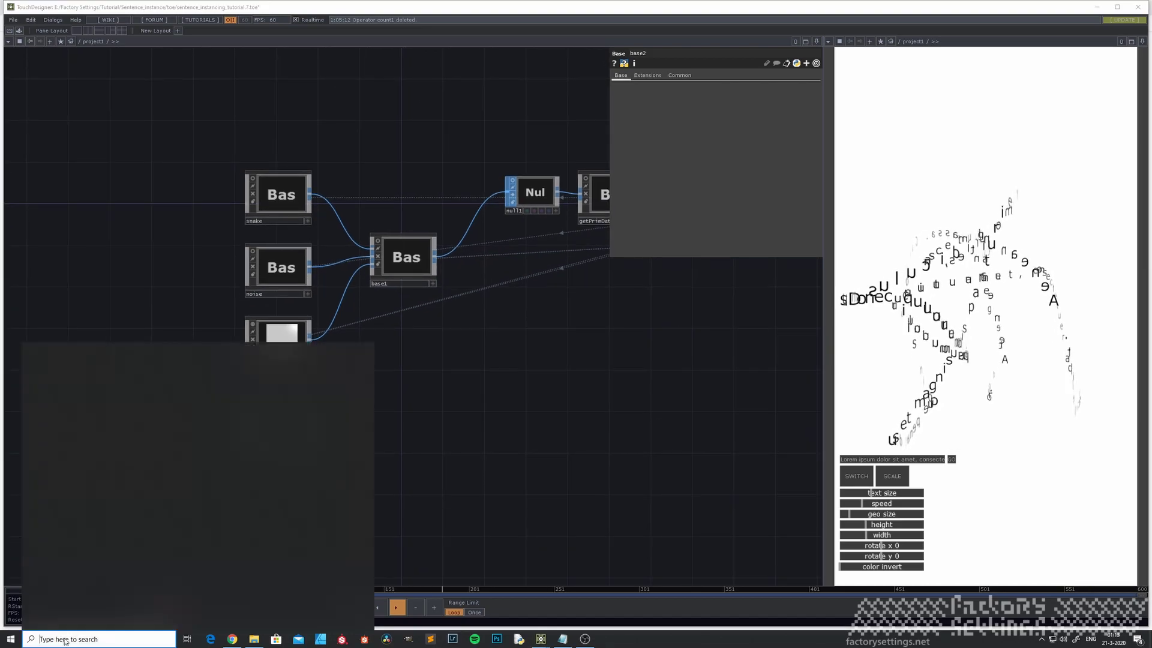
text(blende)
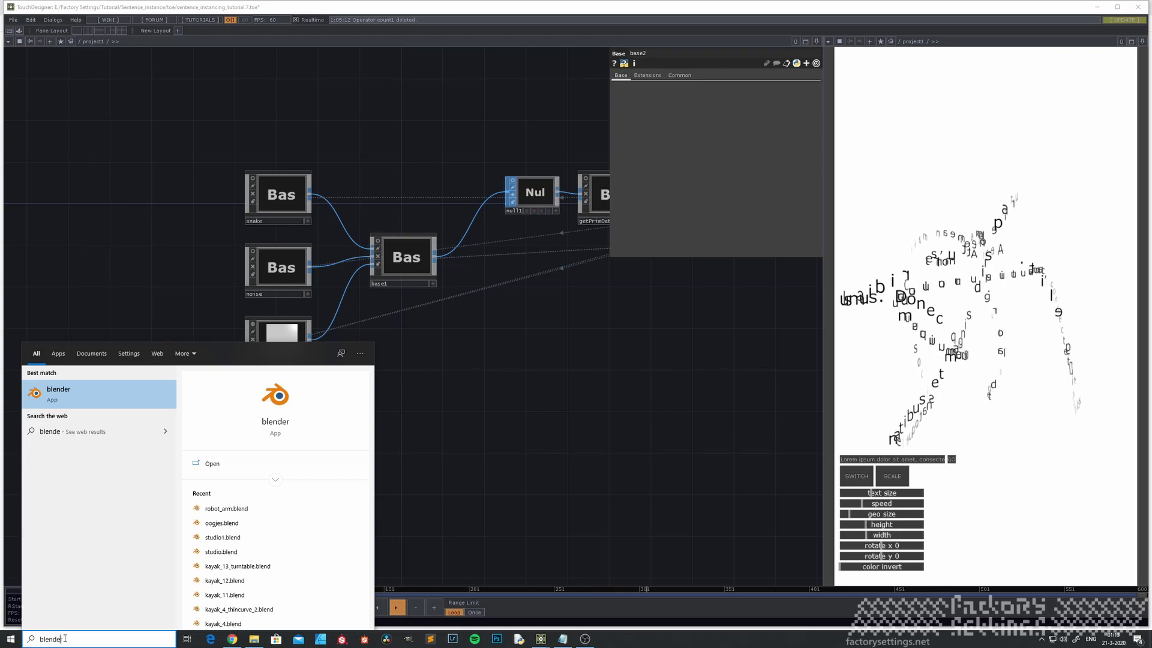
click(73, 395)
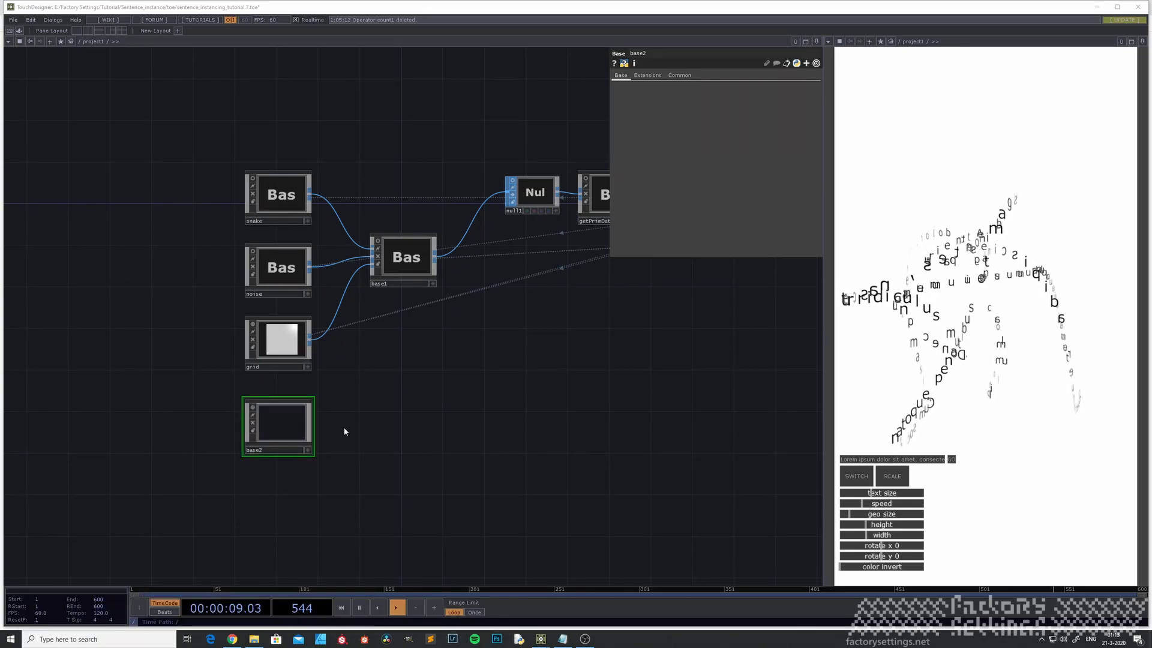
click(111, 639)
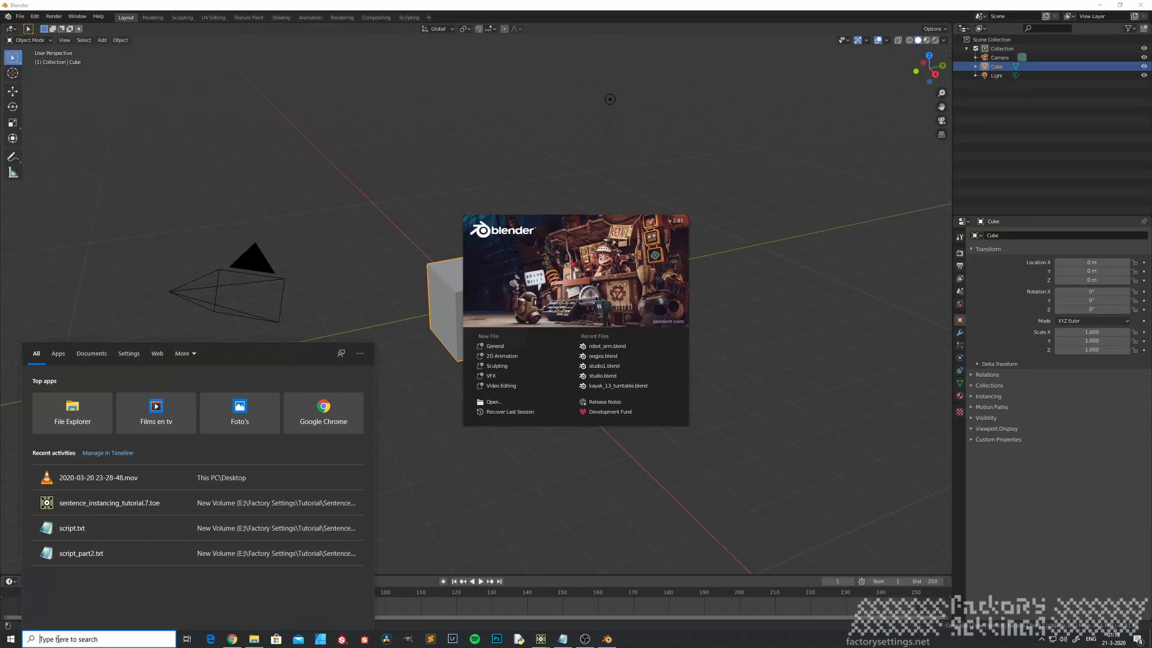
click(382, 279)
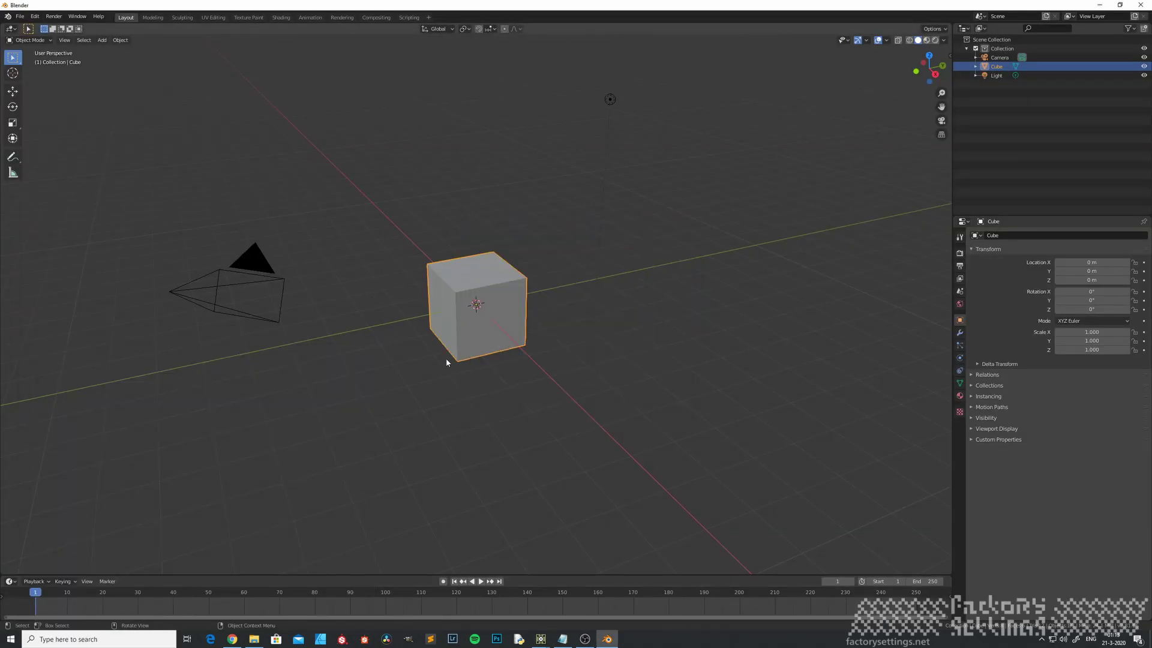
Delete all default objects from the Blender scene: the camera, cube and light.
key(a)
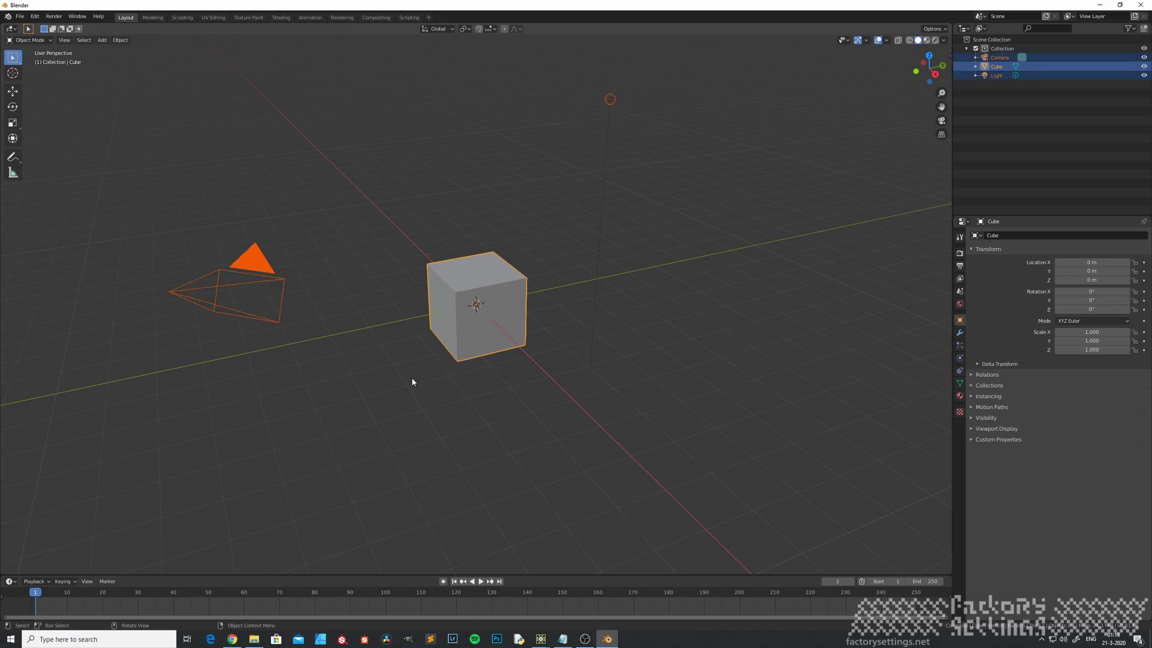
key(x)
click(413, 380)
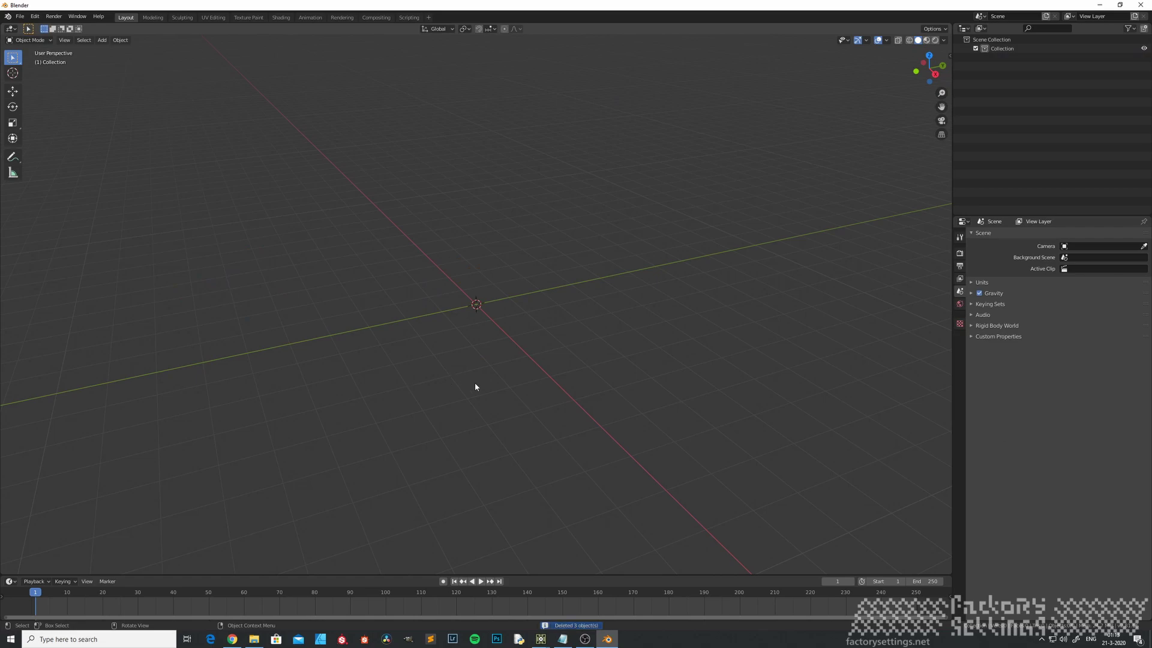
mouse_move(436, 282)
middle_down()
mouse_move(456, 280)
mouse_move(450, 287)
middle_up()
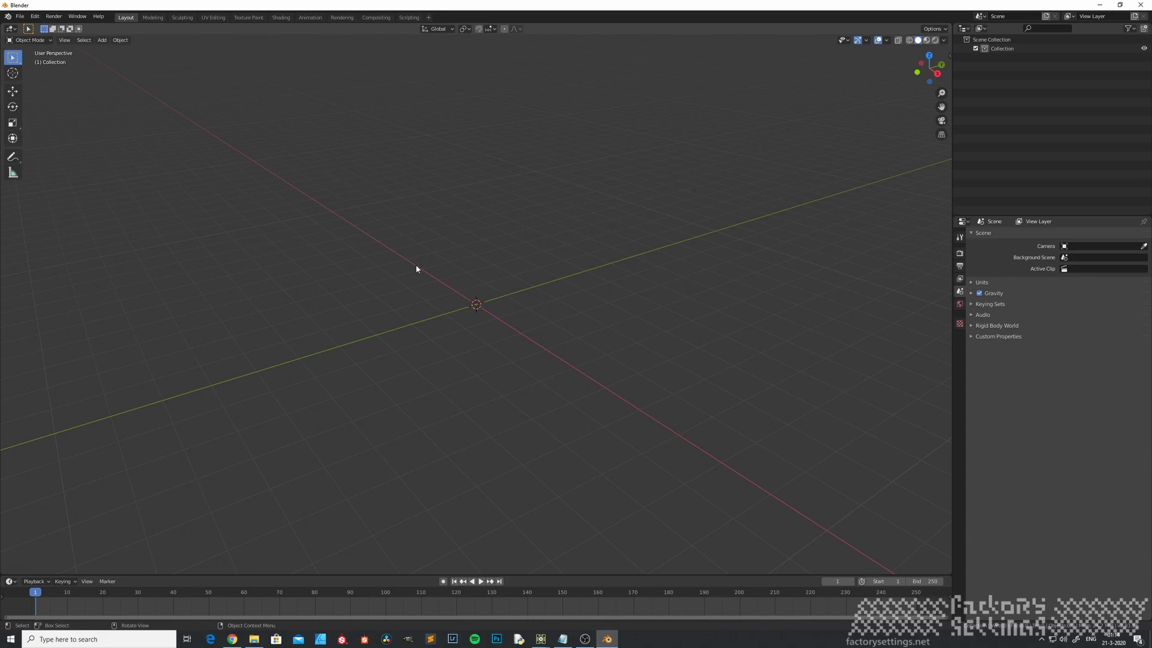
Search the add-ons preferences for "extr" to check that the Extra Objects add-ons are enabled, and close the preferences.
middle_drag(364, 252, 390, 247)
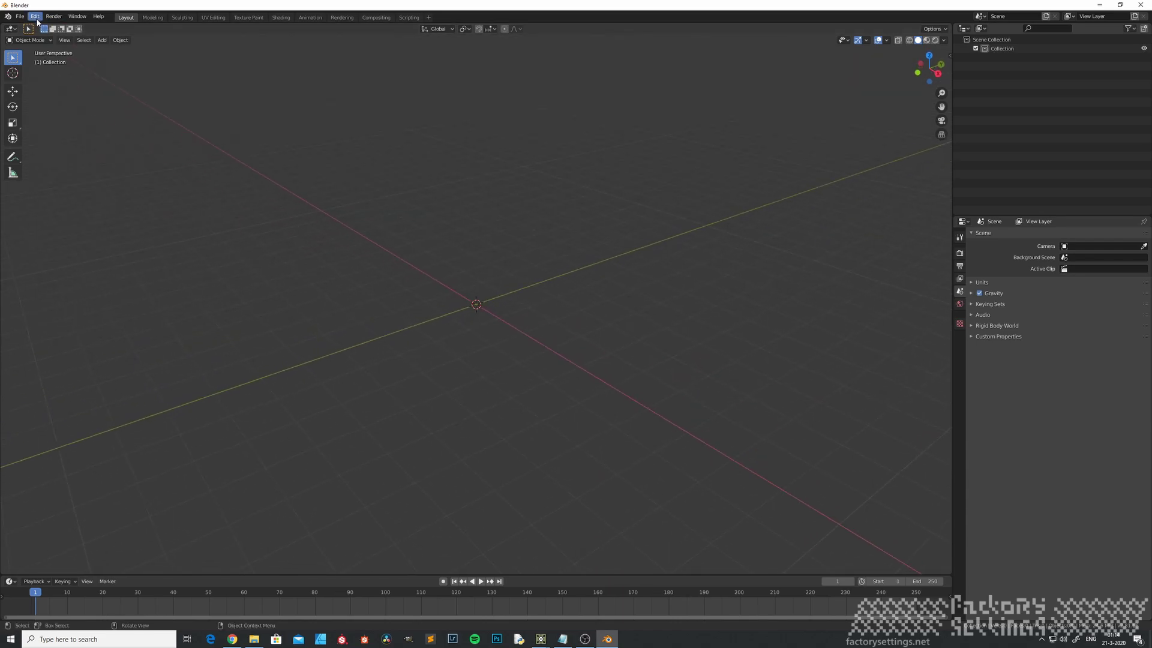
click(38, 18)
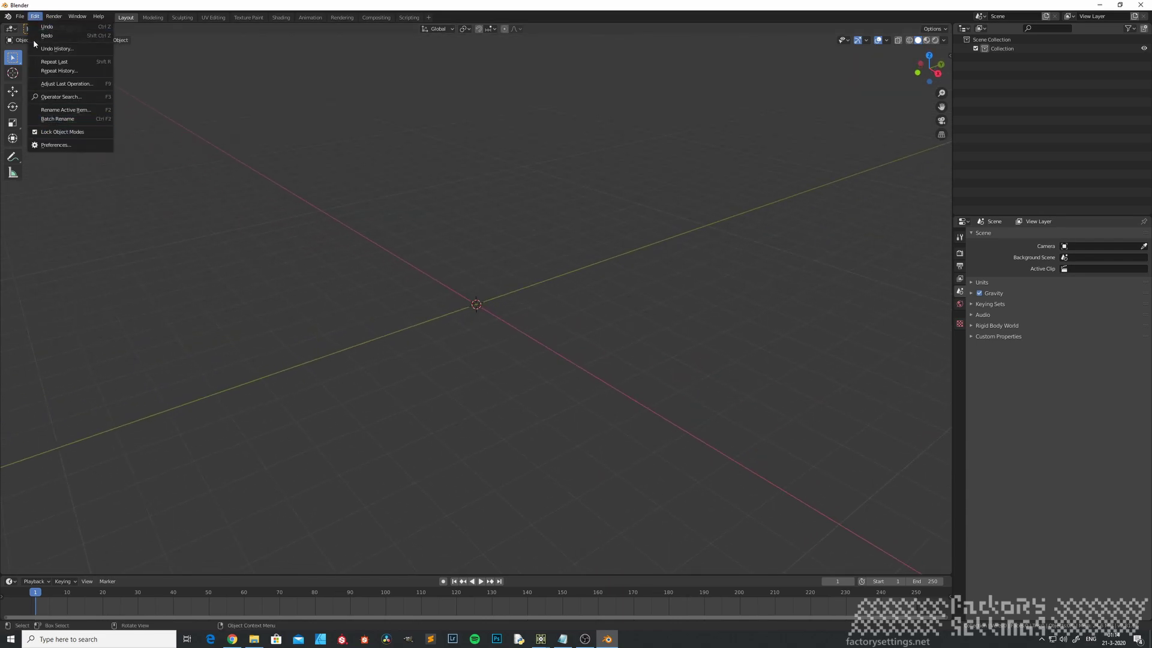
click(63, 146)
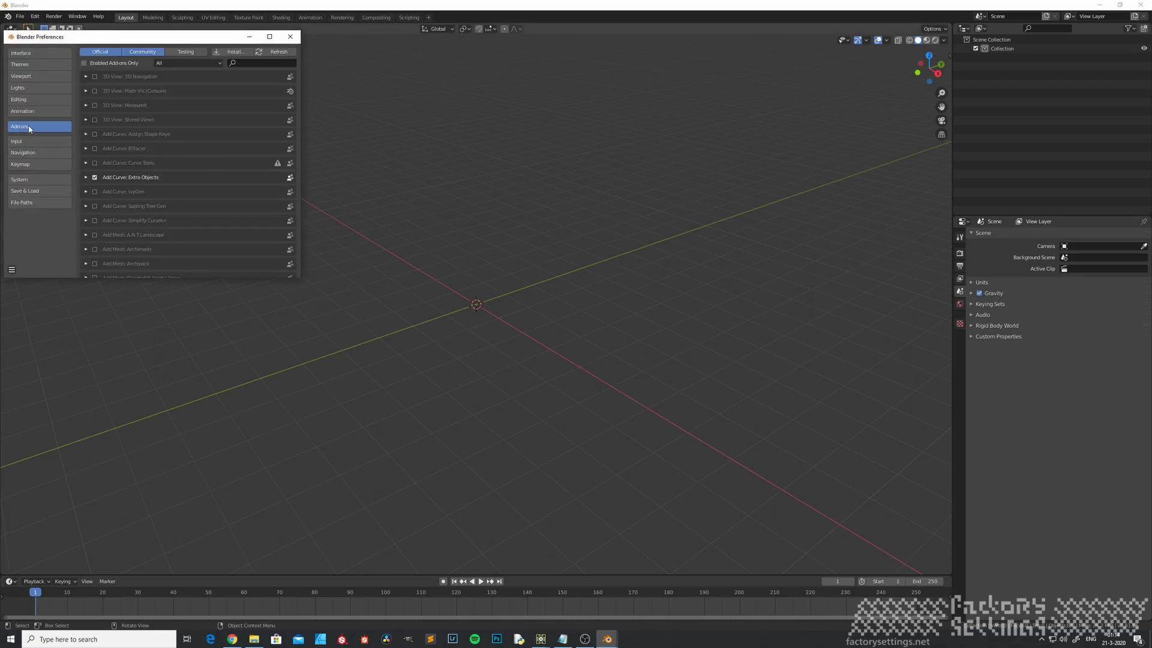
click(242, 68)
text(extr)
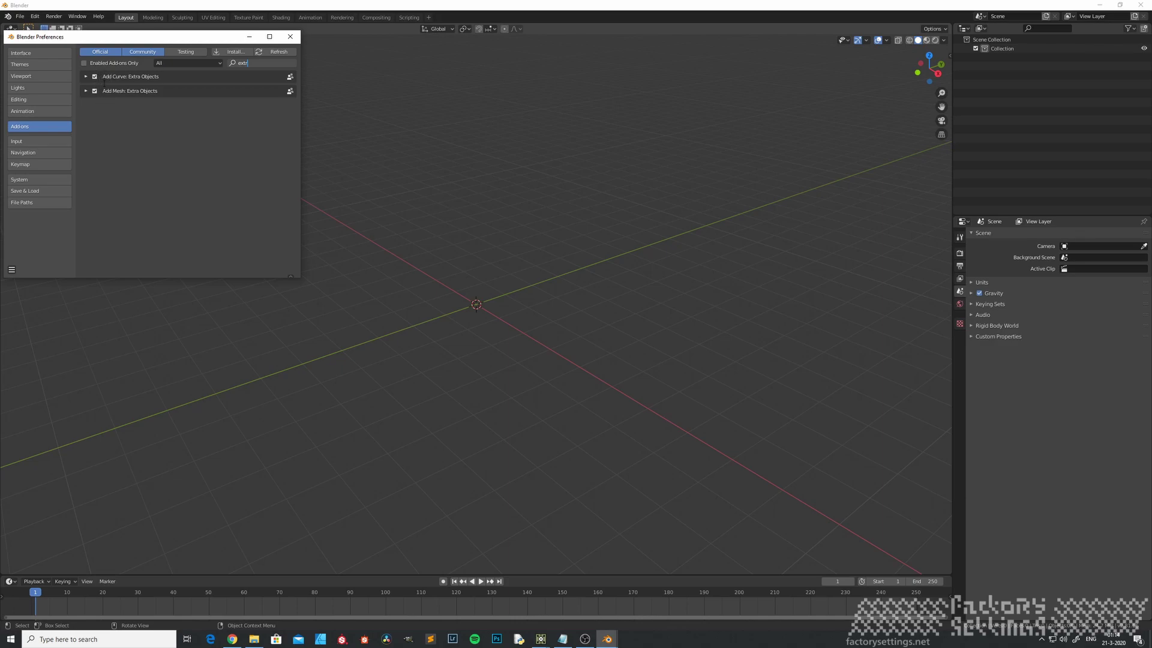
click(291, 37)
Add a Torus Knot Plus curve at the world origin and expand its creation settings.
middle_drag(404, 239, 471, 286)
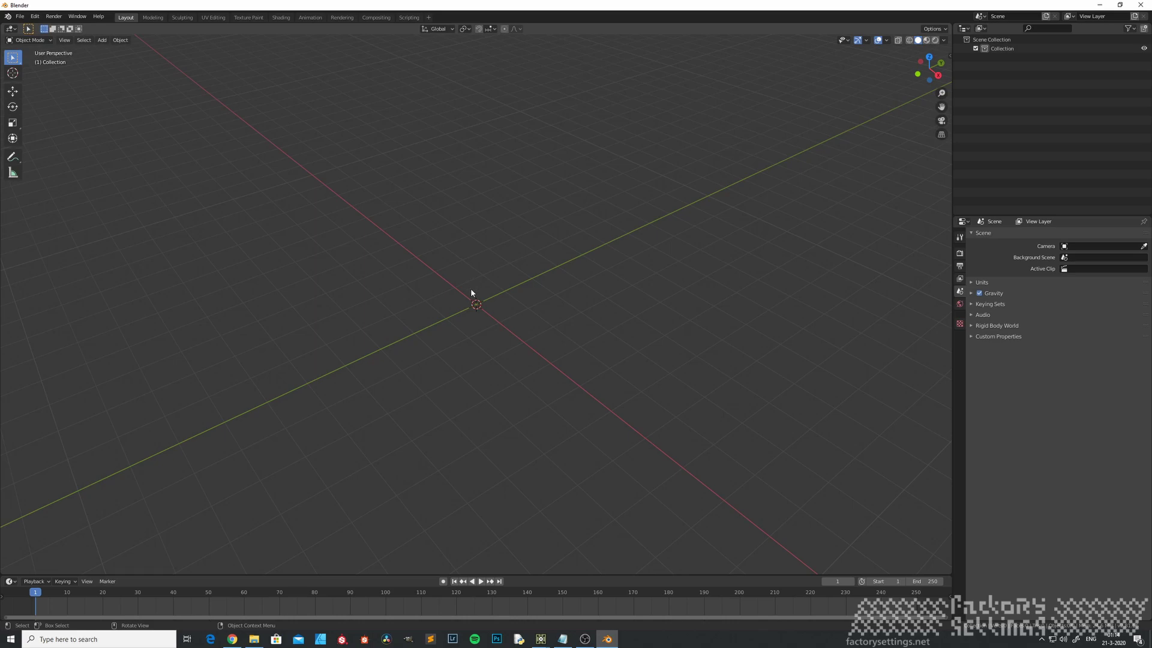
mouse_move(472, 295)
middle_down()
mouse_move(483, 304)
mouse_move(466, 303)
mouse_move(455, 273)
mouse_move(490, 311)
mouse_move(479, 300)
middle_up()
key(shift+a)
mouse_move(478, 309)
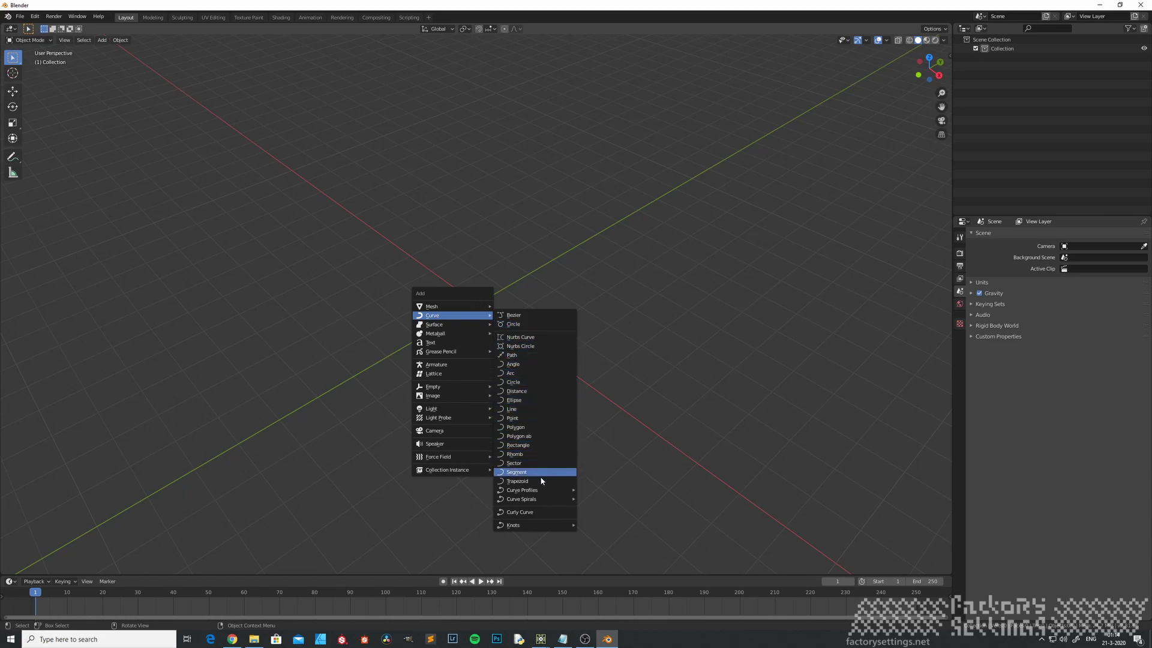
mouse_move(536, 529)
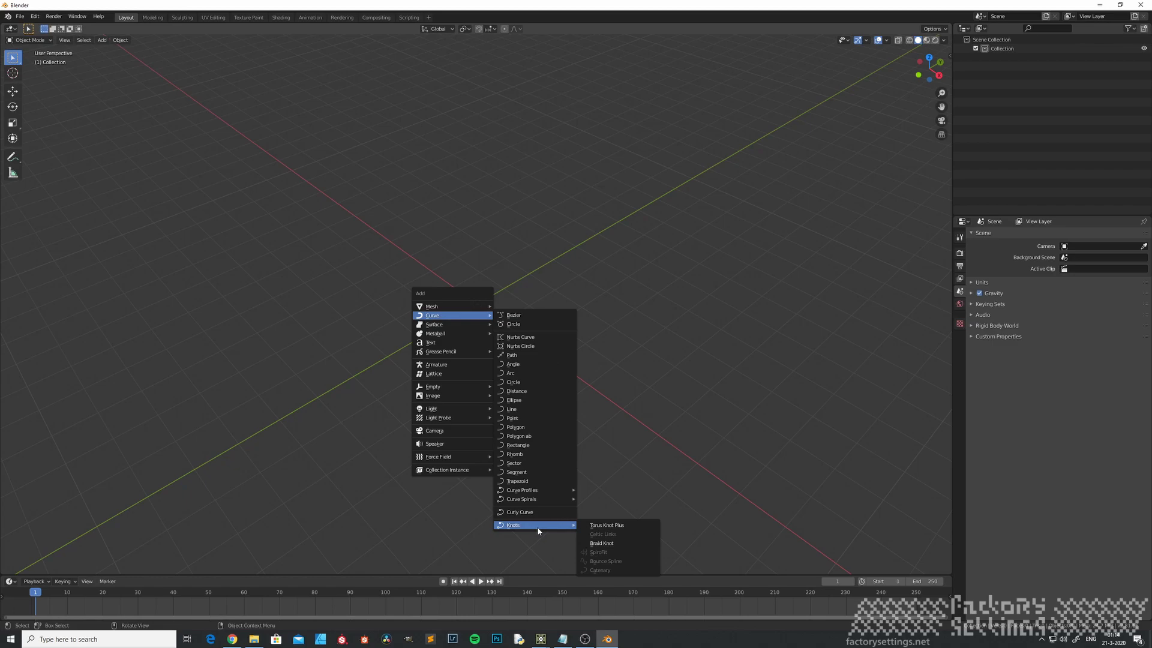
click(608, 526)
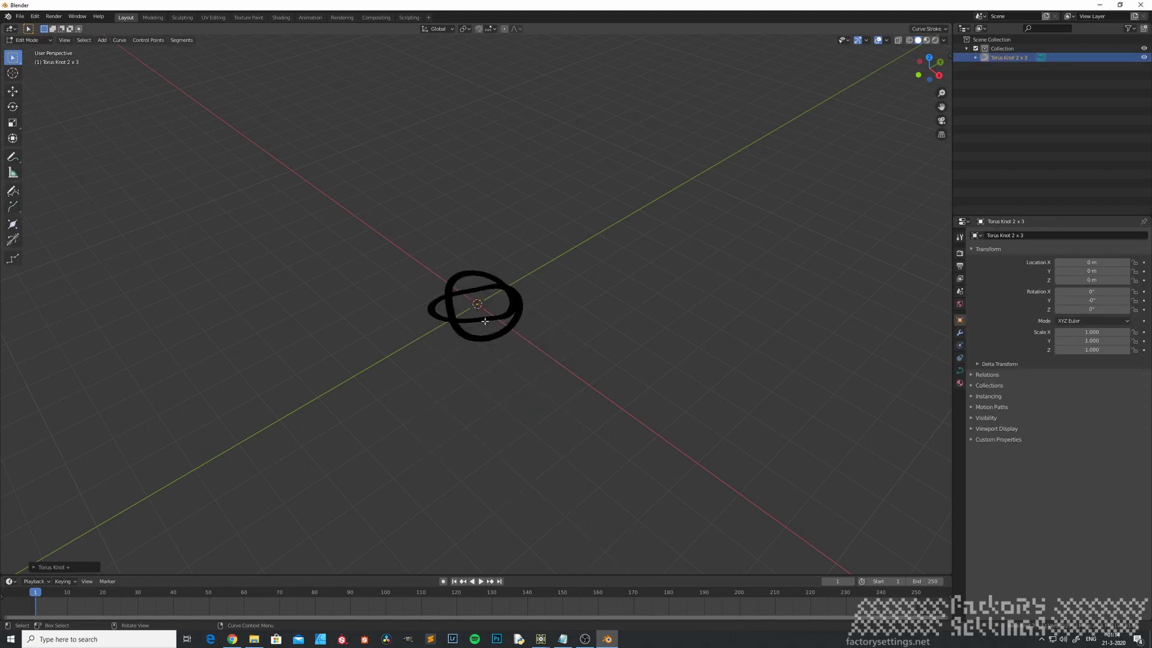
scroll(485, 321, up, 9)
middle_drag(454, 270, 481, 312)
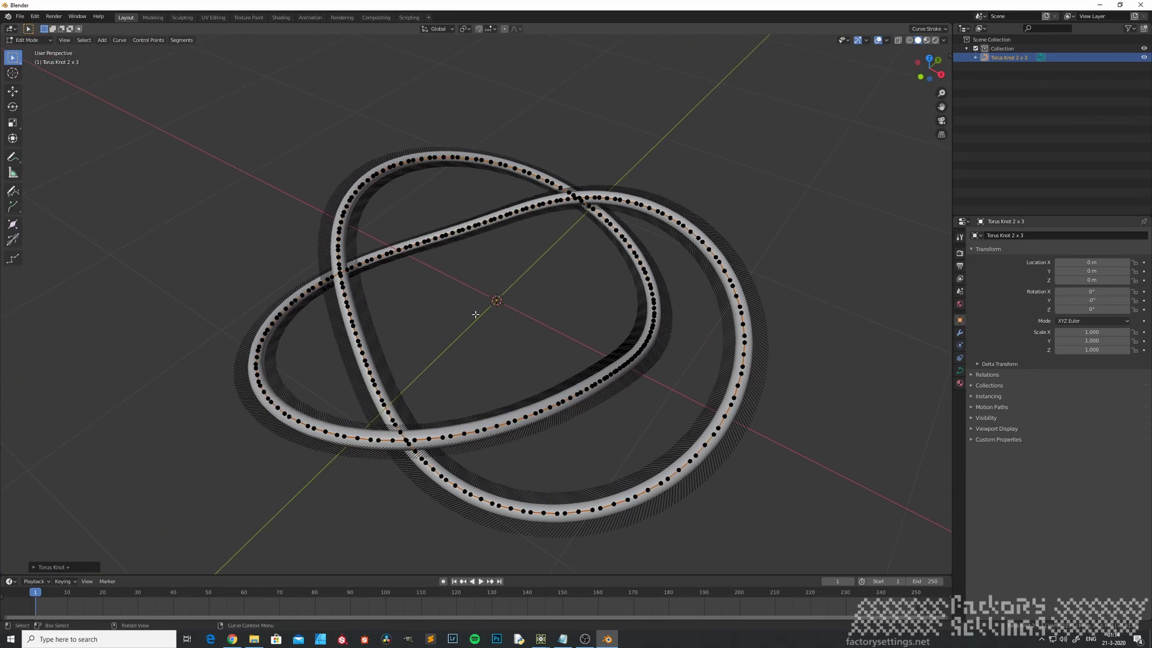
click(34, 567)
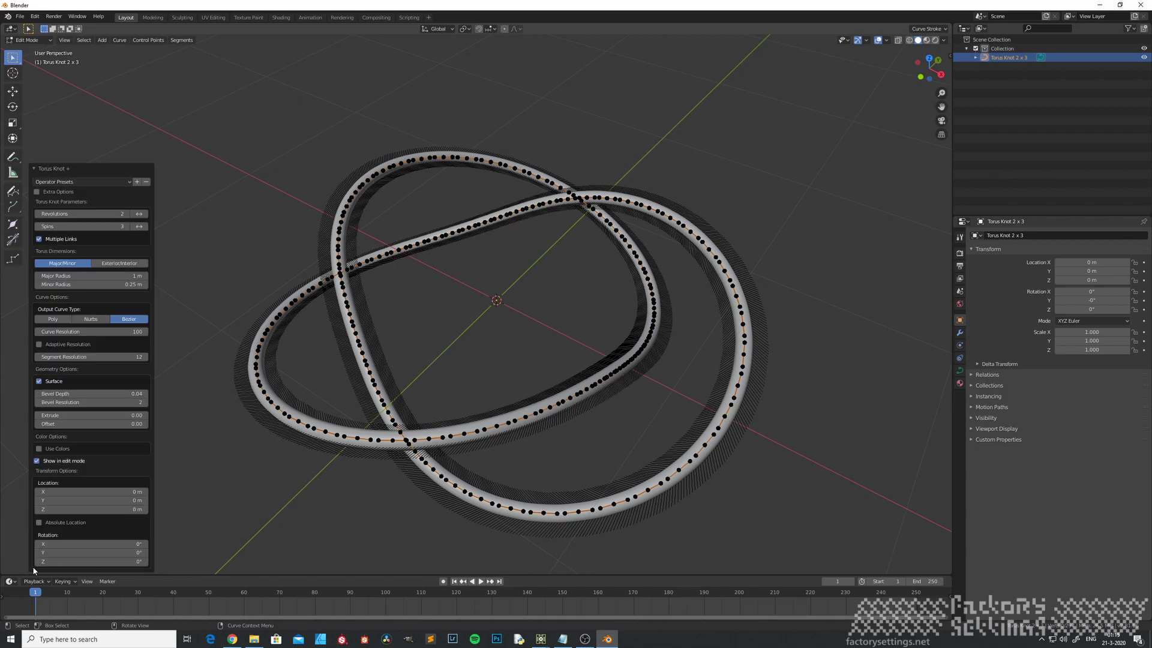
Set the torus knot to 5 revolutions and 11 spins.
click(127, 215)
click(127, 215)
click(128, 215)
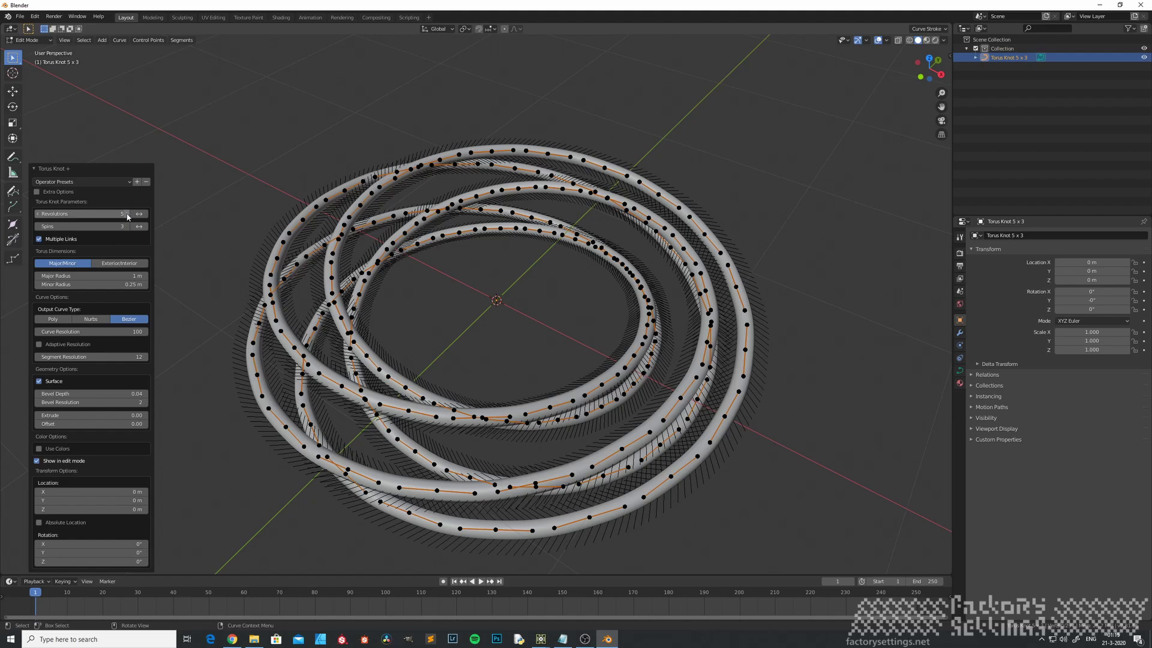
click(129, 227)
click(129, 226)
click(129, 226)
click(129, 227)
click(129, 226)
click(129, 226)
click(129, 226)
click(129, 227)
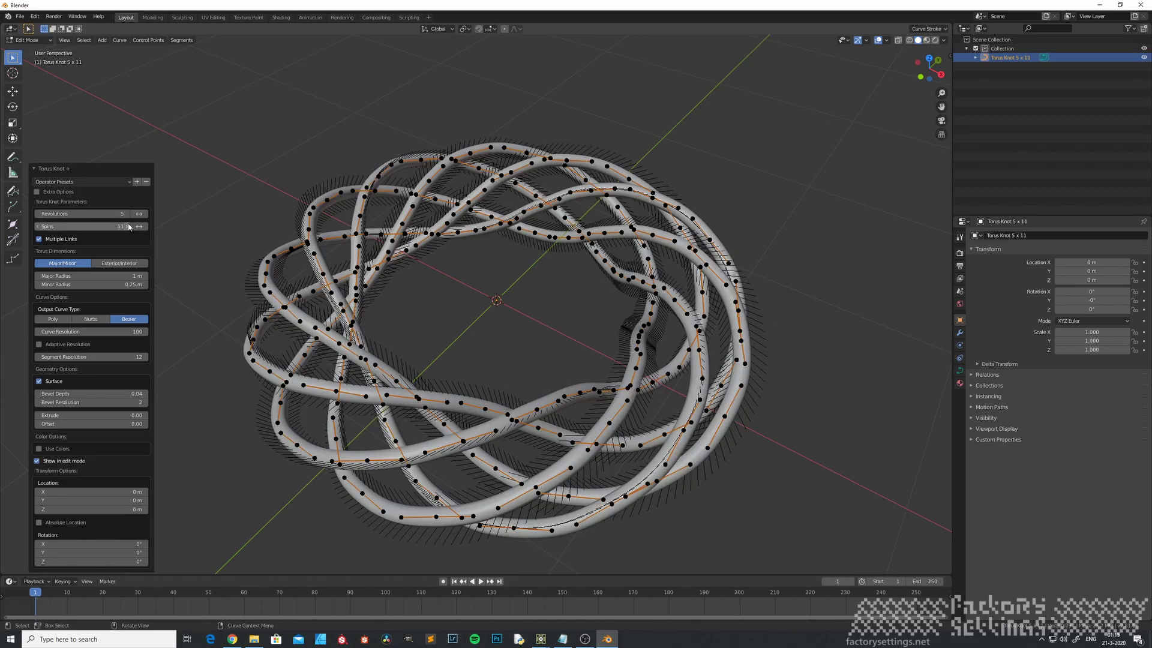
Apply the 13X8 Wicker Globe preset to the torus knot and switch its torus dimensions to Exterior/Interior.
click(129, 179)
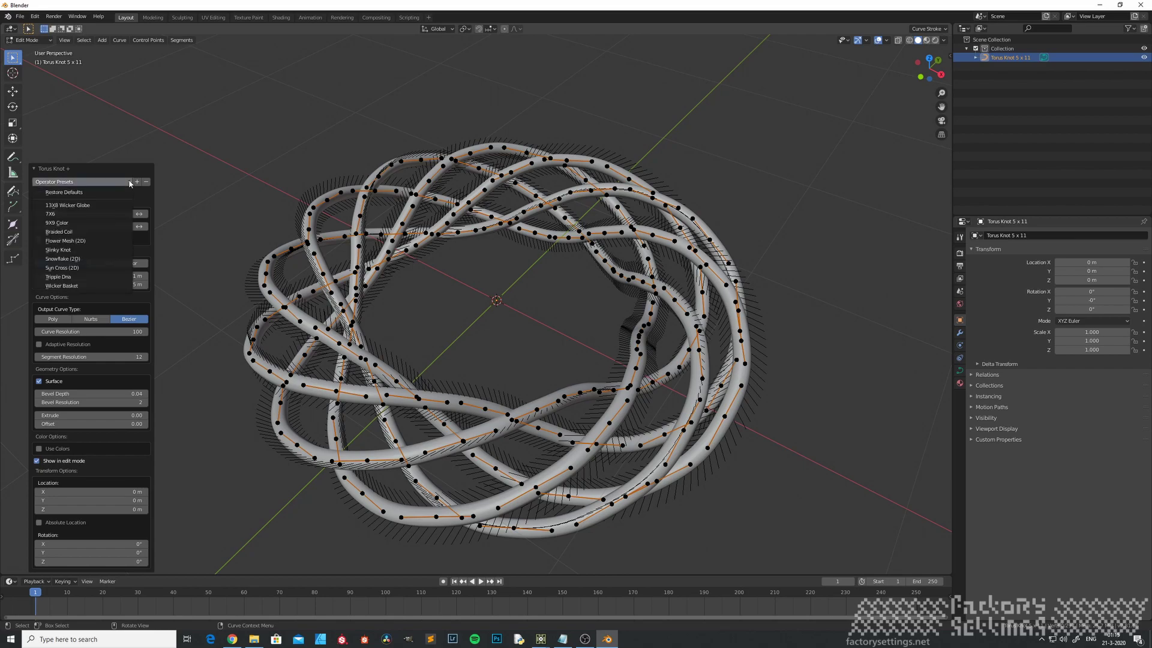
click(99, 205)
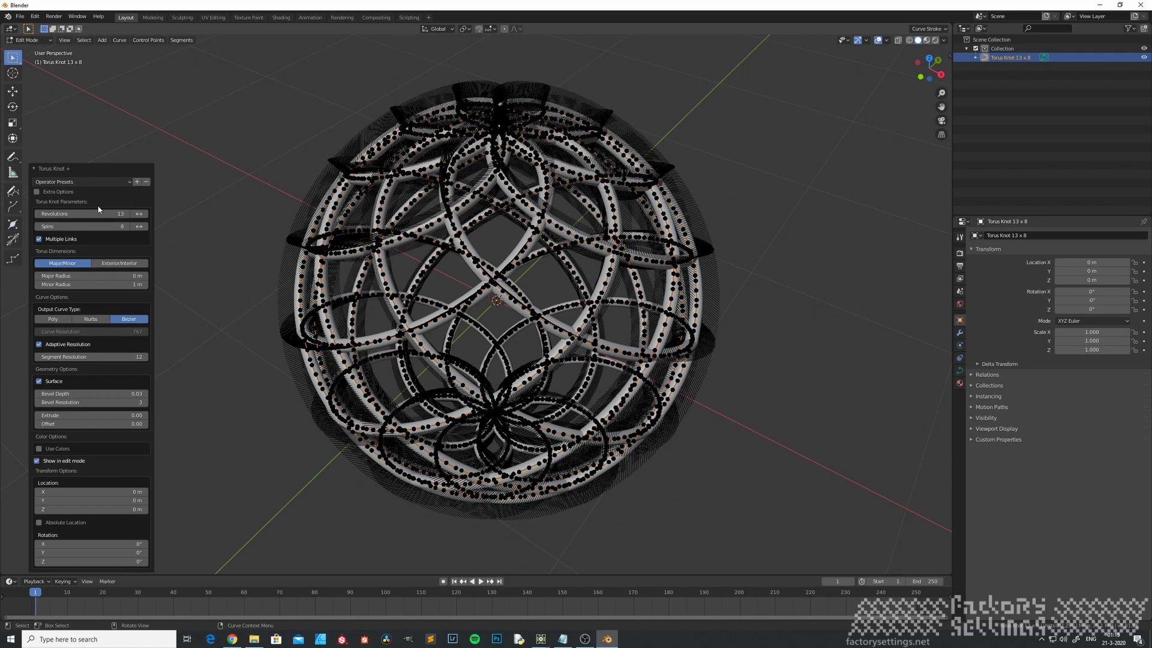
click(119, 265)
Examine the torus knot's coils and central core from several angles.
middle_drag(399, 324, 473, 308)
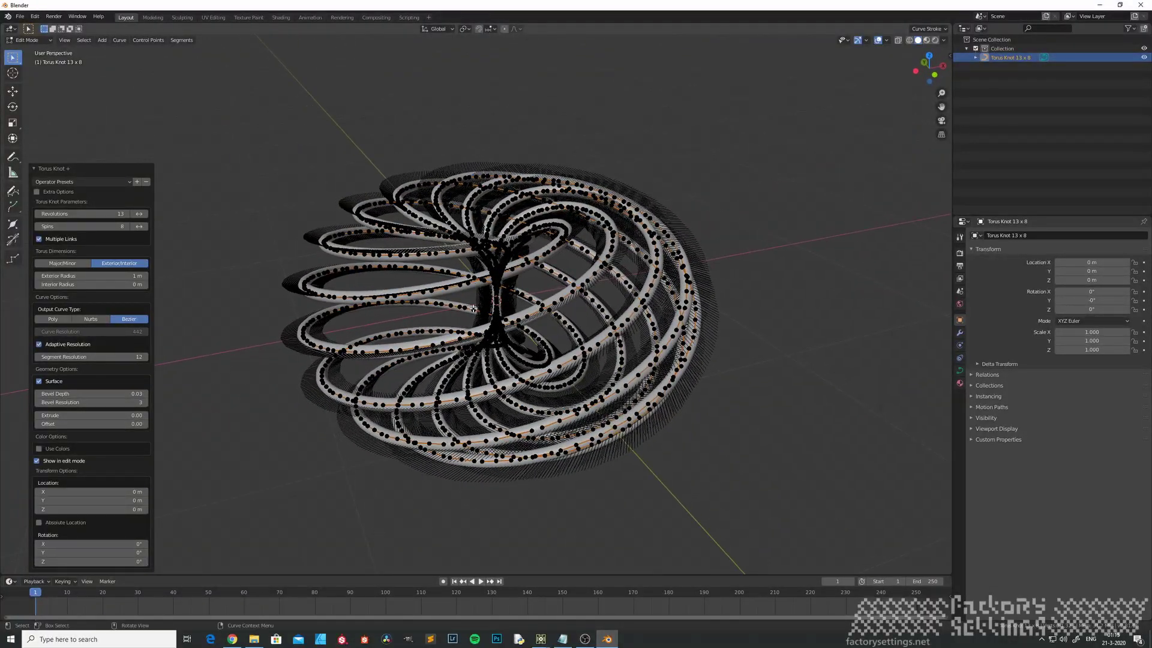
scroll(473, 308, up, 5)
scroll(486, 304, down, 4)
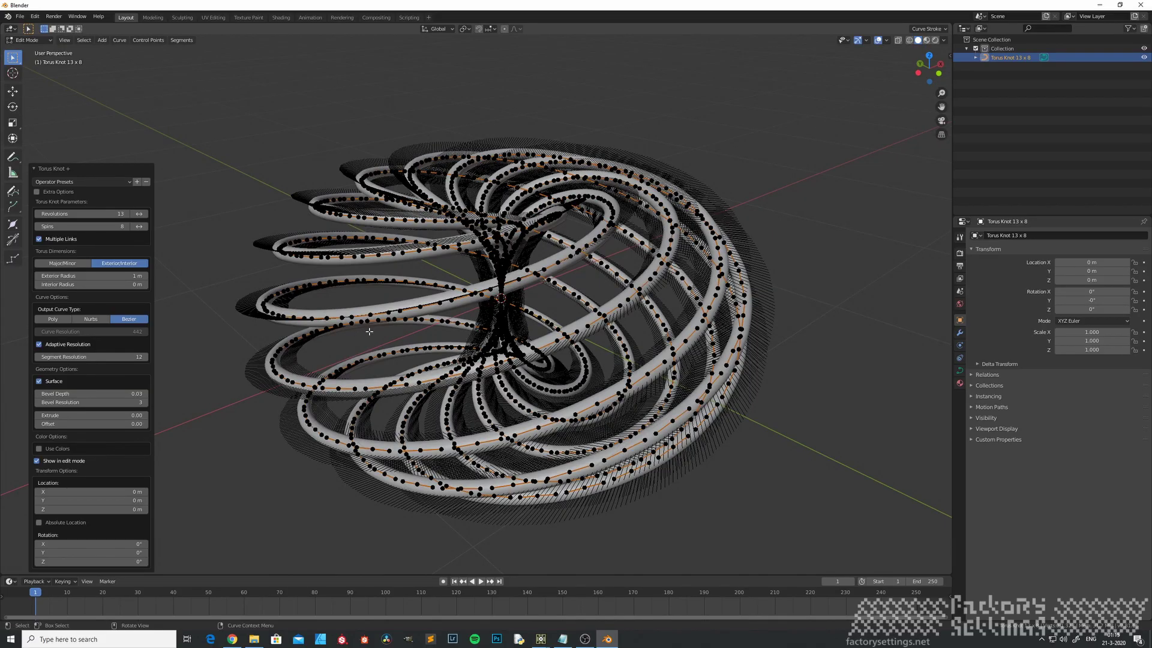
middle_drag(395, 322, 481, 336)
scroll(485, 333, up, 1)
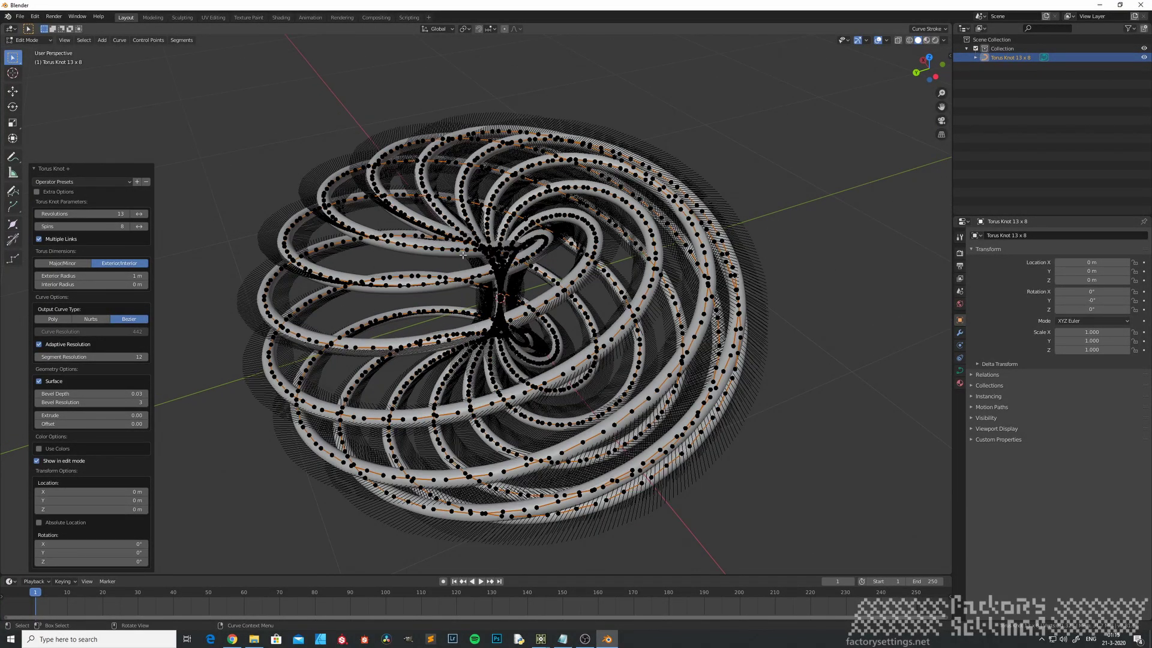
mouse_move(477, 301)
middle_down()
mouse_move(522, 299)
mouse_move(513, 333)
mouse_move(483, 305)
middle_up()
middle_drag(440, 346, 520, 327)
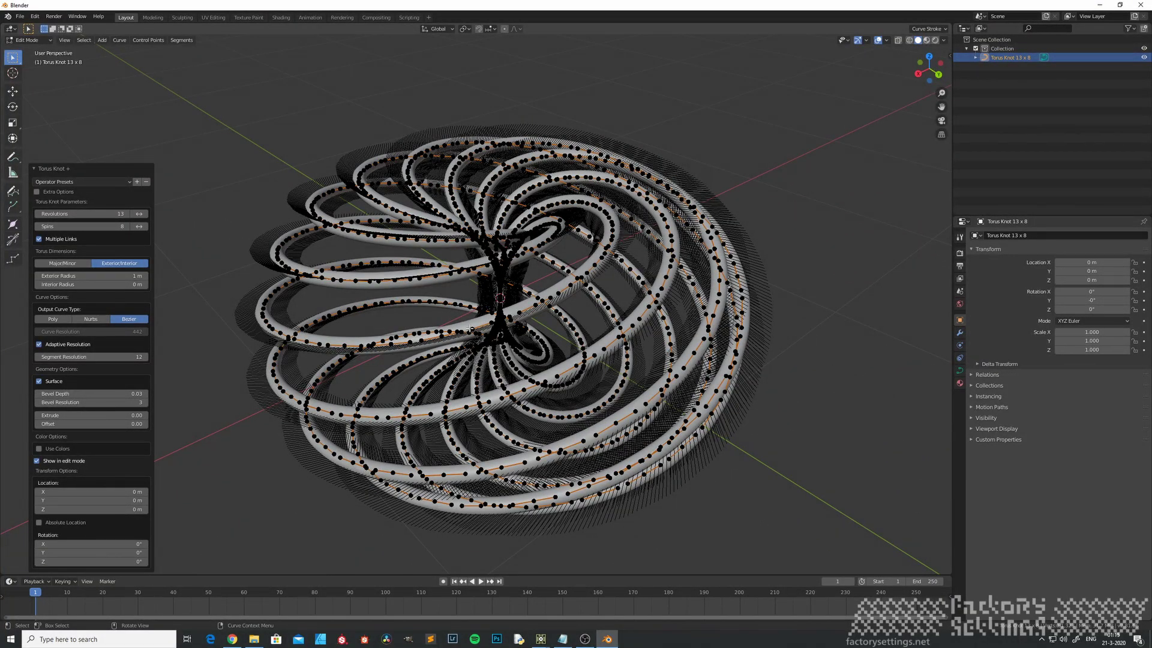
middle_drag(483, 278, 410, 273)
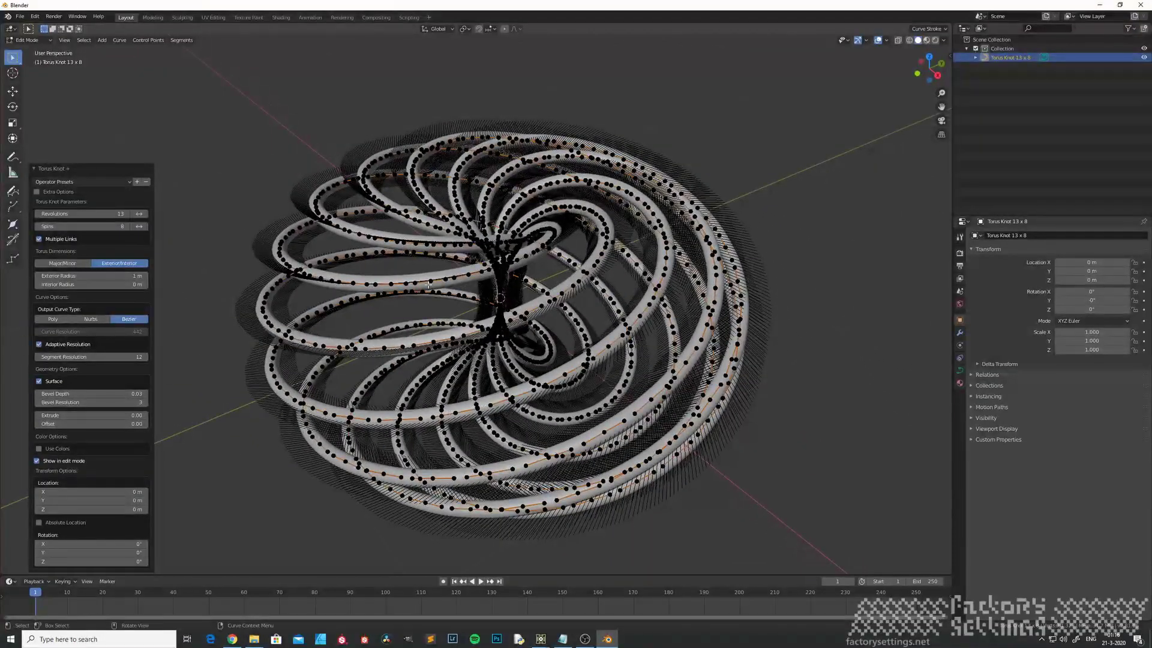
mouse_move(523, 316)
middle_down()
mouse_move(470, 312)
mouse_move(508, 304)
middle_up()
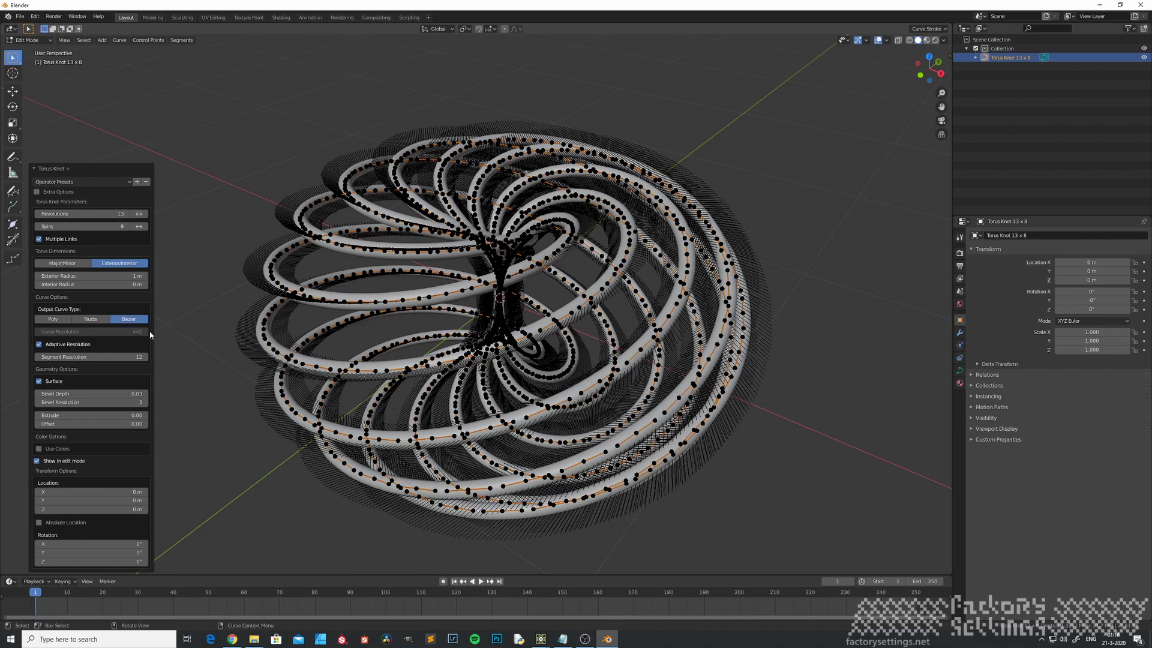
middle_drag(535, 319, 585, 320)
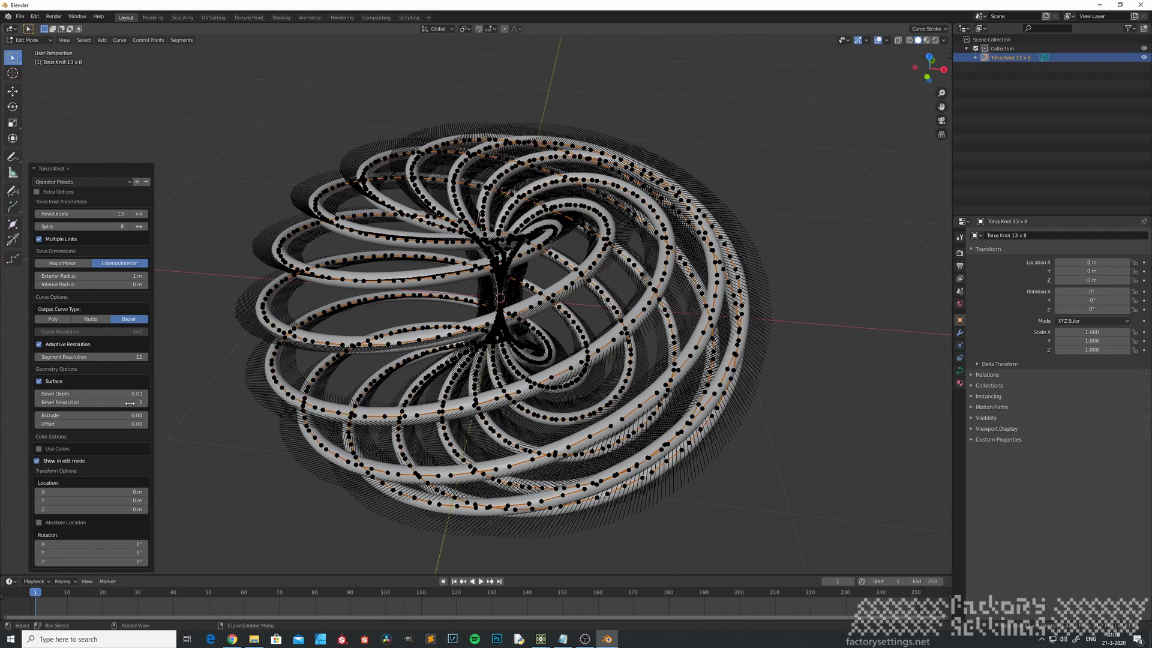
Try a bevel depth of 0.00 on the torus knot, restore it to 0.03, and reduce the bevel resolution to 0.
click(40, 396)
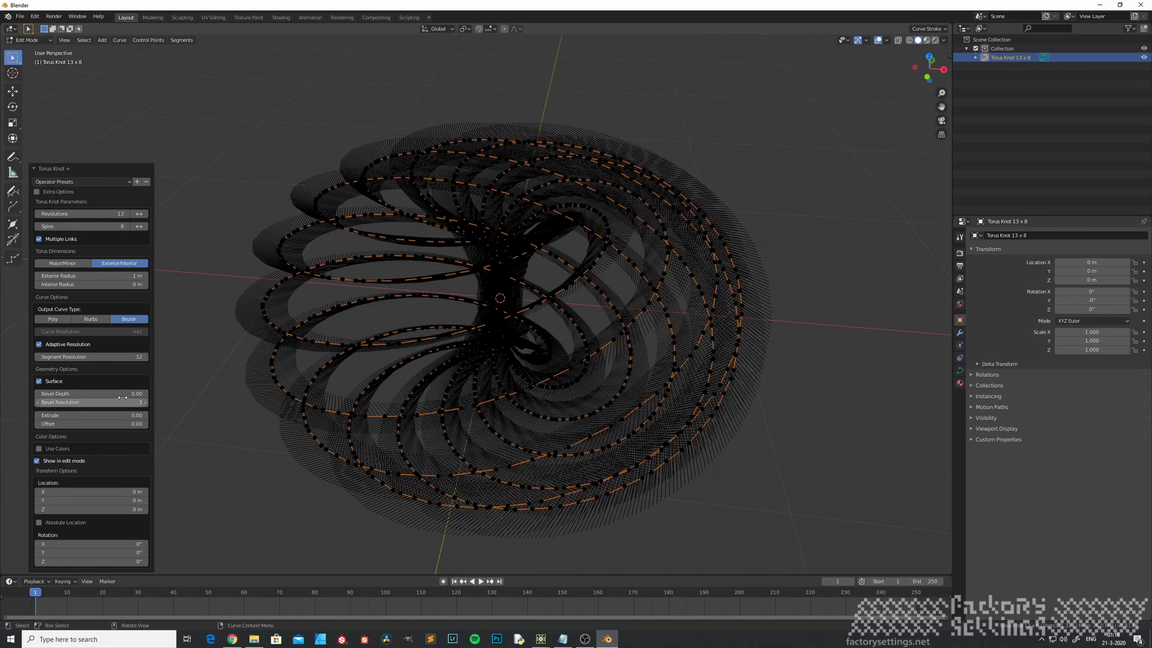
click(145, 394)
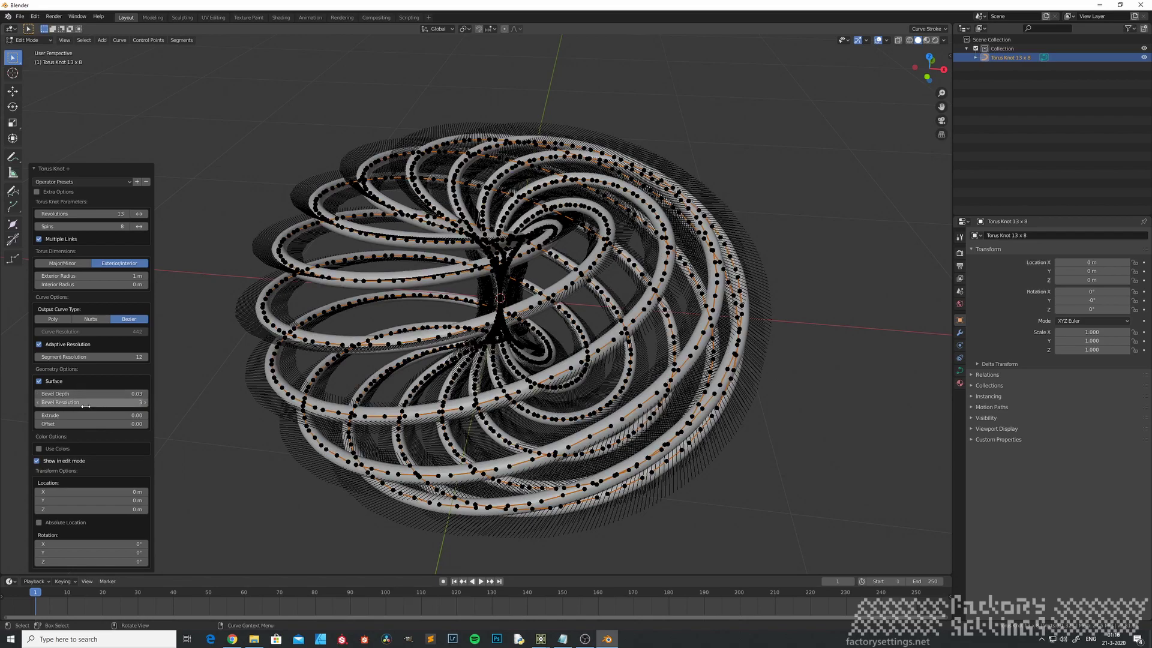
click(40, 403)
click(40, 403)
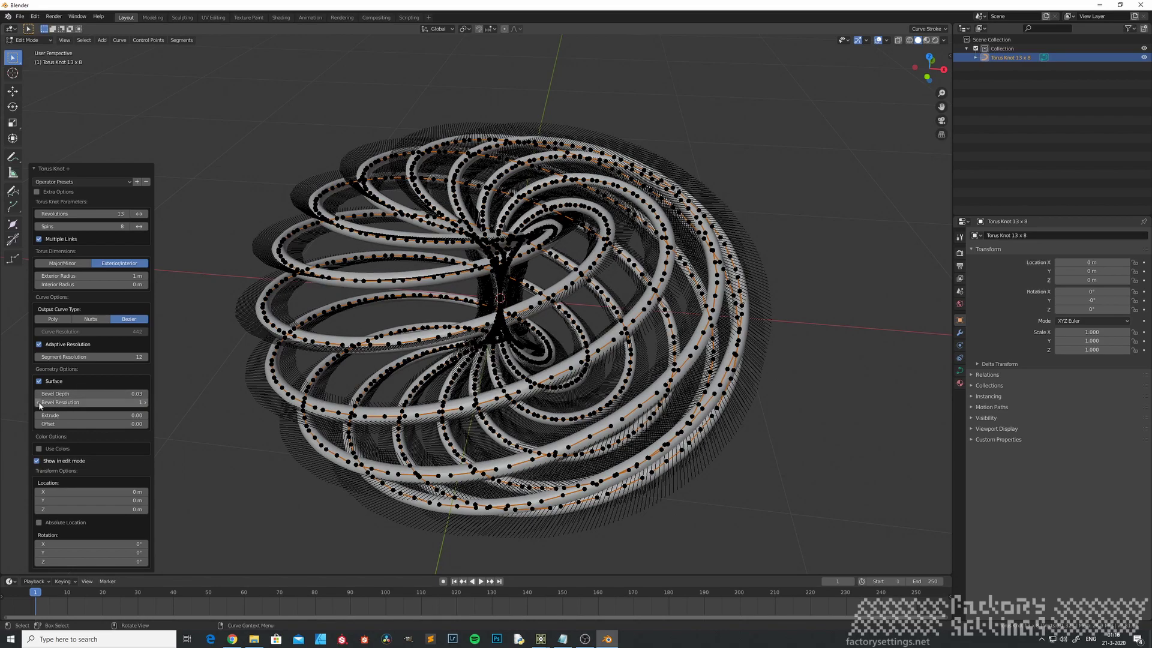
click(39, 403)
middle_drag(288, 396, 378, 361)
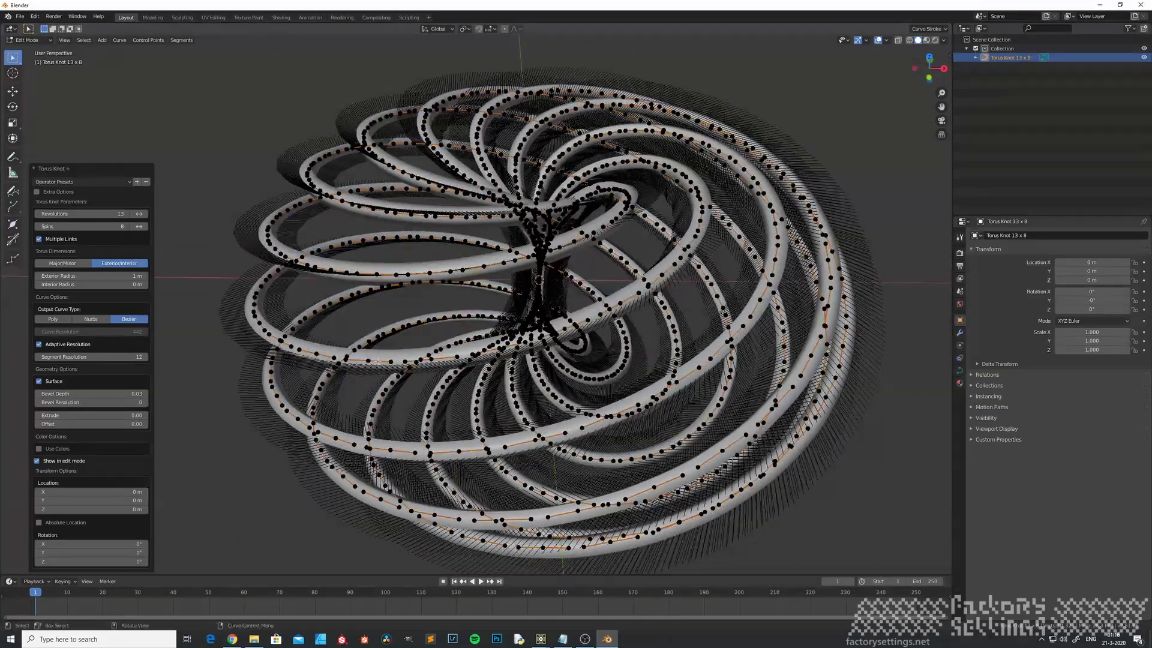
click(145, 403)
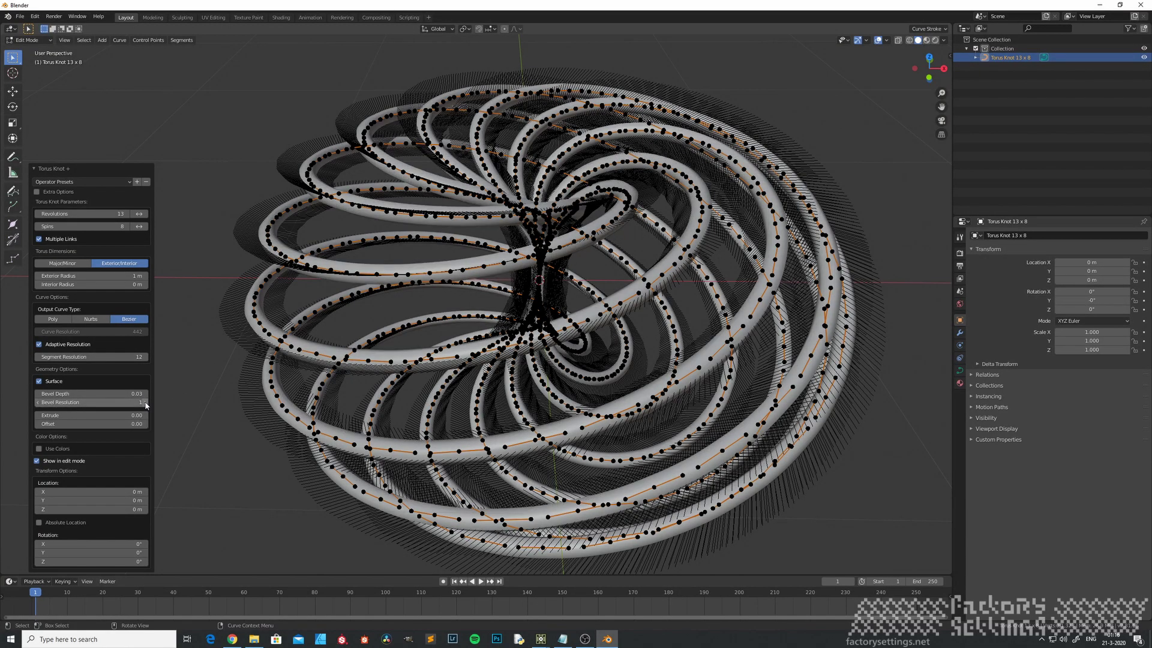
click(38, 402)
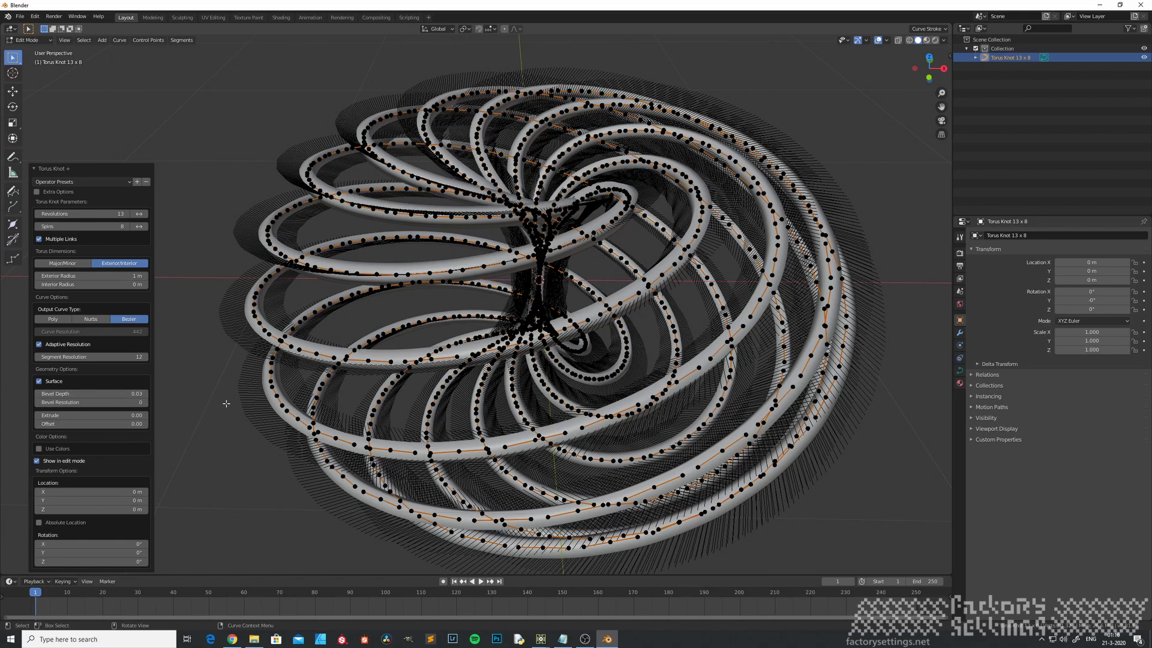
Switch the torus knot from Edit Mode to Object Mode.
click(263, 384)
middle_drag(355, 366, 486, 288)
scroll(480, 300, down, 3)
key(ctrl+Tab)
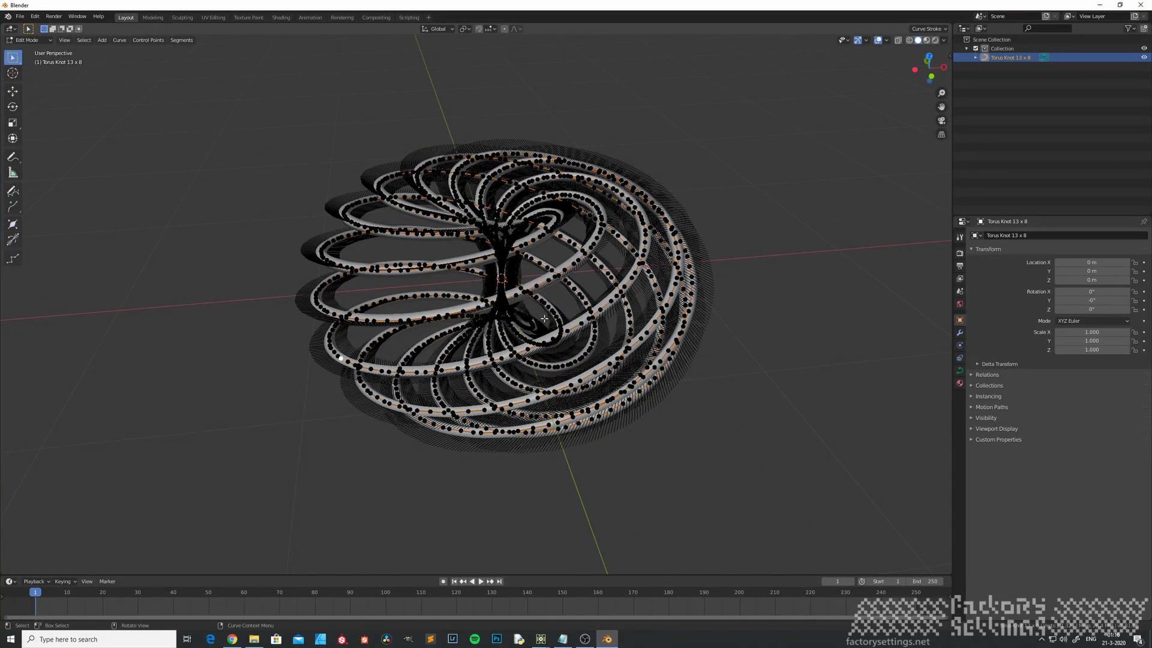
scroll(489, 335, up, 3)
shift+middle_drag(454, 295, 475, 360)
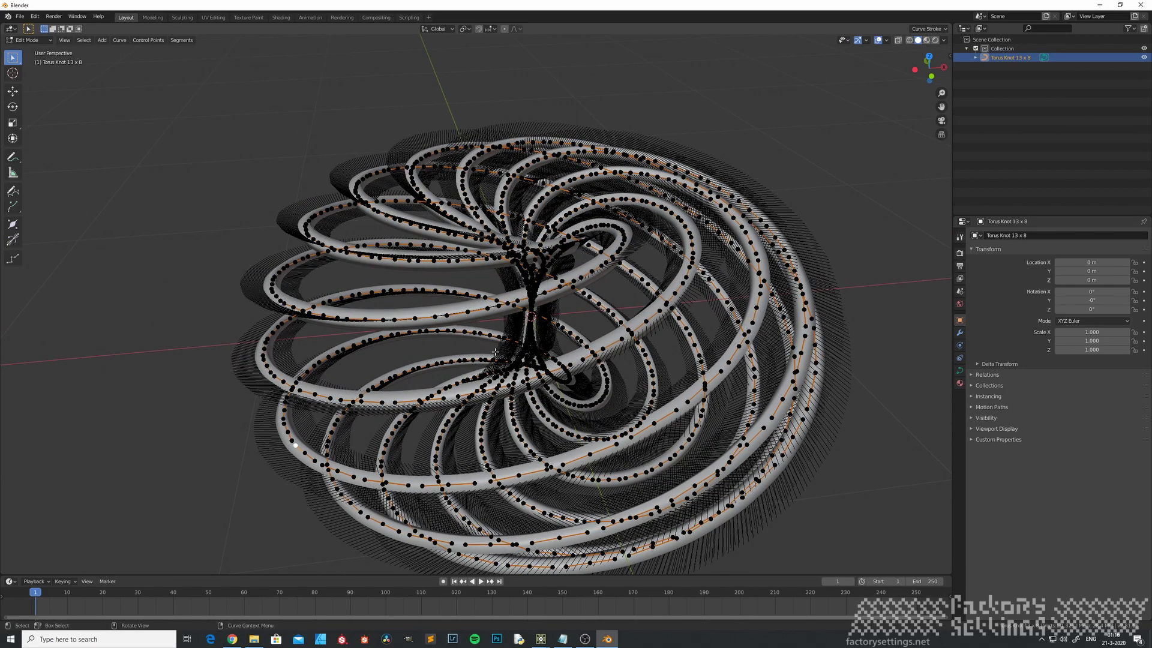
middle_drag(432, 337, 486, 333)
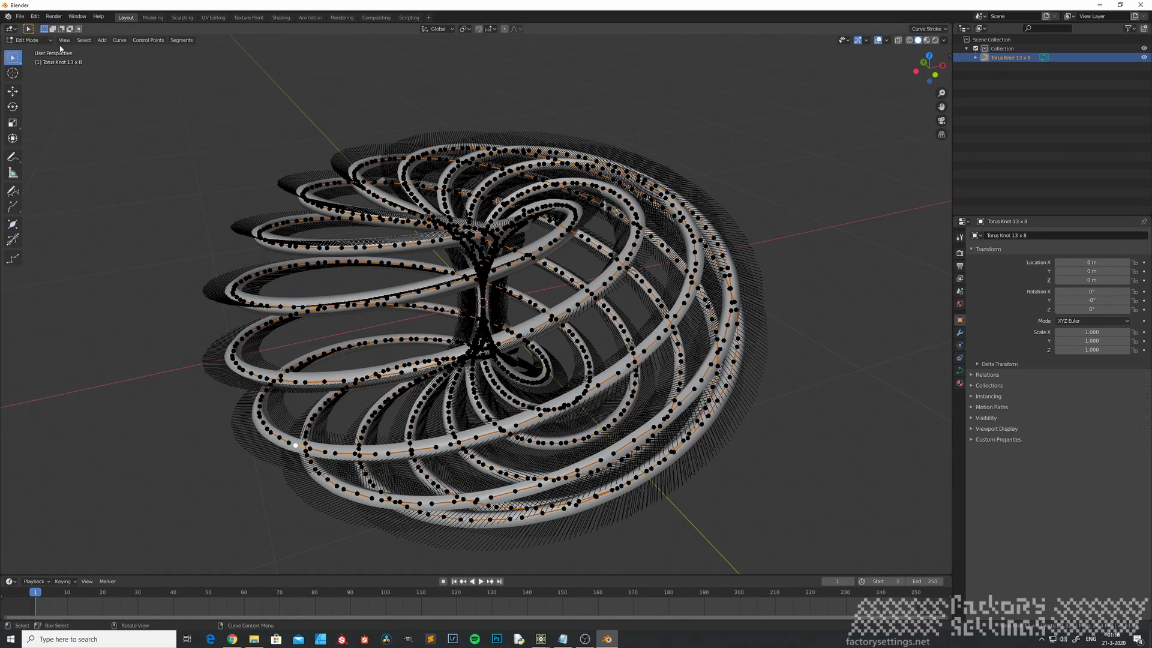
click(36, 40)
click(32, 51)
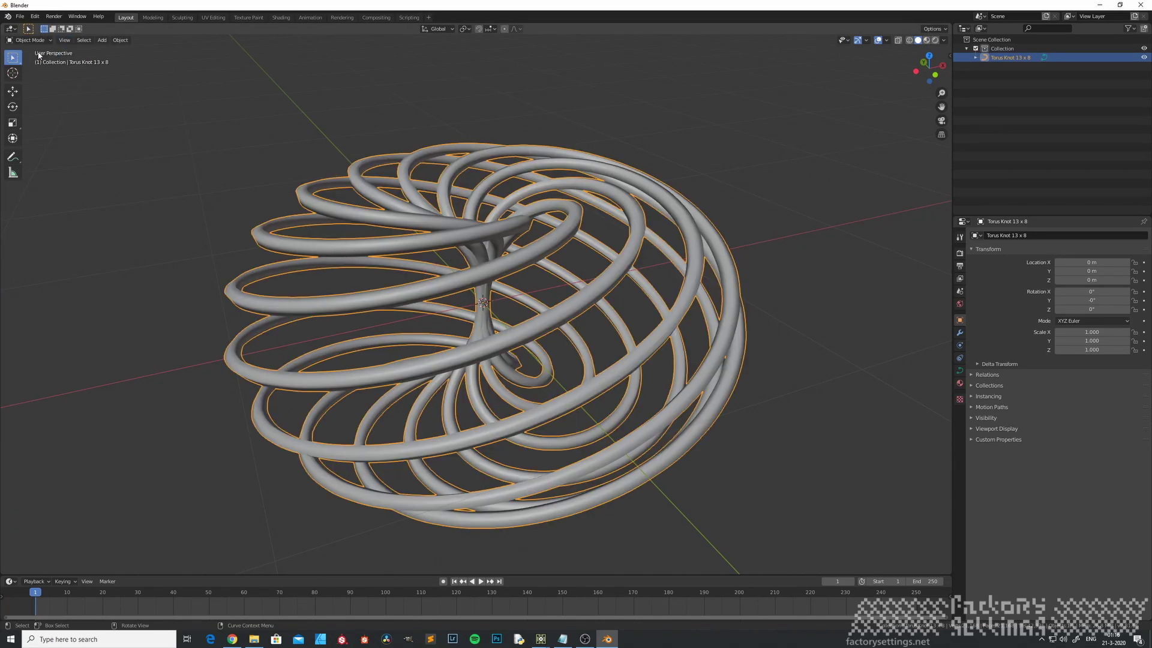
Put the torus knot back into Edit Mode to inspect its curve points, and return to Object Mode.
middle_drag(410, 313, 77, 66)
click(36, 40)
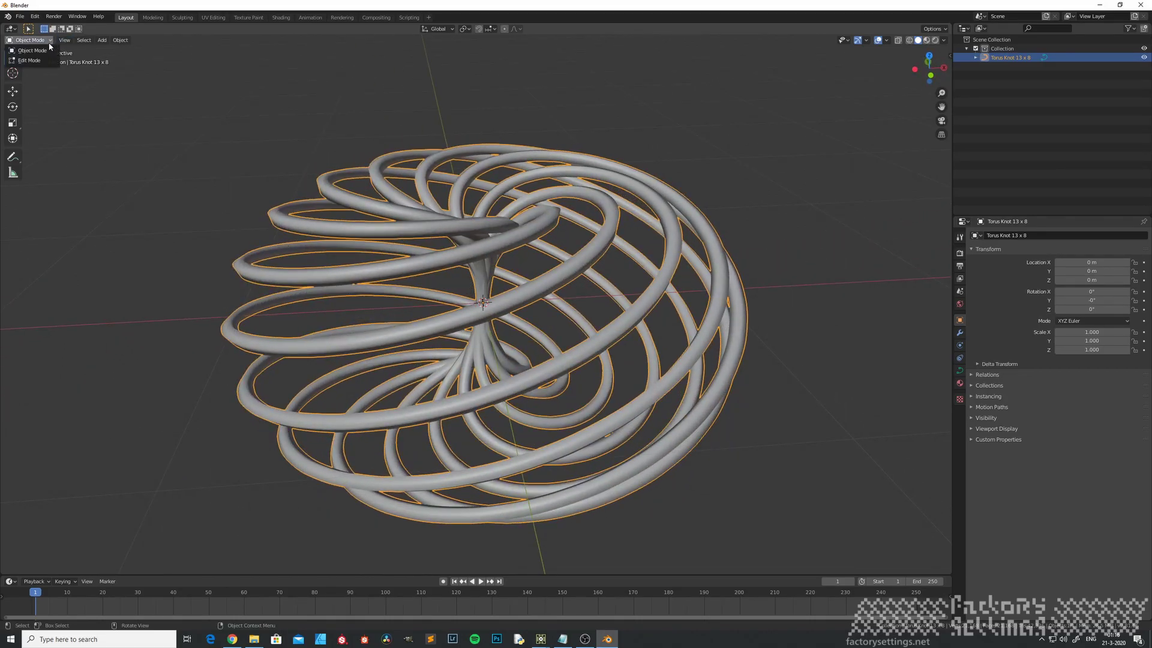
click(30, 60)
middle_drag(240, 198, 300, 237)
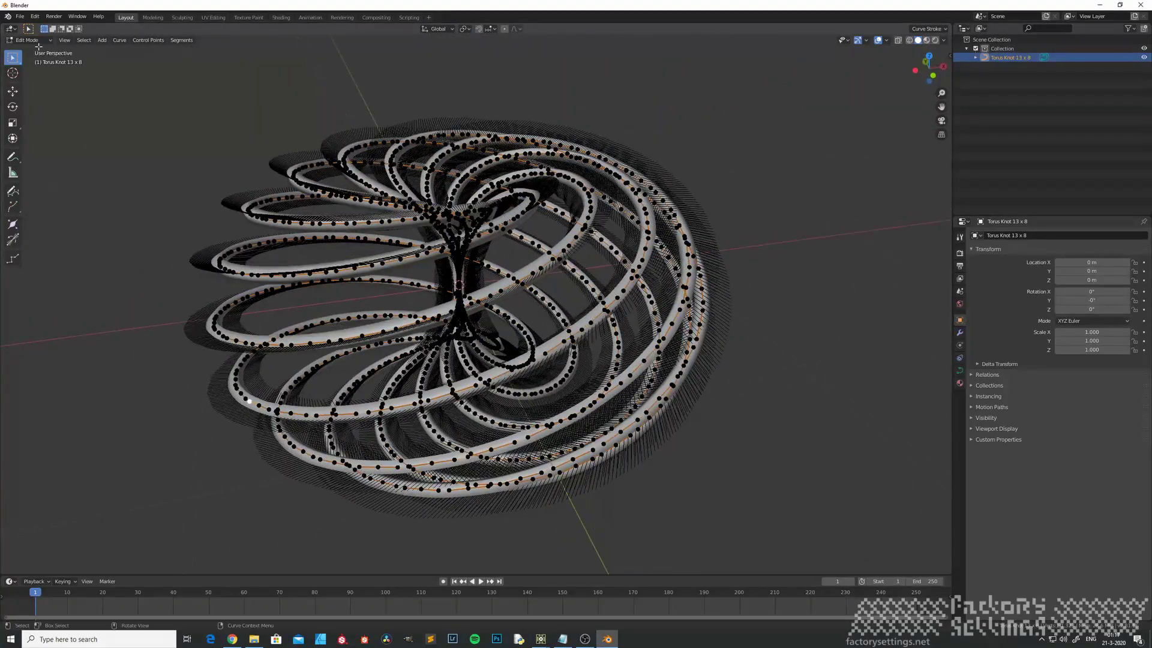
click(40, 38)
click(36, 50)
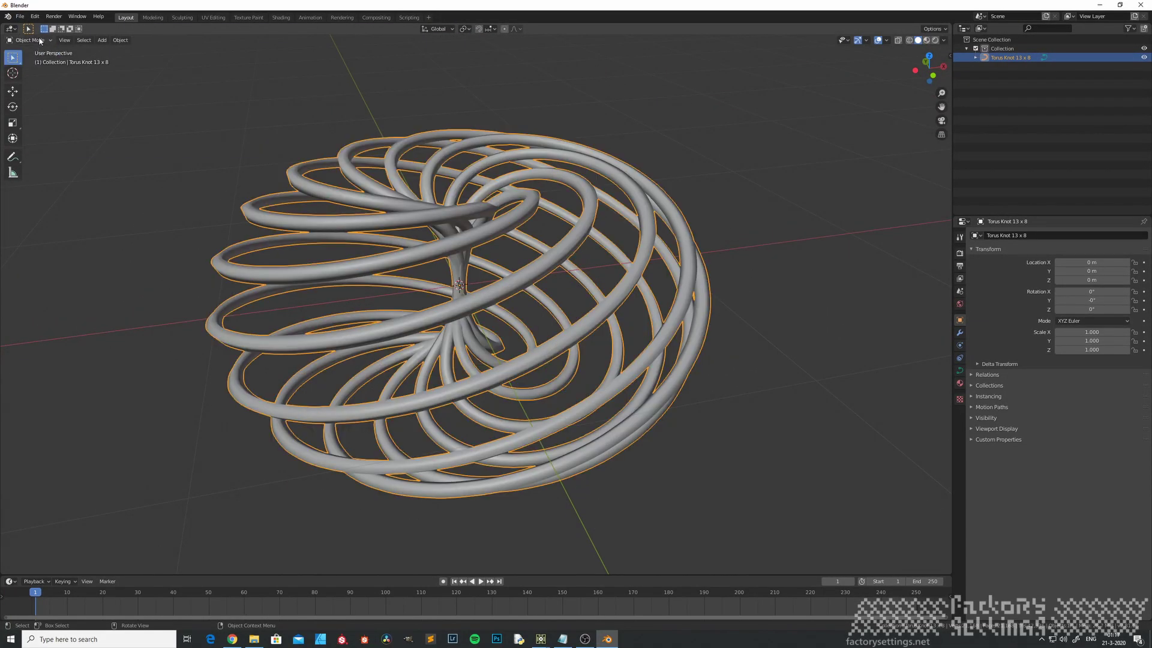
Convert the torus knot curve to a mesh.
key(F3)
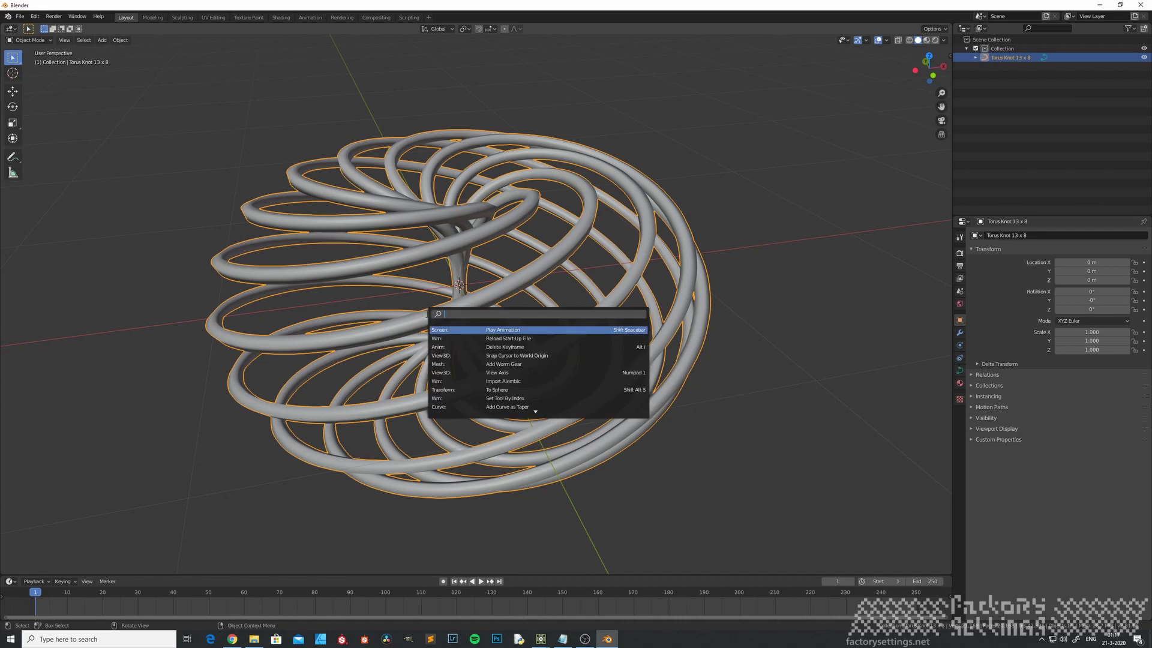
text(c)
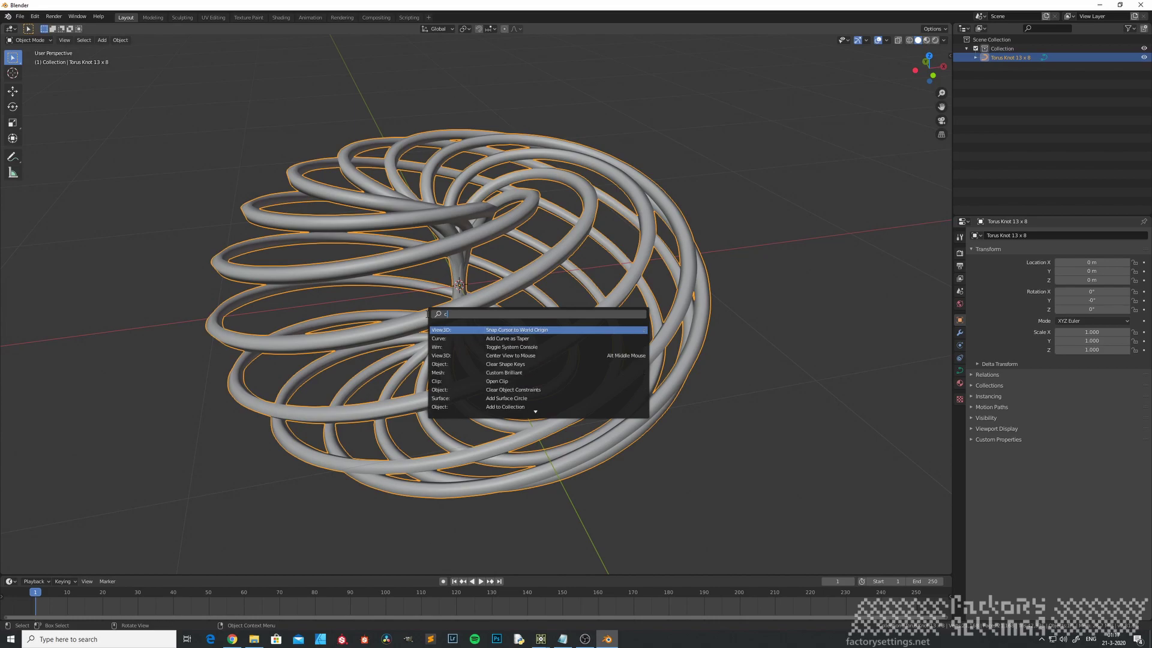
text(onver)
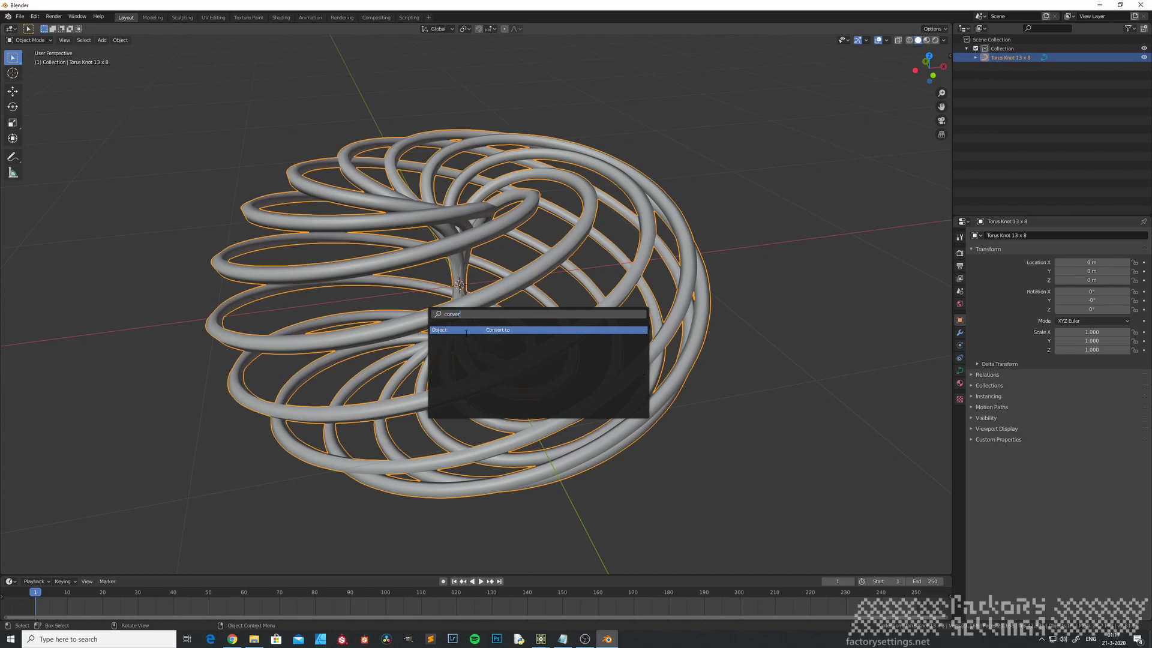
key(Return)
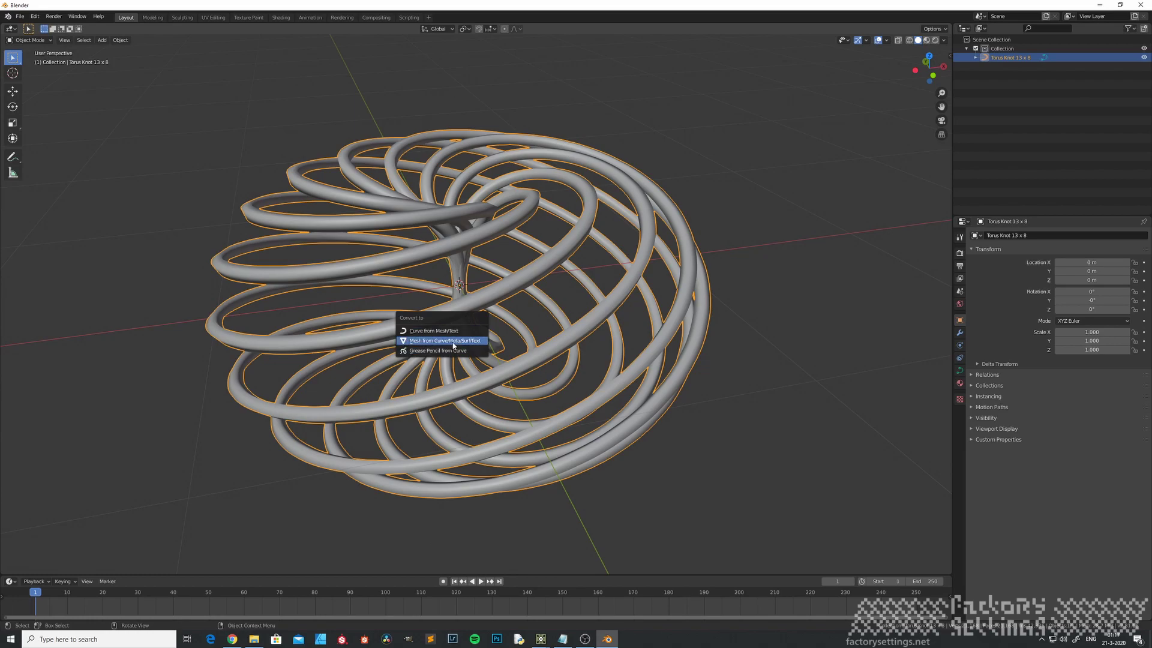
click(453, 340)
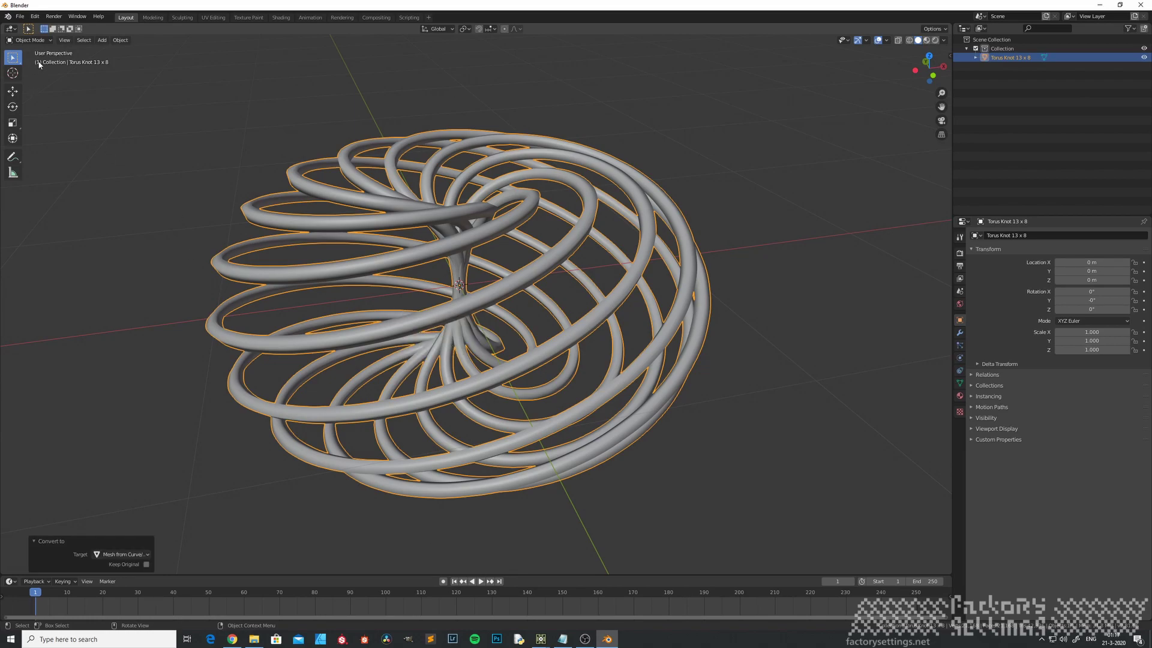
Inspect the converted torus knot's vertex density along the coils in Edit Mode, and return to Object Mode.
click(46, 41)
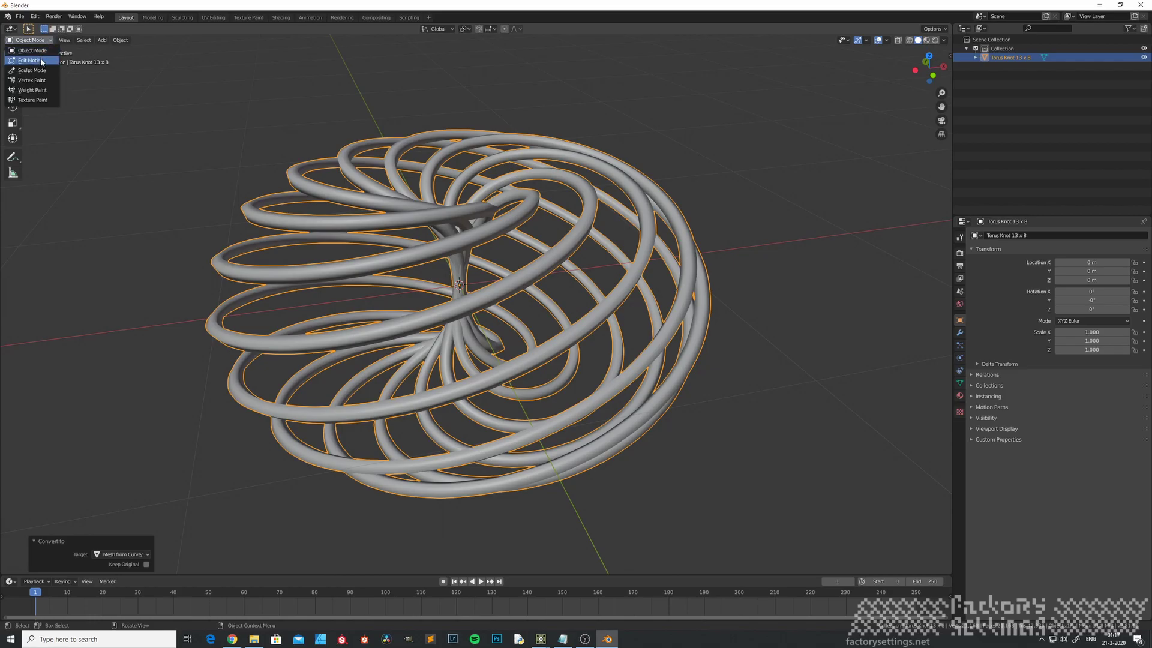
click(41, 61)
scroll(414, 325, up, 3)
middle_drag(384, 312, 361, 325)
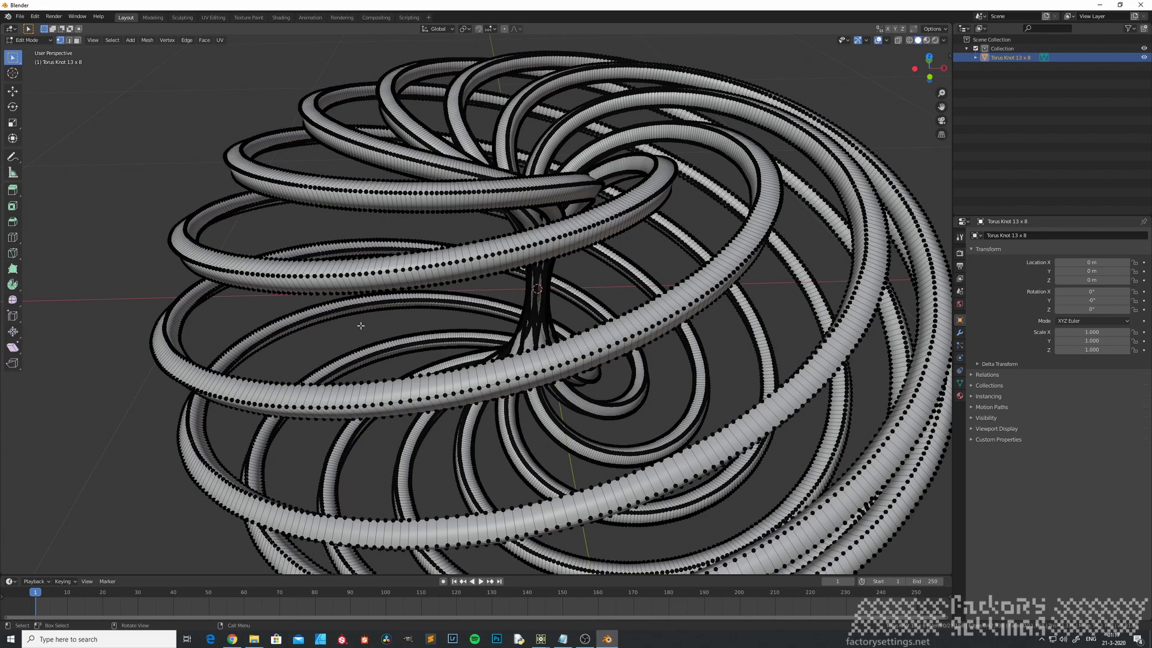
scroll(518, 422, down, 2)
shift+middle_drag(517, 413, 438, 349)
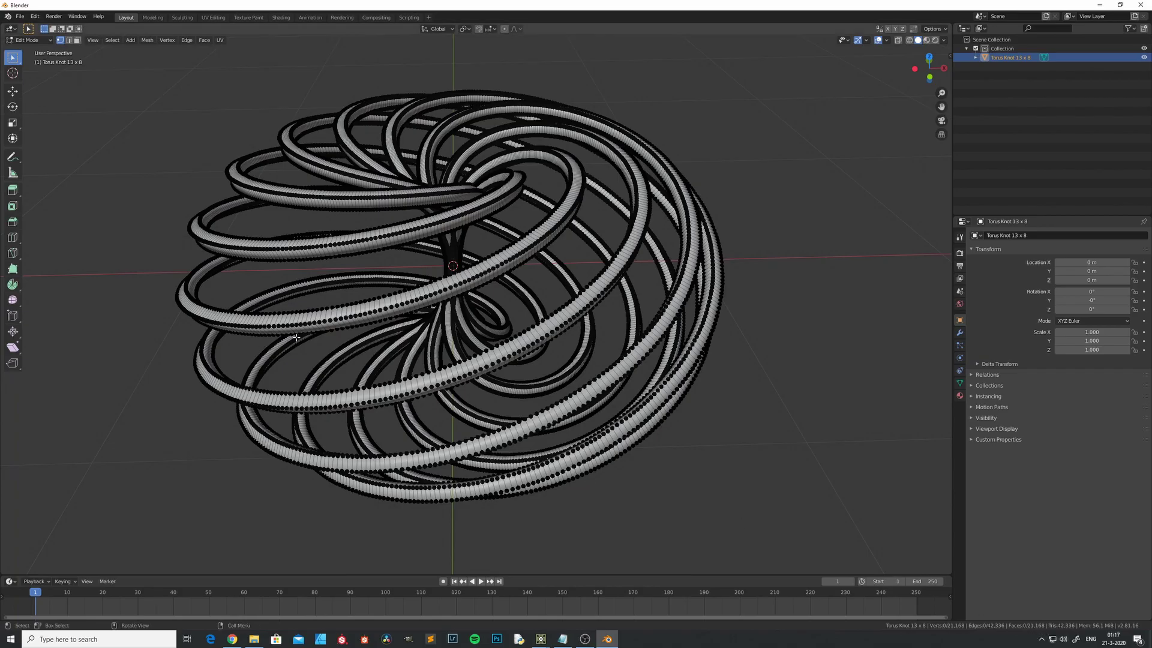
scroll(296, 338, up, 4)
middle_drag(295, 338, 341, 315)
scroll(335, 274, down, 2)
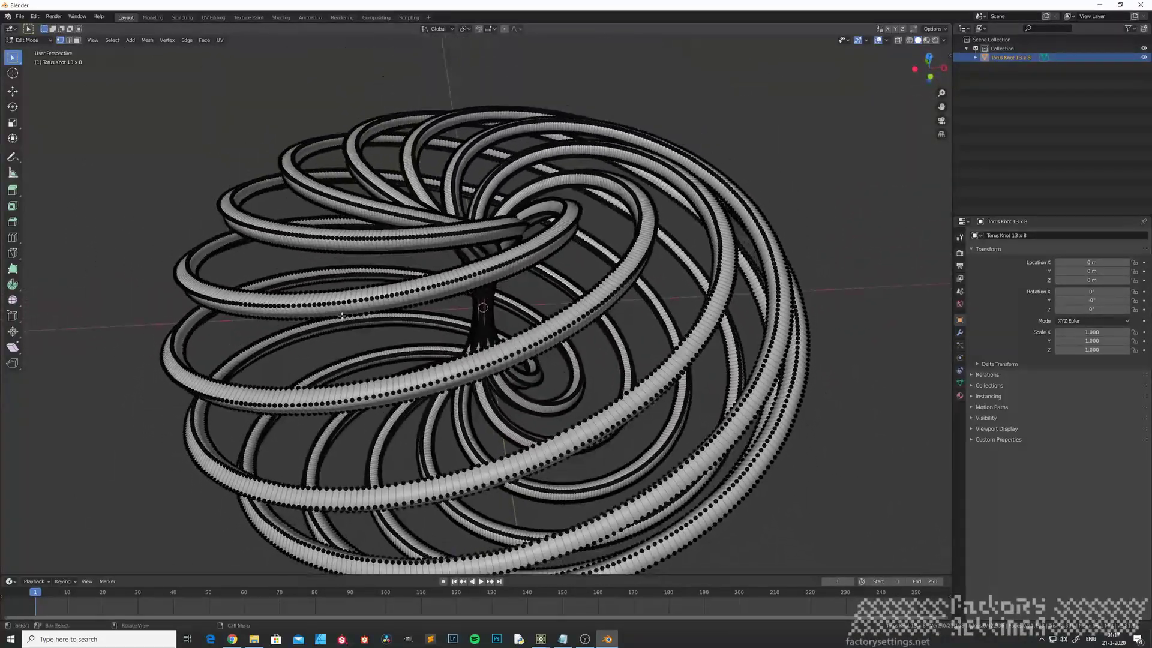
scroll(341, 316, down, 1)
key(Tab)
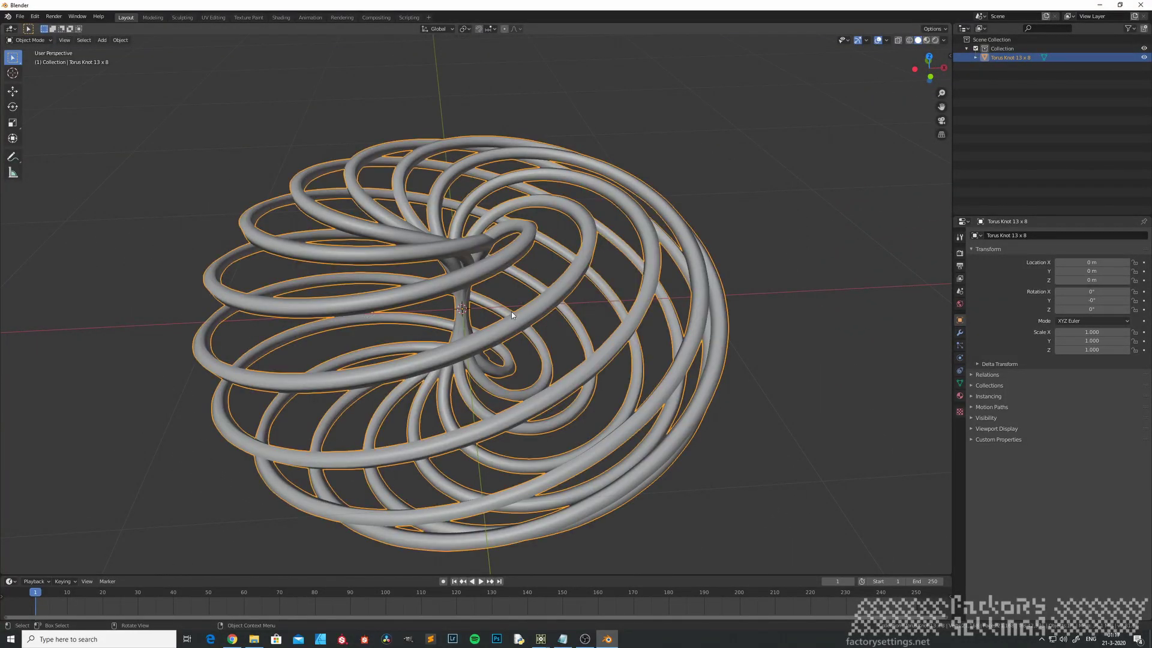
Delete the converted torus knot mesh and add a new Torus Knot Plus curve.
key(x)
click(451, 315)
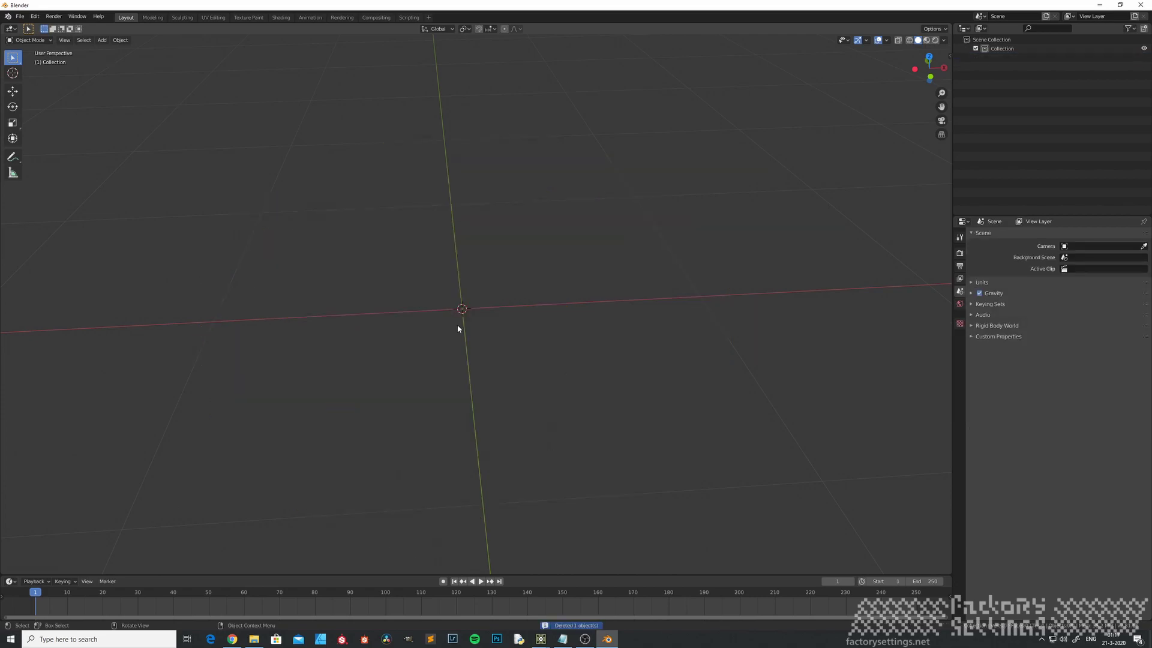
key(shift+a)
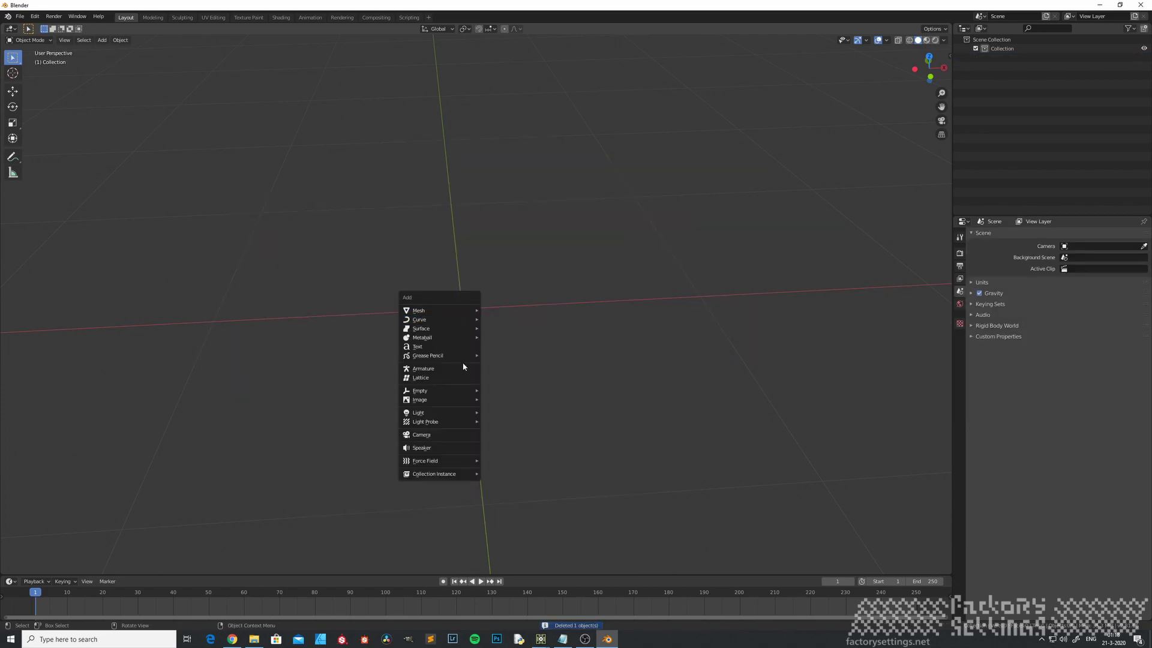
mouse_move(462, 423)
mouse_move(454, 326)
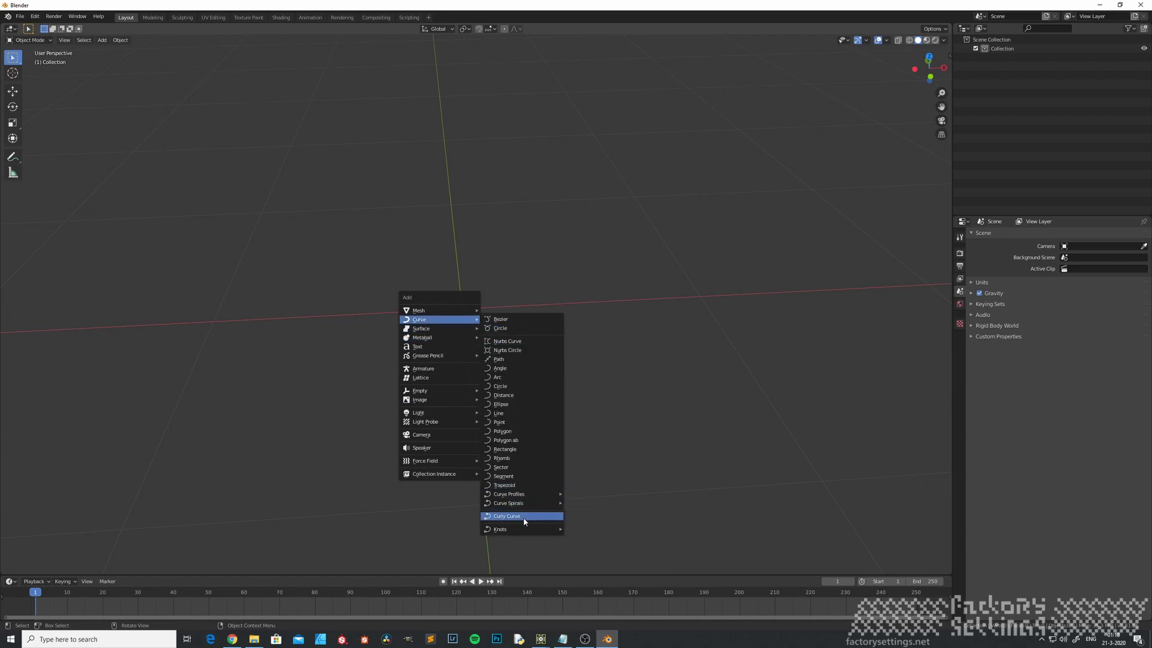
mouse_move(526, 529)
click(606, 531)
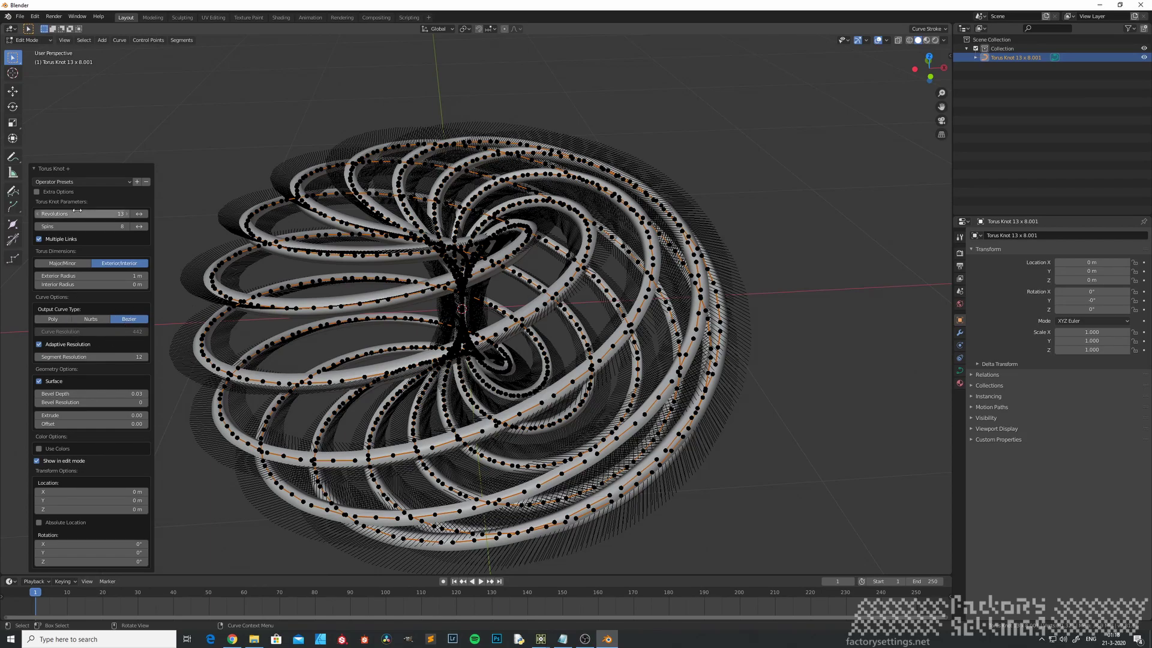
Try reducing the new torus knot's revolutions to 8.
click(38, 214)
click(37, 214)
click(38, 214)
click(38, 214)
click(38, 214)
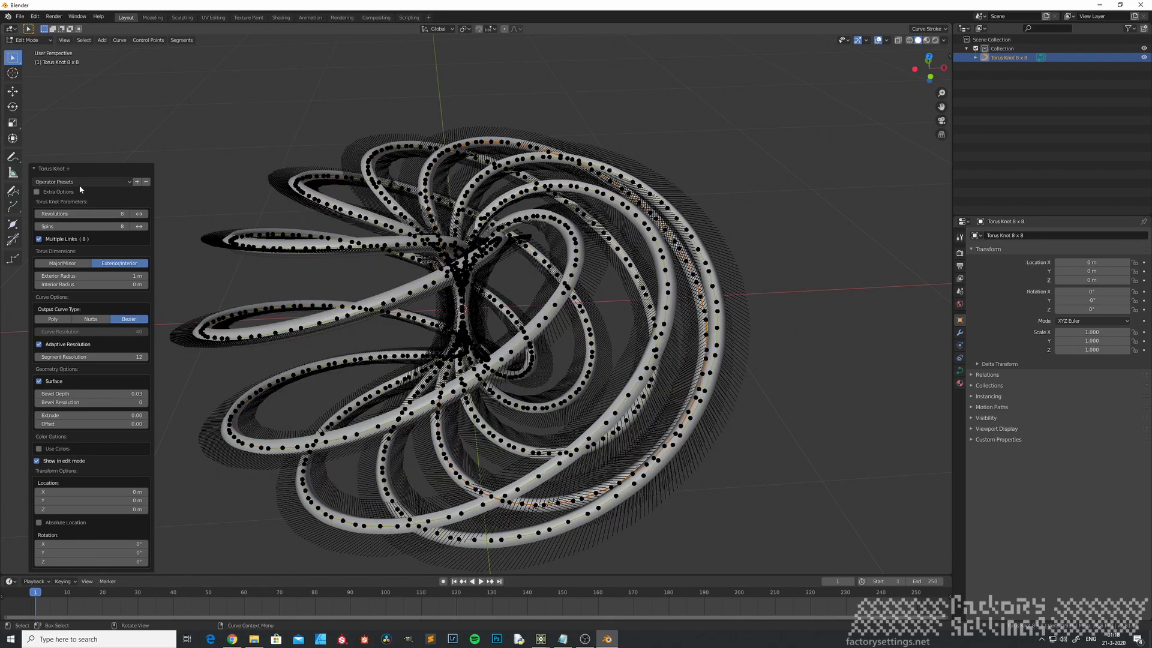
Load the torus knot preset with 13 revolutions and 8 spins, using Exterior/Interior dimensions and a Poly output curve type.
click(124, 183)
click(94, 206)
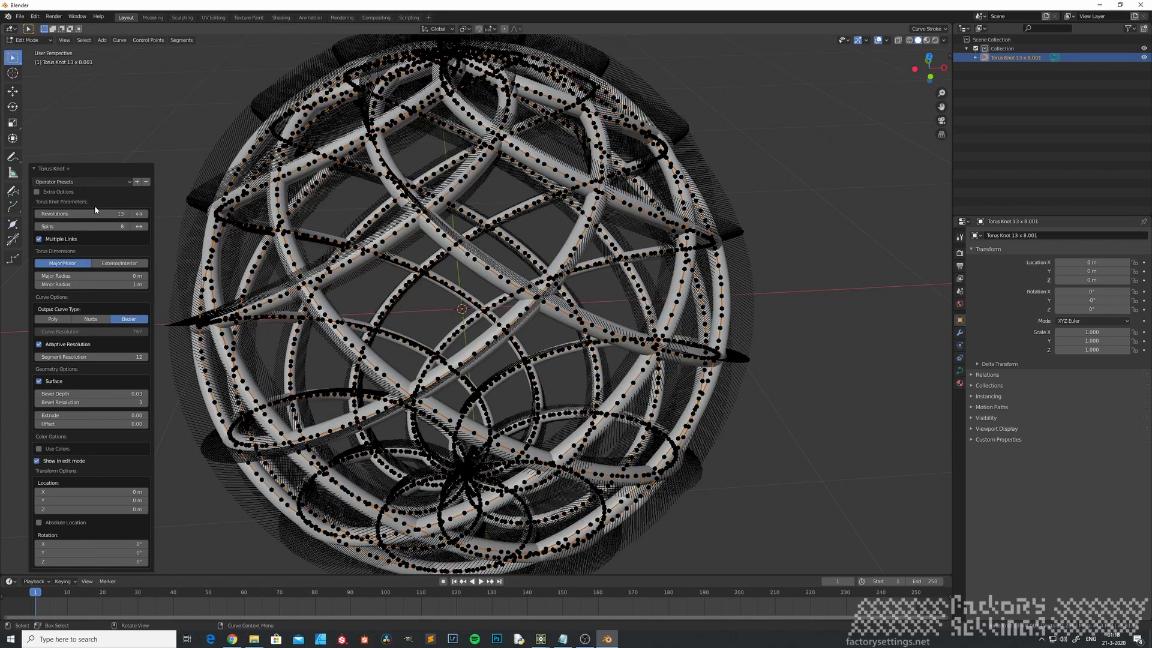
click(124, 264)
middle_drag(428, 331, 457, 285)
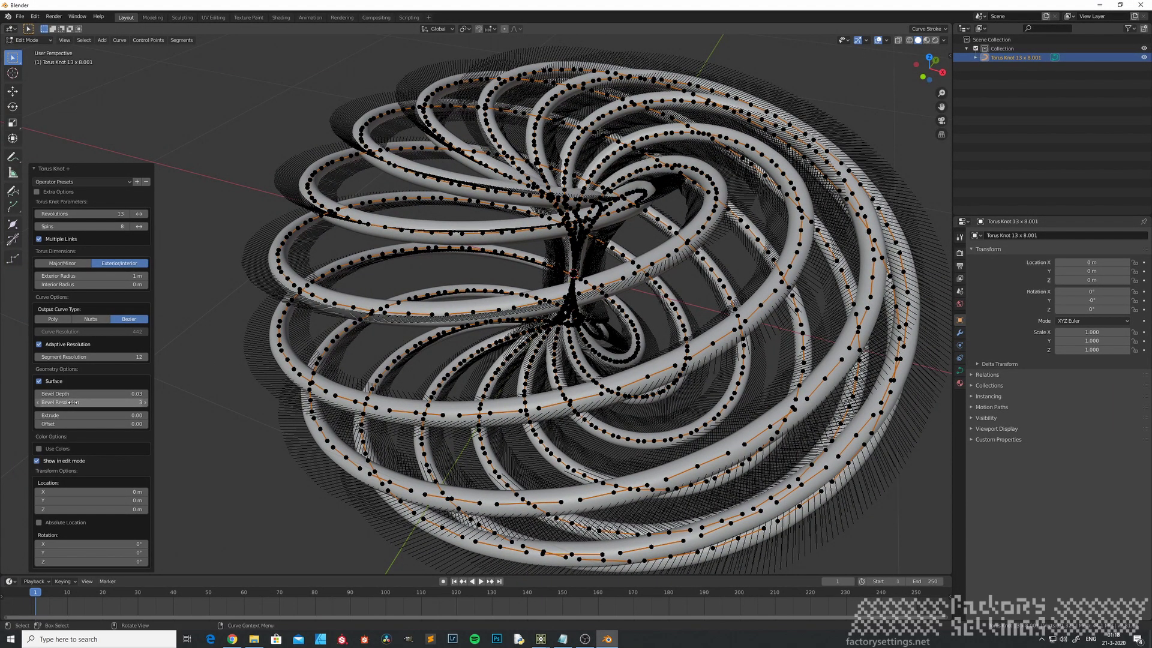
click(58, 321)
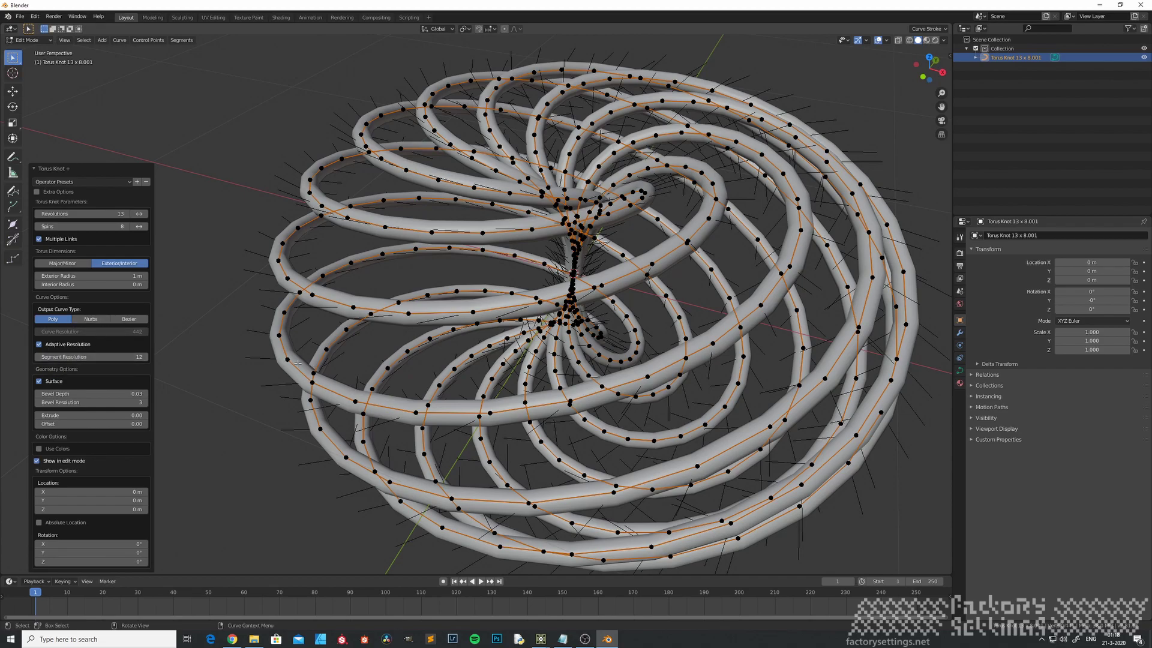
middle_drag(388, 314, 402, 314)
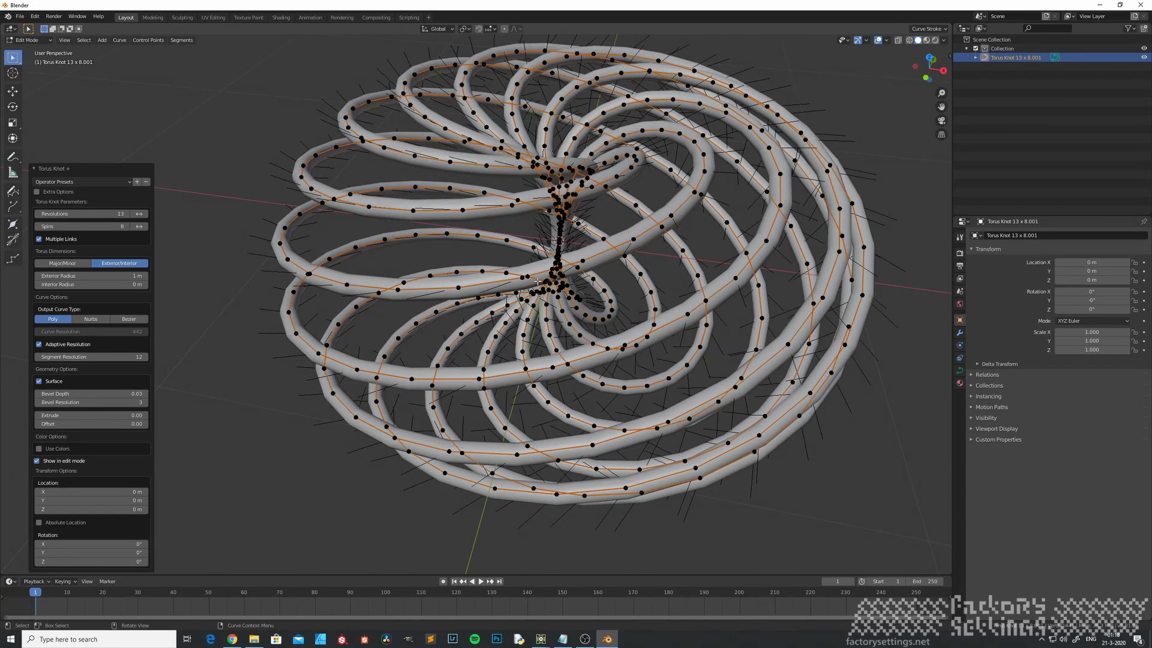
Return to Object Mode and convert the Poly torus knot curve to a mesh.
key(Tab)
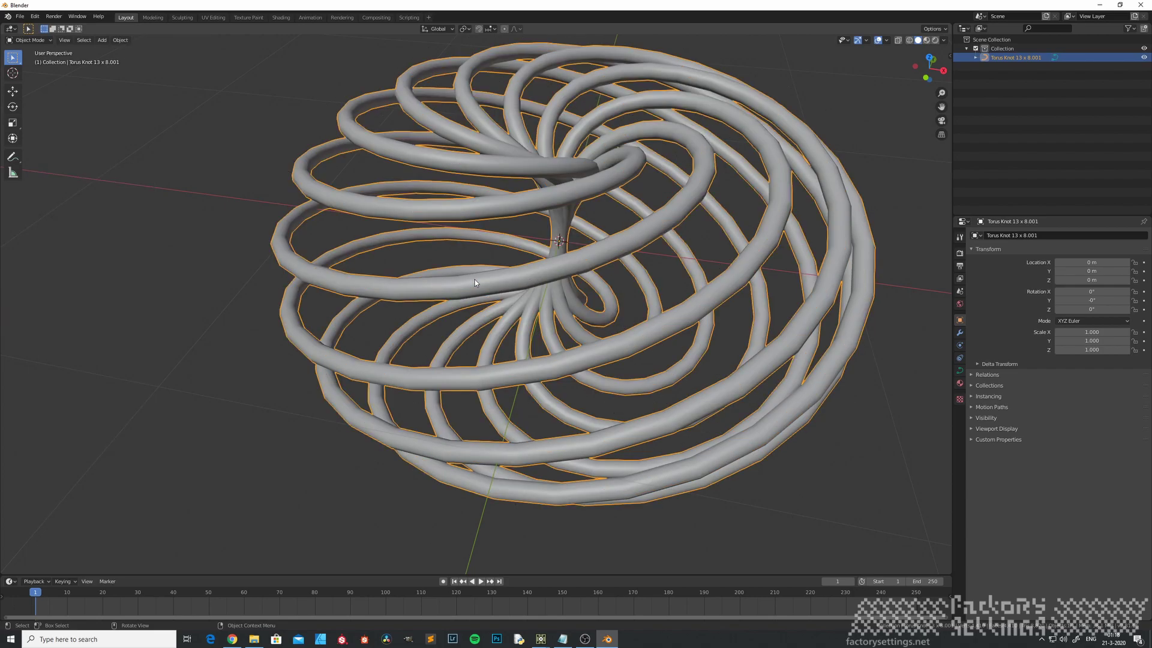
key(F3)
key(Return)
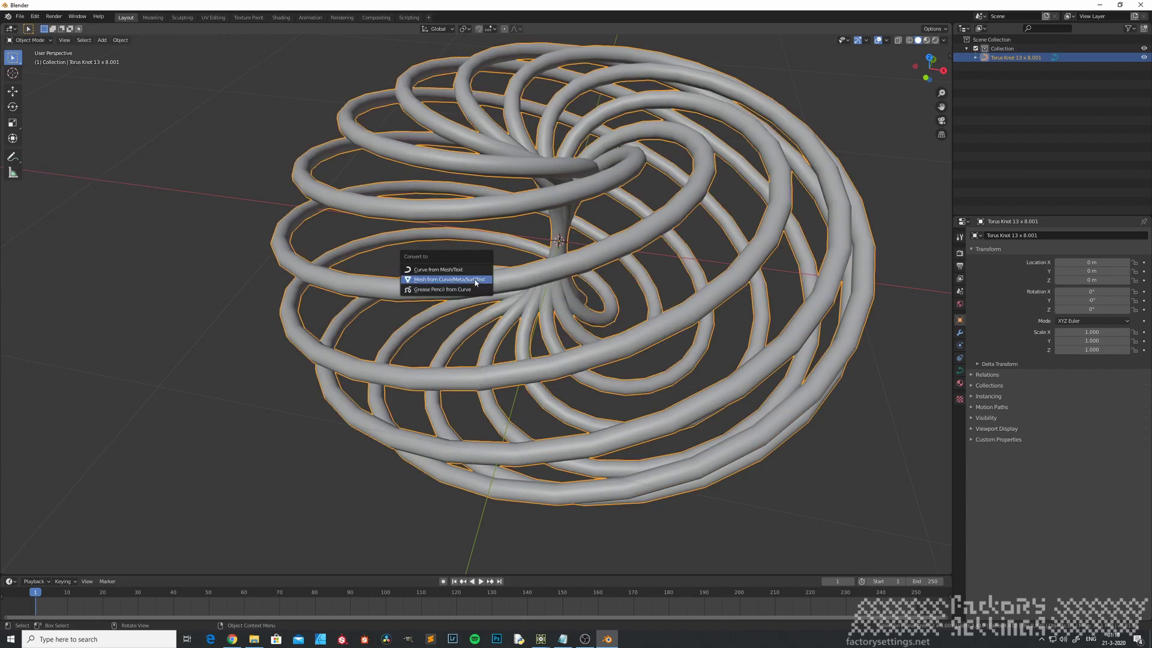
click(475, 283)
Inspect the lower-density mesh's vertex rings in Edit Mode, and return to Object Mode.
key(ctrl+Tab)
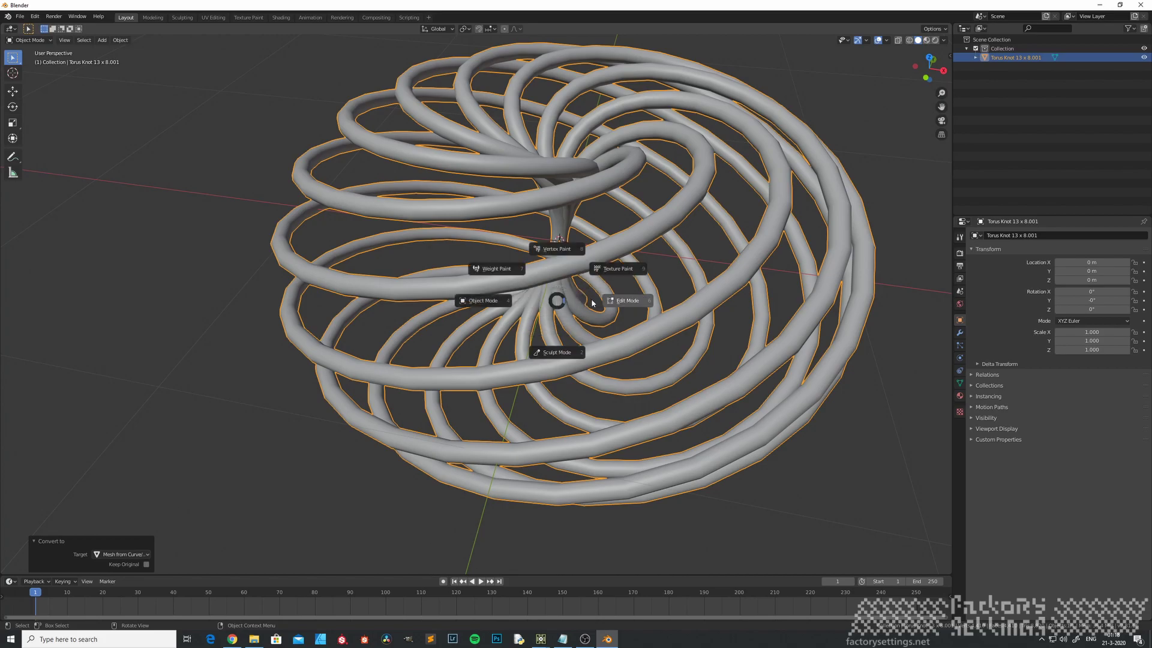
click(623, 302)
middle_drag(624, 302, 444, 324)
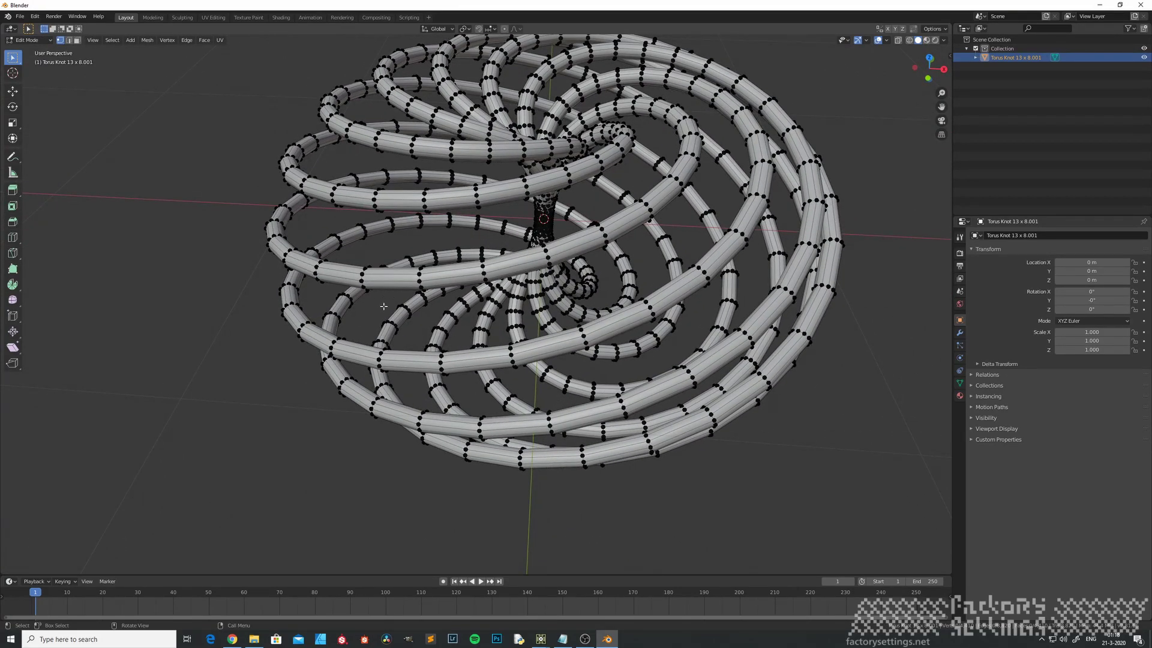
scroll(384, 306, up, 5)
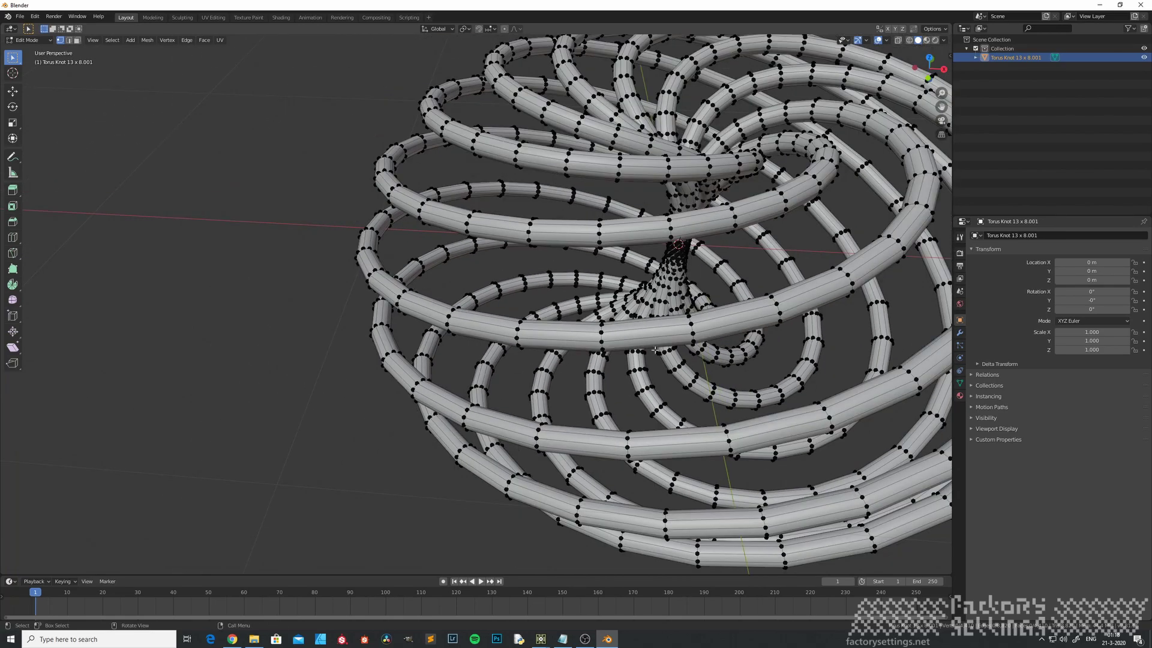
key(Tab)
scroll(462, 340, down, 6)
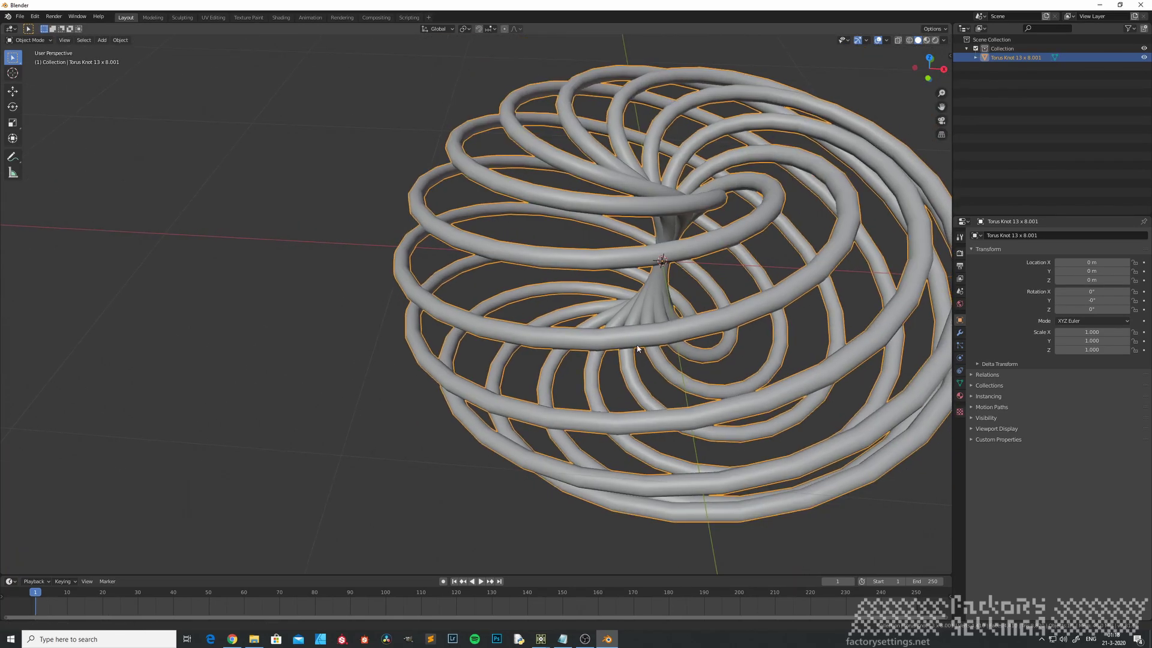
mouse_move(441, 335)
middle_down()
mouse_move(457, 319)
mouse_move(455, 331)
middle_up()
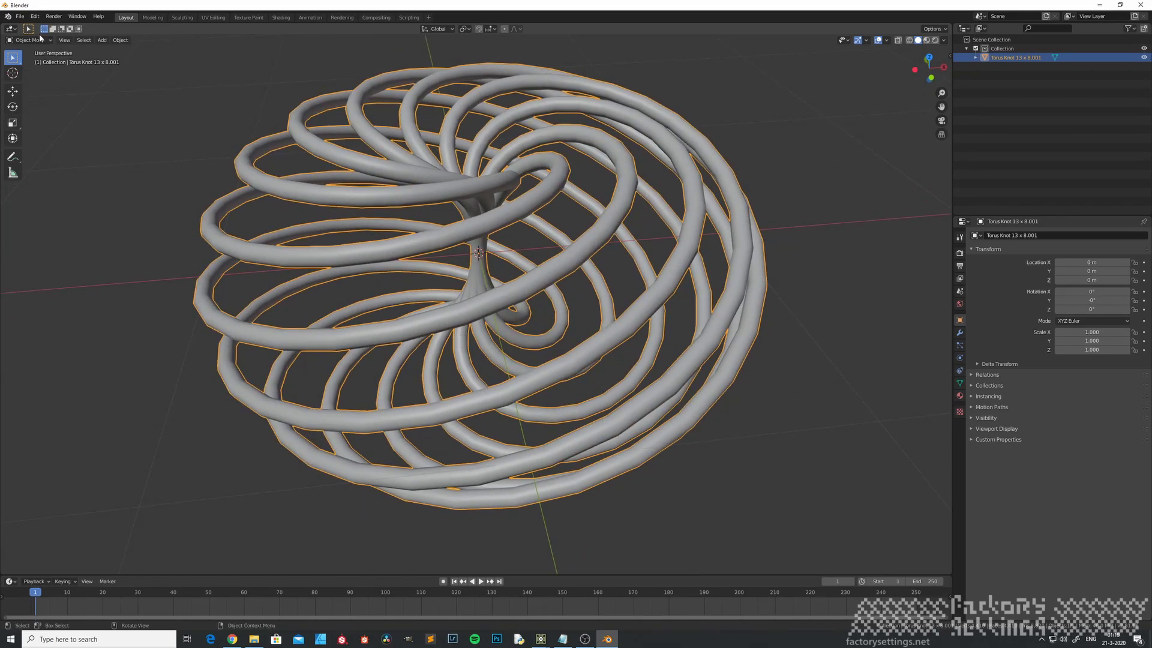
Put the torus knot mesh into Edit Mode and select two adjacent edge loops running lengthwise along the tube.
click(49, 39)
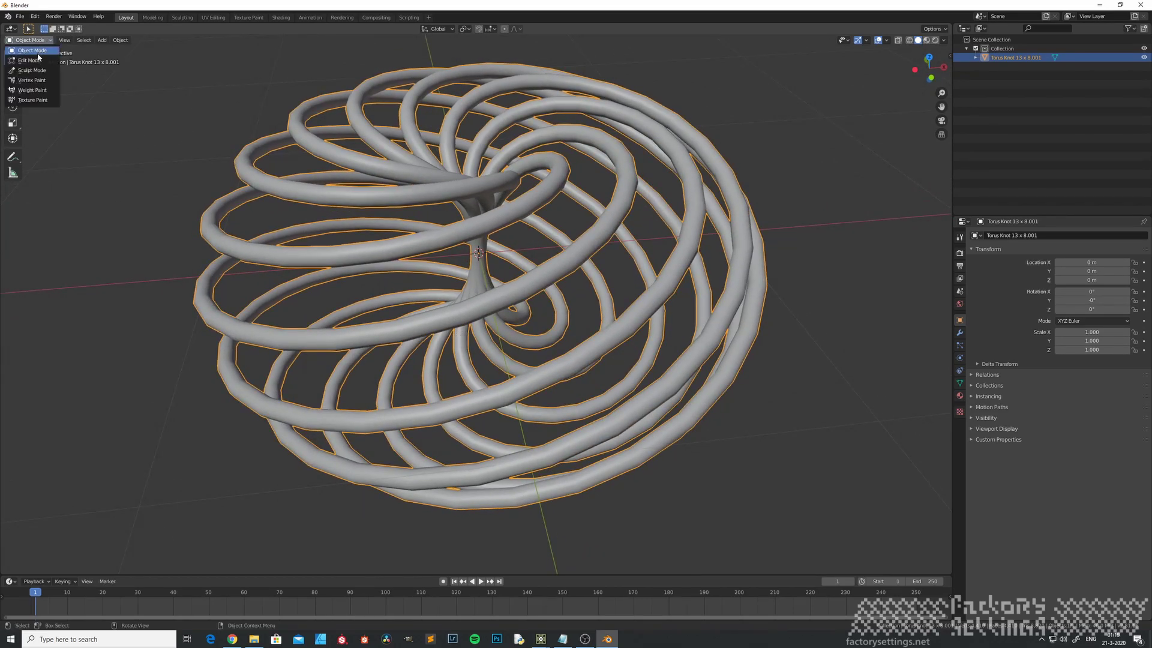
click(38, 61)
scroll(468, 266, up, 5)
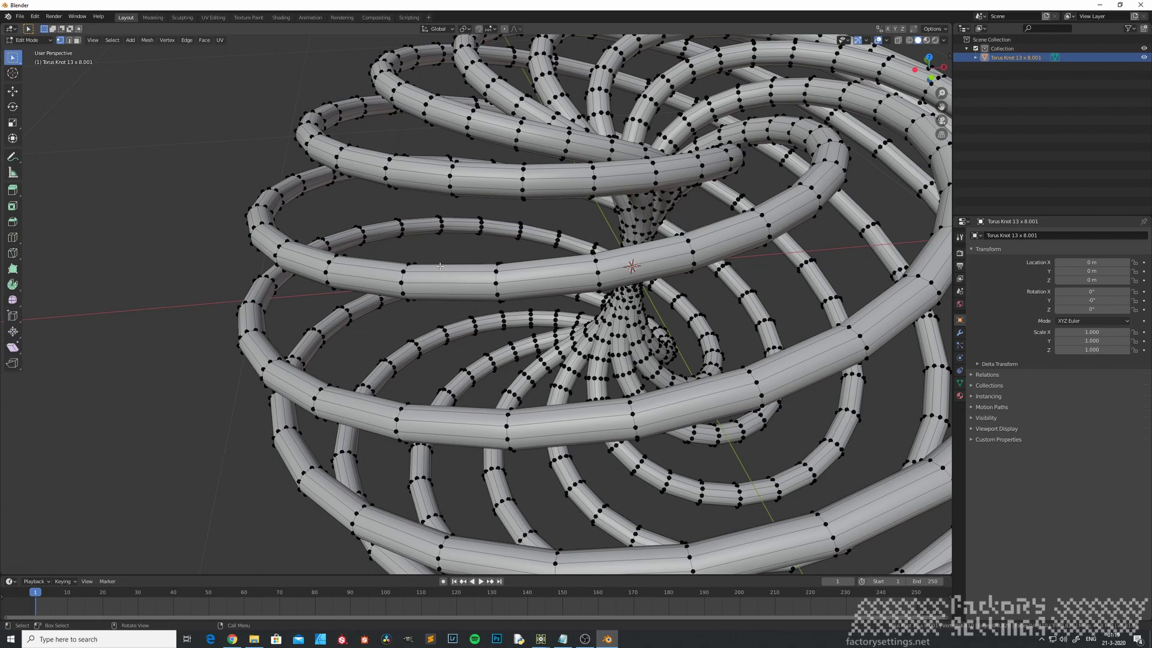
alt+click(440, 282)
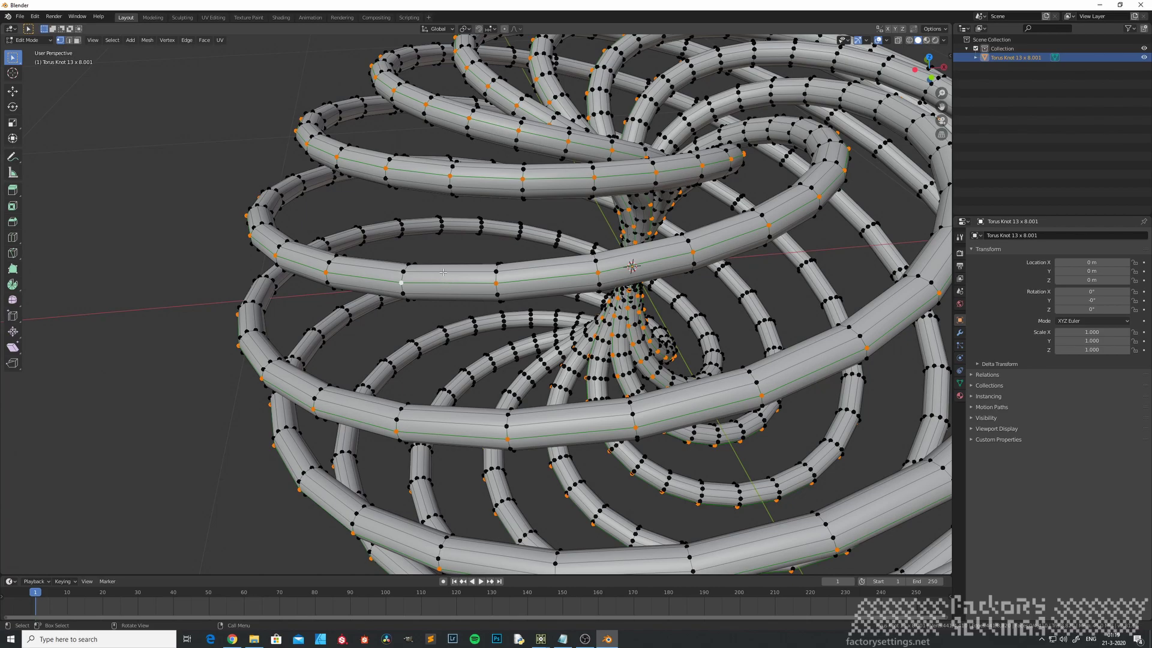
alt+click(445, 272)
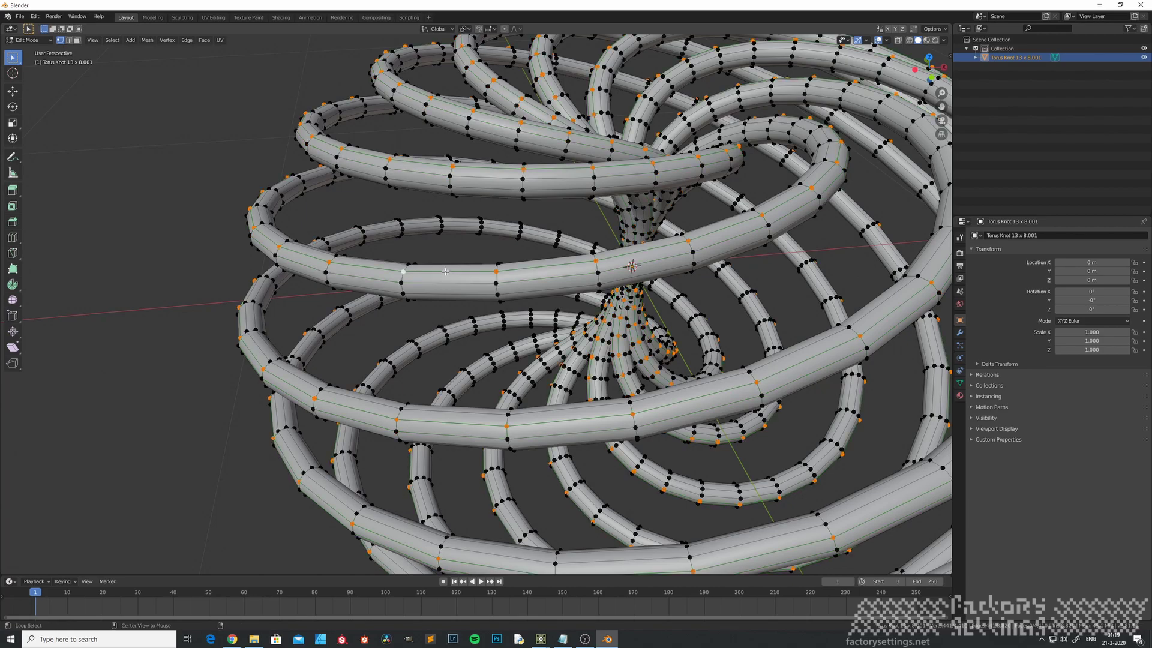
alt+click(446, 278)
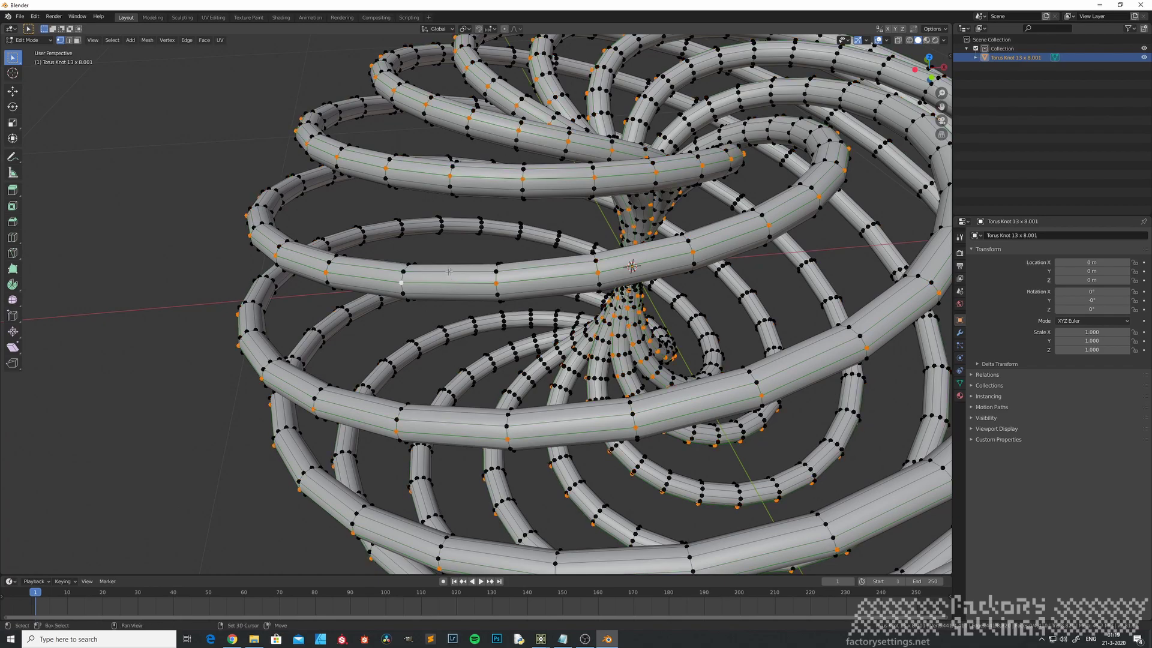
alt+shift+click(448, 272)
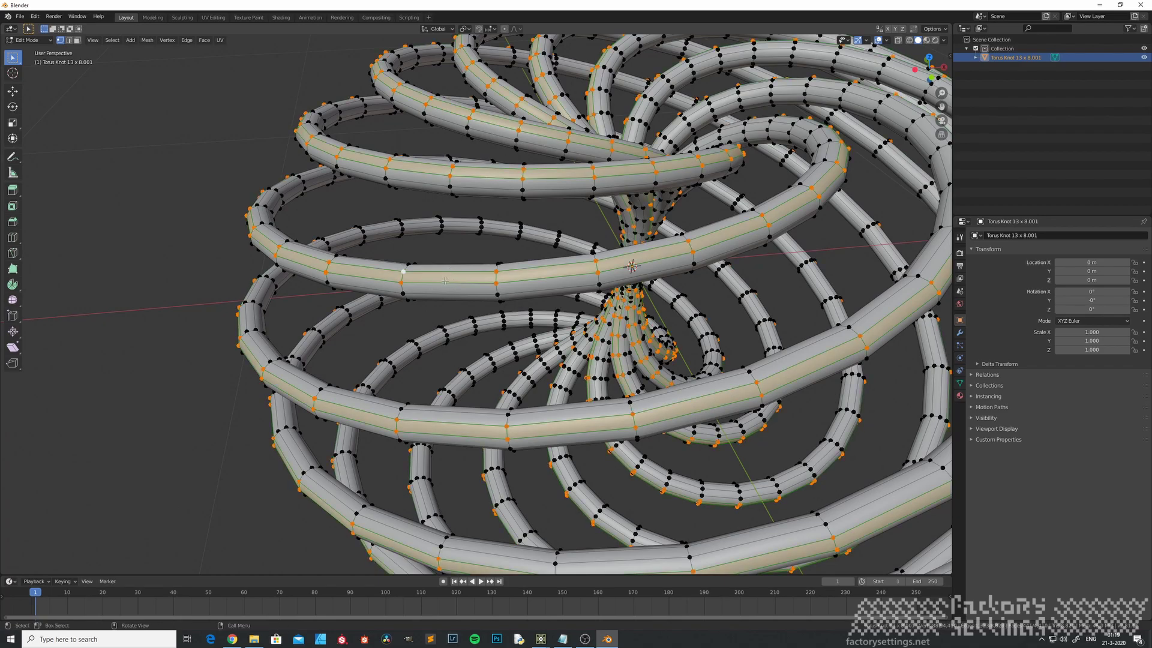
scroll(446, 282, down, 1)
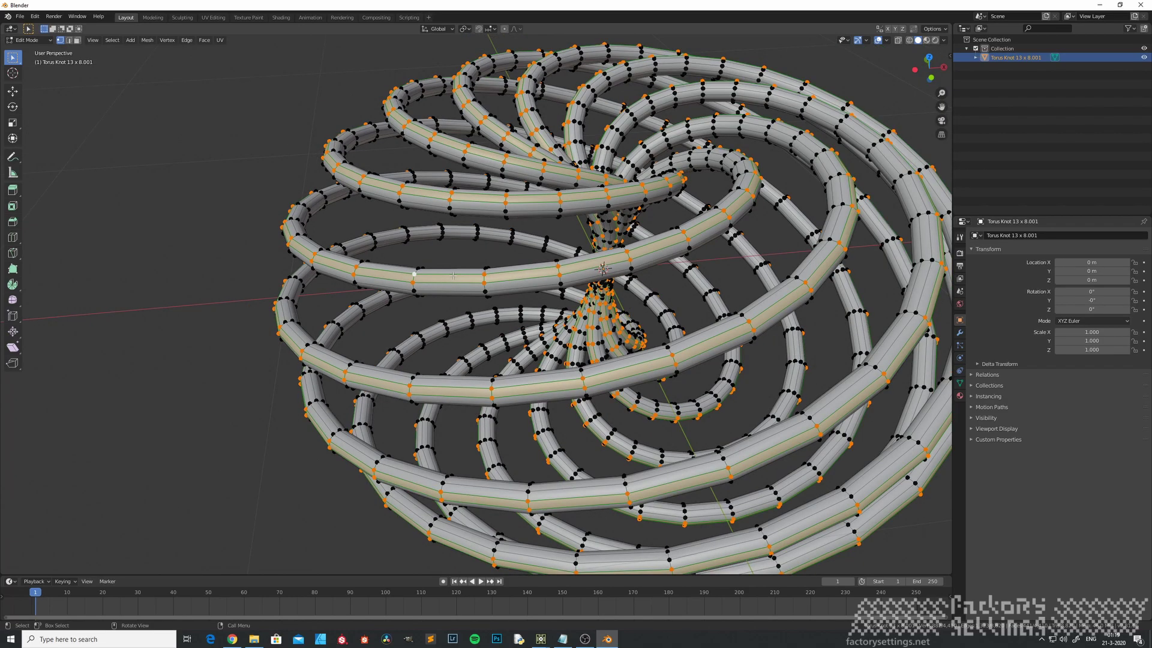
scroll(453, 275, up, 3)
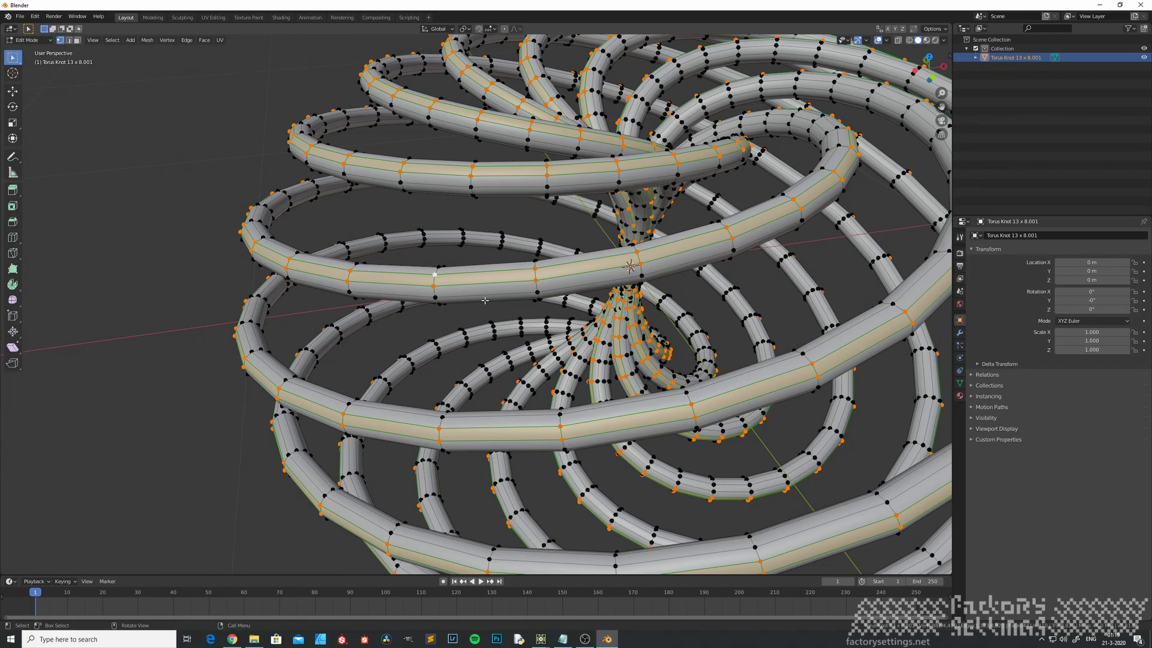
scroll(555, 323, down, 1)
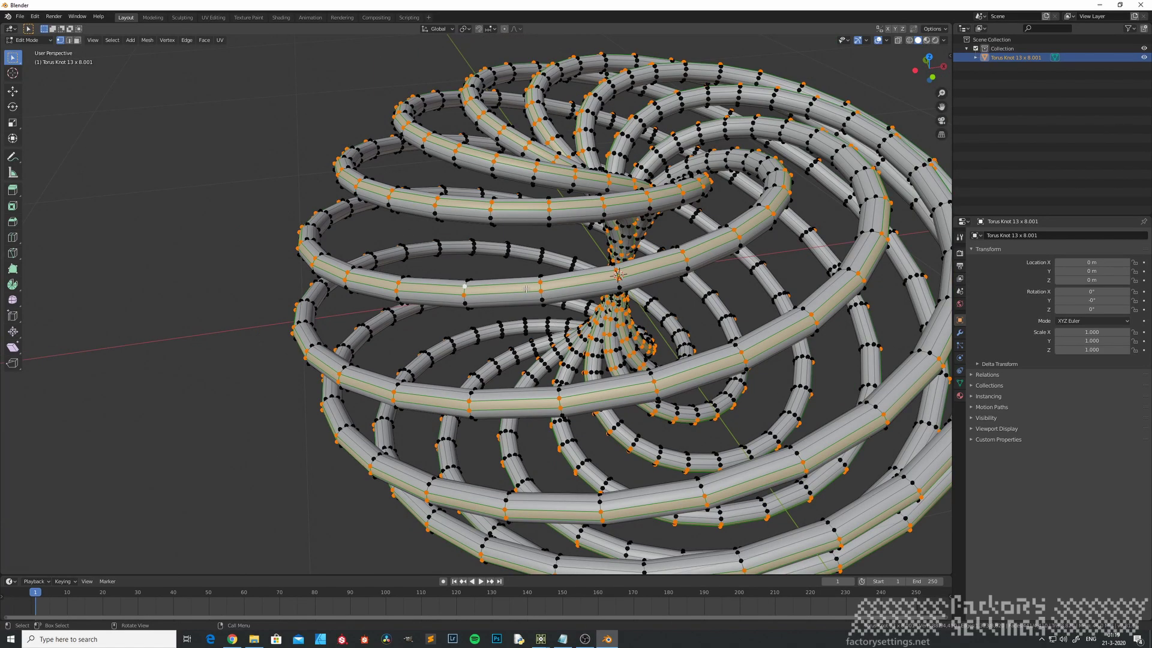
Invert the selection and delete the vertices outside the two edge loops, leaving only a thin strip of the torus knot.
scroll(526, 288, up, 1)
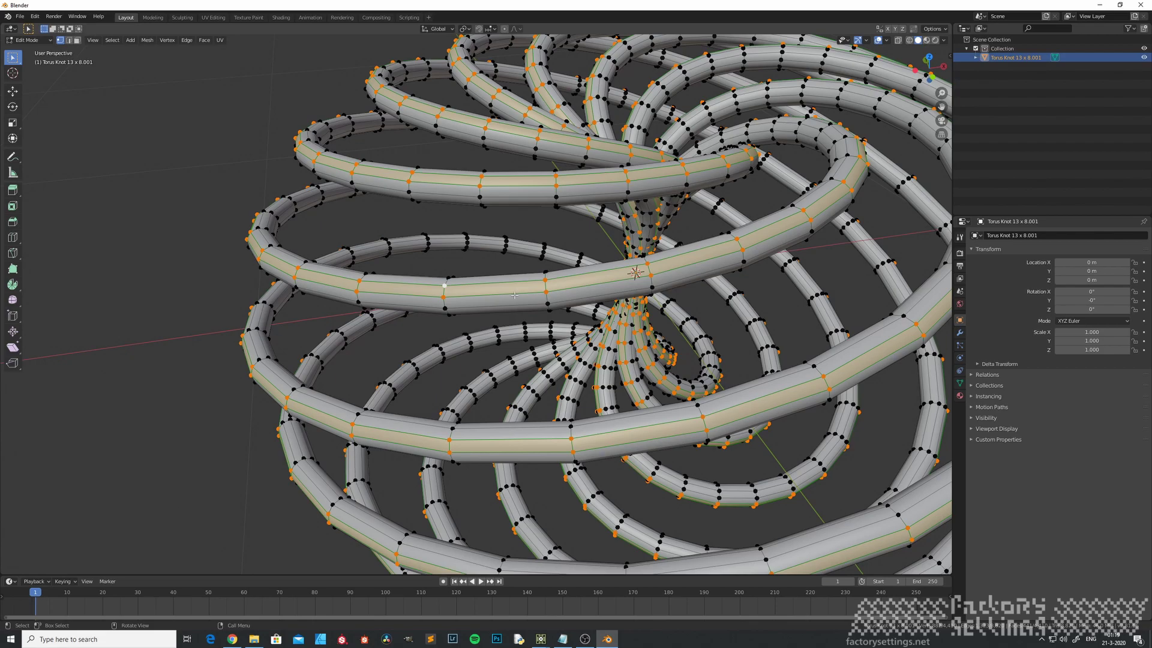
key(ctrl+i)
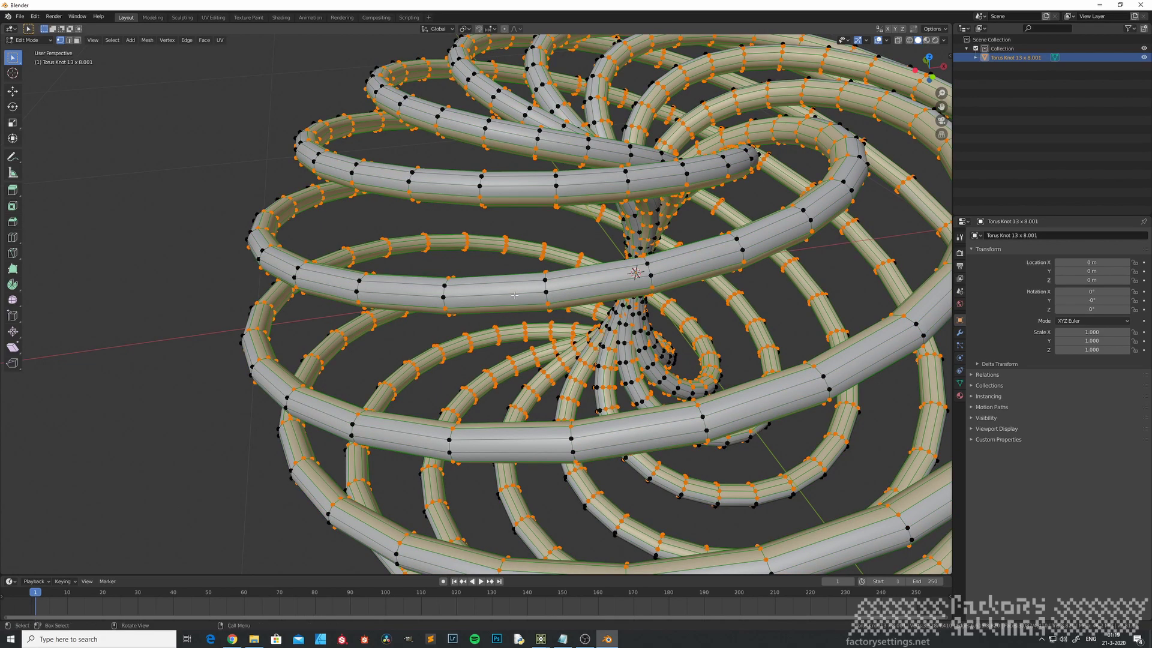
key(x)
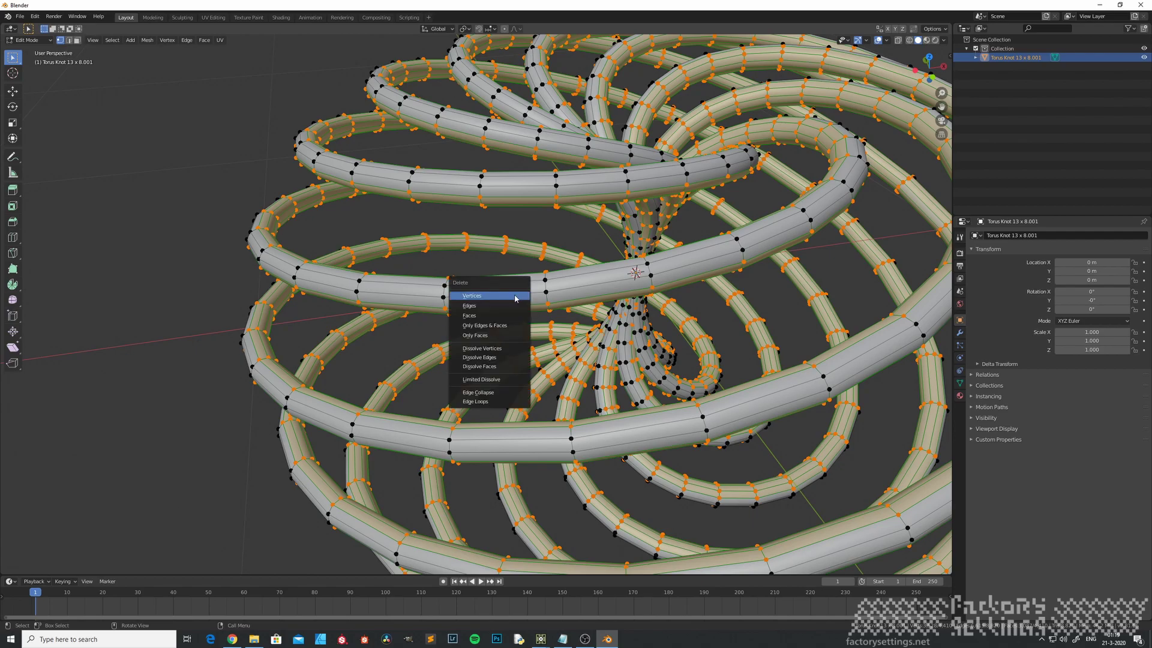
click(514, 296)
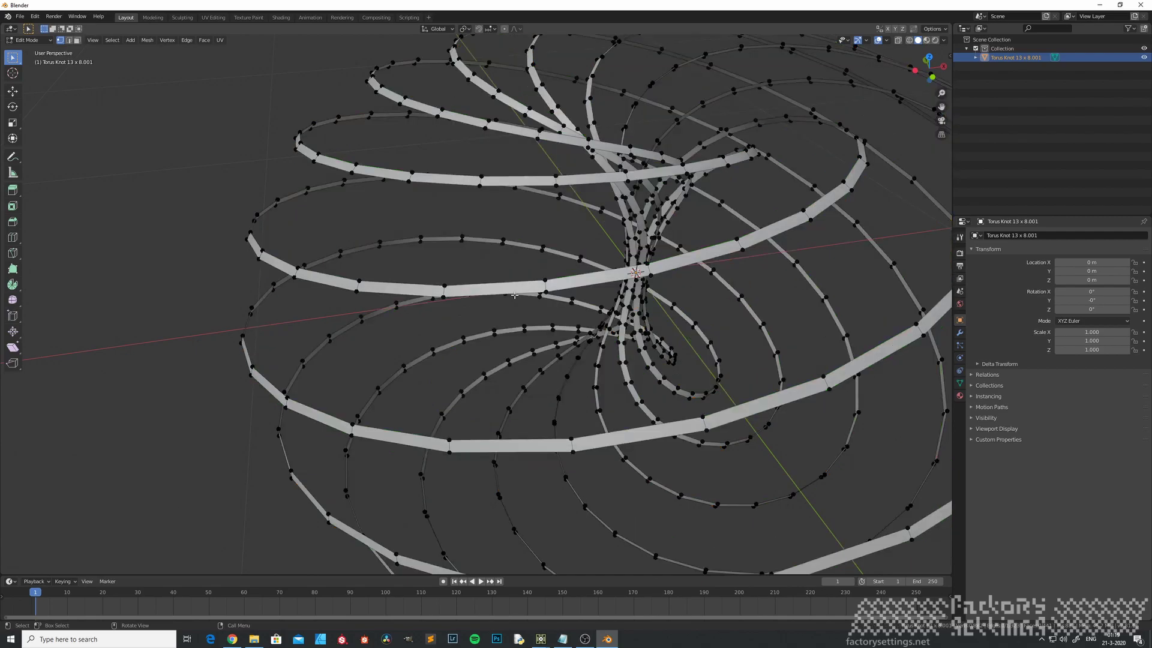
scroll(638, 344, down, 3)
middle_drag(638, 343, 402, 311)
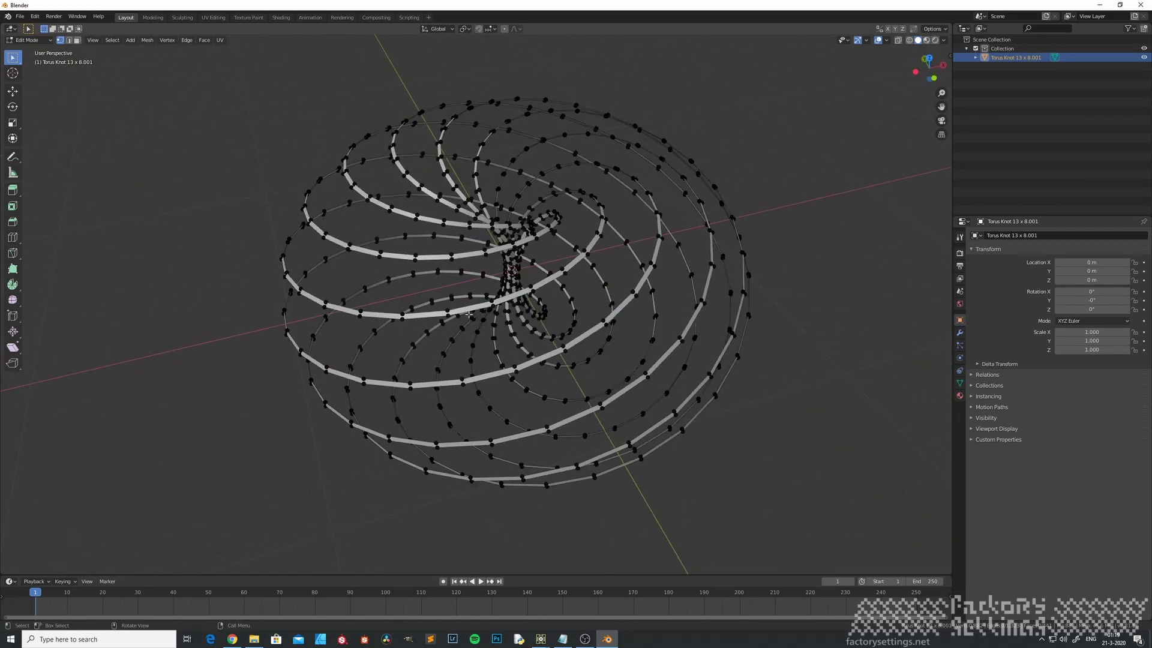
Check the remaining strip's face count in the mesh statistics, and return to Object Mode.
scroll(401, 310, up, 2)
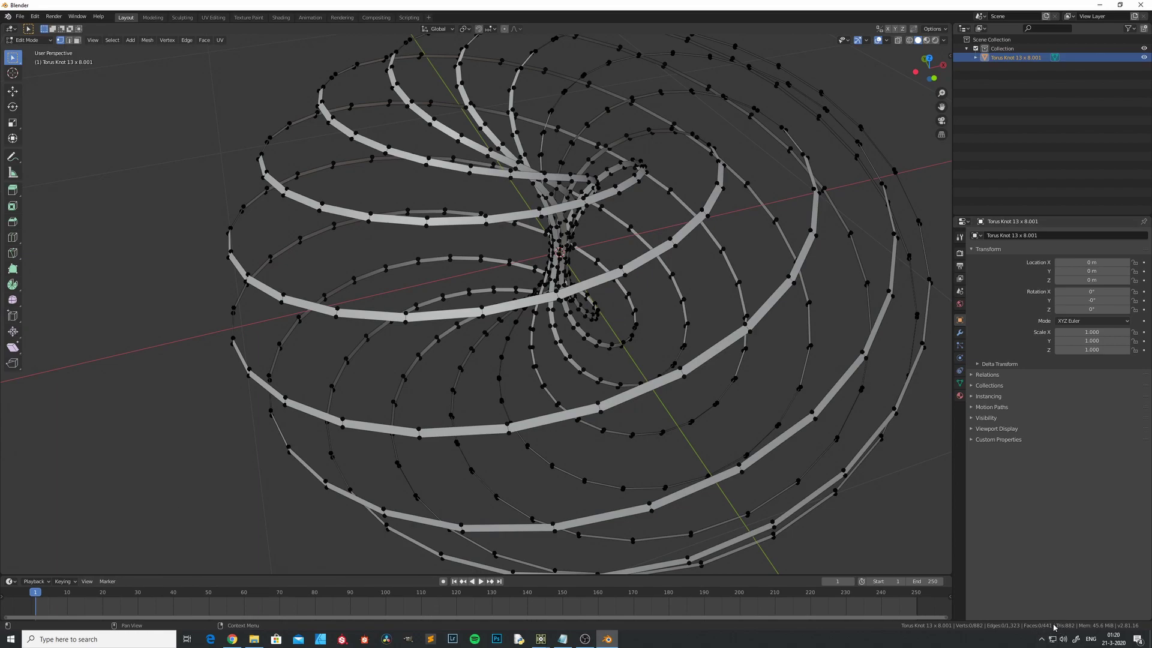
scroll(531, 324, down, 2)
middle_drag(531, 324, 436, 347)
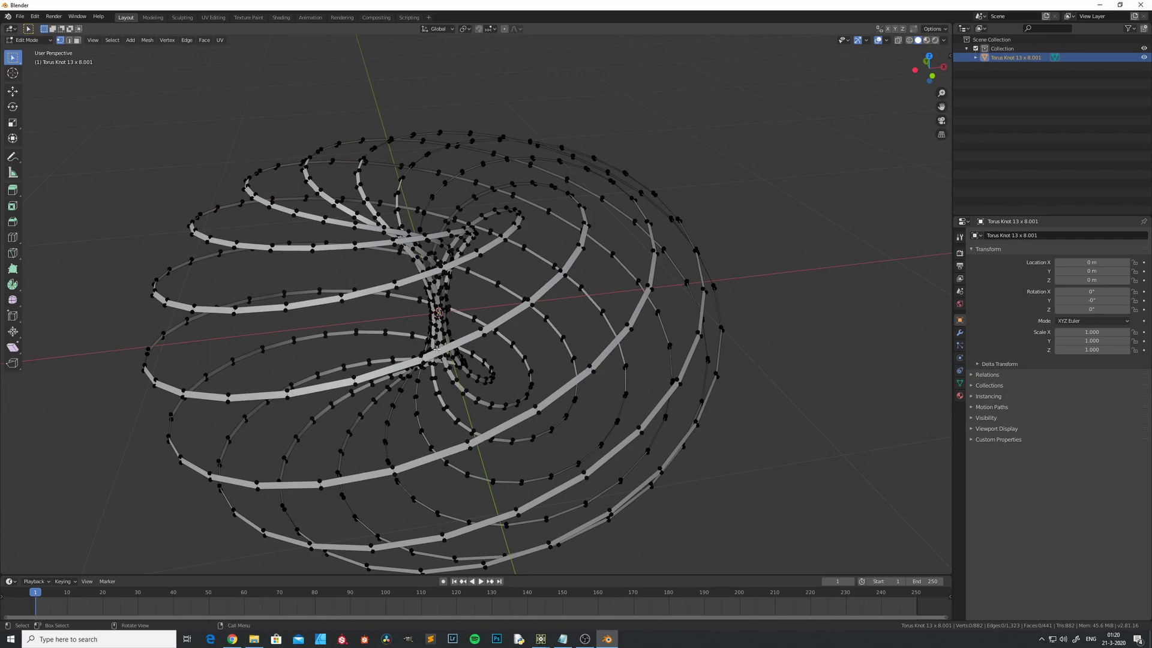
key(Tab)
scroll(352, 352, down, 1)
mouse_move(351, 354)
middle_down()
mouse_move(380, 326)
mouse_move(353, 374)
mouse_move(363, 354)
middle_up()
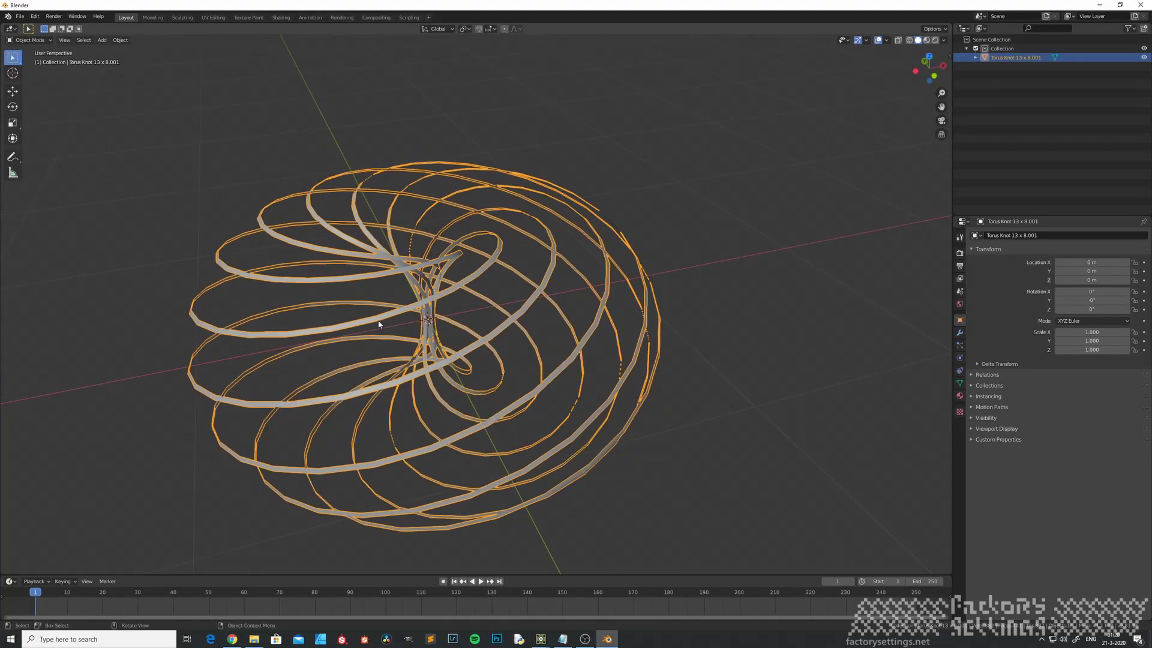
Set up an FBX export to the Sentence_instance_part3 fbx folder, limited to Selected Objects and Mesh types, and cancel it.
click(19, 17)
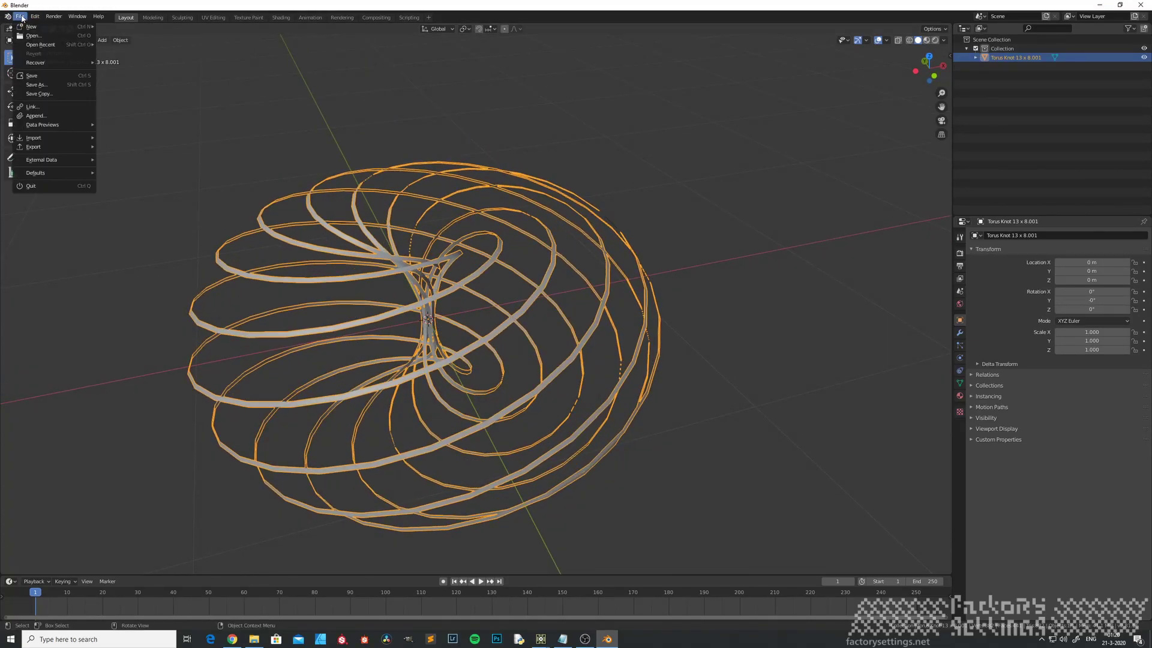
mouse_move(36, 147)
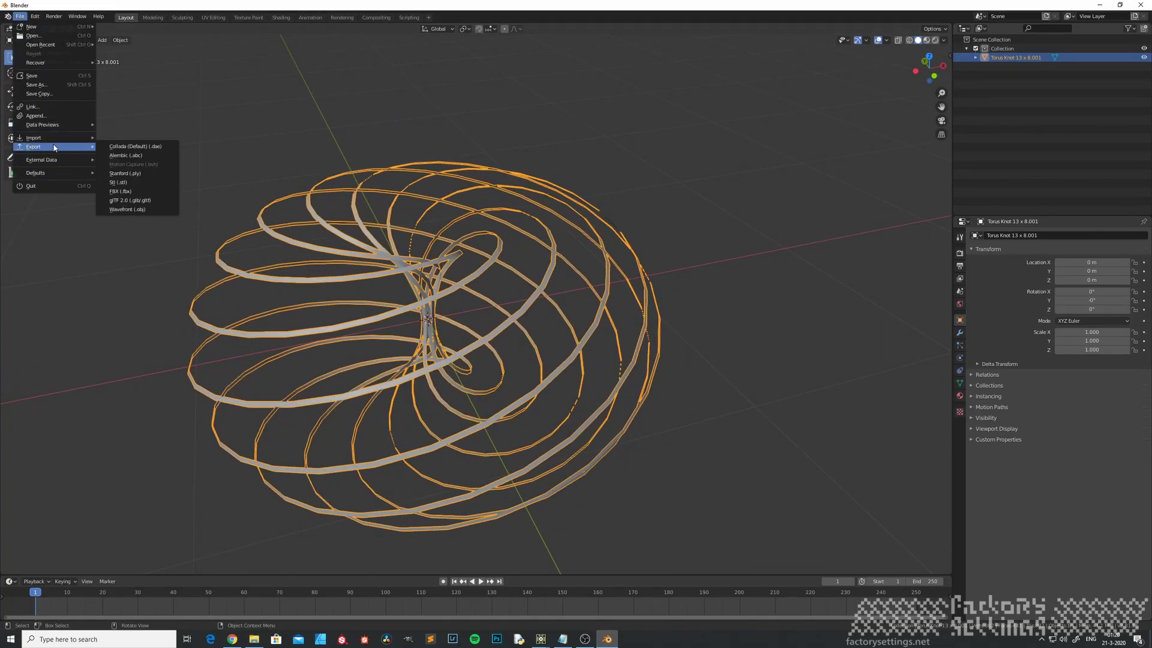
click(132, 192)
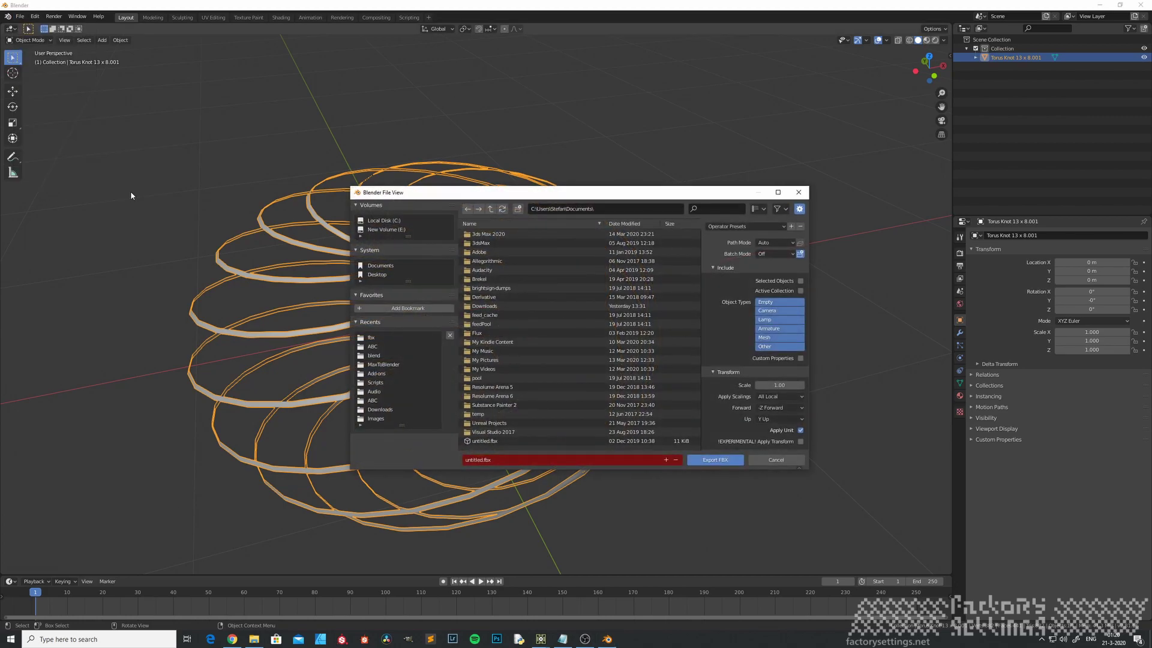
click(371, 338)
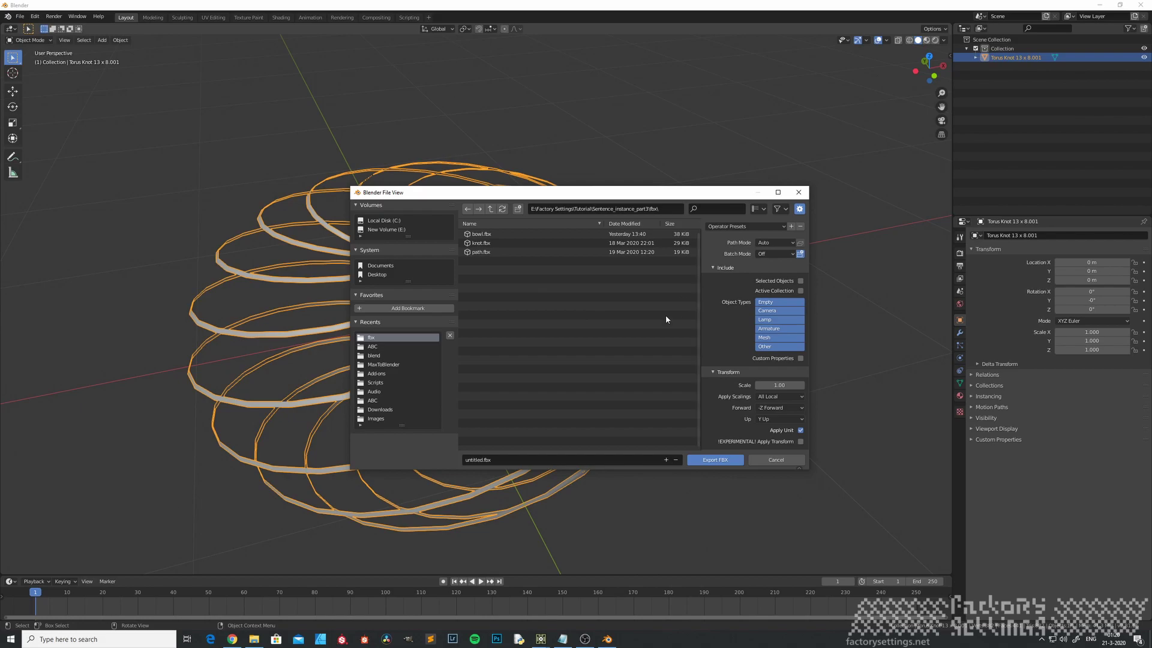
click(800, 281)
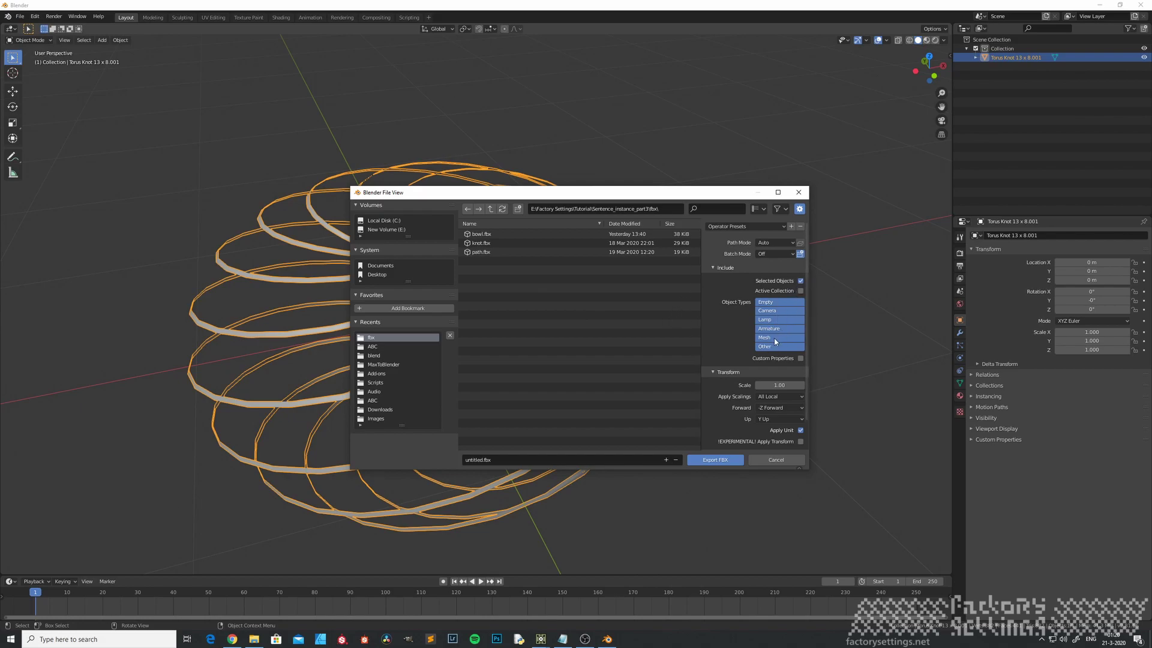
click(775, 339)
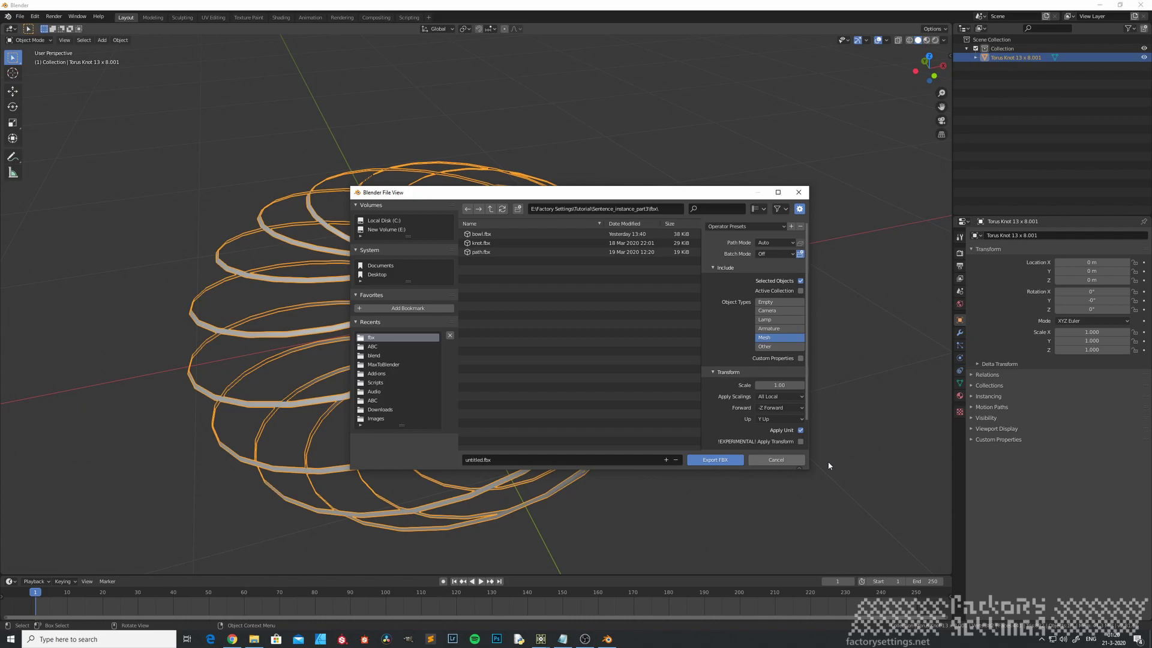
click(772, 460)
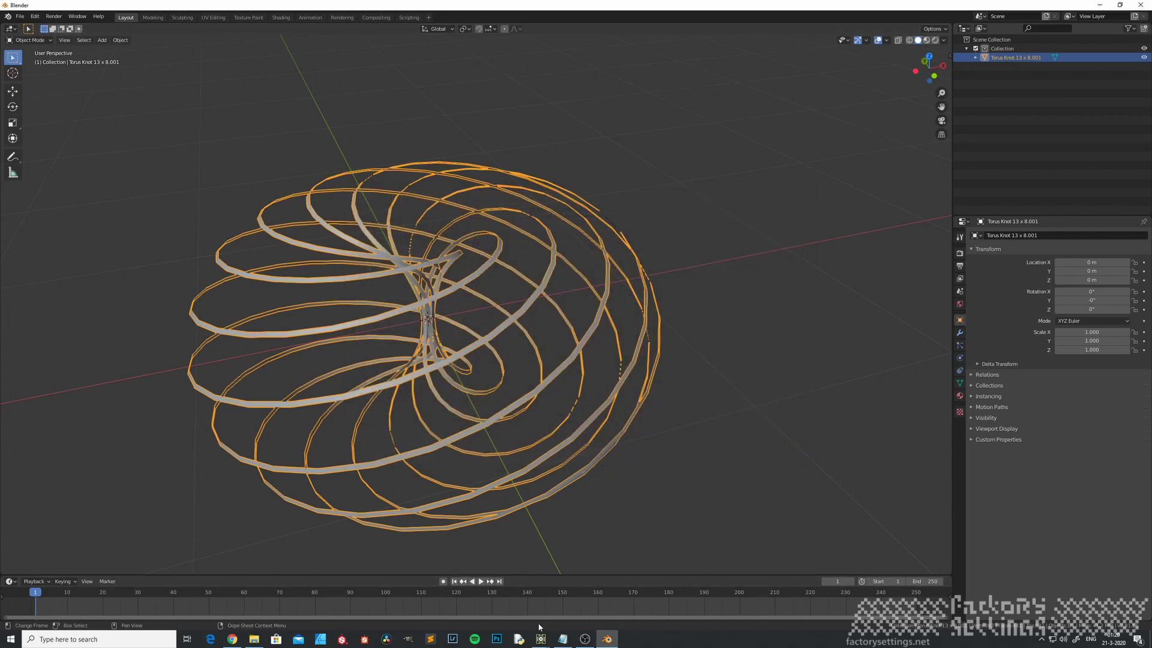
Switch to TouchDesigner and import bowl.fbx from the fbx folder into the project1 network below base2.
mouse_move(541, 640)
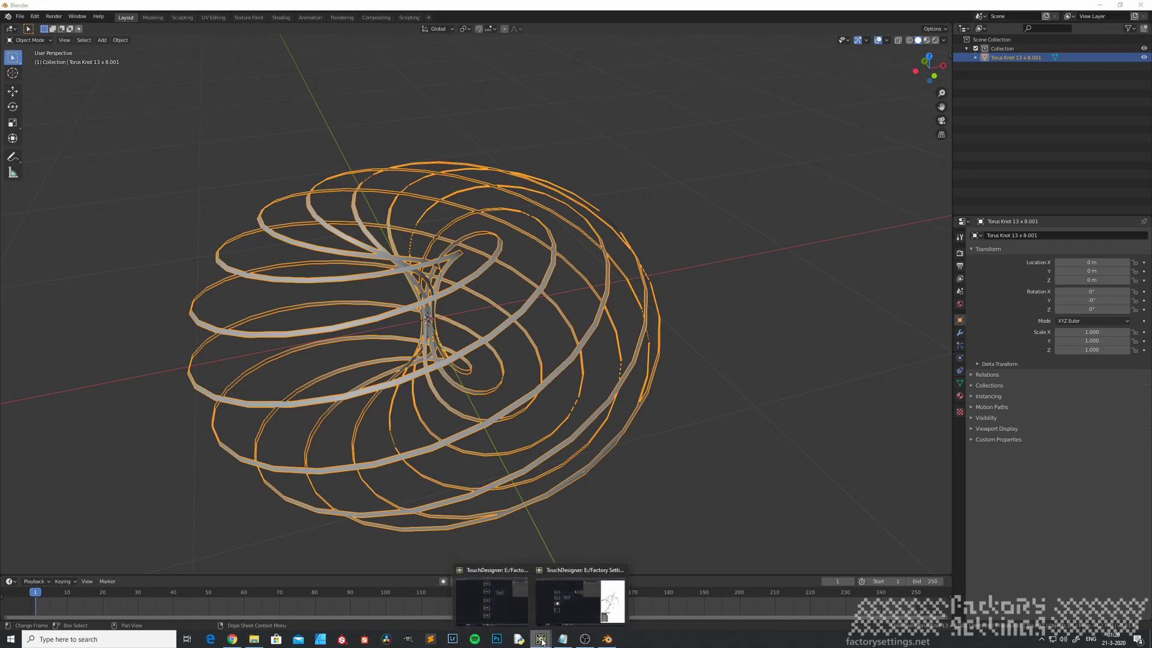
click(567, 606)
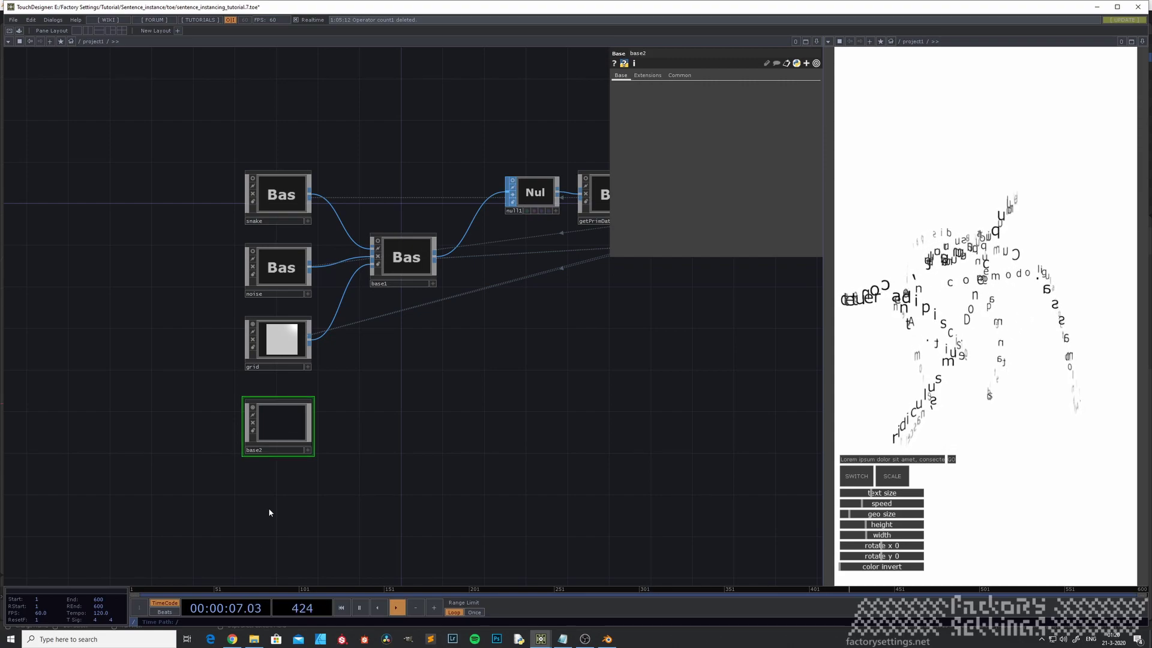
click(255, 641)
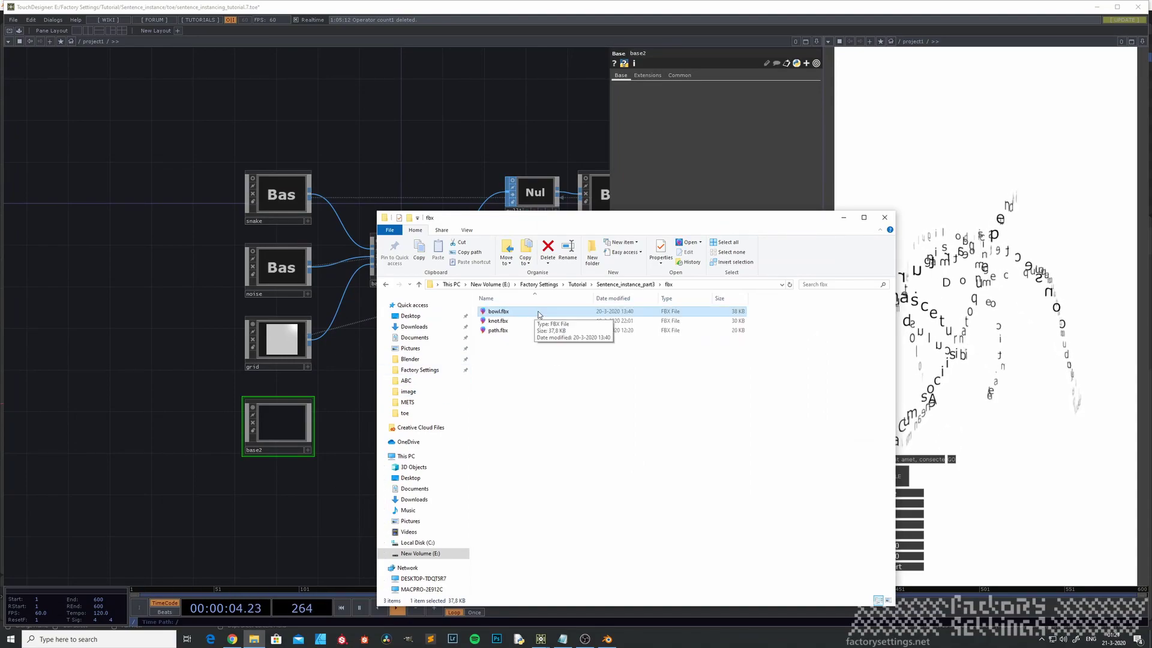
drag(539, 315, 289, 513)
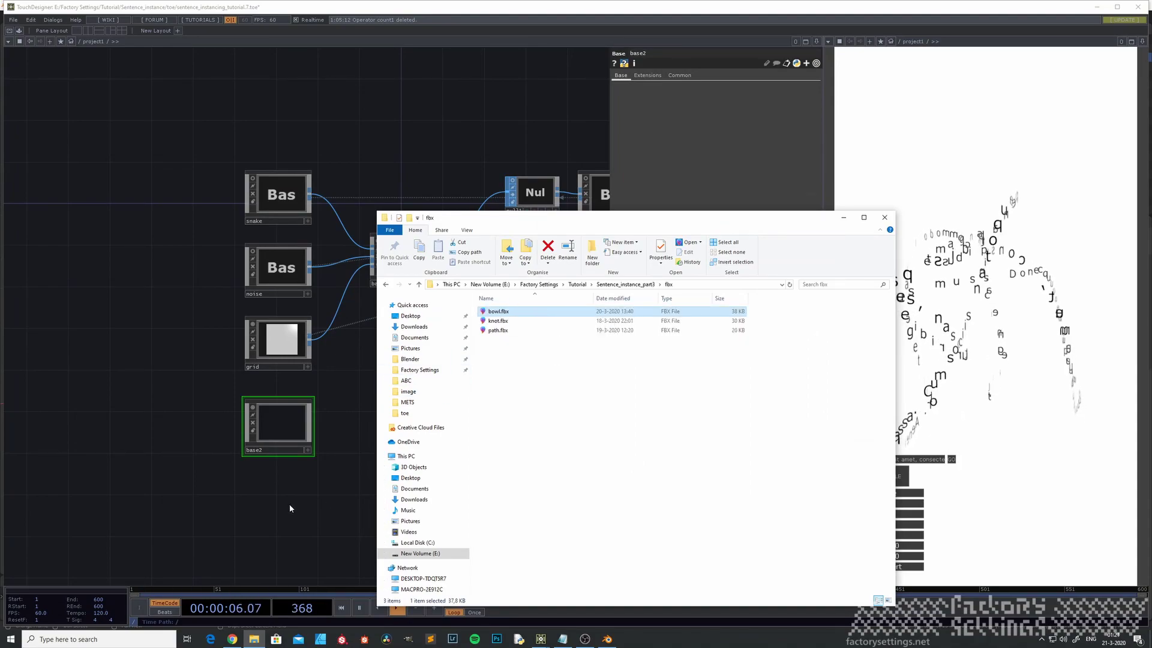
click(288, 508)
drag(358, 499, 369, 434)
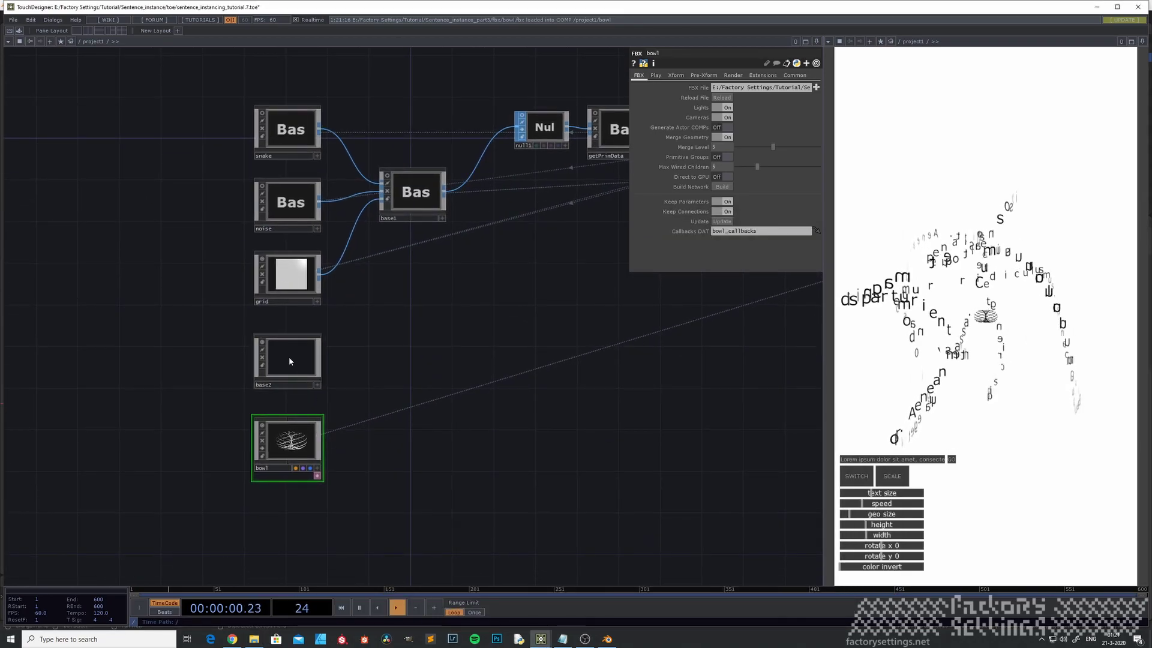
Delete the empty base2 component and move the bowl component into its place below grid.
click(289, 360)
key(Delete)
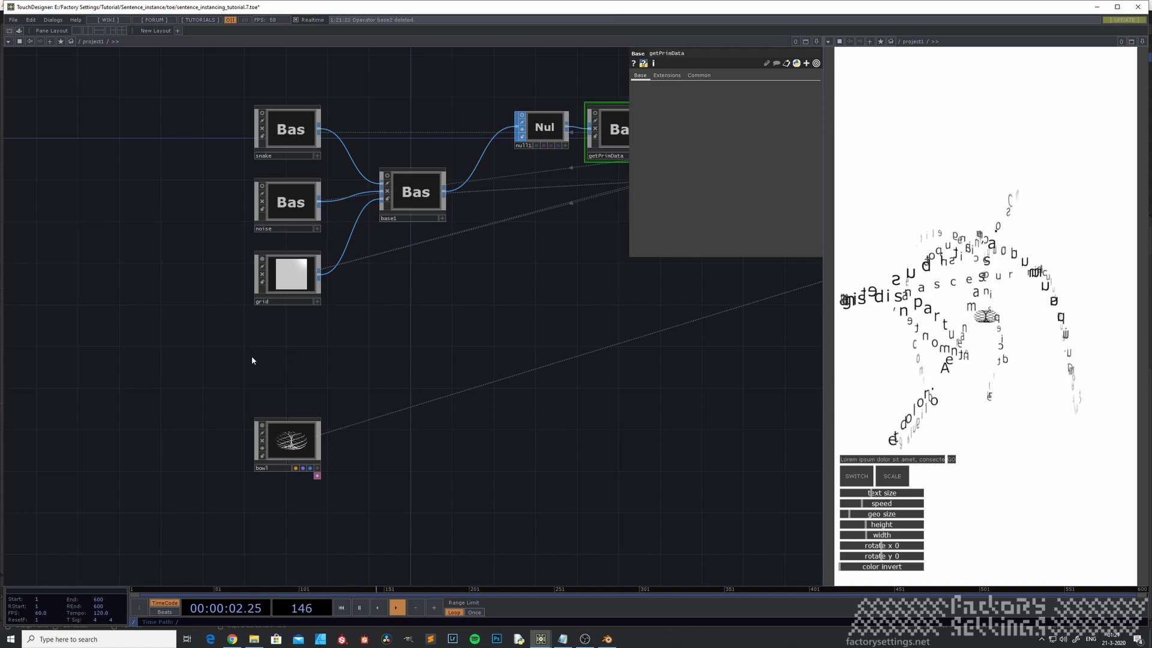
drag(304, 442, 304, 359)
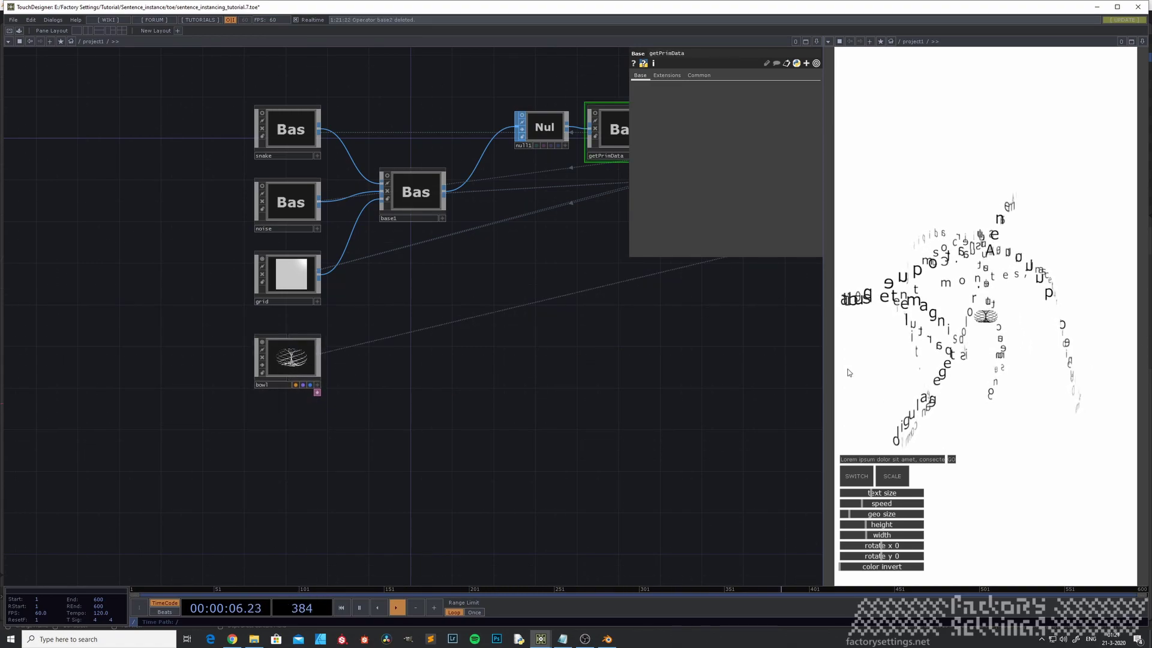
Turn off the render flag of the bowl component so it is left out of the output.
click(303, 385)
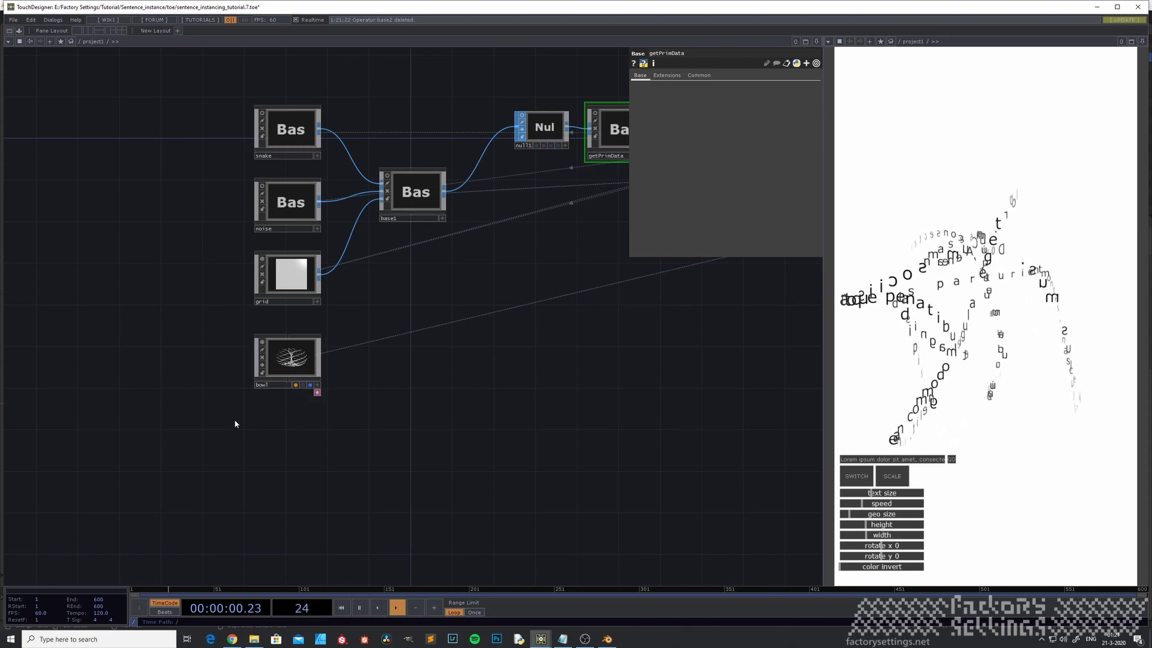
scroll(239, 420, up, 3)
scroll(310, 404, up, 3)
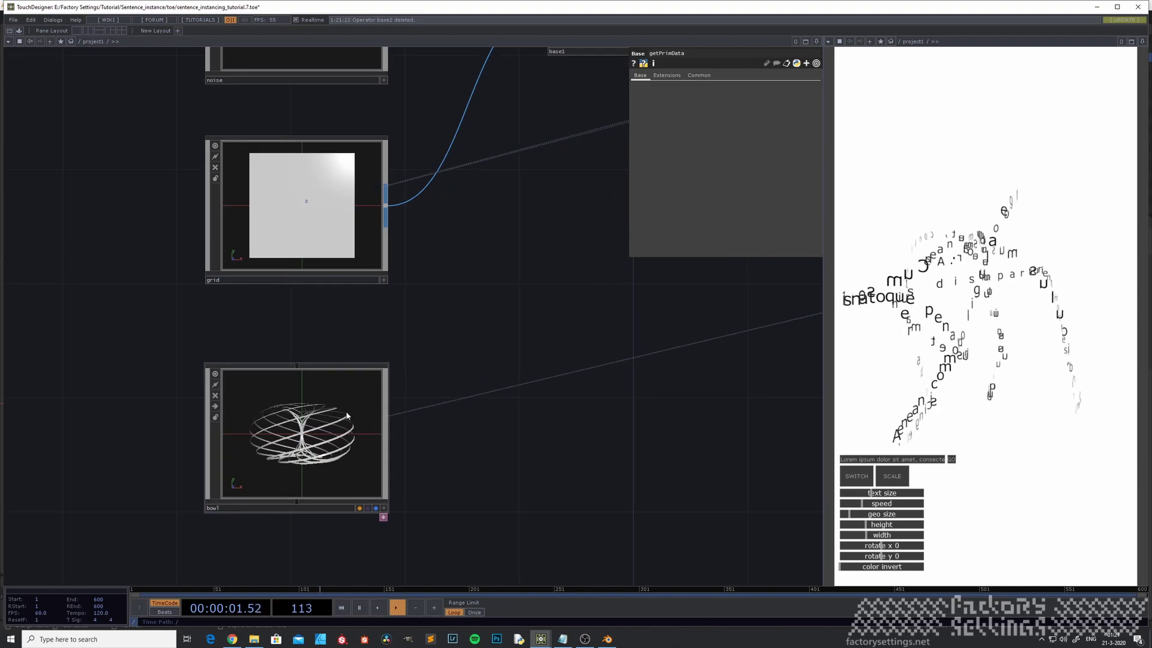
scroll(333, 448, down, 3)
Go inside bowl and its Torus_Knot_13_x_8 geometry, and check the mesh operator's info for its primitive count.
click(323, 449)
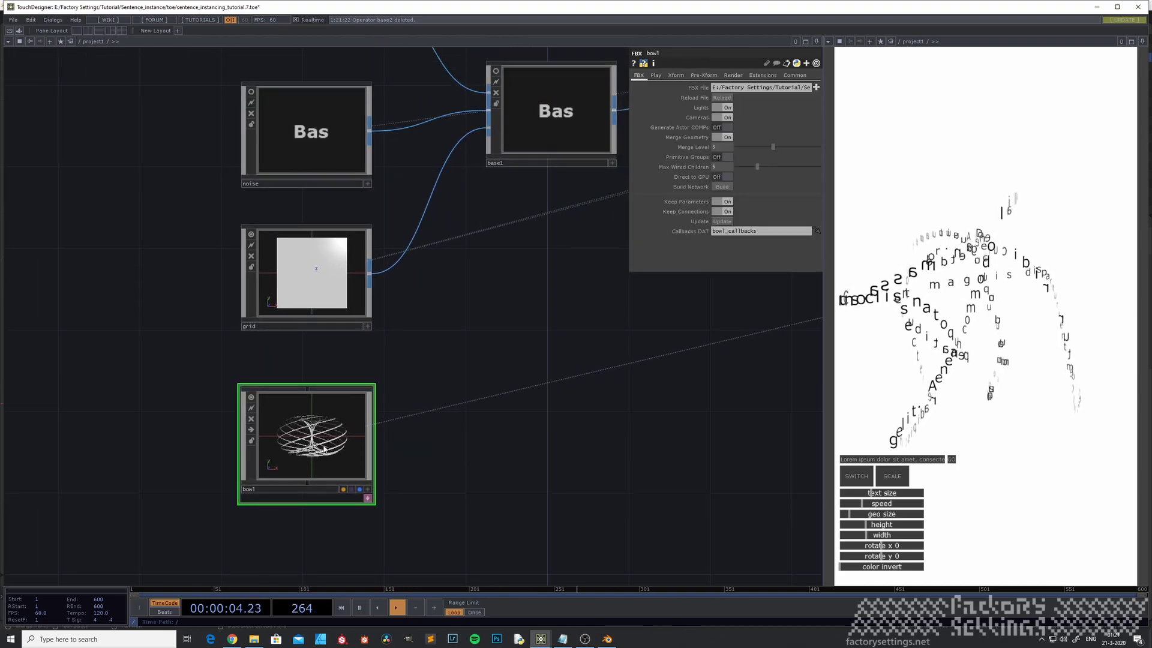
scroll(324, 449, up, 3)
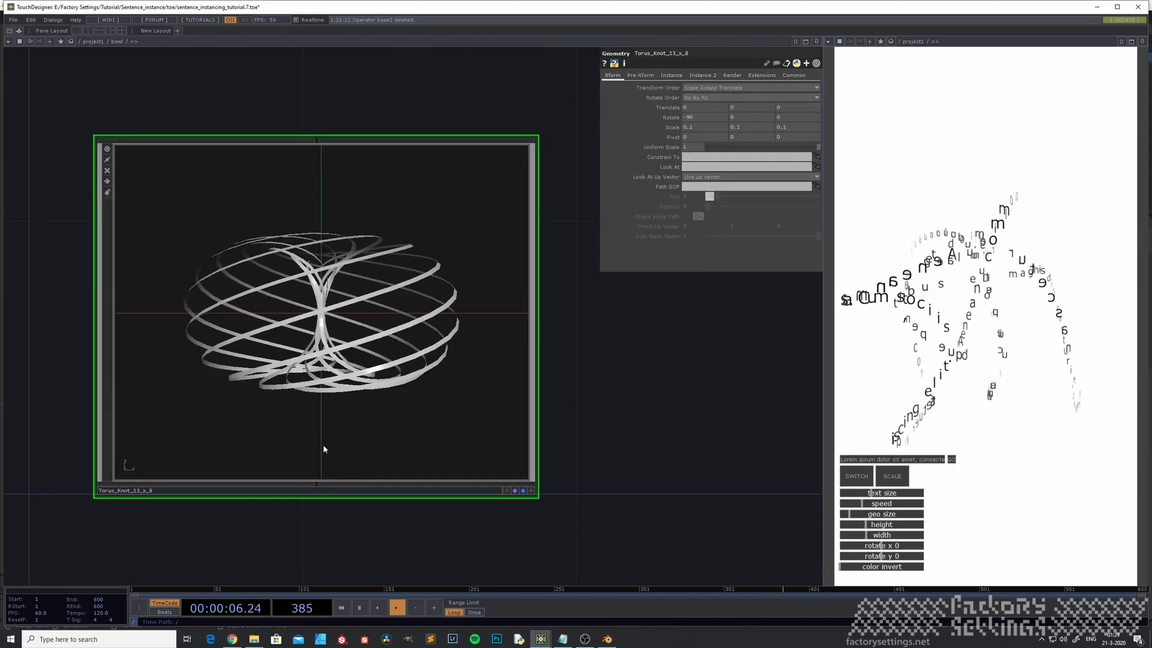
scroll(338, 427, up, 2)
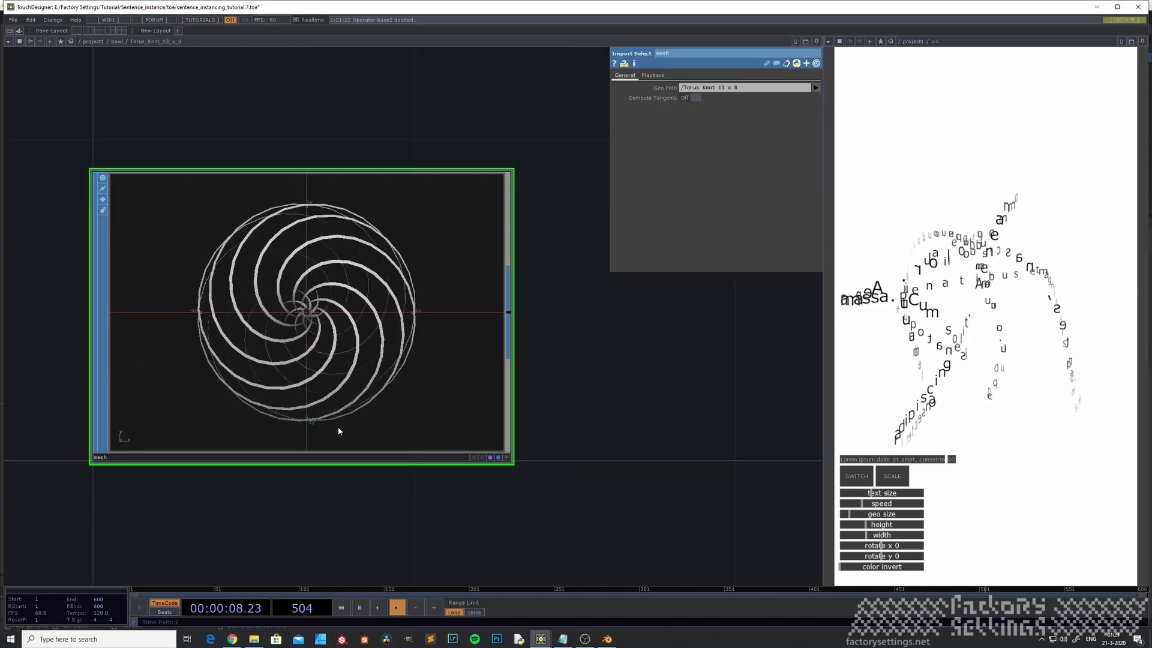
scroll(337, 426, down, 2)
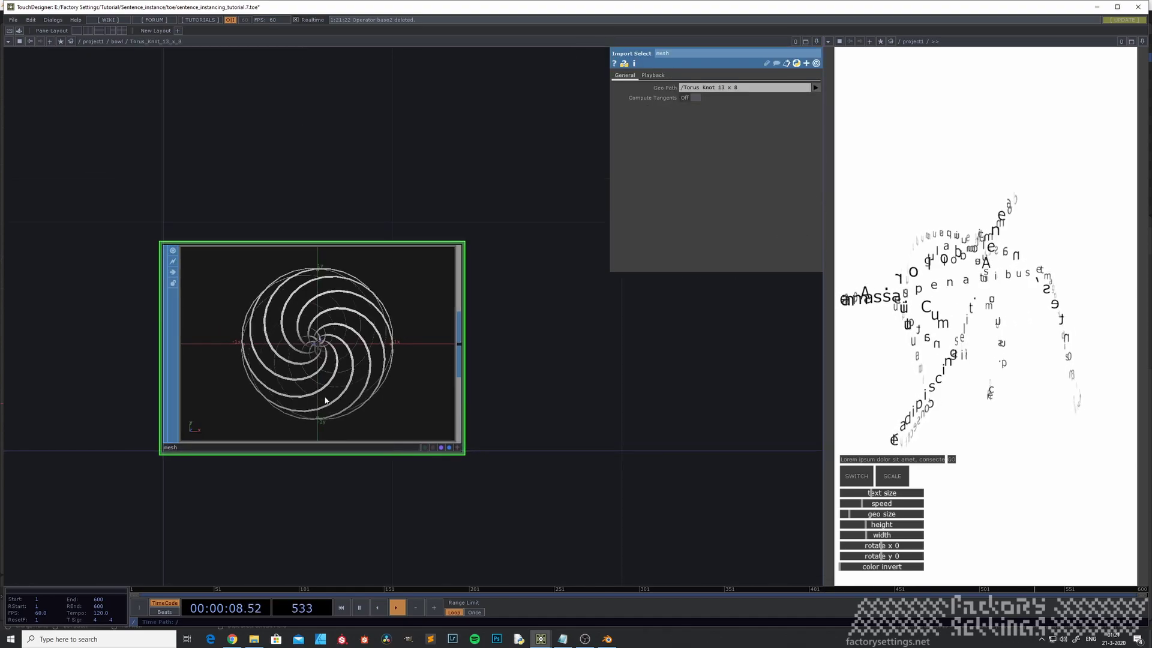
middle_click(330, 359)
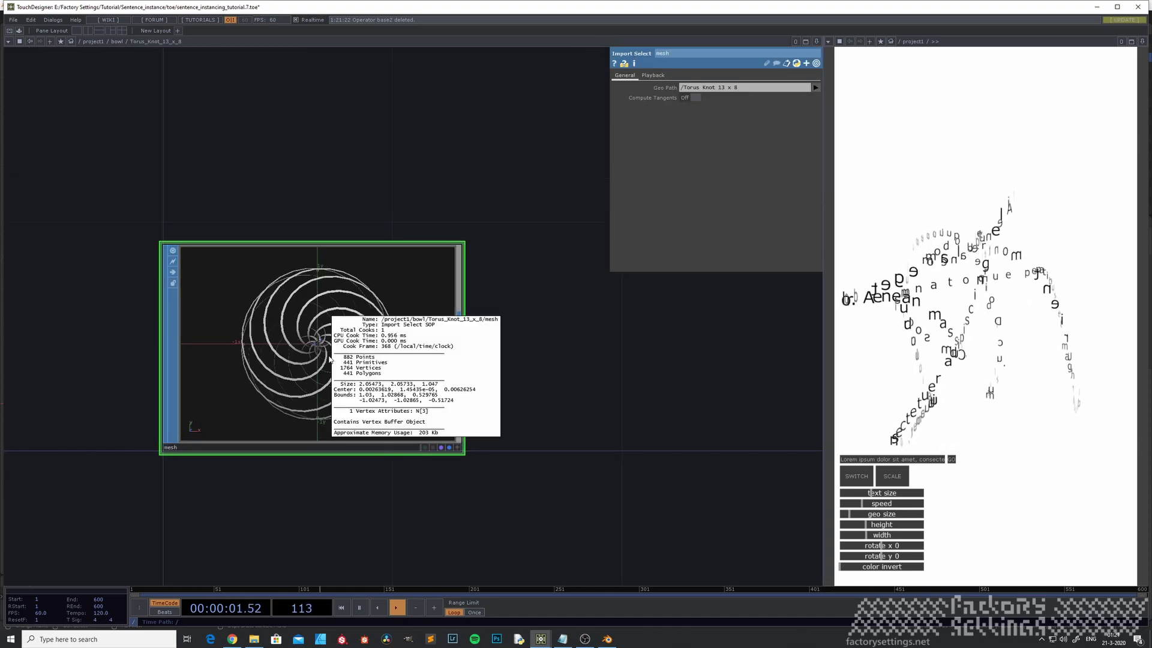
Switch to the Blind Text Generator in the browser, generate 441 characters of Lorem ipsum, and select the whole text for copying.
click(233, 642)
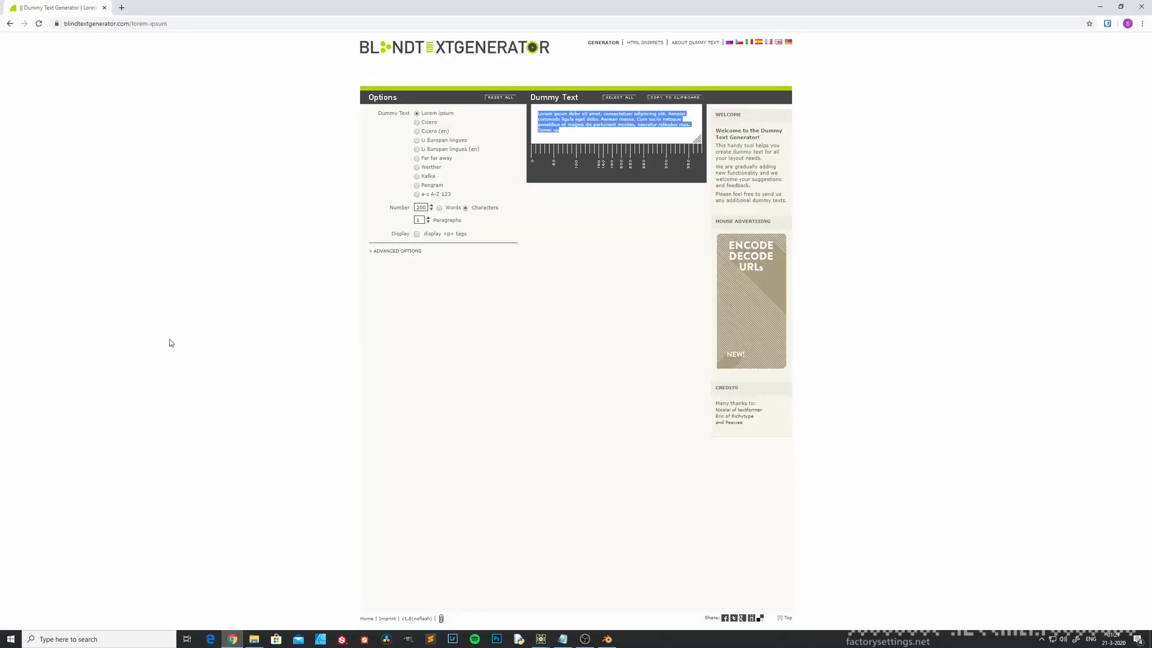
click(421, 207)
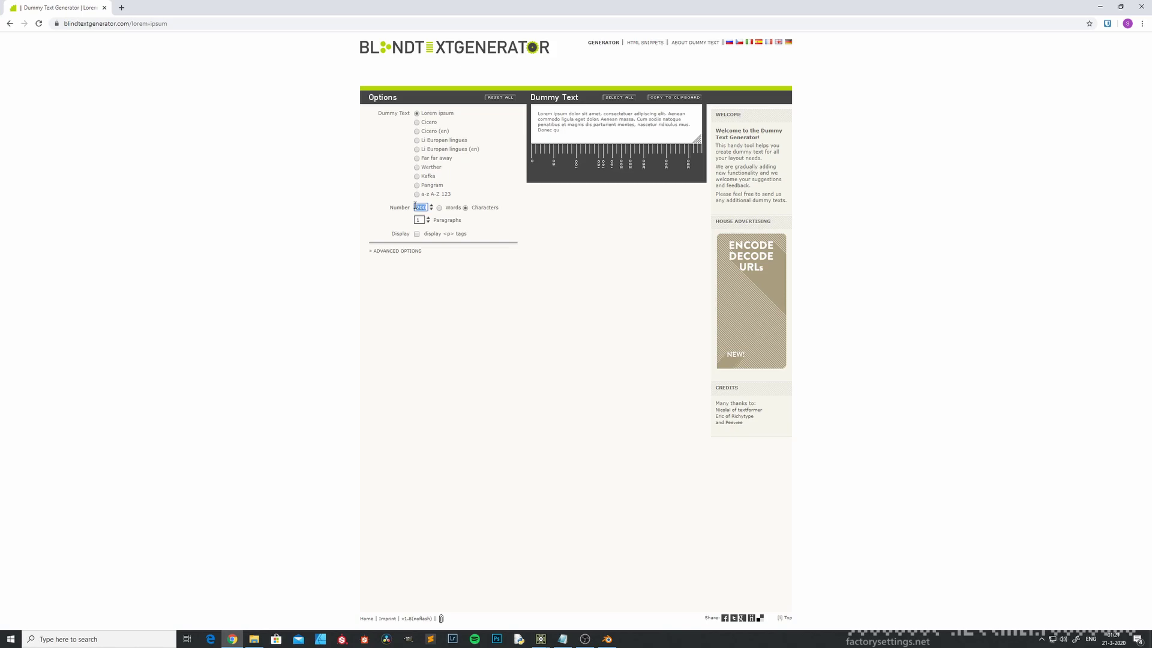
text(441)
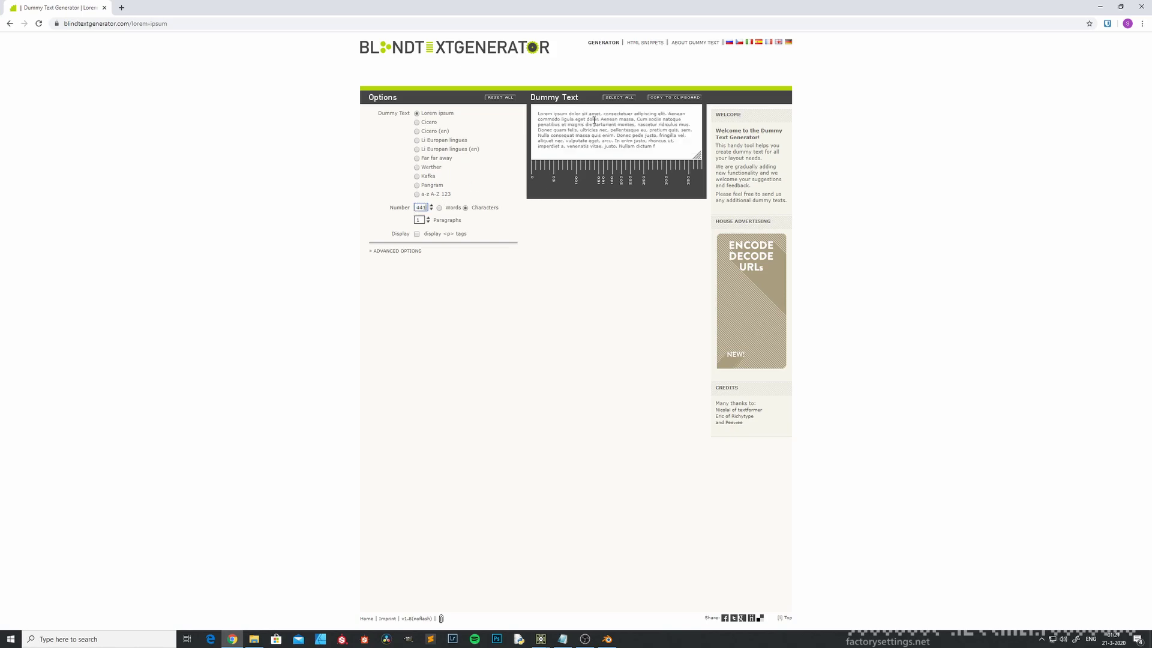
click(586, 136)
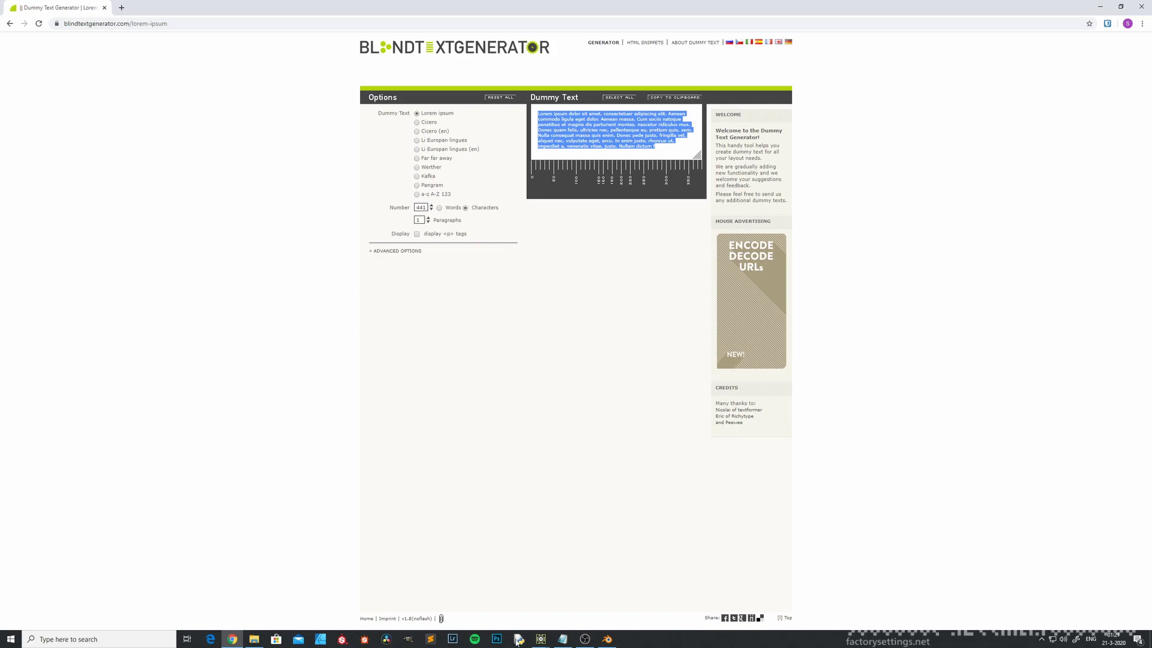
mouse_move(608, 642)
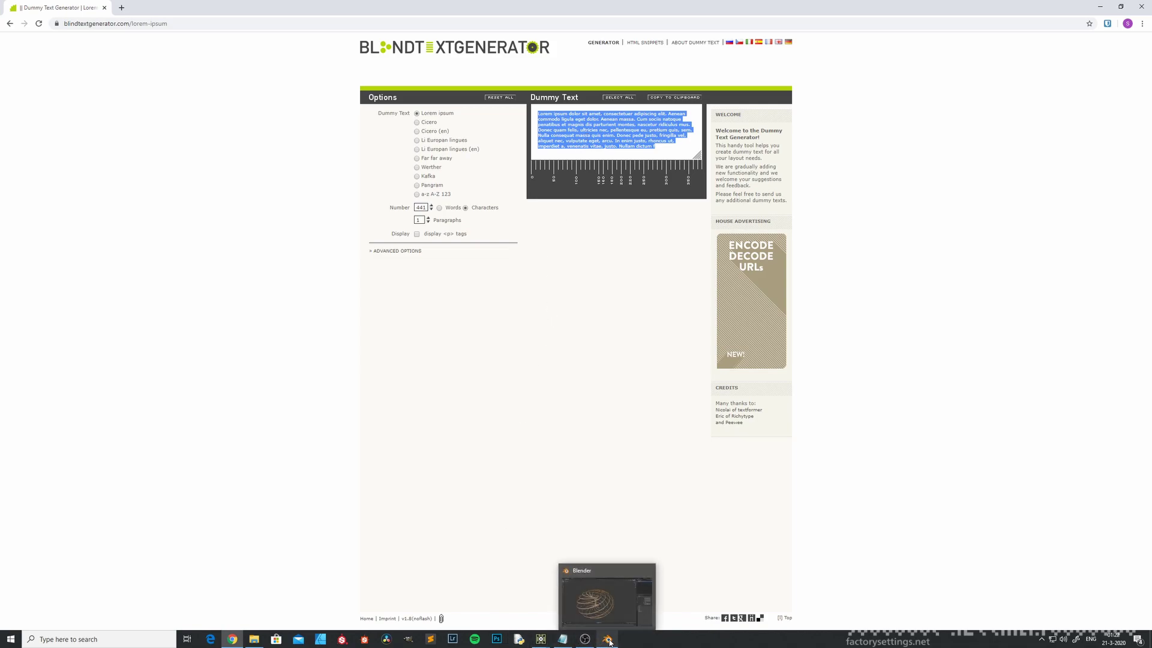
mouse_move(539, 642)
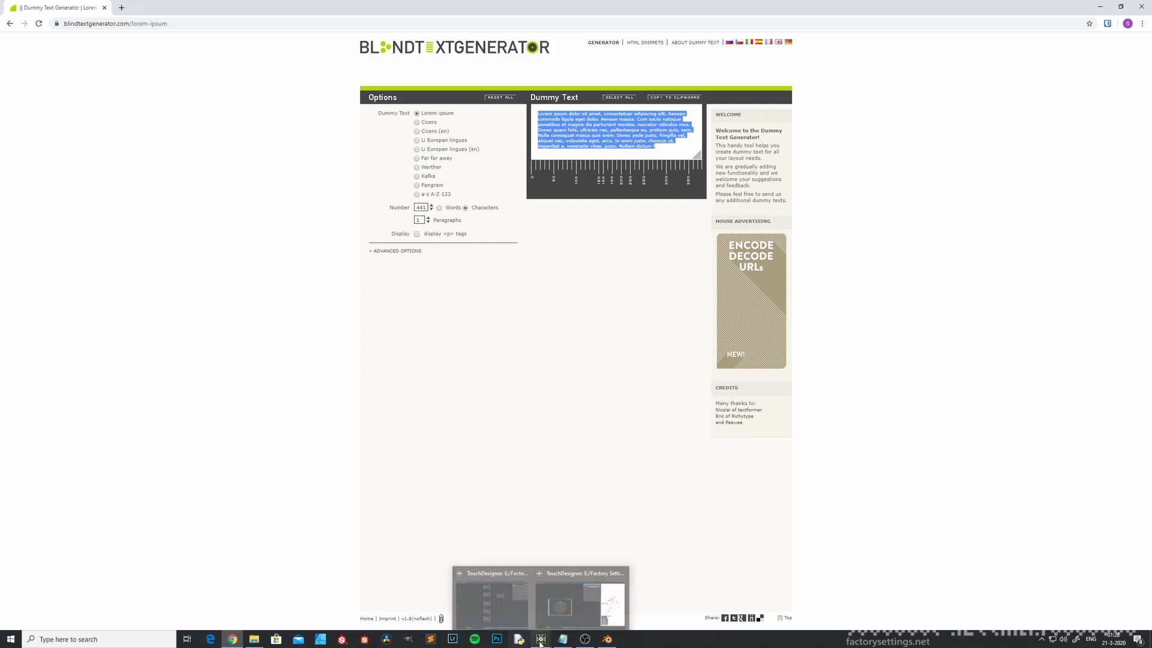
Switch back to TouchDesigner and submit the copied Lorem ipsum text in the output's sentence field.
click(580, 604)
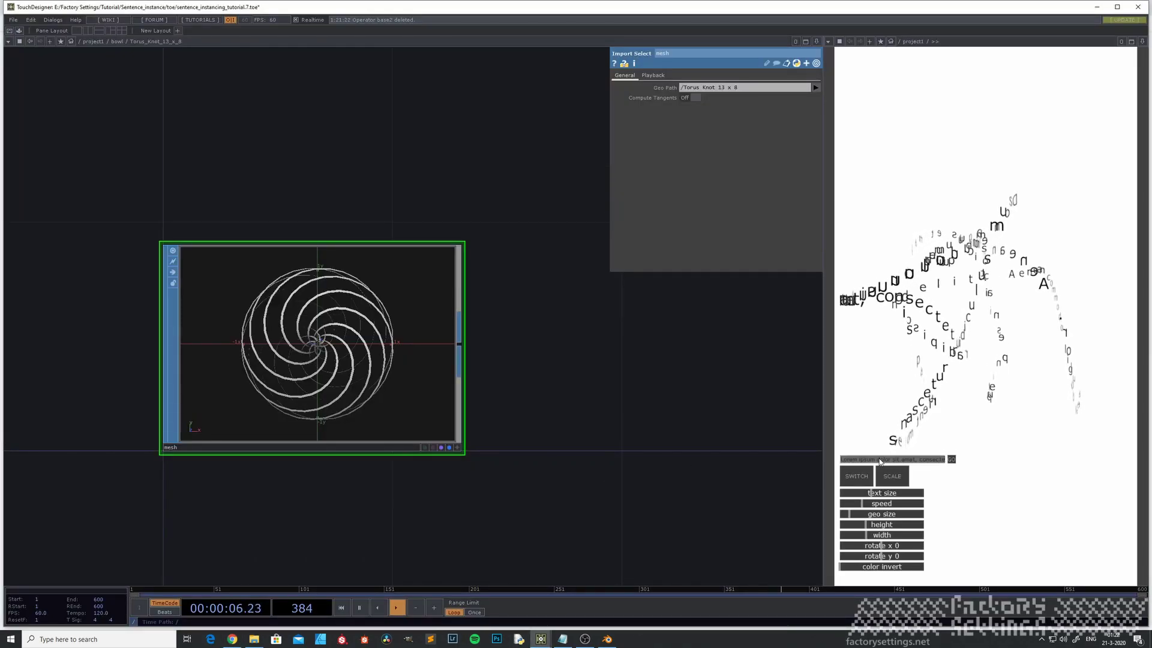
click(867, 461)
key(ctrl+v)
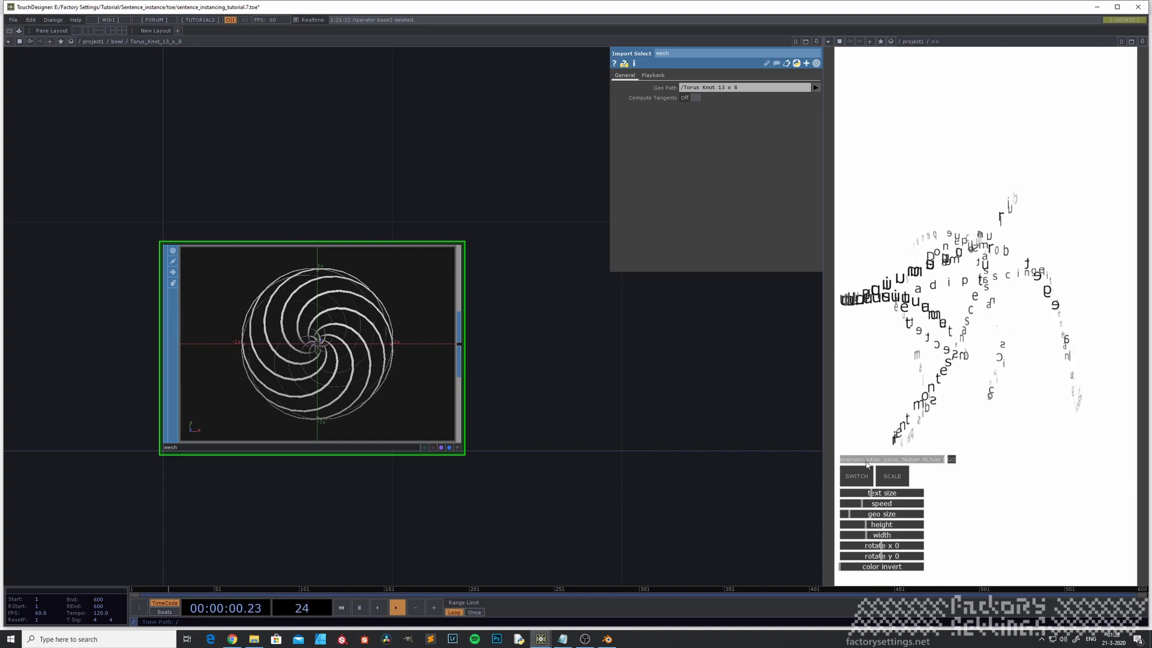
click(952, 460)
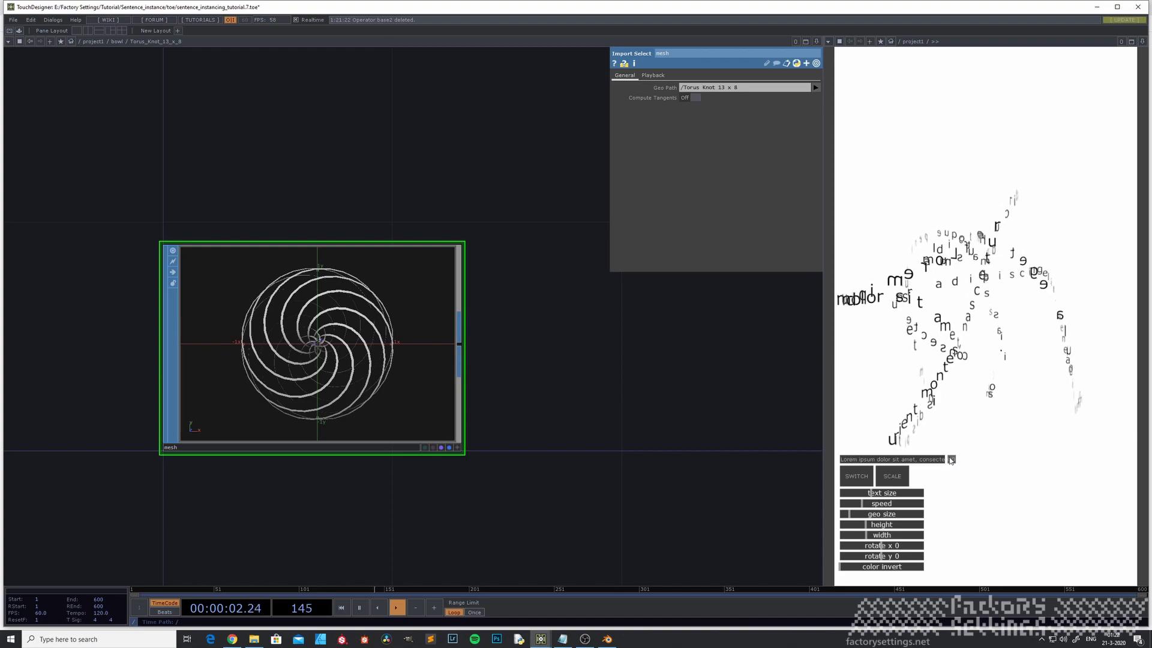
Add an Out SOP after the mesh operator inside the torus knot geometry.
scroll(264, 375, down, 5)
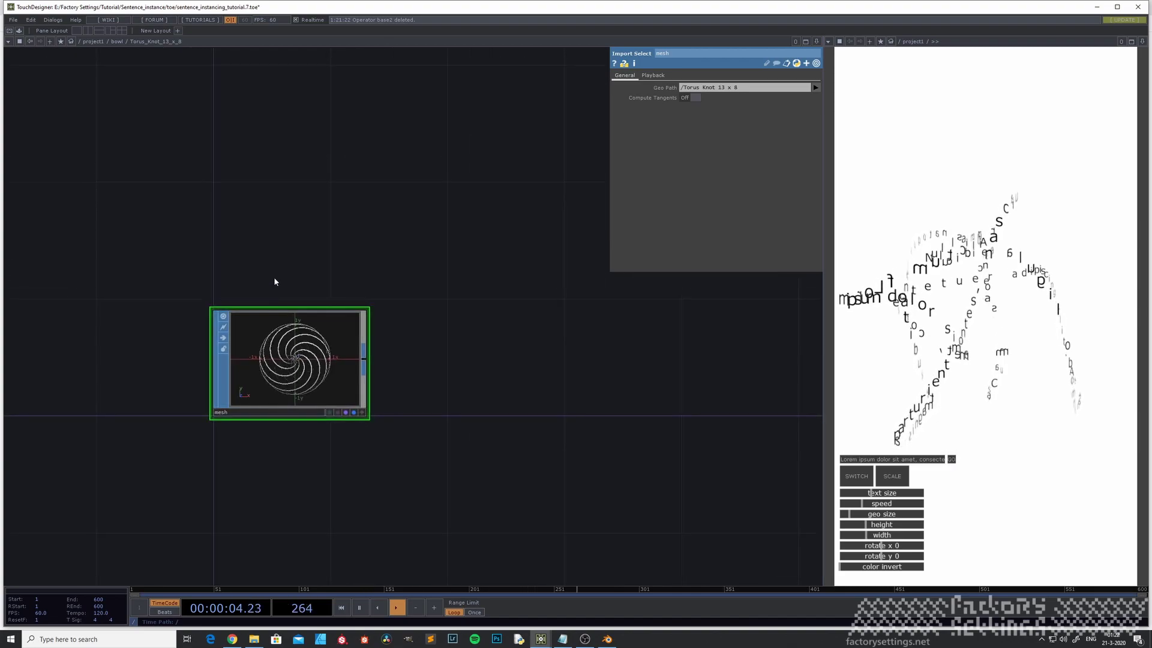
key(Tab)
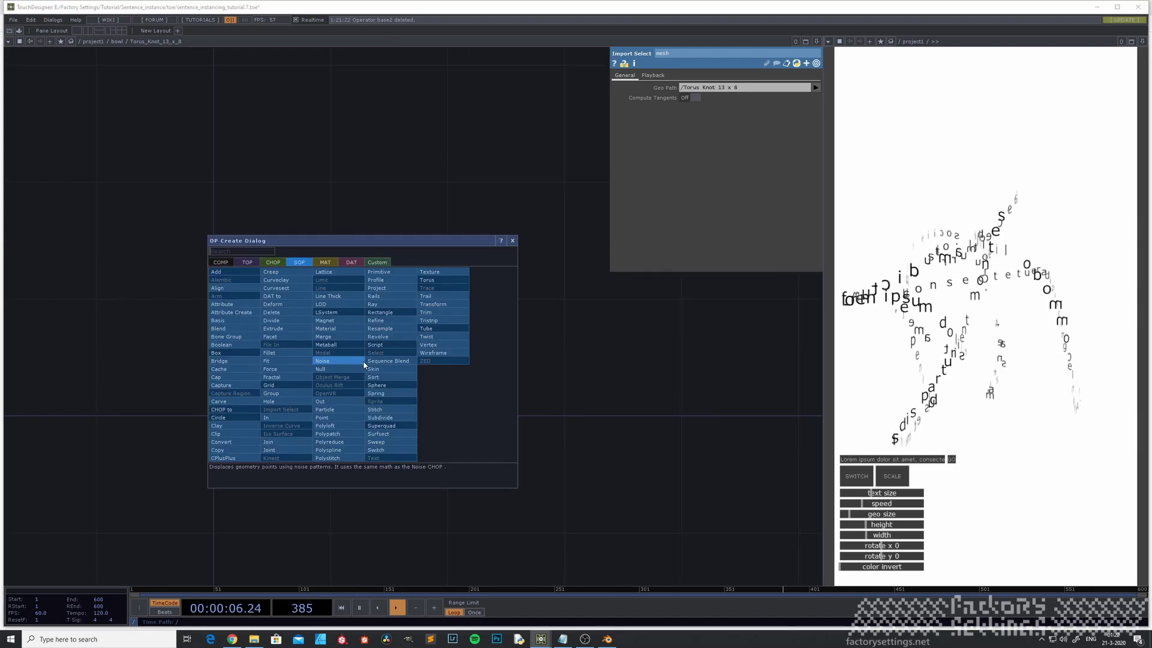
click(344, 402)
click(501, 361)
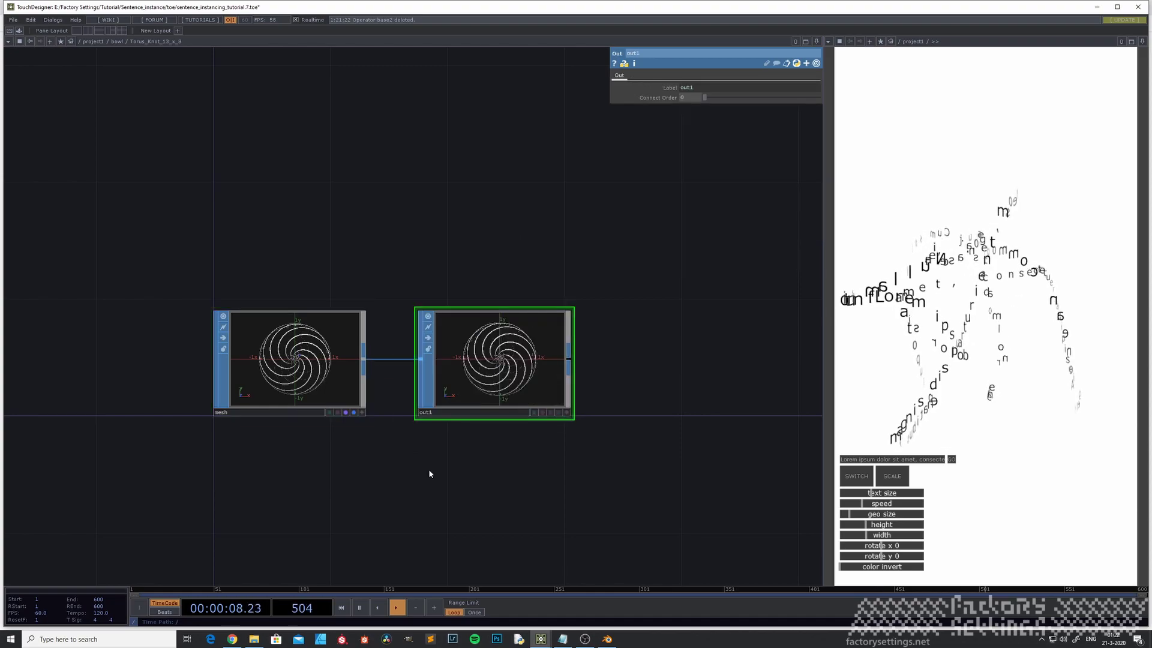
Go up to the bowl network and add an Out operator connected to the Torus_Knot_13_x_8 geometry.
key(u)
key(Tab)
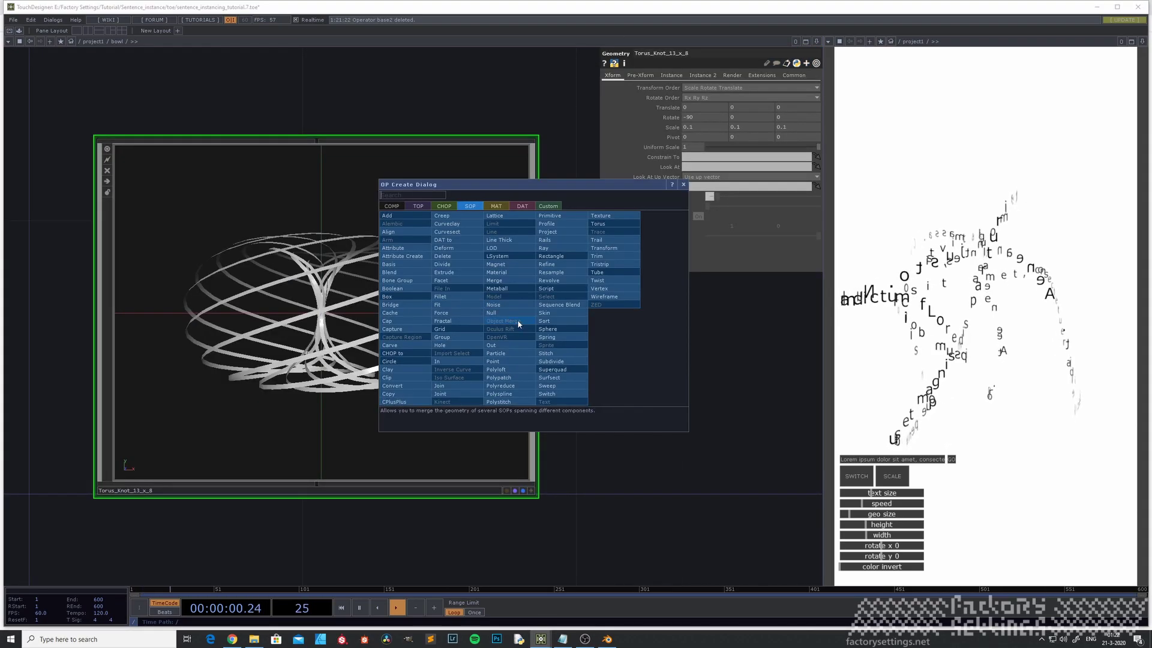
click(491, 345)
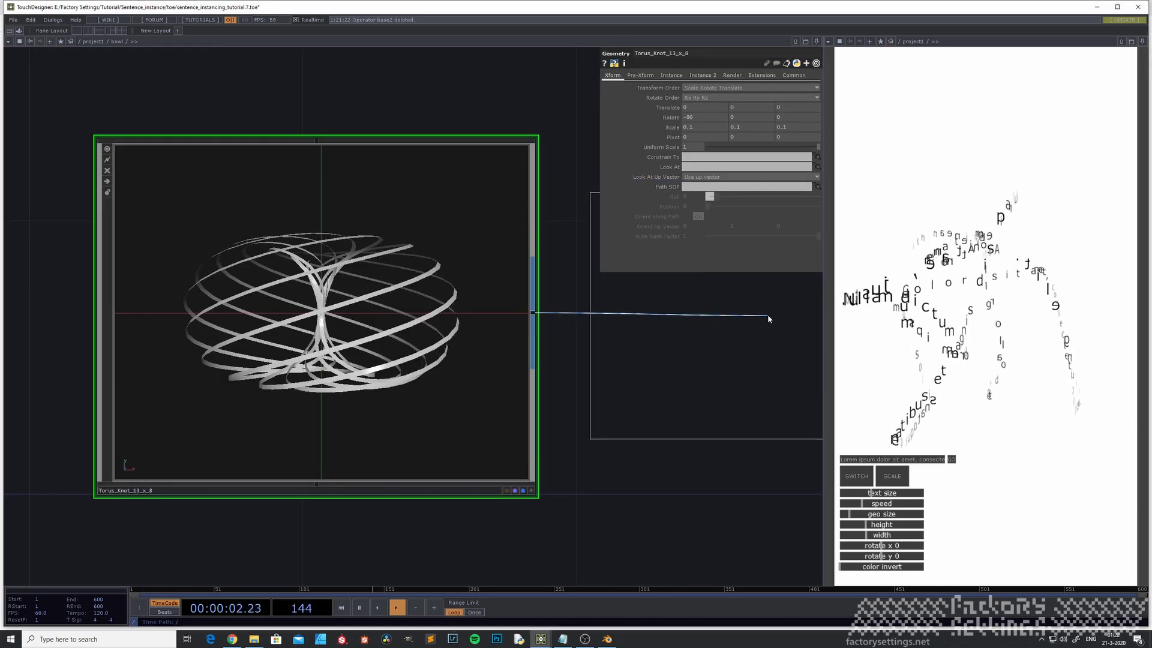
click(578, 298)
Go inside base1 at project level, add a fourth In SOP below in3 and wire it into switch1.
scroll(498, 493, down, 4)
key(u)
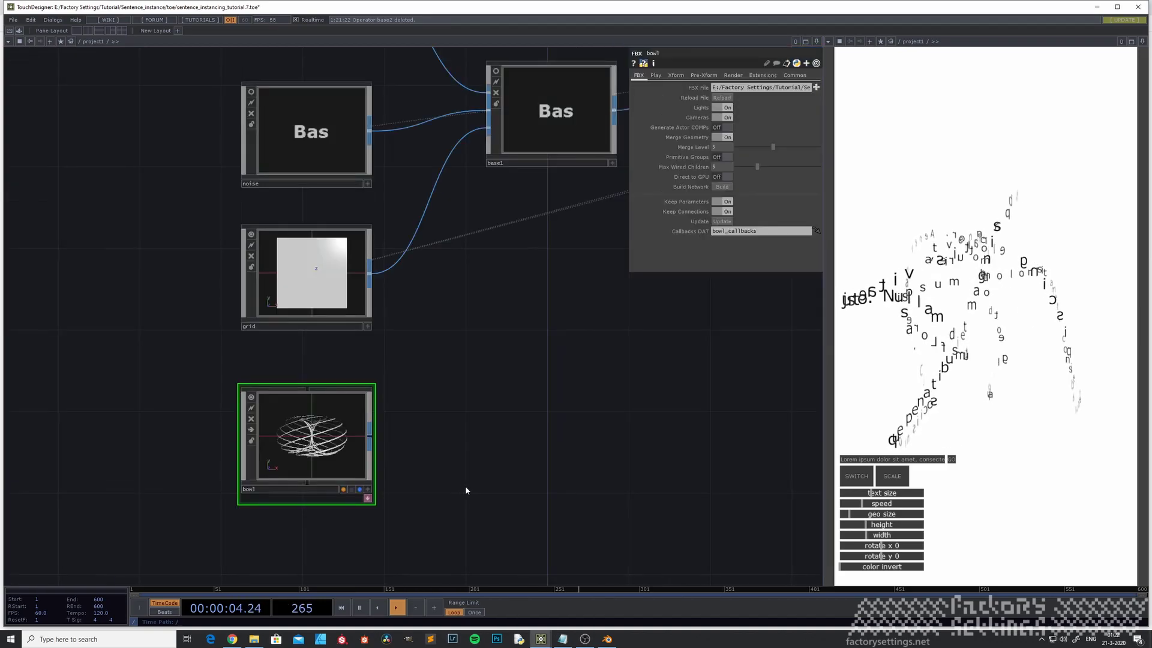
scroll(444, 402, down, 5)
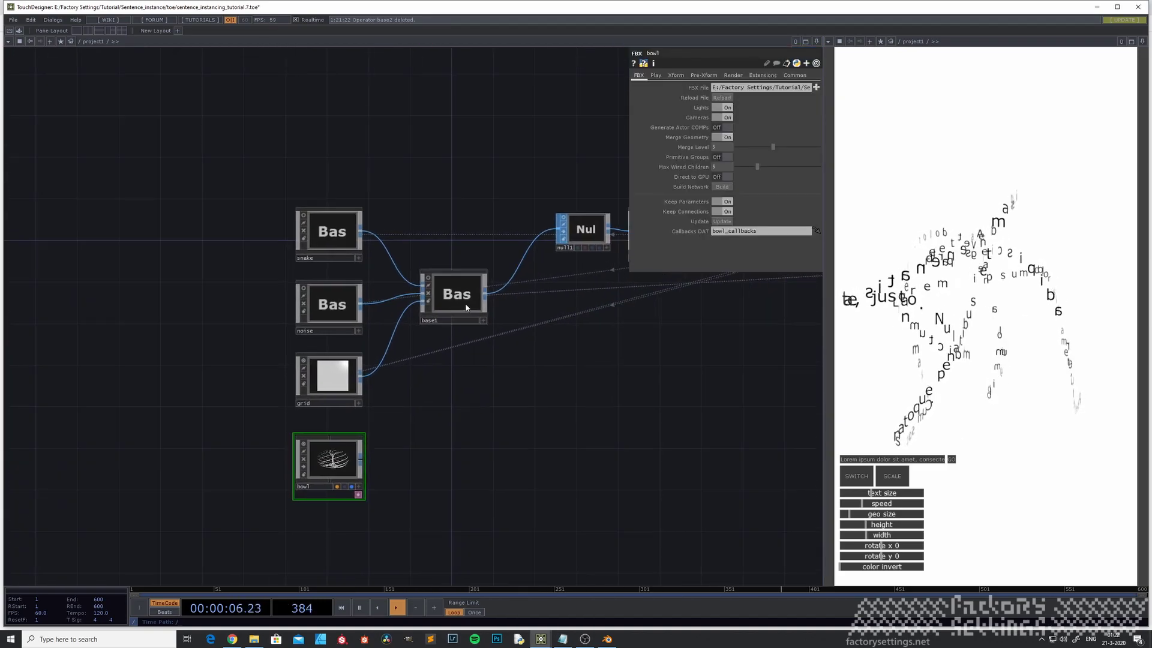
click(468, 298)
key(i)
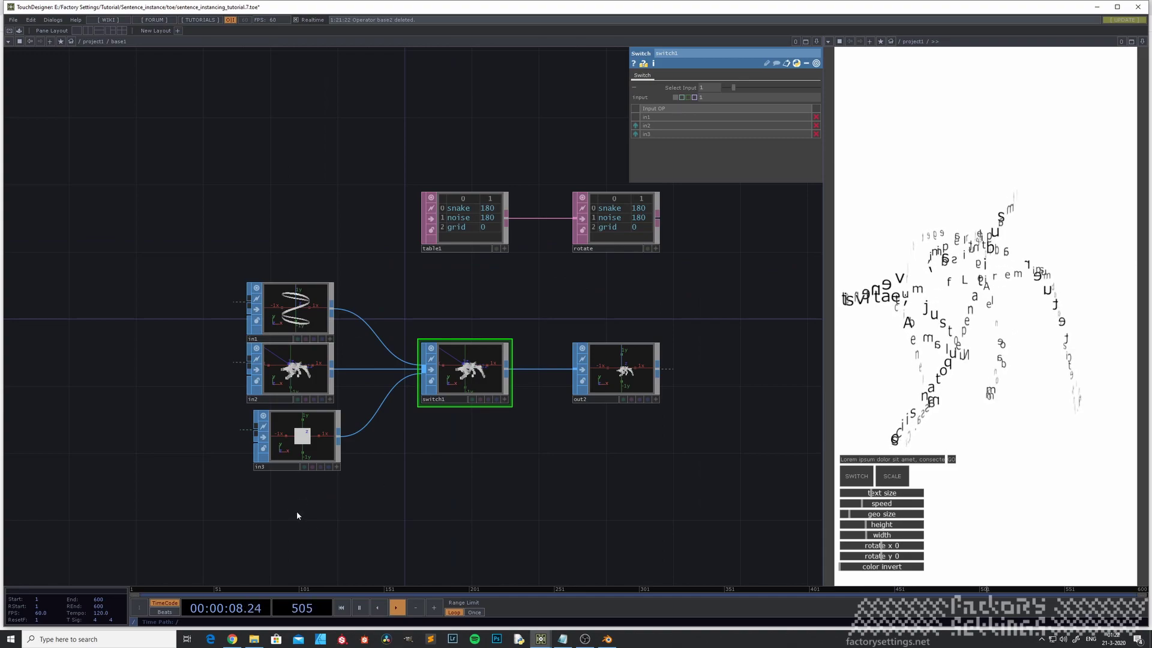
key(Tab)
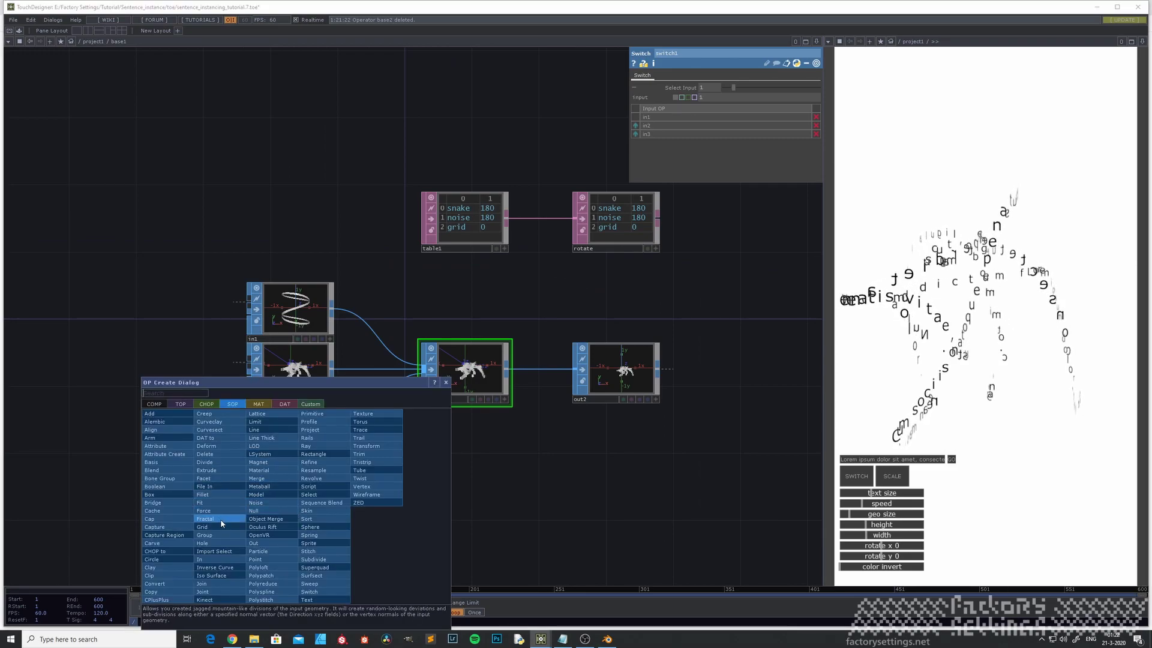
click(222, 558)
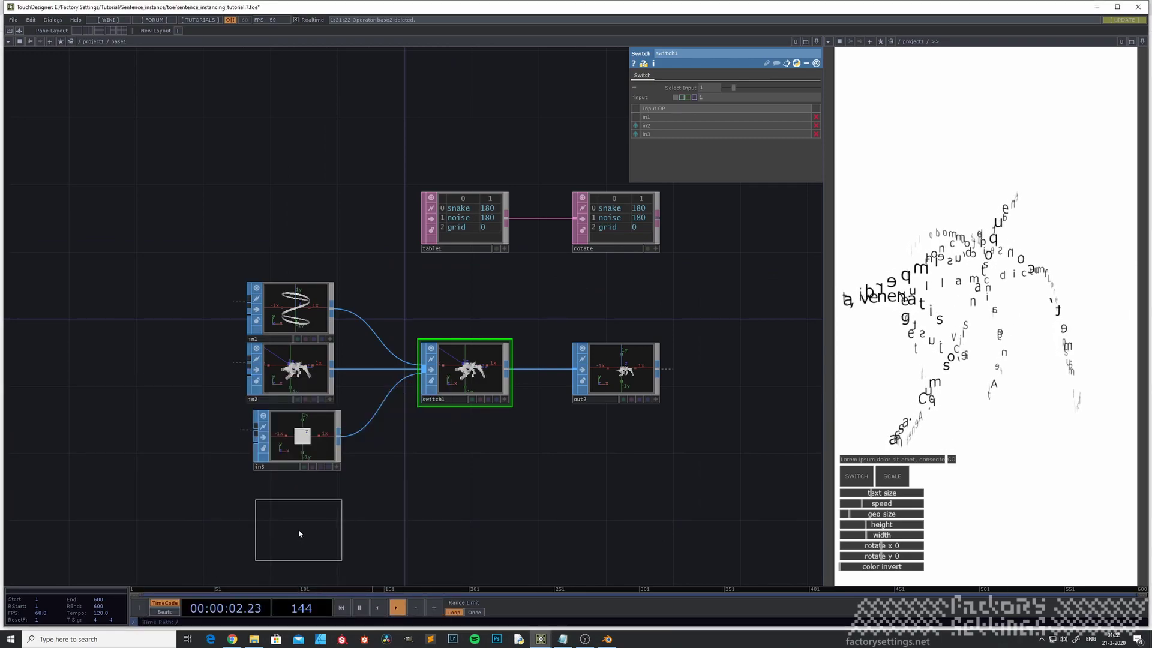
click(298, 529)
drag(341, 528, 424, 370)
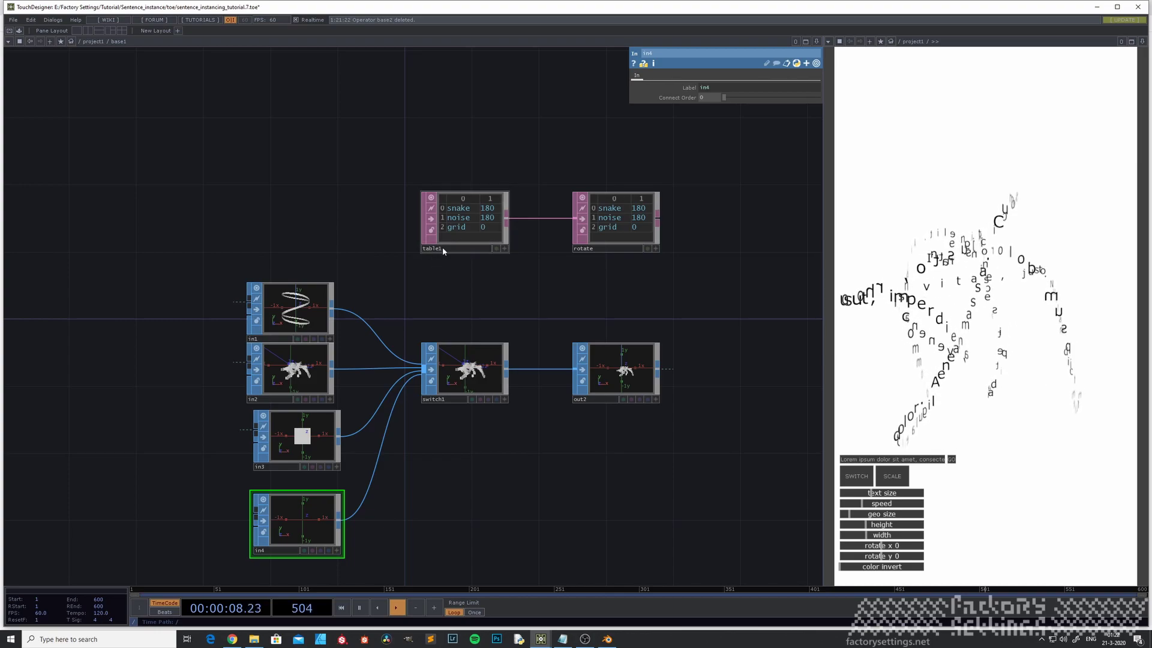
Extend table1 to 4 rows and fill the new row with the name bowl and the rotation value 0.
scroll(466, 227, up, 2)
click(480, 230)
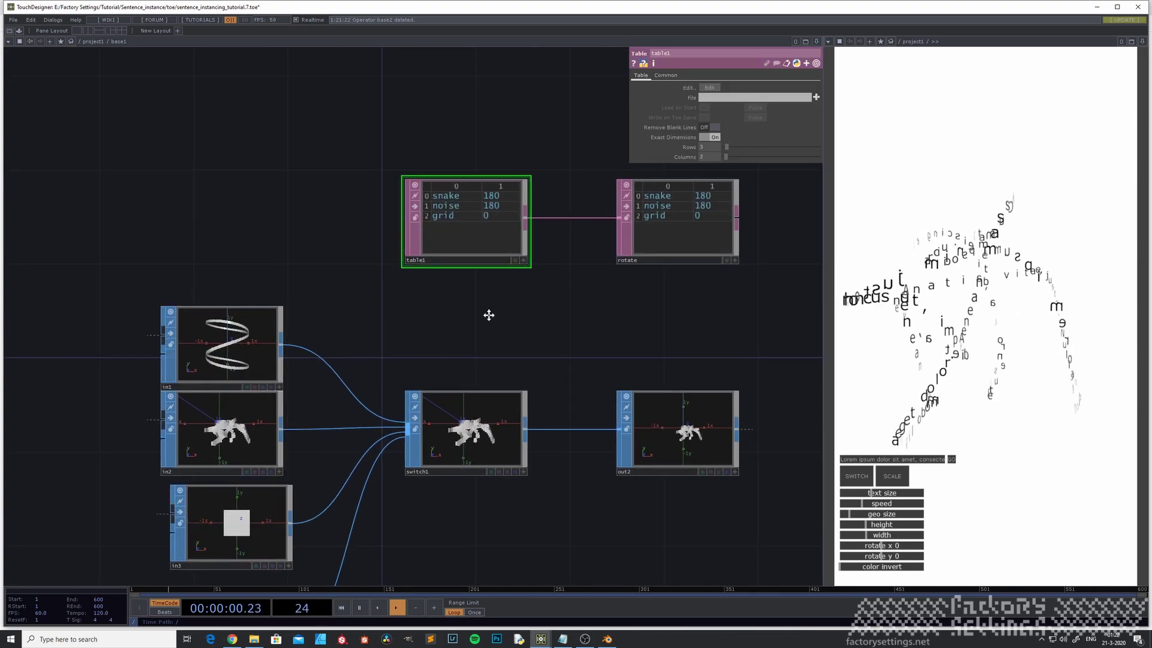
key(h)
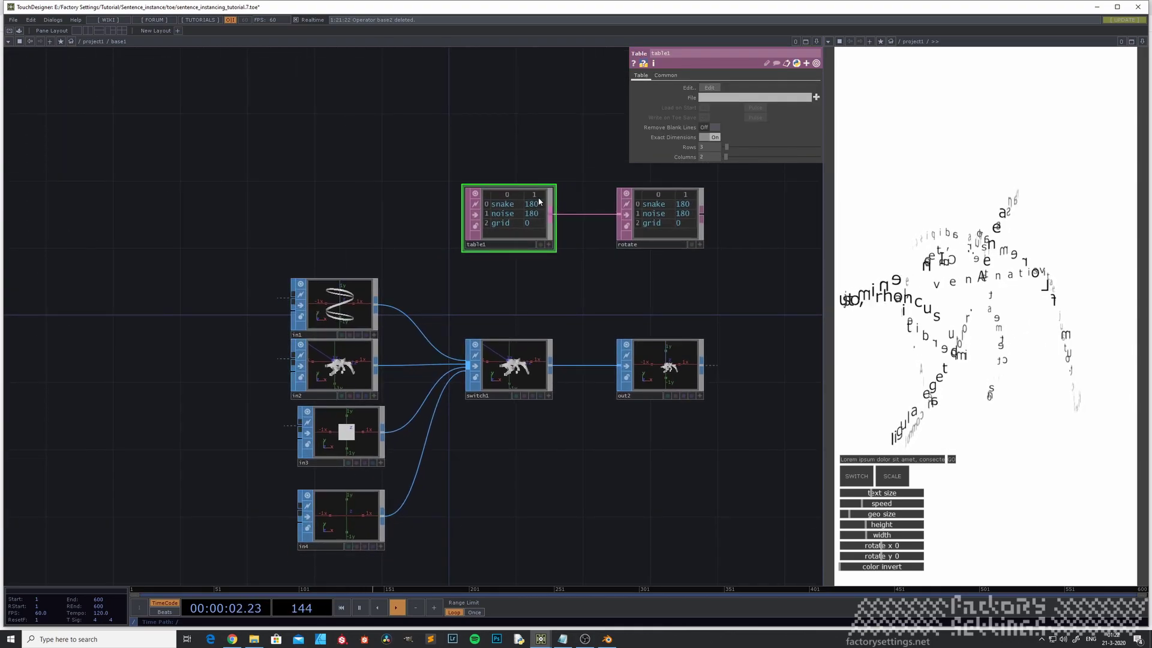
scroll(507, 235, up, 1)
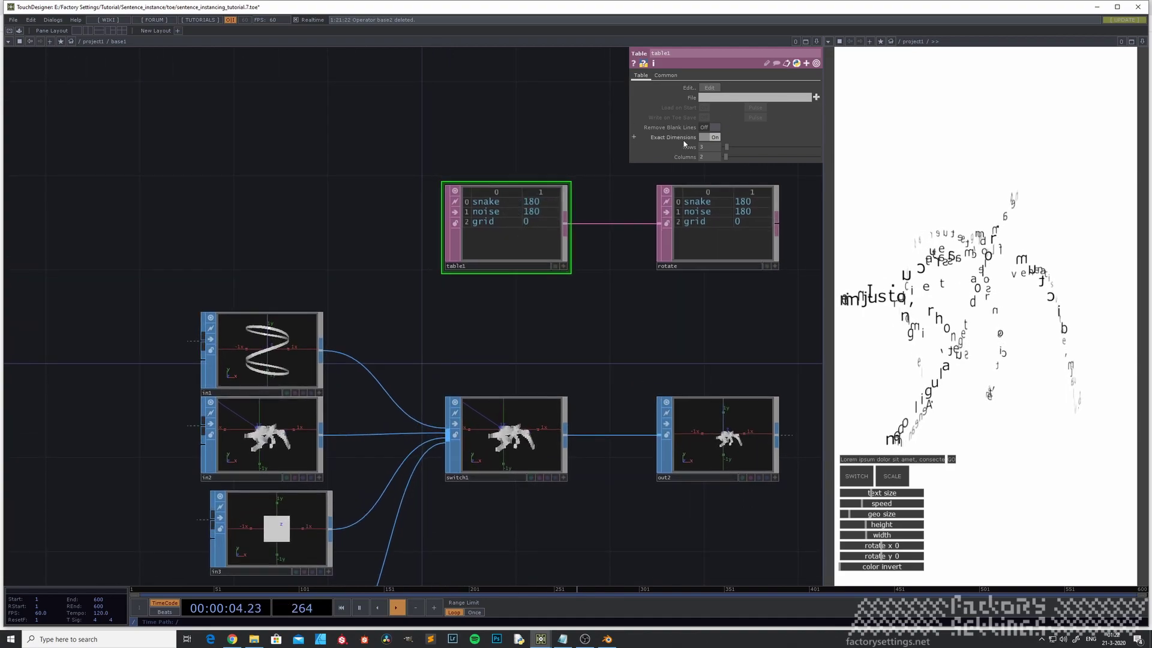
drag(703, 148, 678, 150)
text(4)
key(Return)
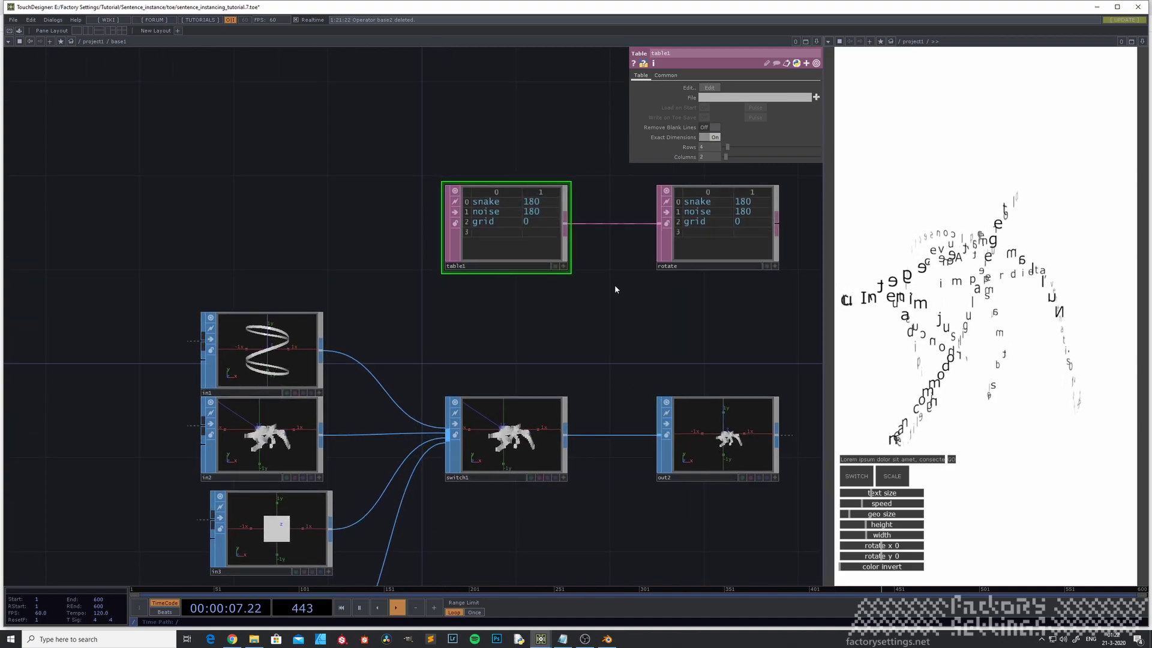
click(563, 266)
click(472, 230)
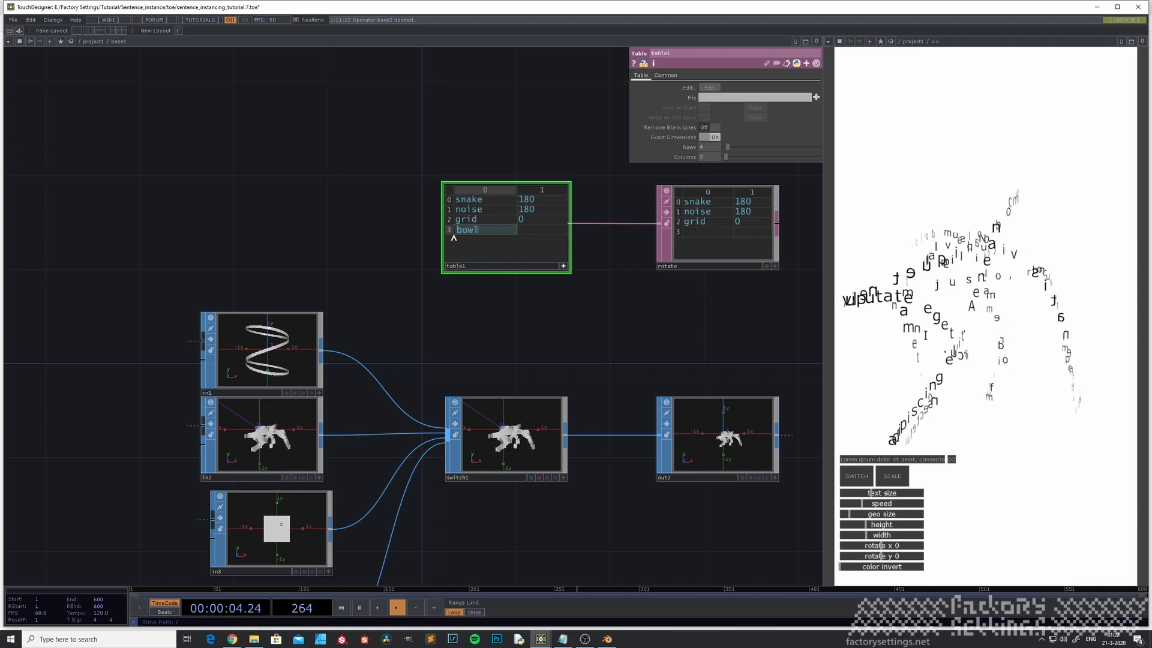
click(526, 232)
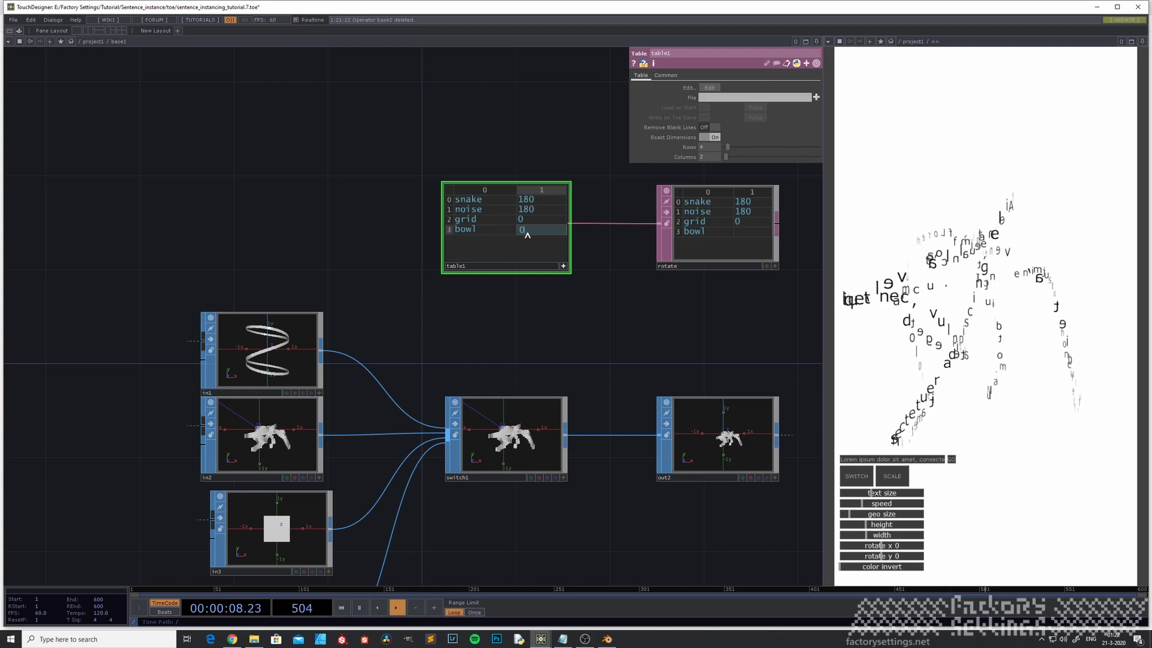
Go into the SWITCH button inside ui, BL and container1, and set the Limit Maximum of count1 to 3.
scroll(516, 354, down, 5)
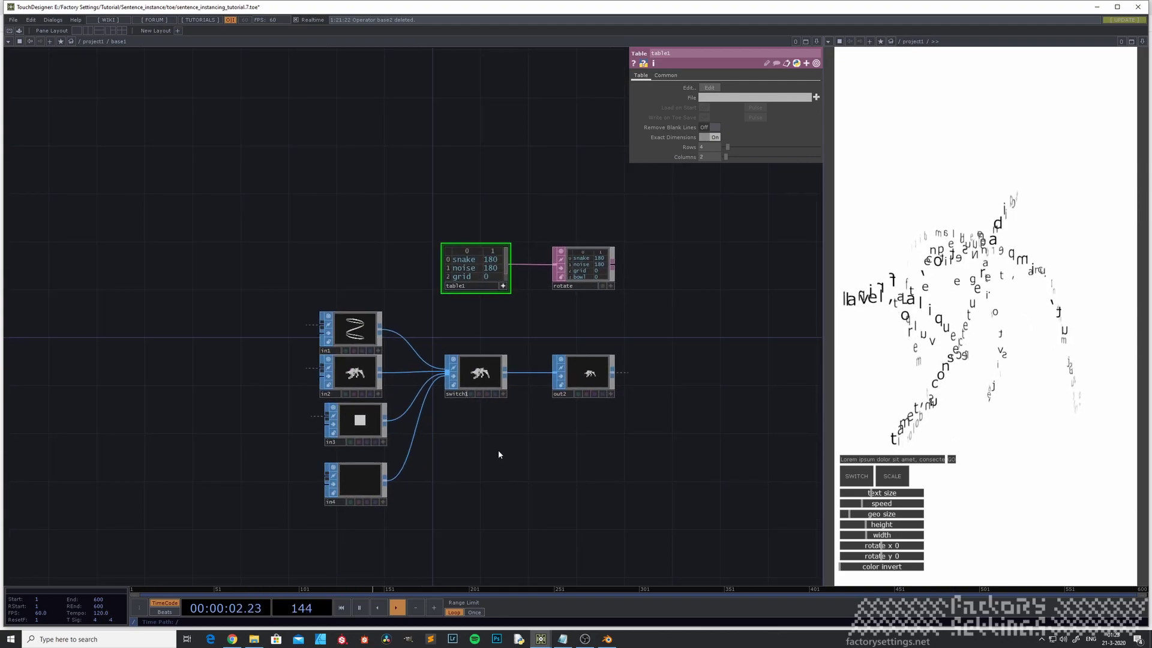
key(u)
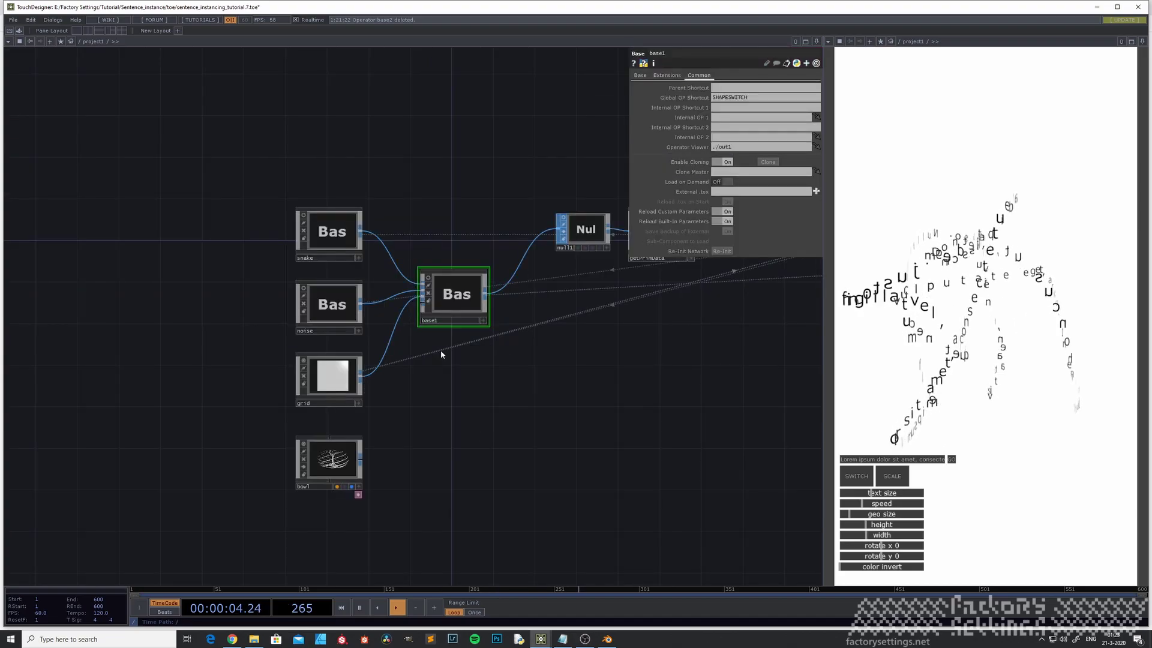
drag(478, 423, 430, 499)
drag(526, 424, 402, 487)
click(569, 259)
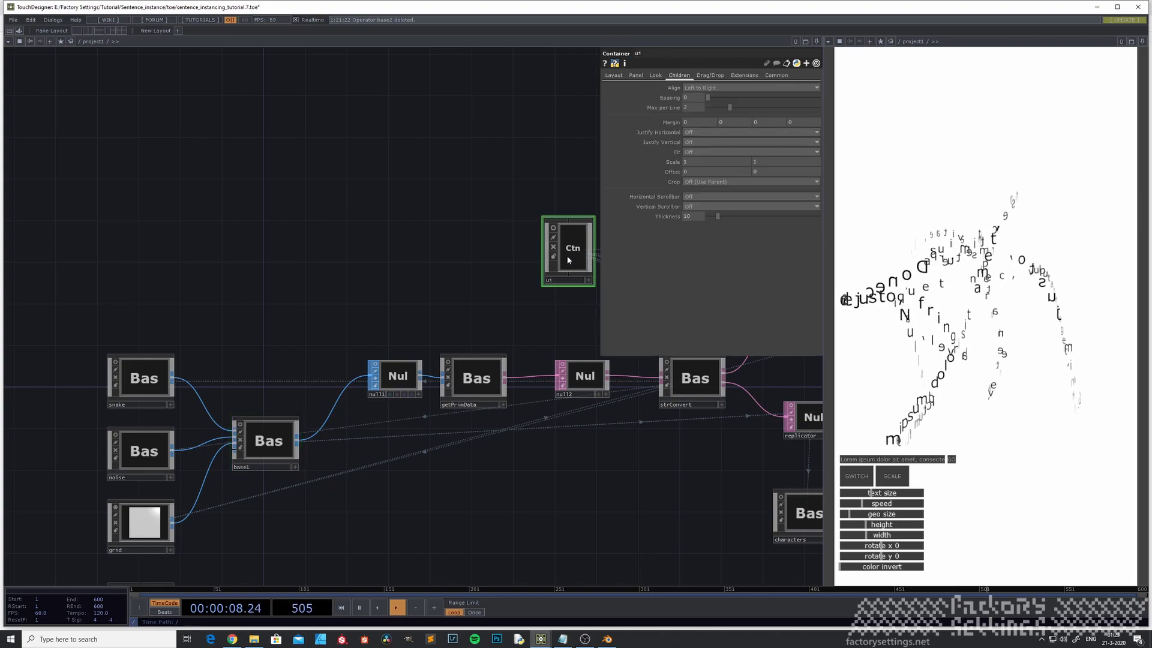
drag(470, 310, 375, 329)
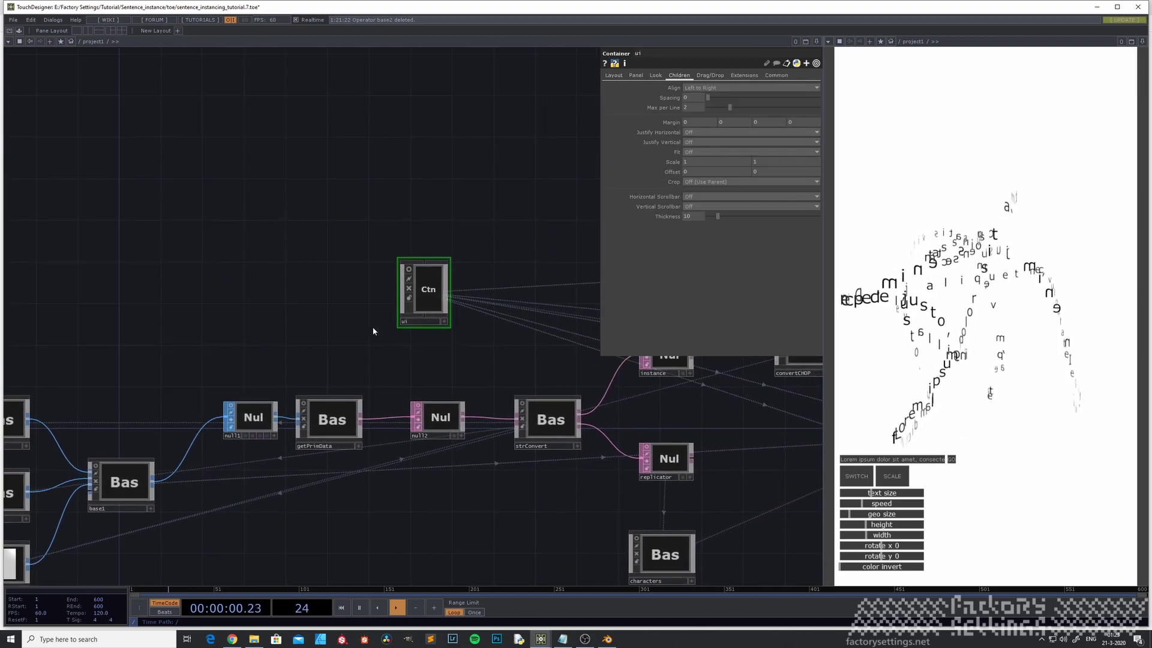
key(i)
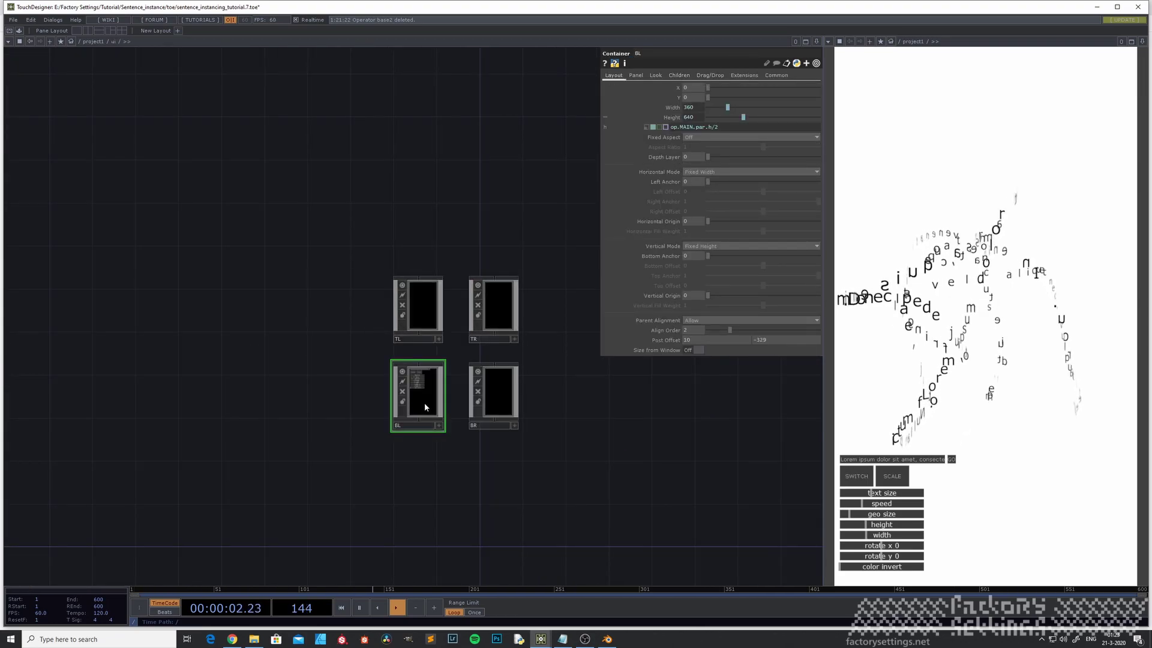
key(i)
drag(412, 391, 287, 309)
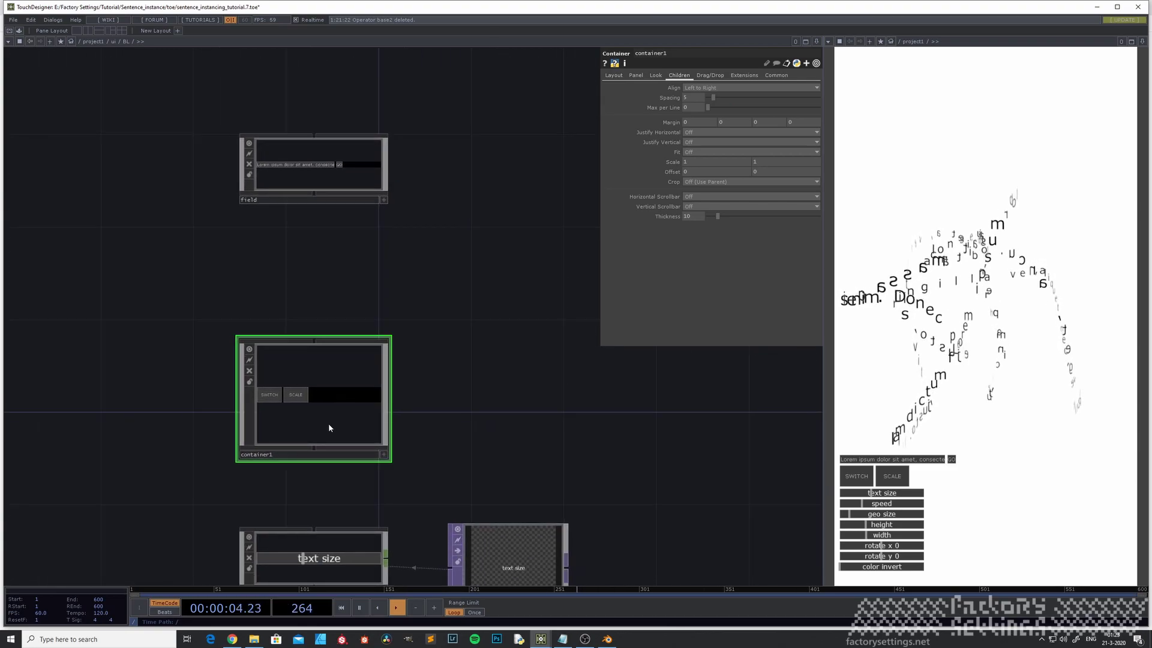
key(i)
click(386, 408)
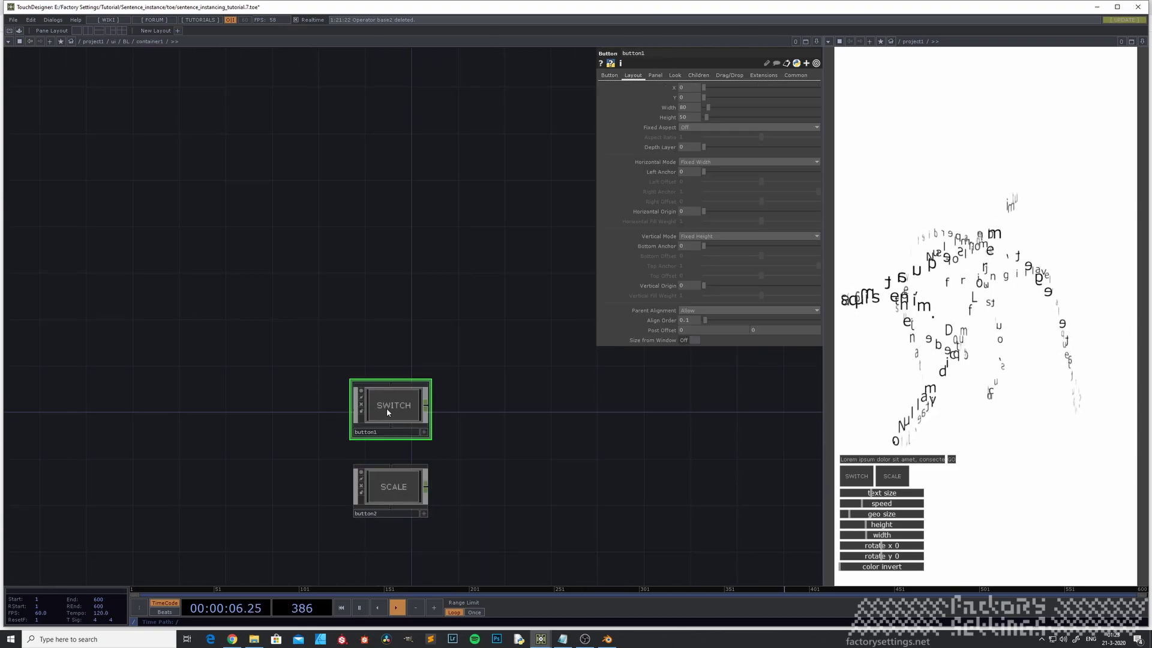
key(i)
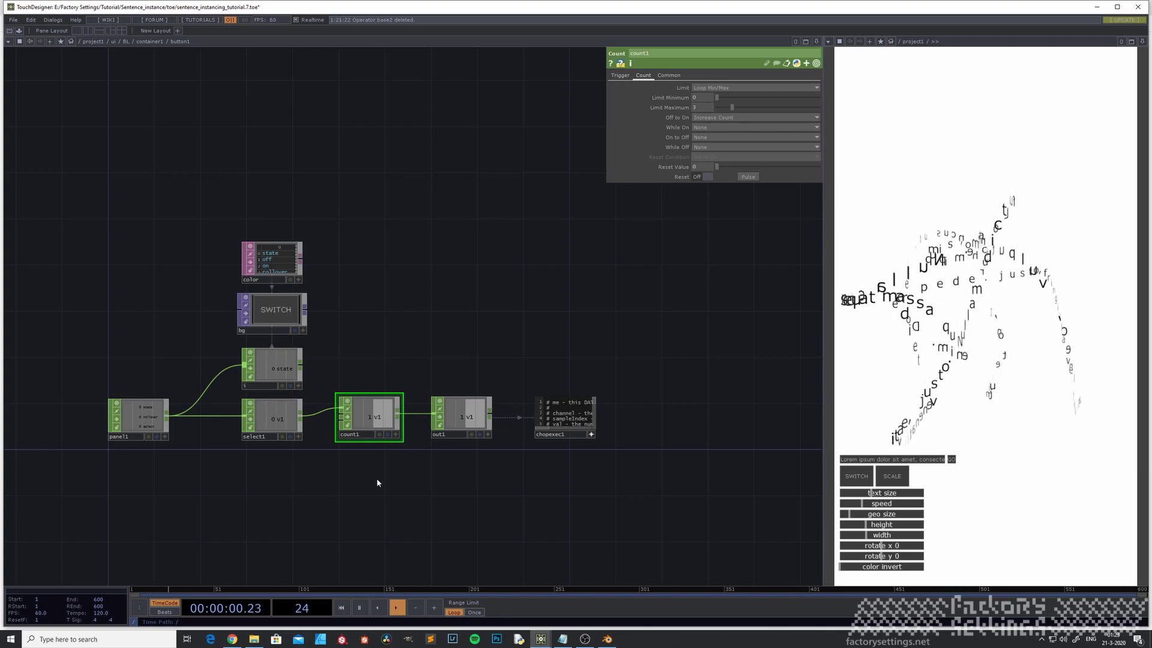
Return to project level, wire the bowl component into the fourth input of base1 and move it closer below grid.
drag(406, 486, 493, 423)
key(u)
key(u)
key(u)
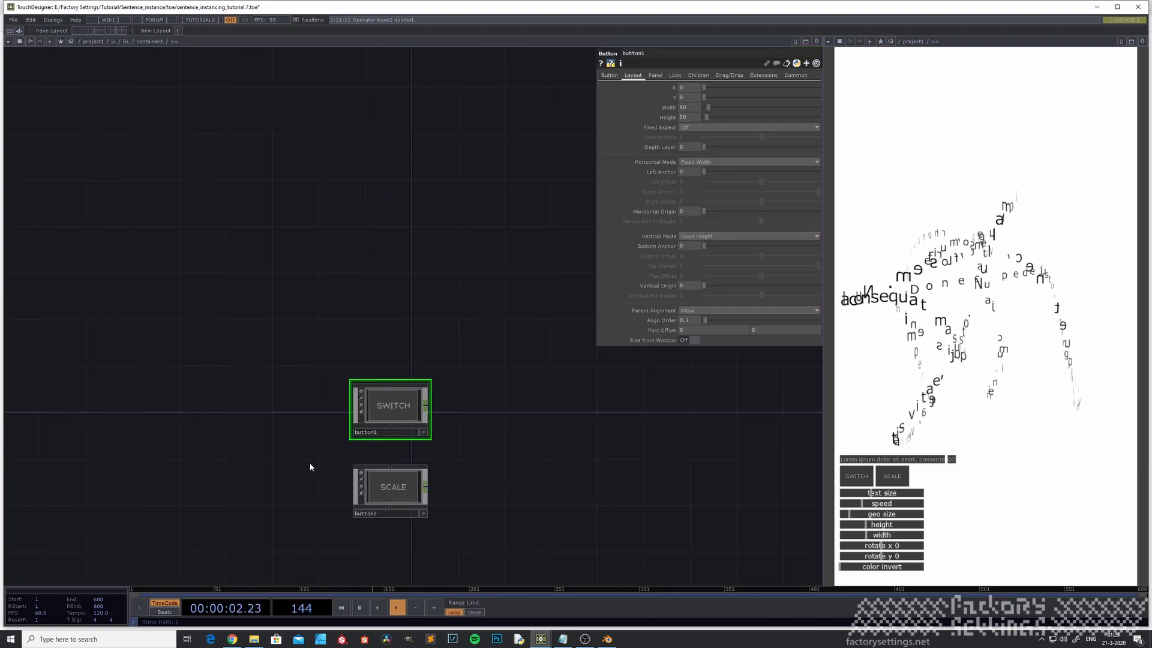
key(u)
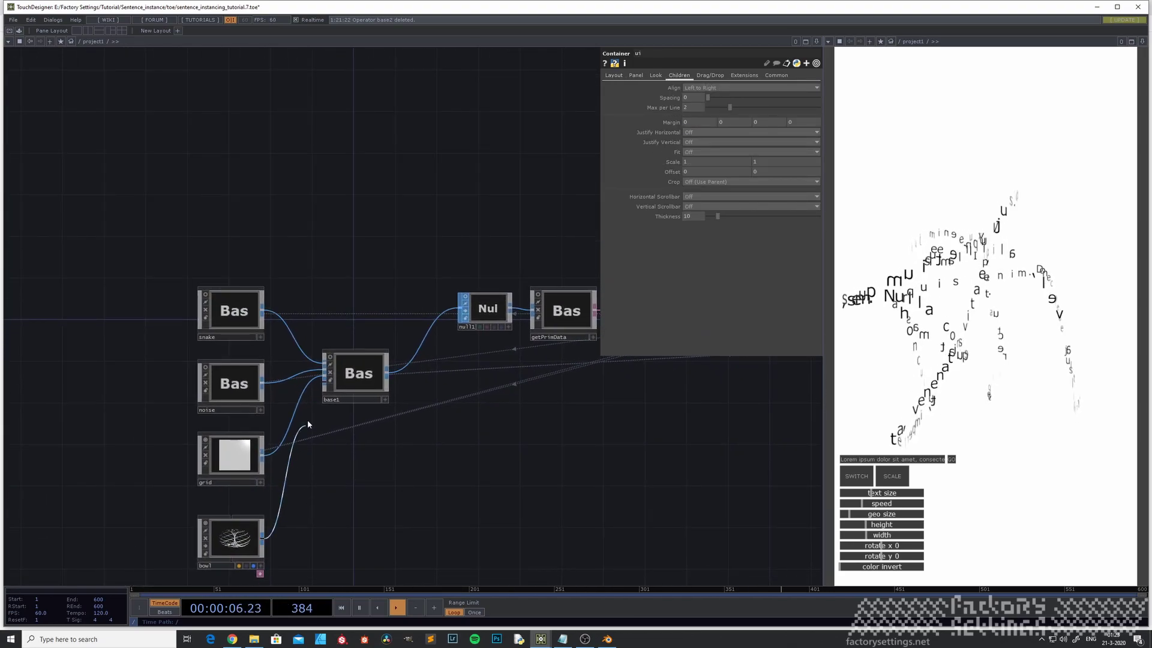
drag(230, 535, 230, 525)
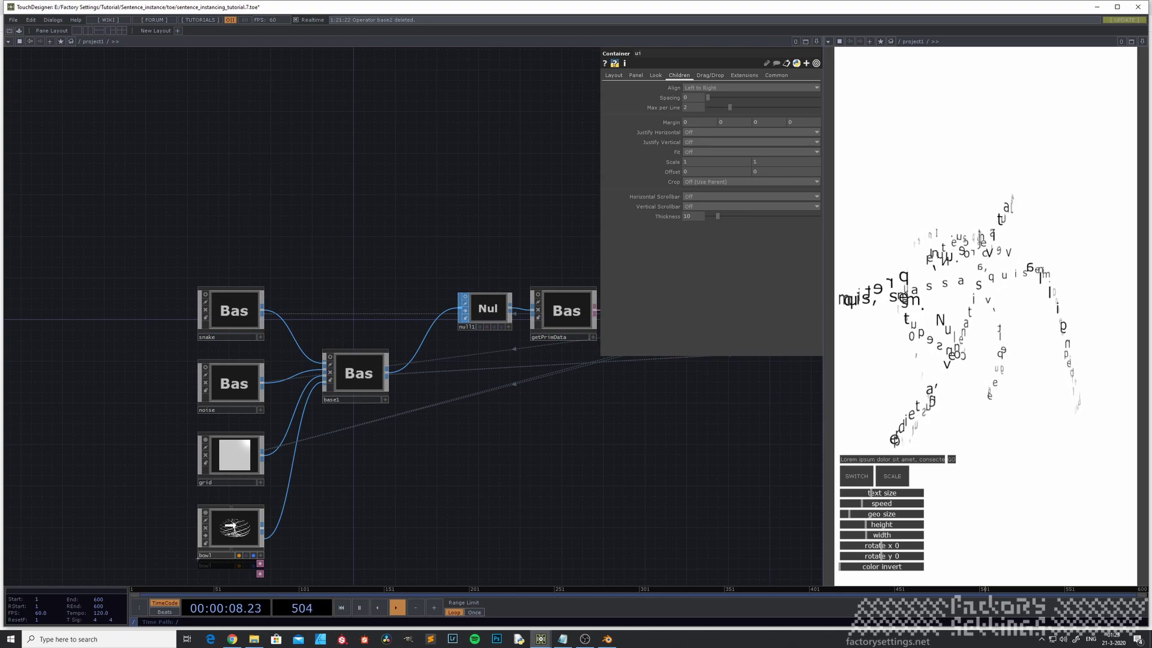
drag(448, 501, 396, 491)
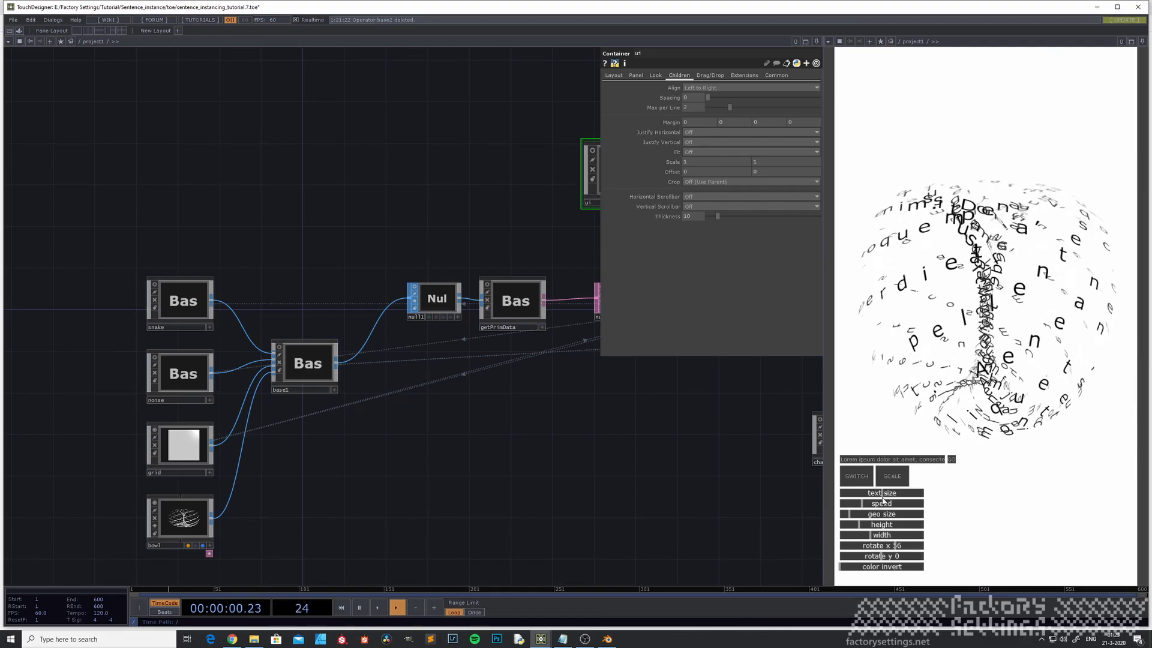
Adjust the output sliders for the bowl shape: increase geo size and height, and set color invert to its maximum.
mouse_move(849, 517)
mouse_down()
mouse_move(882, 517)
mouse_move(855, 524)
mouse_up()
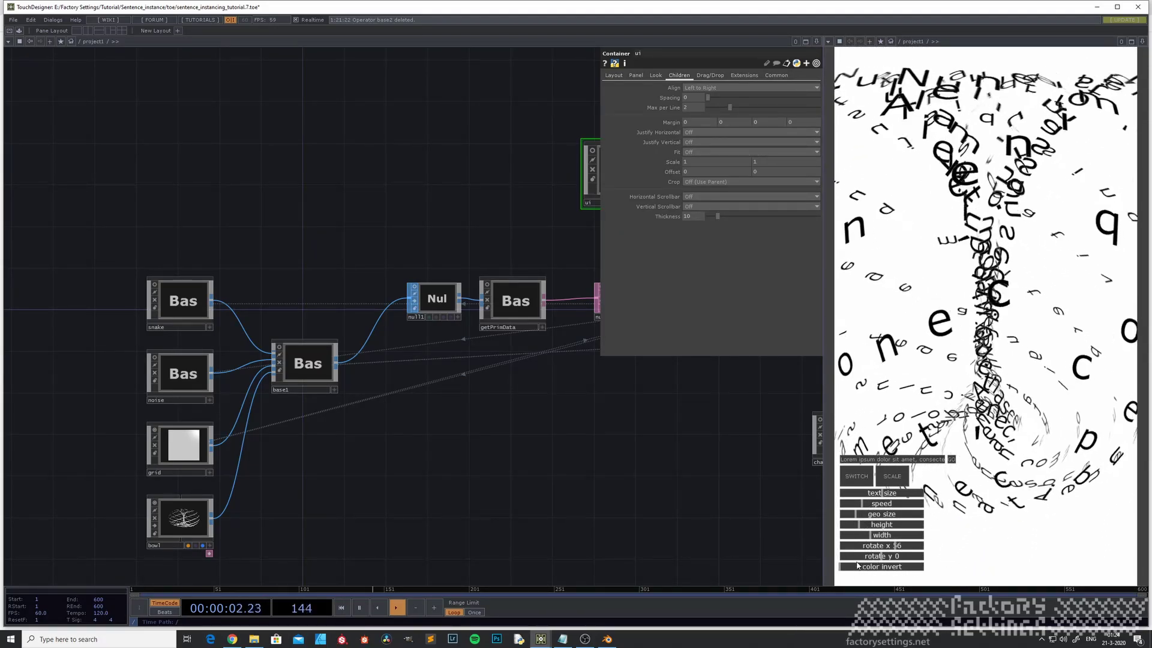
click(887, 565)
drag(887, 565, 935, 562)
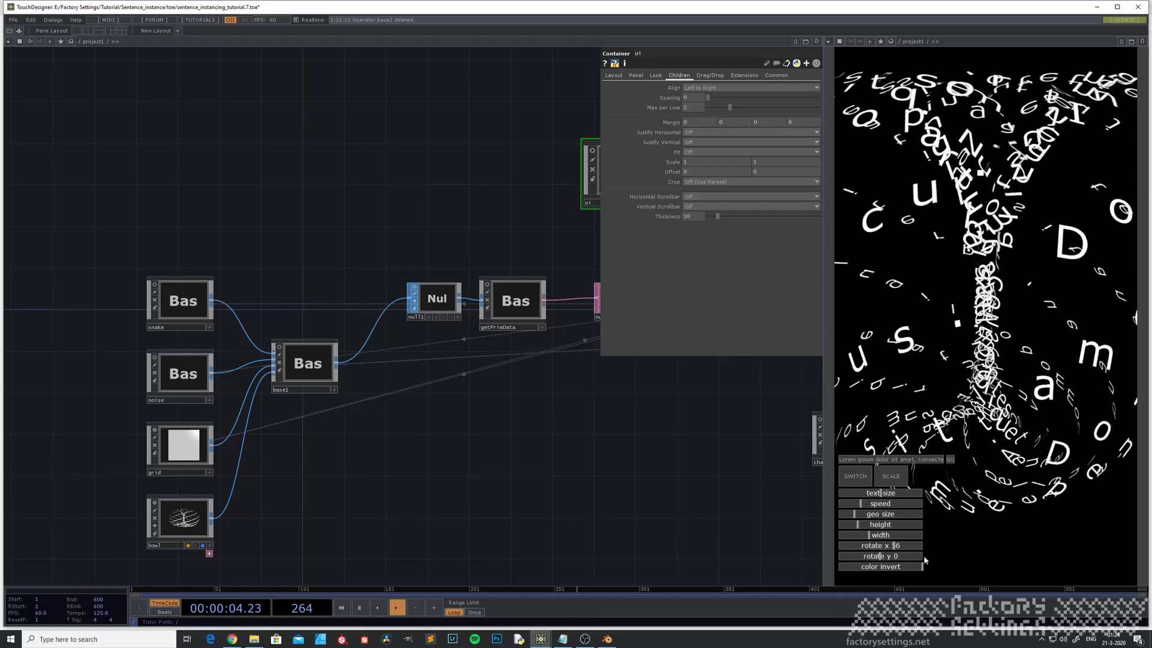
mouse_move(858, 527)
mouse_down()
mouse_move(924, 528)
mouse_move(892, 537)
mouse_up()
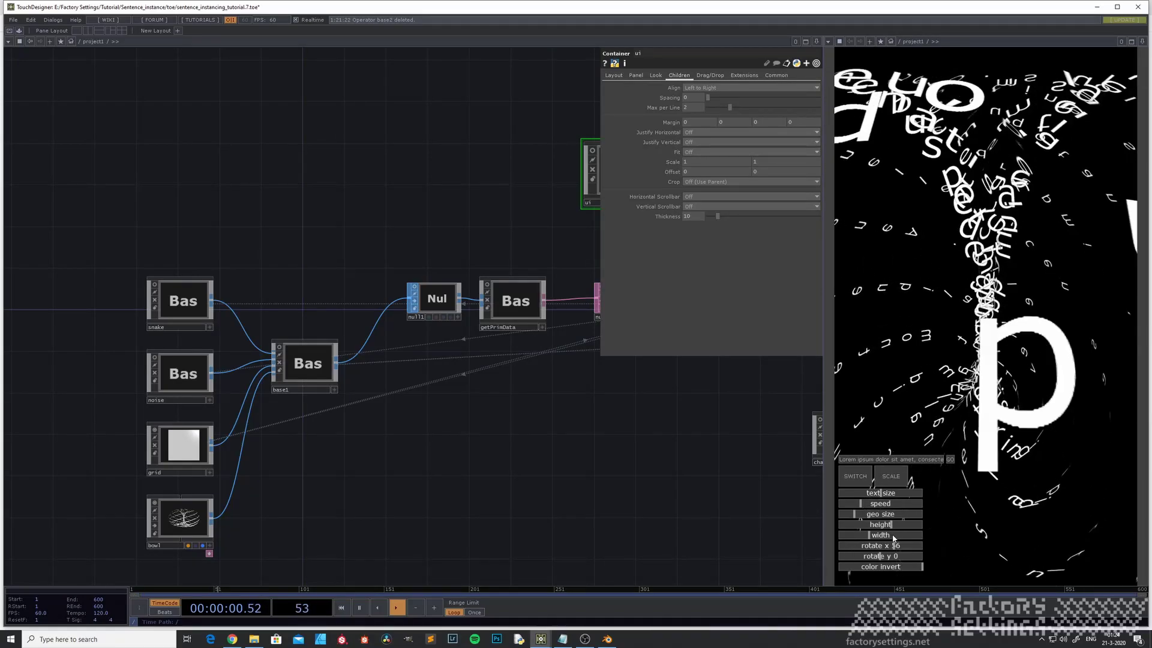
Examine the pattern channels and their lengths inside the snake component.
click(190, 302)
double_click(189, 302)
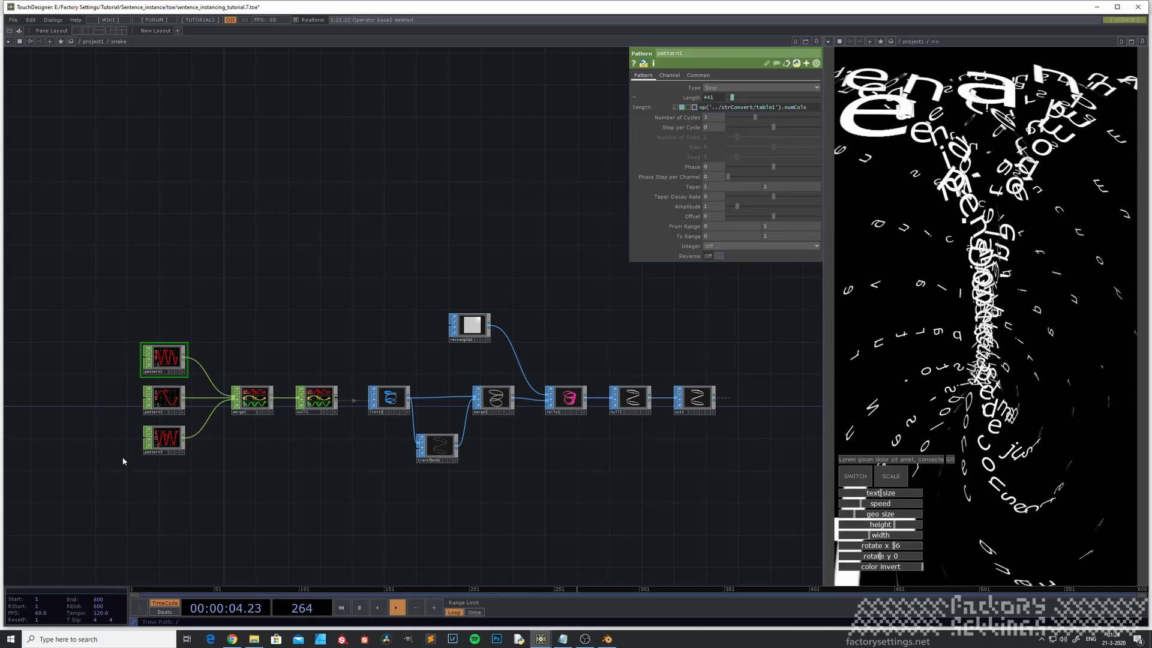
scroll(105, 421, down, 10)
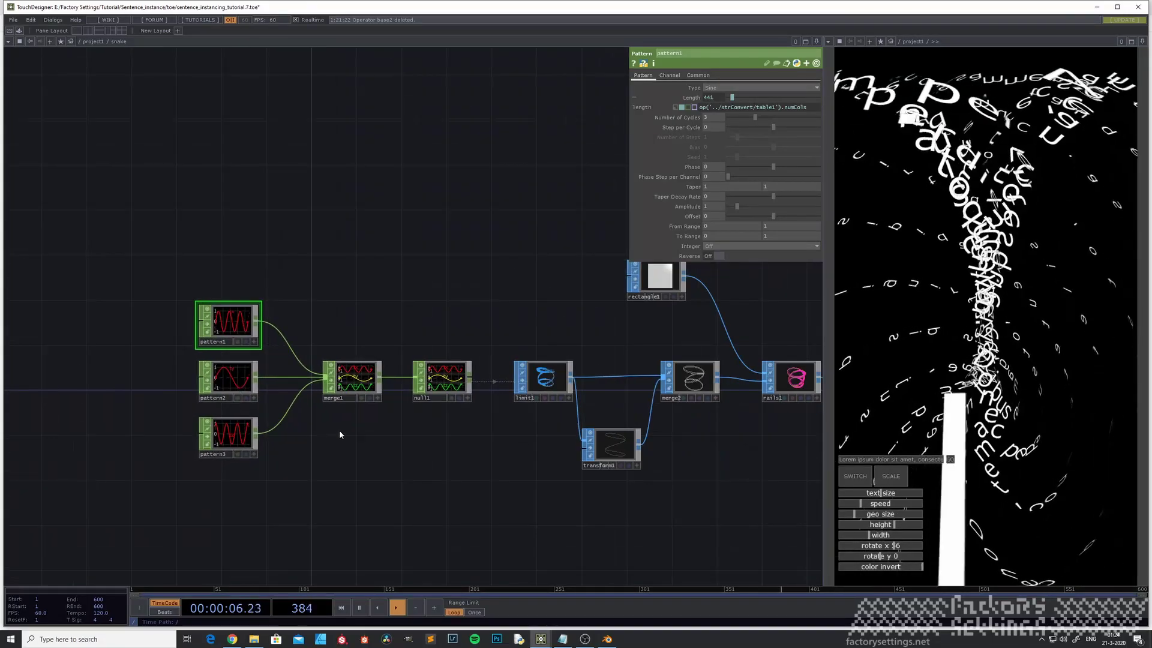
scroll(382, 433, down, 3)
drag(562, 422, 269, 547)
Examine the channel graphs of the select, math, extend, shift and null operators inside convertCHOP, and return to project level.
click(573, 387)
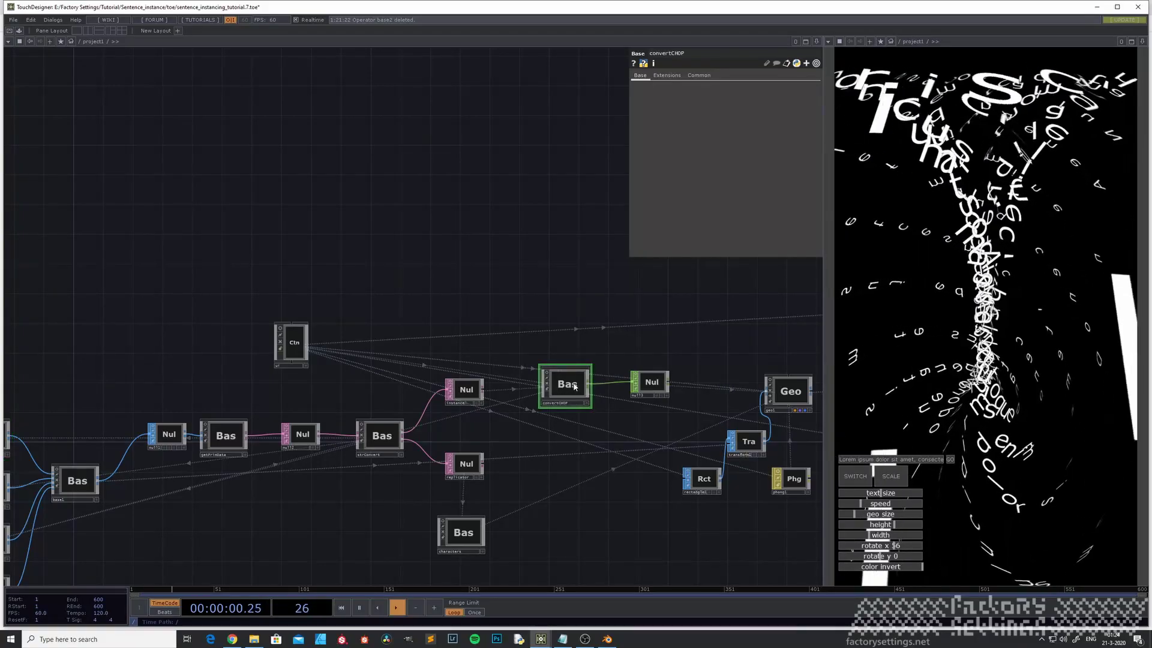
double_click(573, 387)
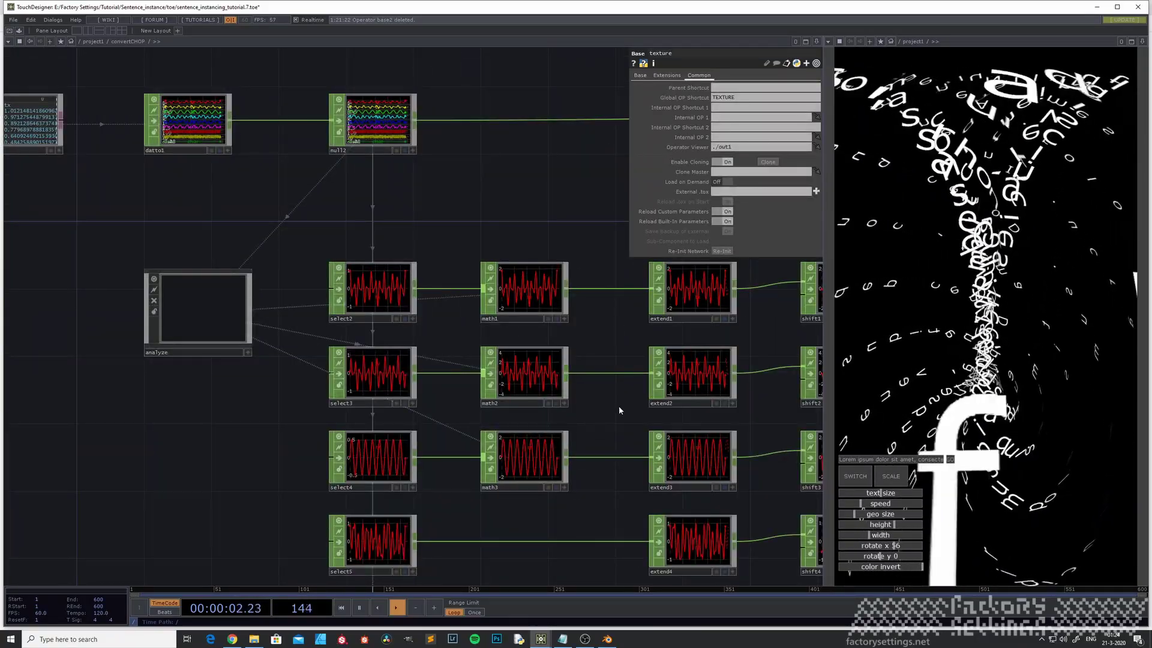
drag(456, 438, 299, 422)
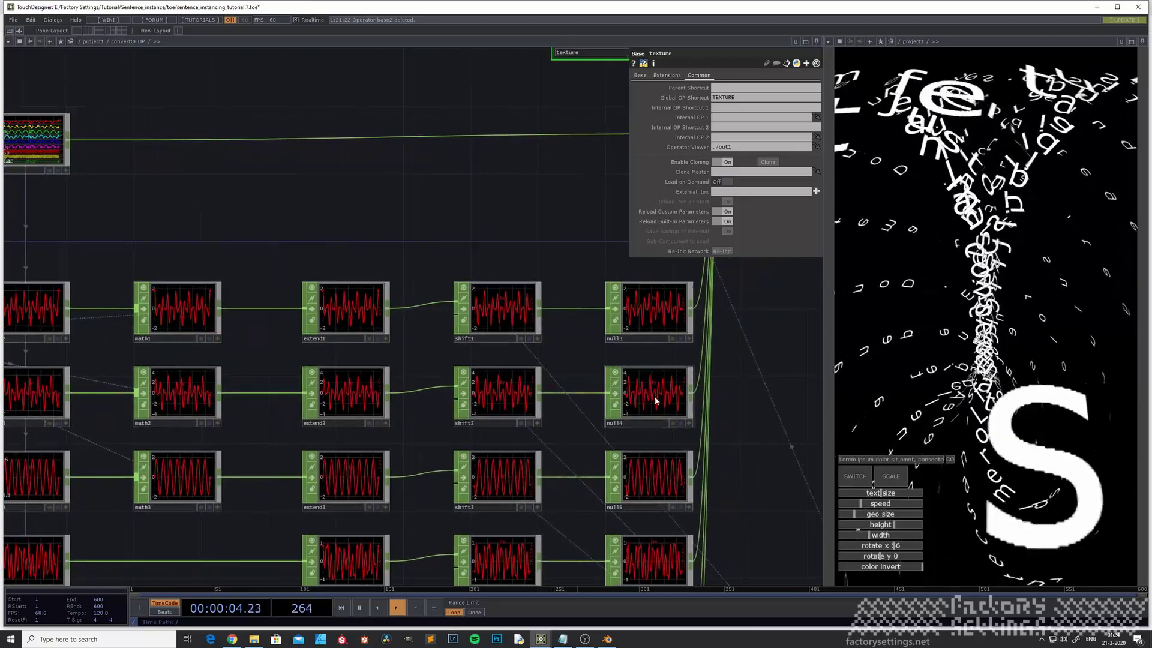
drag(584, 474, 562, 433)
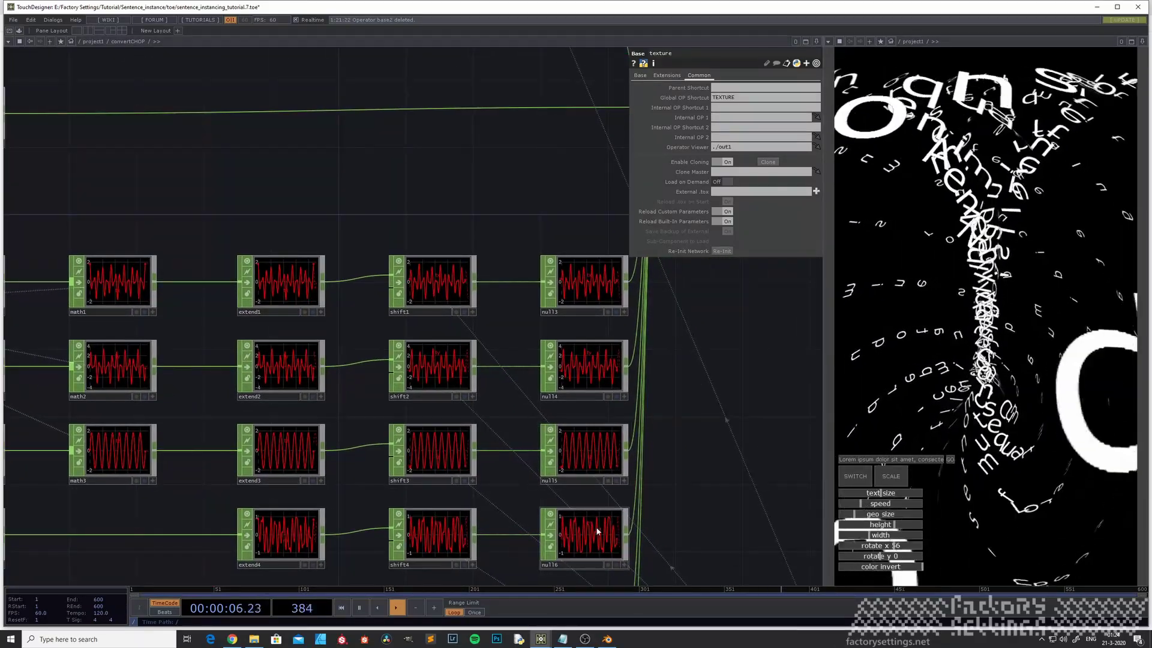
drag(698, 531, 608, 463)
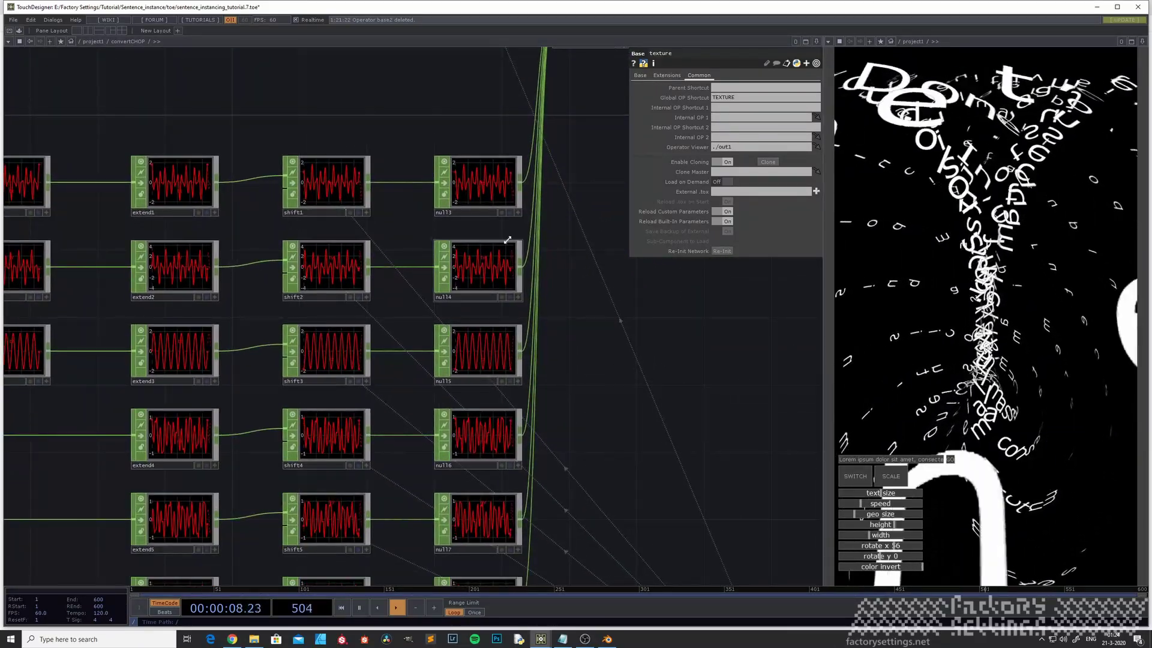
scroll(469, 214, up, 5)
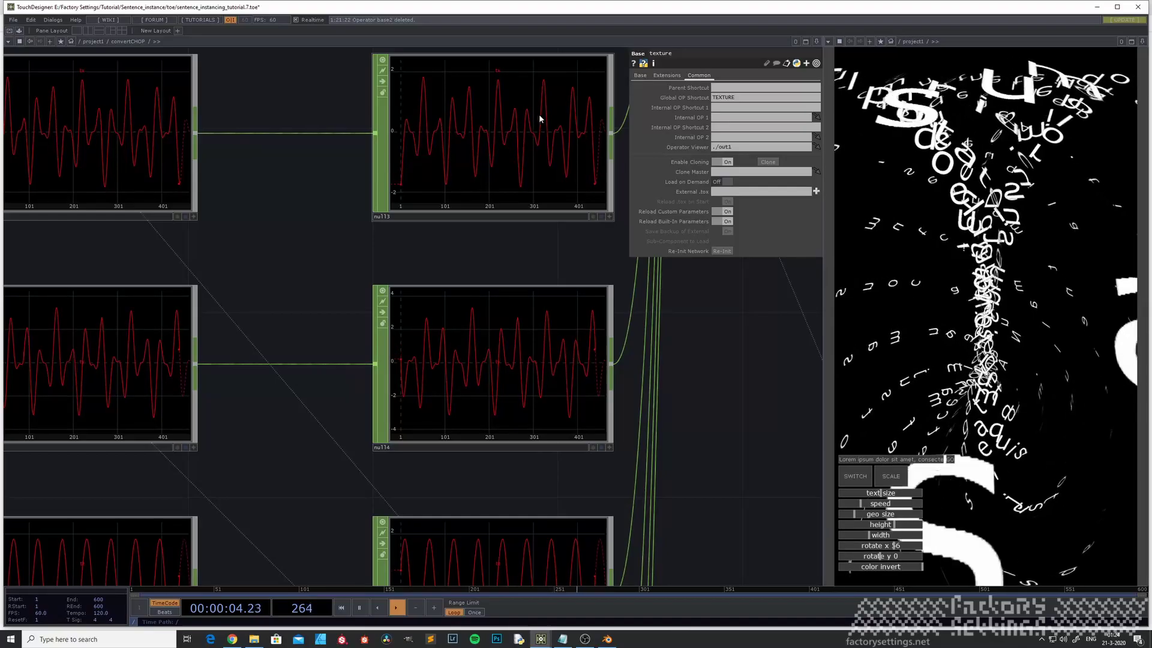
scroll(446, 276, down, 2)
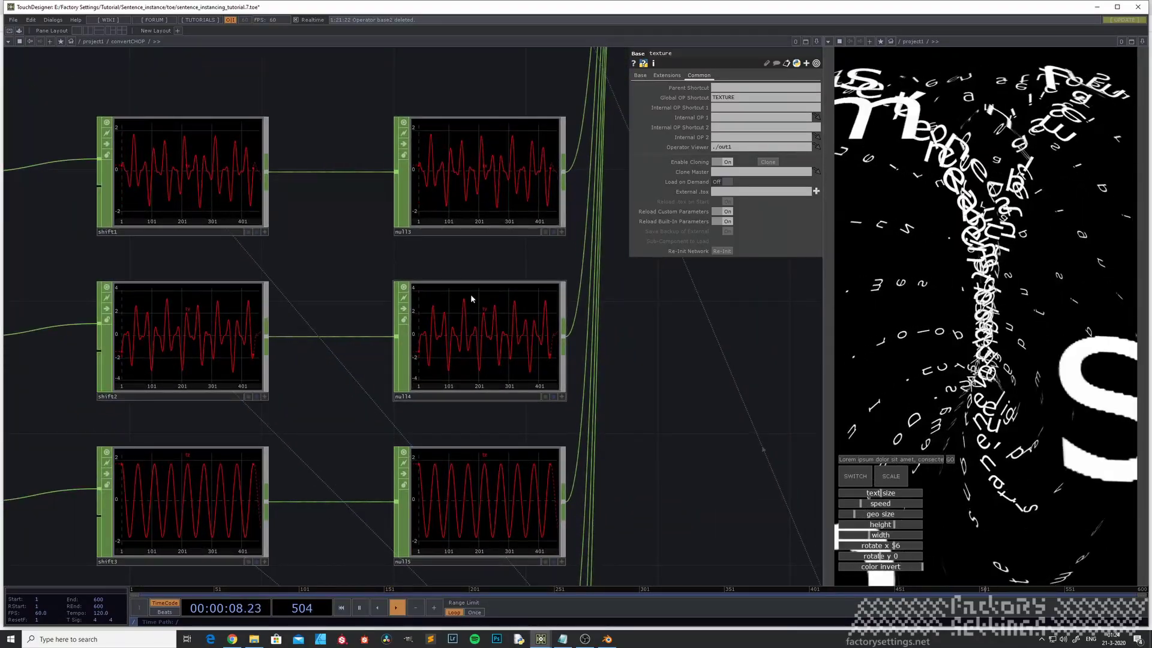
drag(614, 334, 563, 281)
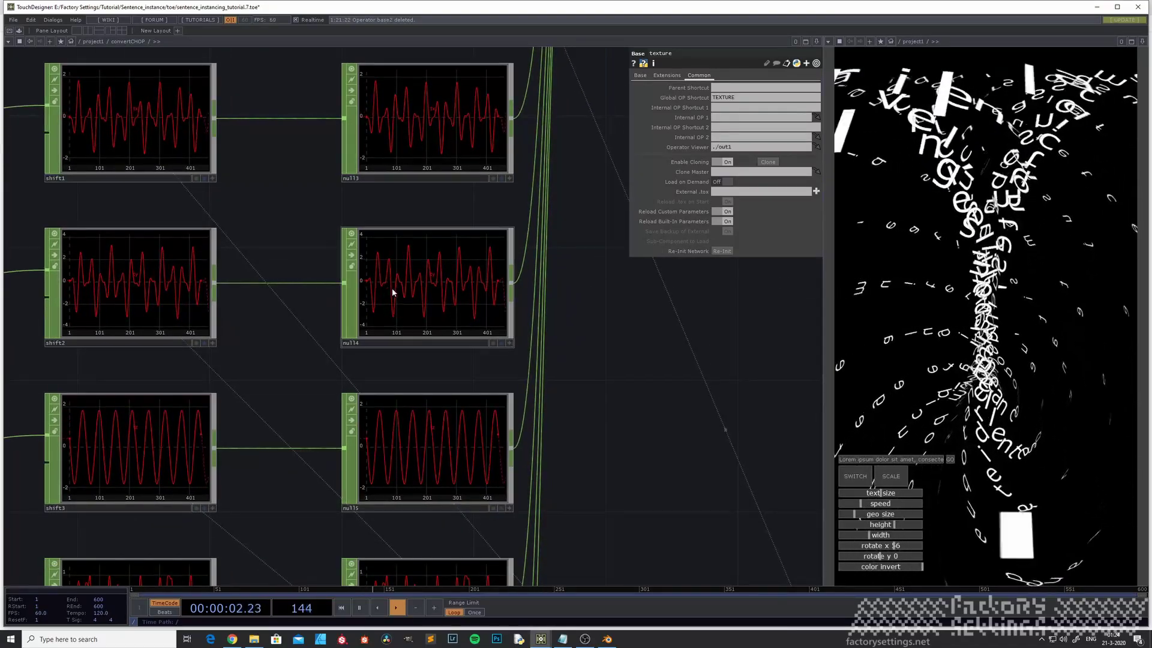
scroll(400, 301, down, 3)
scroll(527, 414, up, 2)
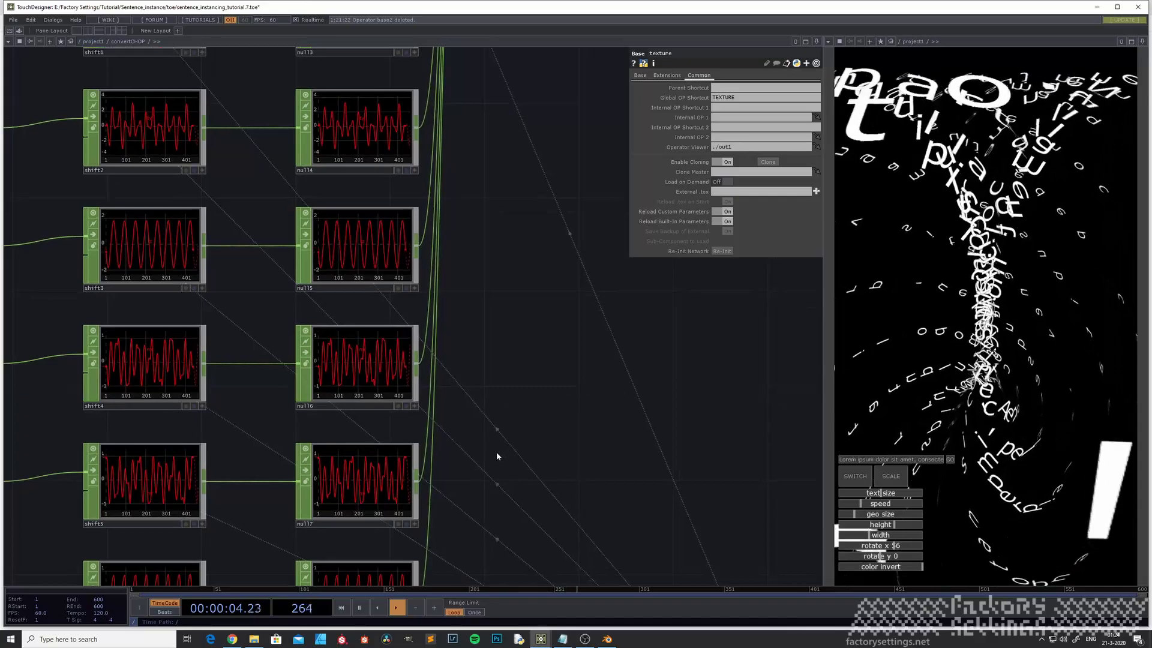
scroll(312, 380, up, 3)
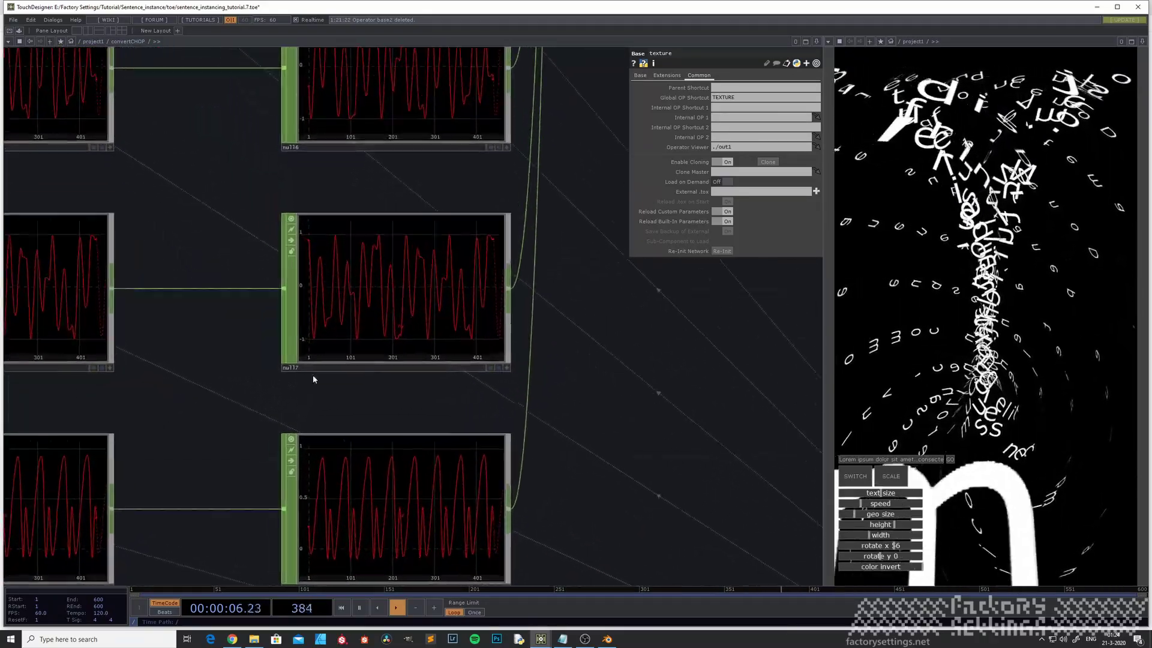
drag(265, 141, 252, 171)
scroll(238, 148, down, 3)
drag(223, 124, 437, 554)
drag(337, 288, 402, 378)
scroll(334, 319, down, 3)
key(u)
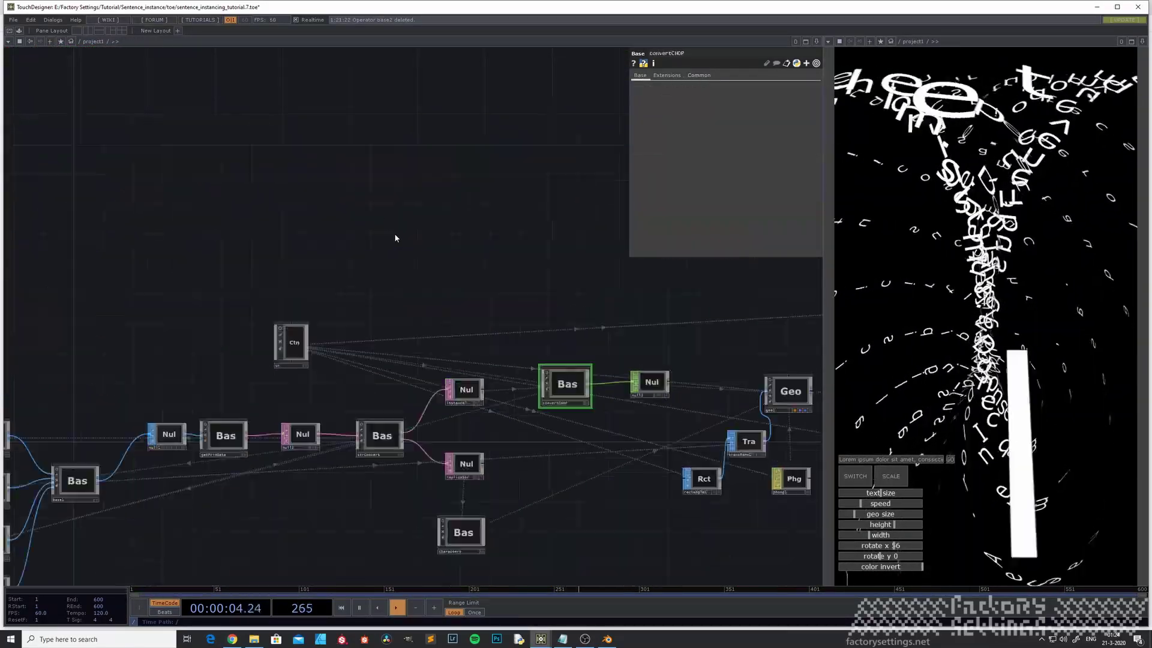
Reduce the geo size of the bowl output, set rotate x to 80 and select the bowl component.
drag(178, 369, 386, 263)
scroll(171, 460, up, 5)
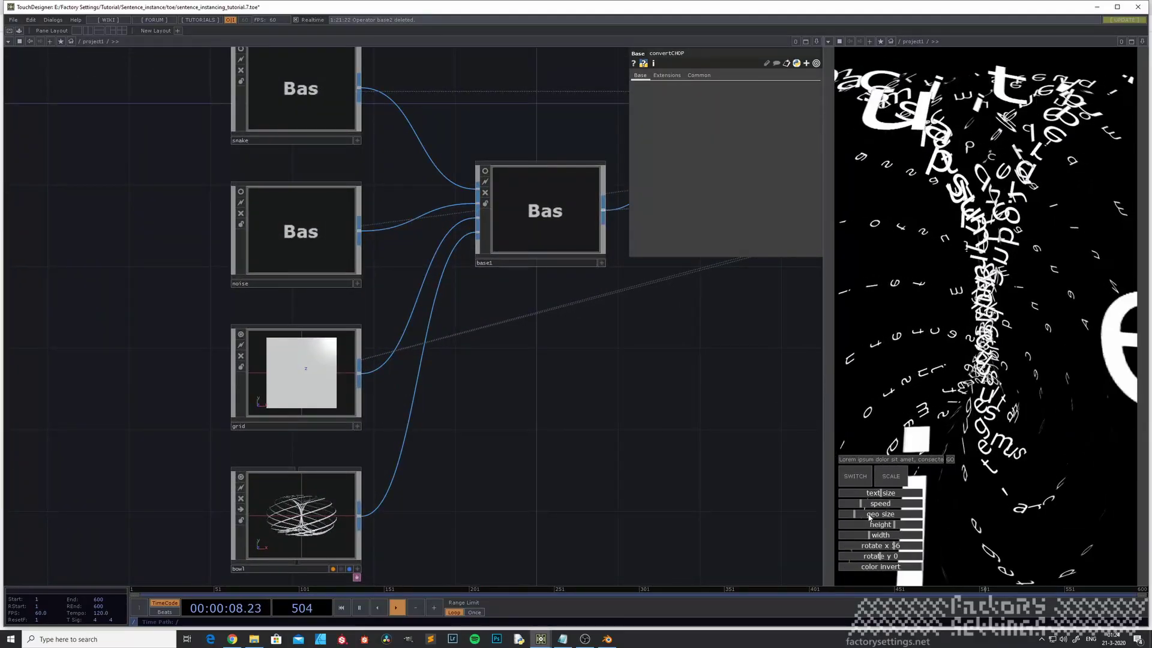
drag(861, 514, 849, 518)
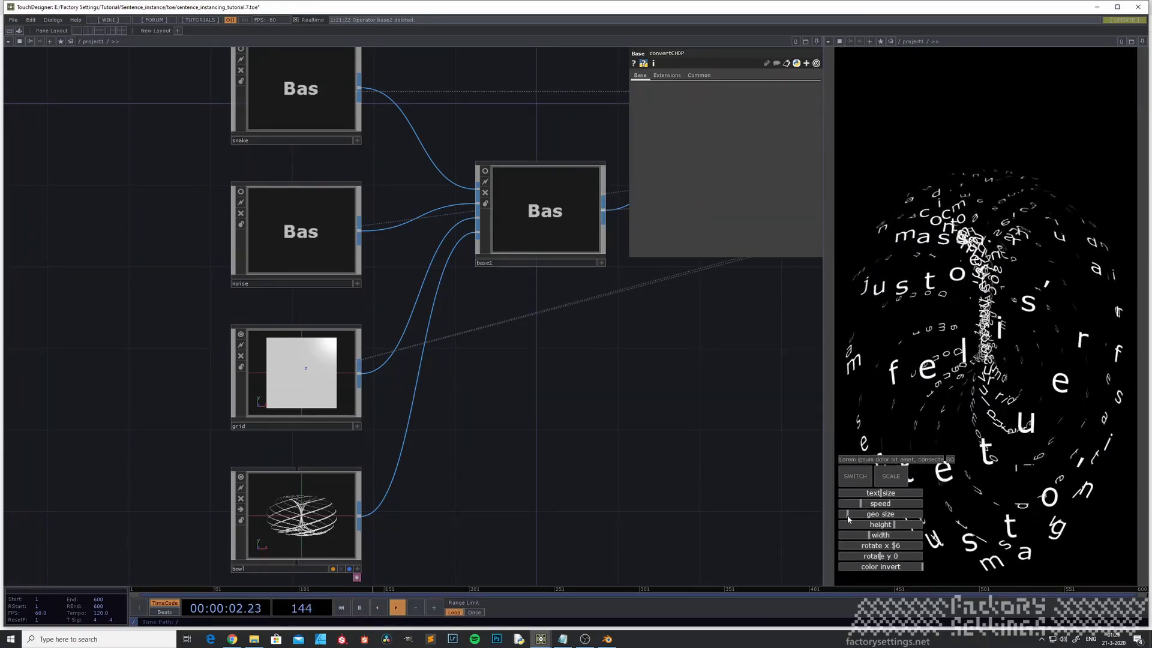
drag(893, 547, 900, 548)
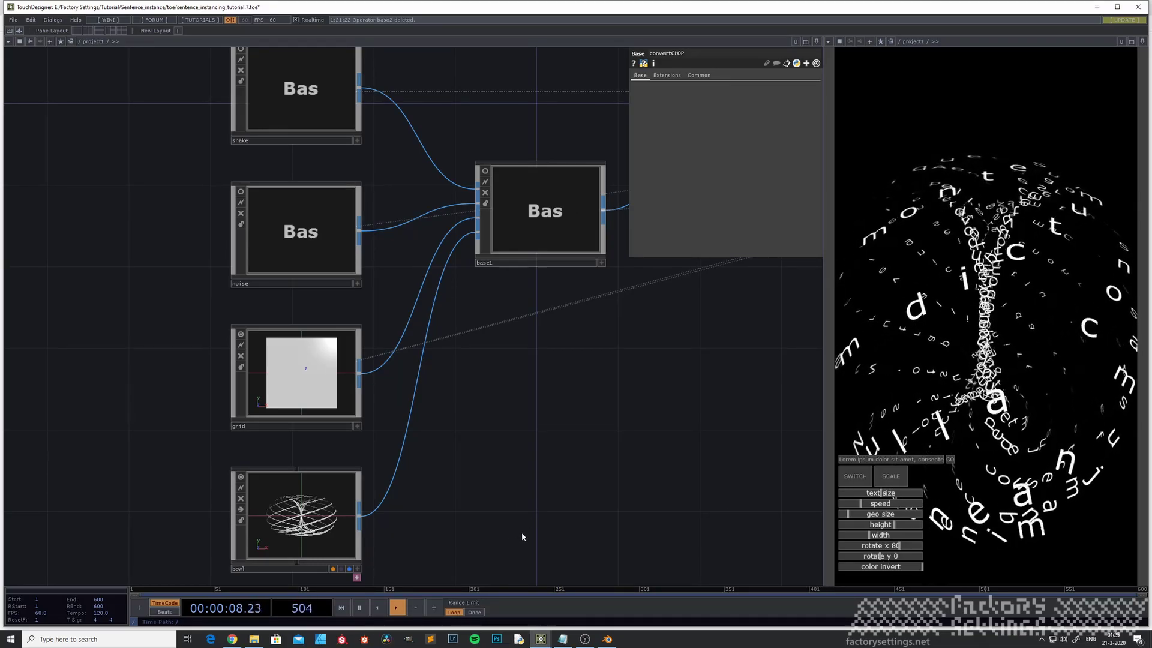
click(330, 527)
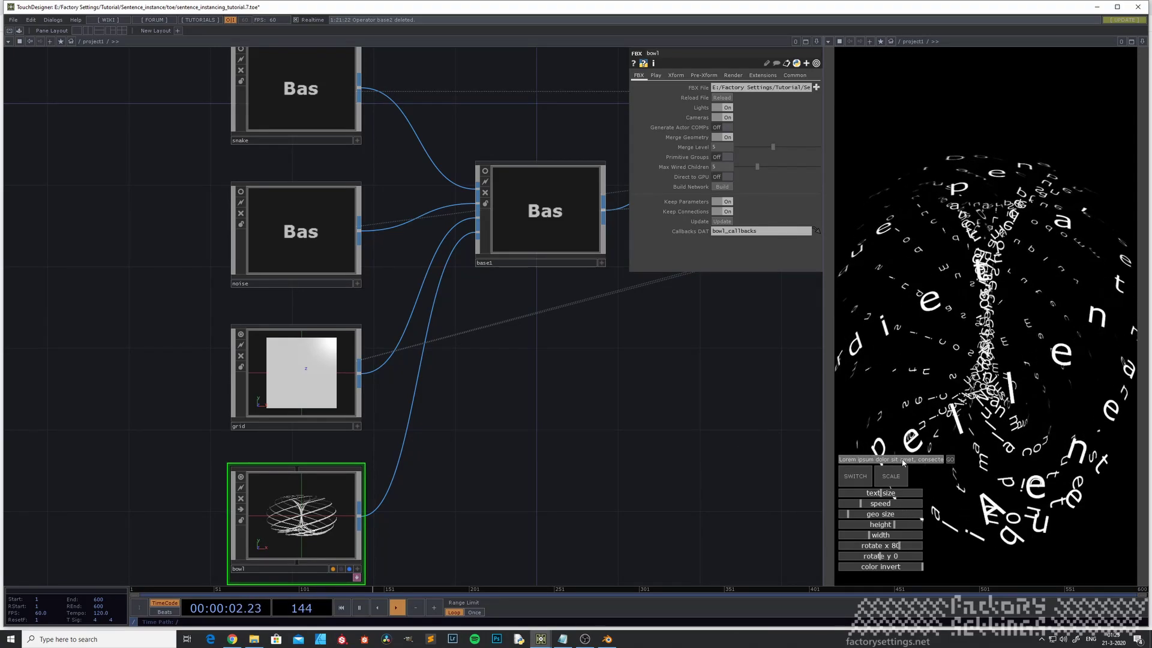
Switch to the Blind Text Generator in the browser, generate a 200-character Lorem ipsum text and copy it.
click(233, 639)
double_click(422, 208)
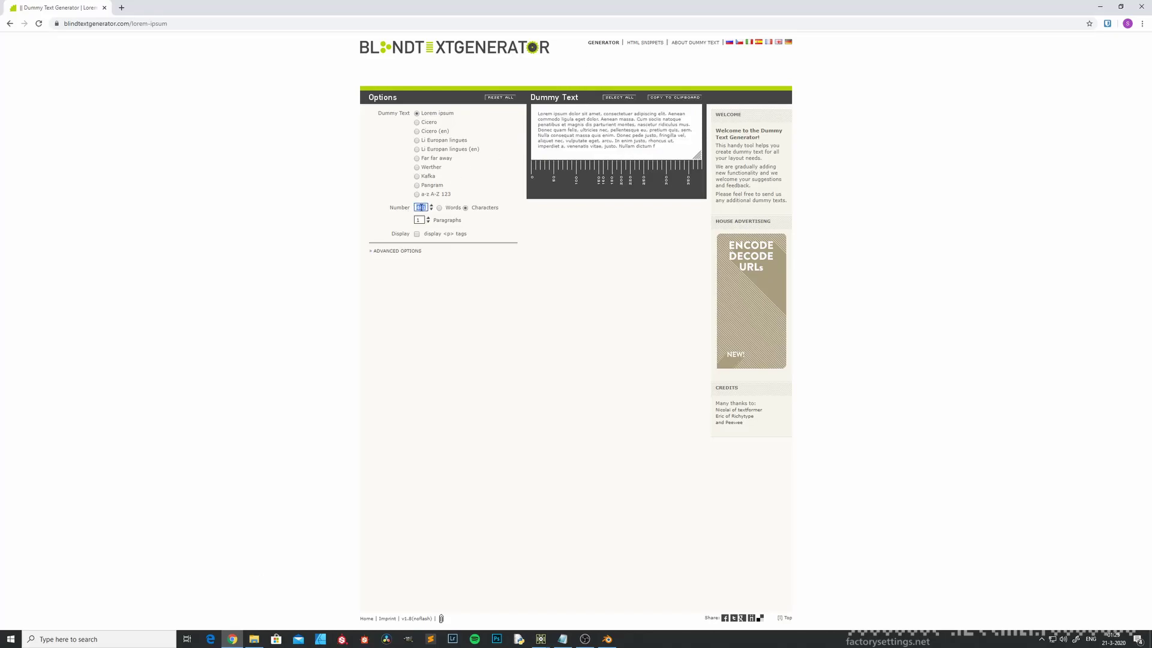
text(200)
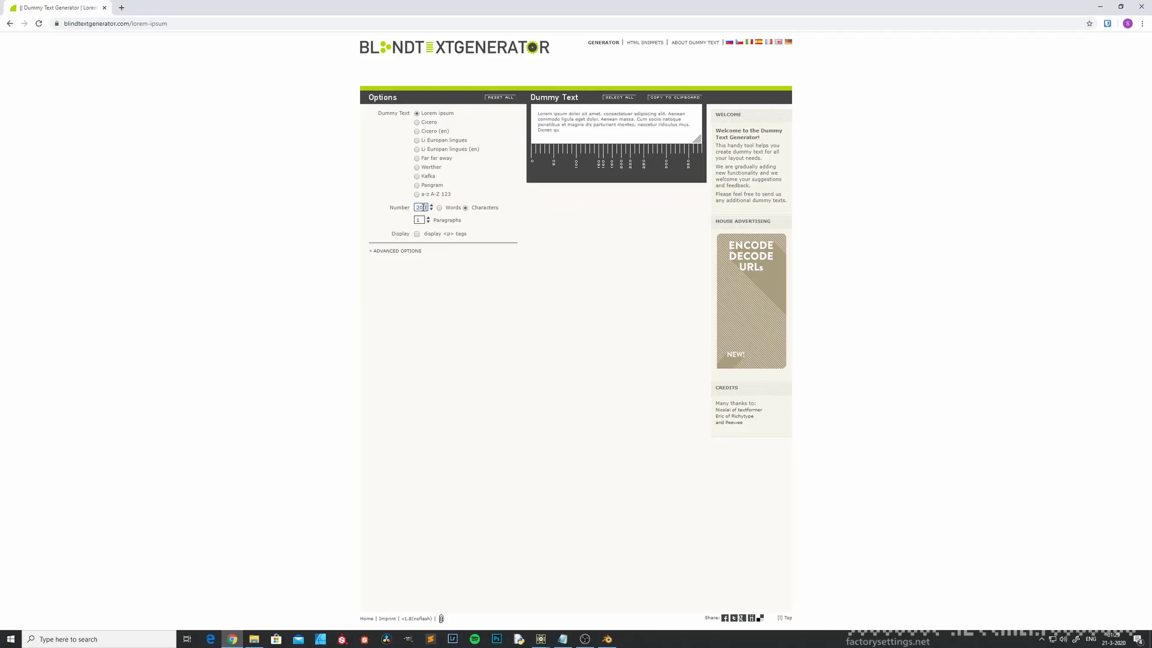
click(618, 126)
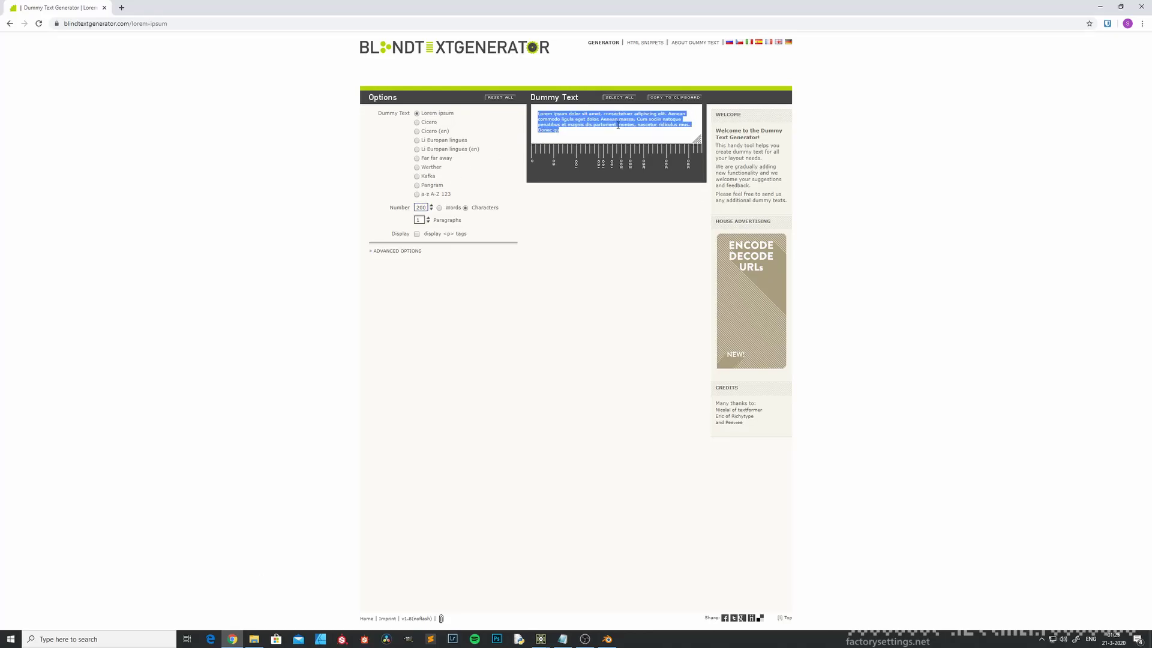
click(568, 275)
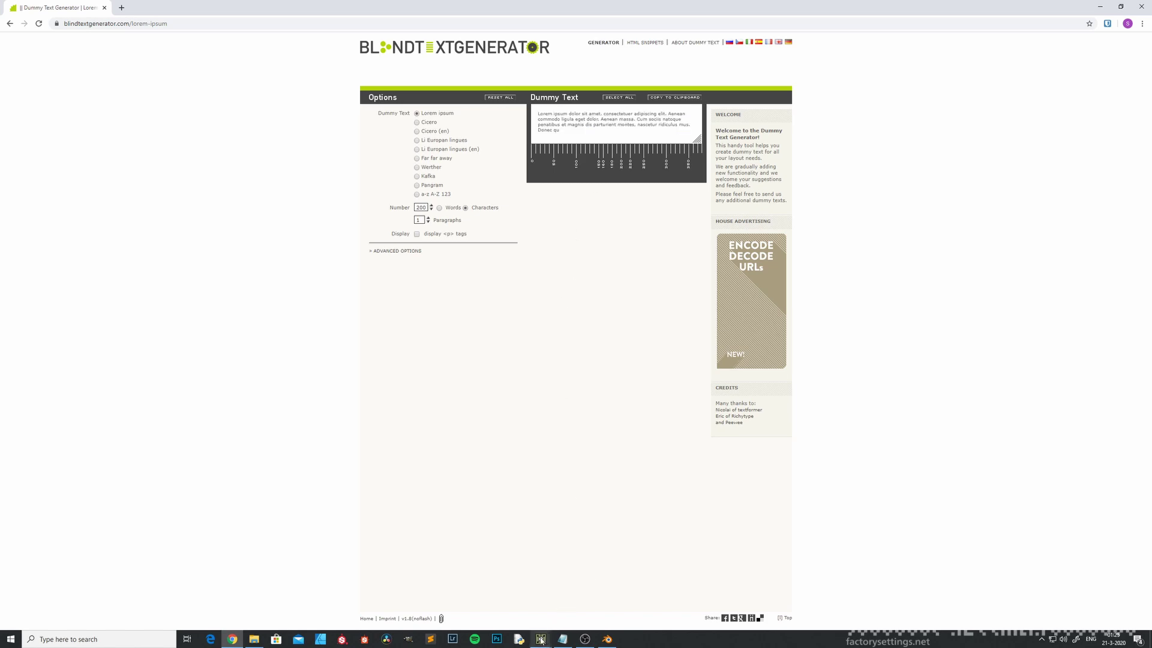
Return to TouchDesigner, paste the copied text into the output's sentence field and apply it.
click(585, 595)
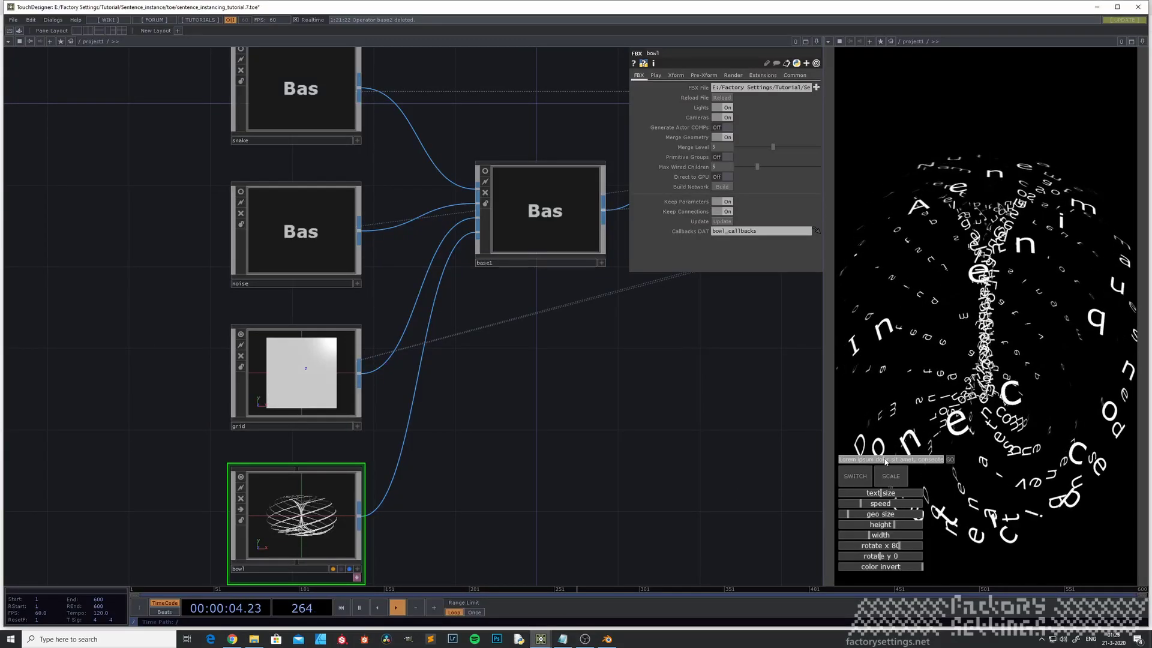
click(903, 461)
key(ctrl+v)
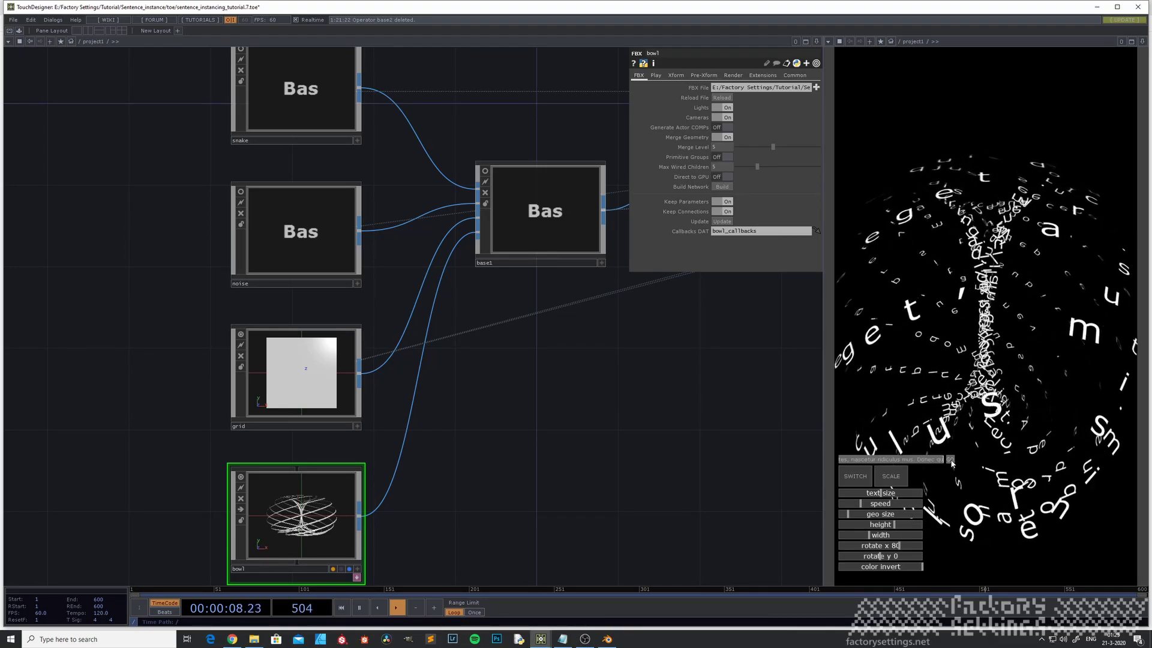
click(950, 460)
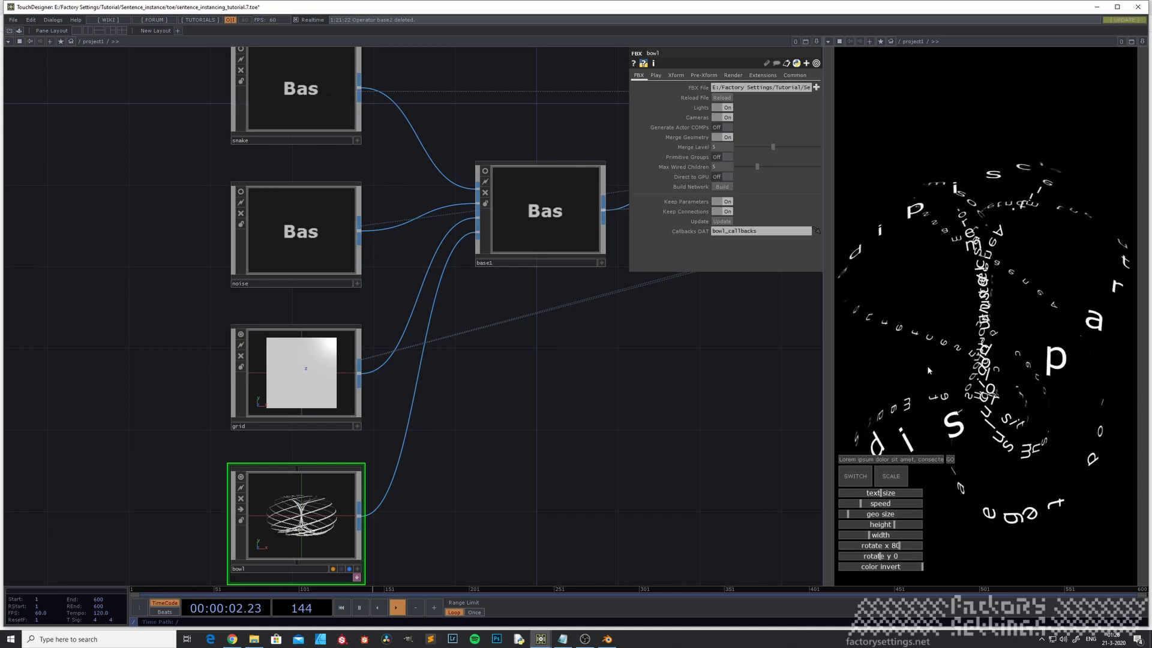
Set color invert to its minimum and increase the text's speed.
drag(918, 566, 838, 579)
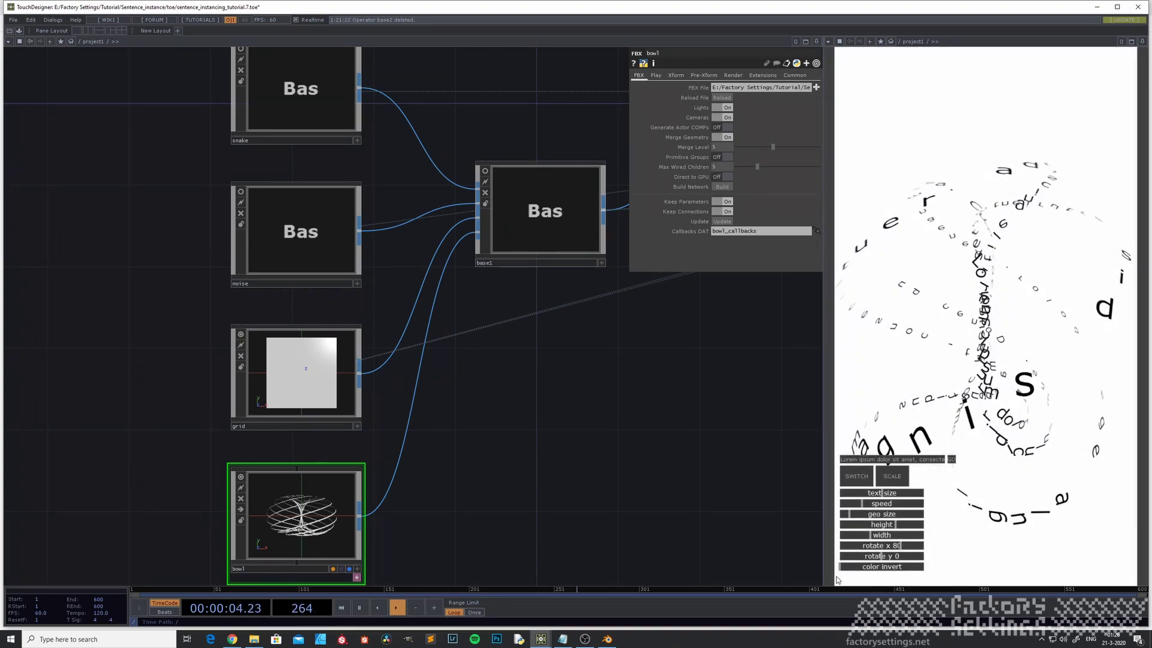
drag(902, 509, 913, 509)
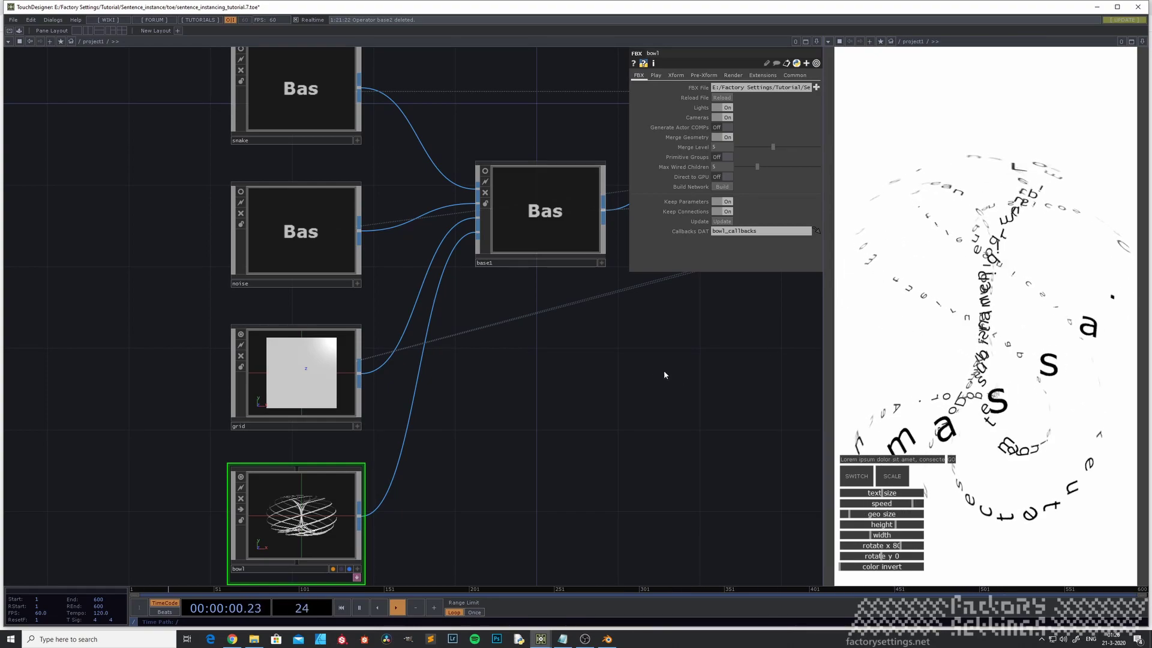
drag(517, 365, 540, 411)
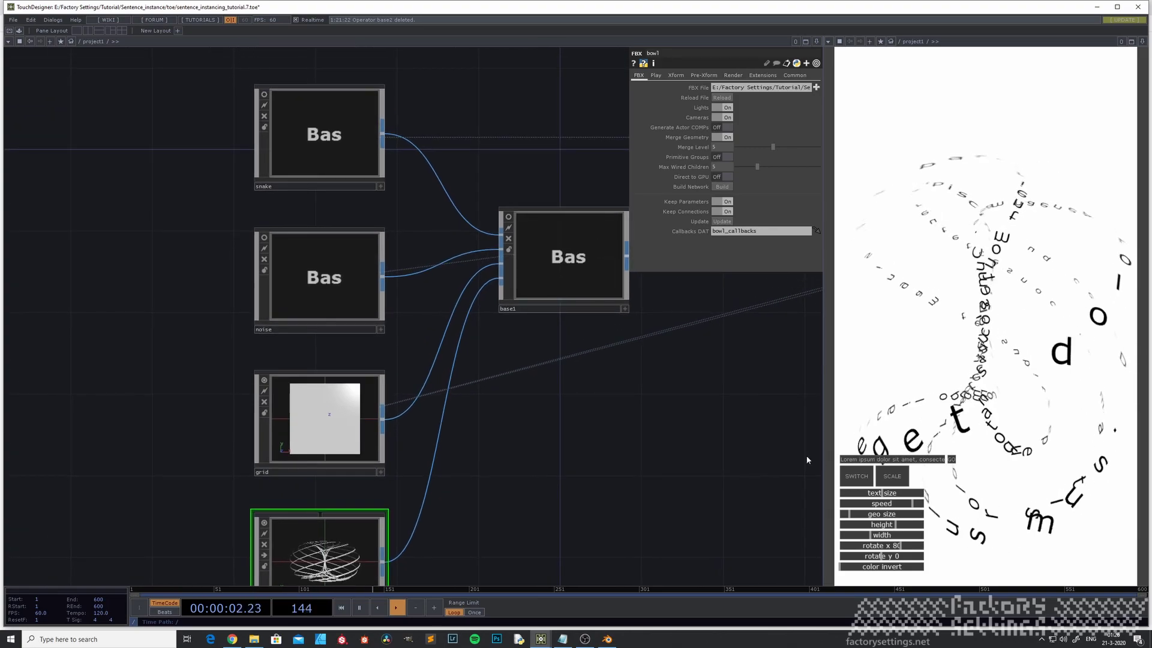
Switch the output to the snake shape, set rotate x to -8, and reduce geo size and height.
click(858, 477)
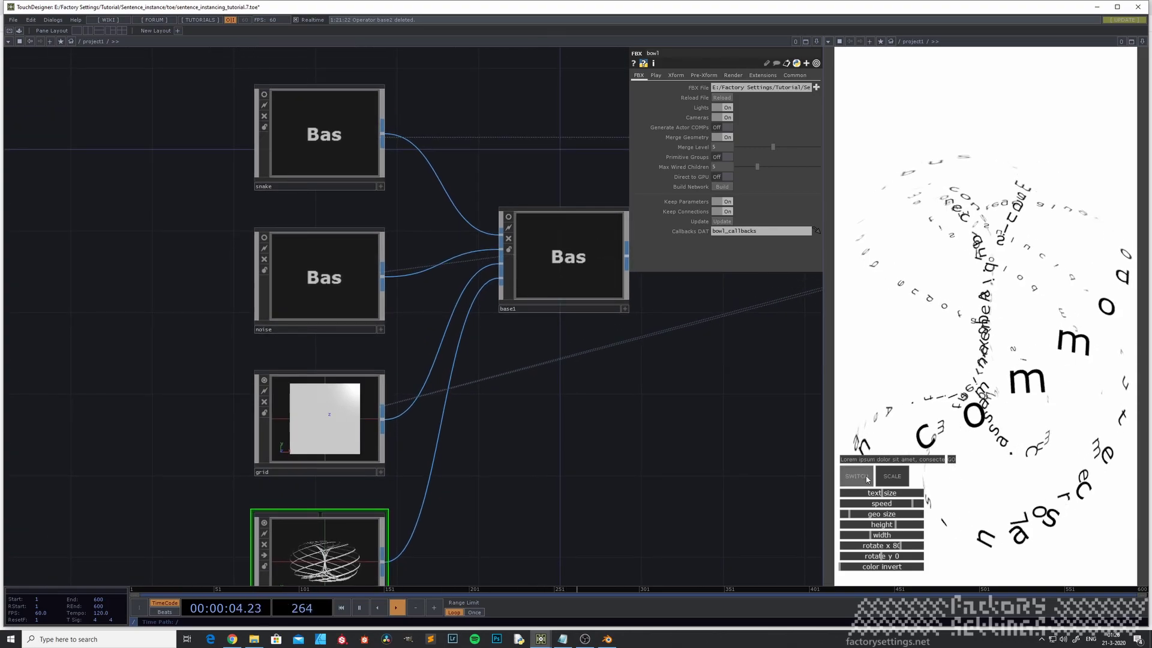
click(883, 546)
drag(883, 546, 878, 546)
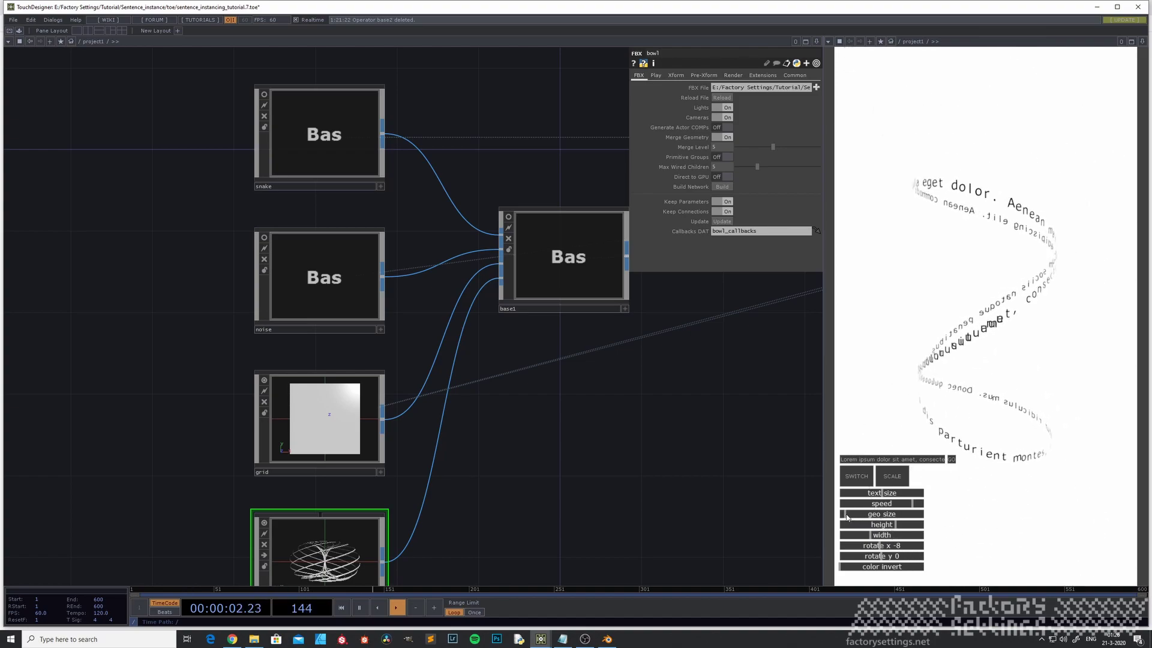
drag(894, 526, 874, 525)
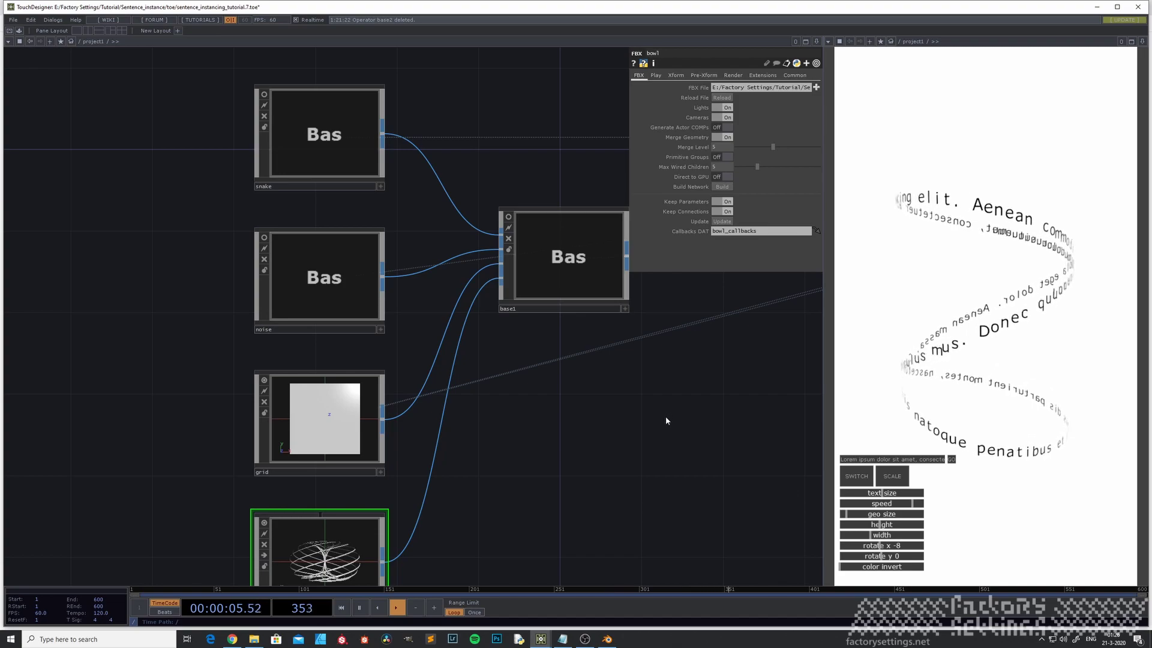
Append blank spaces to the end of the sentence text and apply the change.
click(914, 460)
key(ctrl+a)
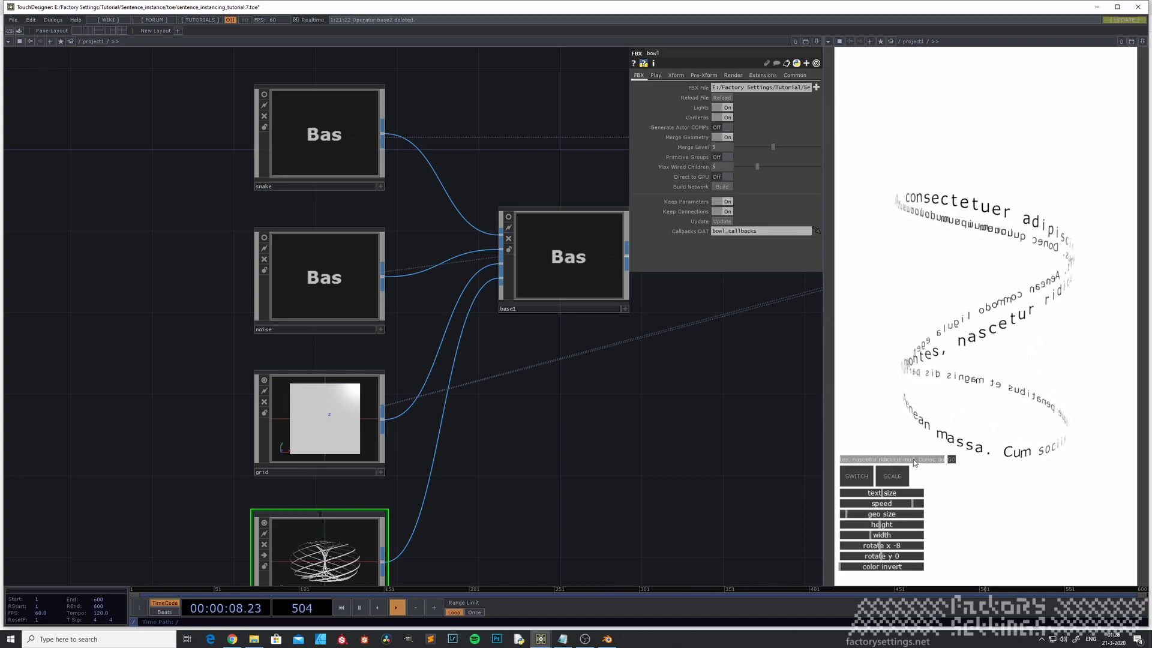
text(qu)
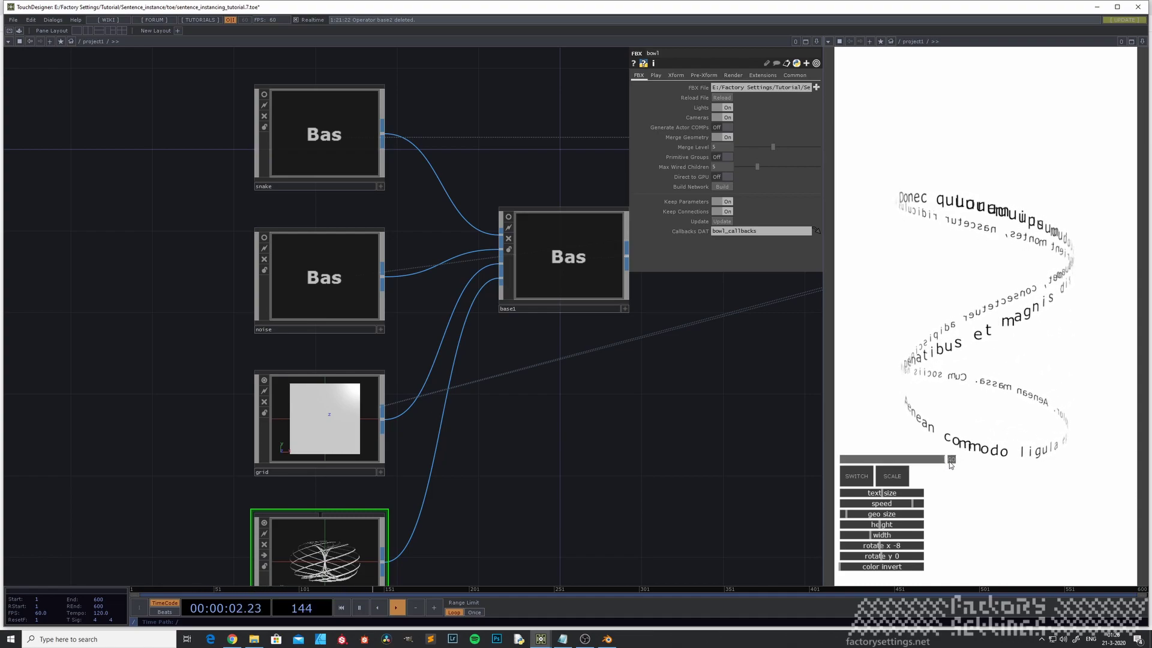
click(953, 462)
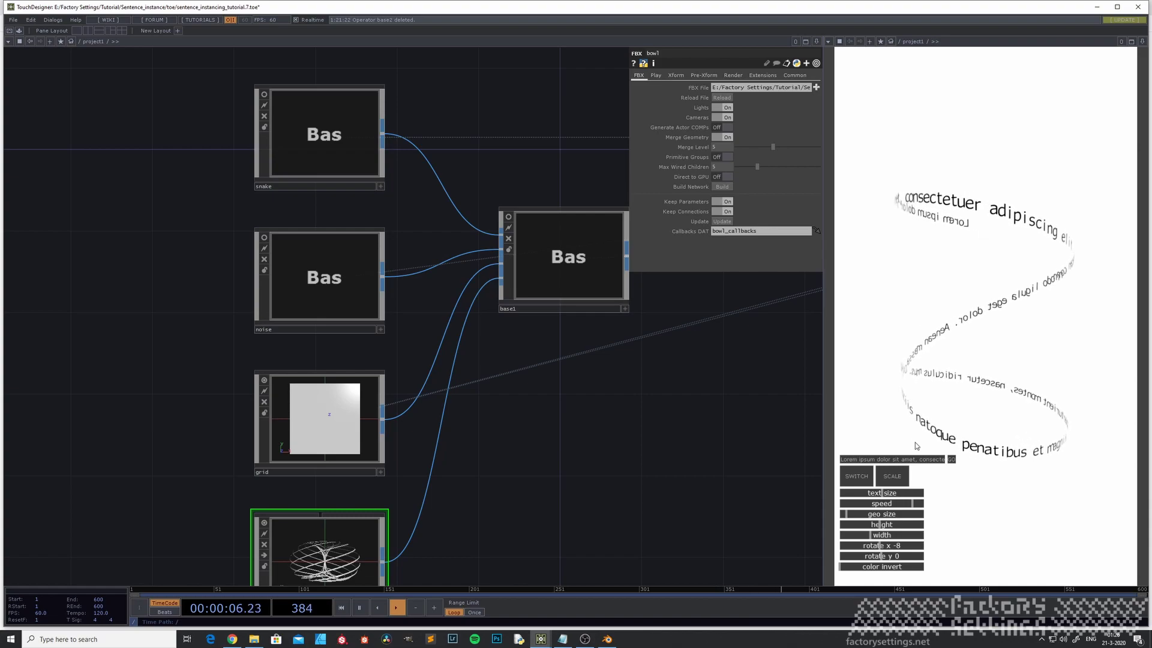
Add more blank spaces after the sentence text, apply it and adjust the speed slider.
click(912, 460)
key(BackSpace)
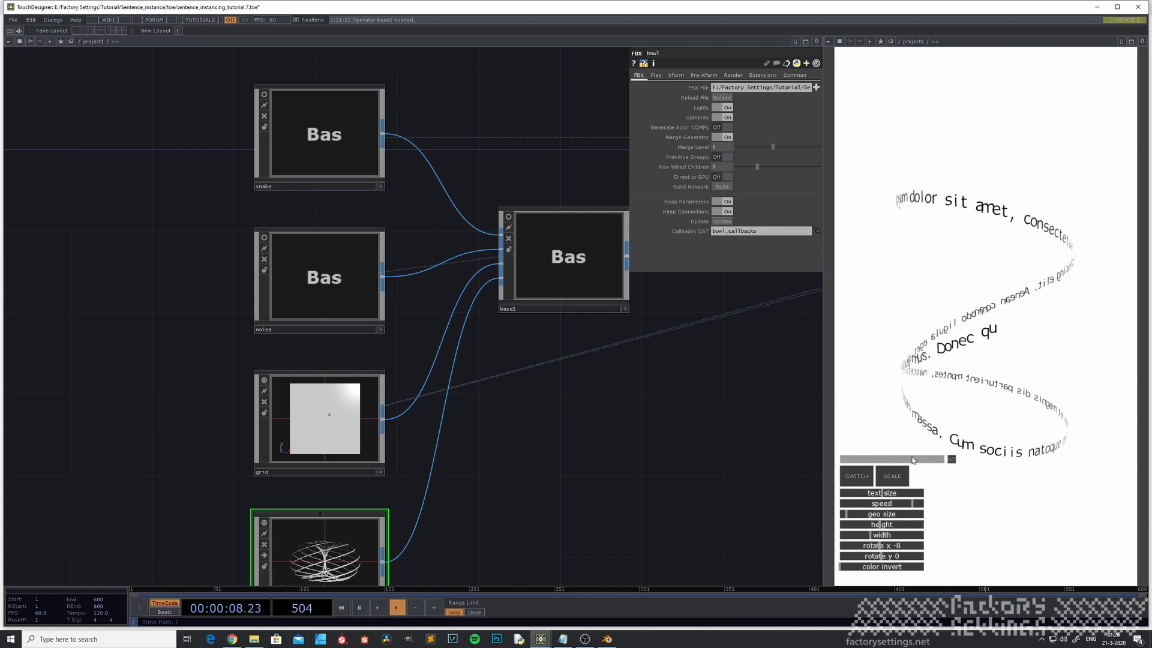
click(951, 460)
drag(910, 506, 922, 504)
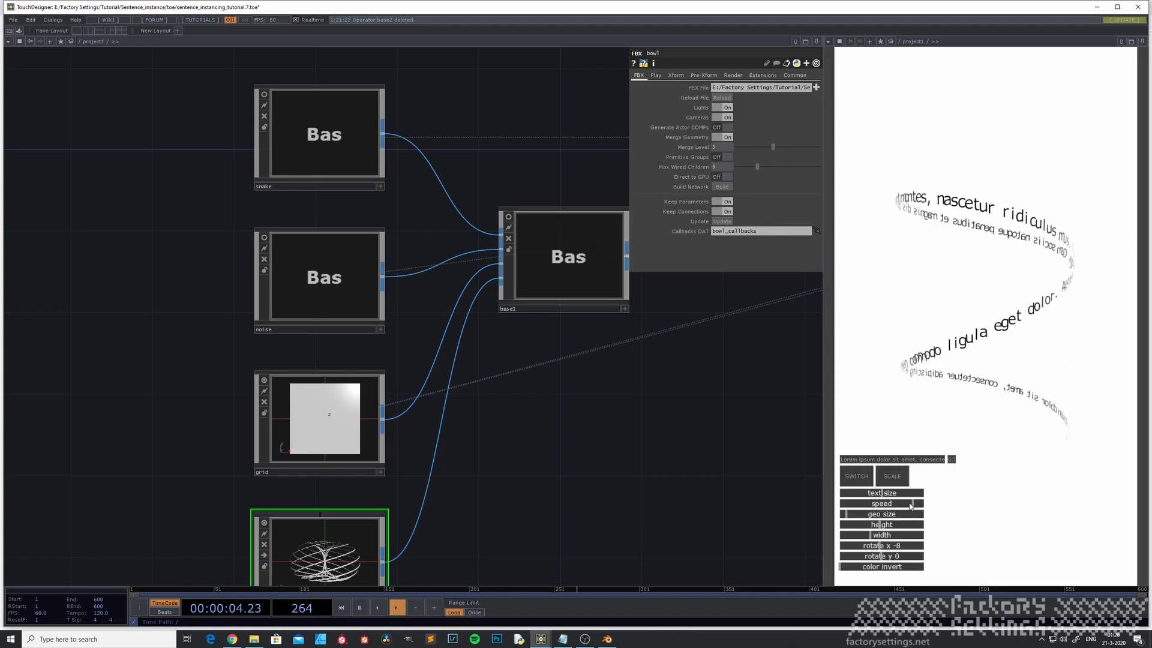
Switch the output to the noise shape, slightly increase geo size and set rotate x to -47.
drag(922, 502, 906, 507)
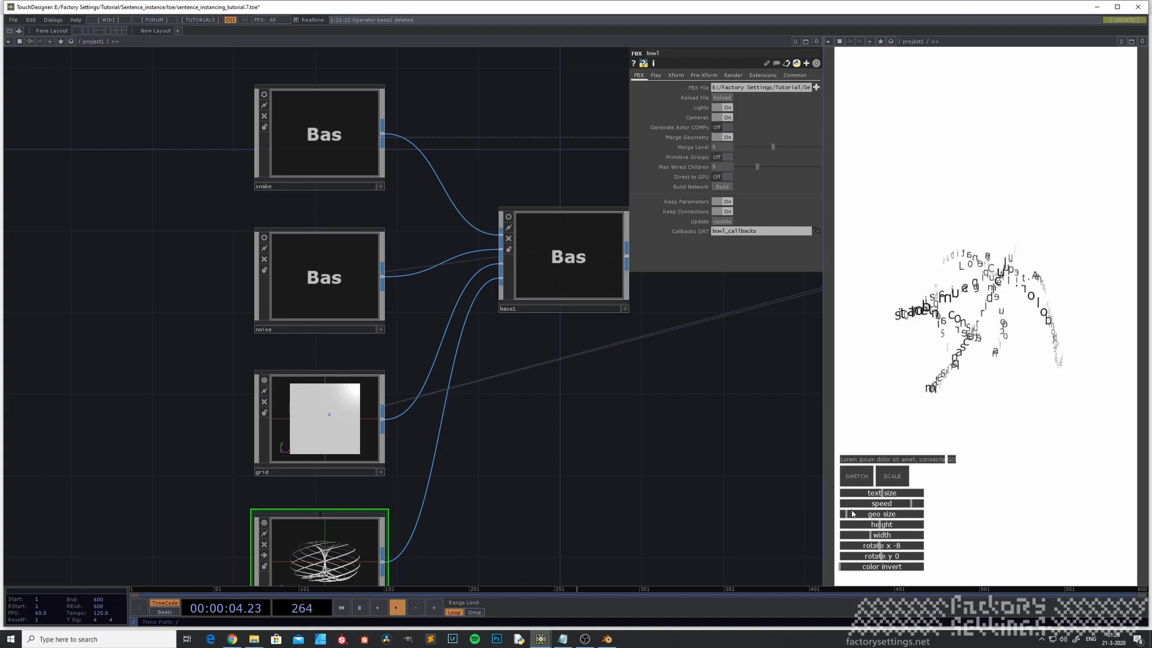
drag(847, 517, 850, 516)
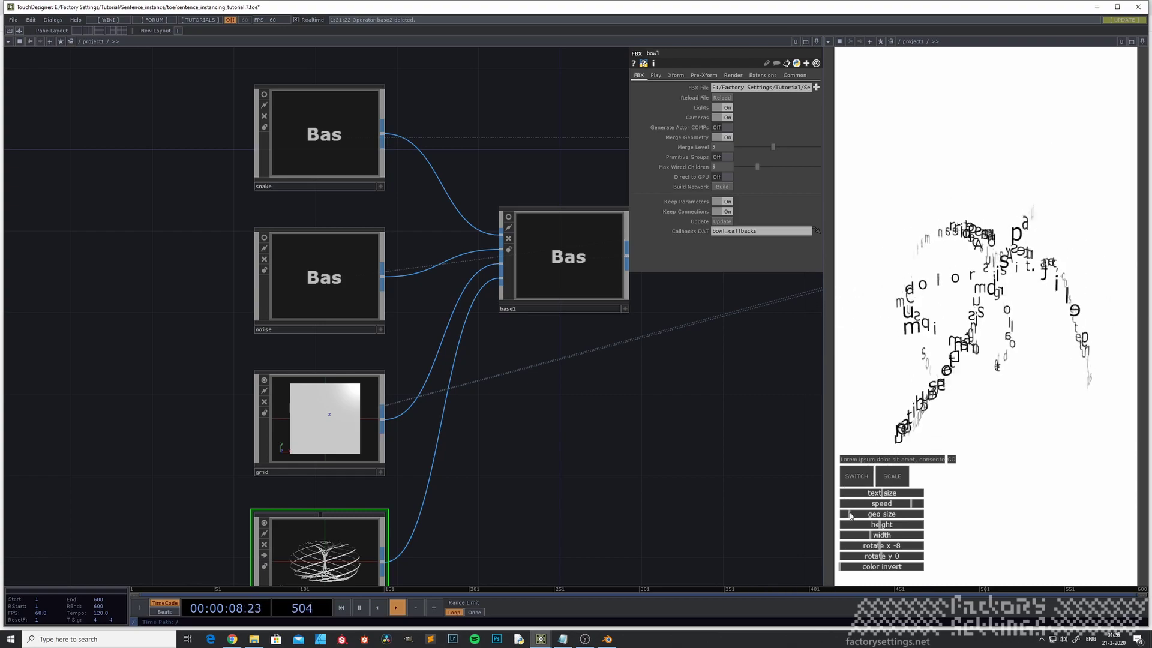
drag(883, 546, 860, 540)
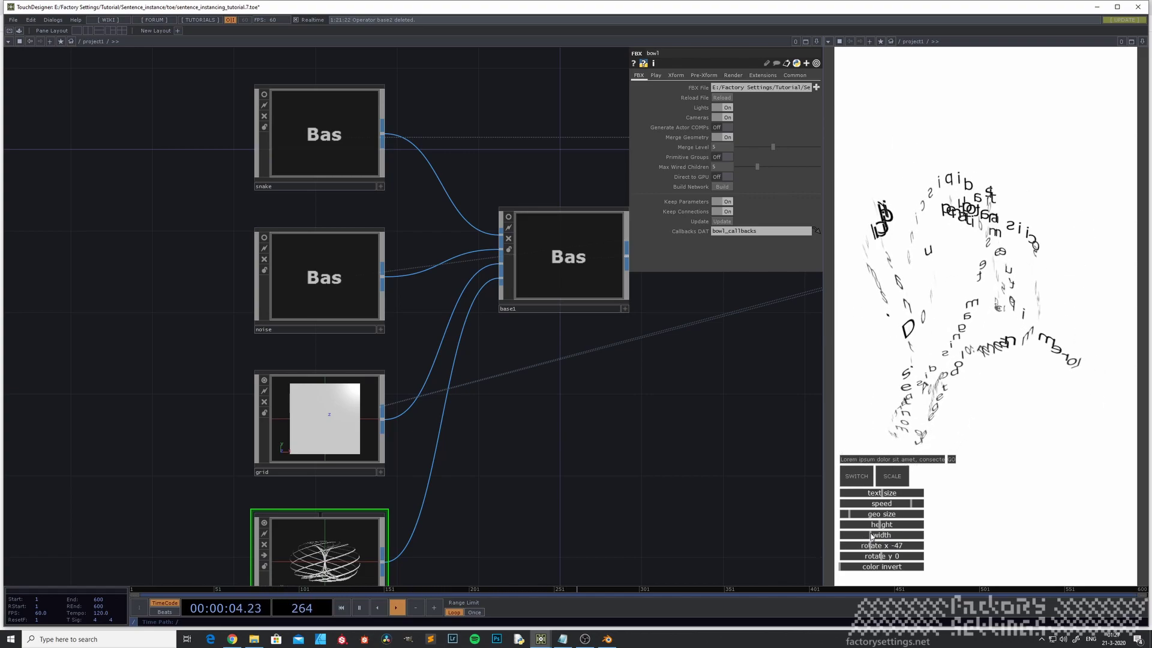
Switch the output to the grid shape, set rotate x to -4 and try the scale effect on and off.
click(855, 476)
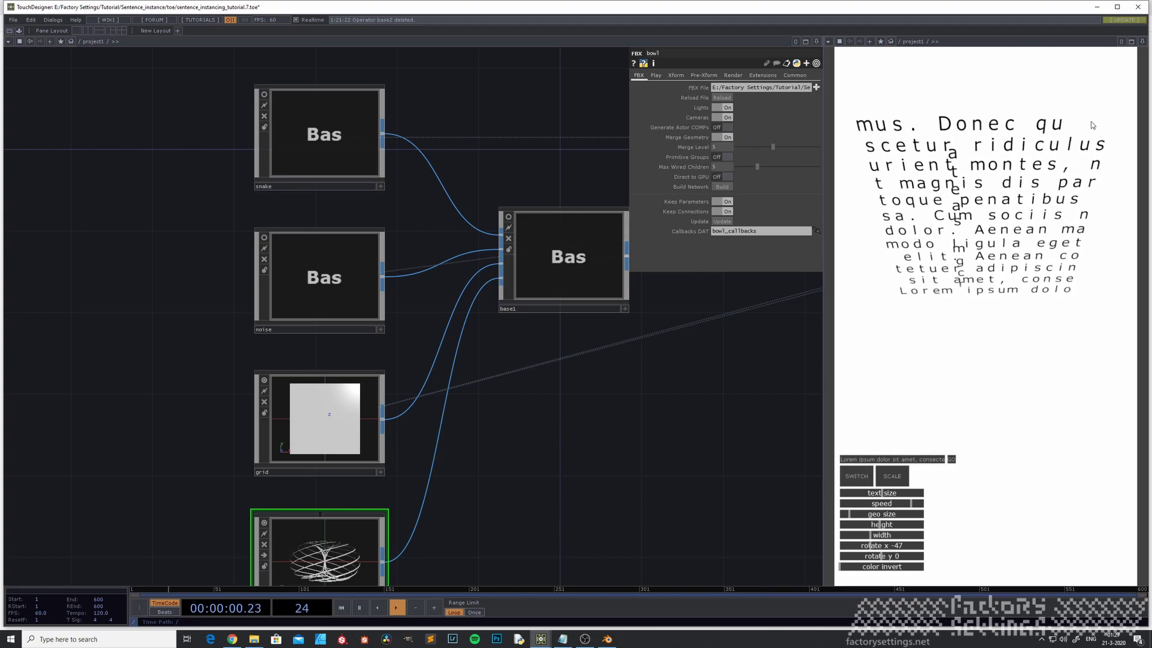
click(882, 545)
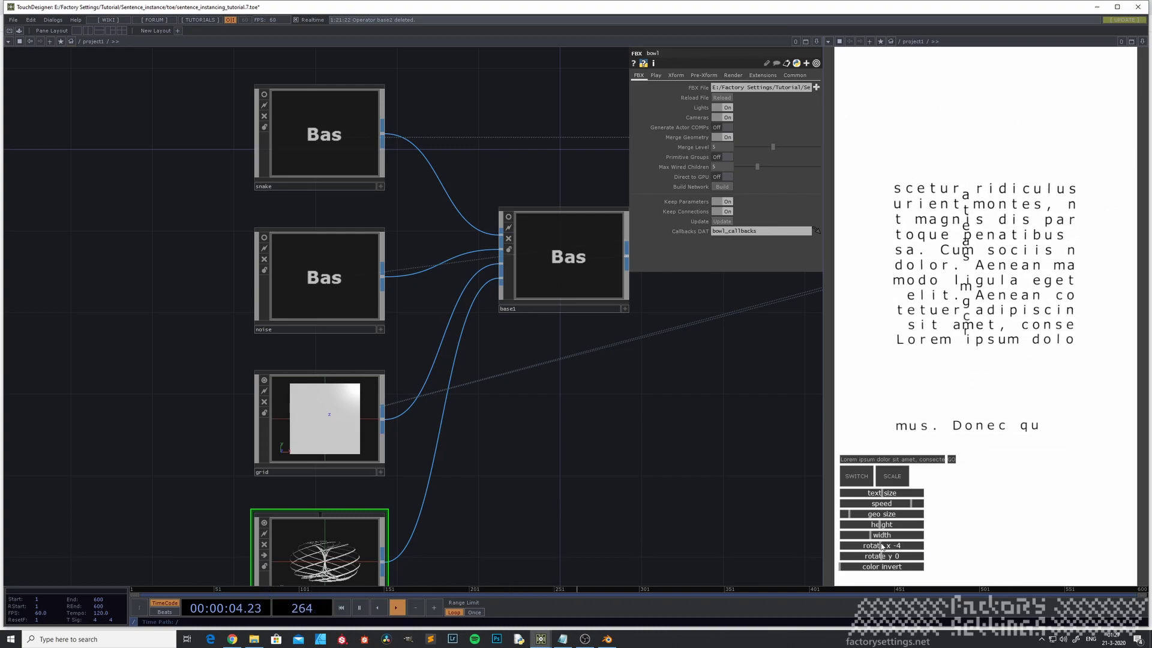
click(893, 475)
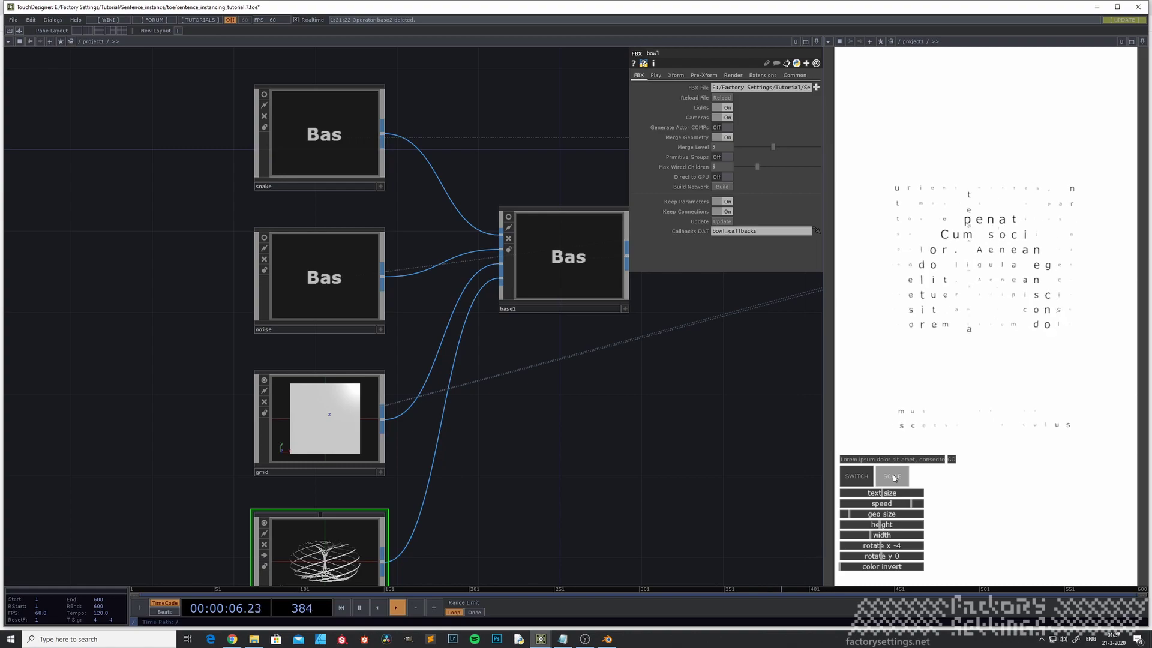
click(893, 475)
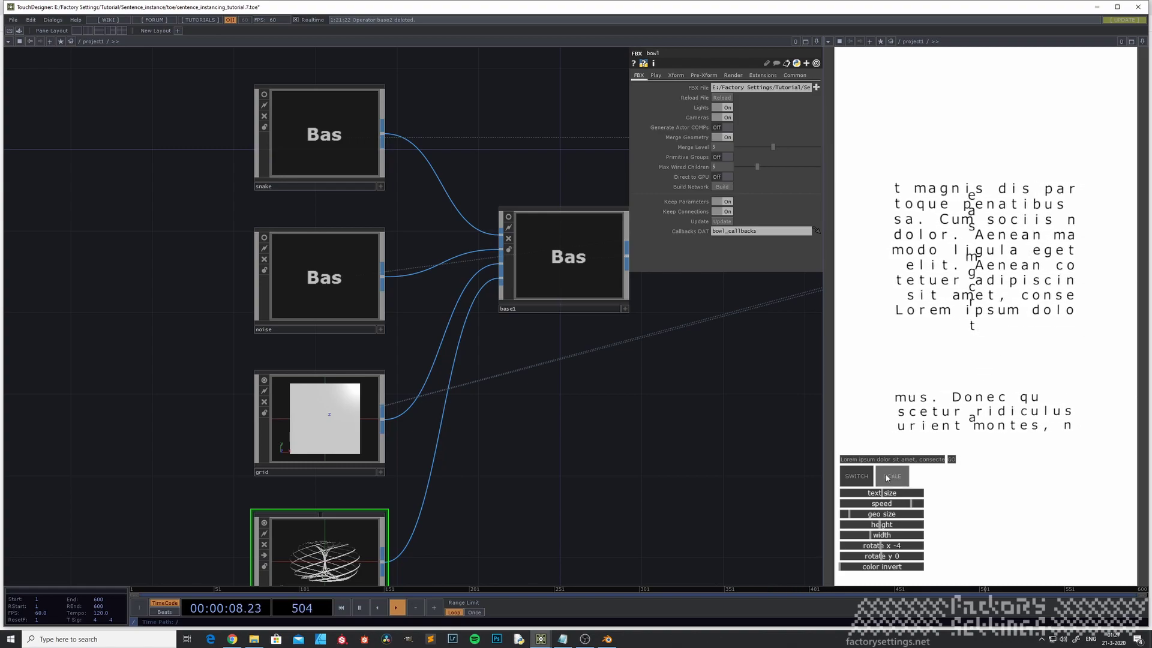
Switch the output to the bowl shape, increase geo size and set rotate x to -71.
drag(512, 514, 506, 439)
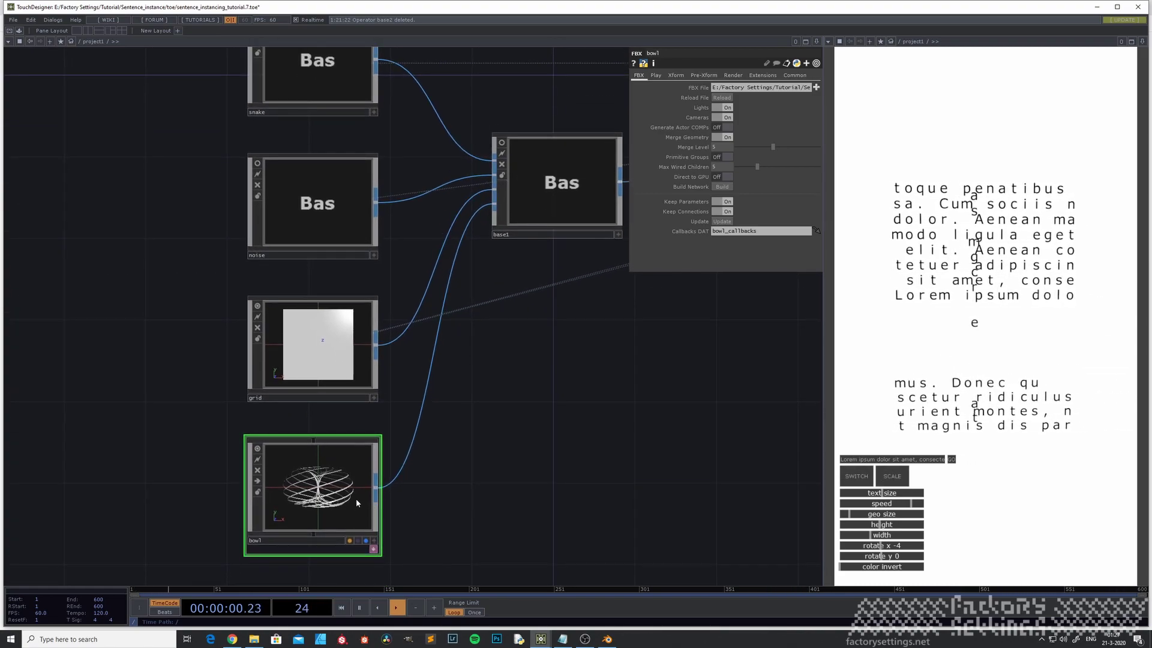
click(854, 477)
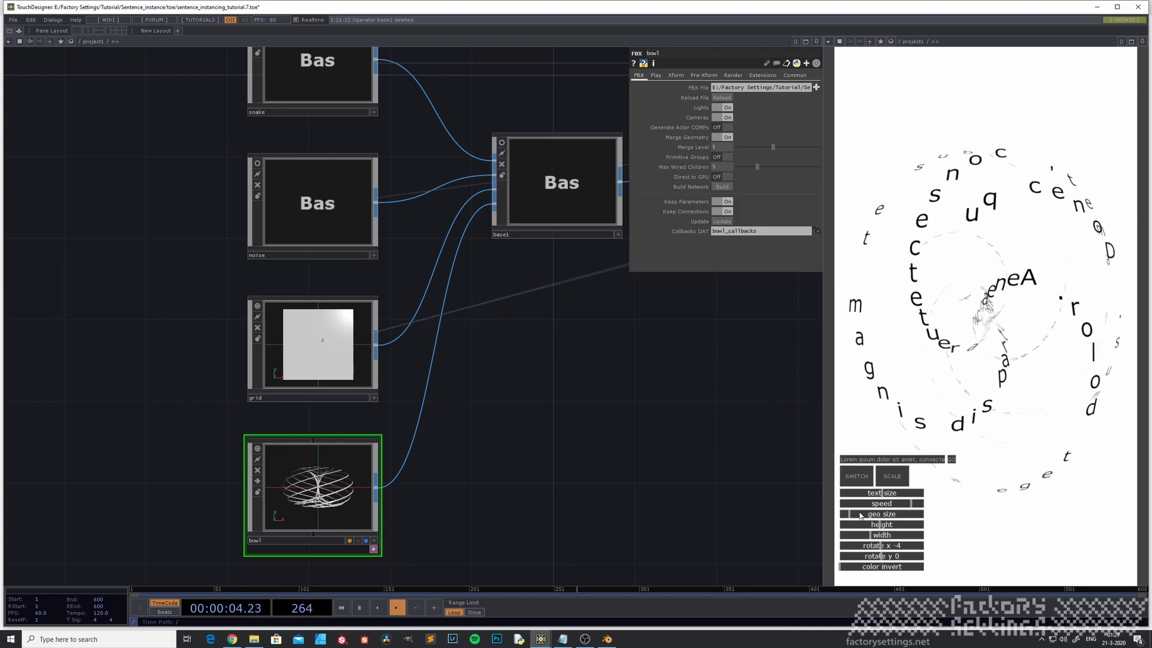
drag(851, 514, 862, 512)
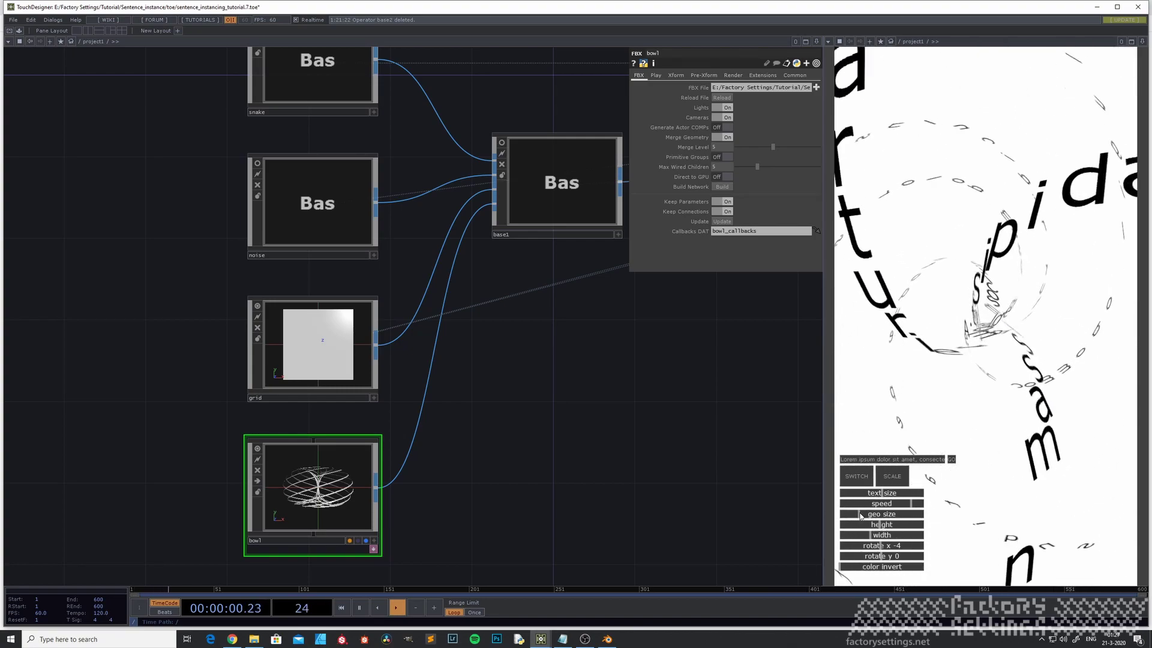
click(869, 547)
drag(869, 547, 867, 546)
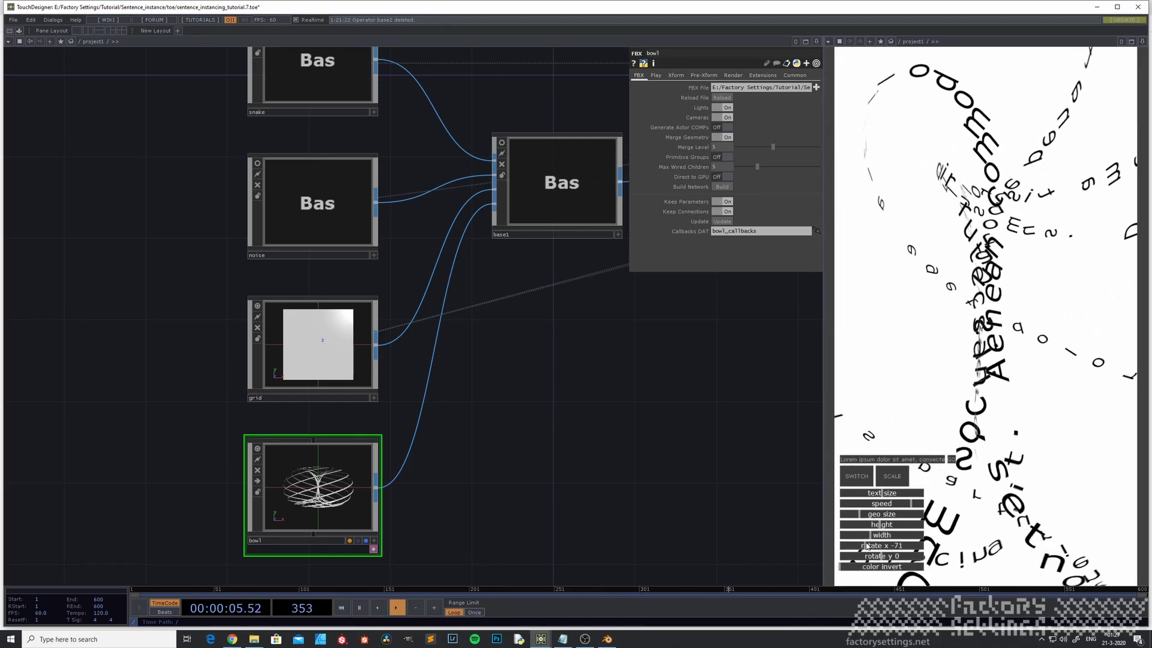
Try a partial color invert on the bowl text and return the setting to its minimum.
click(911, 566)
click(850, 567)
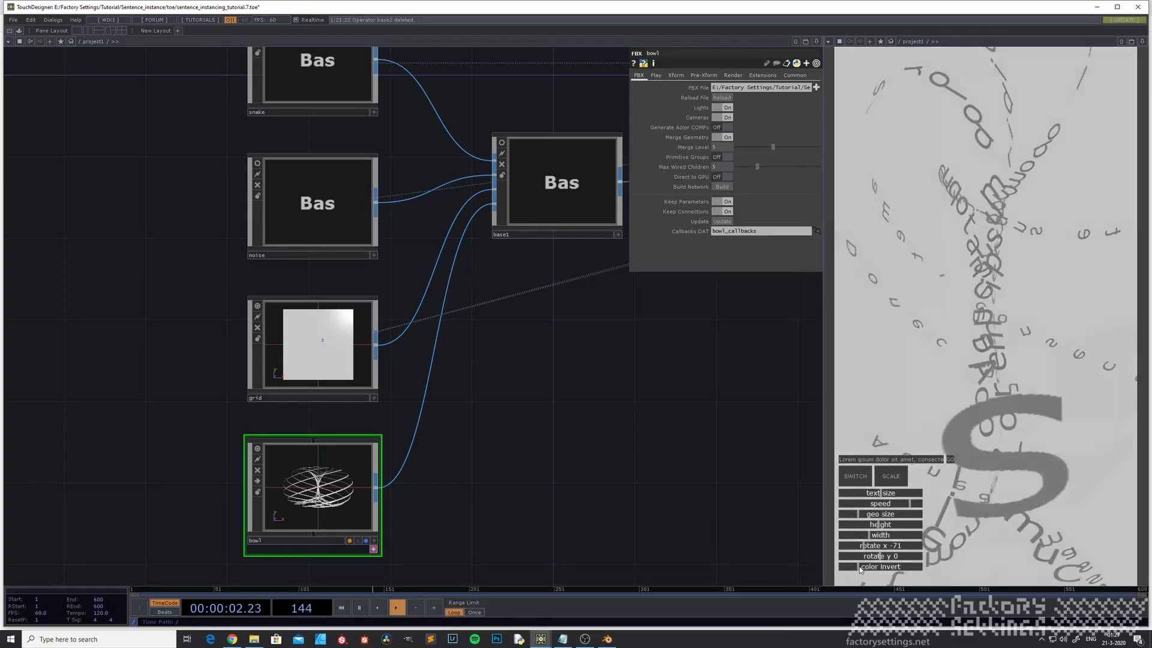
scroll(523, 455, down, 3)
drag(561, 499, 509, 452)
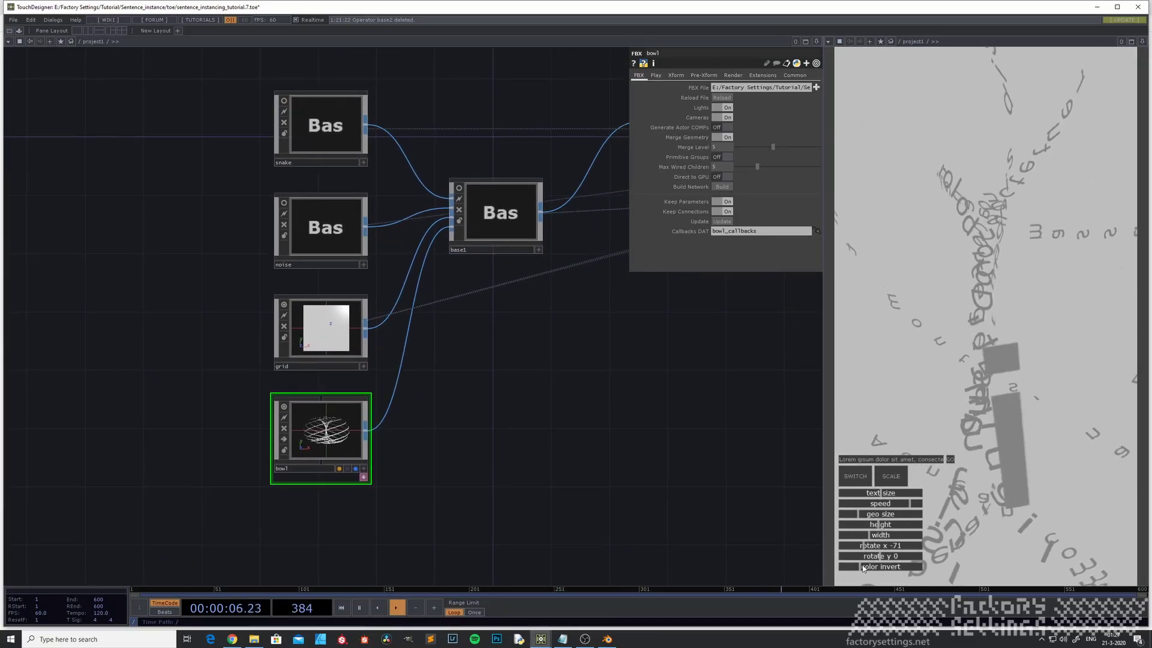
scroll(548, 462, down, 2)
drag(490, 475, 473, 500)
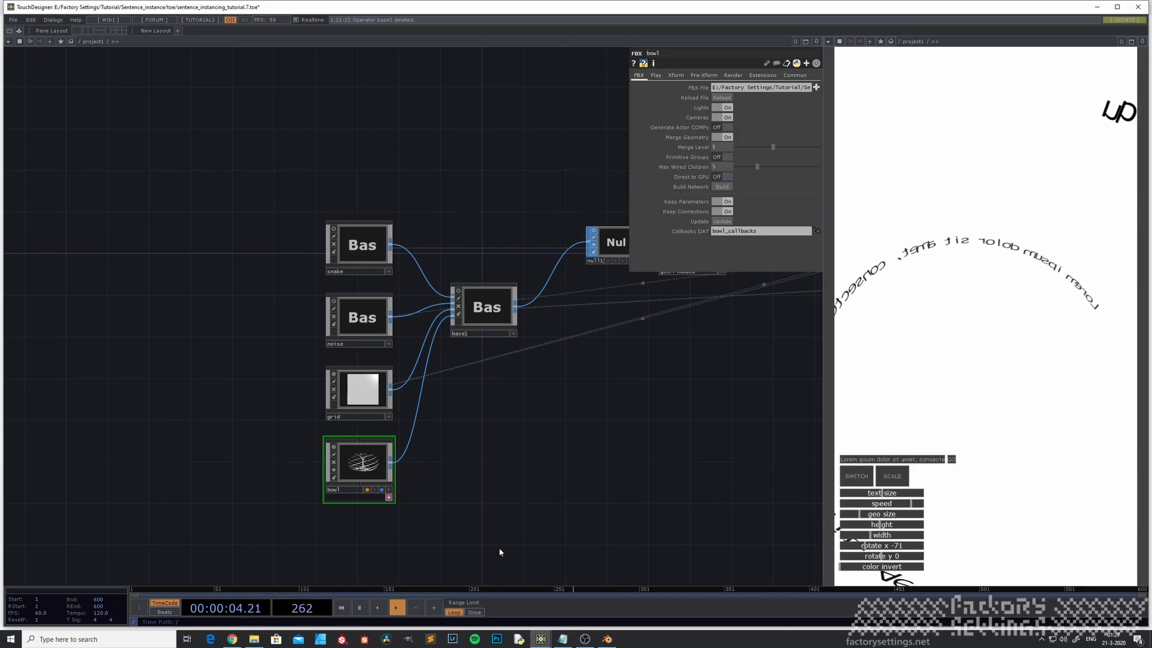
Switch to Blender and delete the torus knot from the scene.
click(607, 639)
scroll(430, 388, down, 1)
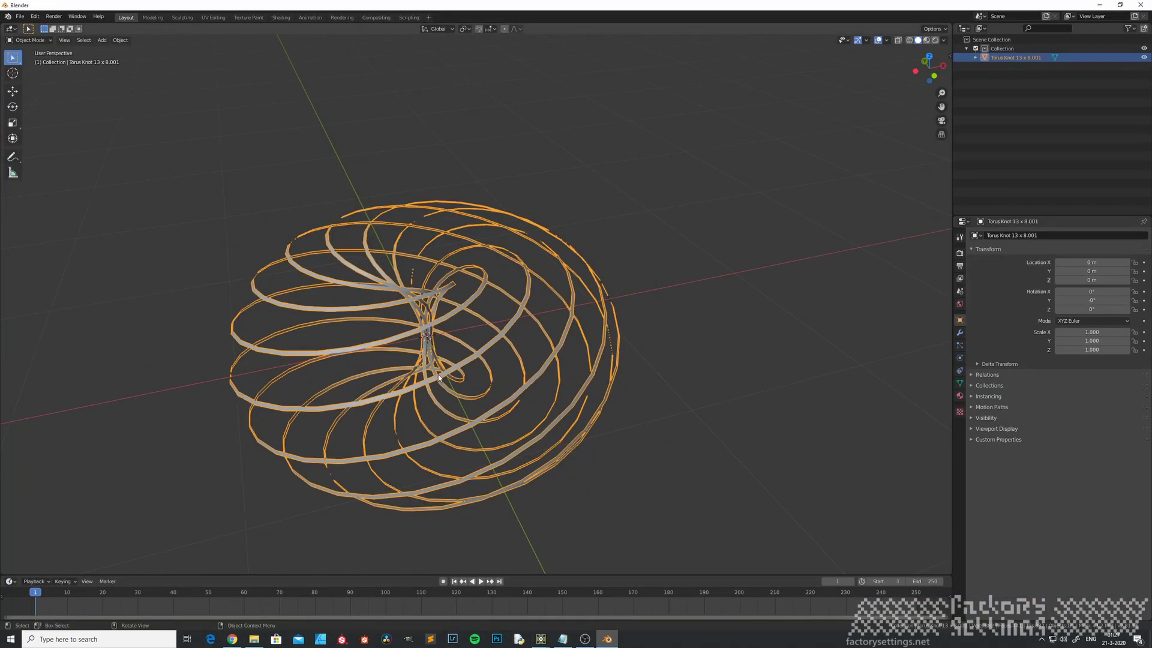
key(x)
click(427, 379)
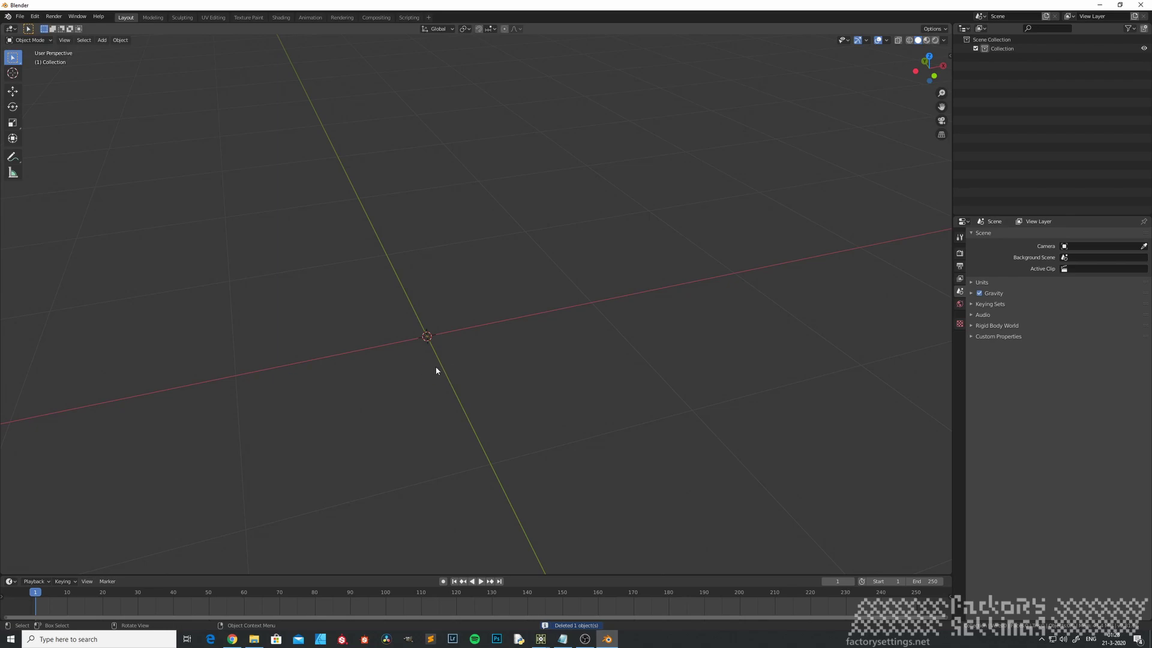
Add a Bezier curve at the origin in the top orthographic view.
key(KP_7)
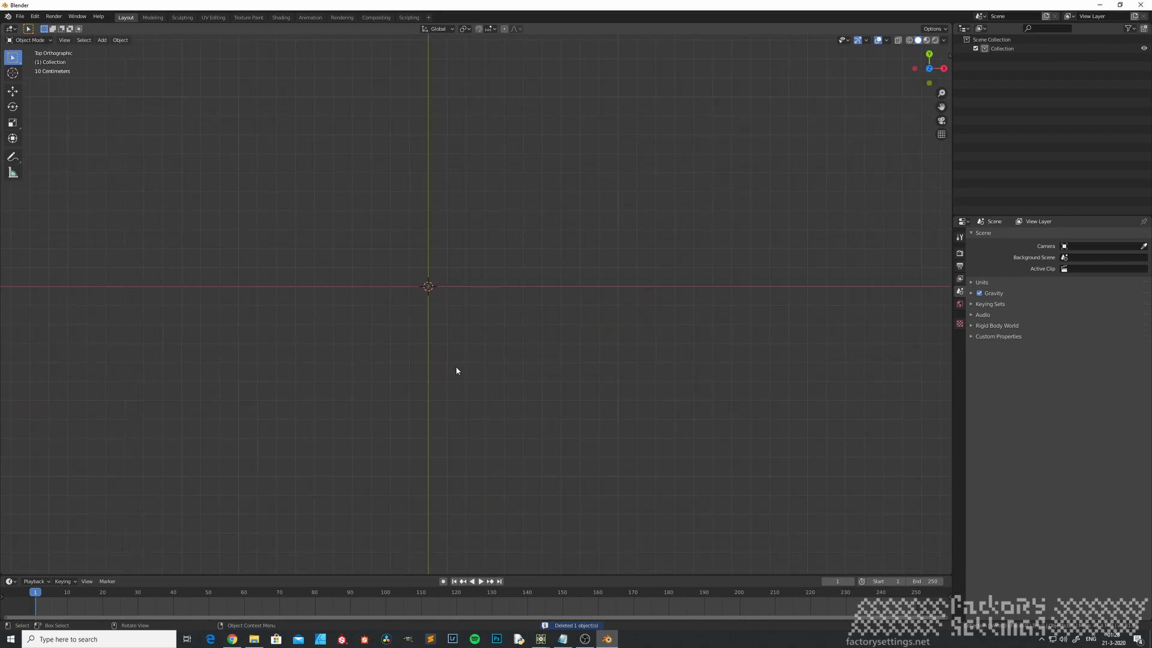
scroll(449, 364, down, 1)
scroll(375, 325, up, 1)
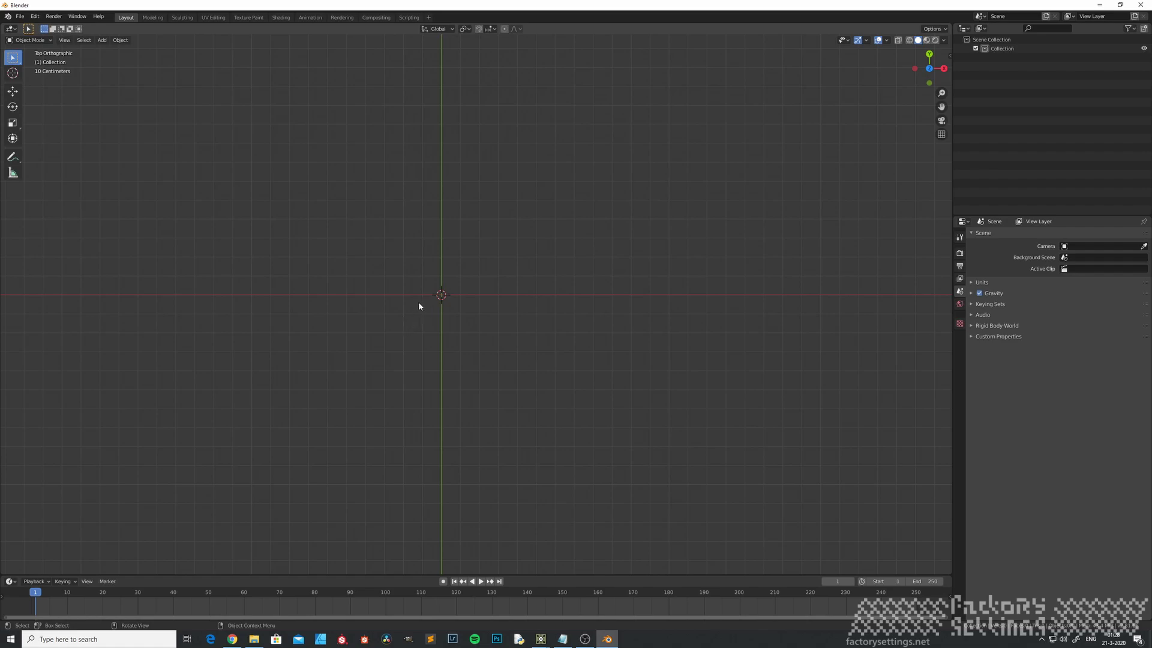
key(shift+a)
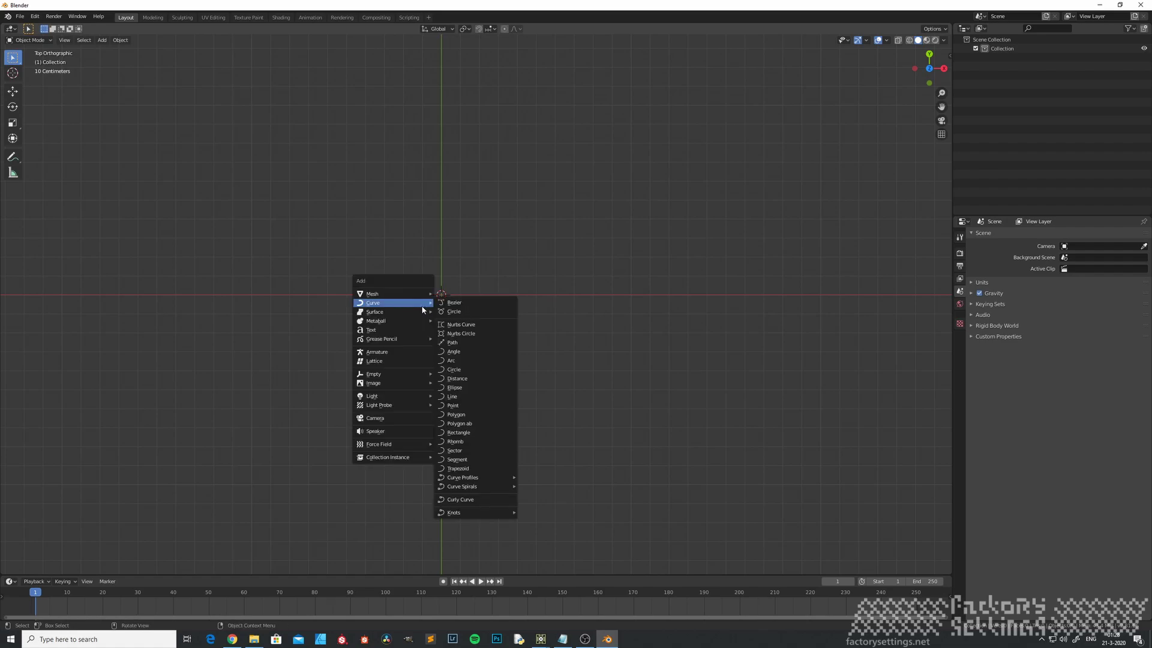
click(474, 303)
scroll(435, 279, down, 2)
shift+middle_drag(432, 283, 448, 359)
In Edit Mode, draw a freehand wavy, nearly closed Bezier outline around the origin with the Draw tool.
key(ctrl+Tab)
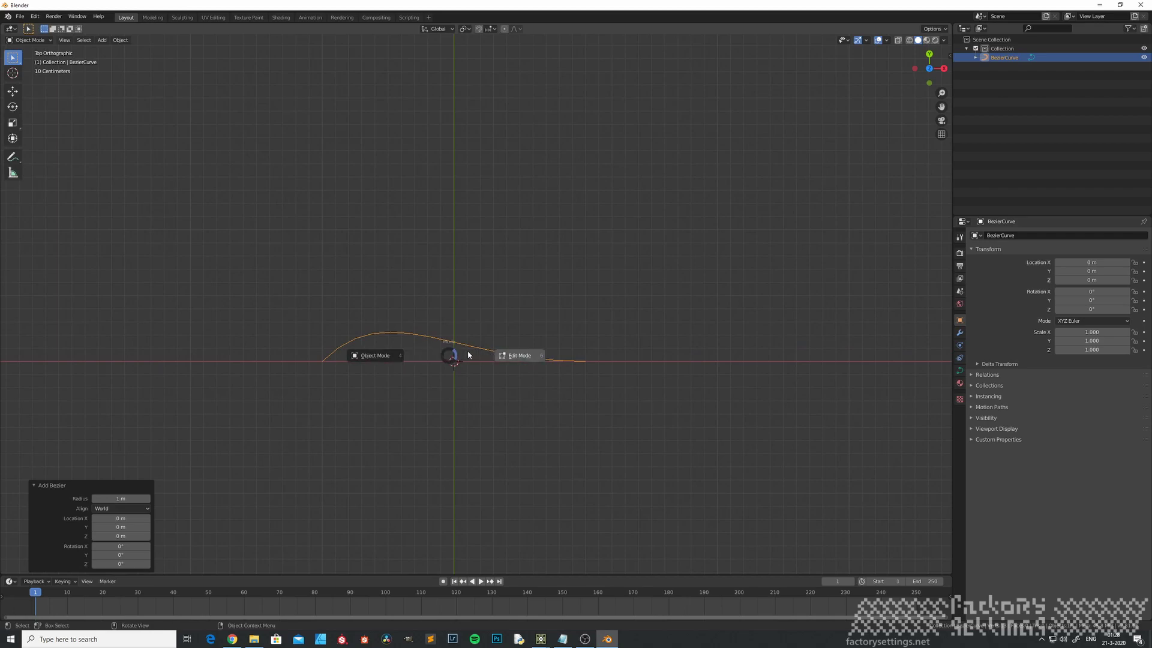
click(520, 356)
scroll(408, 371, down, 4)
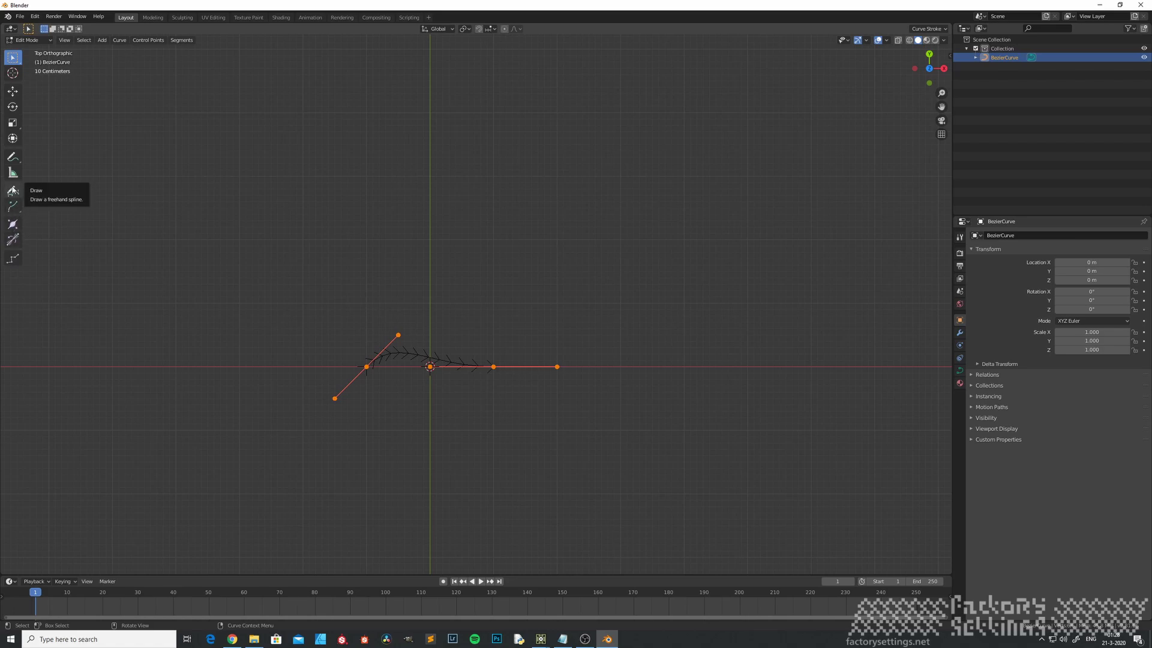
click(14, 192)
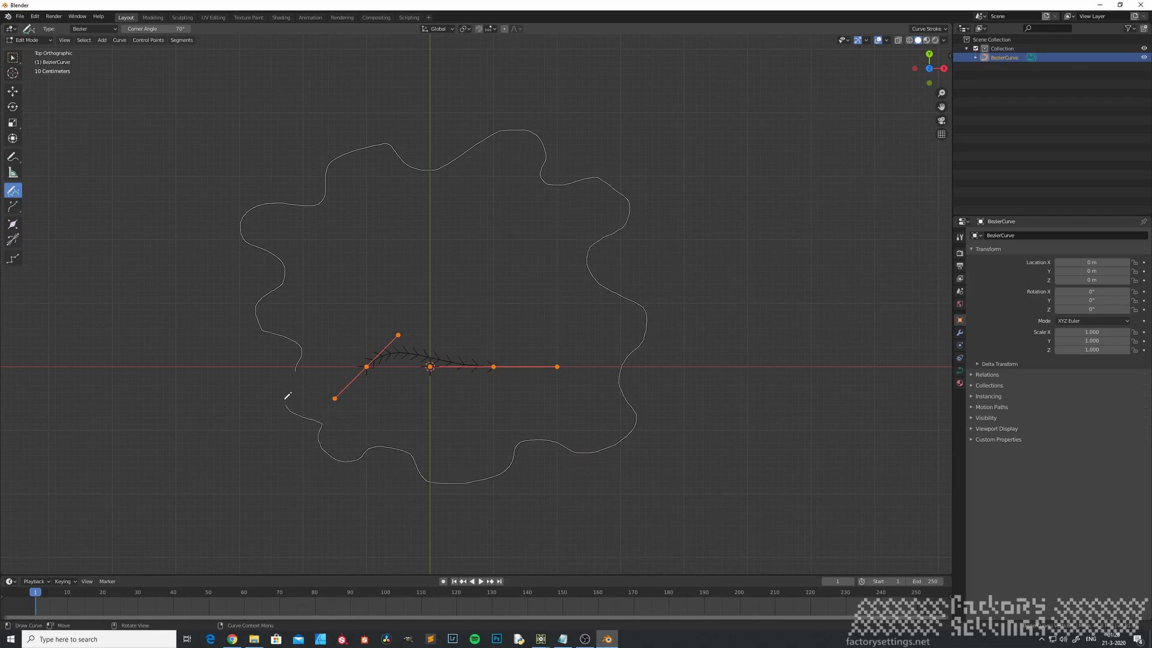
drag(296, 372, 298, 368)
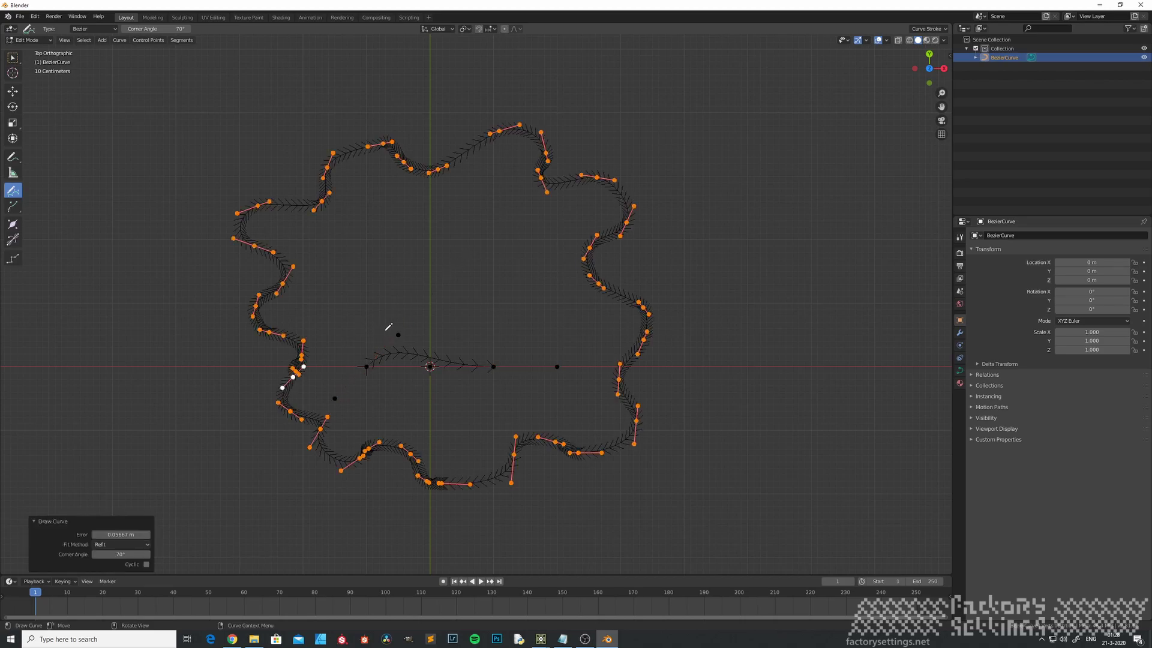
click(14, 59)
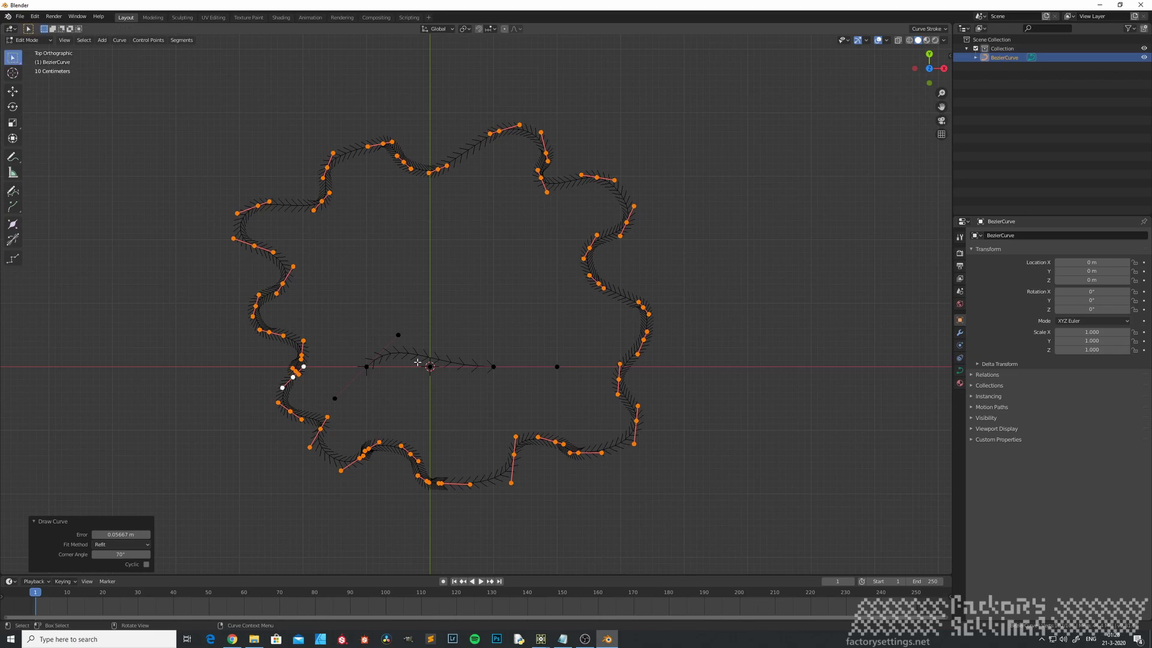
Delete the original Bezier segment inside the wavy outline by inverting the selection, and return to Object Mode.
key(ctrl+Tab)
click(403, 331)
middle_drag(383, 354, 404, 379)
key(ctrl+Tab)
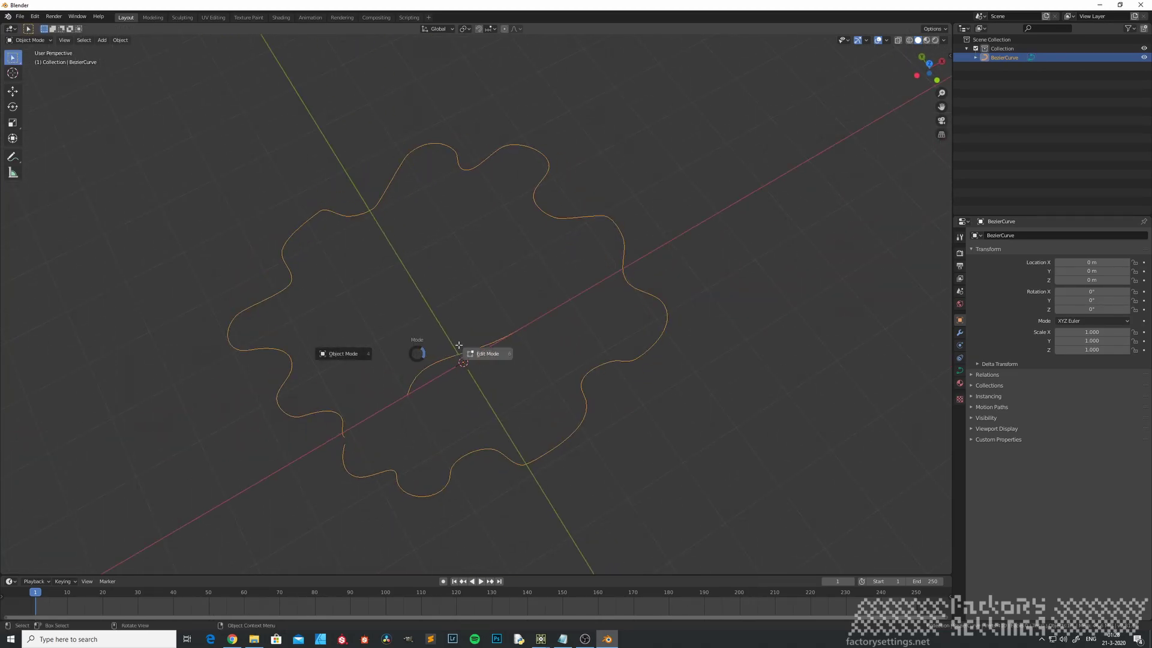
click(466, 359)
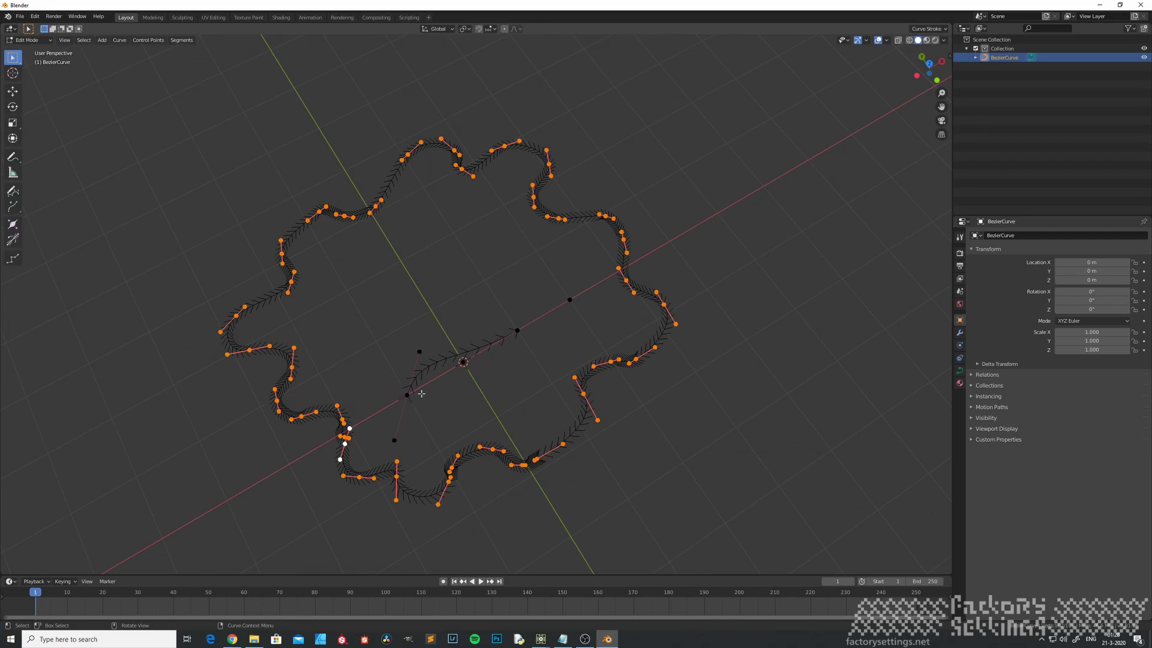
key(ctrl+i)
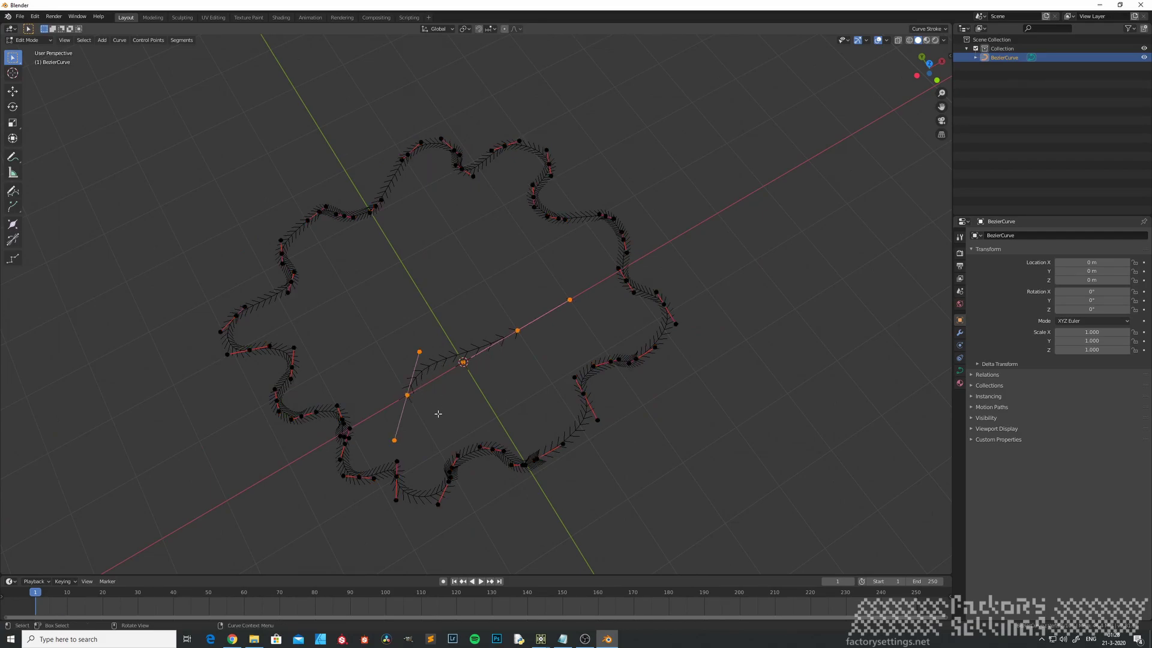
key(x)
click(447, 400)
middle_drag(444, 399, 444, 372)
key(Tab)
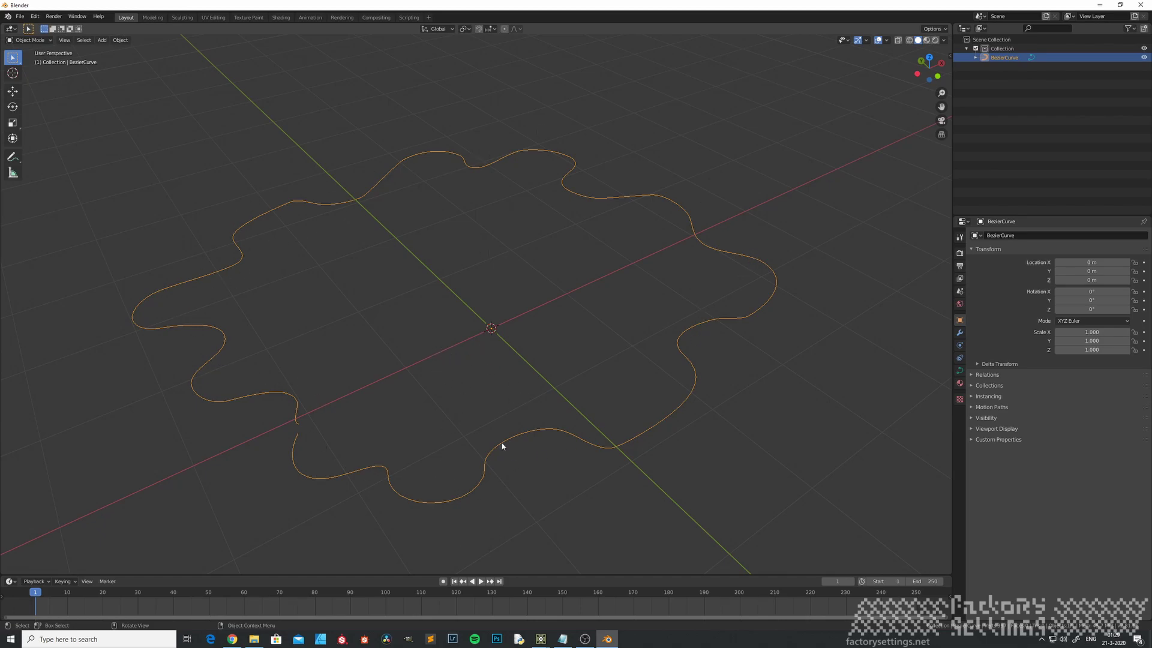
Add a mesh plane at the centre of the wavy curve.
mouse_move(485, 340)
middle_down()
mouse_move(458, 347)
mouse_move(512, 336)
mouse_move(479, 353)
mouse_move(481, 341)
middle_up()
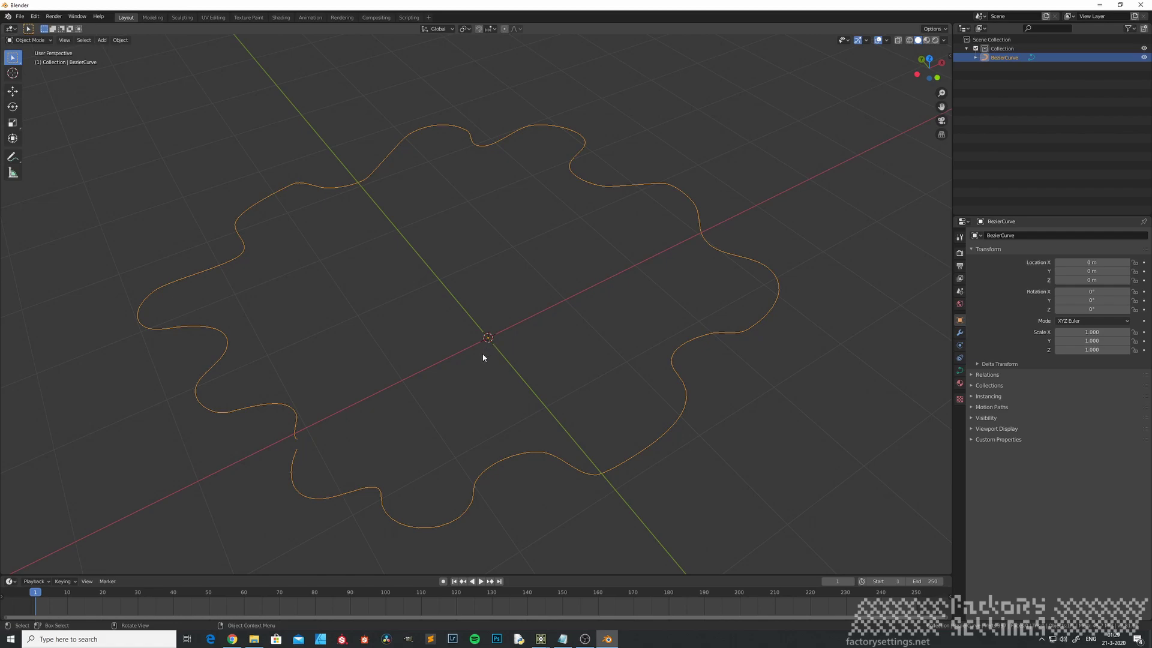
key(shift+a)
mouse_move(481, 356)
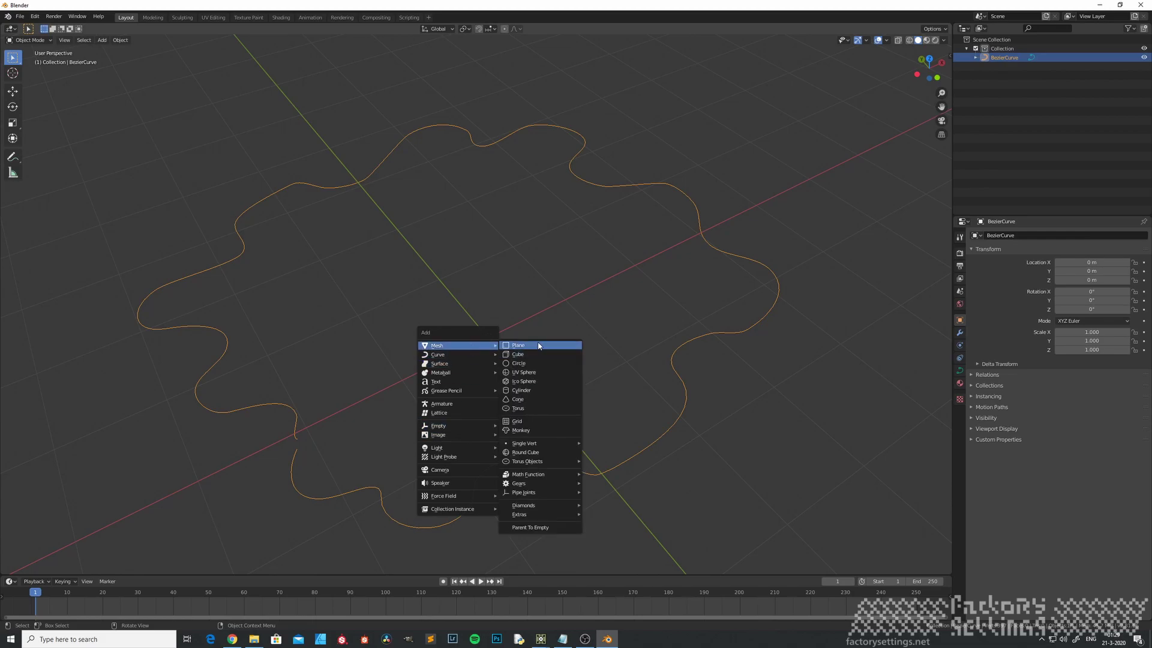
click(538, 345)
middle_drag(528, 381, 525, 366)
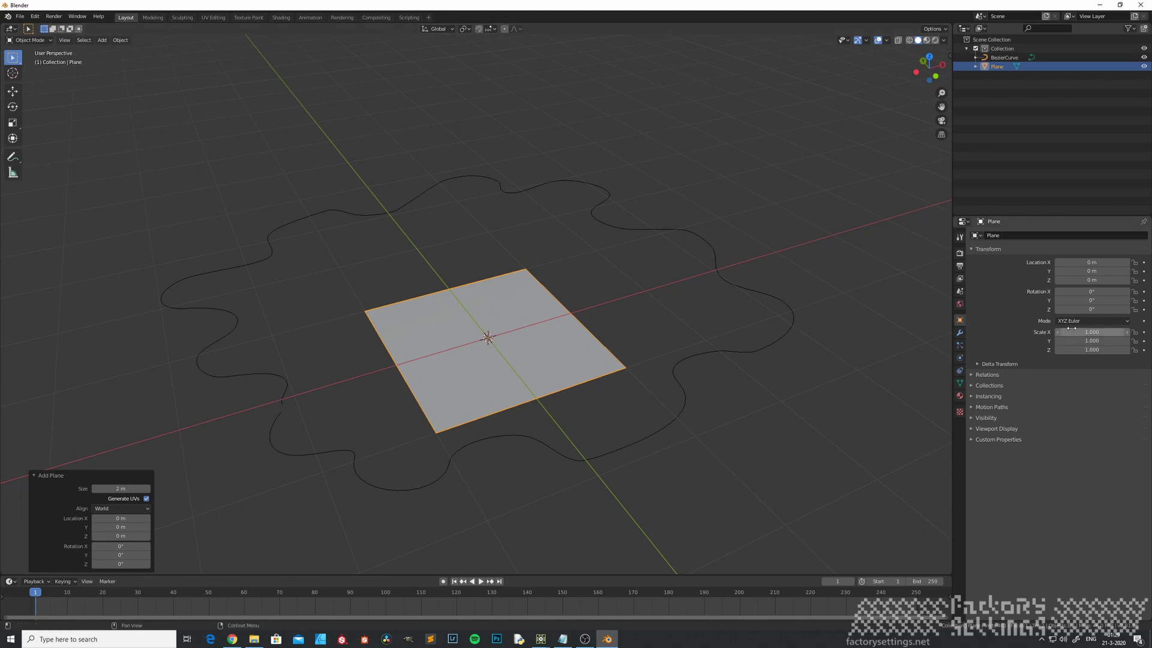
Add an Array modifier to the plane.
click(959, 333)
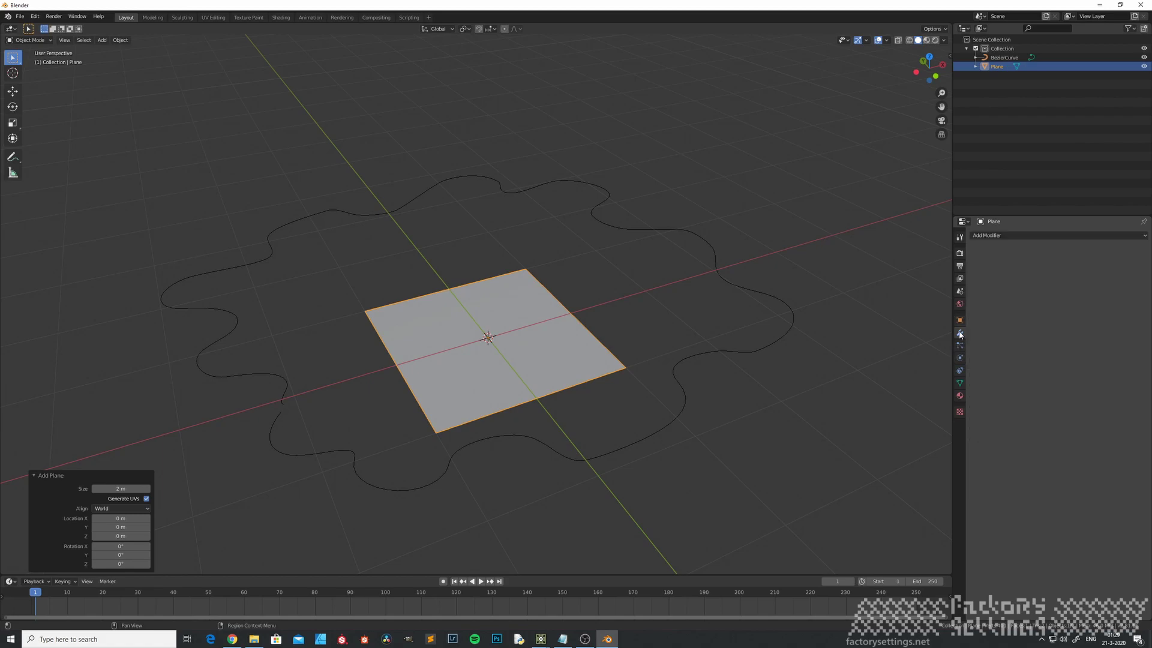
click(1013, 235)
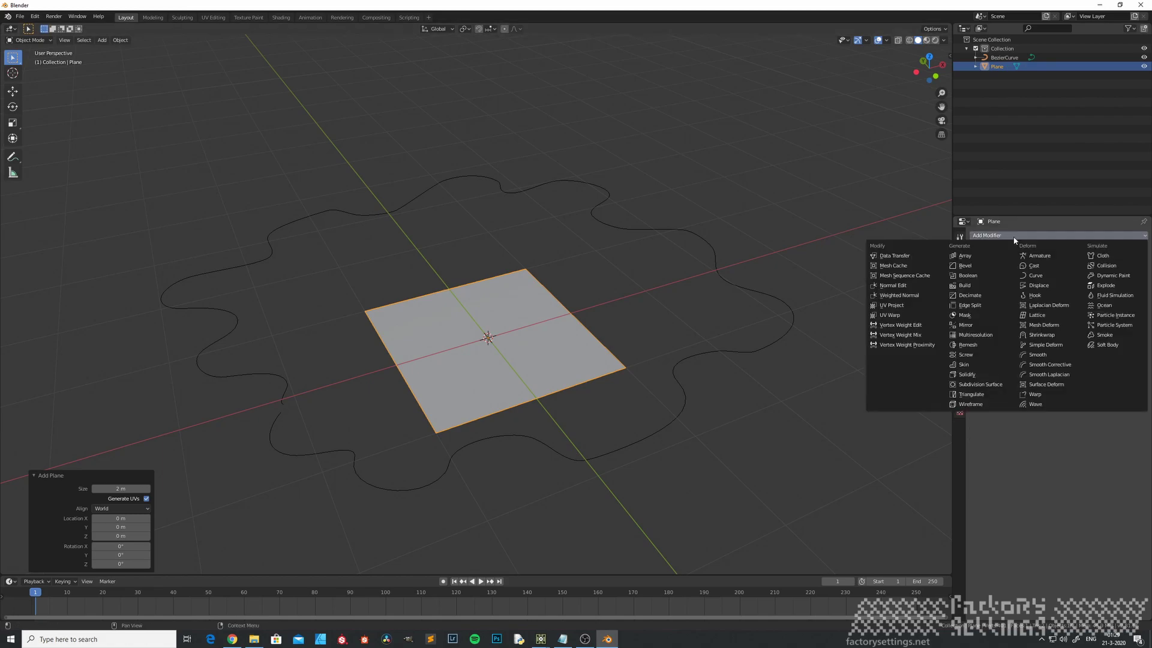
click(975, 257)
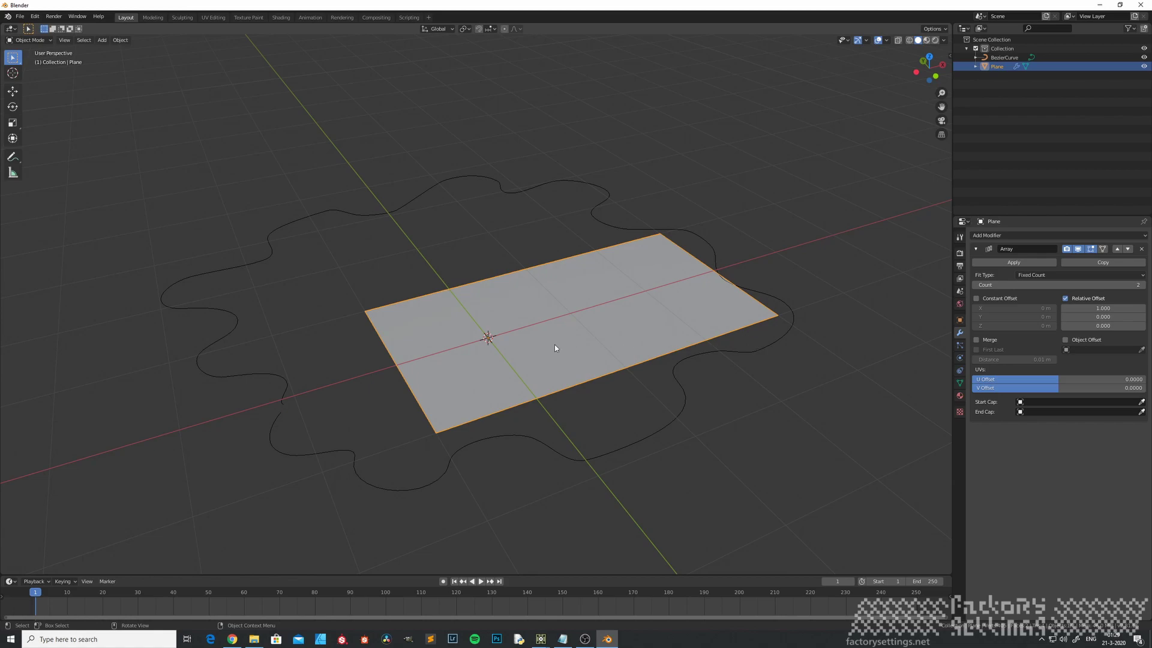
scroll(568, 333, down, 1)
shift+middle_drag(669, 343, 634, 342)
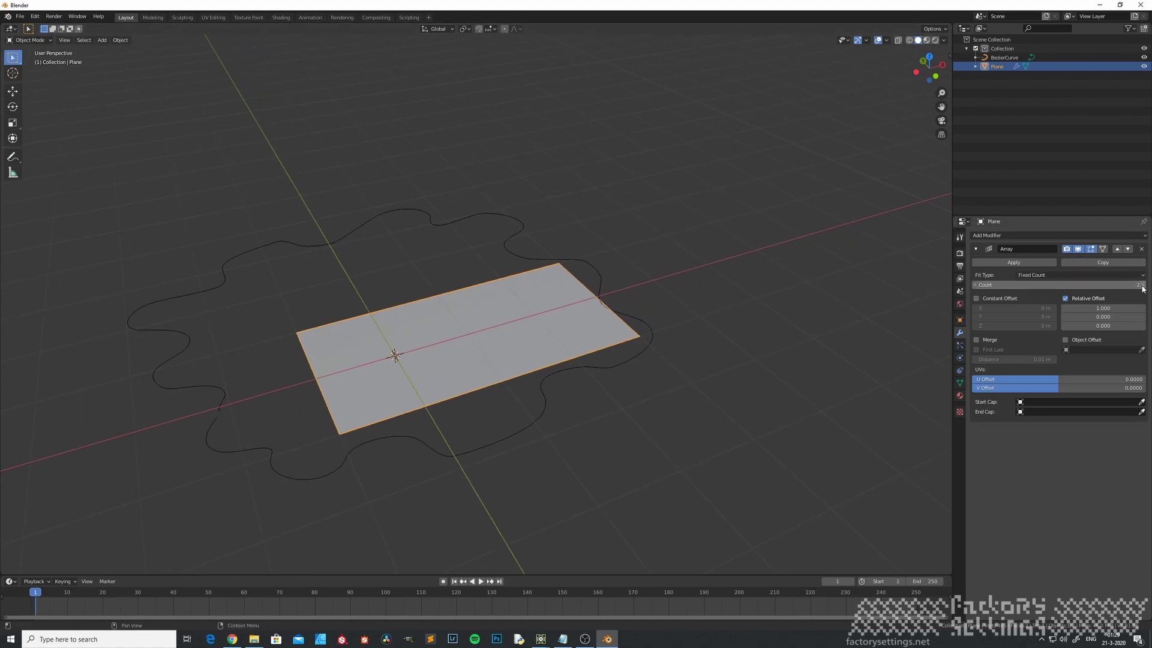
Set the plane's Array count to 3 and add a Curve modifier that uses BezierCurve as its object.
drag(1144, 288, 1052, 285)
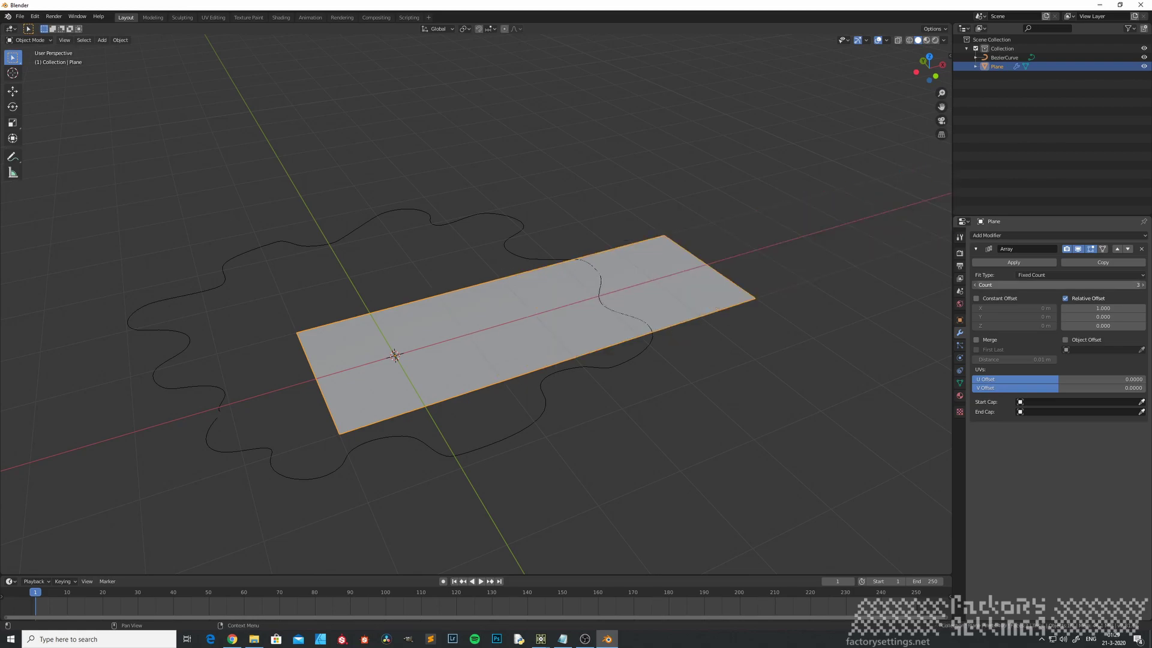
scroll(702, 360, down, 2)
scroll(625, 373, up, 2)
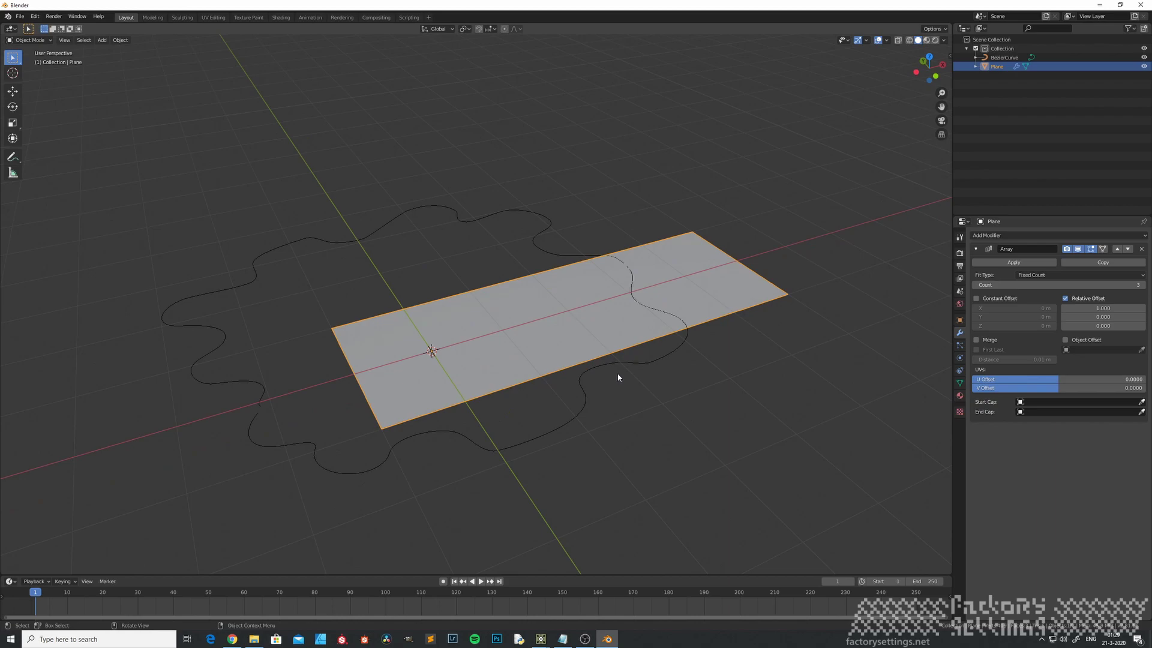
click(1064, 235)
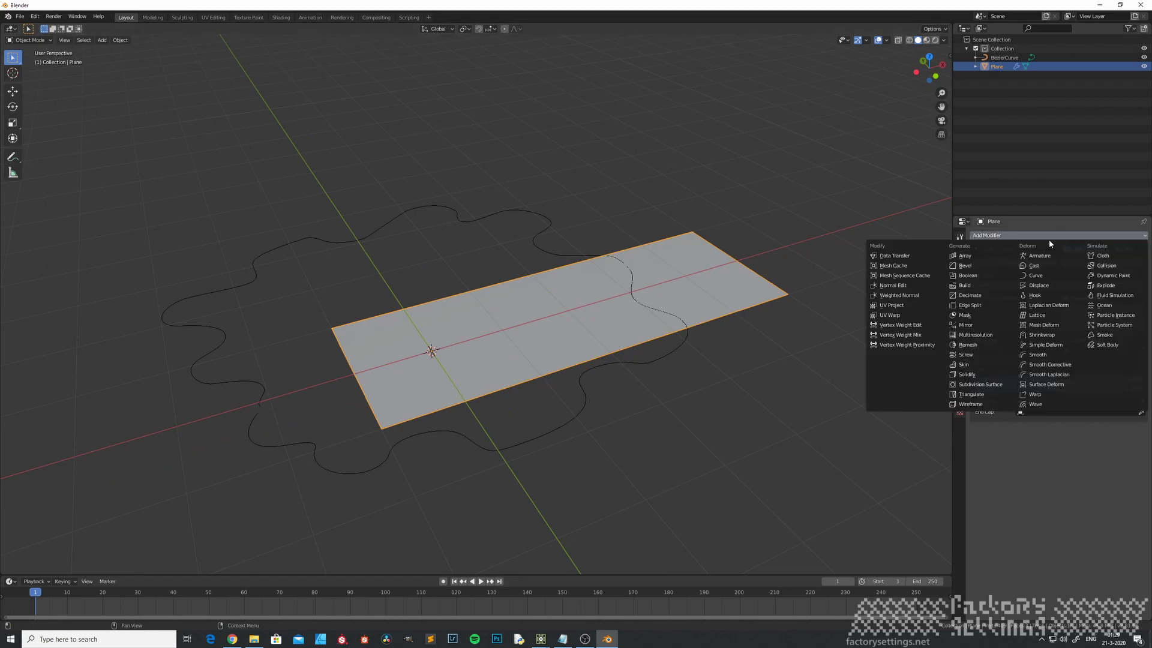
click(1041, 278)
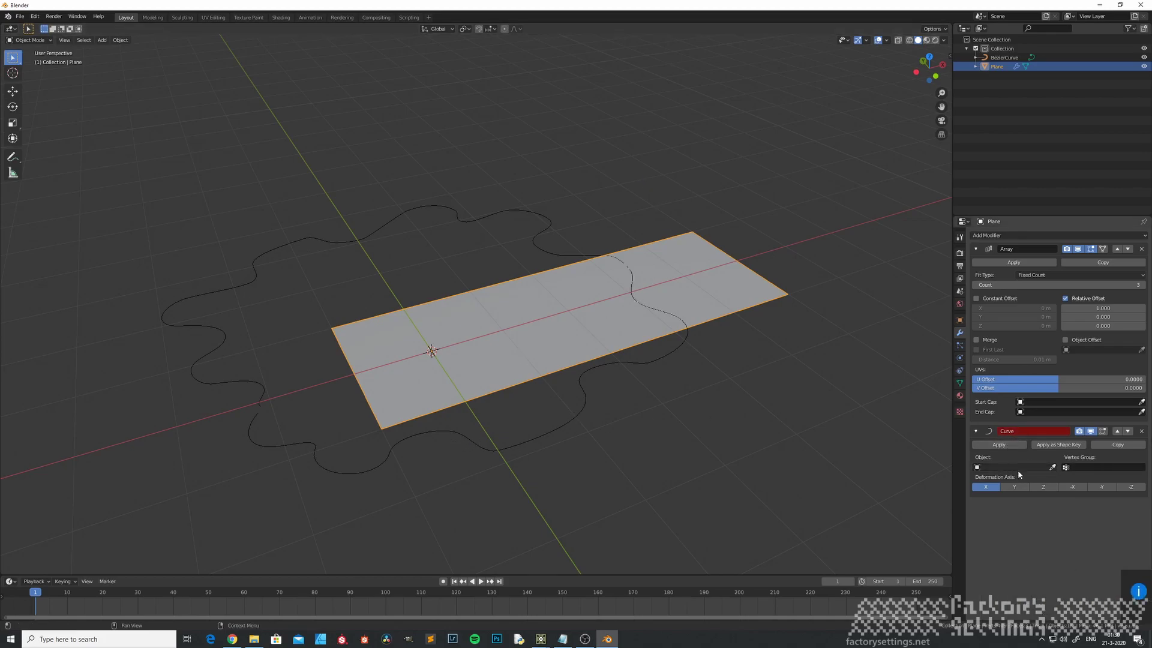
click(1052, 469)
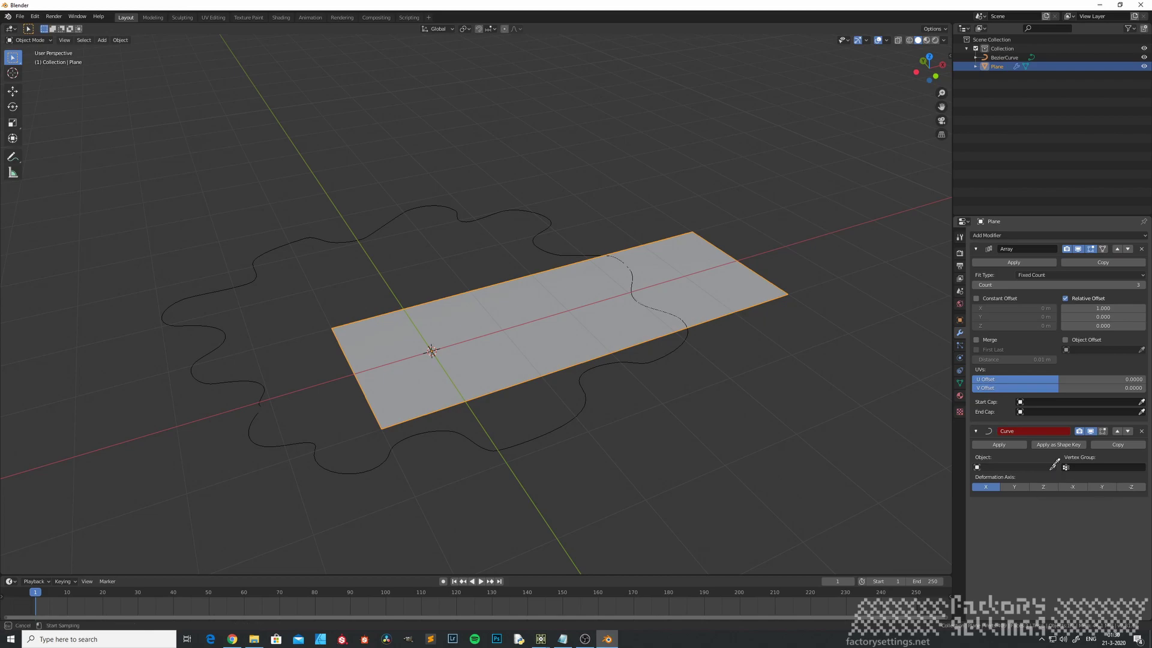
click(563, 422)
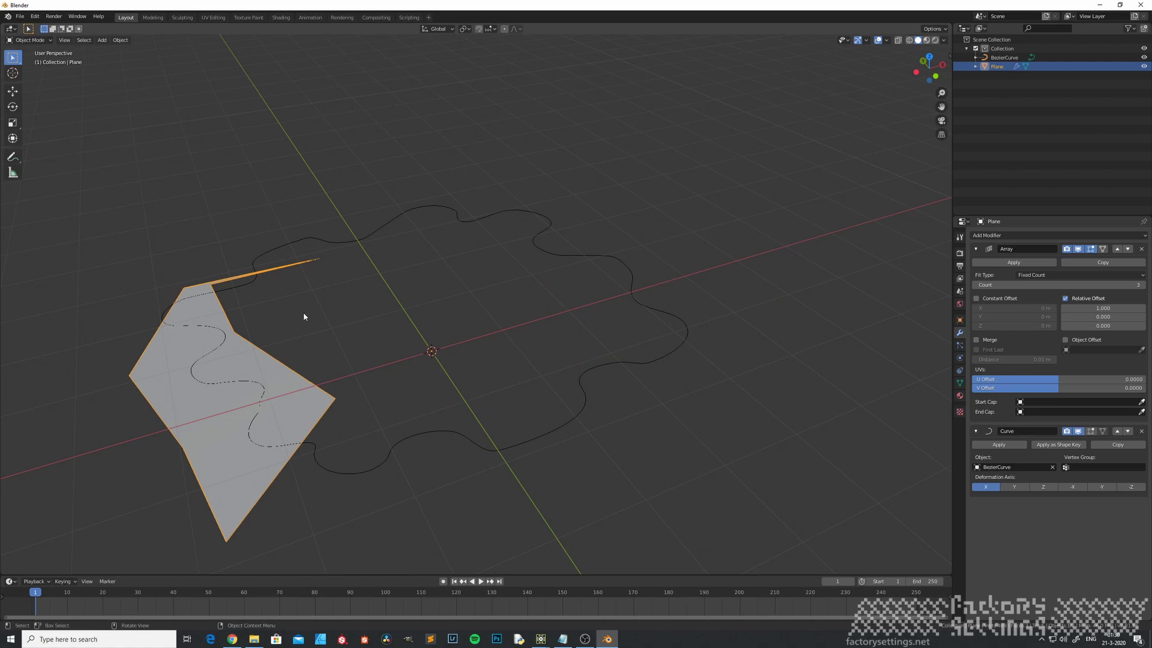
Scale the plane down to about 0.196 of its size so the strip fits the wavy curve.
middle_drag(314, 325, 480, 322)
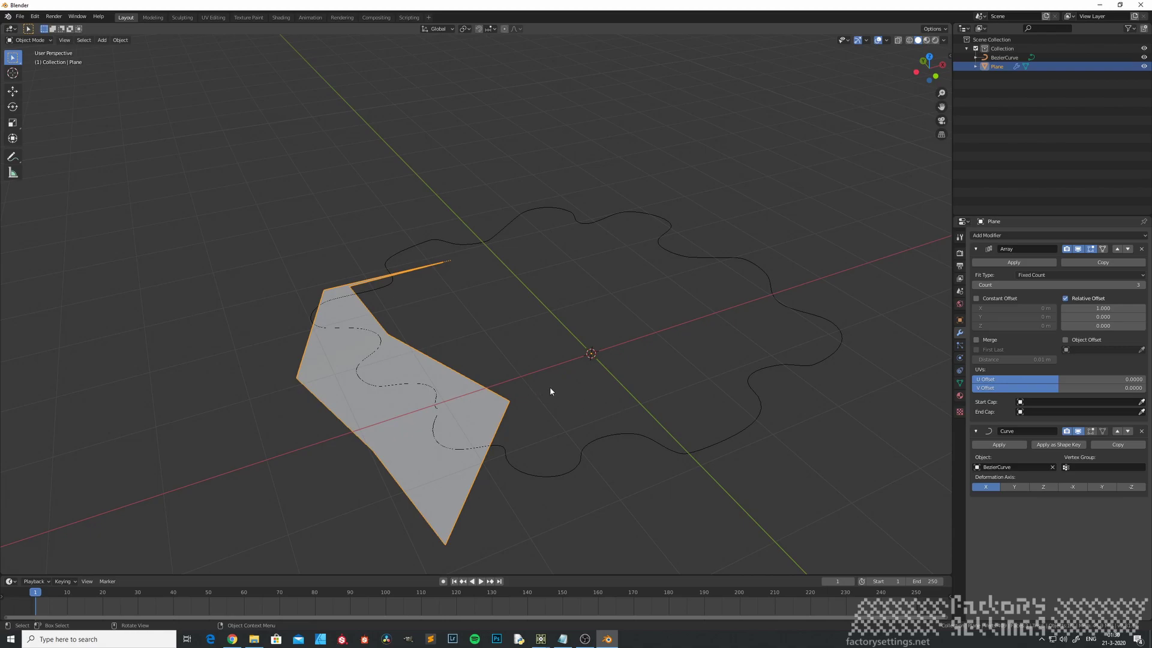
key(s)
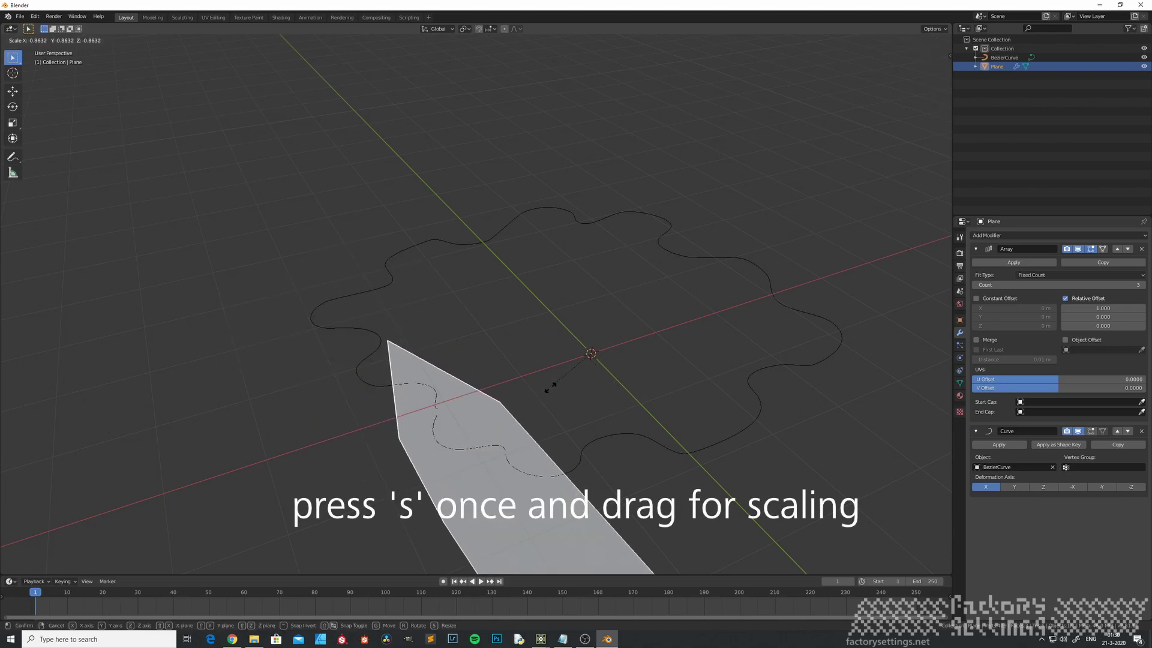
click(583, 362)
scroll(414, 387, up, 2)
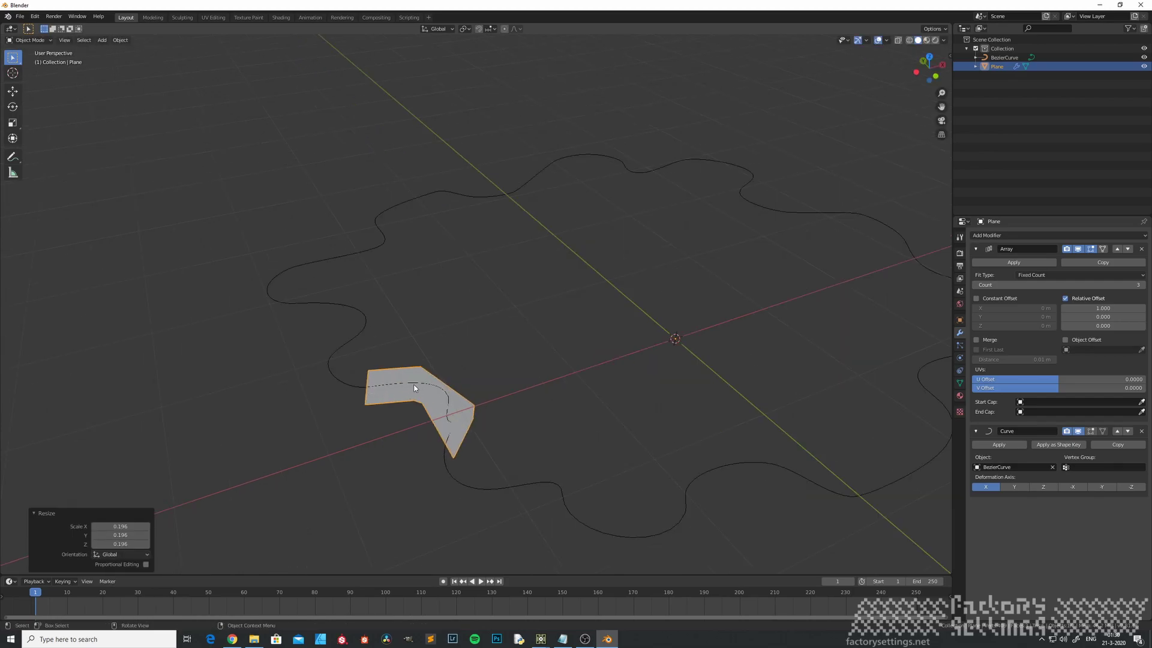
scroll(480, 348, down, 1)
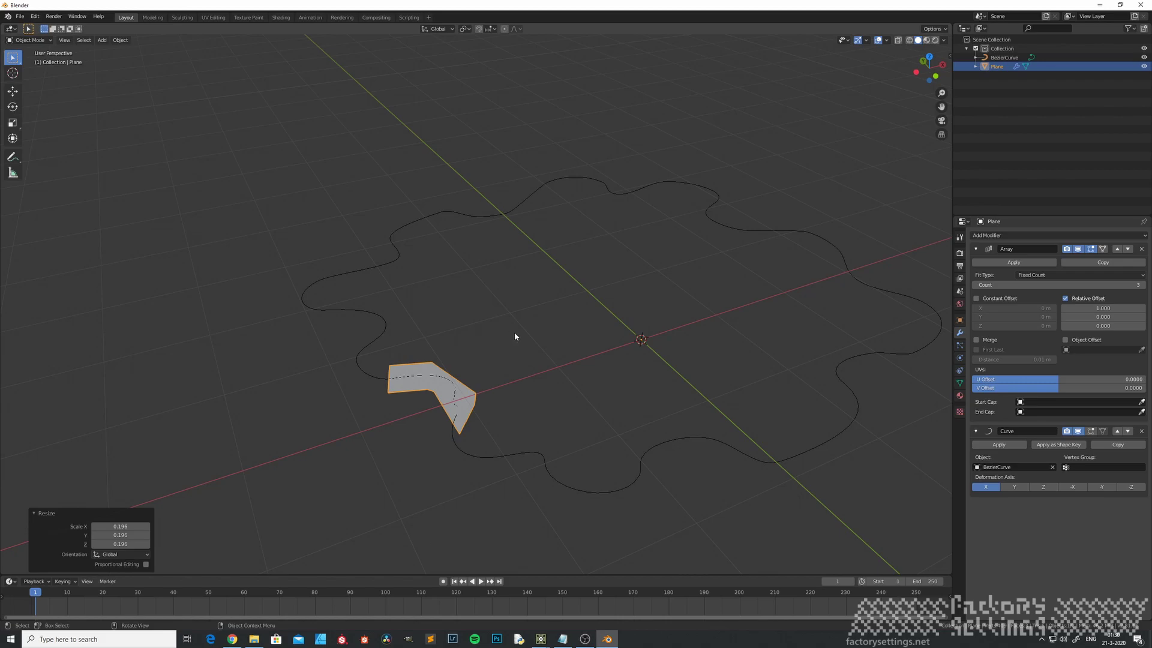
Show the viewport in wireframe shading and raise the Array count to 60 so the strip runs around the whole curve.
key(z)
click(476, 346)
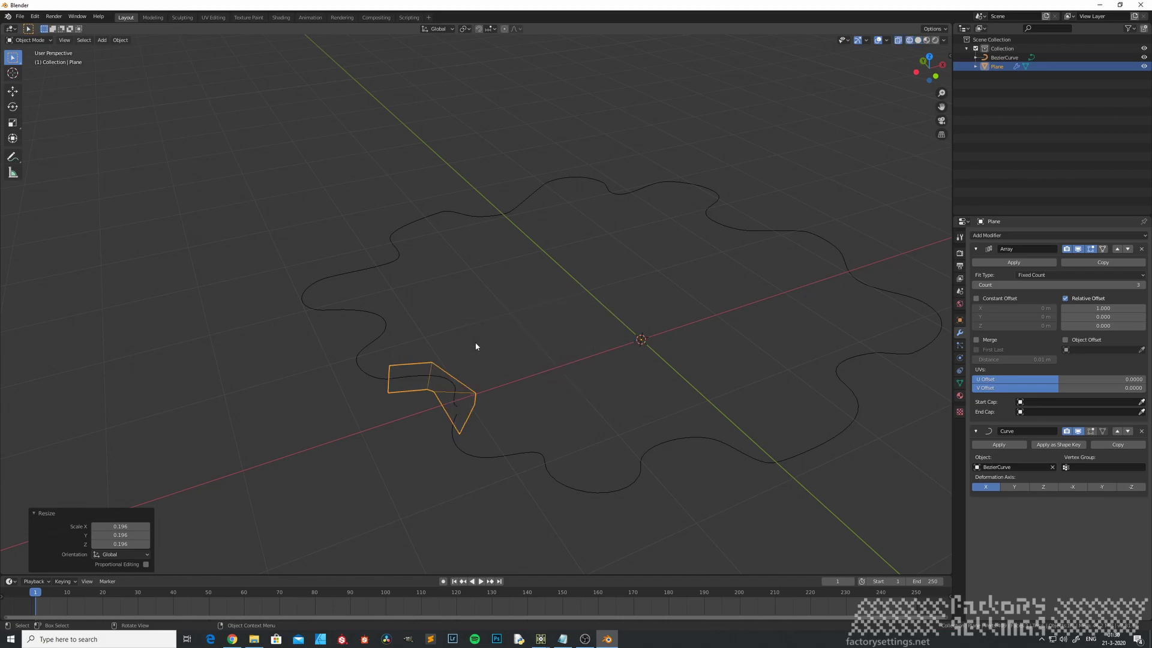
scroll(388, 405, up, 2)
scroll(434, 377, down, 2)
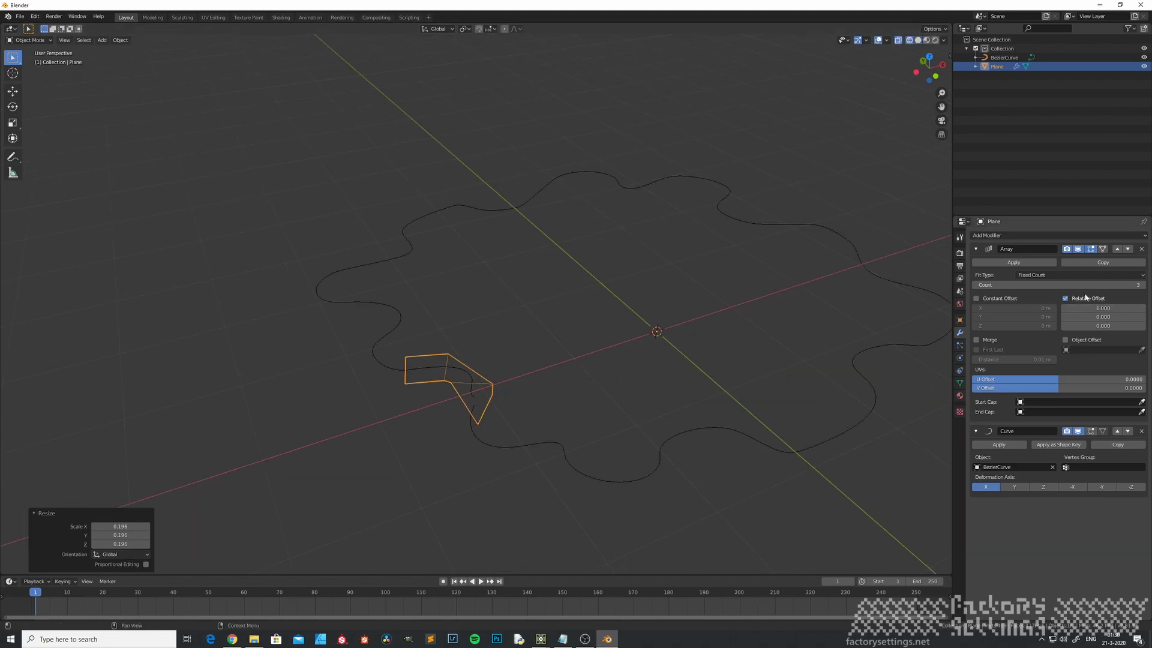
drag(1143, 288, 1151, 287)
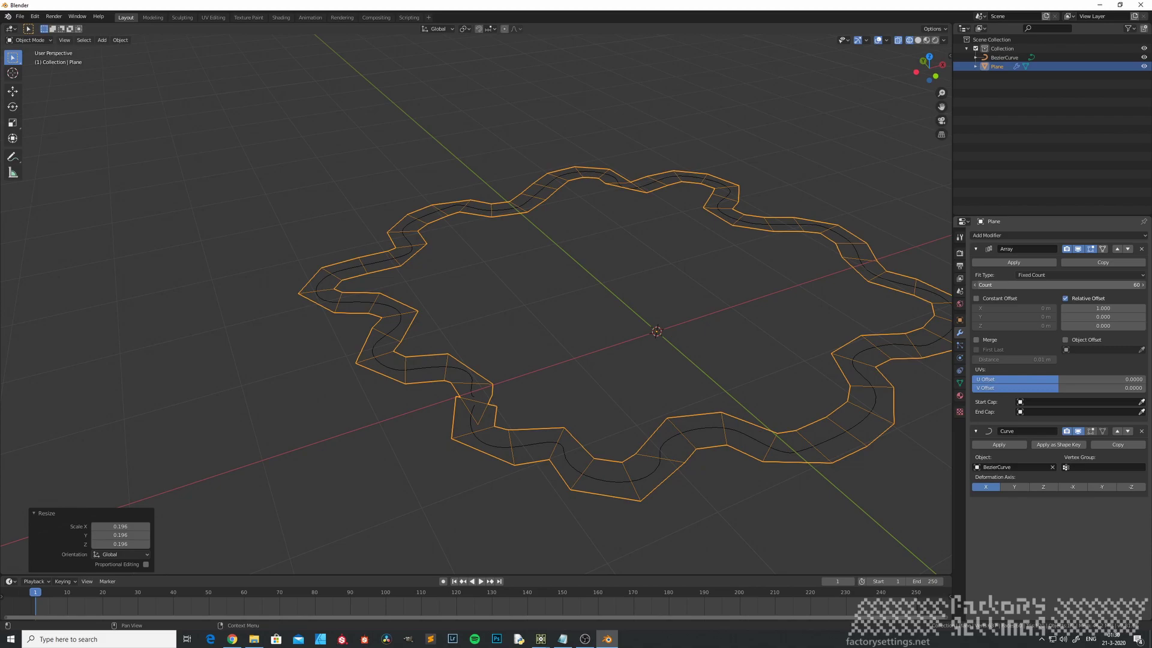
middle_drag(690, 352, 606, 352)
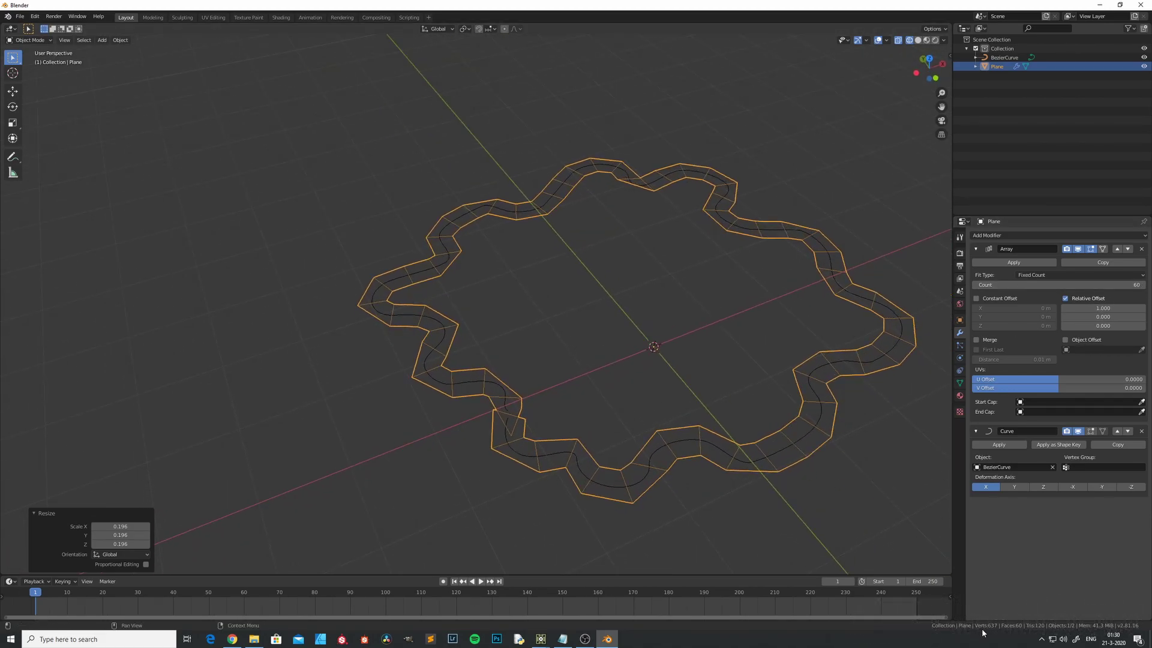
click(513, 393)
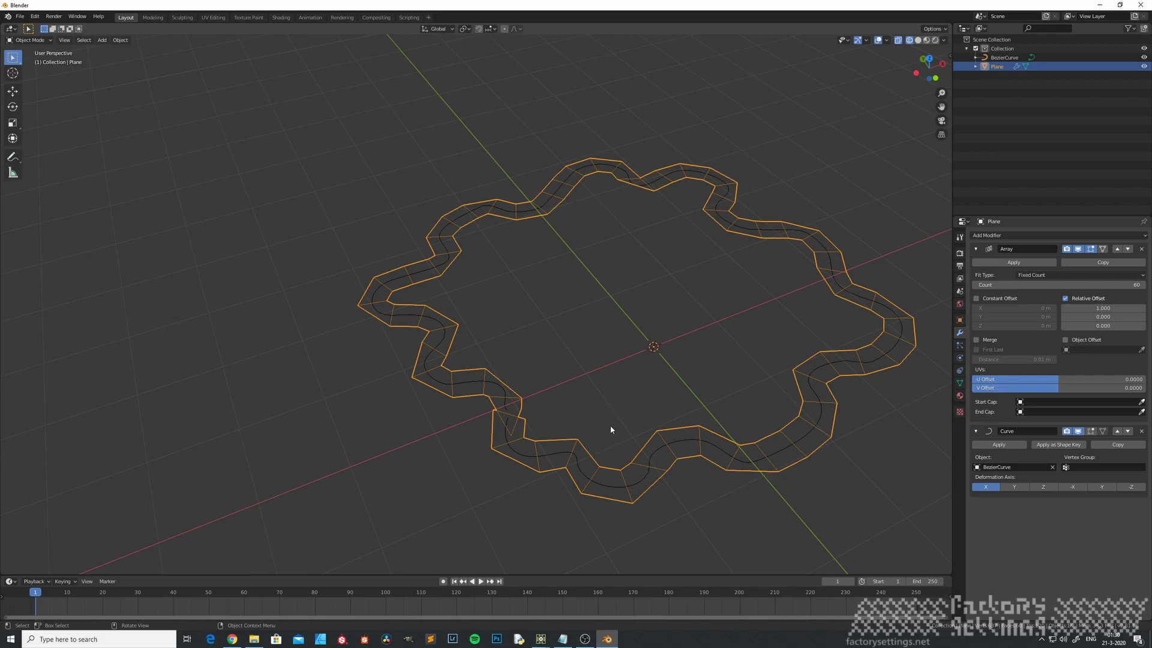
Scale the plane by about 0.586 for a narrower strip and raise the Array count to 102.
key(s)
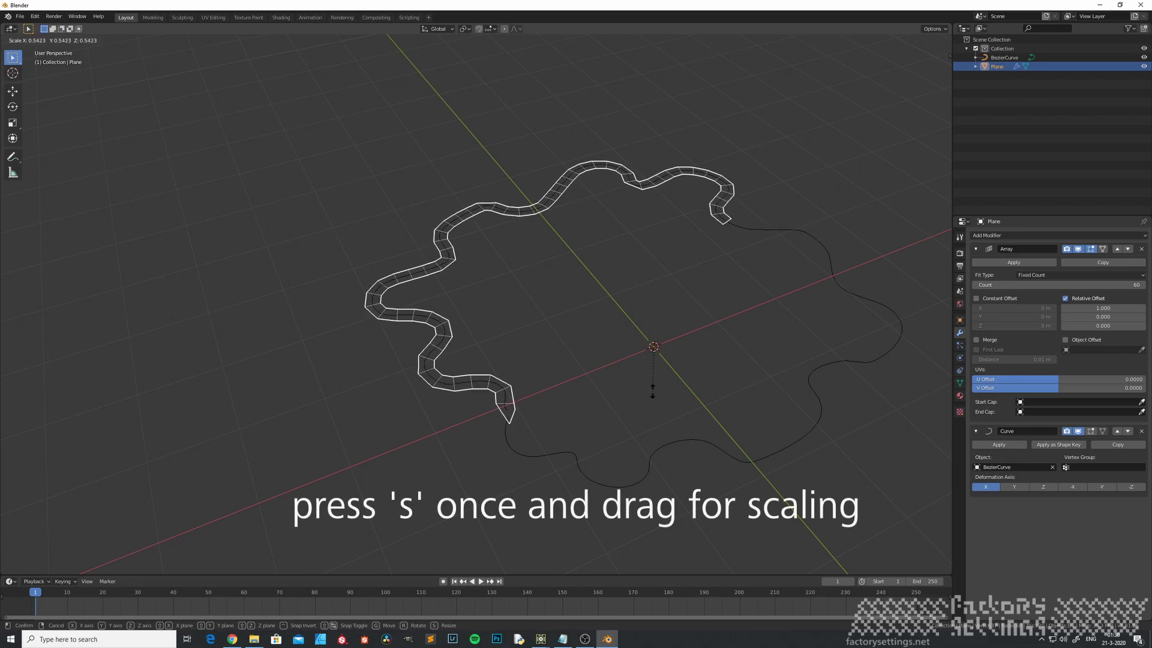
click(652, 395)
drag(1121, 285, 1149, 285)
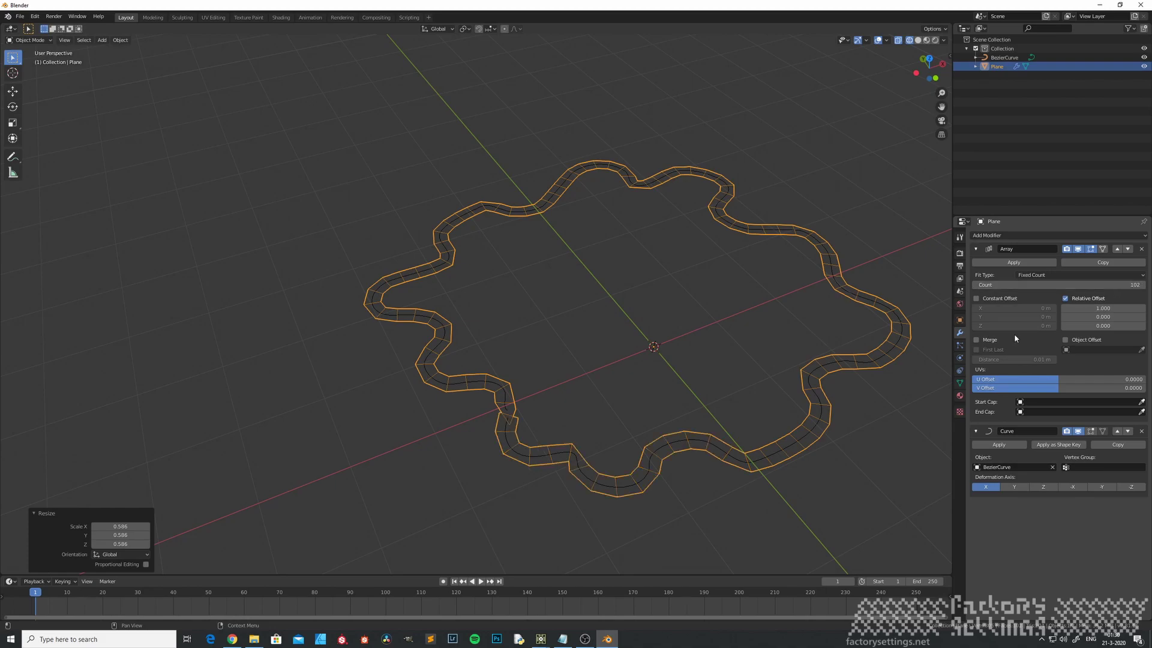
Rotate the plane 90 degrees about the global X axis so the strip stands upright along the curve.
mouse_move(506, 378)
middle_down()
mouse_move(563, 345)
mouse_move(558, 333)
mouse_move(525, 370)
mouse_move(601, 336)
middle_up()
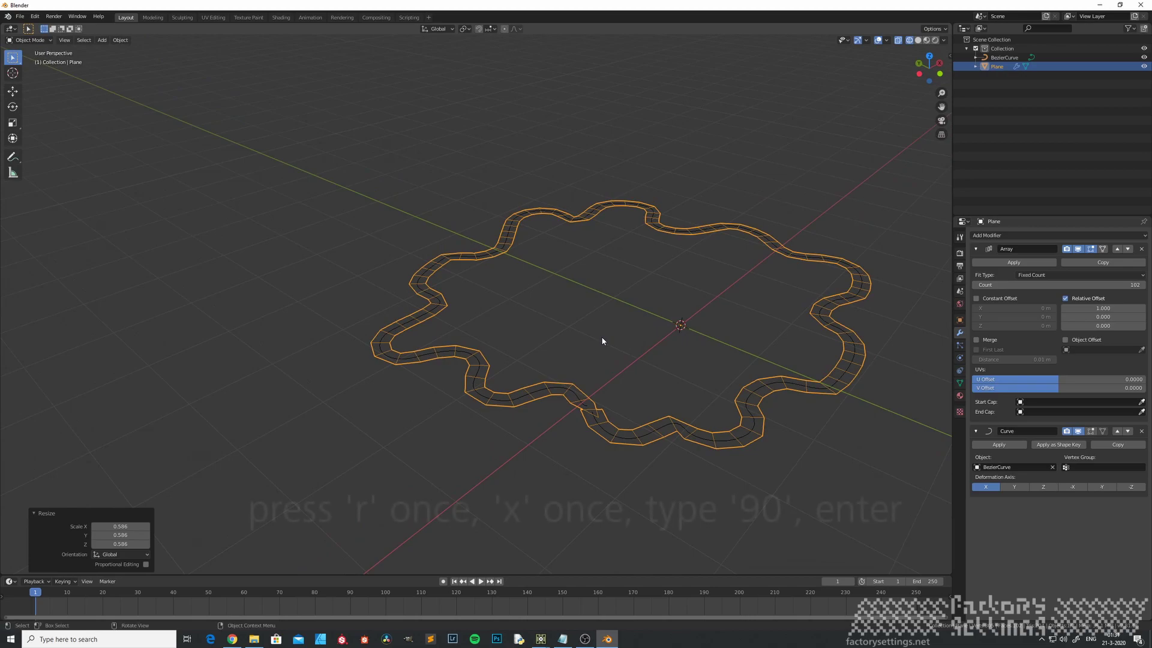
key(r)
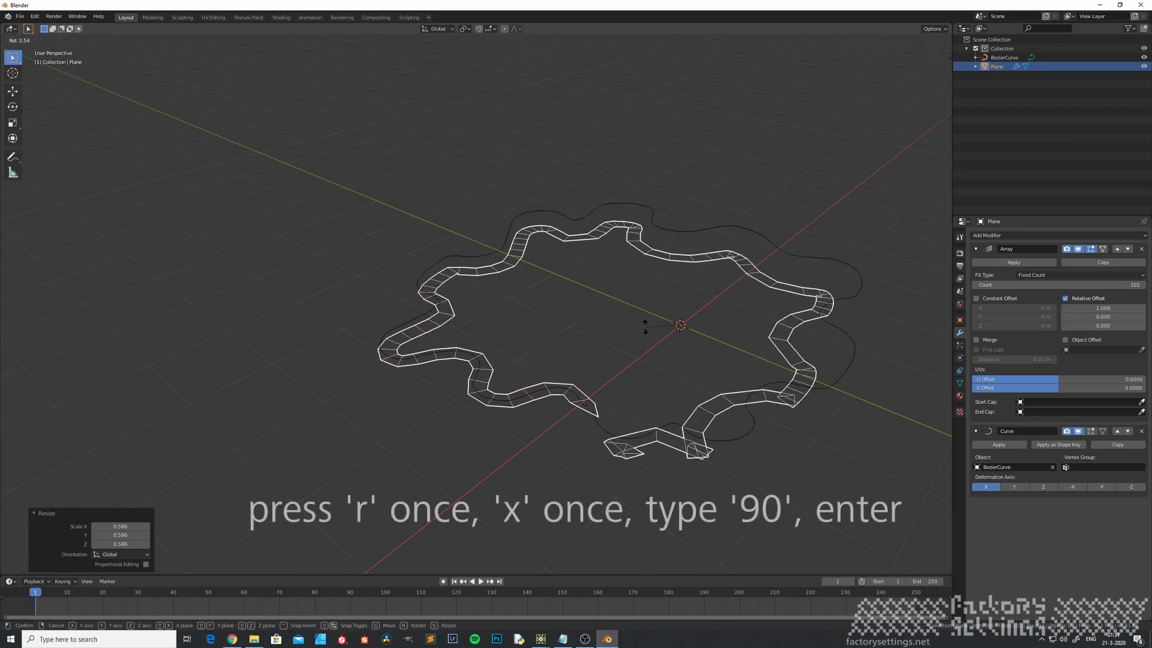
key(x)
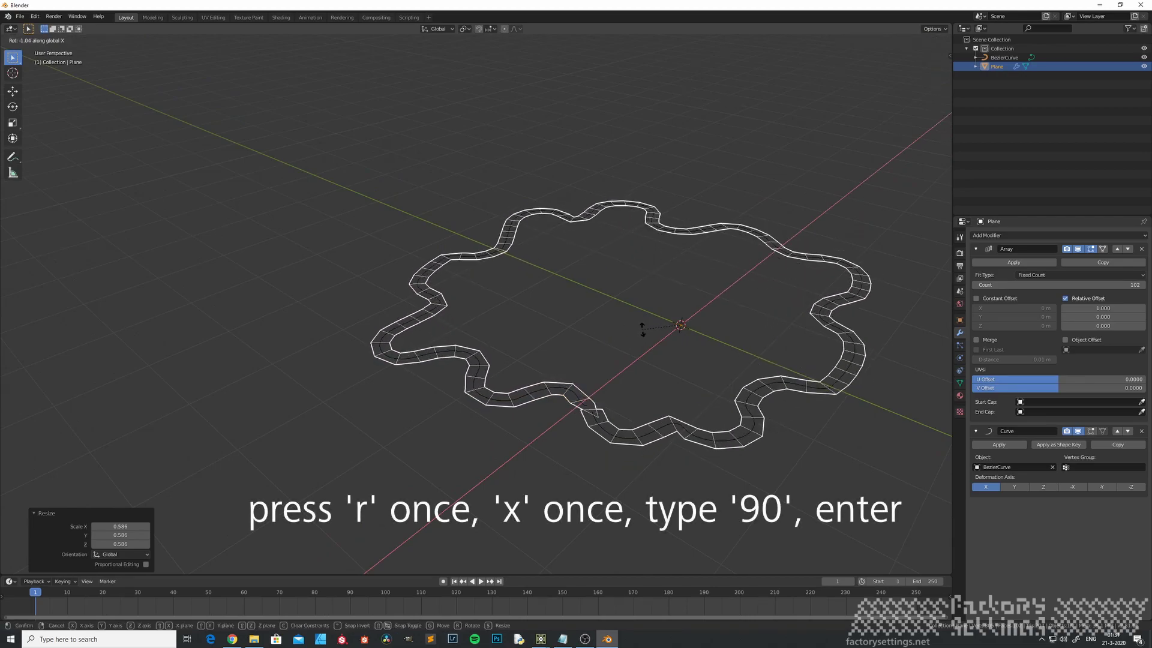
text(90)
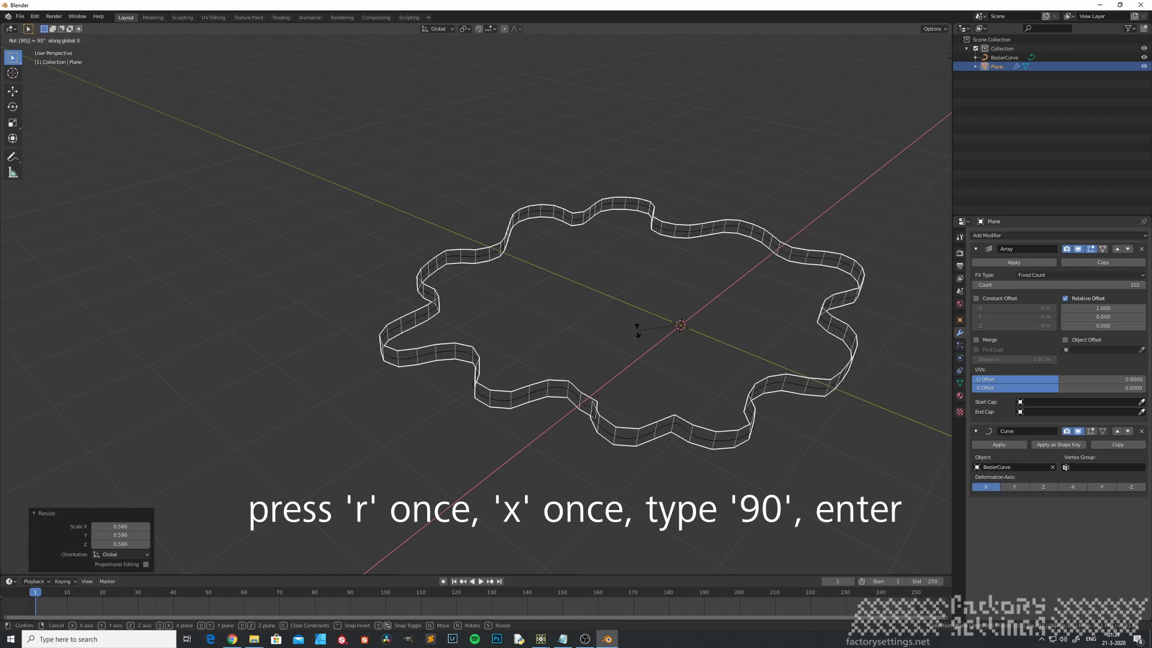
key(Return)
Edit the Bezier curve and shift its end point at the seam slightly in top view.
middle_drag(640, 330, 570, 399)
scroll(620, 439, up, 2)
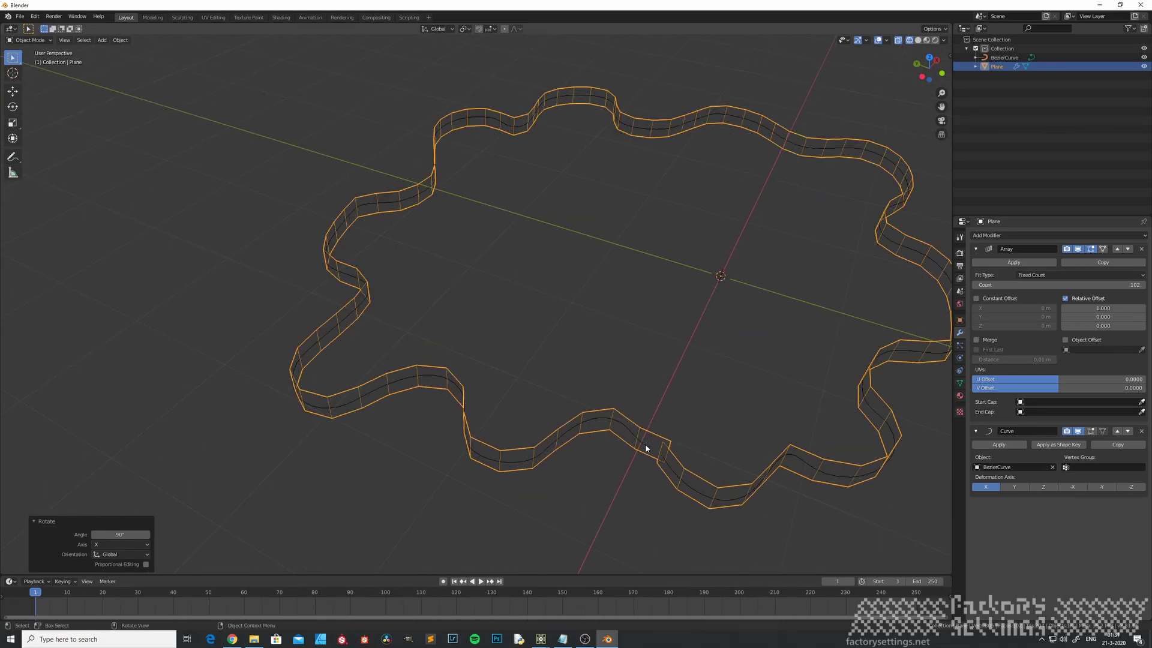
click(645, 447)
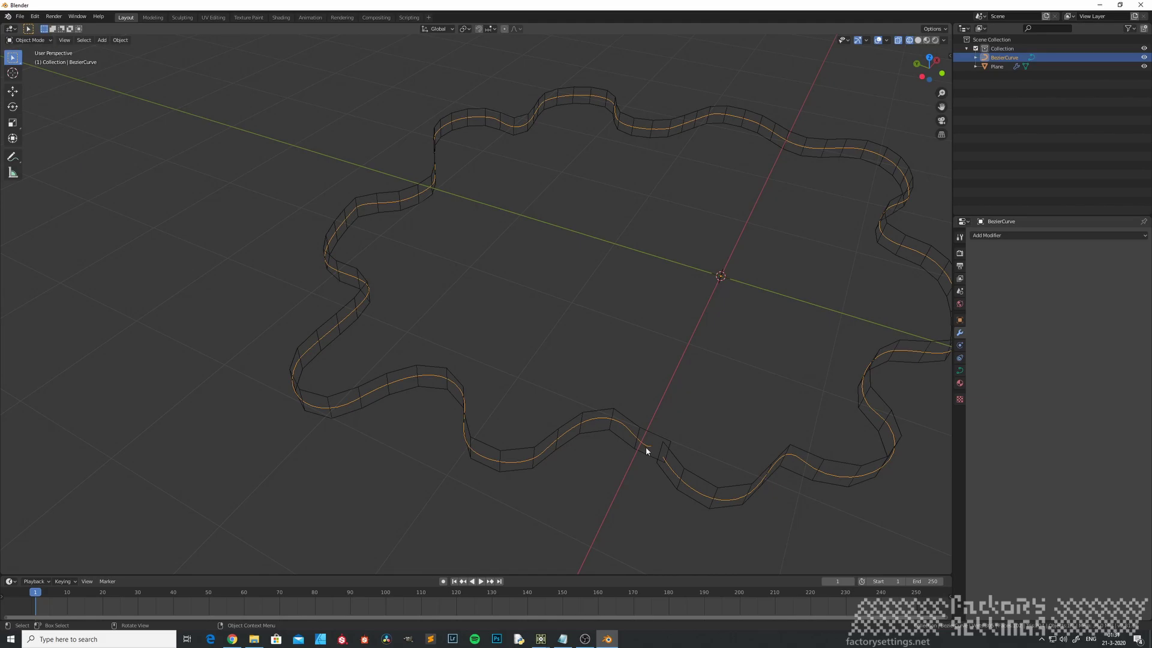
key(ctrl+Tab)
click(709, 448)
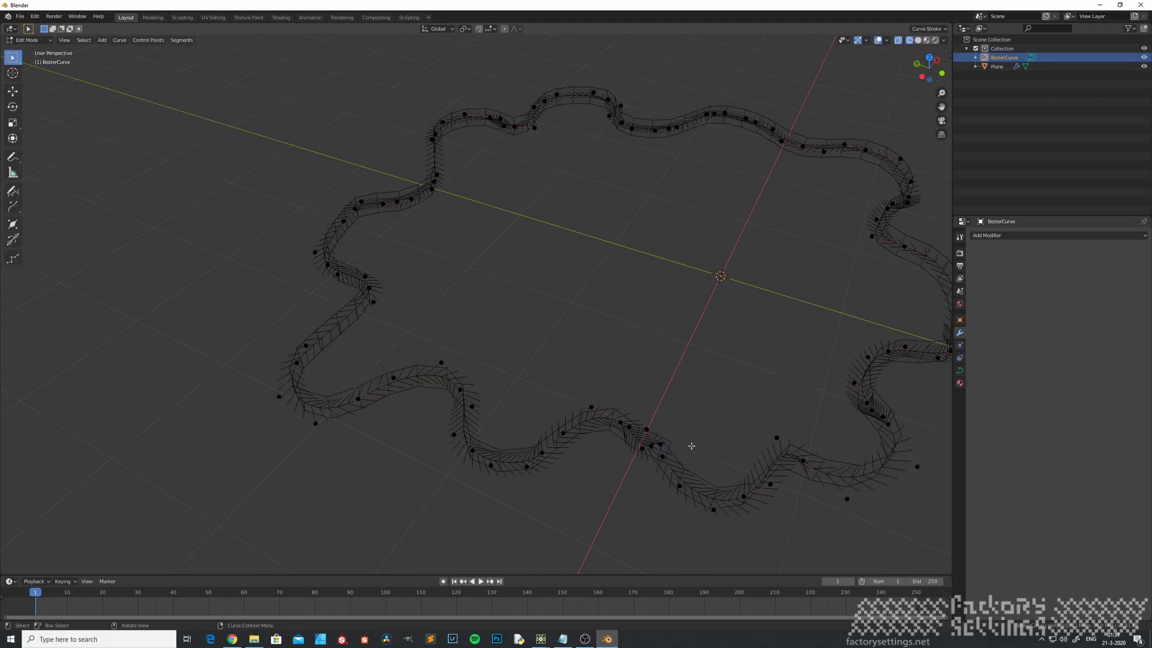
scroll(648, 447, up, 3)
click(659, 440)
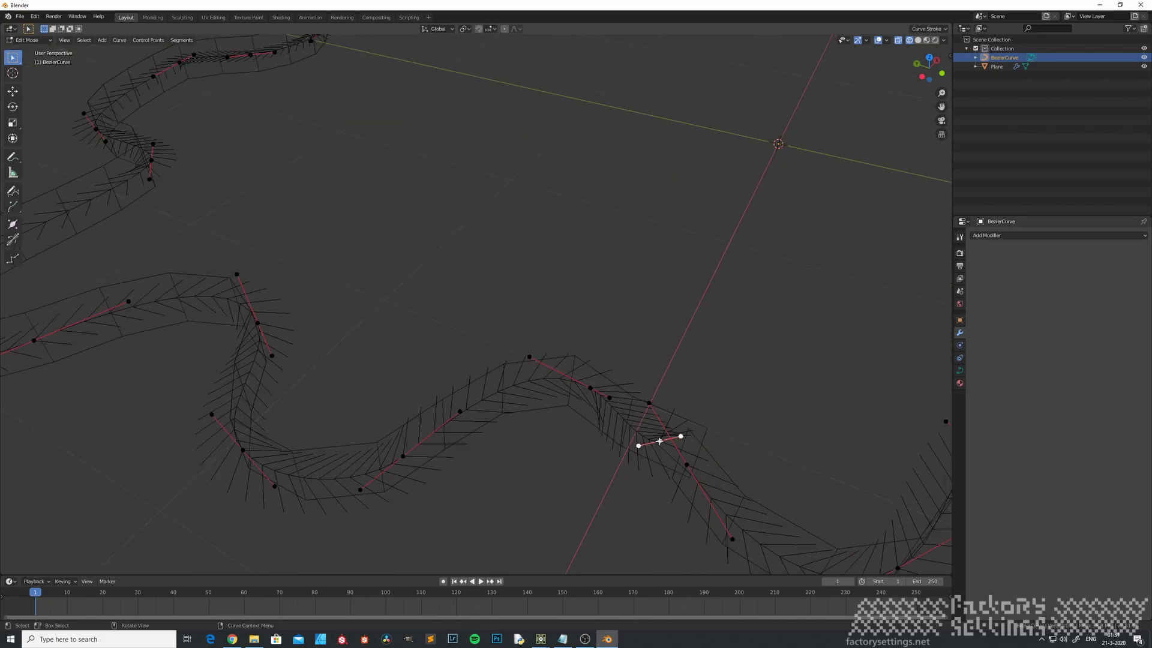
key(KP_7)
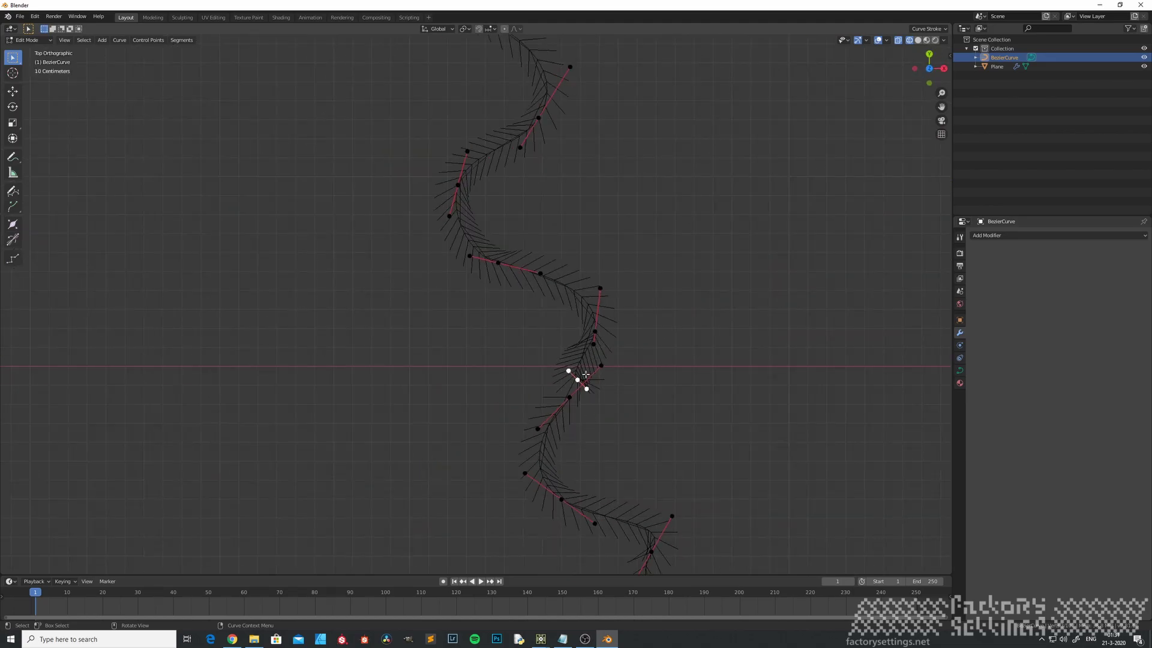
key(g)
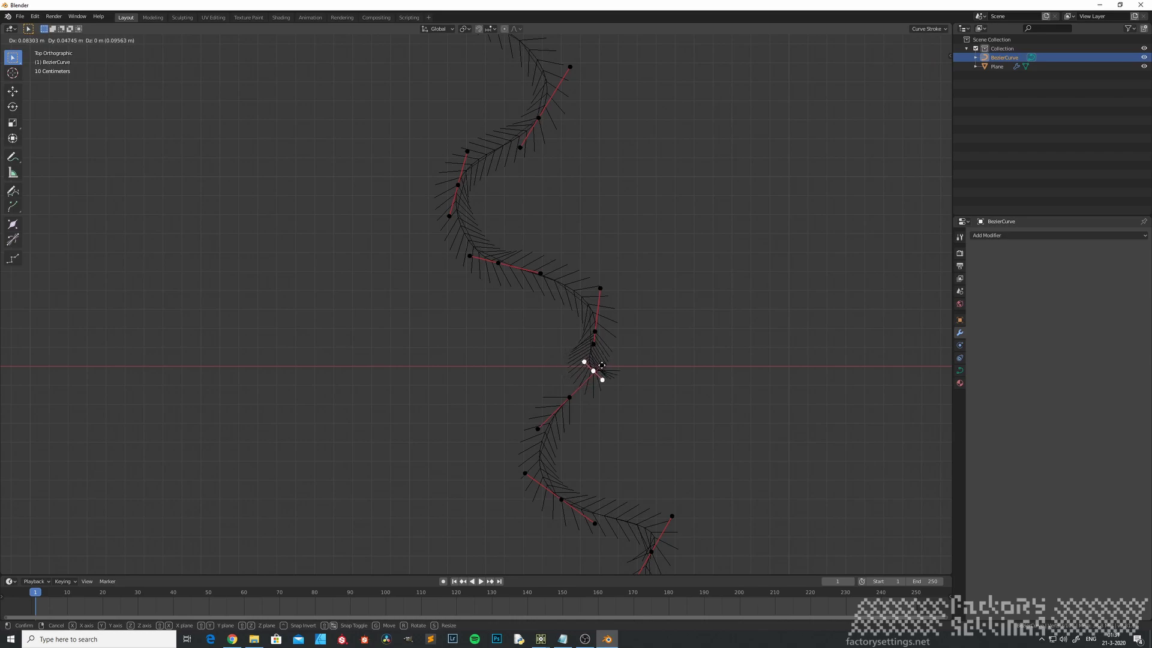
click(595, 365)
Move the control point at the curve's opposite end with Z locked to adjust the seam, and return to Object Mode.
middle_drag(595, 365, 627, 378)
click(721, 482)
key(g)
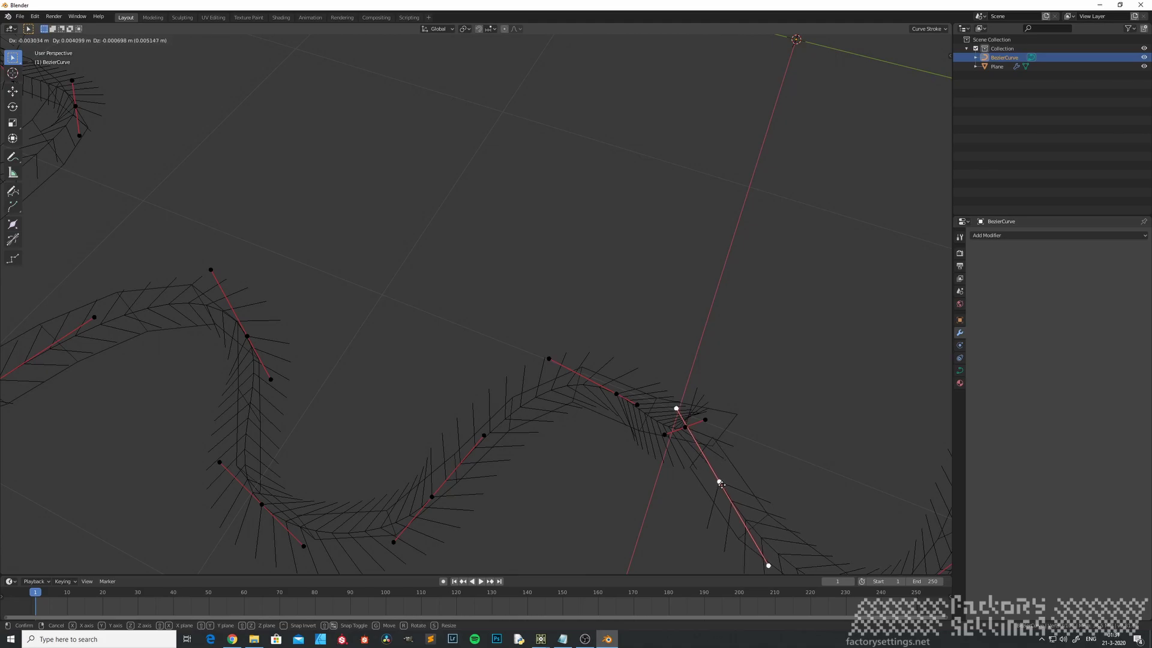
key(shift+z)
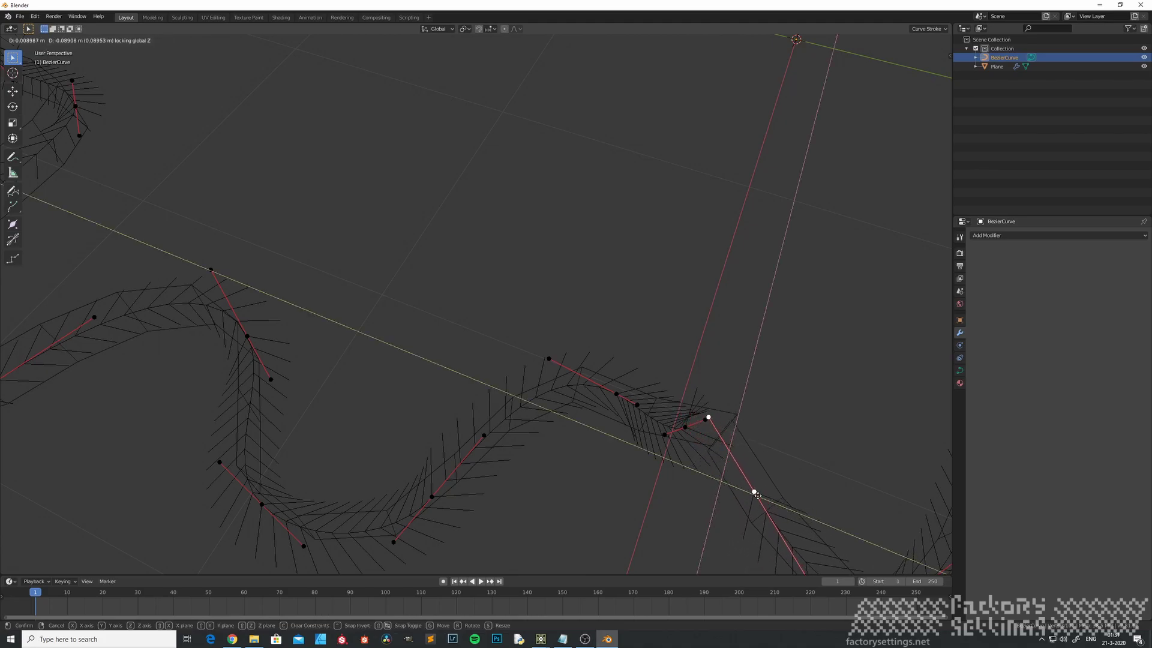
click(774, 506)
scroll(735, 500, down, 4)
mouse_move(734, 501)
middle_down()
mouse_move(667, 452)
mouse_move(694, 470)
middle_up()
key(Tab)
scroll(701, 472, down, 2)
shift+middle_drag(764, 436, 592, 419)
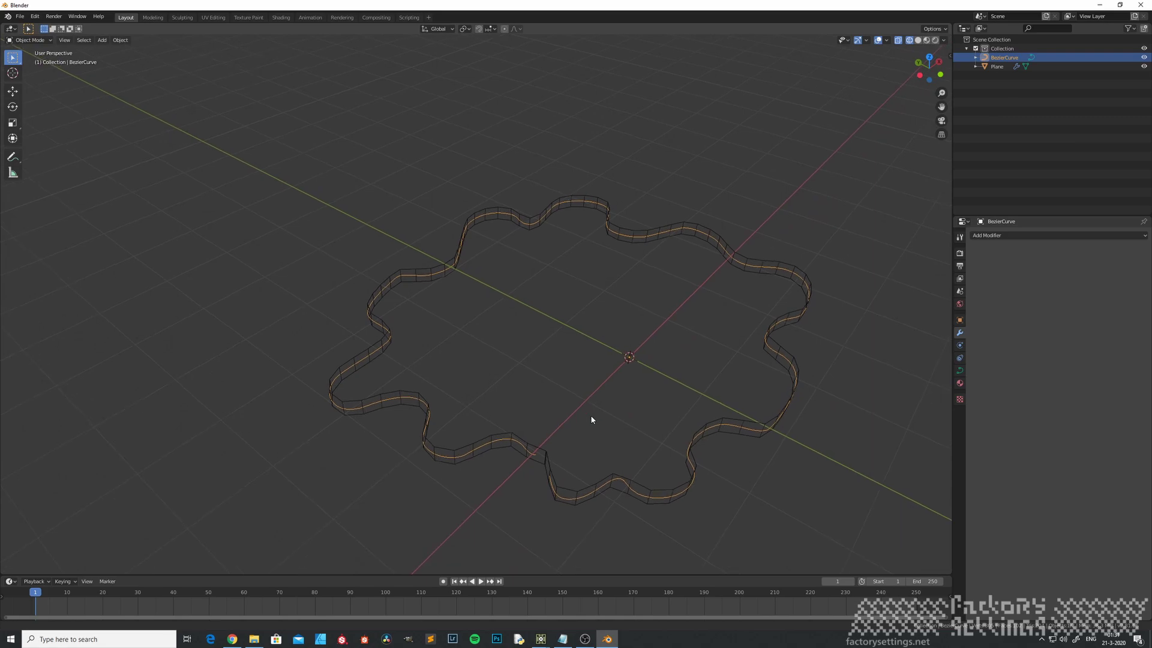
Apply the Array modifier and the Curve modifier on the plane strip.
click(546, 456)
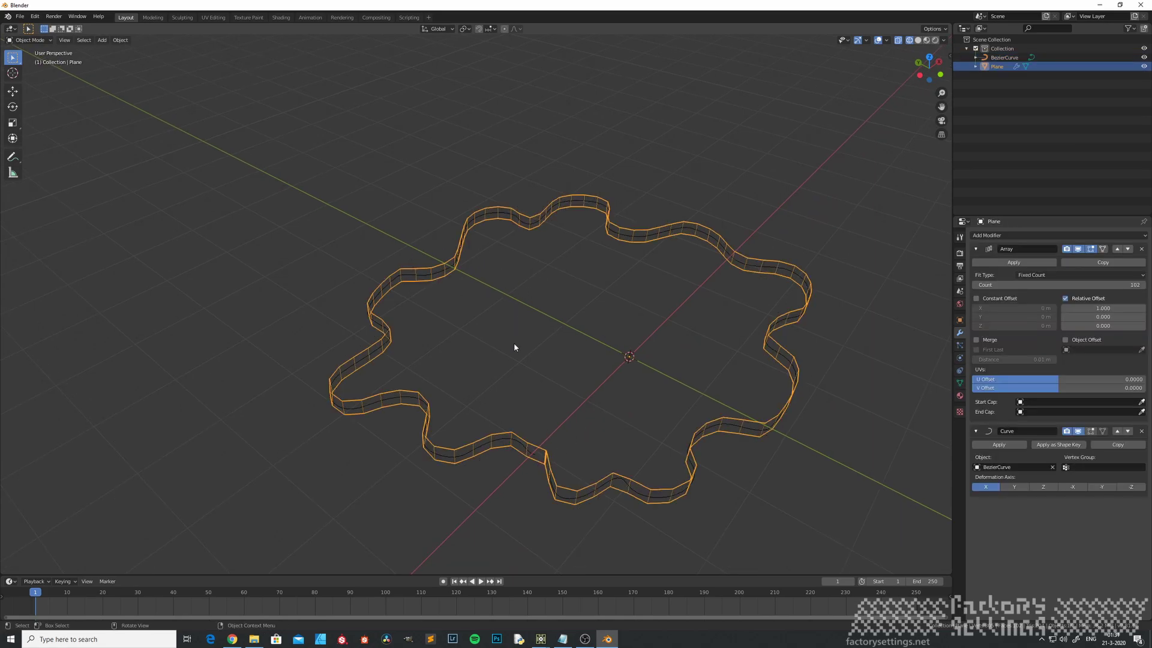
mouse_move(486, 365)
middle_down()
mouse_move(507, 382)
mouse_move(567, 340)
mouse_move(528, 350)
mouse_move(532, 360)
middle_up()
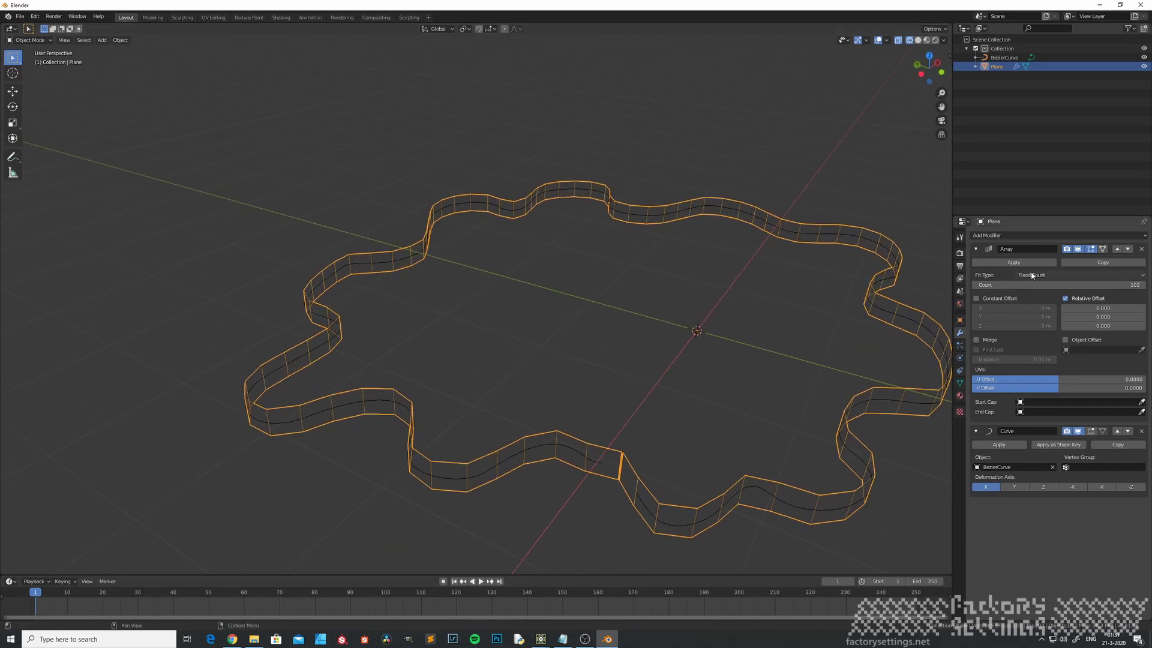
click(1014, 263)
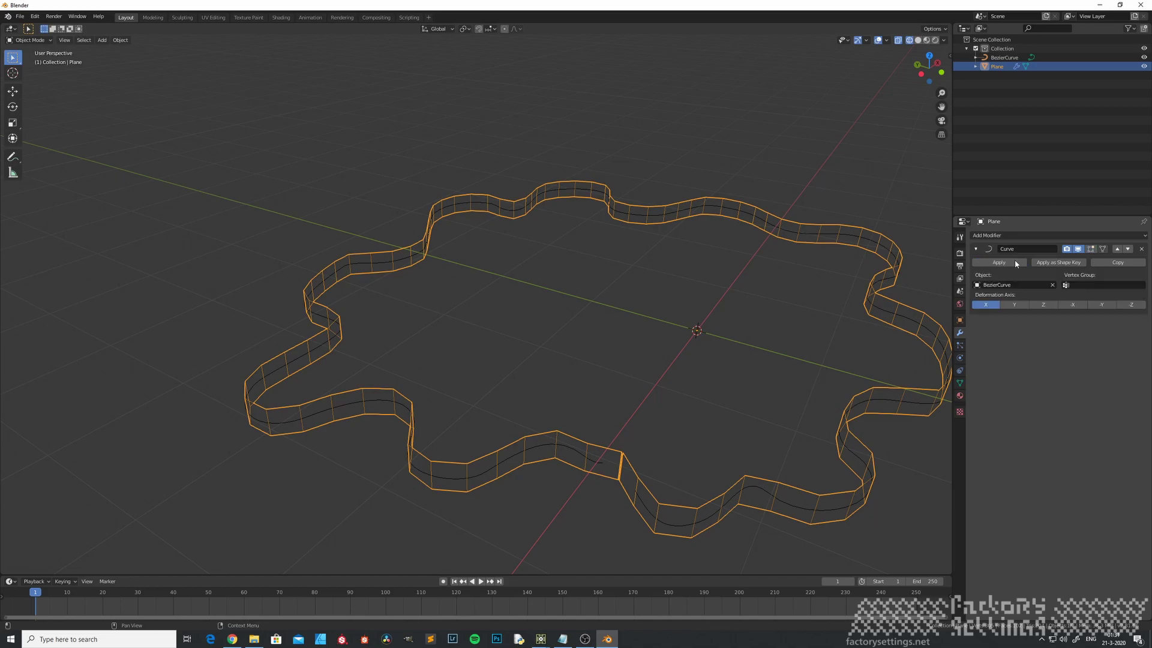
click(1009, 261)
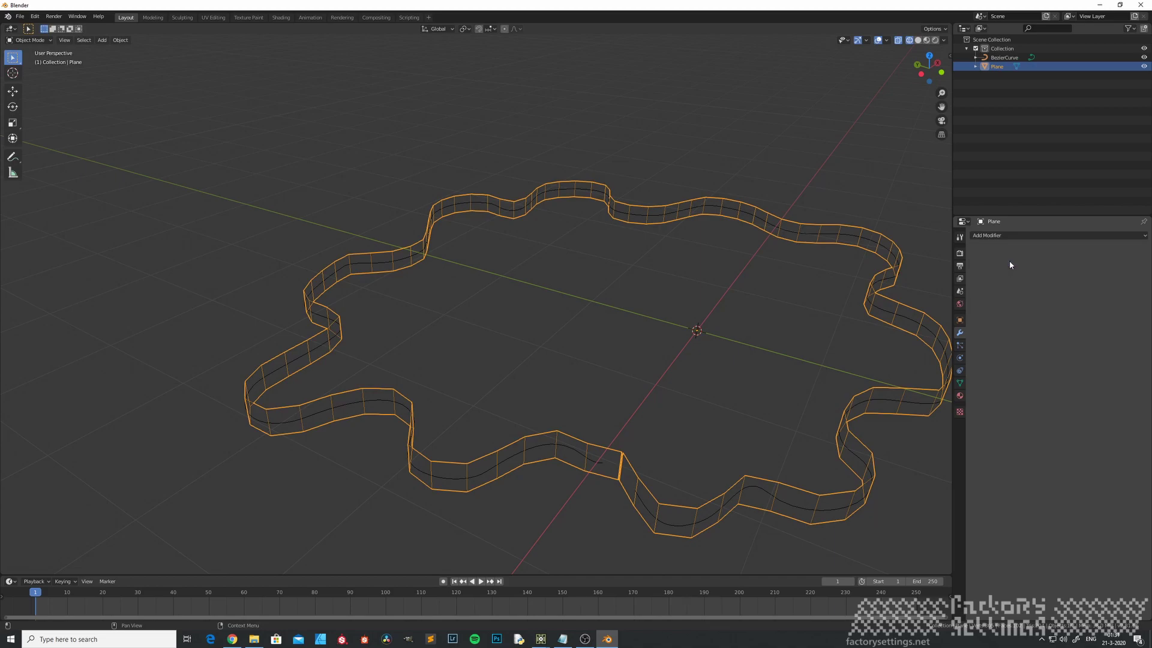
Delete the Bezier curve that guided the strip, keeping only the plane mesh.
click(512, 455)
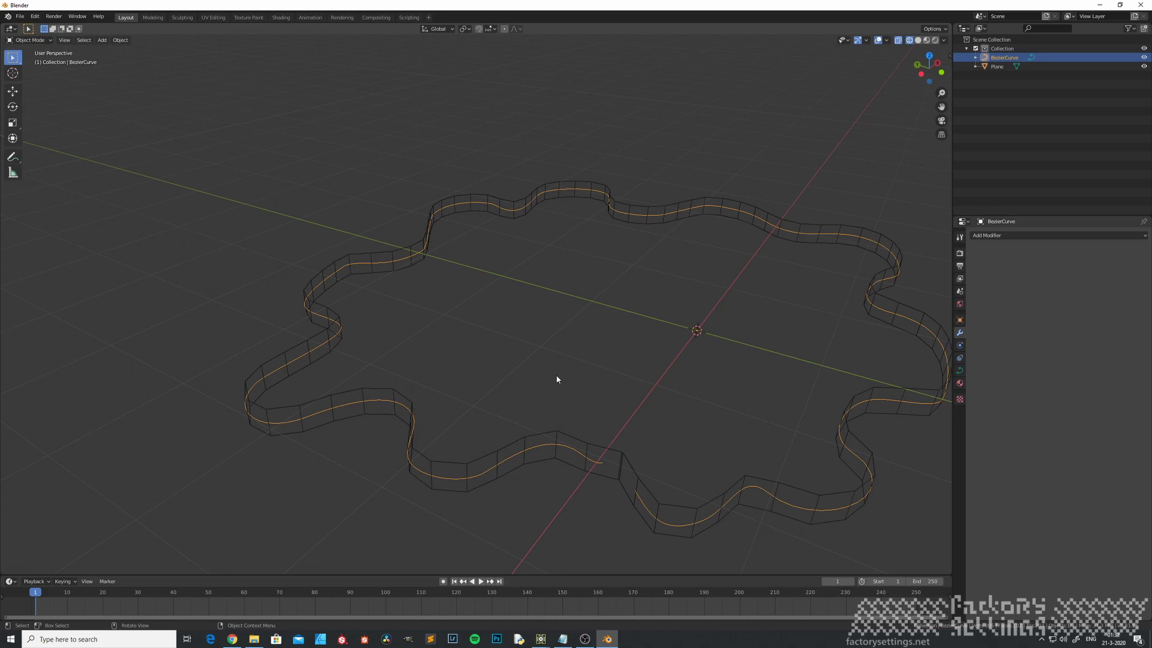
key(x)
click(580, 389)
scroll(558, 415, down, 2)
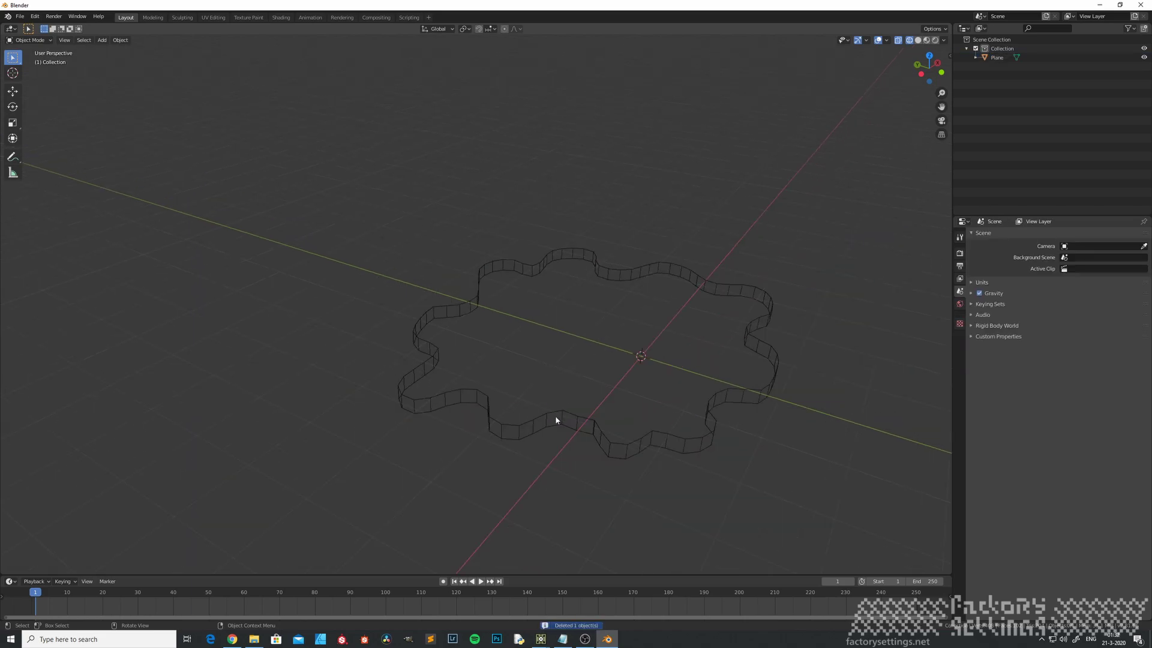
Select the remaining plane strip, check its mesh in Edit Mode, and return to Object Mode.
click(551, 415)
mouse_move(551, 415)
middle_down()
mouse_move(537, 366)
mouse_move(553, 415)
middle_up()
scroll(554, 415, up, 2)
key(Tab)
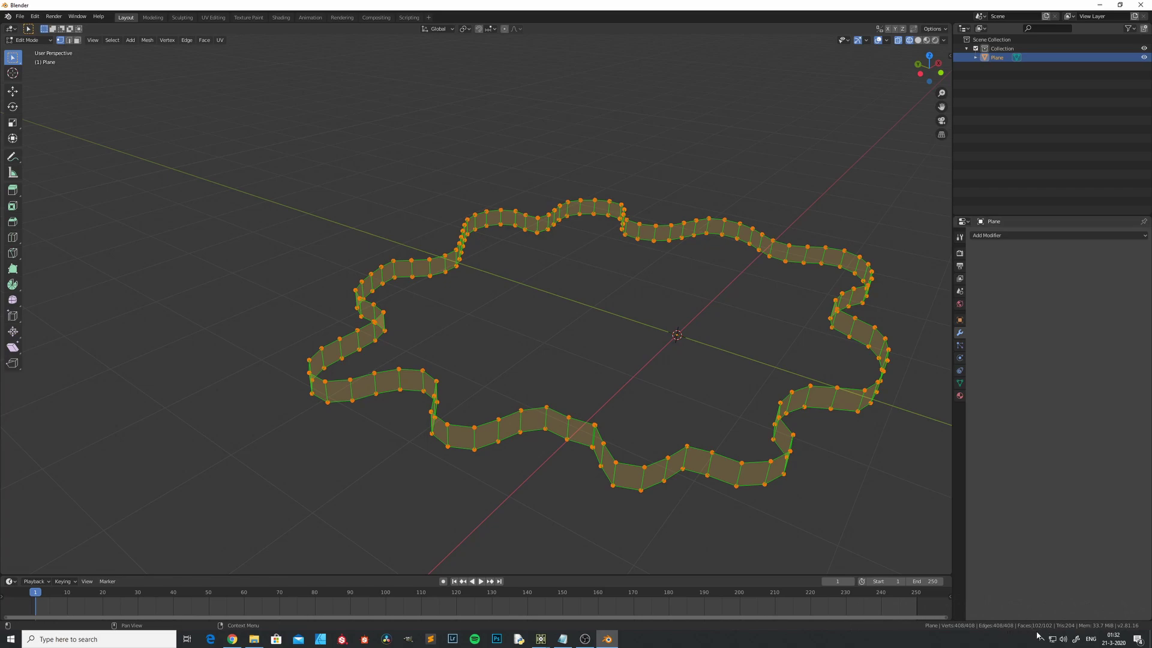
key(ctrl+Tab)
click(411, 419)
middle_drag(412, 419, 545, 399)
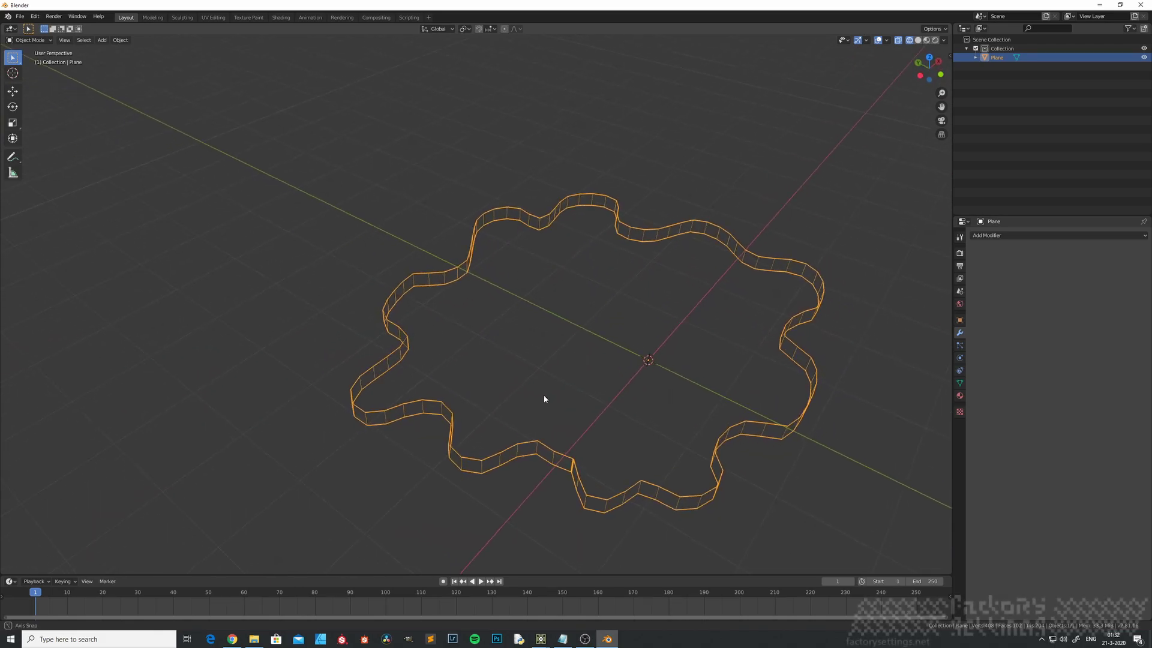
Start an FBX export into the tutorial's fbx folder and name the file drawshape.
click(20, 16)
mouse_move(57, 147)
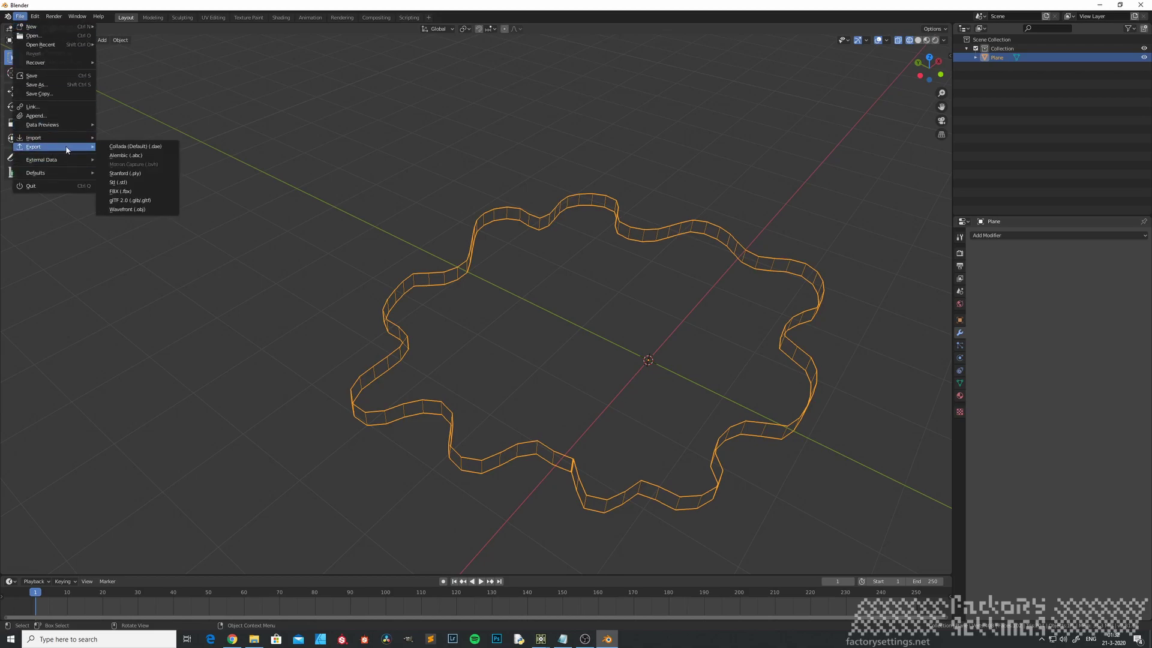
click(134, 190)
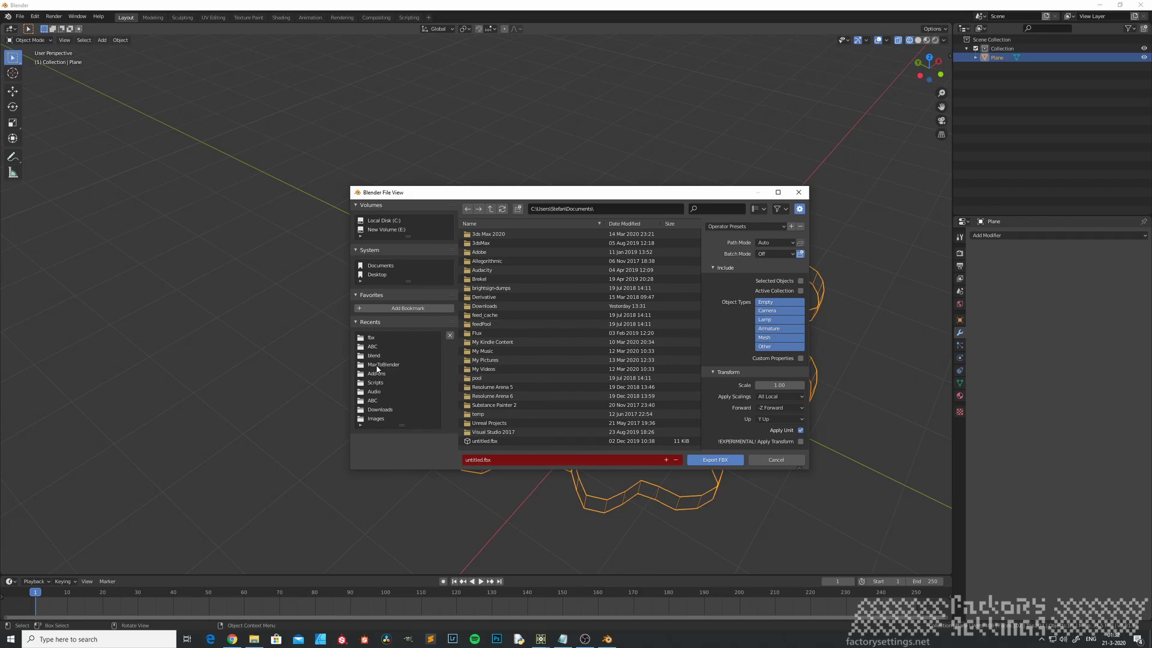
click(371, 338)
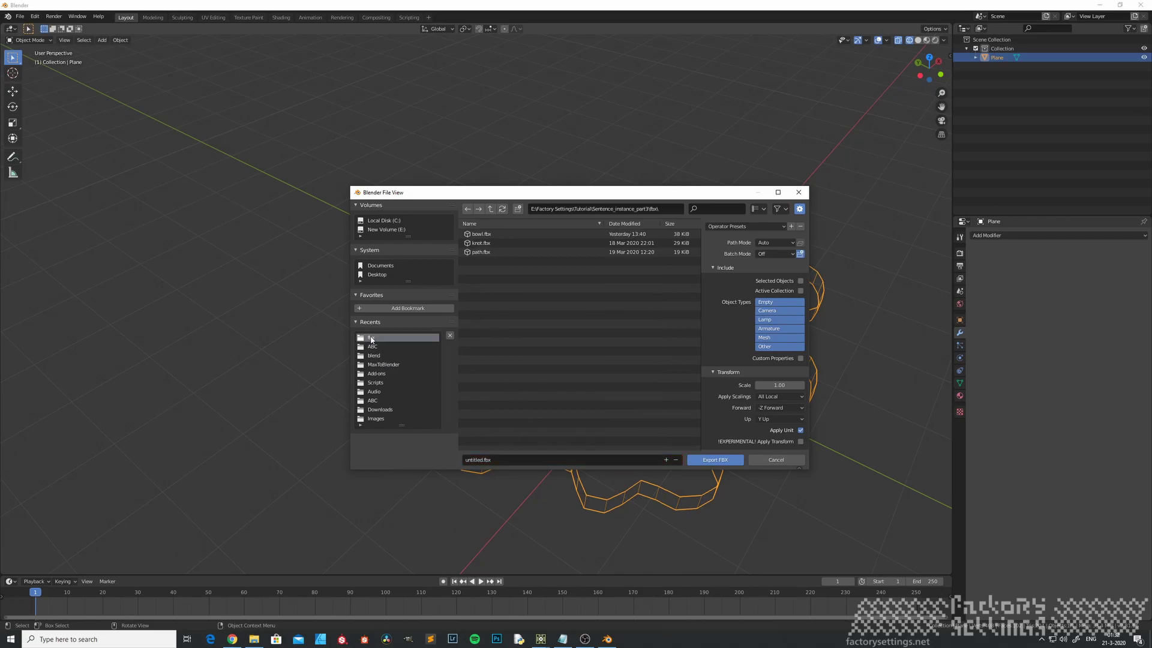
click(478, 460)
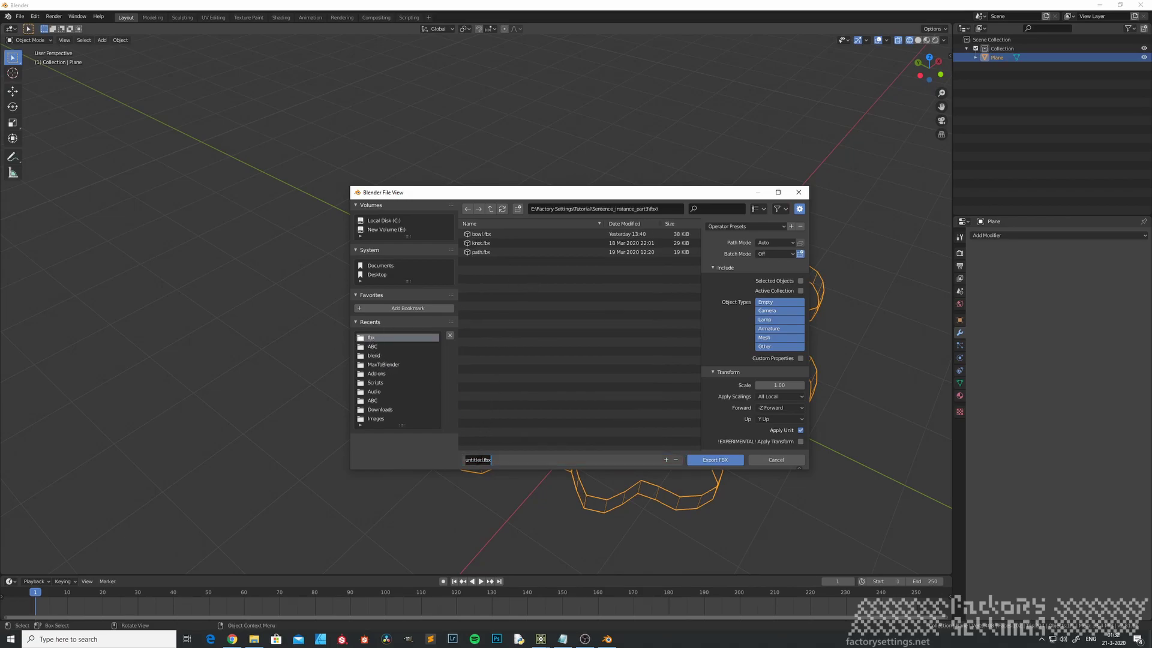
key(BackSpace)
text(drawshape)
Limit the FBX export to selected objects of type Mesh and export the file.
click(801, 281)
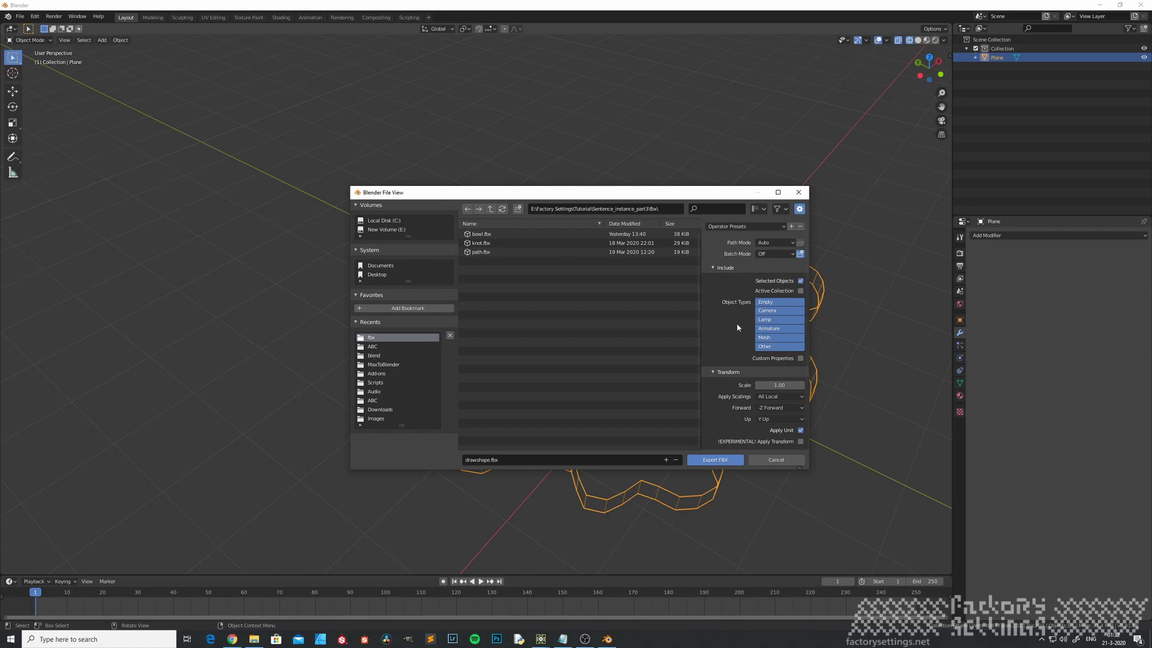
click(779, 337)
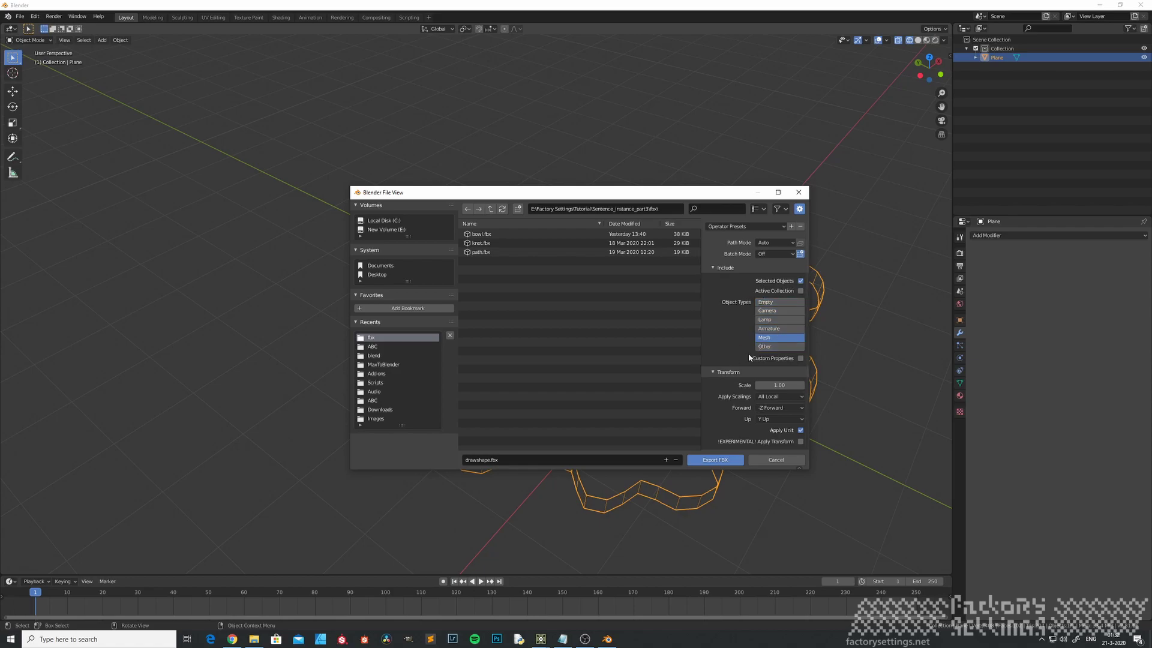
click(718, 460)
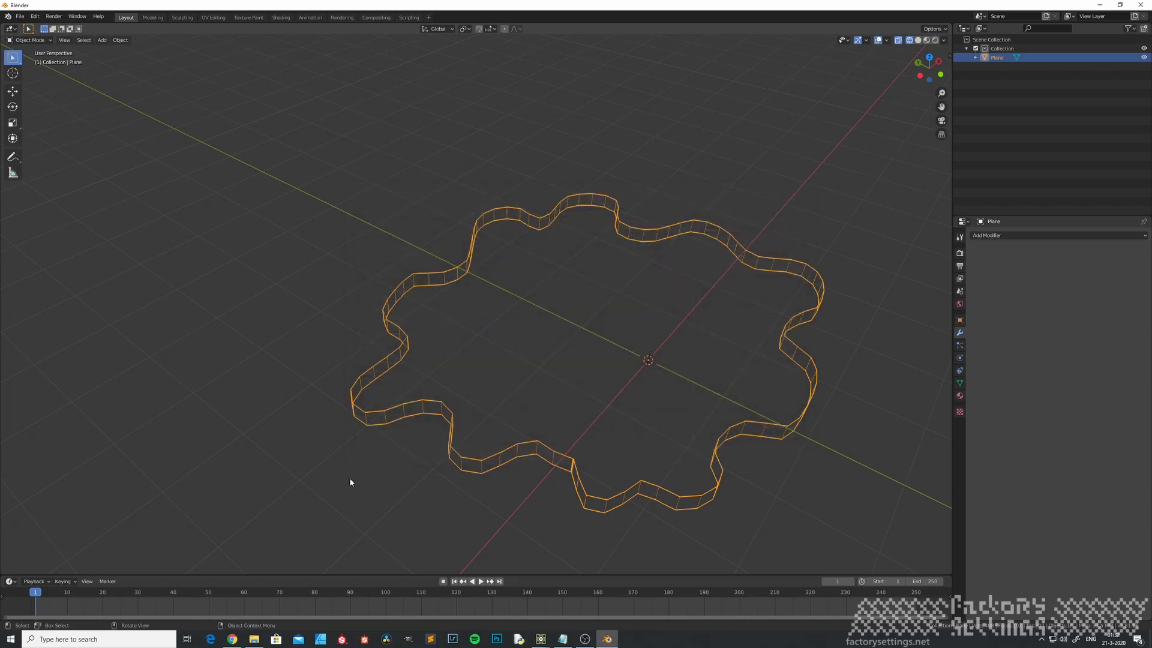
Switch to TouchDesigner and import drawshape.fbx from the fbx folder into the project network below the bowl component.
click(255, 636)
click(541, 638)
click(553, 614)
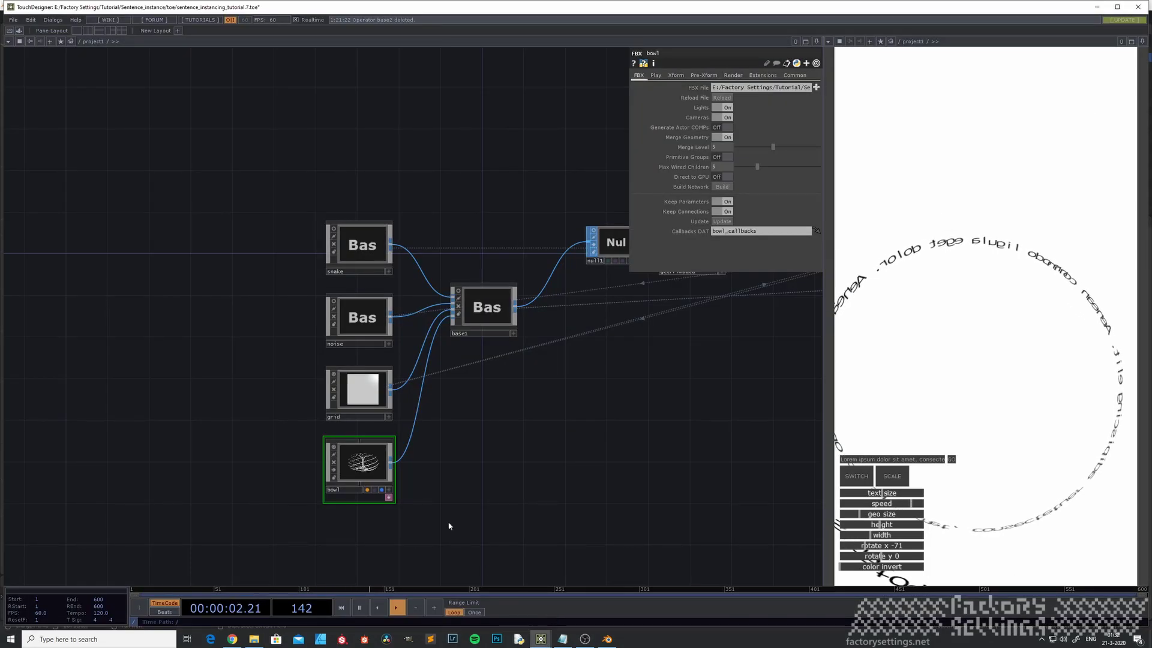
scroll(300, 484, up, 3)
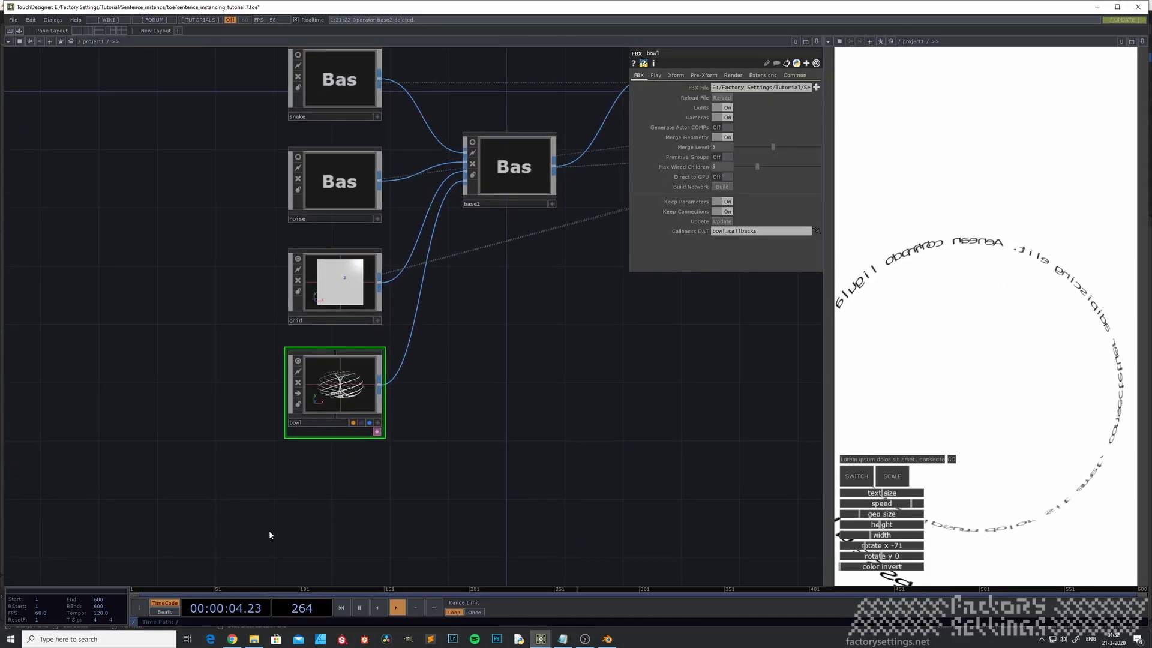
mouse_move(255, 639)
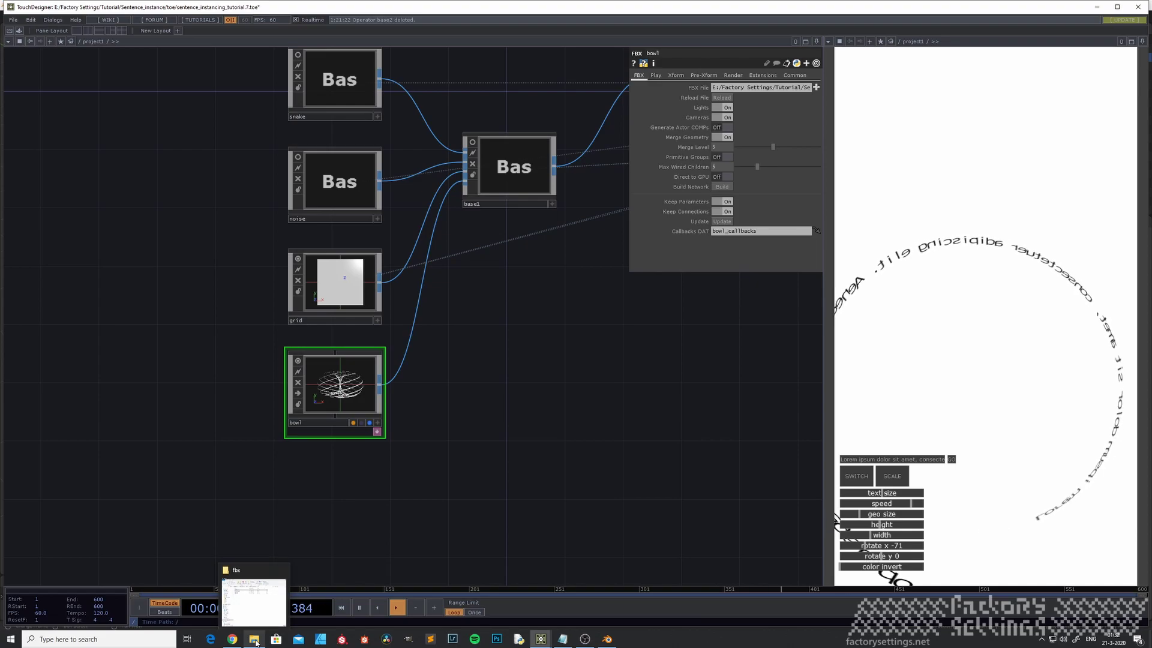
click(254, 600)
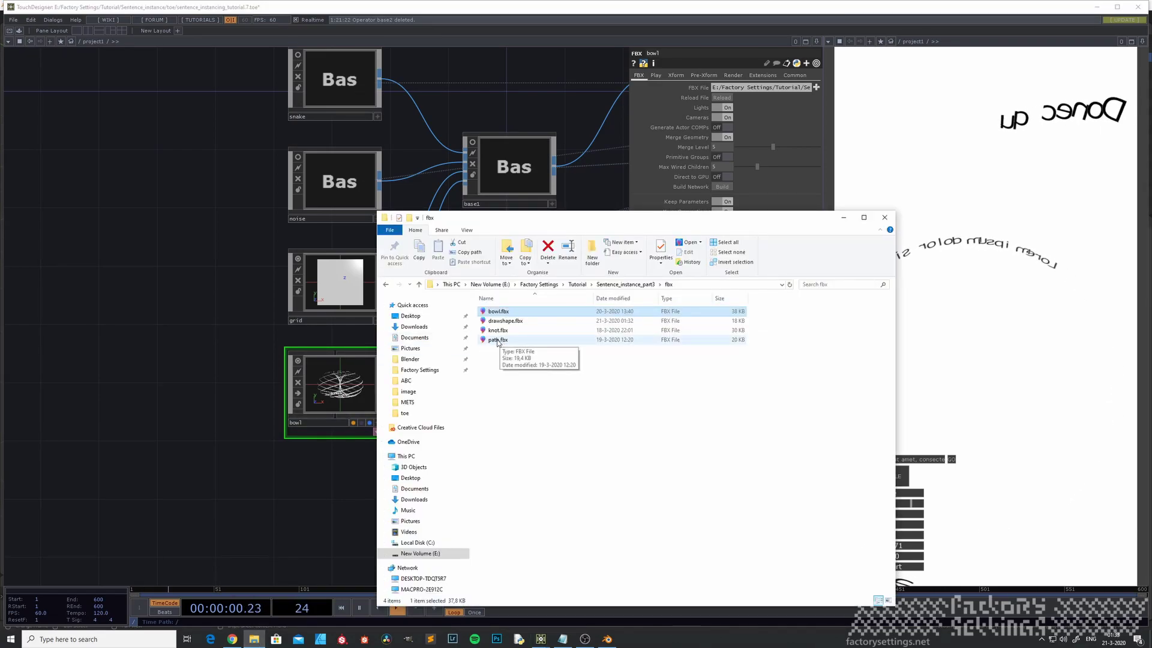
click(505, 325)
drag(502, 324, 319, 506)
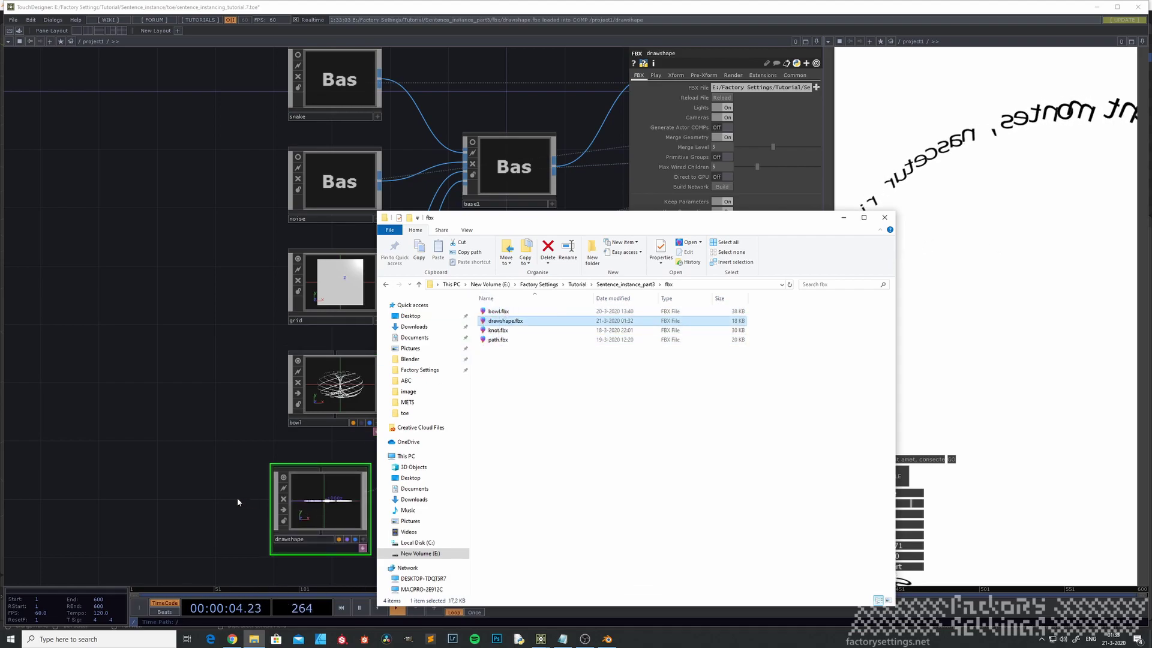
Align the drawshape component under bowl and orbit its viewer to an angled view of the wavy strip.
drag(237, 497, 184, 484)
drag(269, 499, 283, 498)
scroll(258, 504, up, 6)
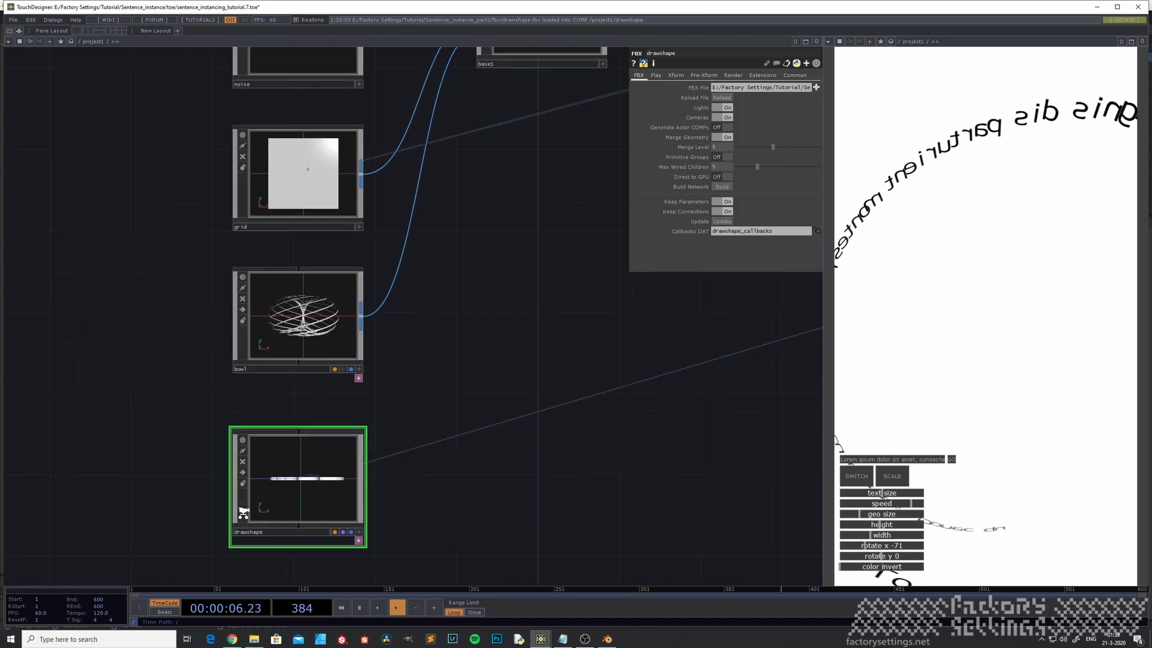
click(447, 498)
mouse_move(383, 435)
mouse_down()
mouse_move(366, 419)
mouse_move(336, 423)
mouse_move(354, 423)
mouse_up()
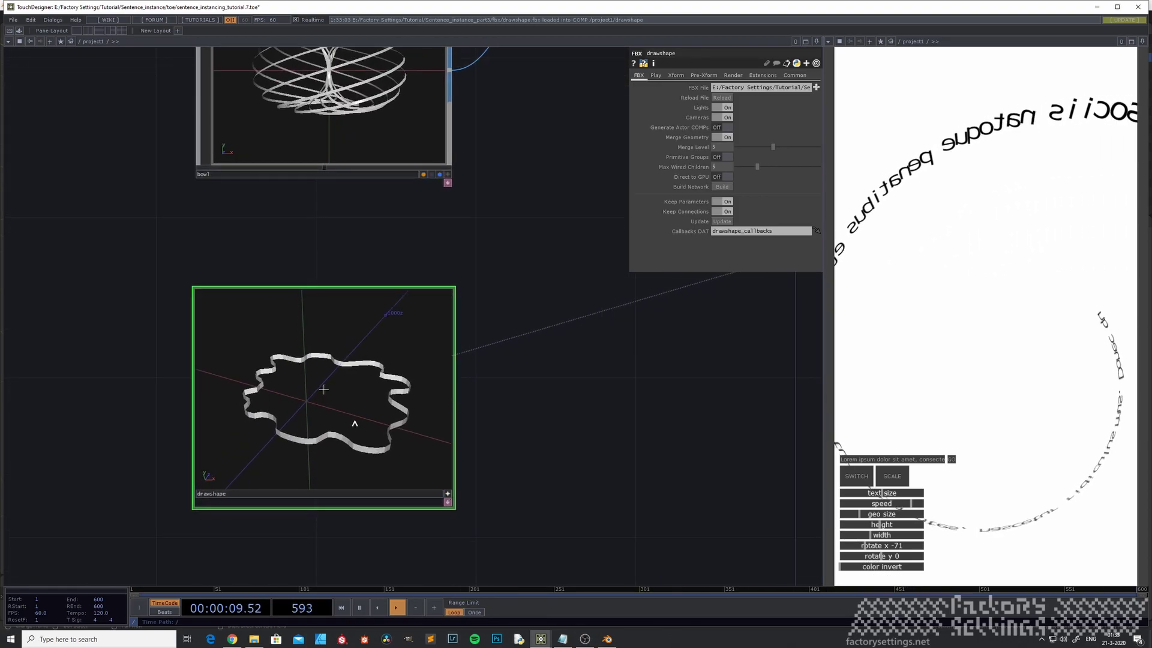
Go inside drawshape's Plane geometry and append an Out SOP to the mesh operator.
click(446, 493)
scroll(382, 445, up, 5)
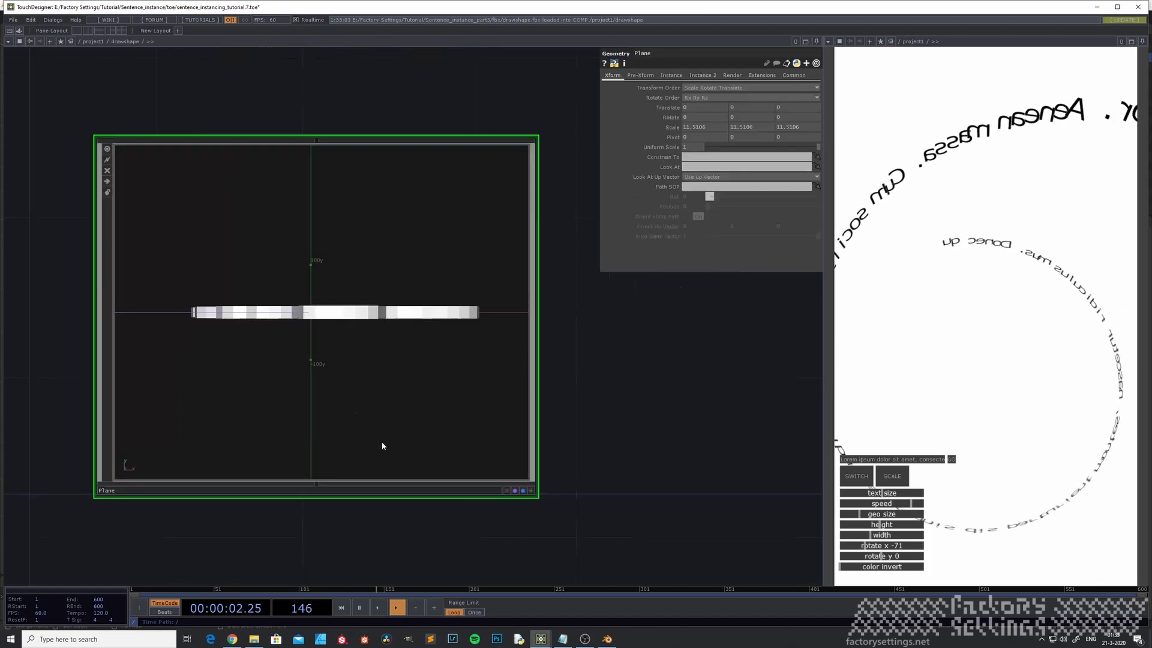
scroll(394, 441, up, 5)
scroll(410, 438, down, 3)
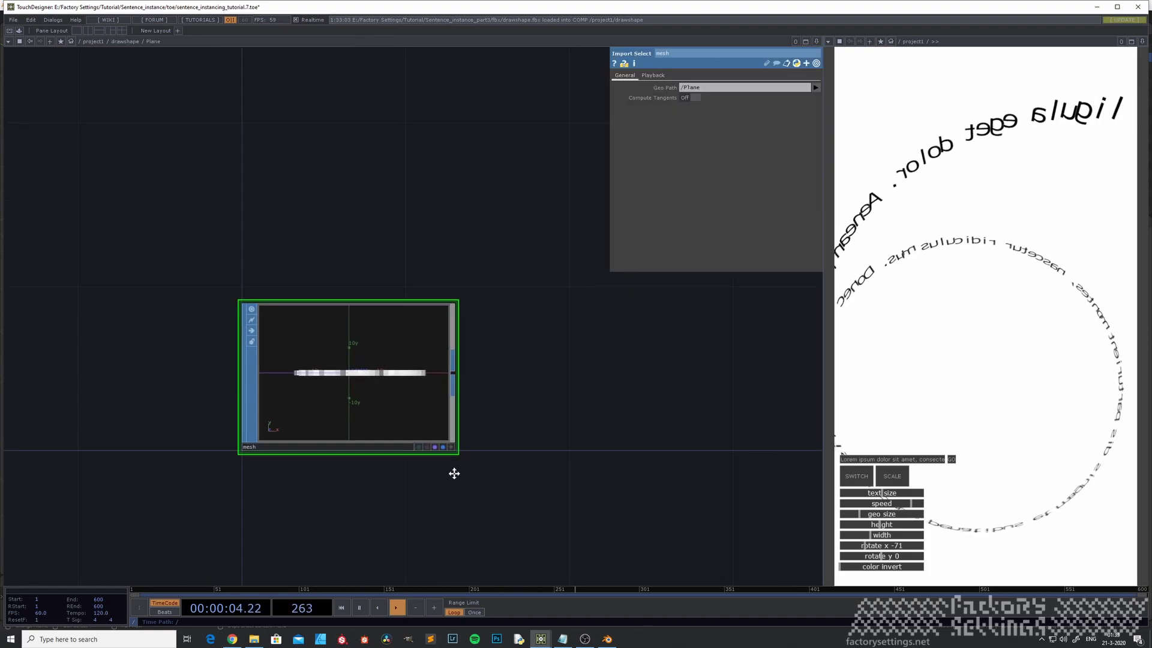
drag(478, 467, 343, 498)
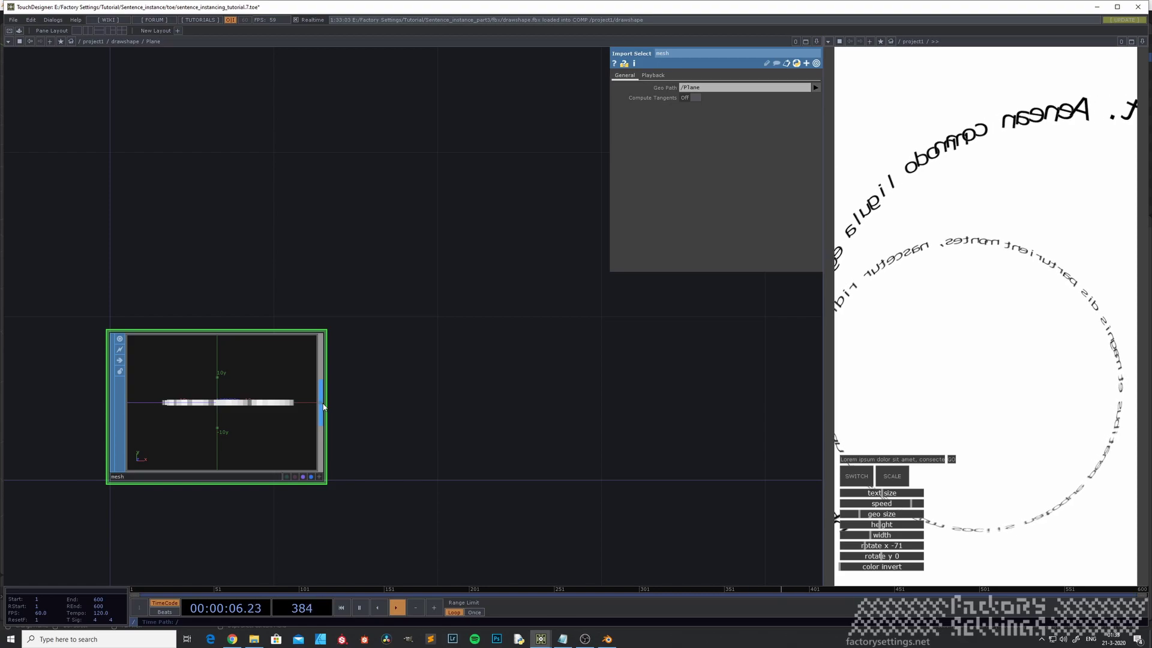
right_click(323, 407)
click(298, 442)
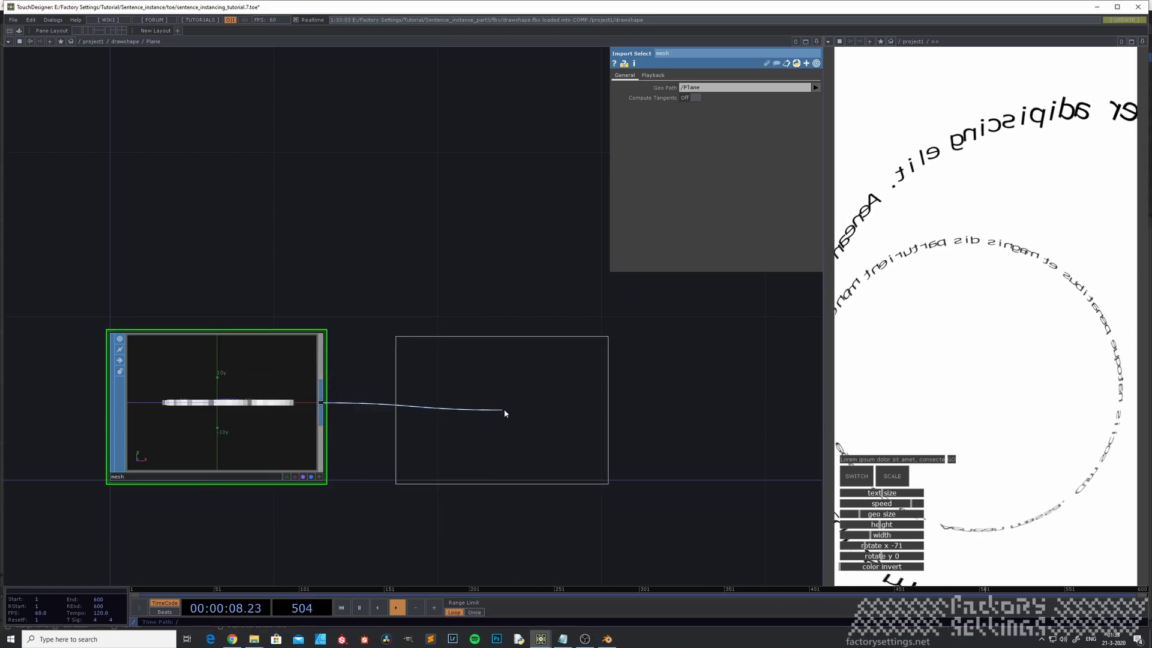
click(503, 413)
middle_click(218, 442)
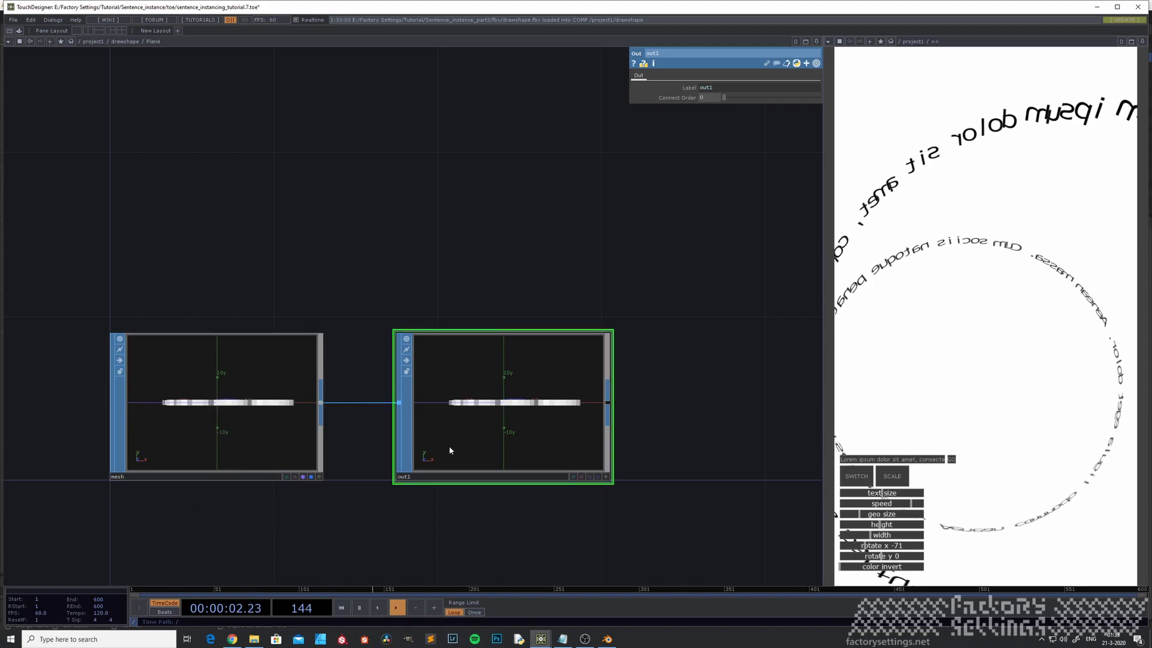
Go up to the drawshape level and connect a new Out SOP to the Plane geometry's output.
scroll(452, 444, down, 3)
drag(560, 334, 430, 406)
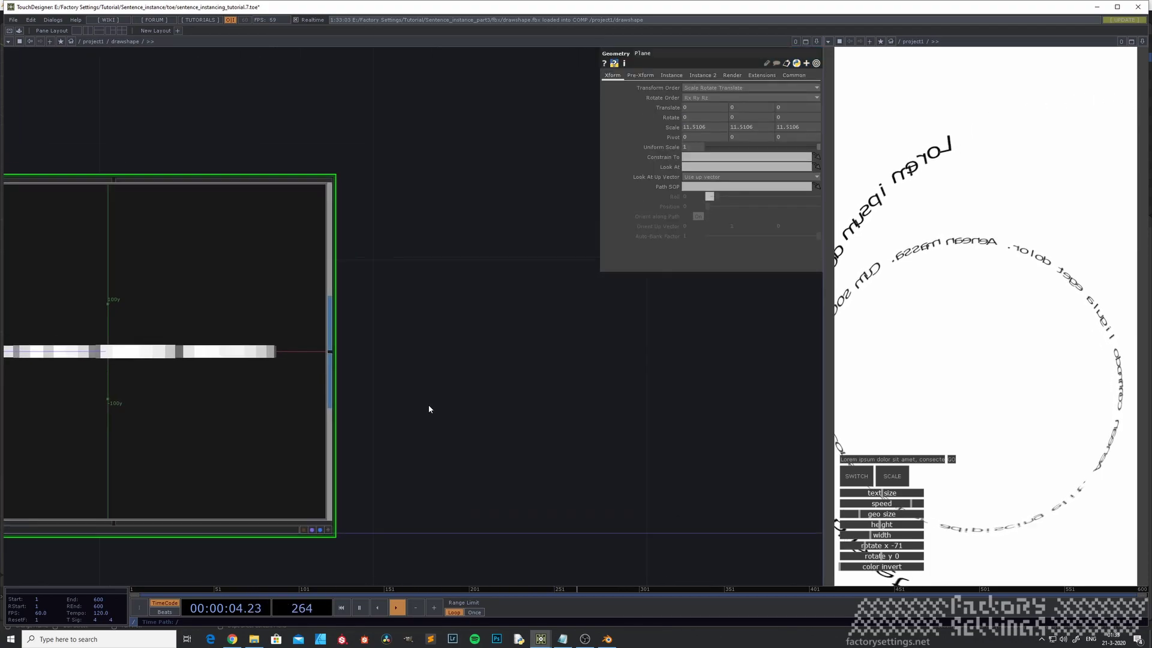
scroll(366, 390, down, 2)
right_click(342, 368)
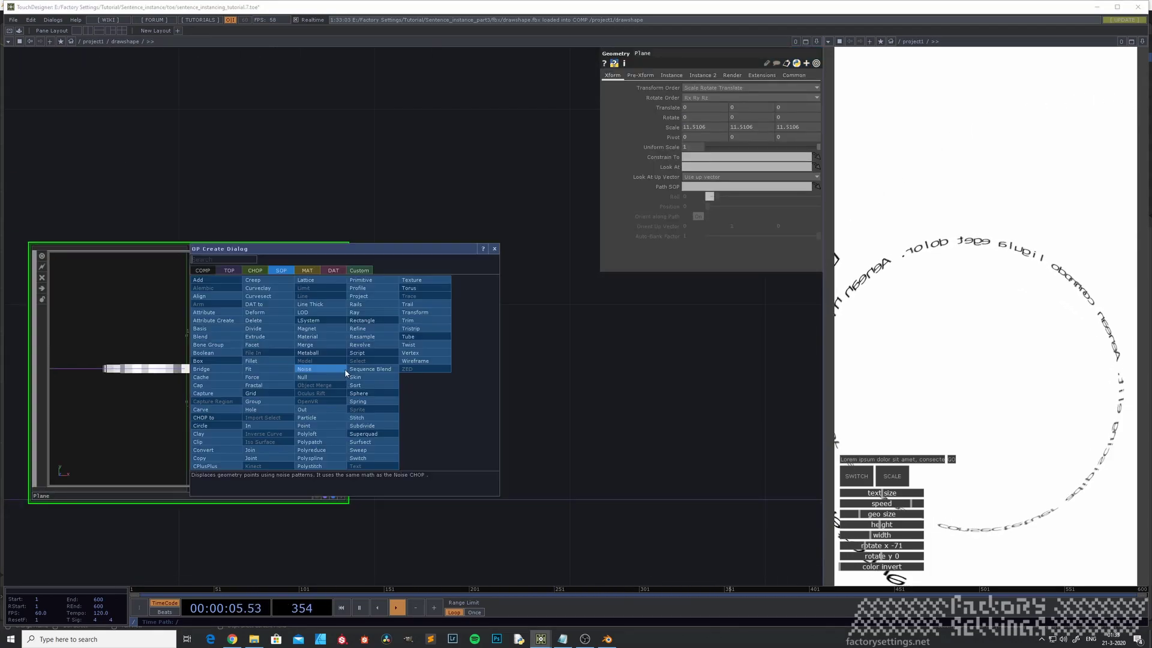
click(315, 410)
click(546, 384)
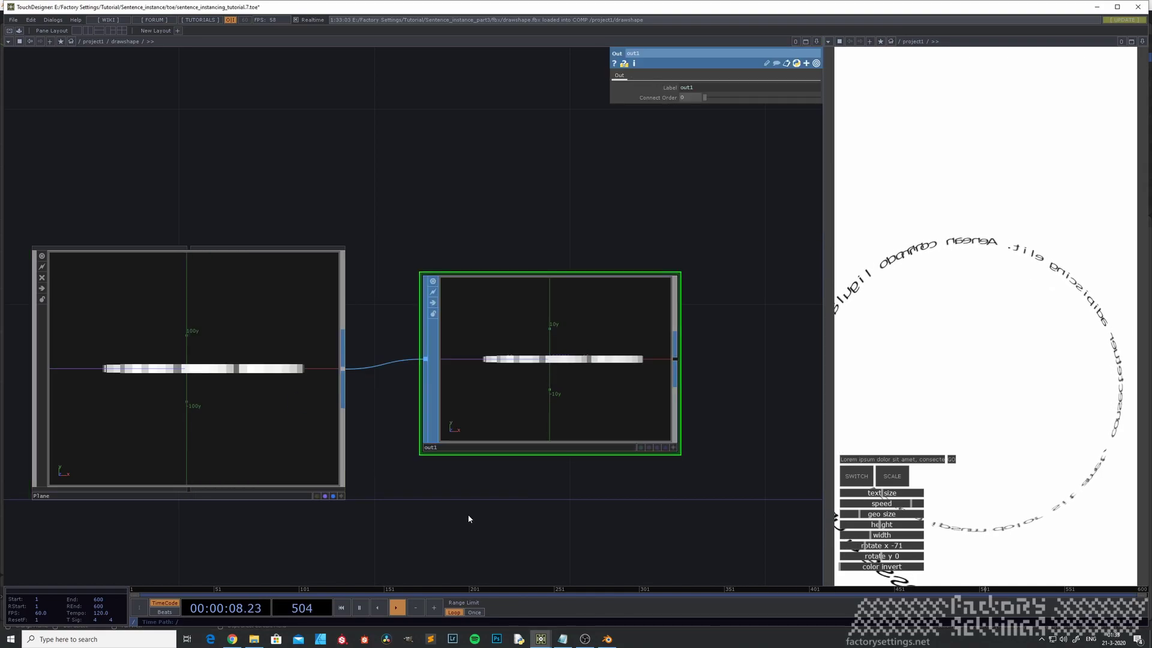
Return to the project network, enter base1, add an In SOP below in4, and connect it to switch1.
scroll(379, 507, down, 3)
scroll(380, 512, down, 3)
drag(606, 417, 467, 457)
scroll(437, 429, down, 3)
scroll(496, 331, down, 3)
drag(496, 332, 427, 386)
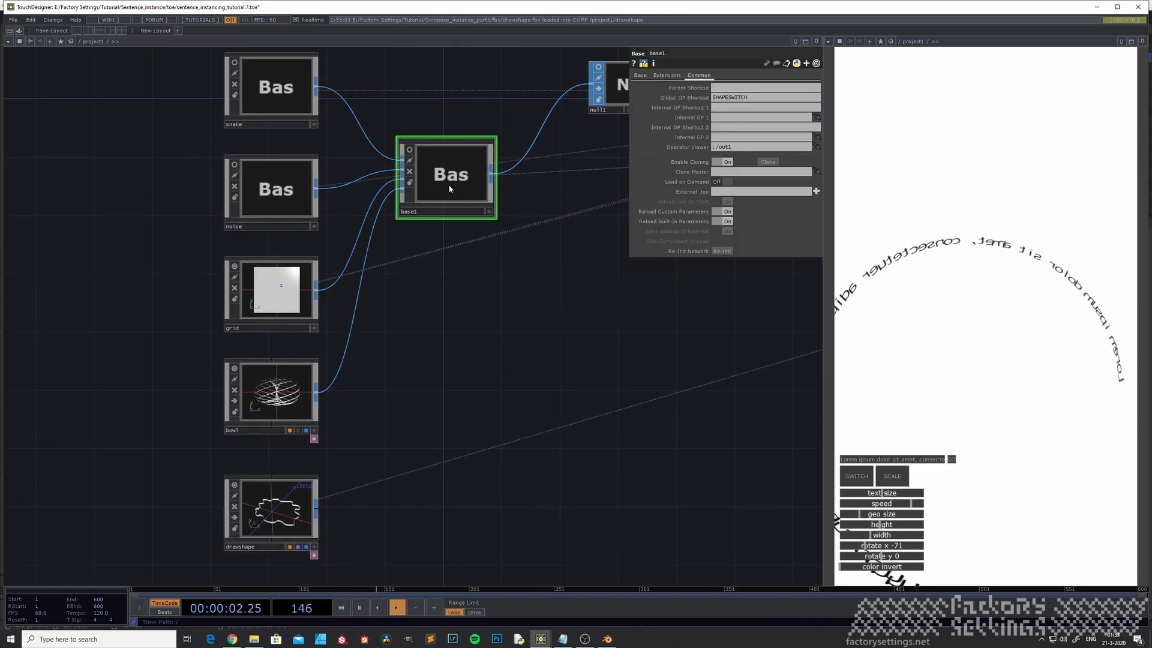
double_click(450, 188)
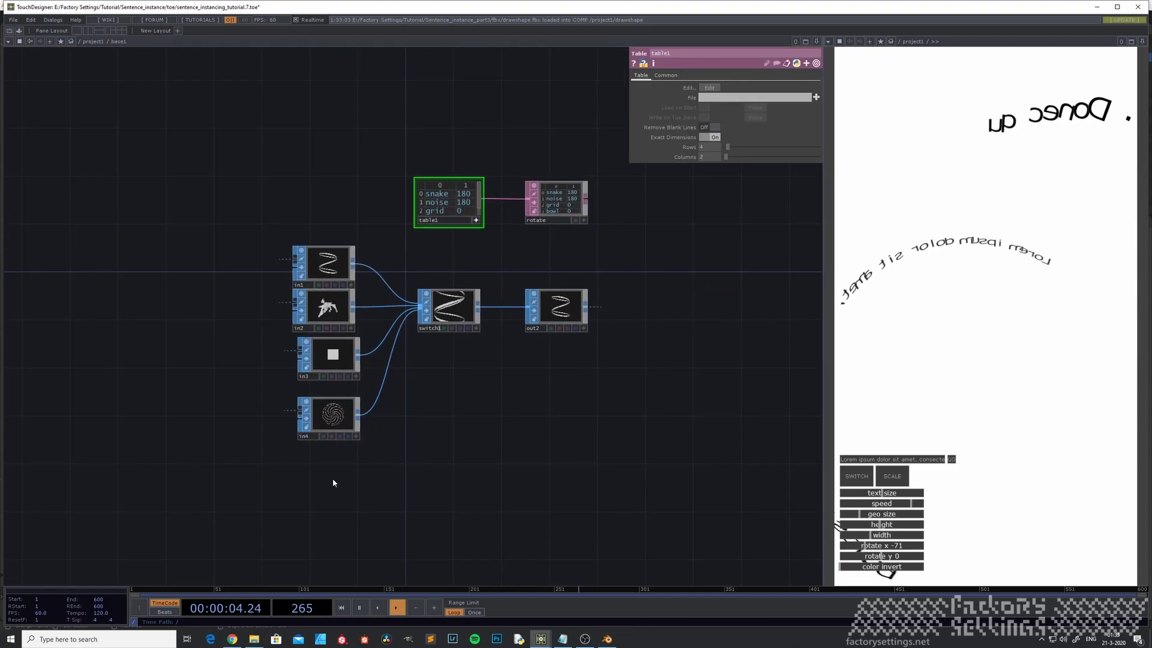
key(Tab)
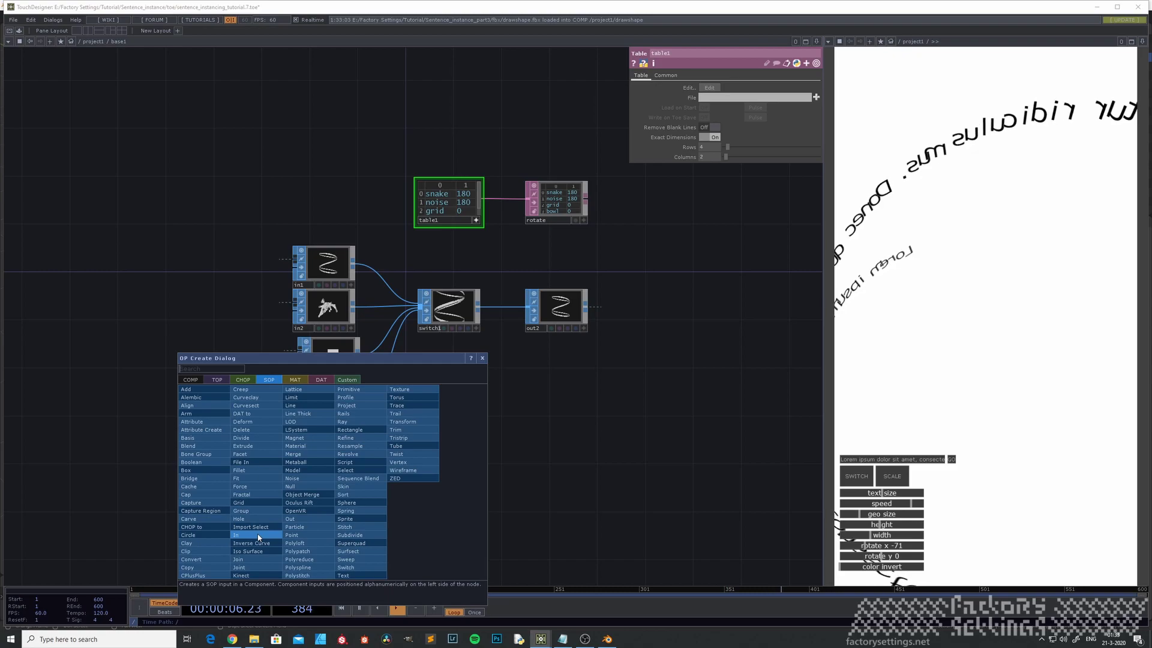
click(259, 538)
click(329, 484)
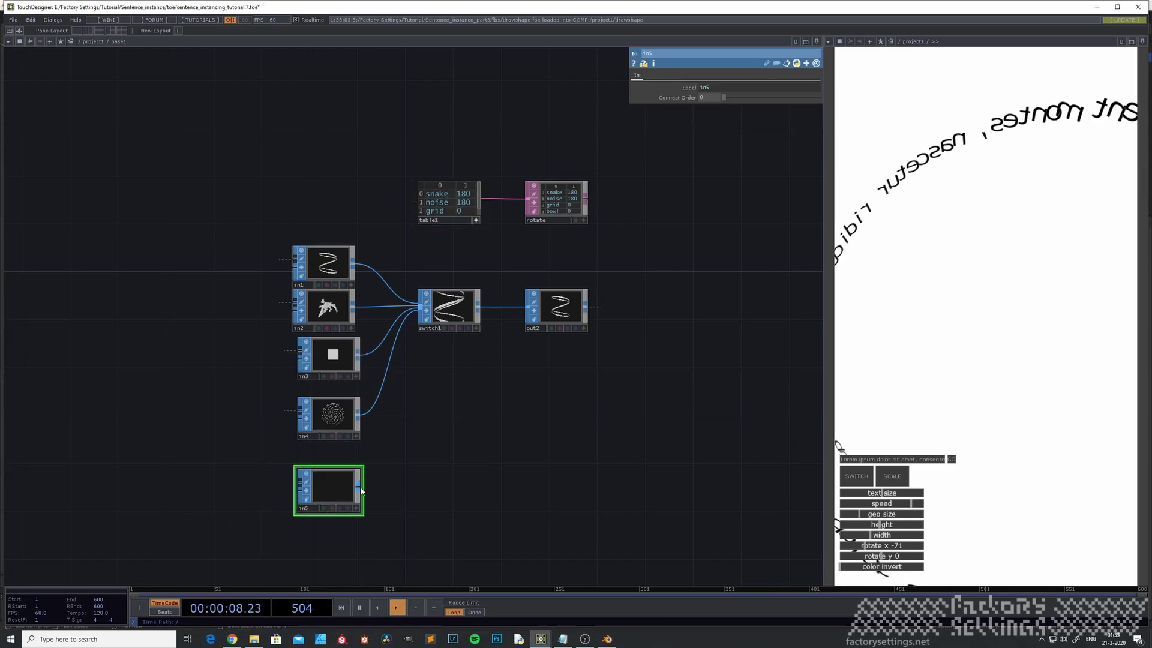
drag(411, 334, 414, 329)
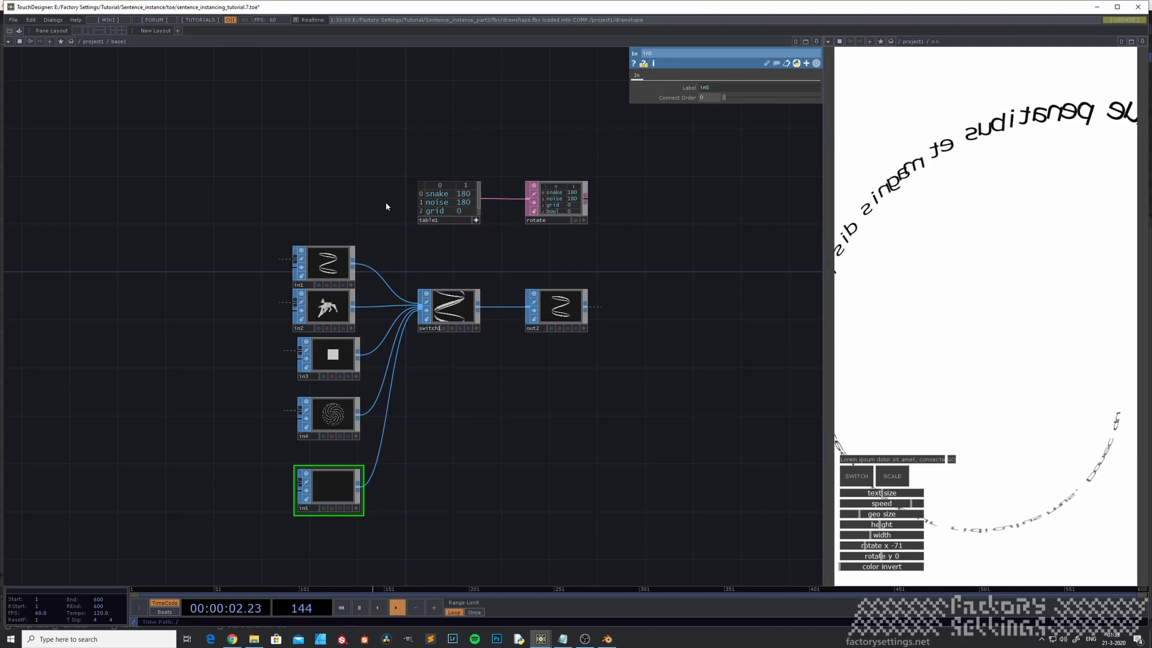
Expand table1 above the switch to 5 rows and label the new row draw.
scroll(386, 205, up, 5)
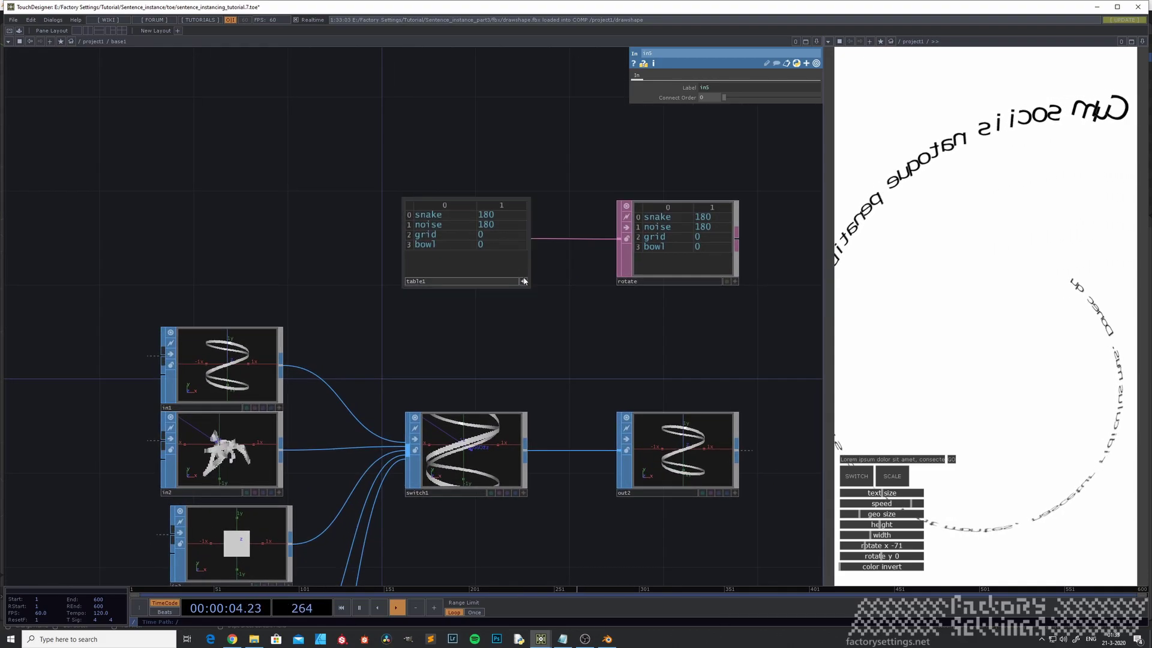
click(525, 283)
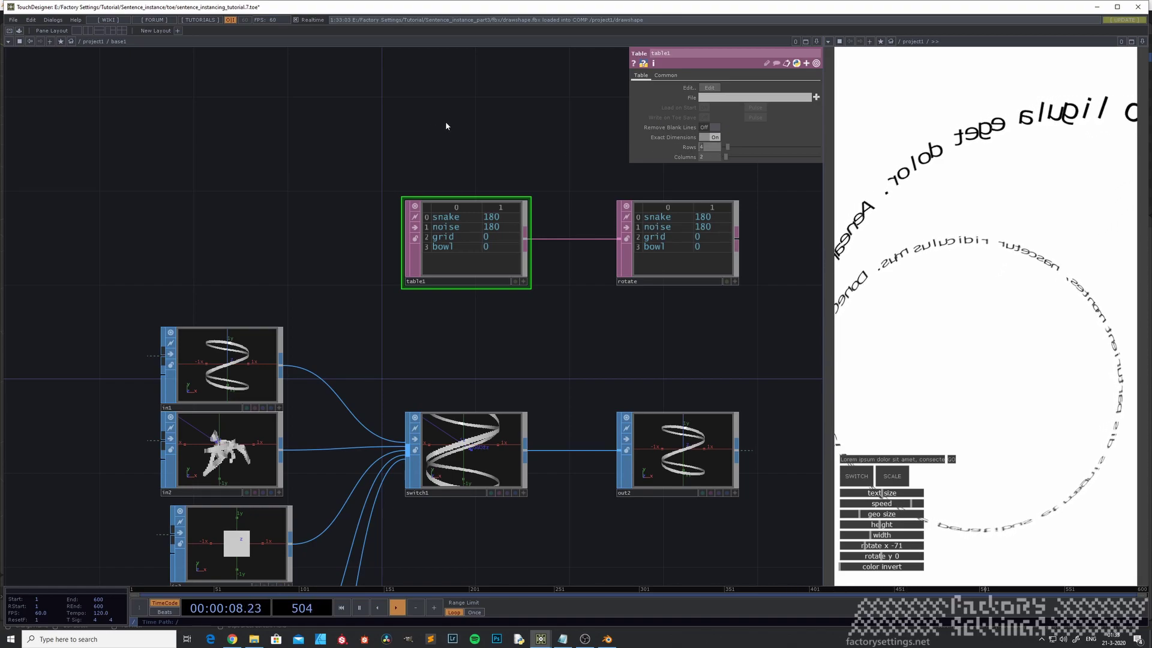
text(5)
key(Return)
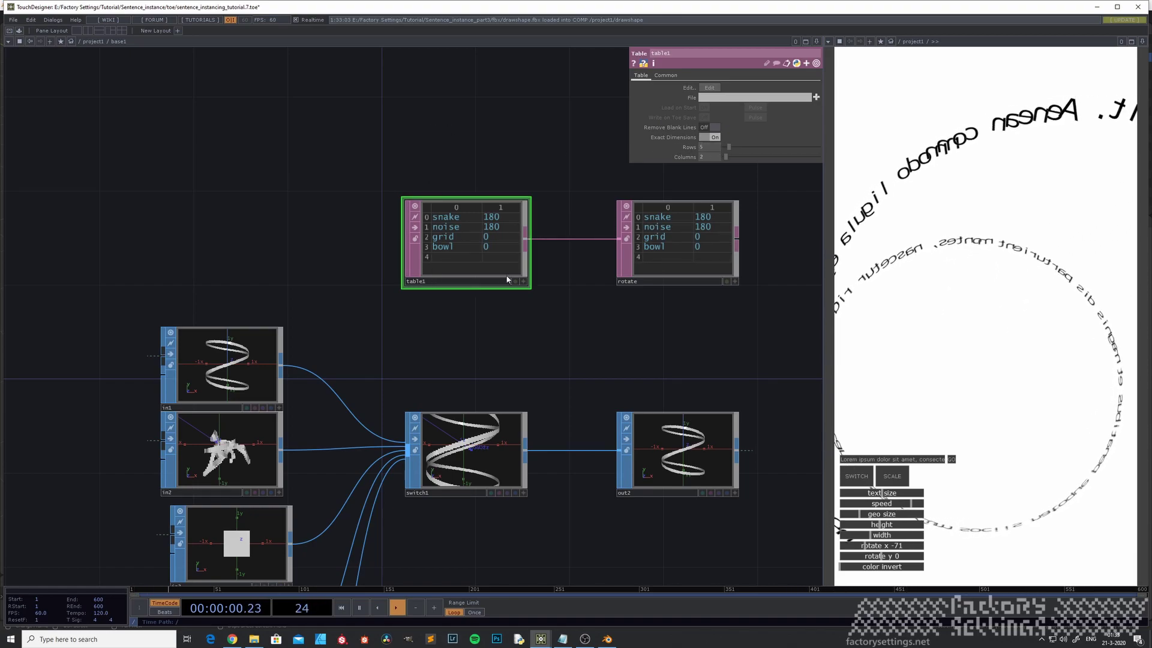
click(525, 281)
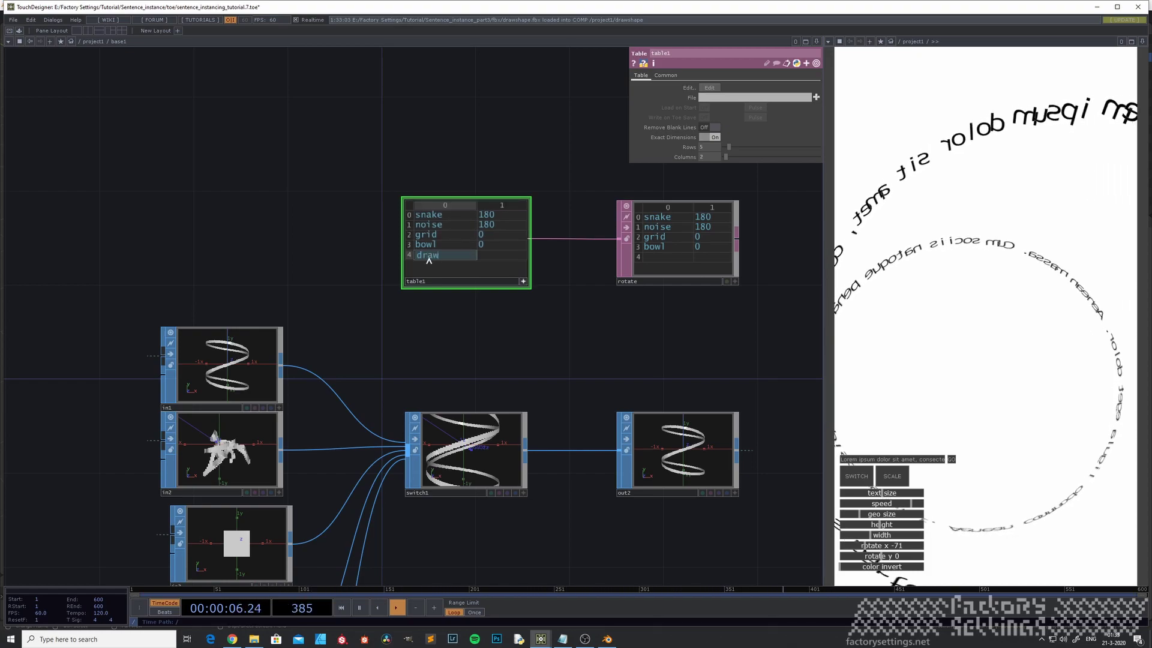
click(492, 257)
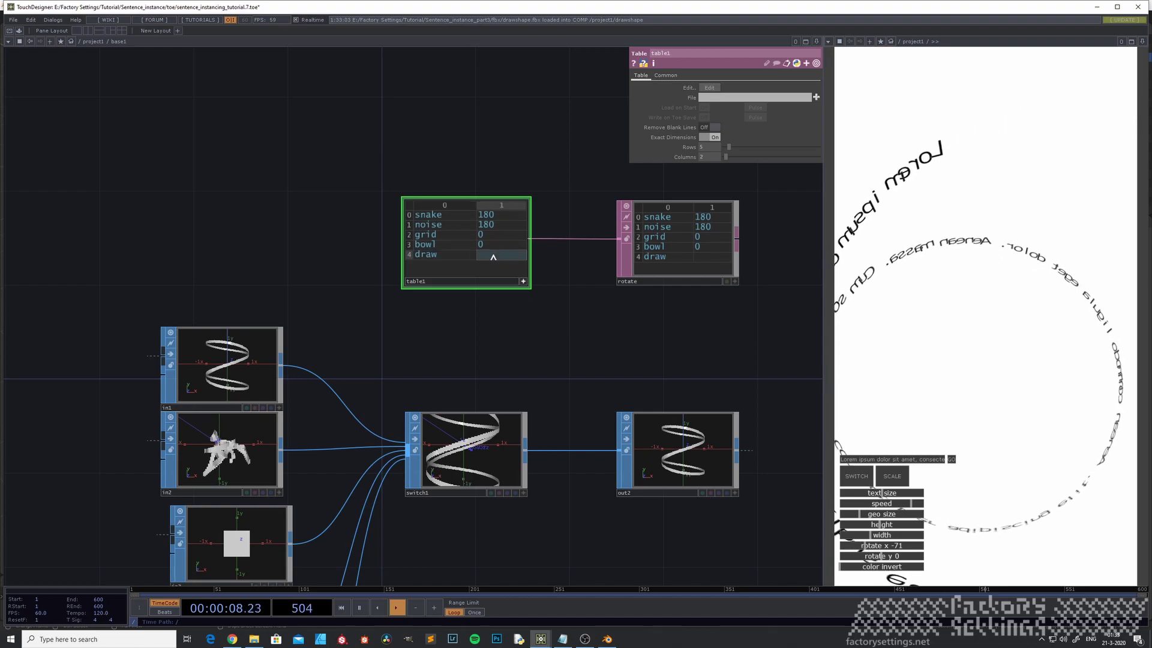
Return to the project network and connect drawshape's output to base1's fifth input.
scroll(537, 343, down, 5)
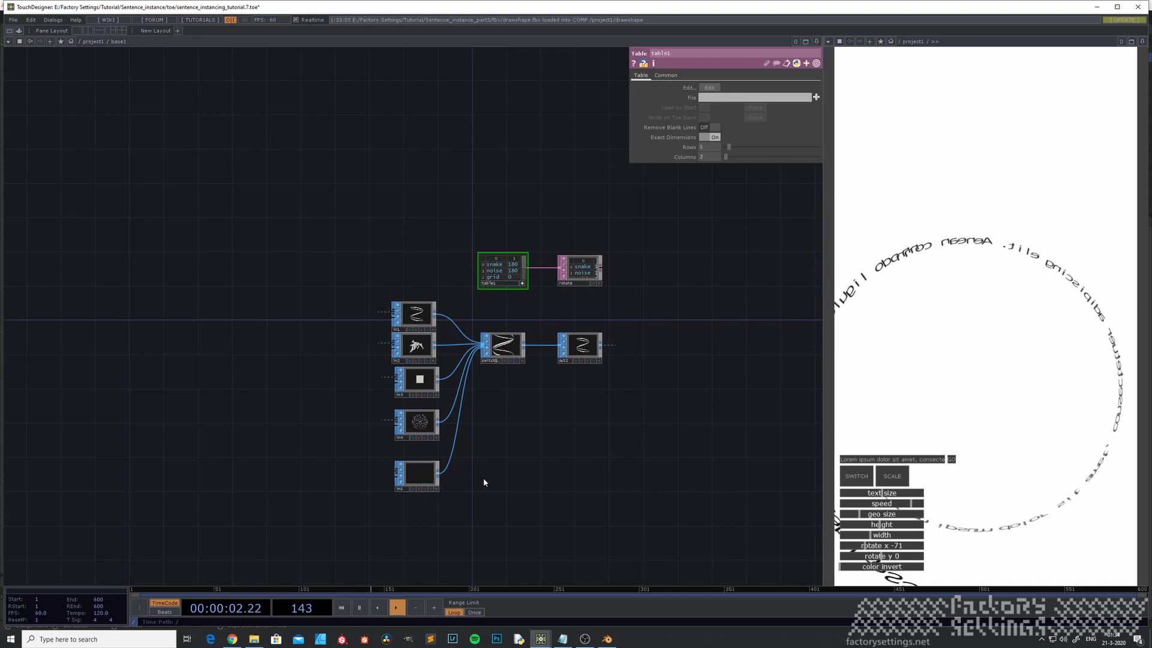
scroll(484, 480, down, 2)
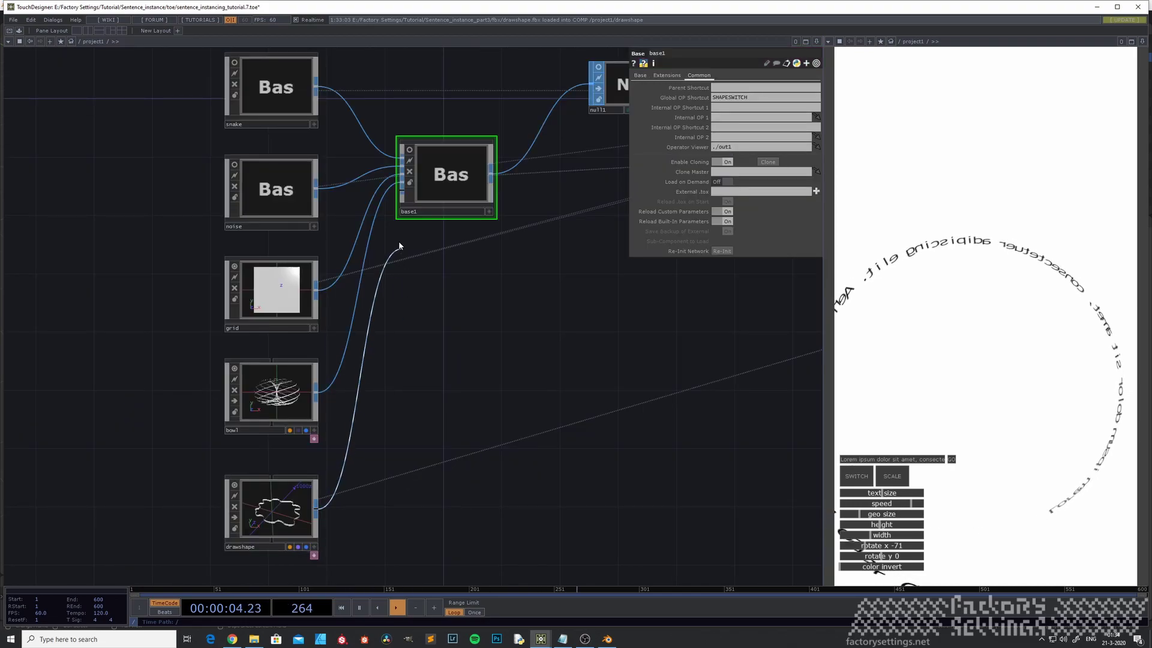
Switch to Chrome and generate a 102-character Lorem ipsum text in the dummy text generator for copying.
click(232, 639)
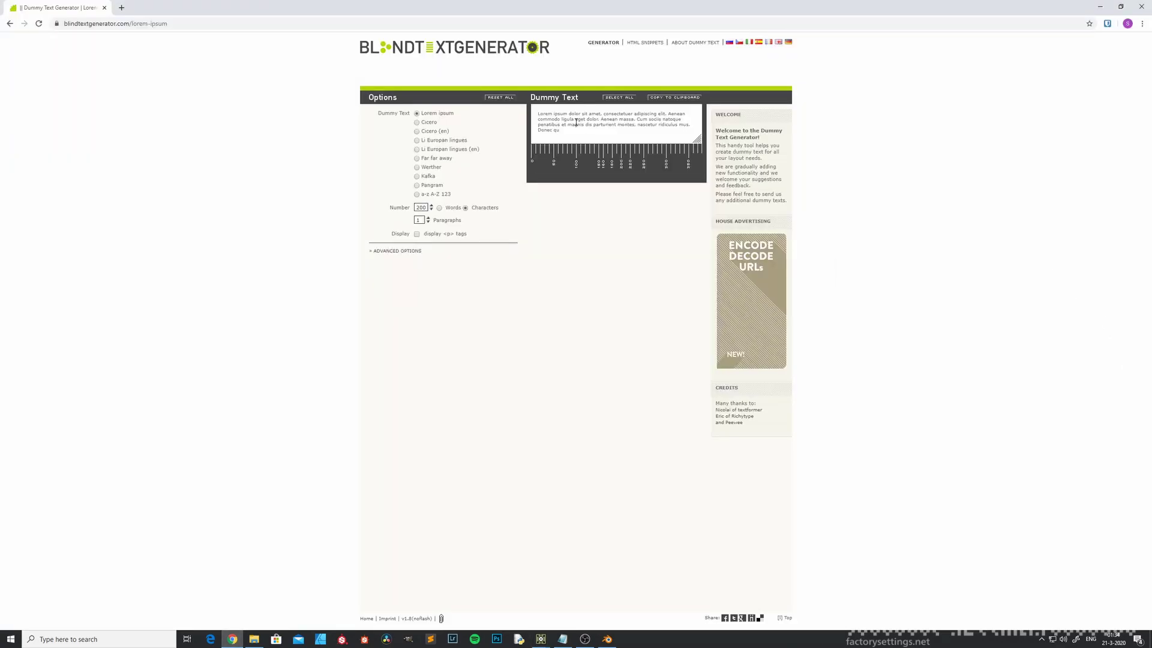
click(421, 206)
text(102)
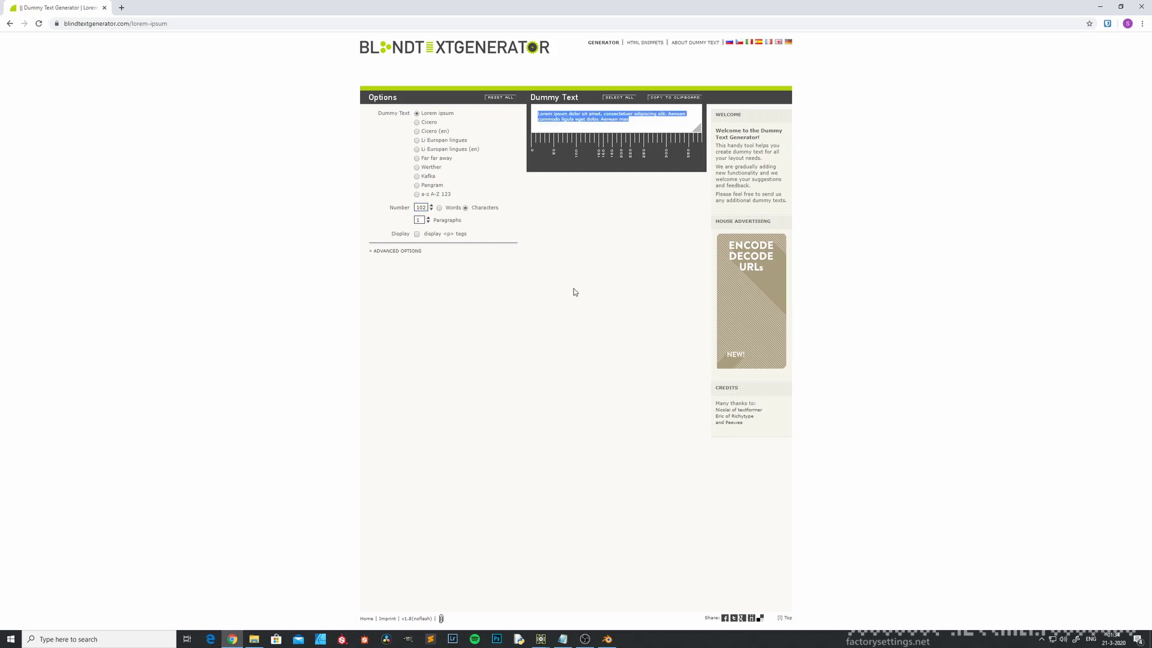
Return to TouchDesigner, replace the sentence in the control interface with the generated Lorem ipsum text, and apply it.
click(545, 641)
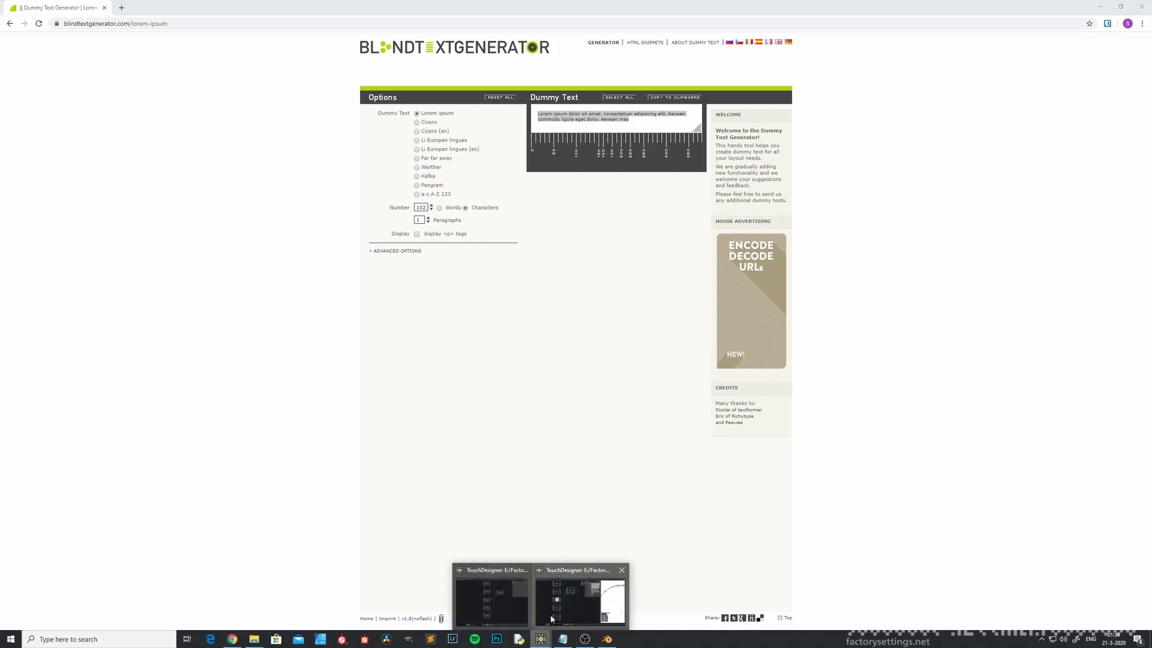
click(547, 614)
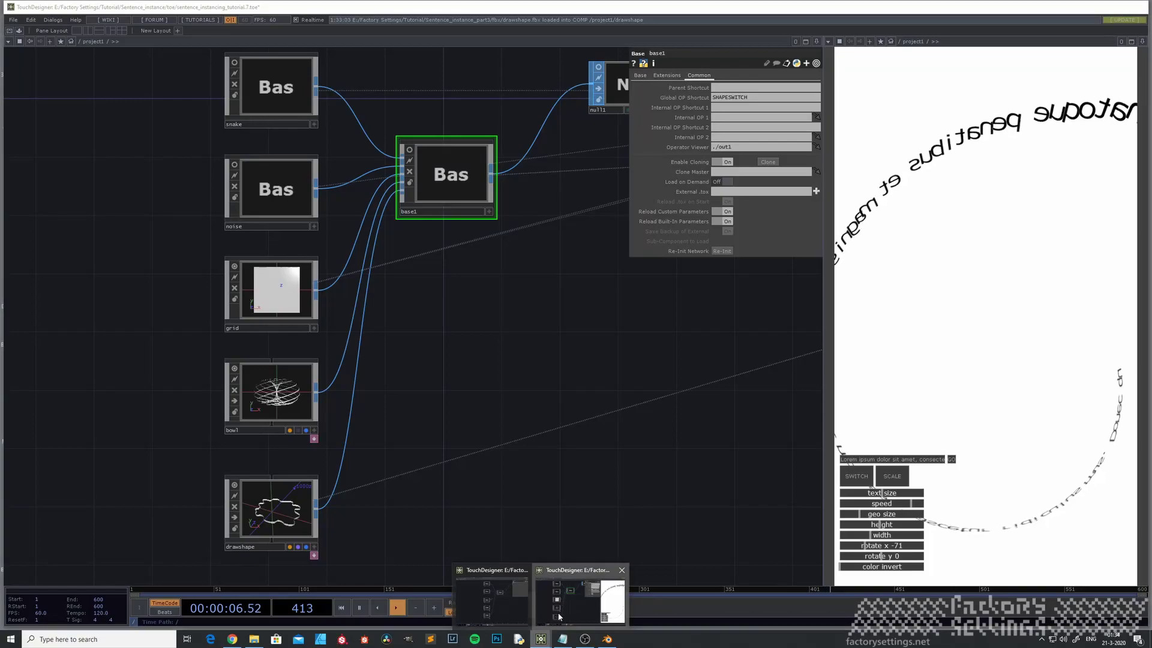
click(864, 459)
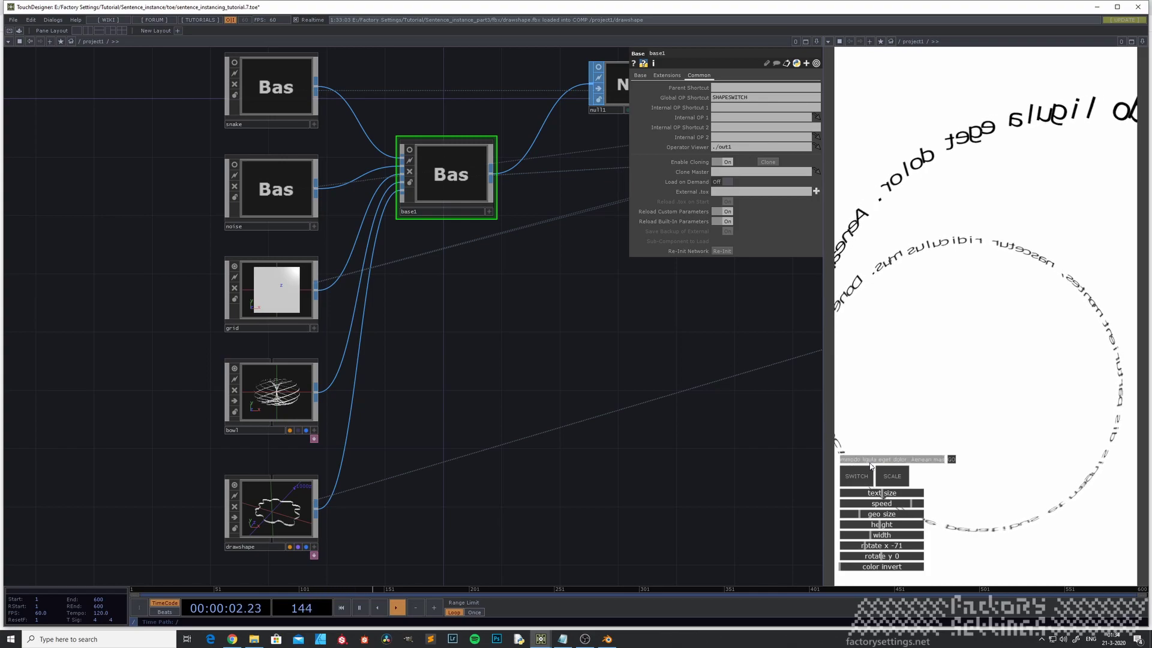
click(950, 460)
click(950, 459)
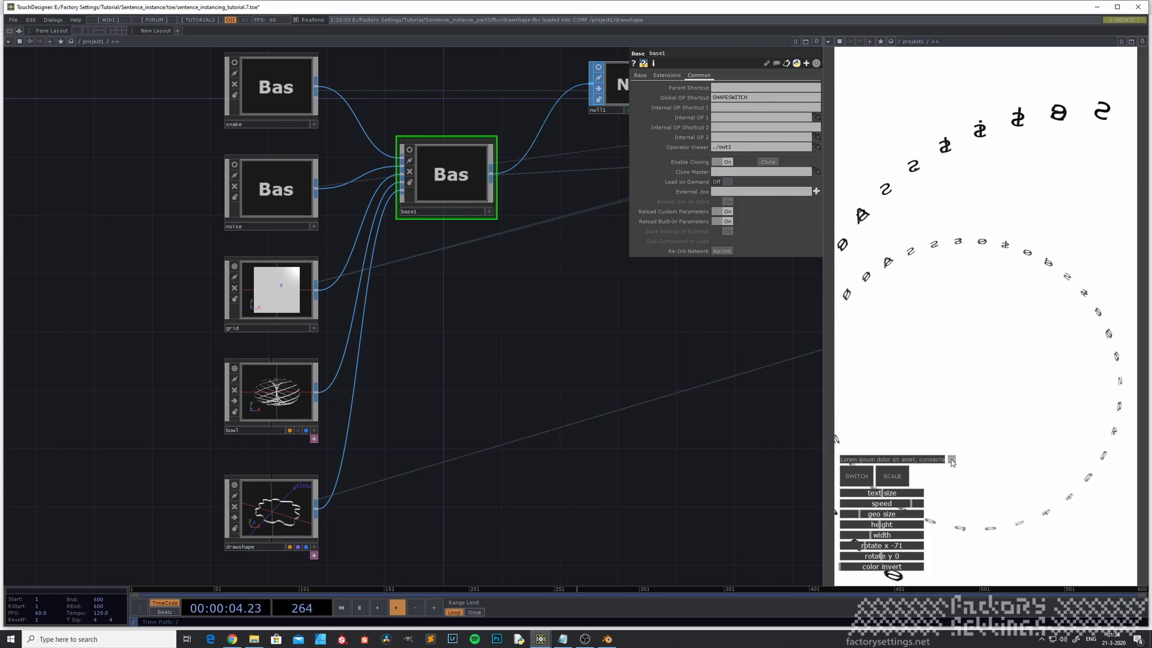
Set rotate x to -9, reduce the geo size, and turn off drawshape's render flag.
drag(868, 546, 879, 548)
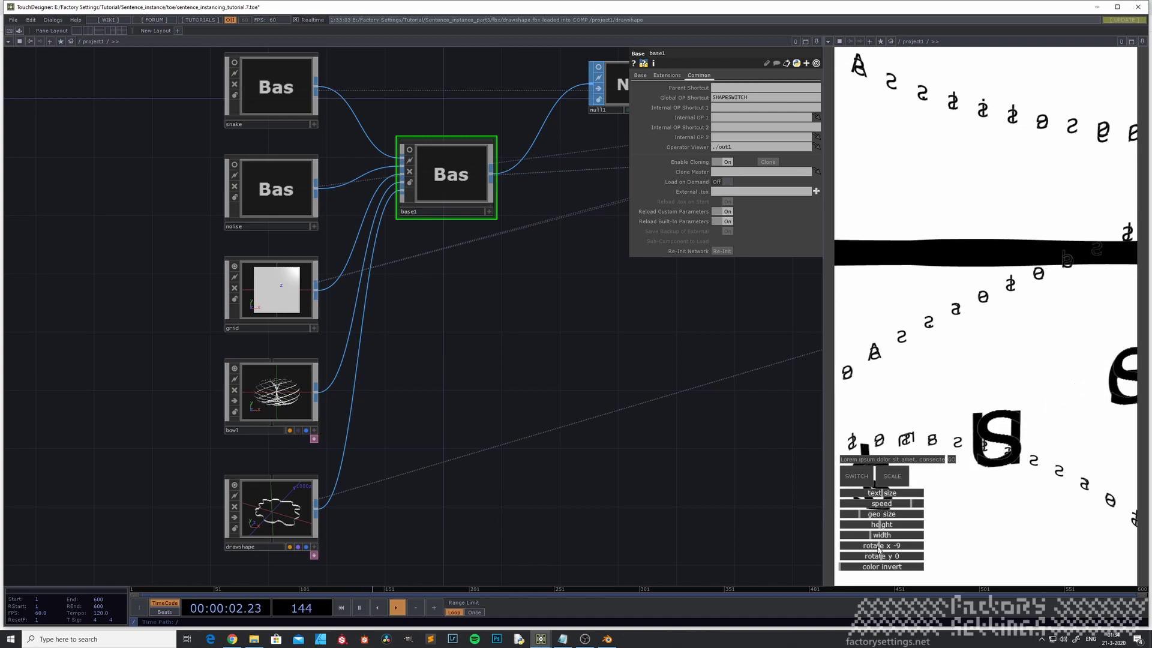
drag(861, 517, 846, 520)
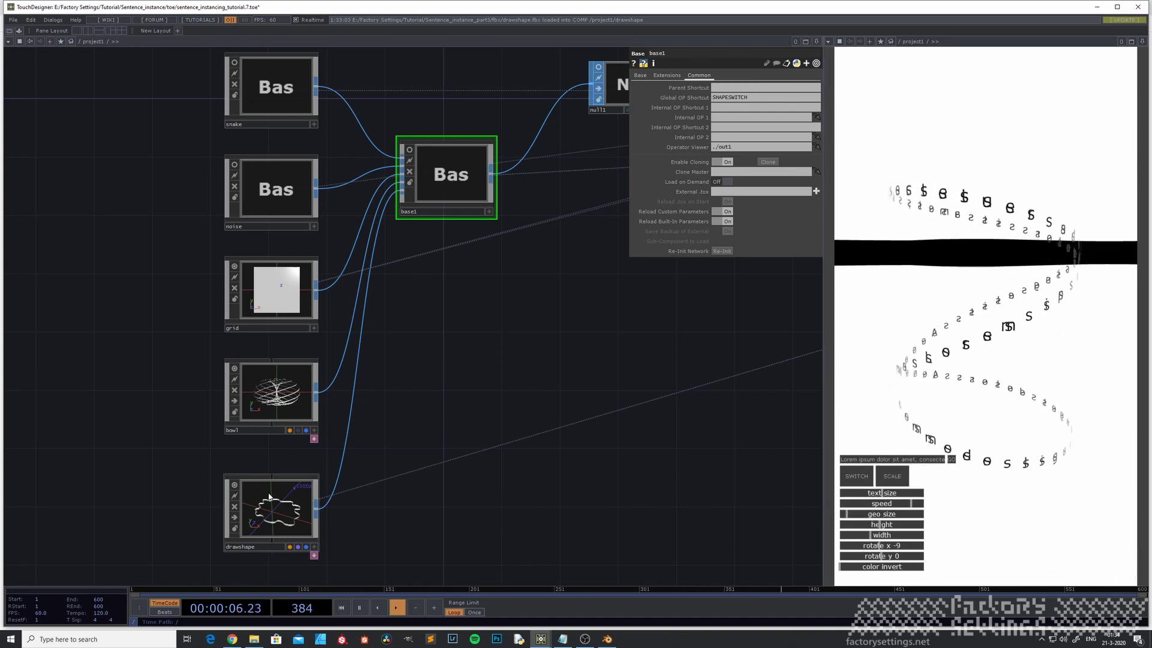
click(297, 547)
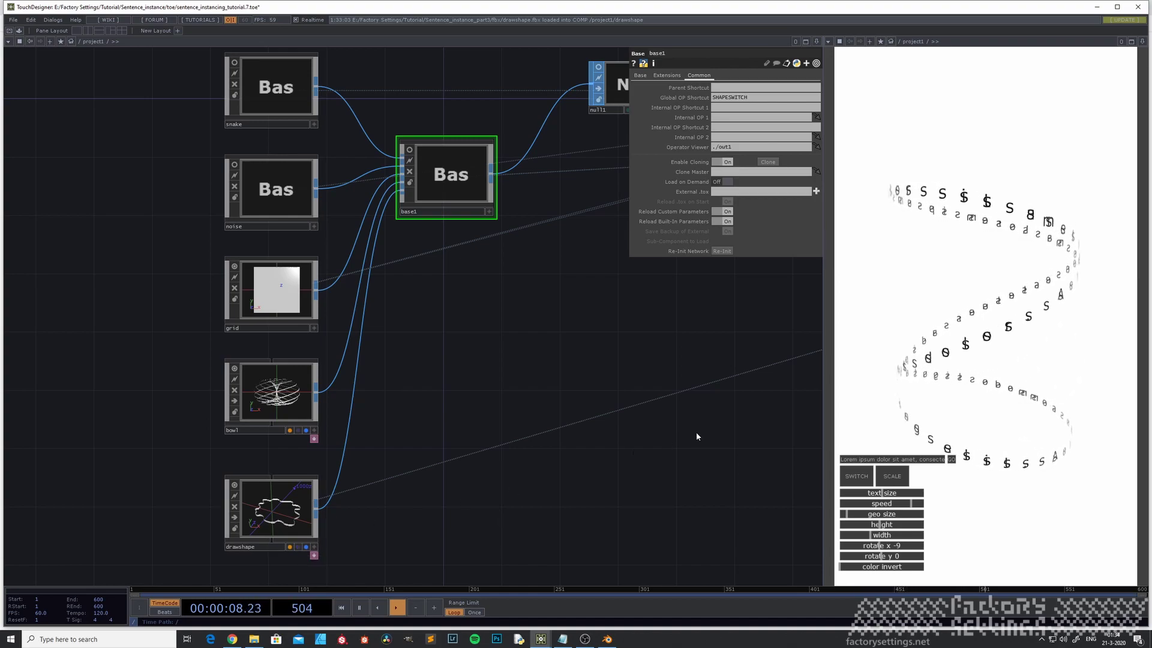
Review the project network from the shape components through the conversion stages to the geometry and render operators.
drag(556, 312, 421, 449)
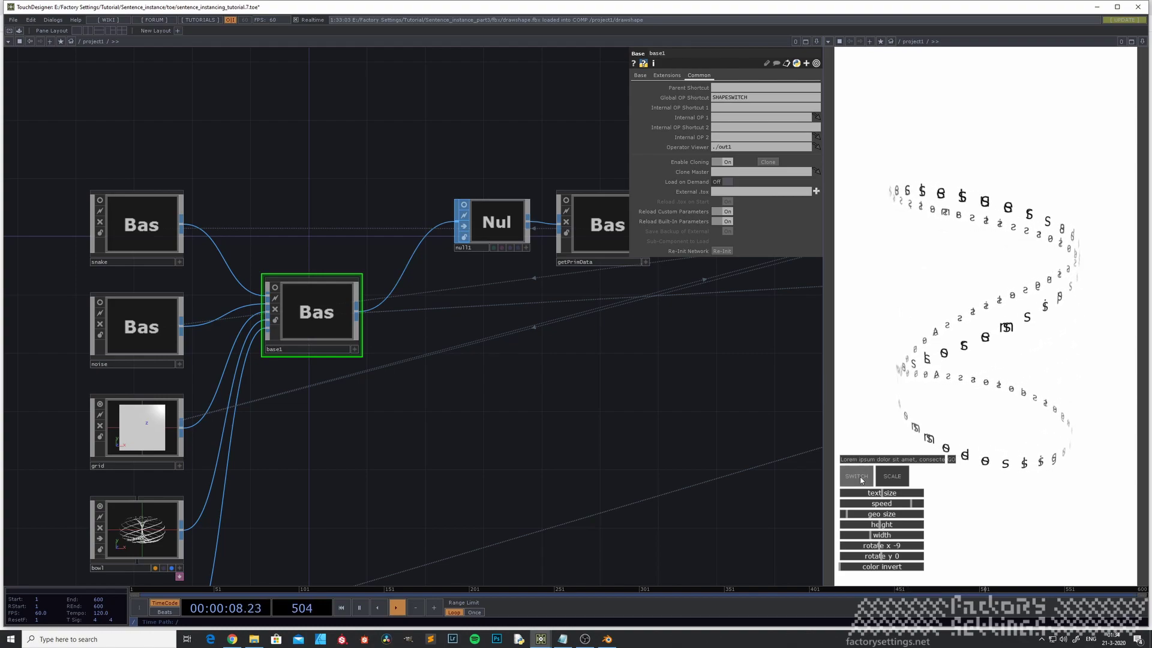
drag(547, 415, 248, 429)
scroll(499, 407, down, 2)
drag(555, 378, 443, 416)
drag(646, 389, 391, 480)
drag(529, 403, 346, 427)
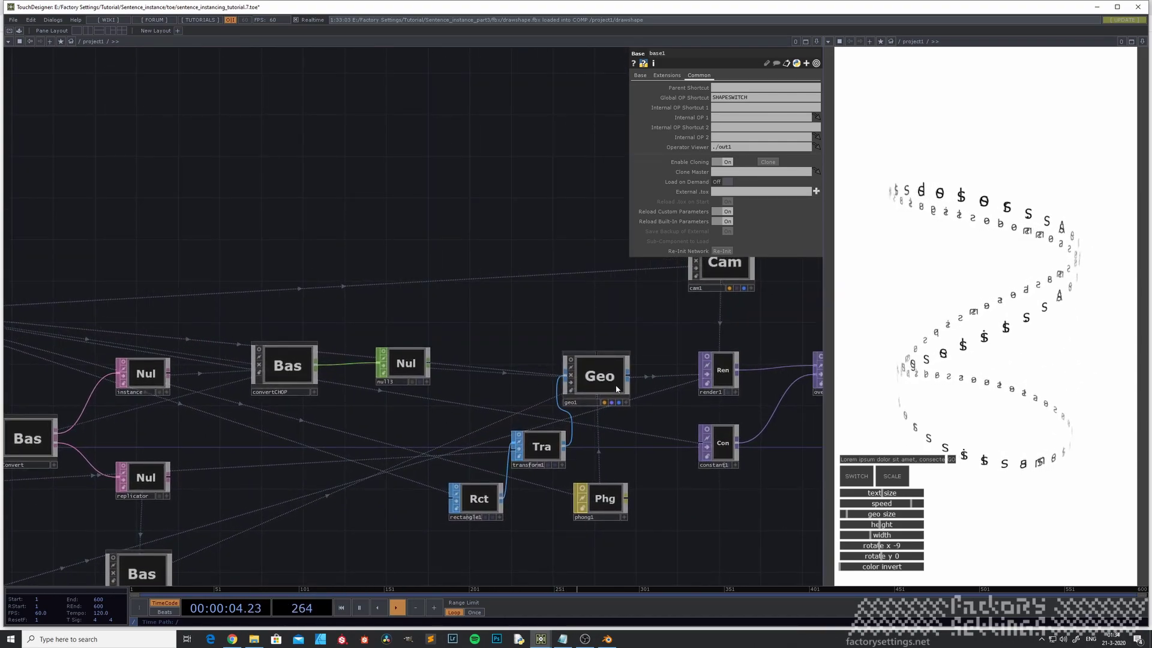
drag(183, 439, 596, 419)
drag(373, 475, 746, 397)
Inspect the snake component's chain from the pattern operators, including pattern1's length expression, to its rails output.
click(262, 349)
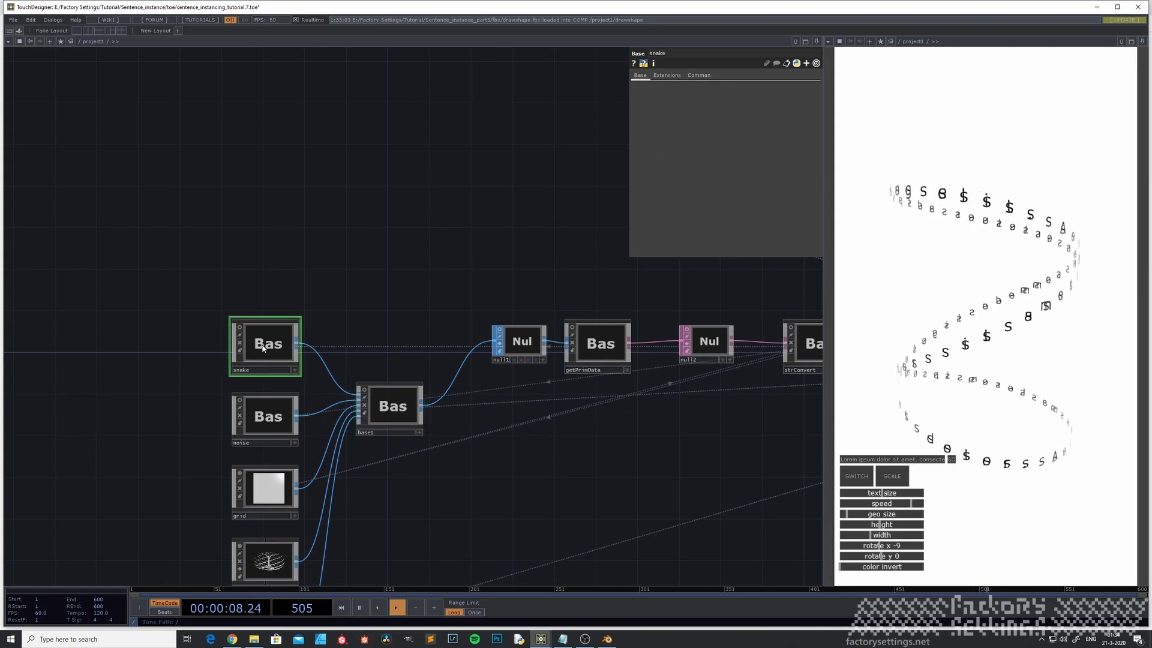
double_click(262, 348)
middle_drag(233, 322, 151, 352)
scroll(151, 351, up, 3)
drag(509, 476, 311, 452)
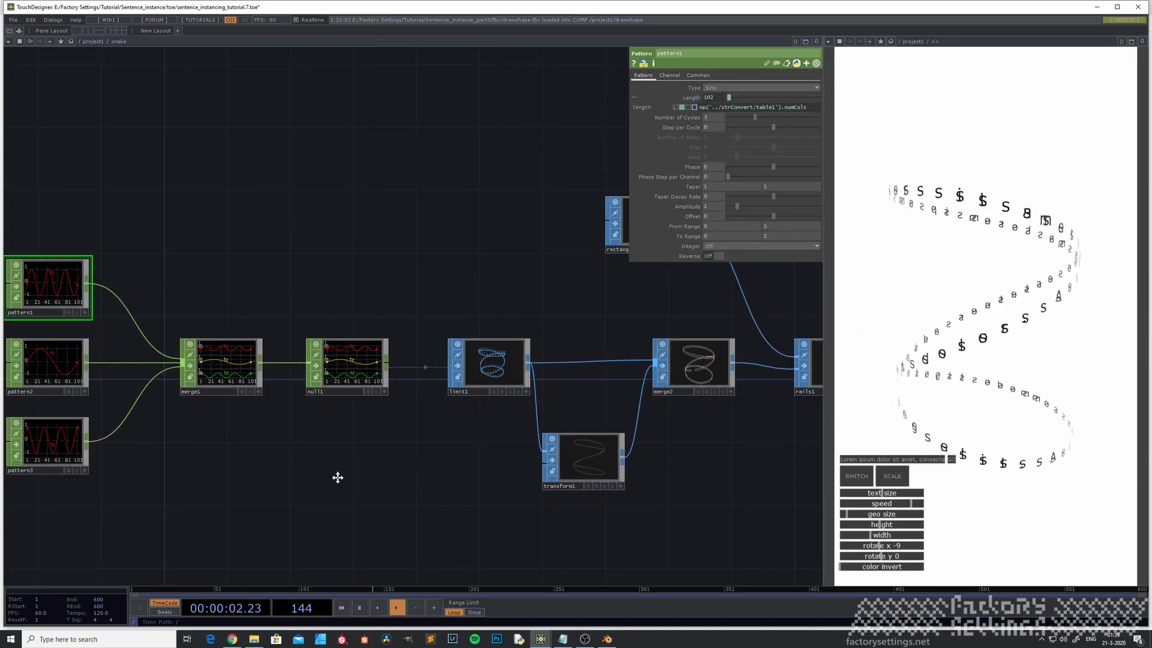
drag(374, 481, 127, 462)
drag(527, 440, 238, 475)
key(u)
Examine the instance table after strConvert, including its position, normal, ascii, int and char columns.
drag(378, 485, 53, 520)
drag(418, 484, 243, 534)
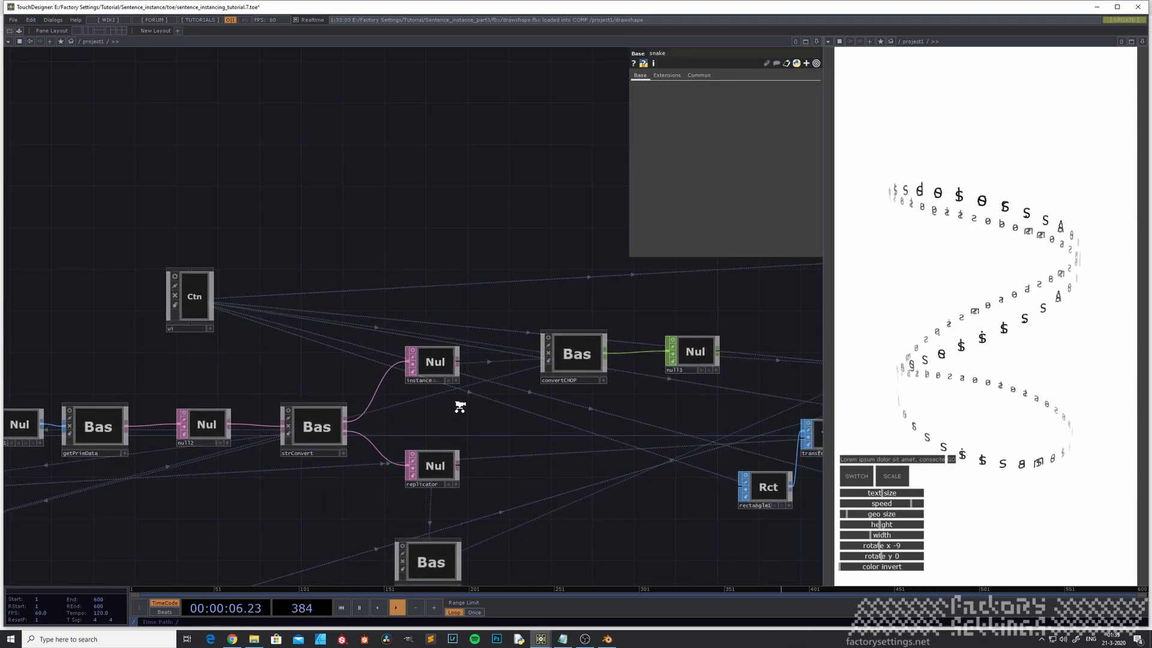
scroll(460, 401, up, 3)
scroll(404, 327, up, 6)
scroll(501, 346, up, 1)
drag(732, 388, 556, 391)
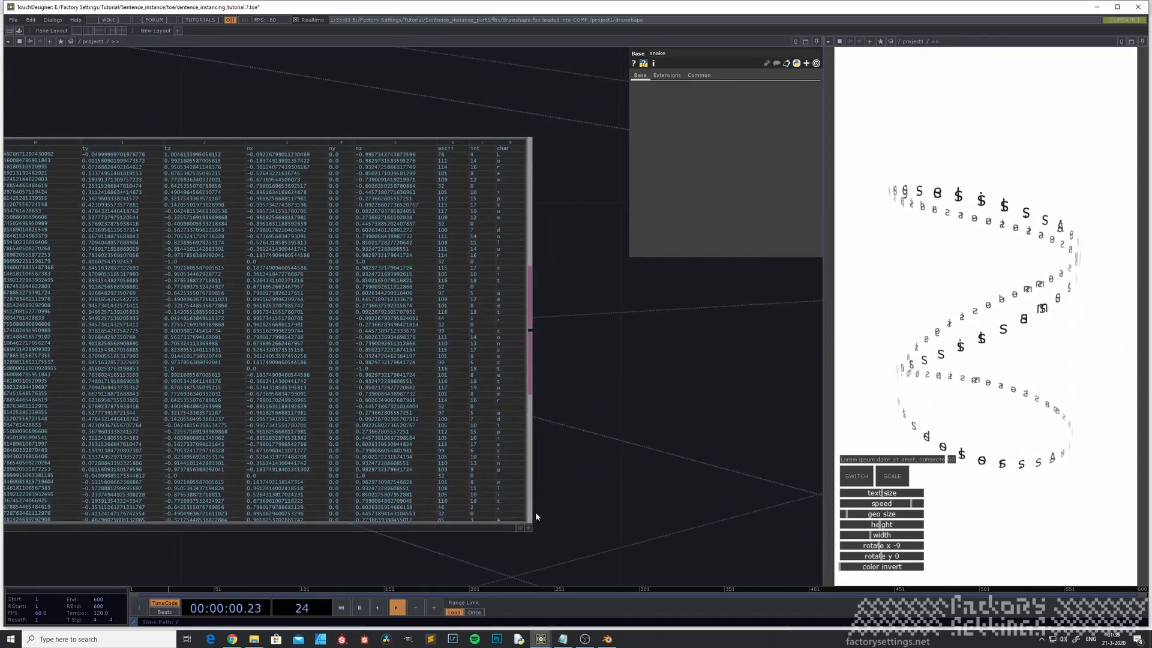
click(528, 528)
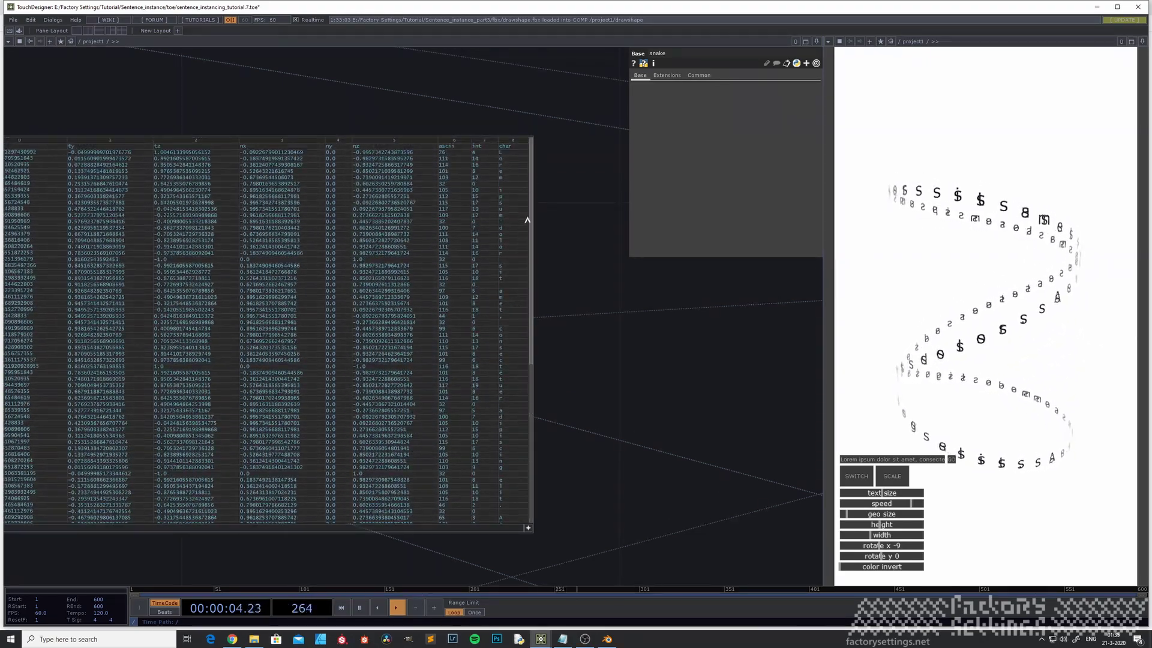
scroll(598, 482, down, 6)
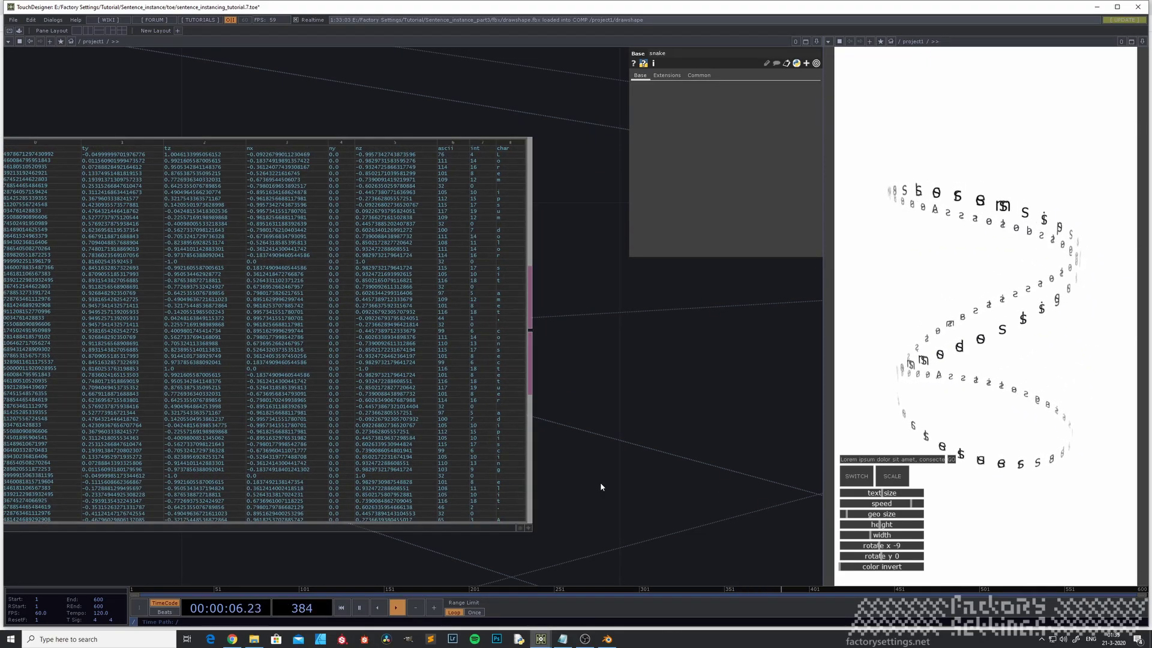
Trace the replicator output to the characters component and inspect that component.
drag(463, 559, 445, 287)
scroll(445, 286, down, 3)
drag(389, 425, 441, 316)
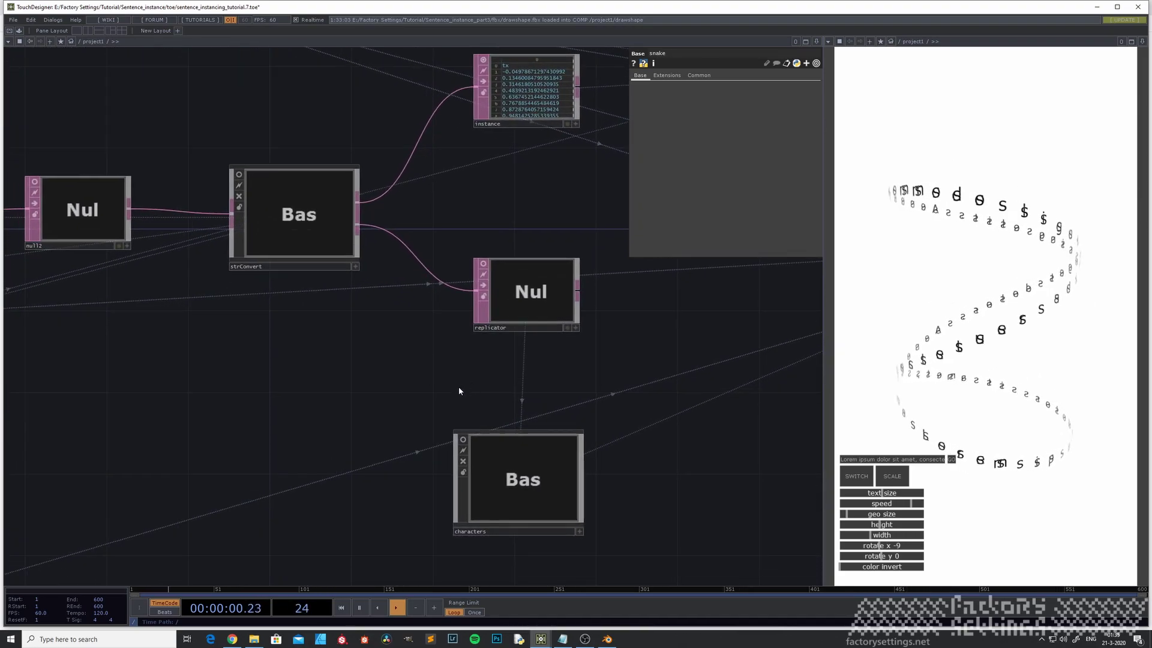
drag(418, 518, 479, 455)
scroll(512, 452, down, 3)
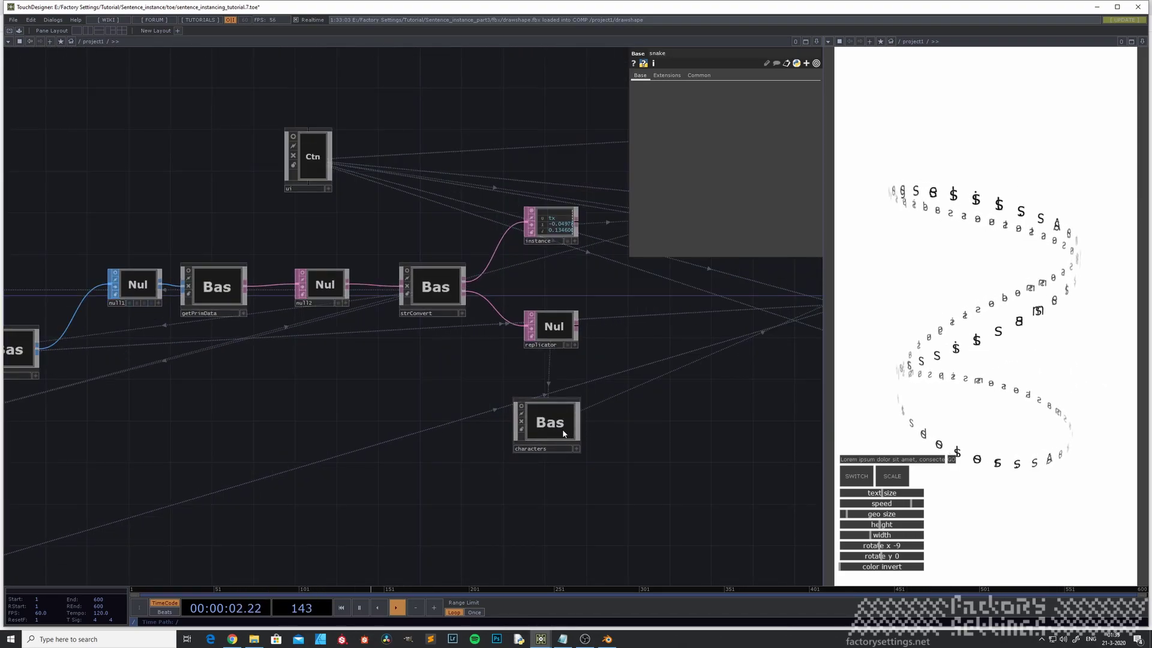
scroll(558, 432, up, 5)
scroll(416, 398, down, 3)
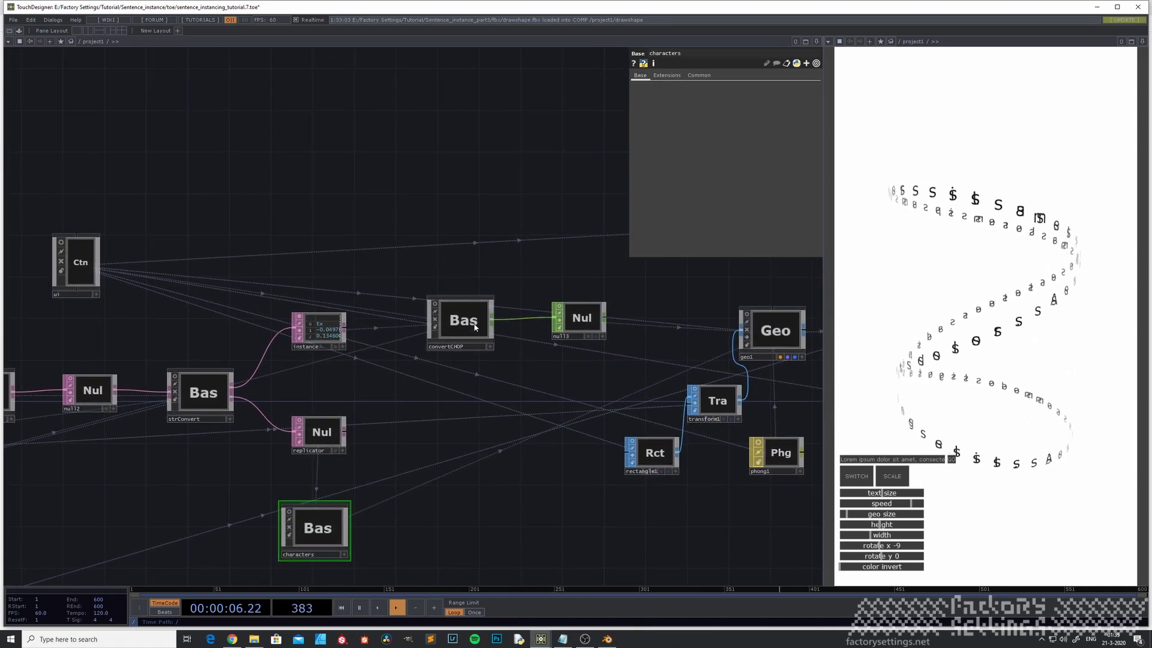
Go inside convertCHOP and examine the channels in its out1 operator.
scroll(475, 327, up, 5)
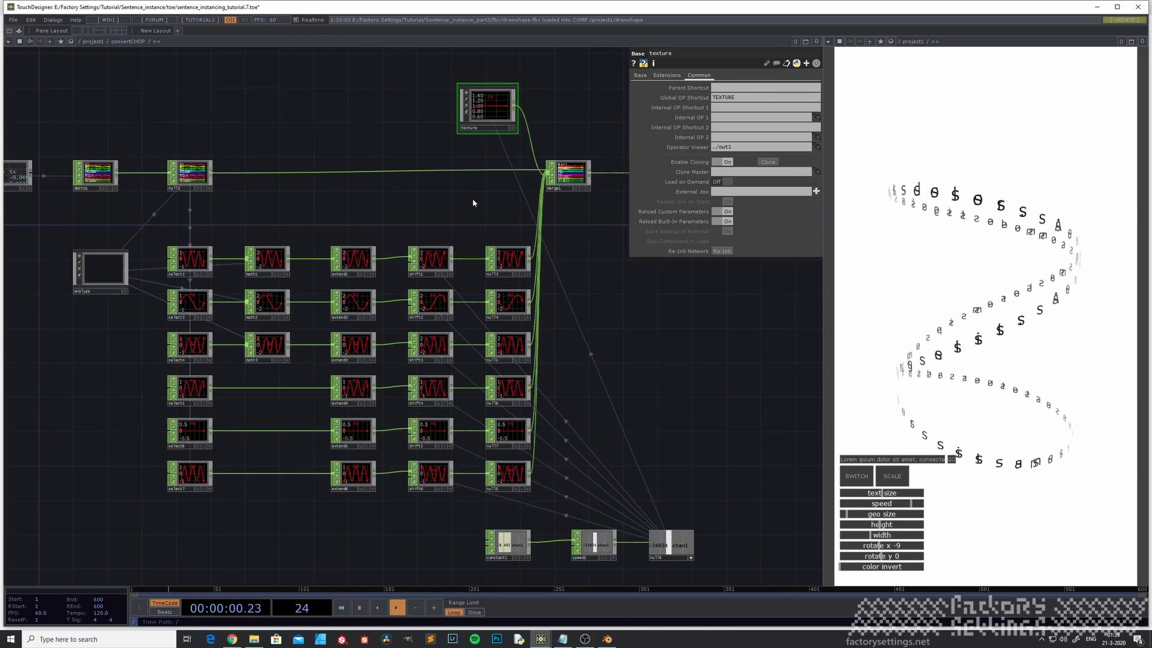
drag(458, 198, 368, 334)
scroll(586, 308, up, 5)
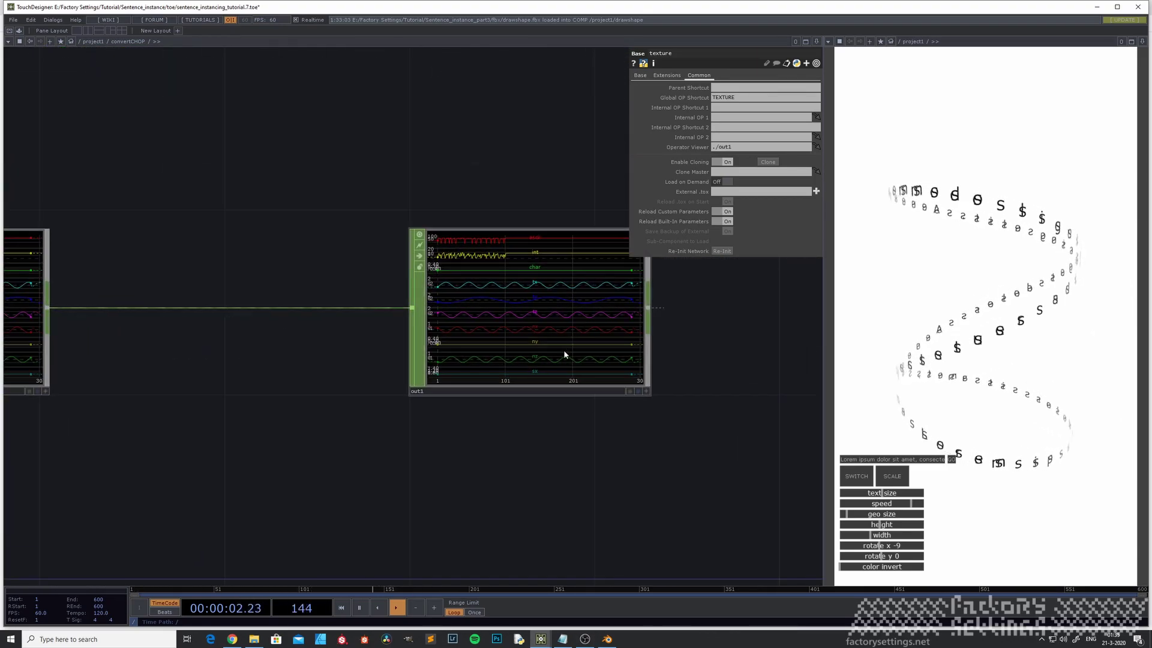
scroll(563, 355, up, 3)
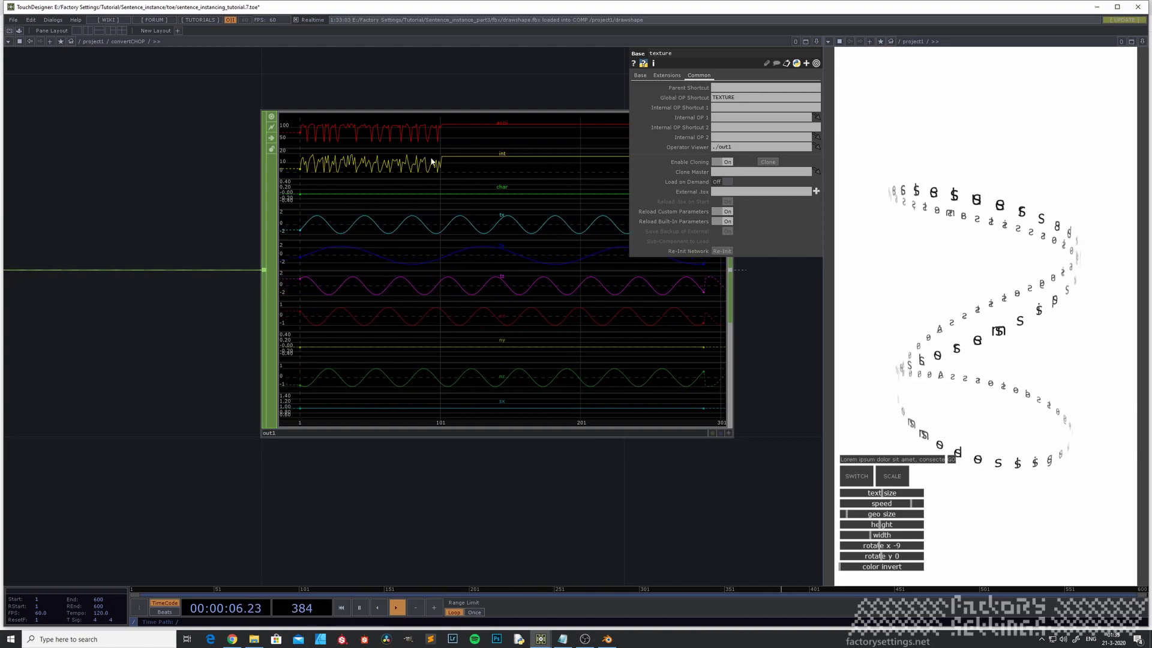
middle_click(515, 328)
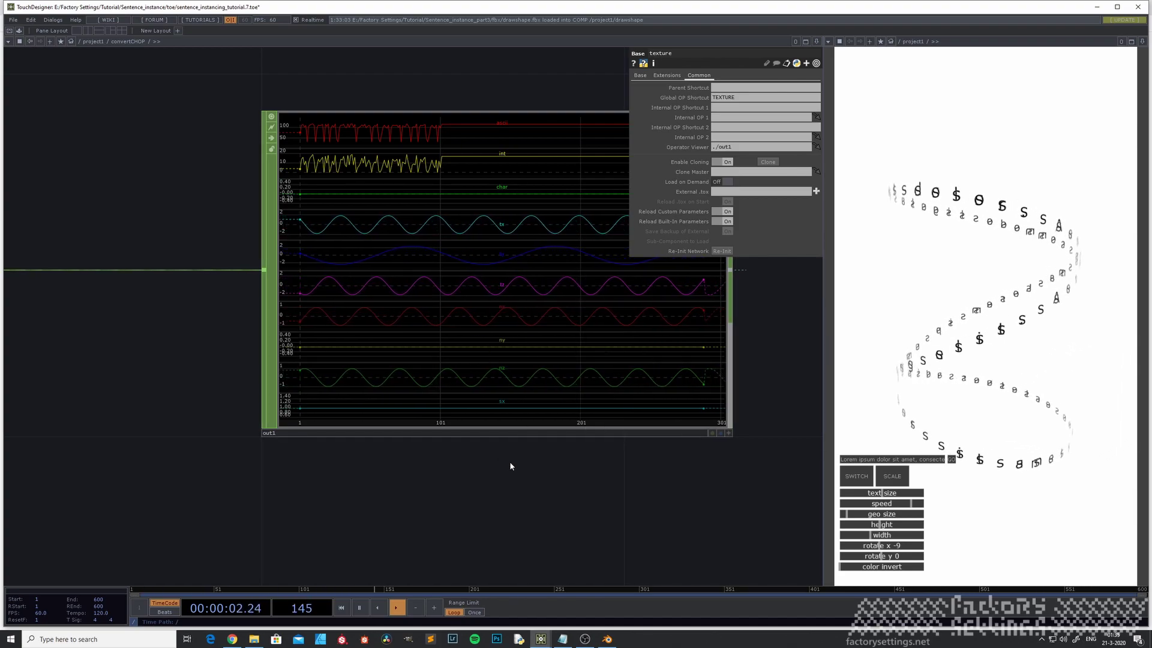
Change the displayed sentence to "this is a test", apply it, and lower the speed.
click(871, 459)
text(this is a test)
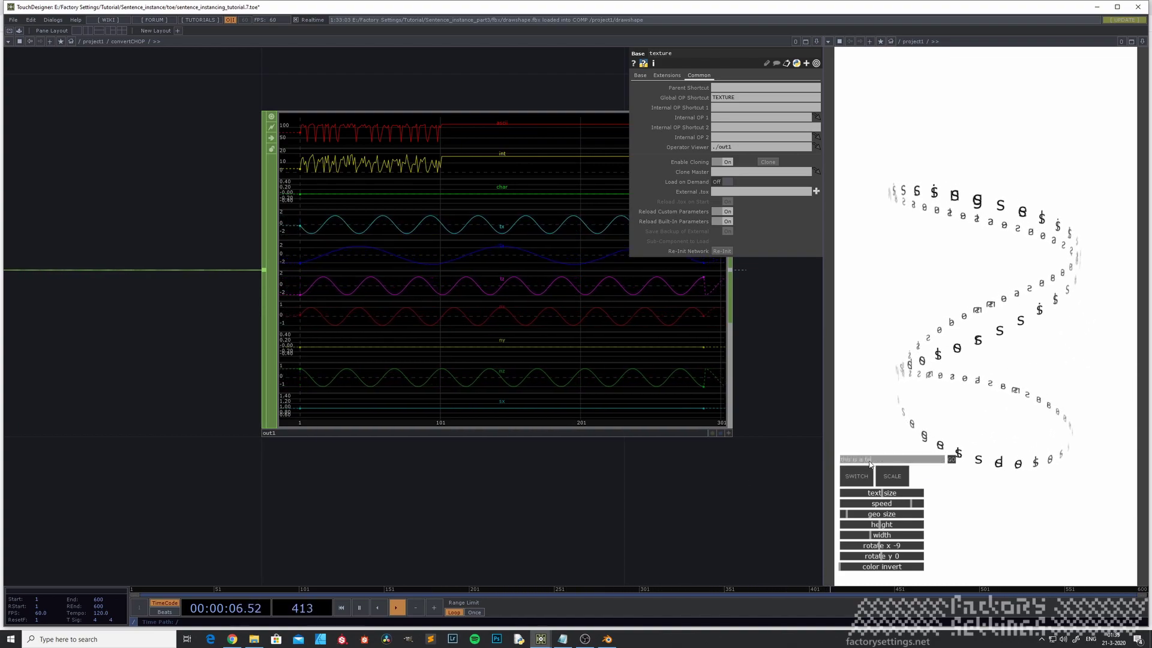
click(950, 459)
drag(887, 508, 848, 508)
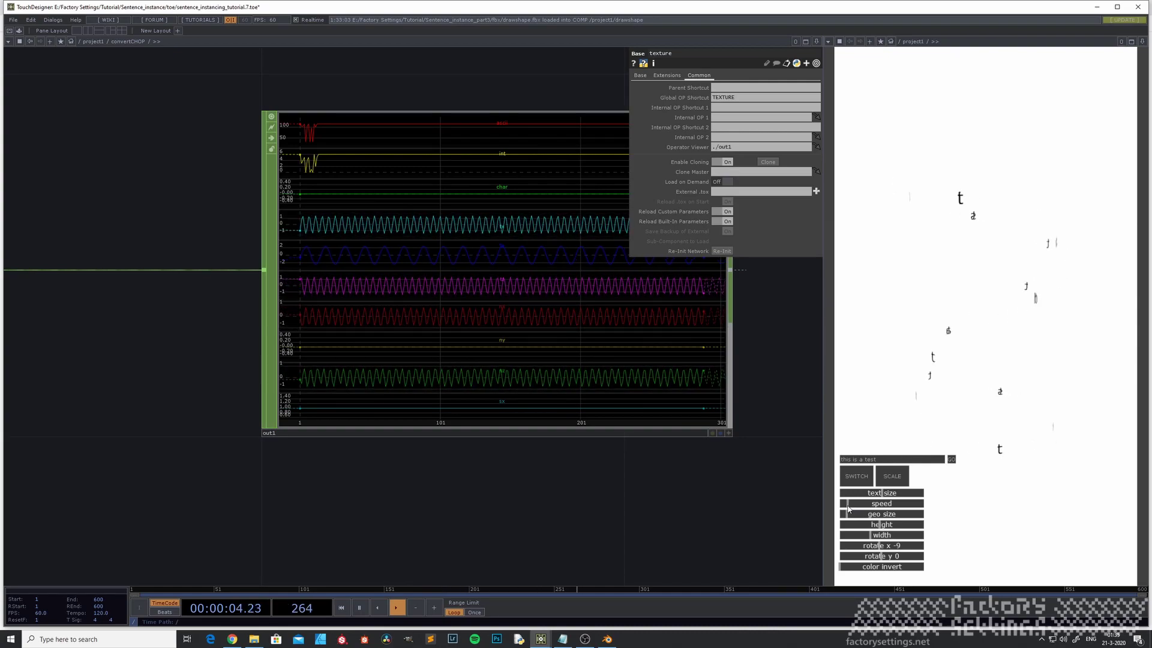
Go inside the texture component in convertCHOP and inspect the pattern and switch operators.
scroll(406, 270, down, 5)
scroll(362, 298, down, 5)
drag(195, 398, 552, 470)
drag(333, 432, 455, 424)
middle_click(472, 307)
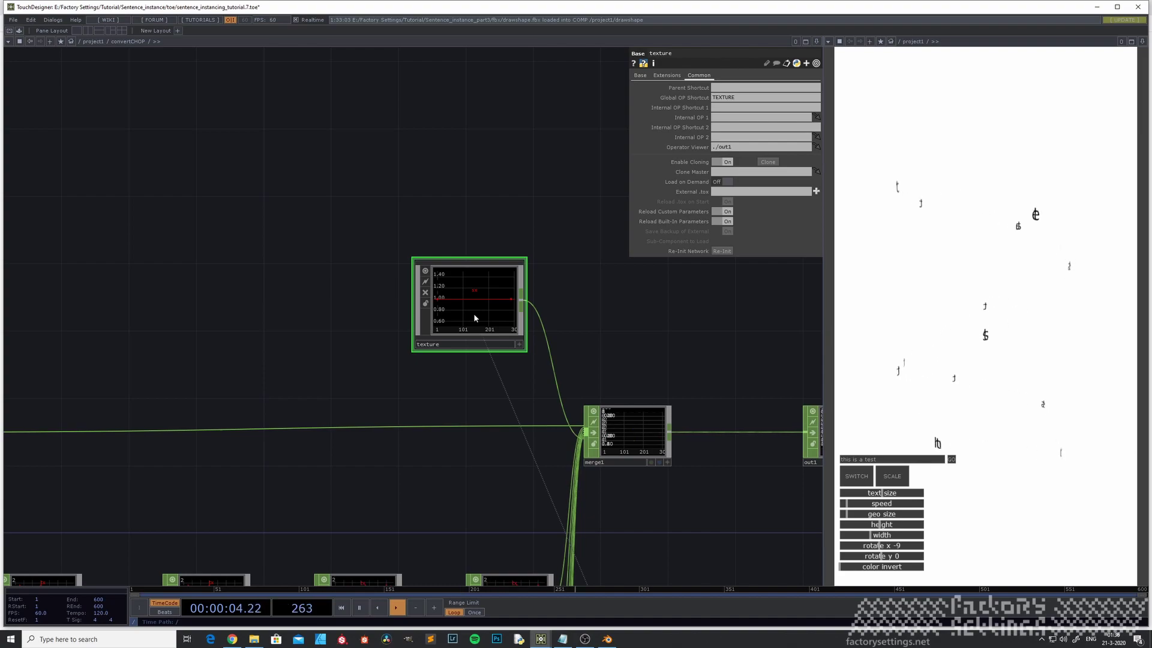
double_click(473, 313)
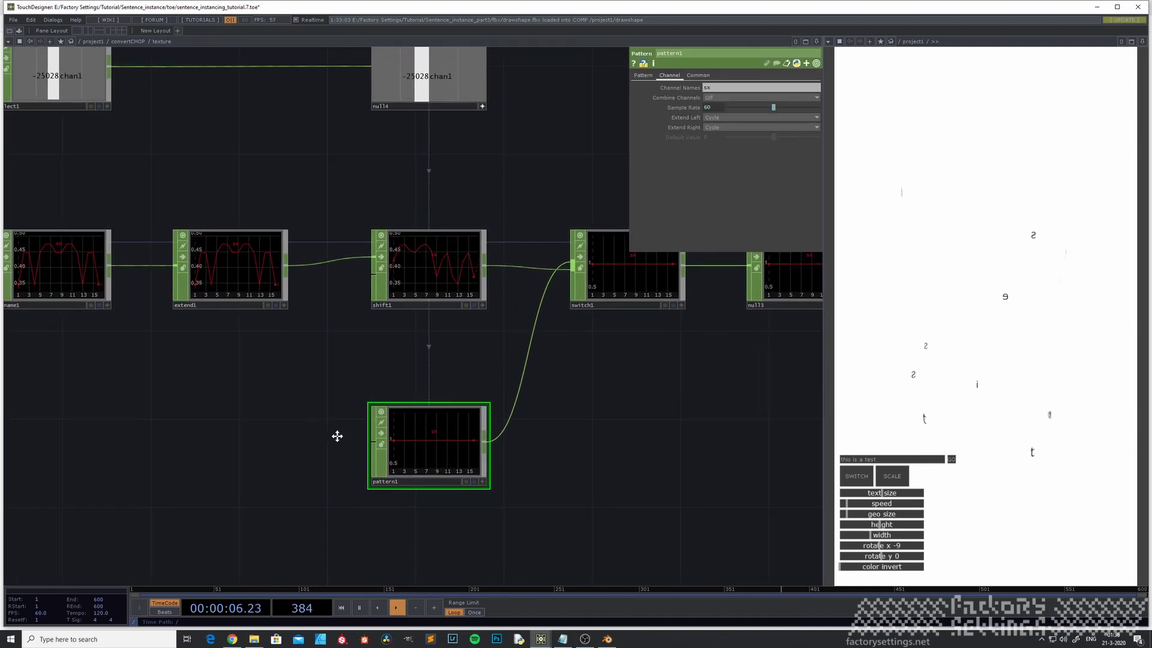
Leave the texture component and examine the merge1 and out1 operators in convertCHOP.
middle_click(413, 354)
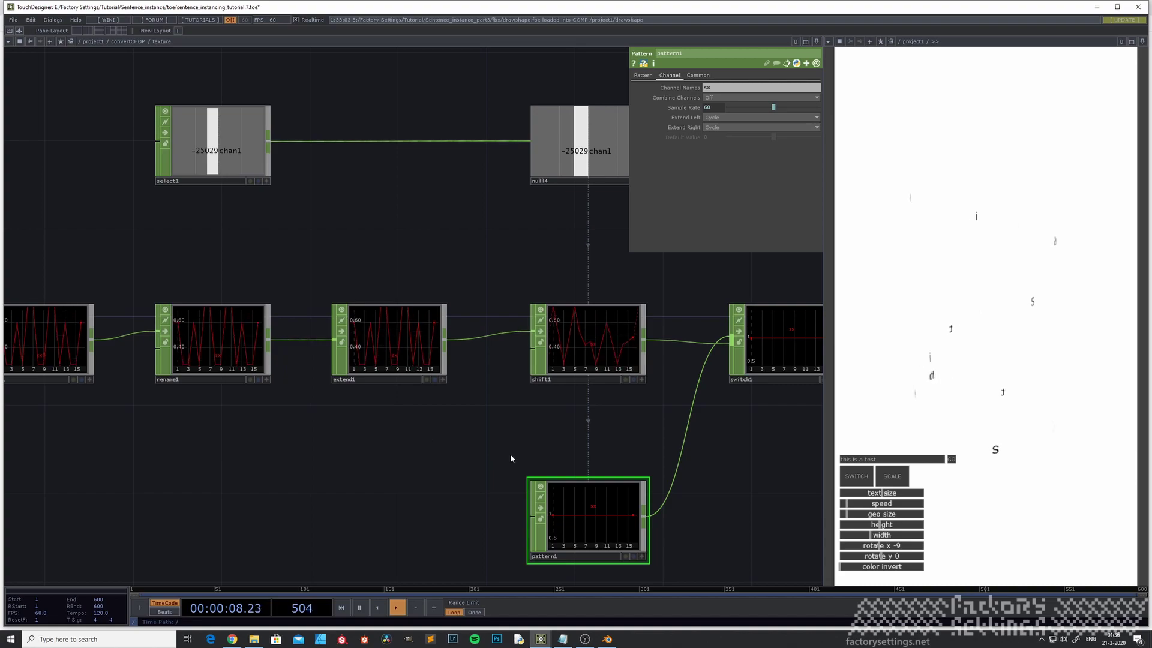
drag(509, 454, 344, 411)
middle_click(450, 488)
key(u)
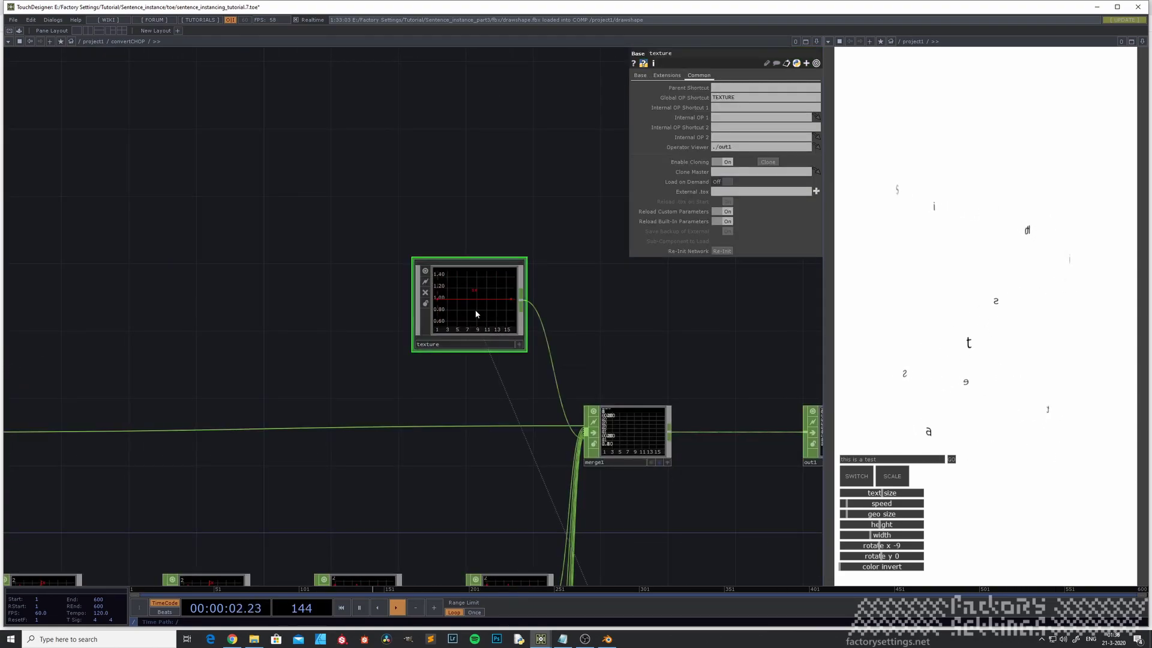
scroll(477, 314, down, 3)
scroll(589, 389, up, 5)
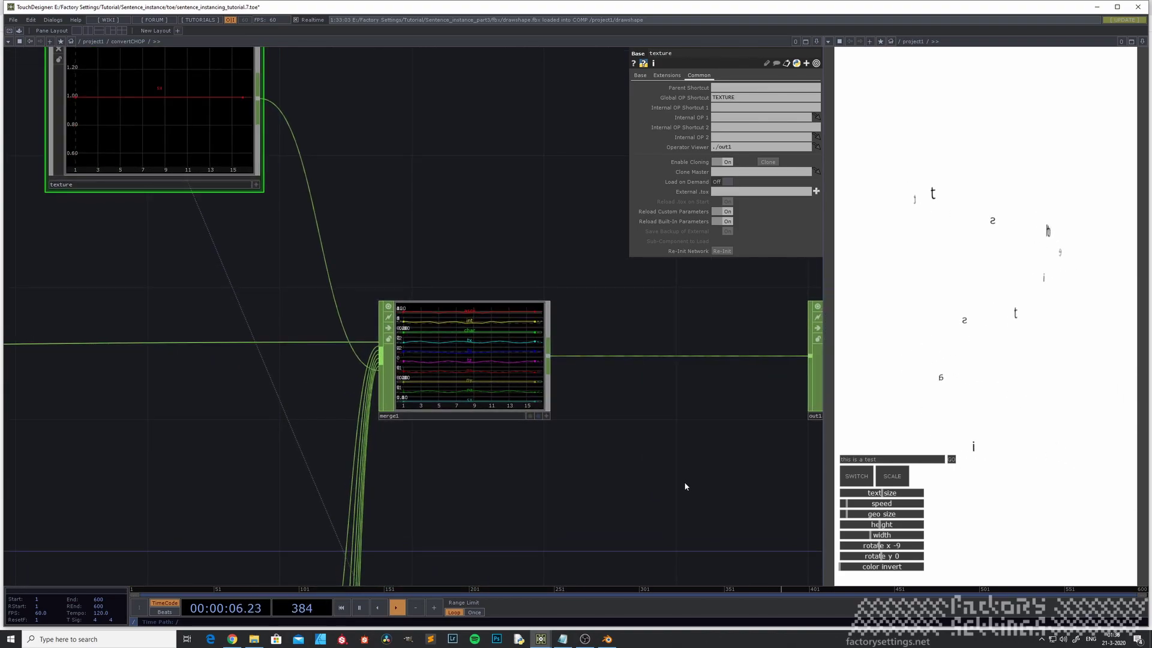
drag(682, 480, 565, 439)
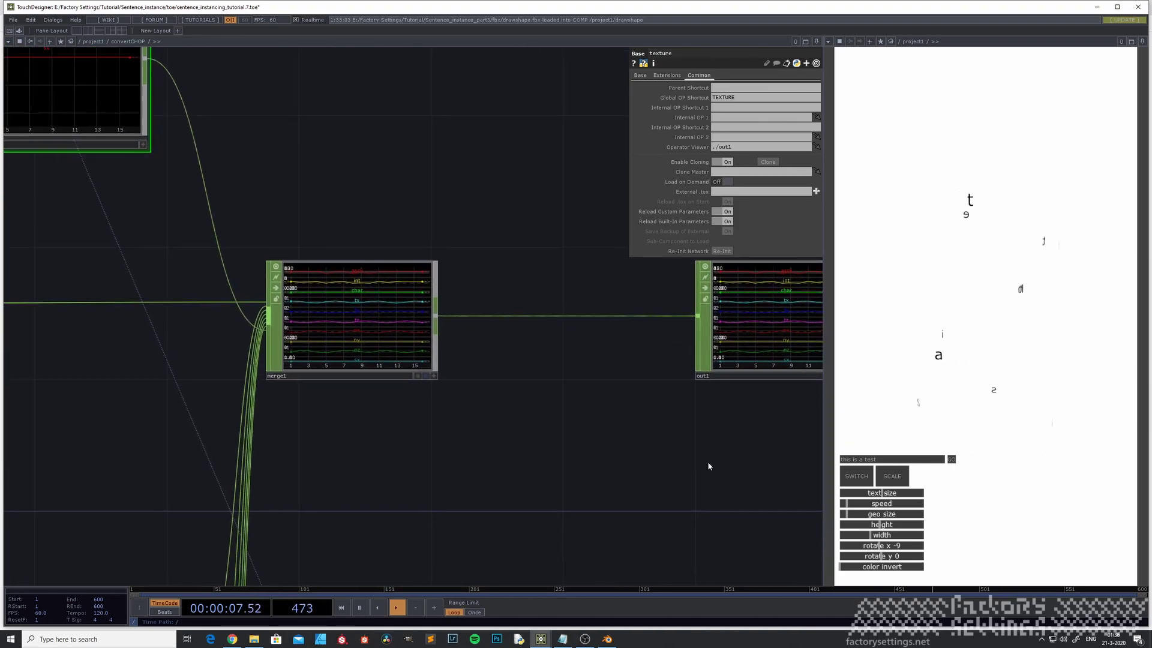
Switch the displayed shape twice and examine the channel chains from select to shift in convertCHOP.
click(854, 473)
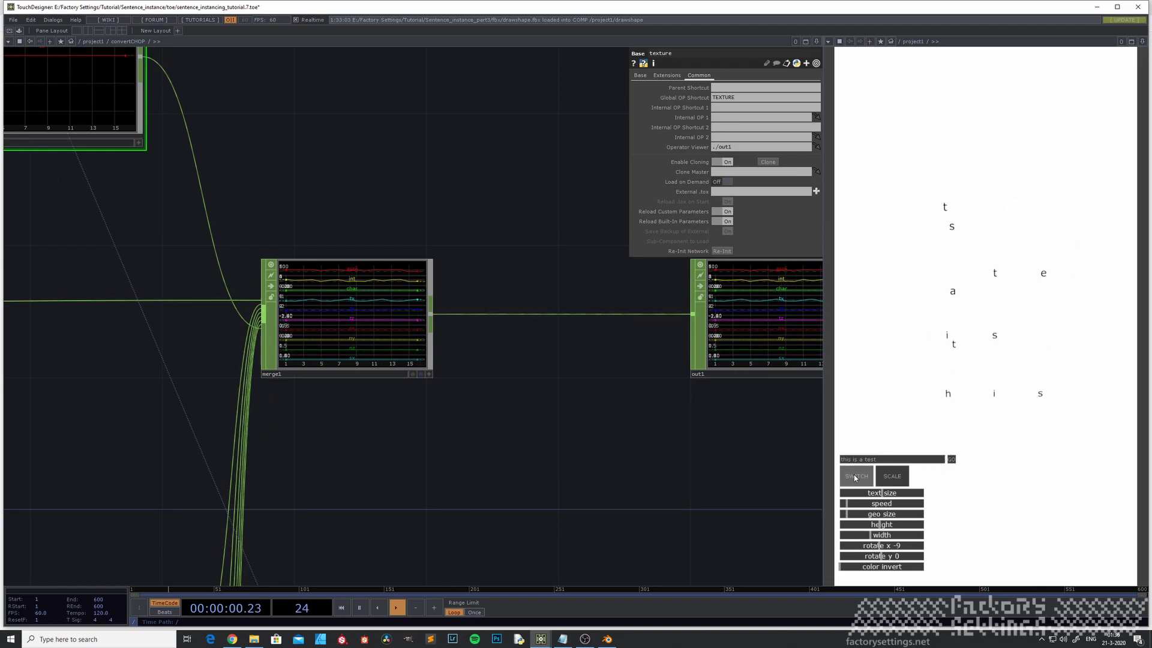
click(854, 474)
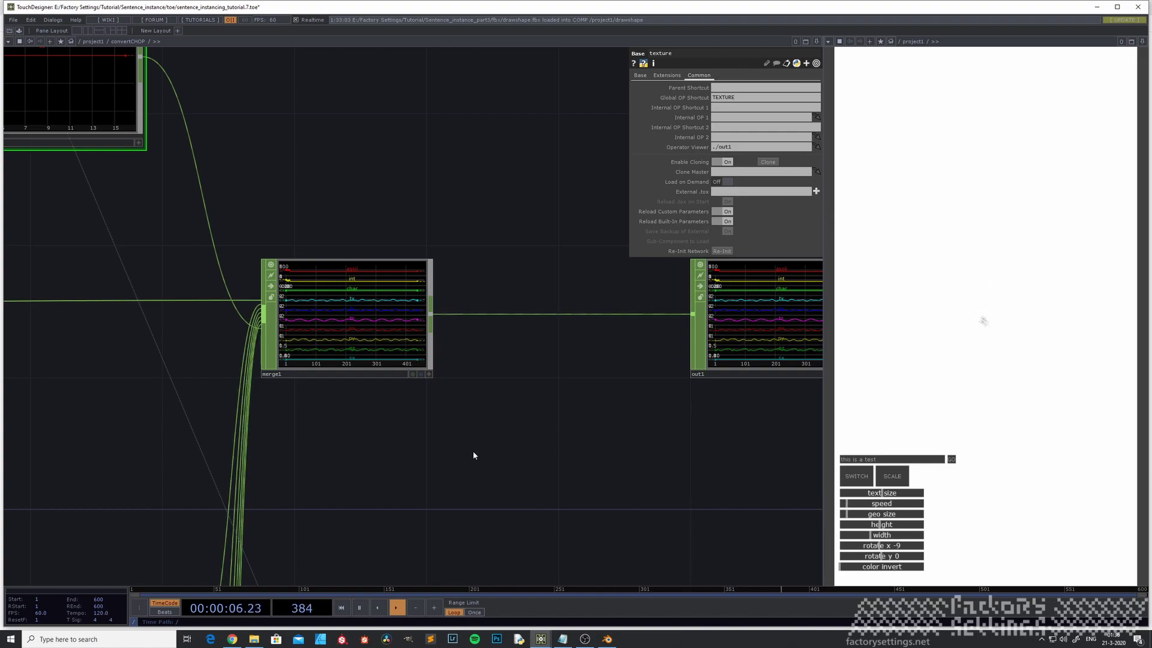
scroll(502, 458, down, 7)
drag(497, 421, 764, 373)
scroll(582, 390, down, 4)
drag(314, 460, 332, 421)
scroll(386, 442, up, 5)
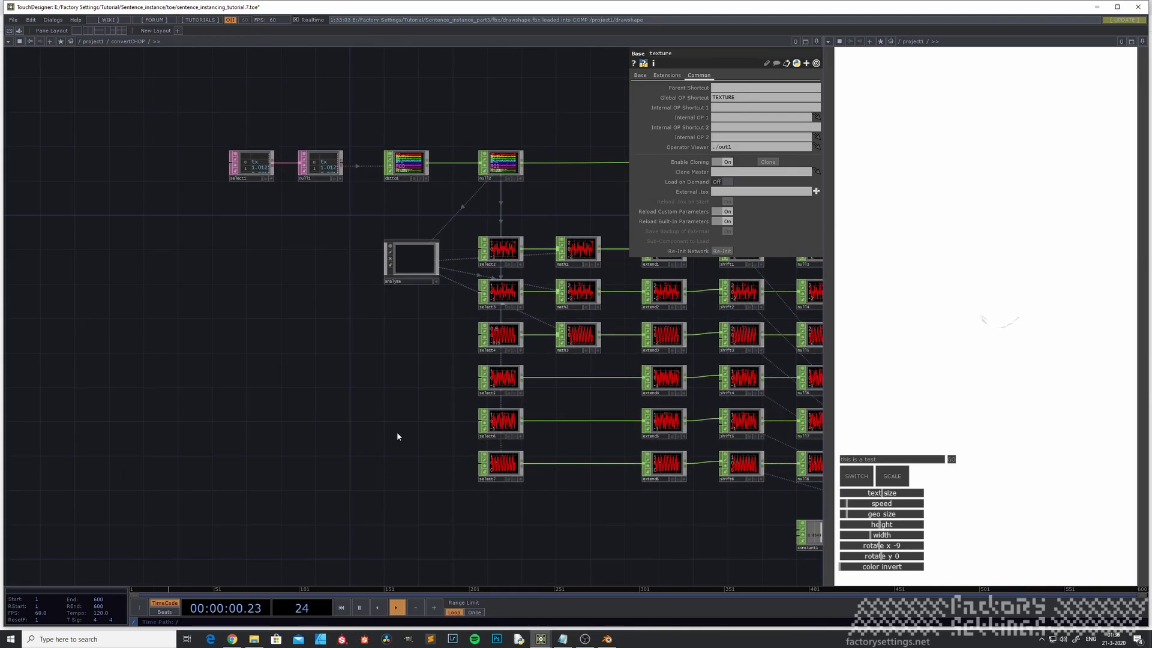
Return to the project network and trace it back to the snake, noise and grid components feeding base1.
key(u)
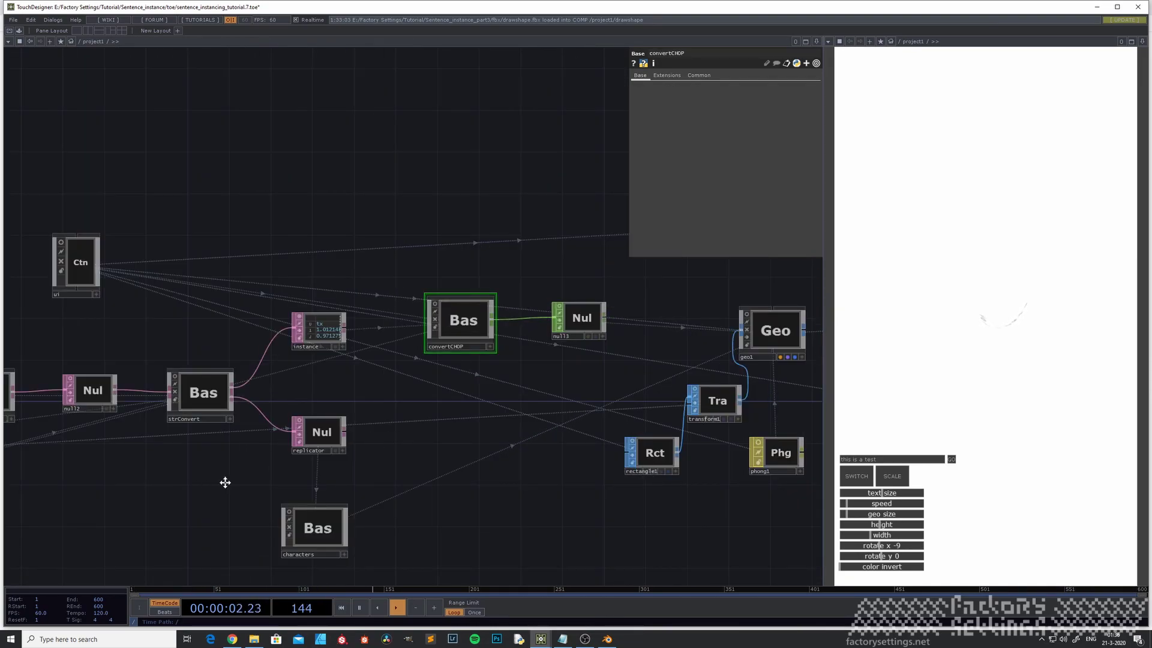
drag(196, 484, 552, 459)
drag(409, 460, 661, 364)
drag(406, 503, 431, 454)
scroll(294, 518, up, 5)
drag(471, 406, 400, 630)
drag(508, 368, 437, 454)
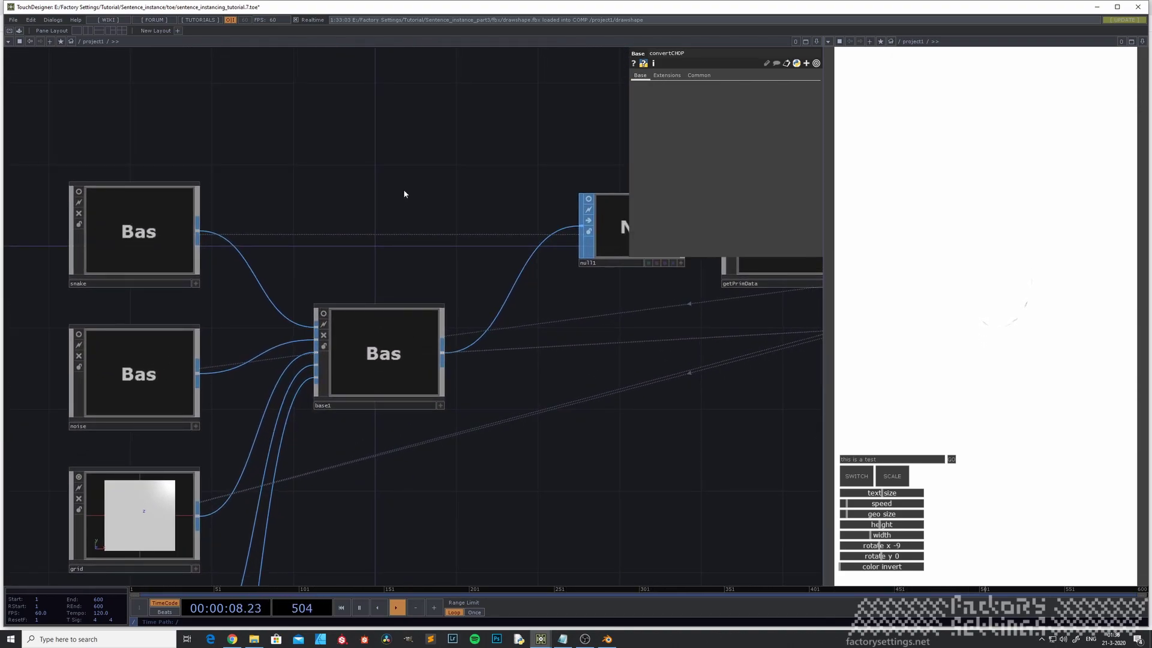
drag(404, 193, 407, 306)
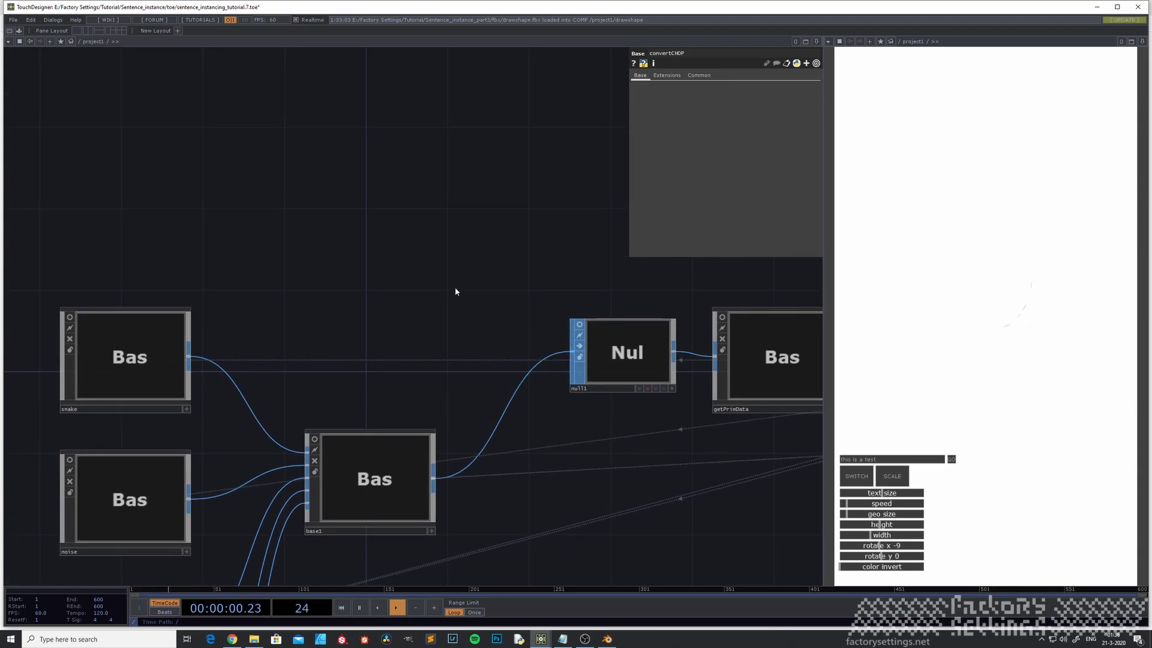
scroll(462, 258, down, 3)
drag(473, 214, 355, 331)
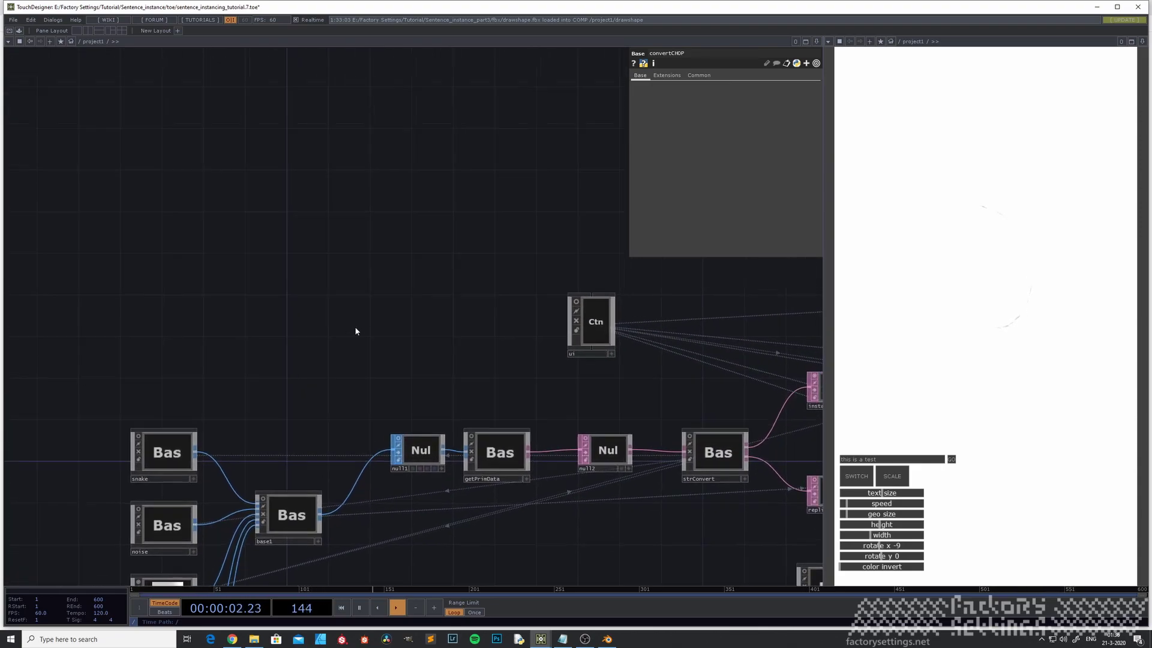
Go through ui, BL and container1 into the SWITCH button component and check its count1 operator's limits.
double_click(591, 321)
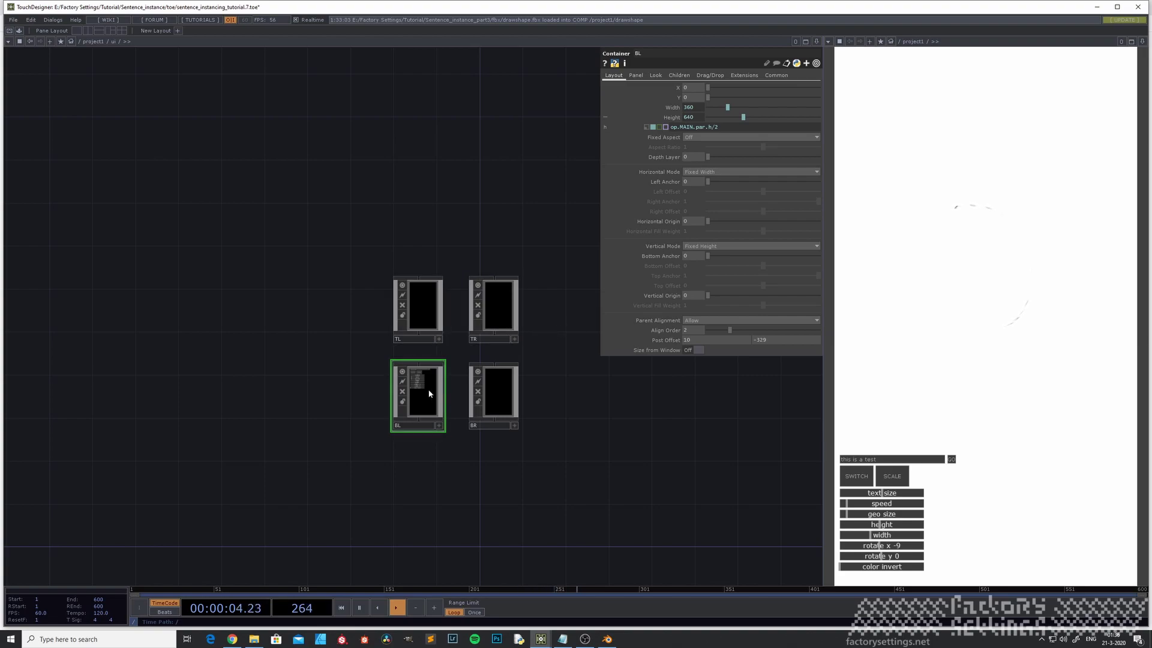
double_click(419, 407)
double_click(335, 420)
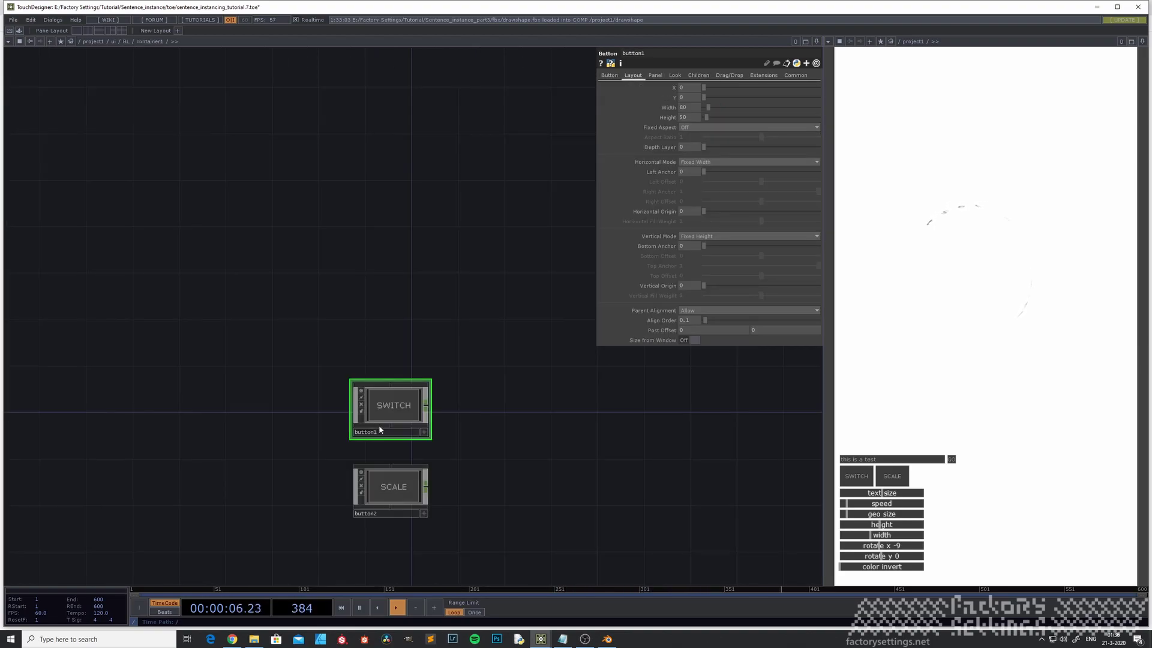
double_click(404, 416)
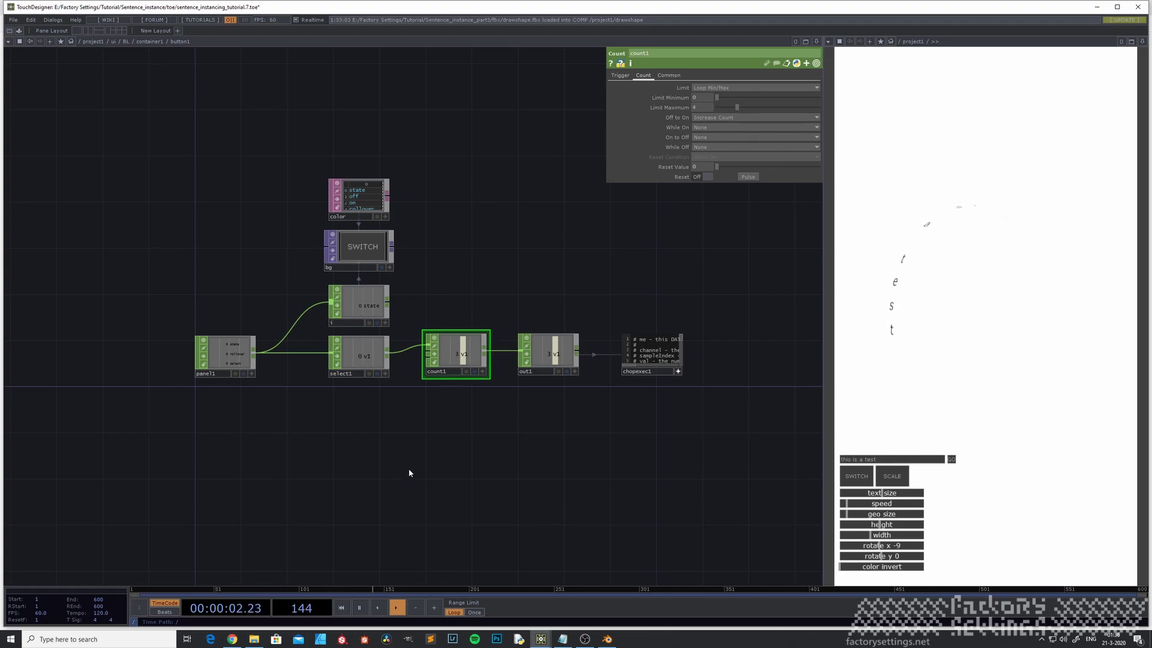
key(u)
Replace the sentence with the lorem ipsum text from the Blind Text Generator page in Chrome and apply it.
click(229, 640)
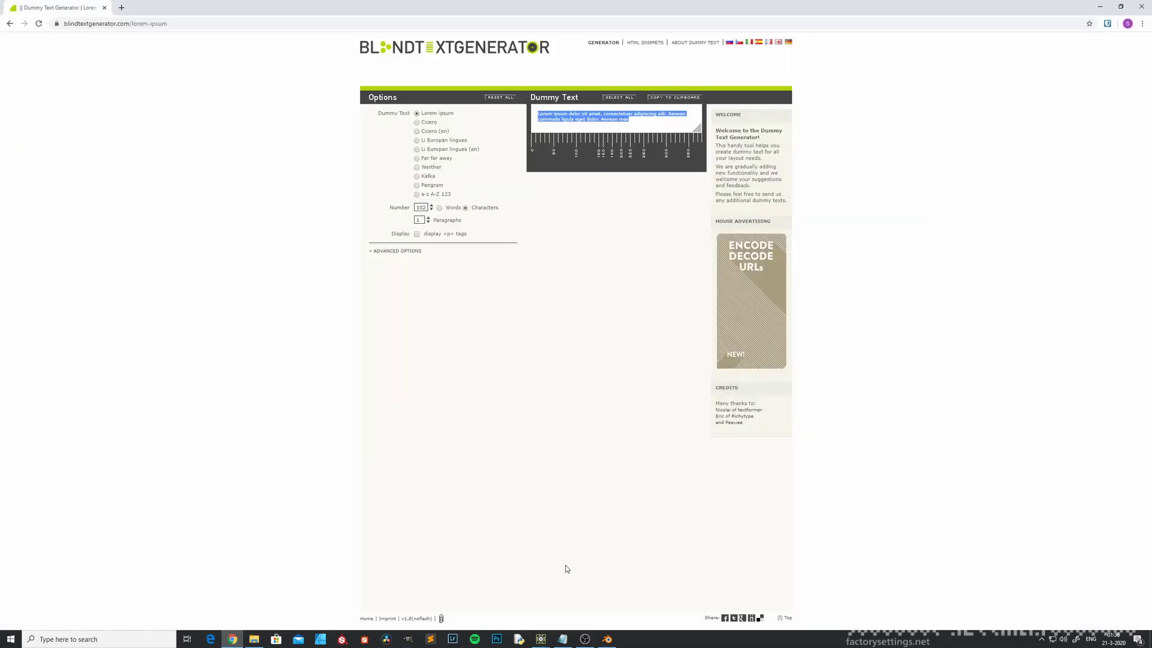
click(542, 639)
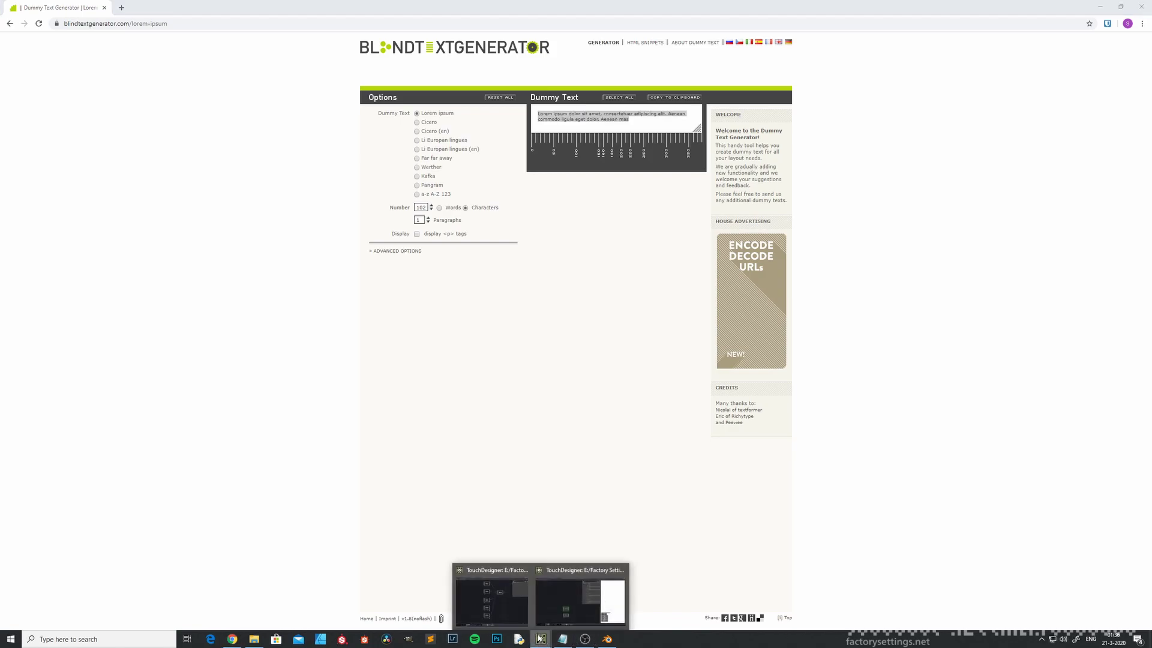
click(561, 603)
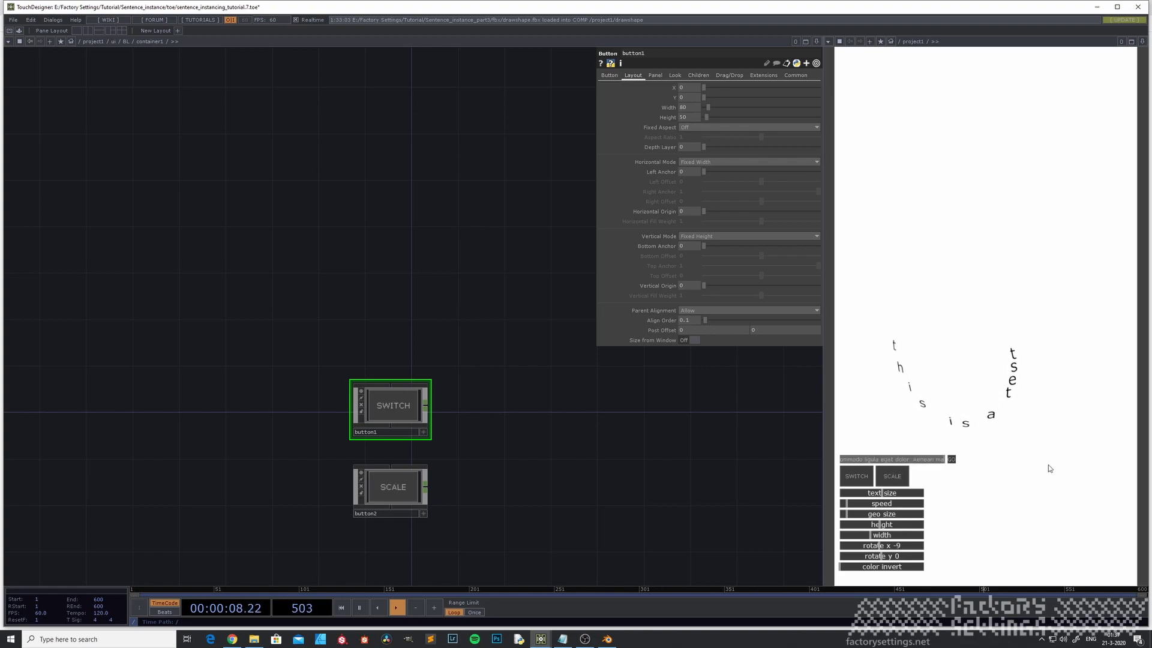
click(952, 459)
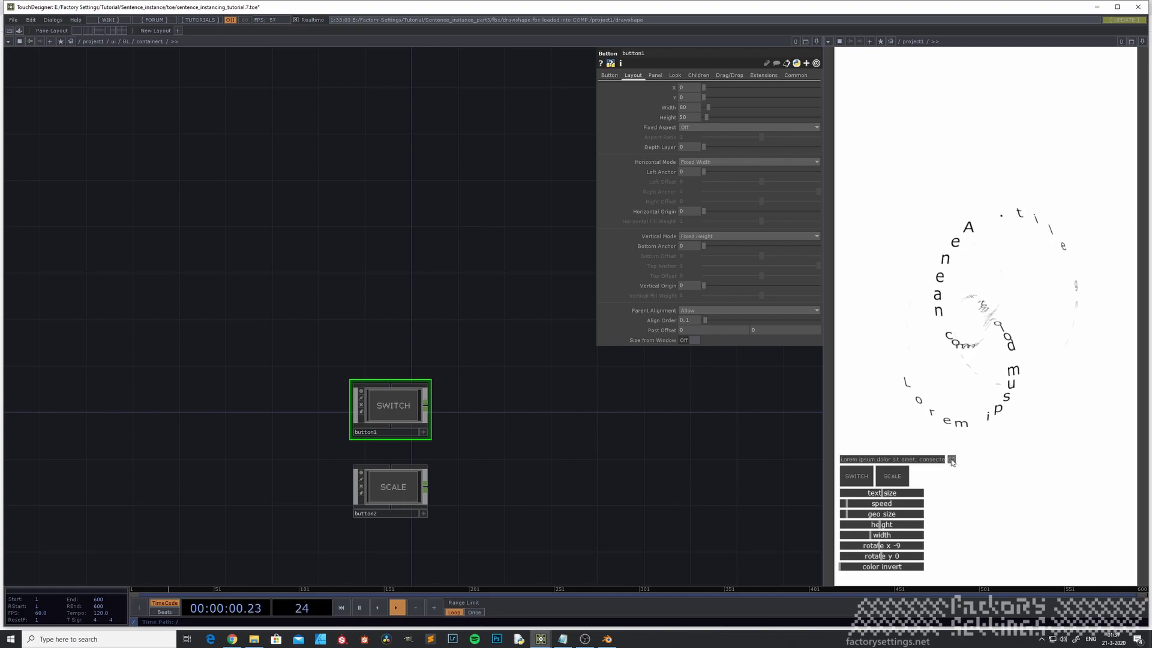
Switch to the drawn shape and inspect the rotate table inside the base1 component.
click(853, 476)
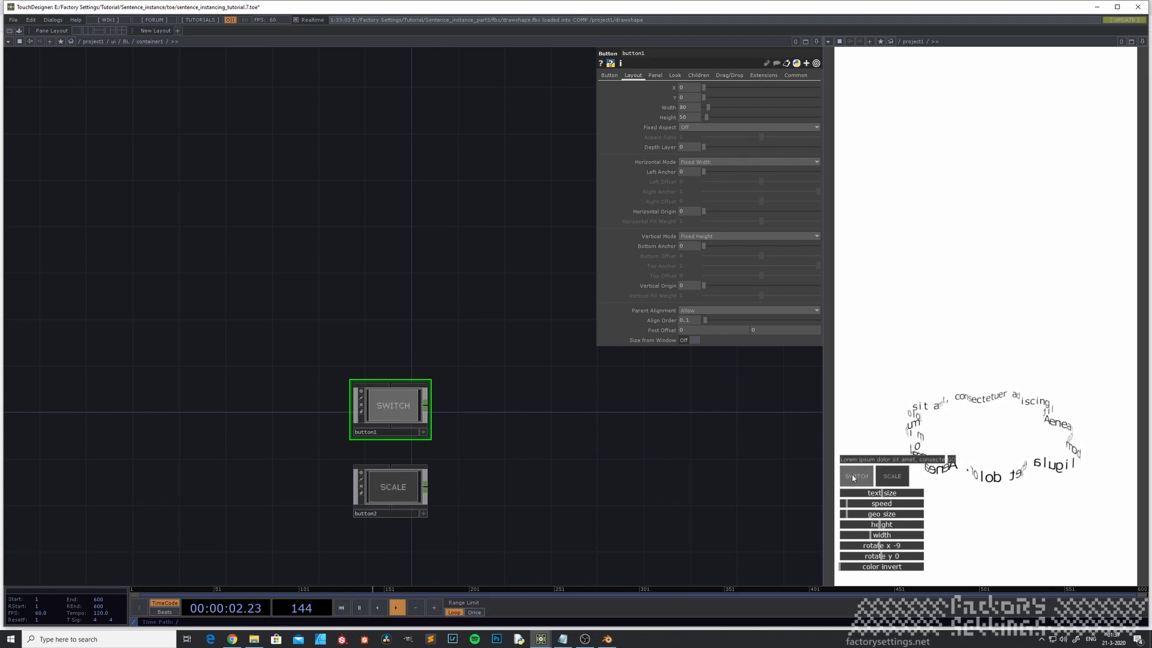
mouse_move(877, 547)
mouse_down()
mouse_move(919, 544)
mouse_move(879, 539)
mouse_up()
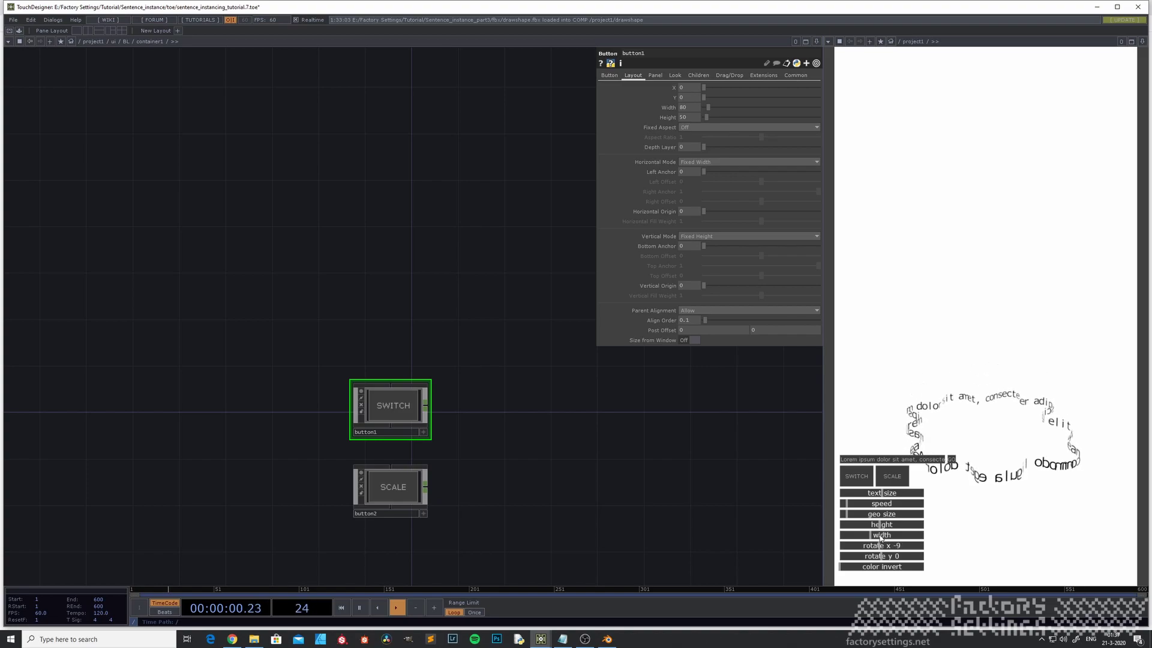
key(u)
key(u)
key(u)
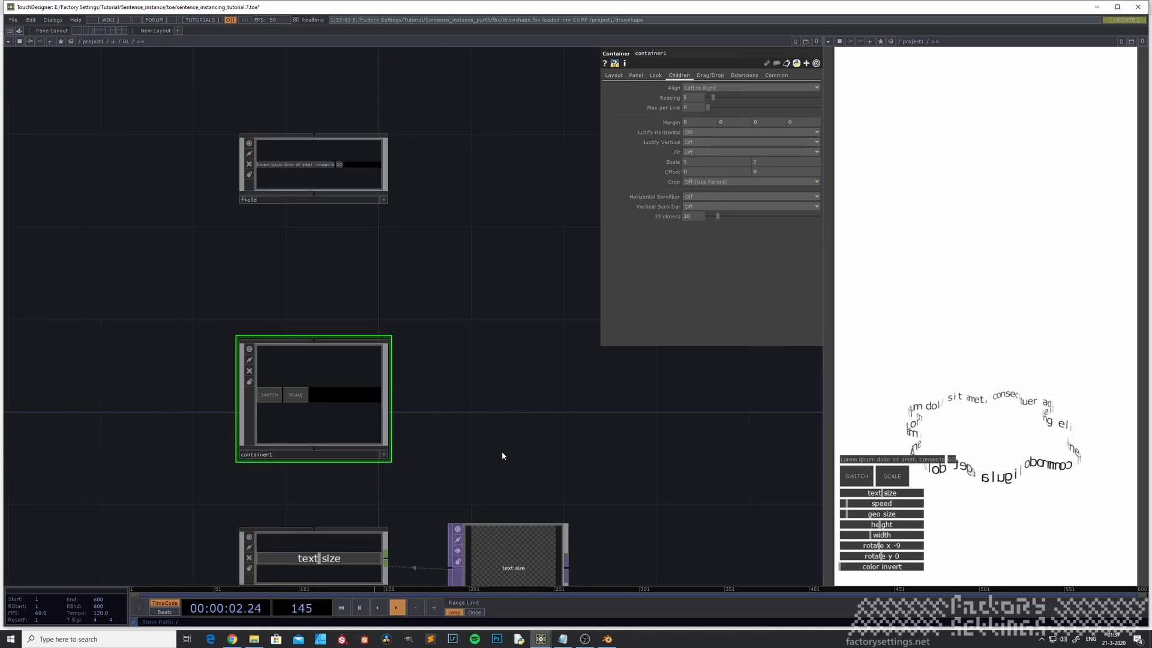
key(i)
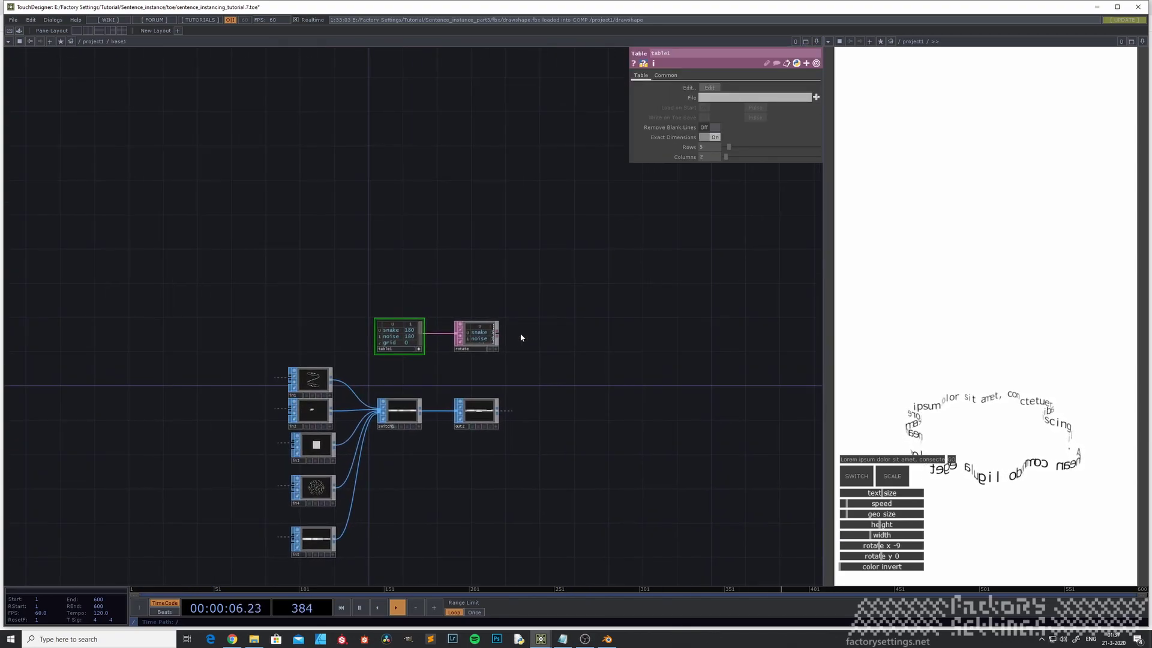
scroll(456, 345, up, 5)
click(577, 324)
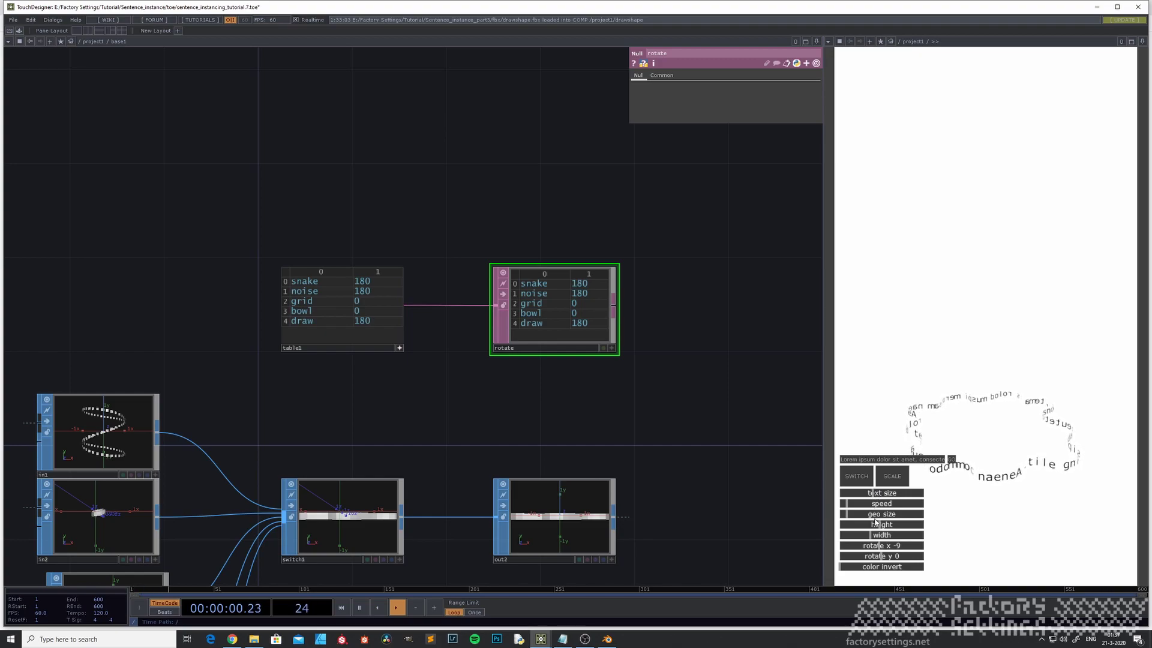
Lower the height and text size, enlarge the geo size slightly, and raise the speed of the drawn shape.
drag(893, 525, 850, 515)
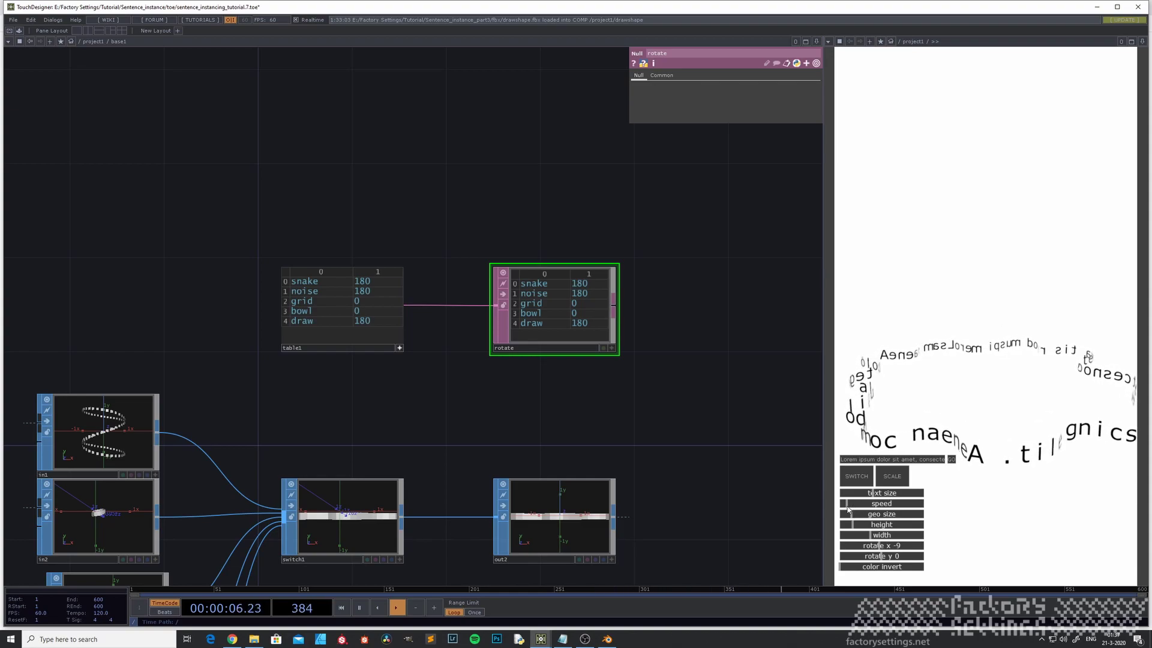
click(889, 506)
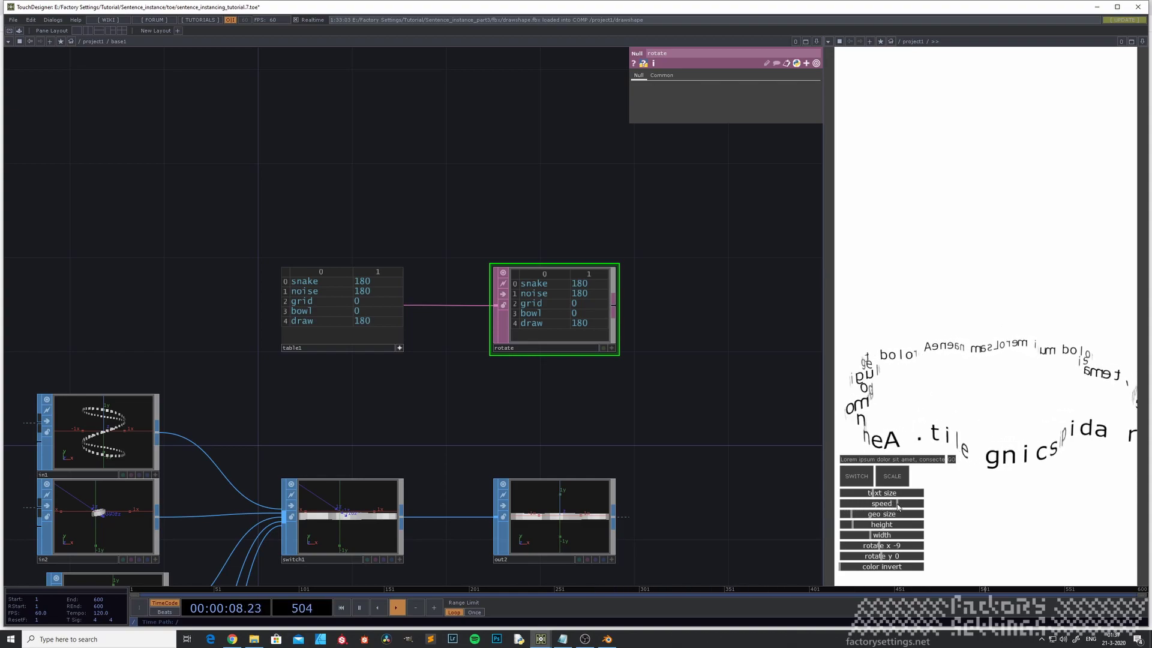
drag(889, 507, 899, 507)
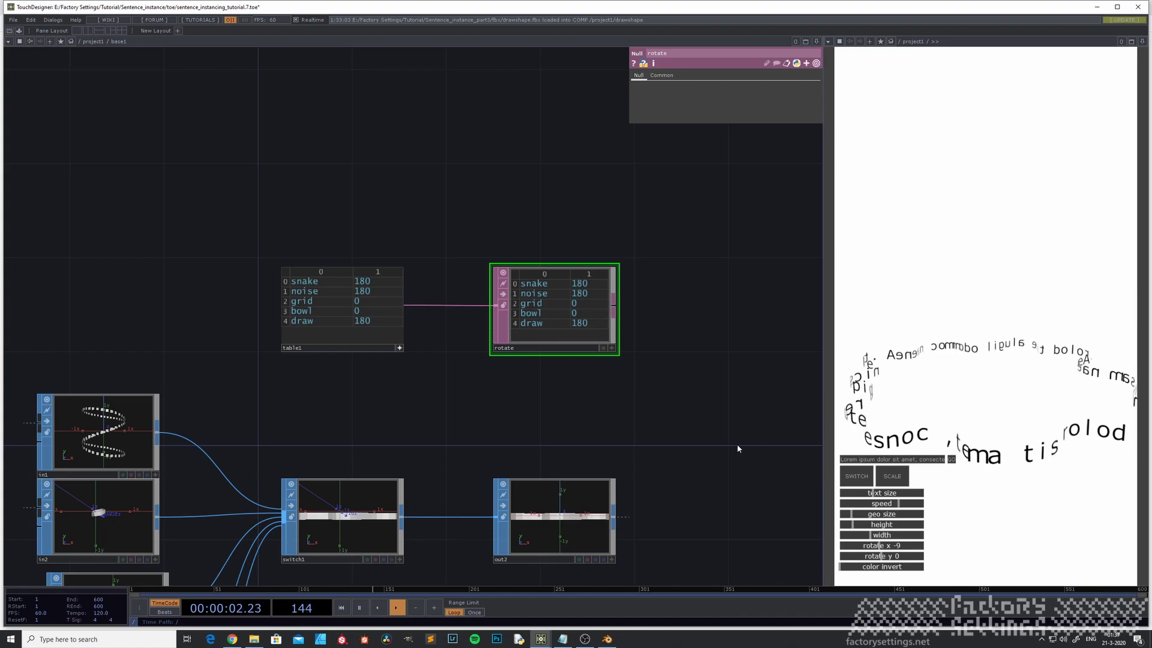
Lower the height further, set color invert to its maximum, and toggle the character scaling.
scroll(782, 423, down, 3)
drag(689, 402, 594, 367)
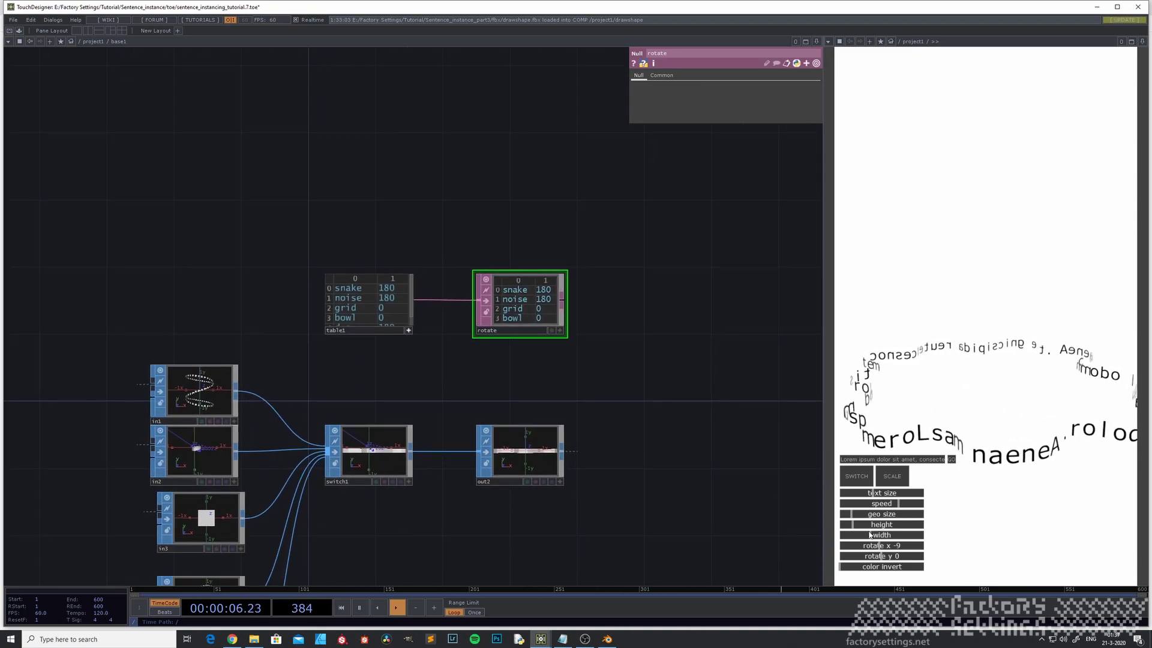
drag(860, 526, 841, 524)
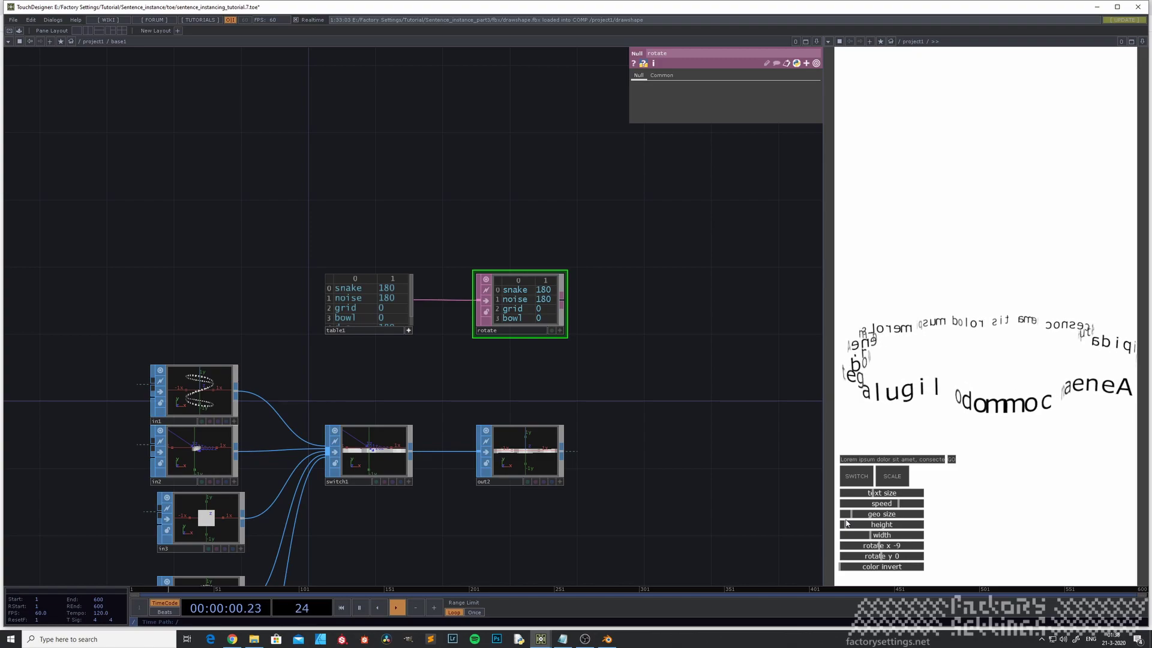
drag(841, 566, 929, 563)
click(893, 478)
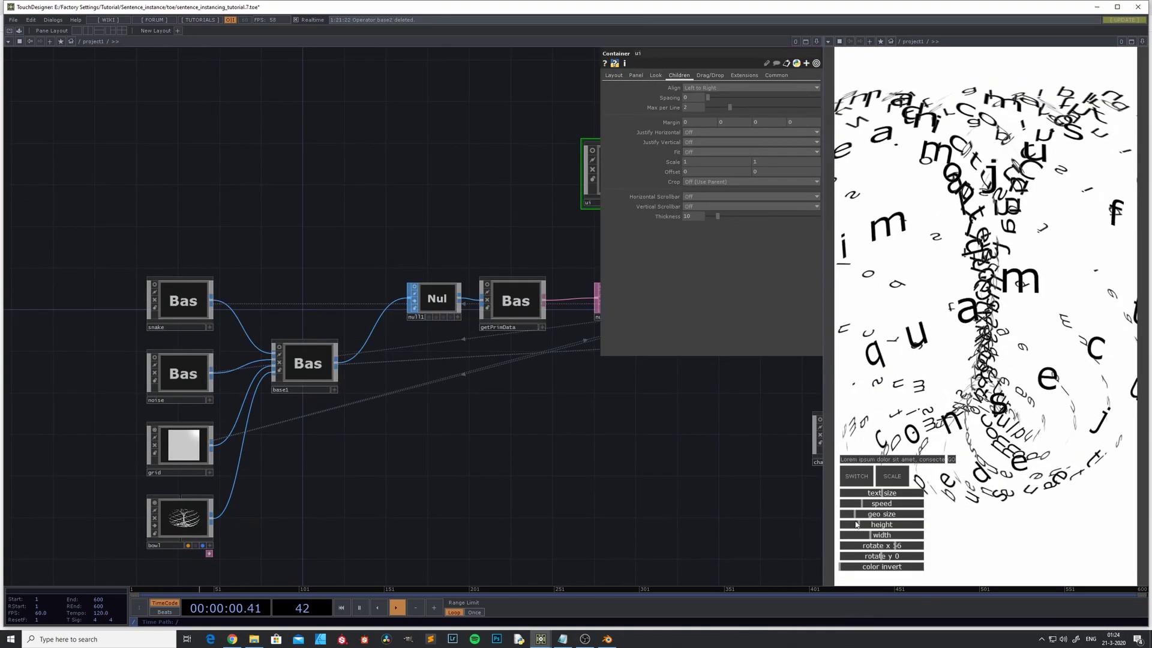
Set color invert to maximum for white letters on black and increase the shape's height.
drag(840, 566, 925, 566)
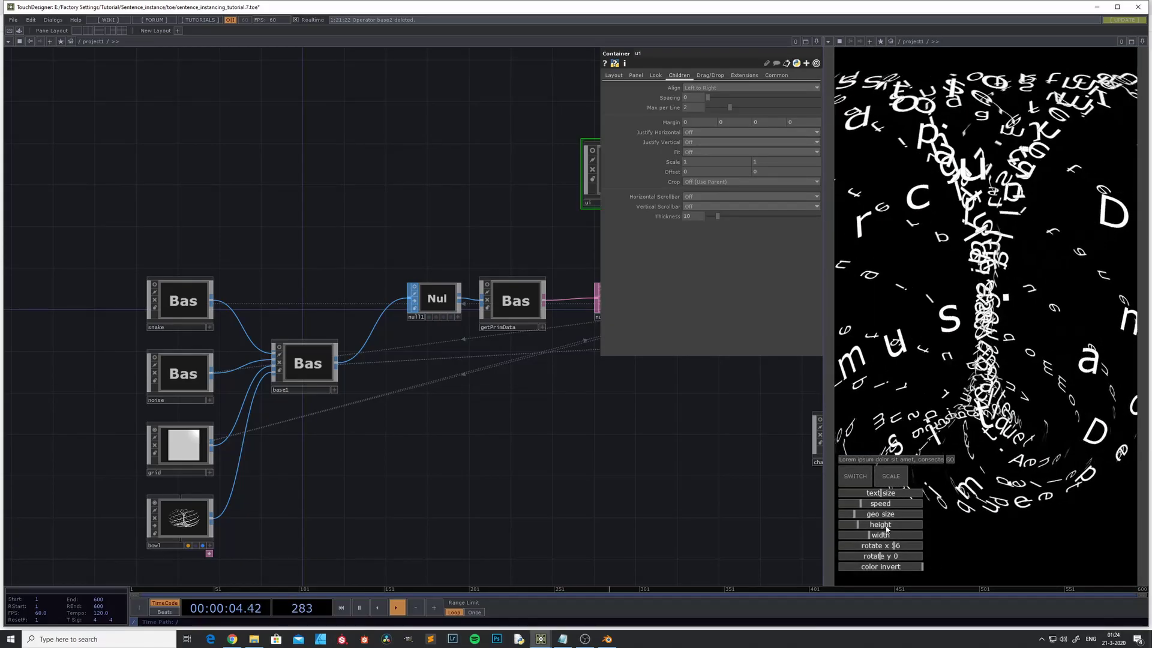
drag(858, 527, 908, 530)
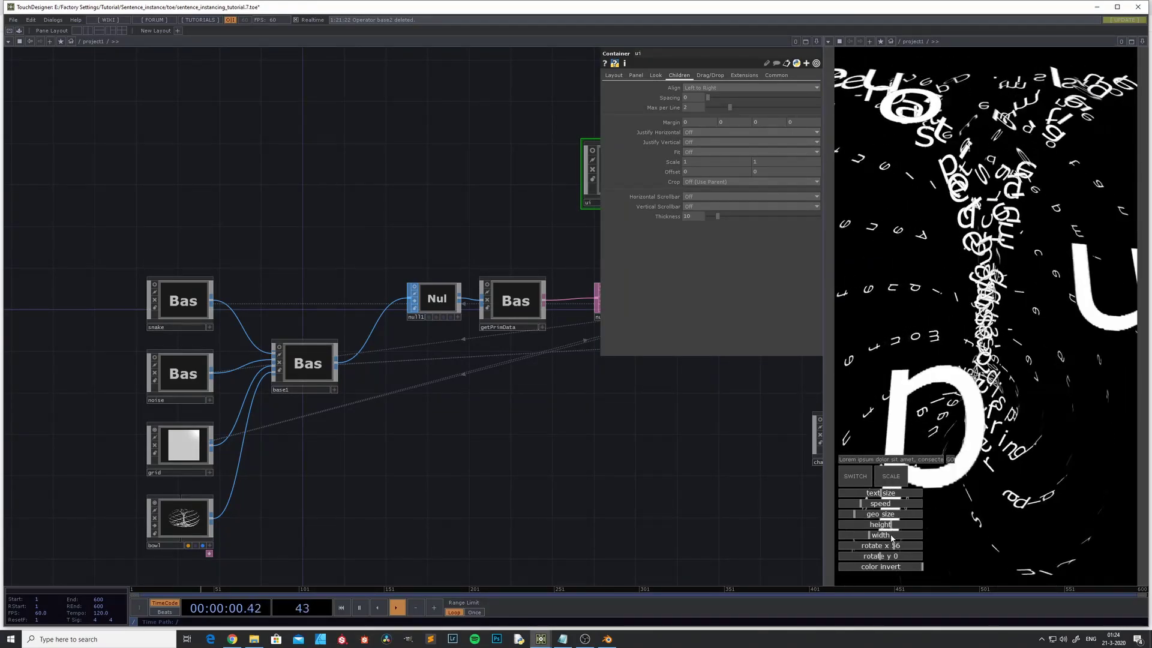
Look inside the snake component, and review the math, extend and shift chains in convertCHOP.
double_click(189, 308)
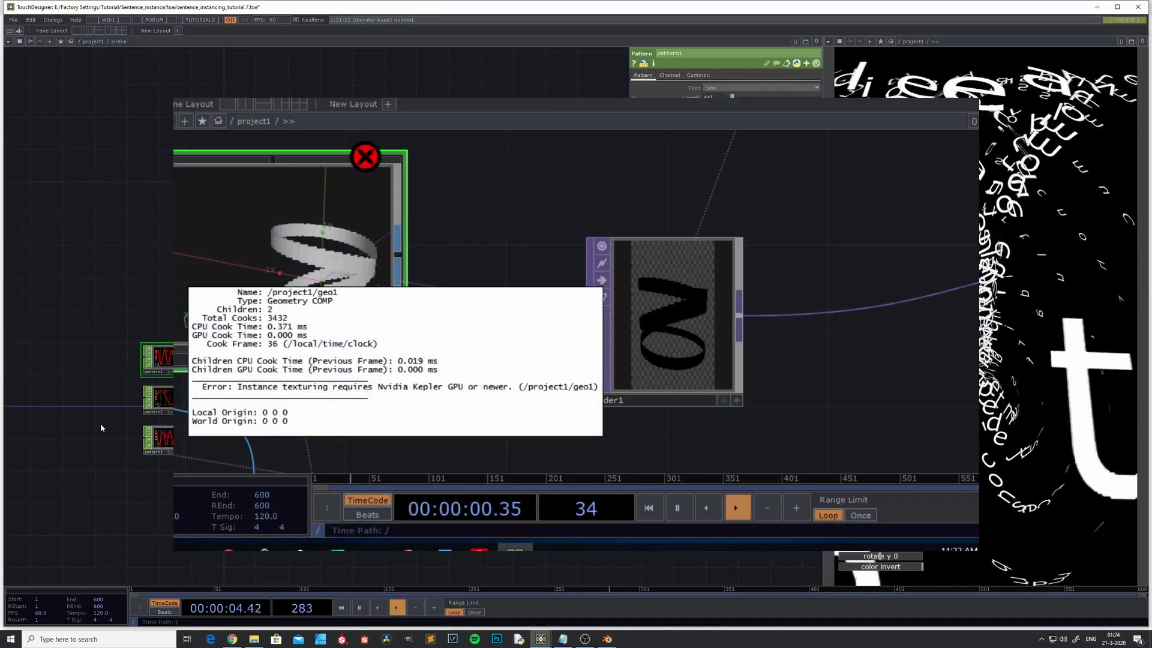
drag(101, 427, 190, 410)
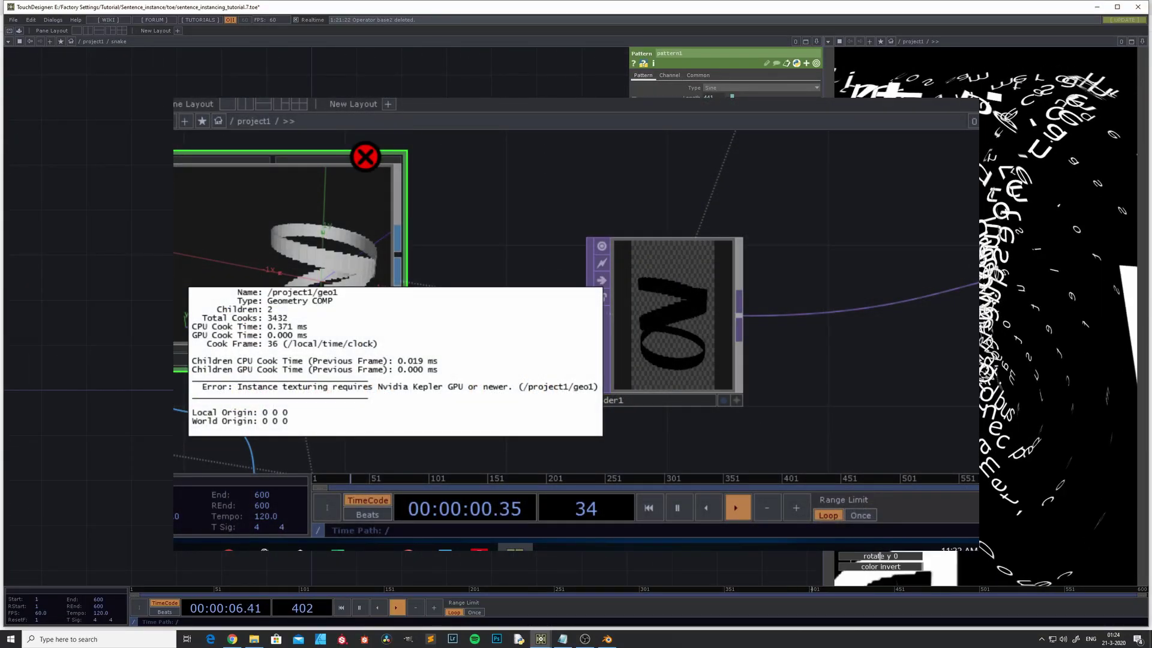
key(u)
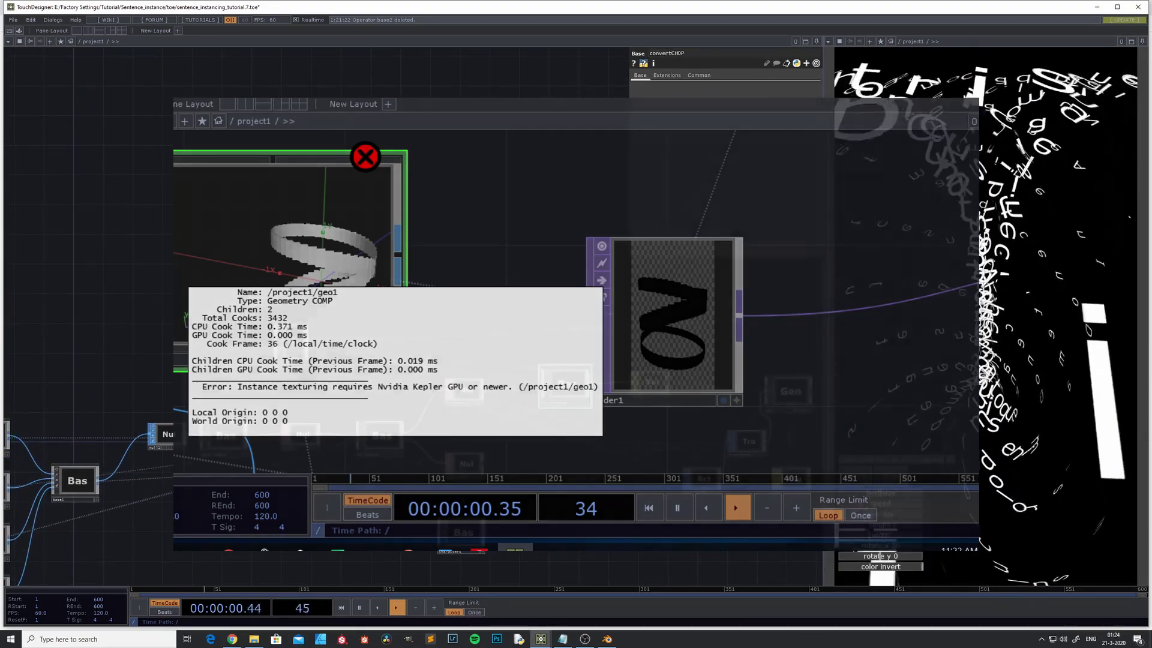
key(i)
scroll(591, 411, right, 10)
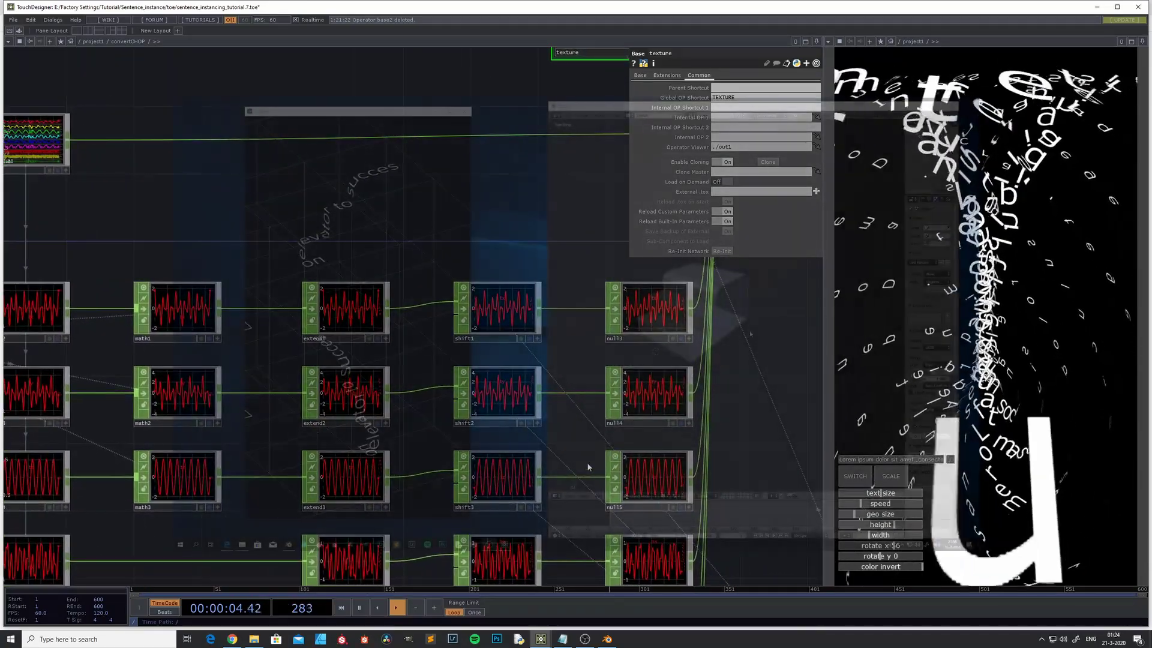
scroll(592, 456, right, 3)
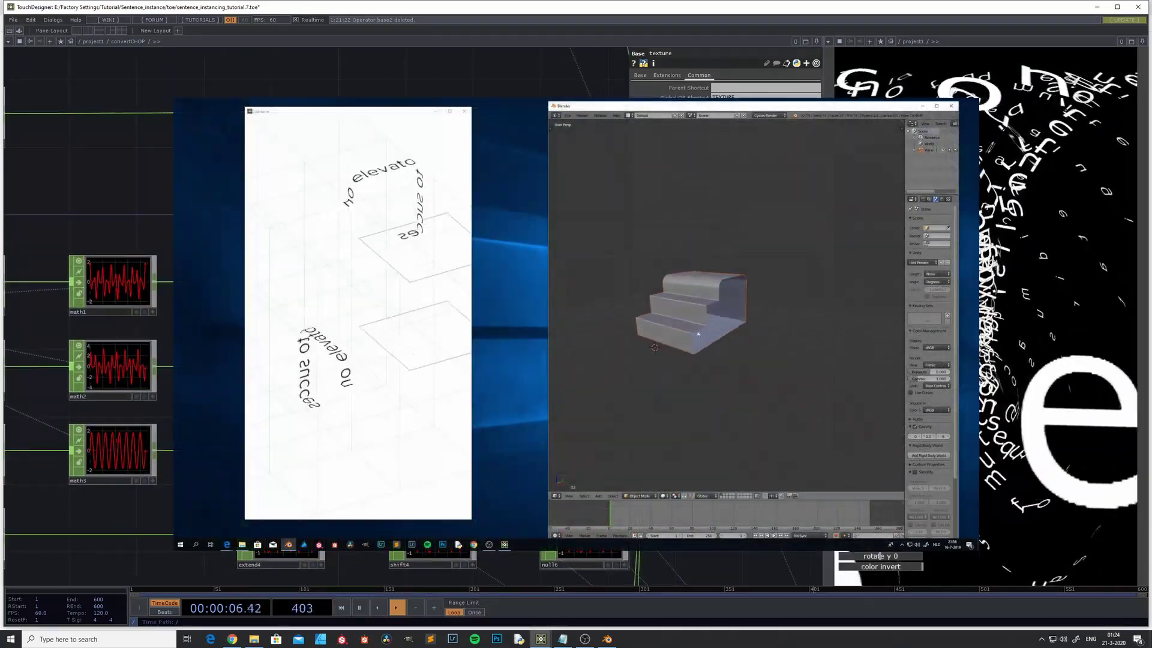
scroll(592, 456, down, 3)
scroll(592, 456, right, 3)
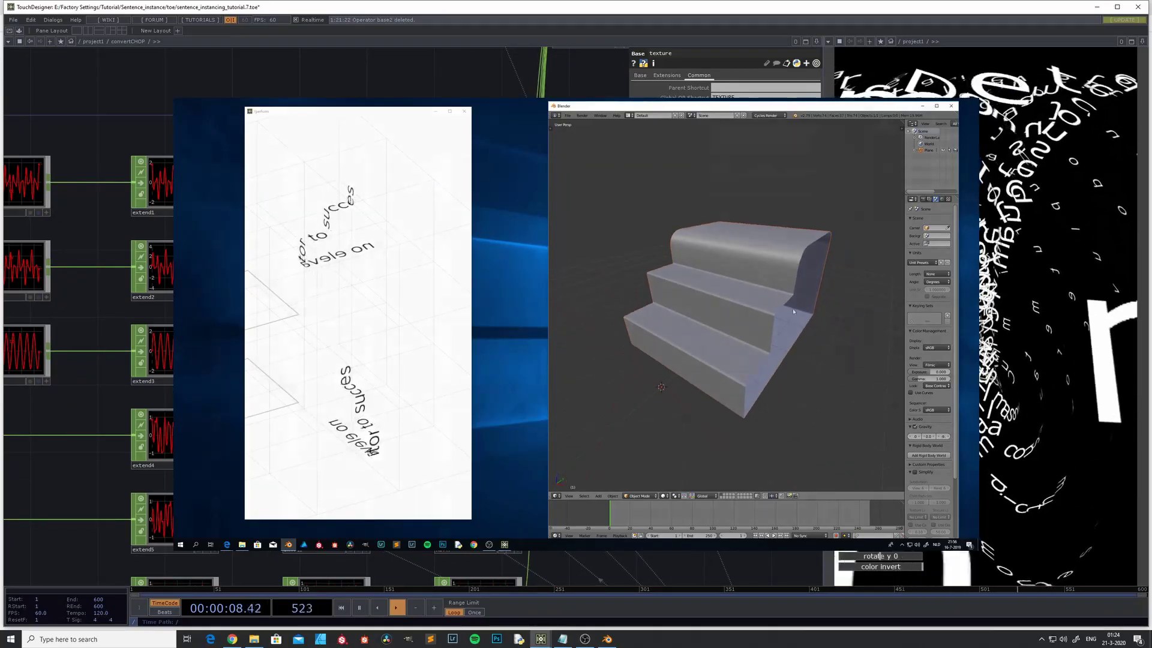
scroll(490, 76, up, 5)
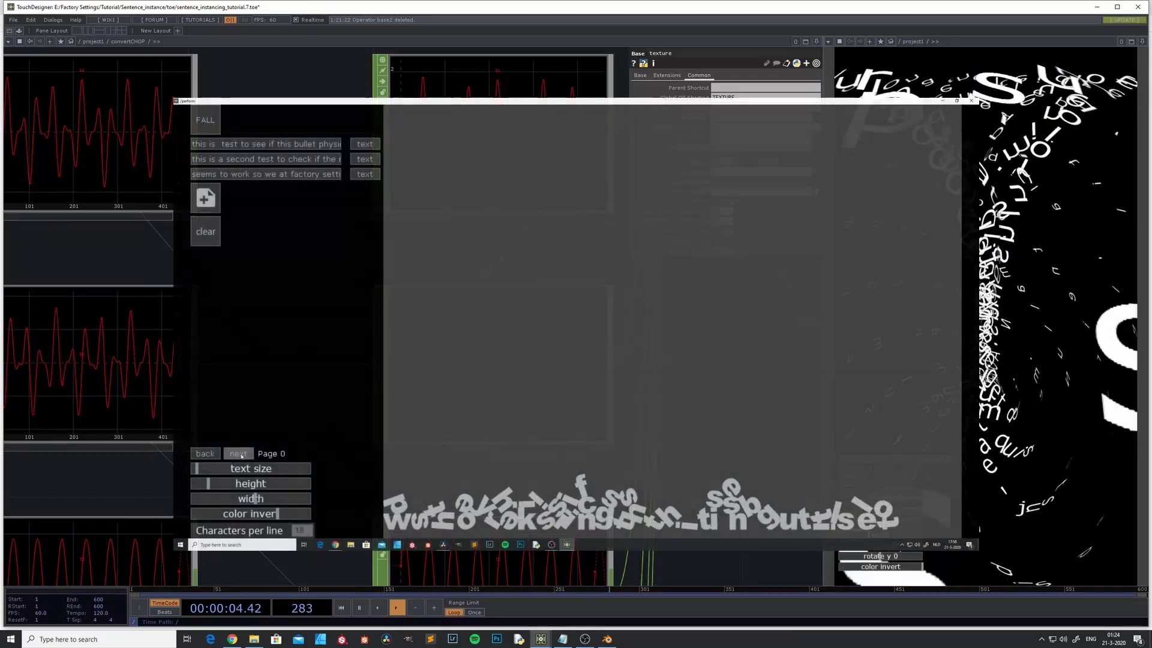
Make the letters of the sentence fall in the falling-text interface and advance to the next page.
scroll(422, 132, down, 5)
click(205, 121)
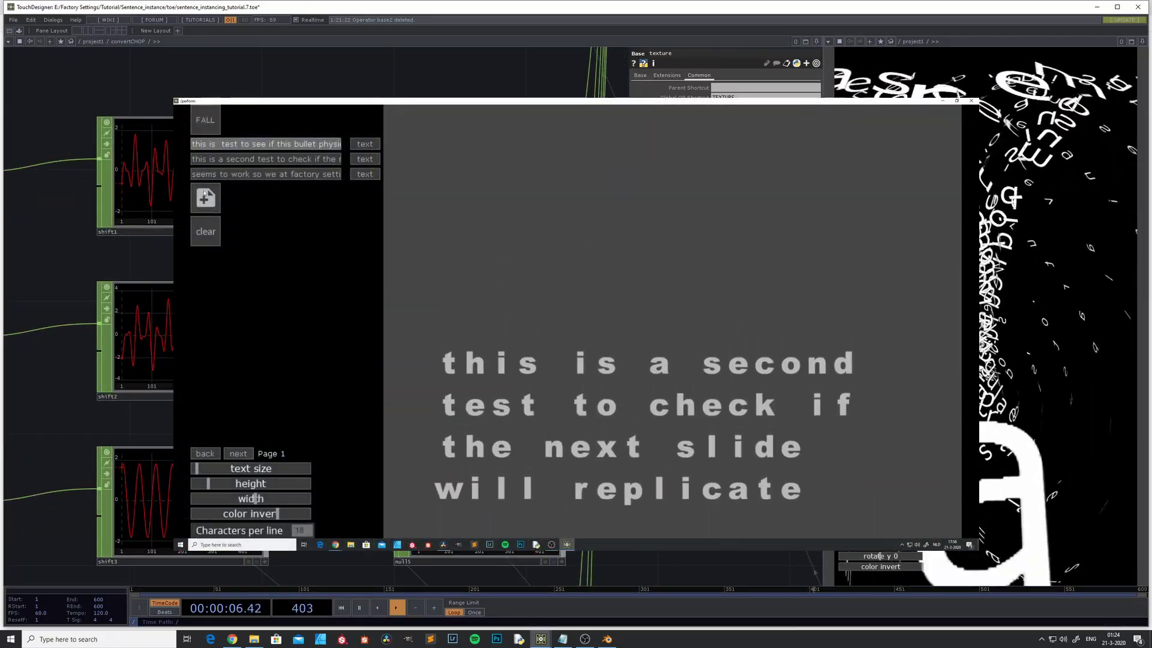
click(239, 454)
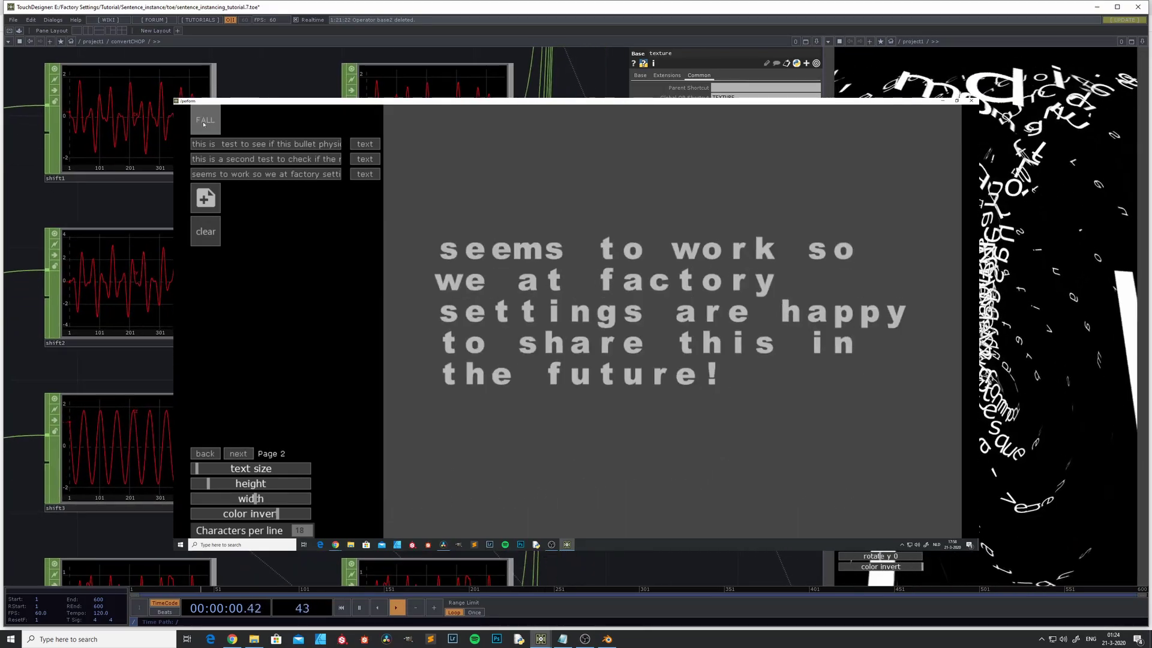
scroll(398, 316, up, 5)
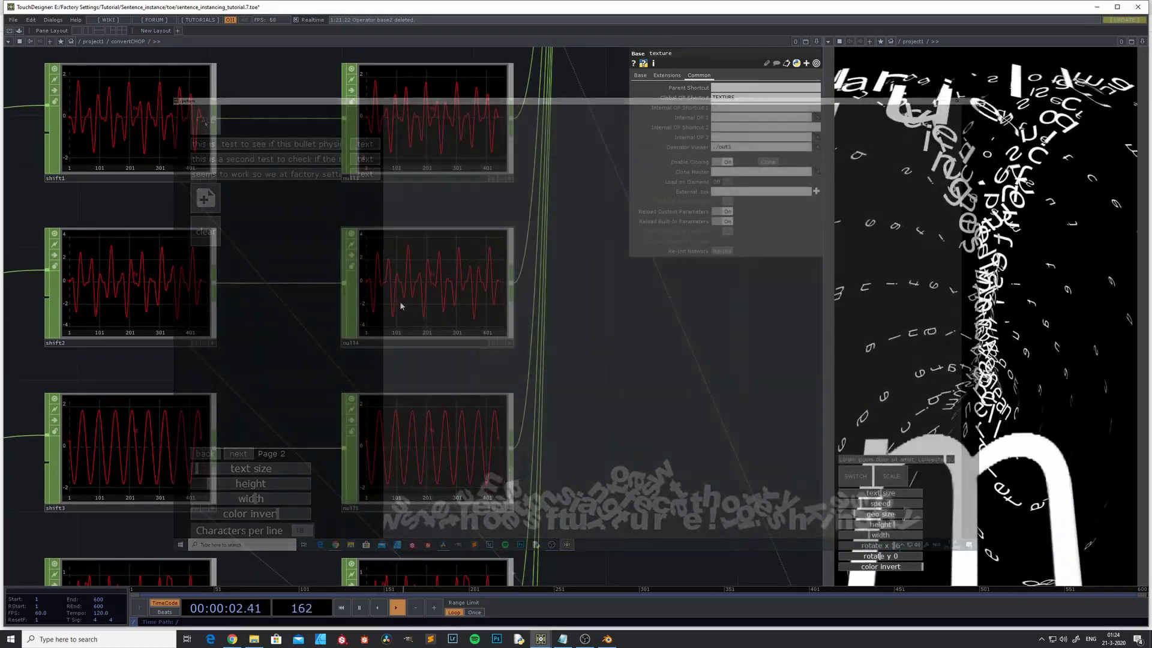
scroll(565, 414, down, 3)
scroll(497, 259, up, 1)
drag(494, 450, 488, 298)
scroll(299, 398, up, 1)
scroll(285, 309, up, 3)
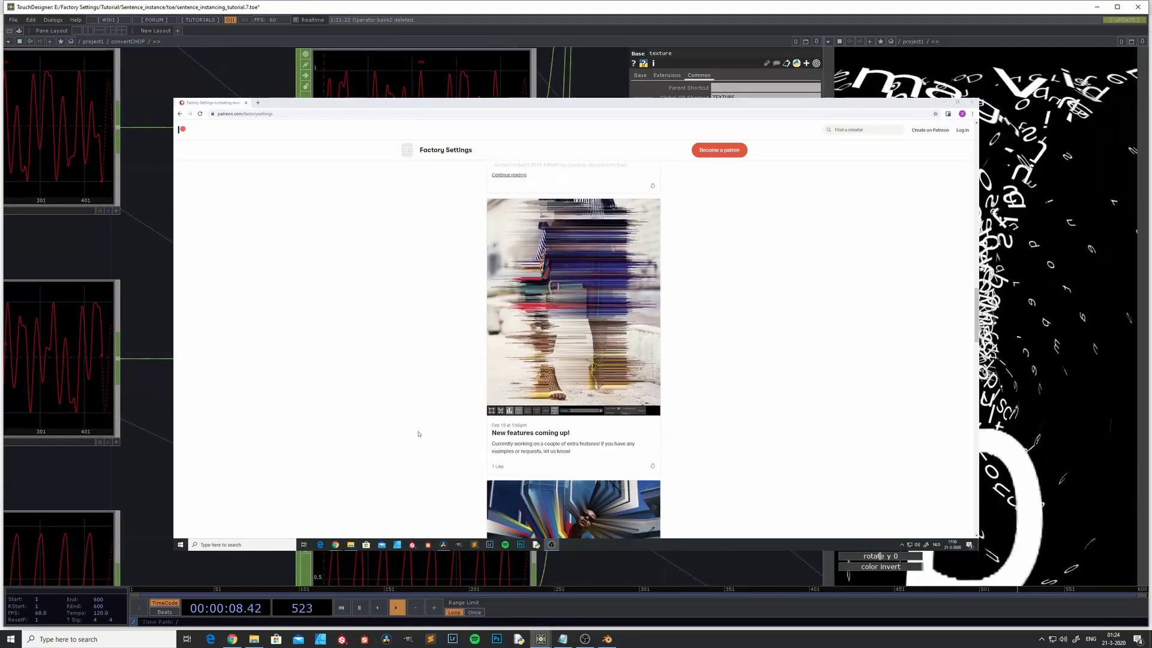
scroll(418, 433, down, 3)
drag(180, 300, 528, 324)
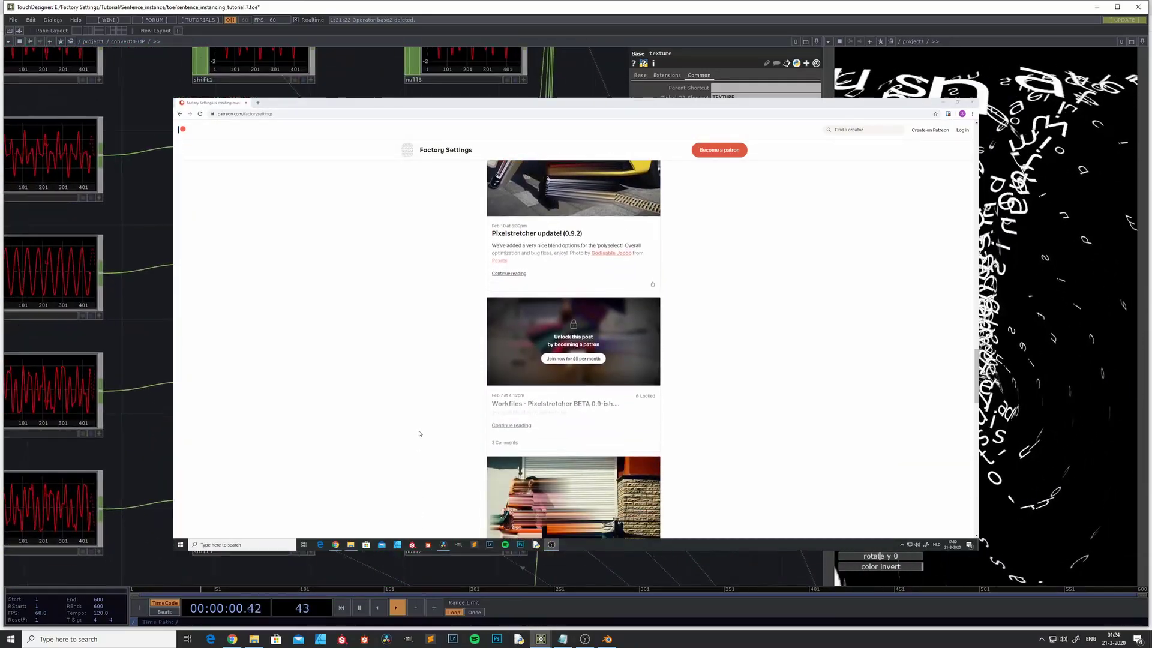
drag(150, 234, 350, 443)
scroll(242, 354, down, 2)
Leave the convertCHOP component and return to the project1 network with its connected Base components.
key(u)
drag(30, 480, 169, 456)
scroll(170, 456, up, 5)
scroll(170, 455, up, 1)
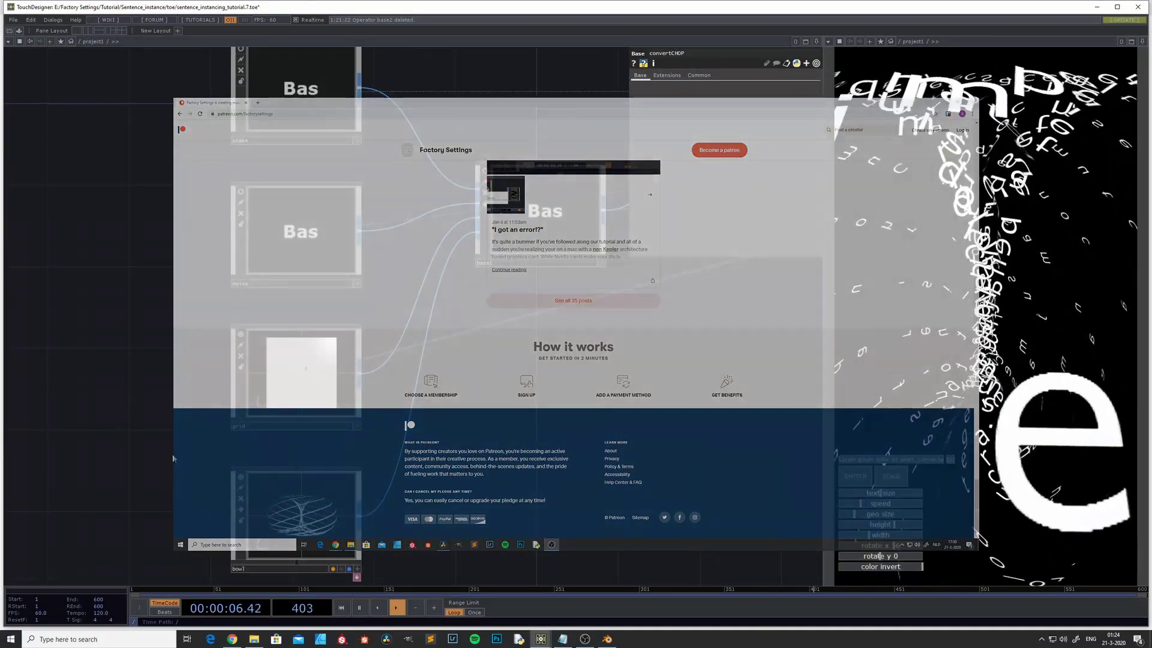